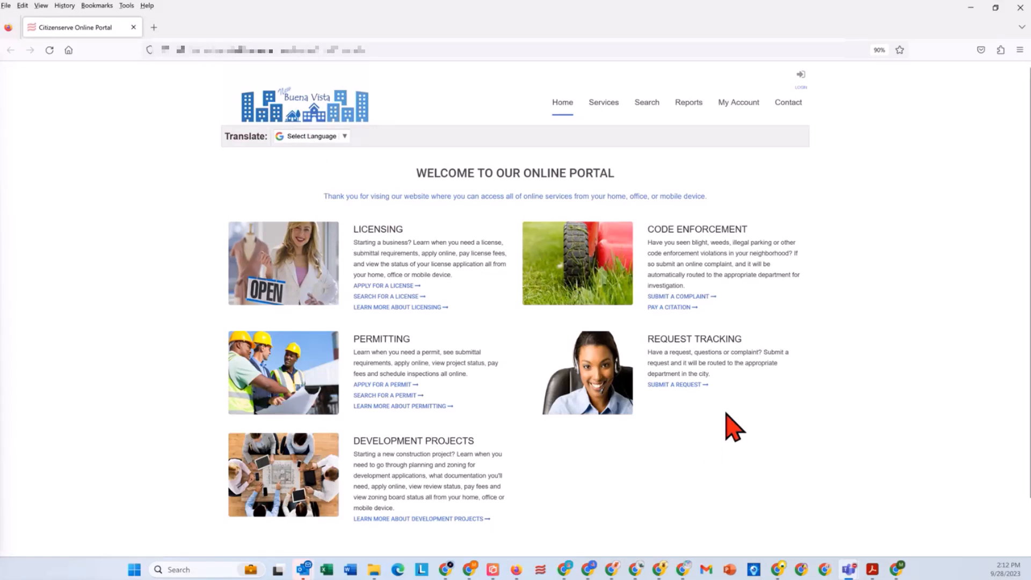
{"action": "mouse_move", "coordinate": [626, 397]}
{"action": "left_mouse_down"}
{"action": "mouse_move", "coordinate": [625, 328]}
{"action": "mouse_move", "coordinate": [638, 391]}
{"action": "left_mouse_up"}
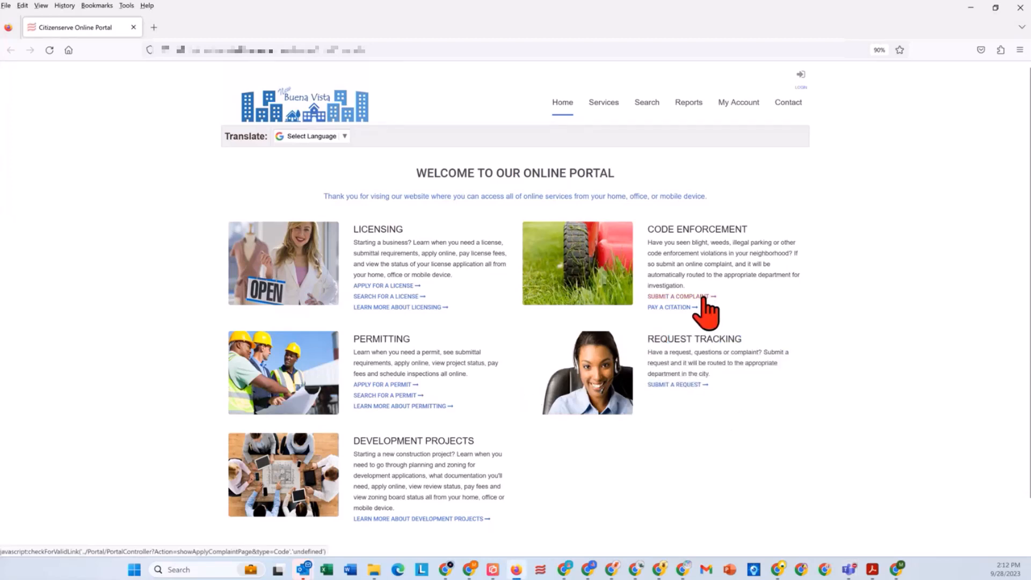
{"action": "left_click_drag", "start_coordinate": [414, 177], "coordinate": [670, 413]}
{"action": "left_click", "coordinate": [670, 412]}
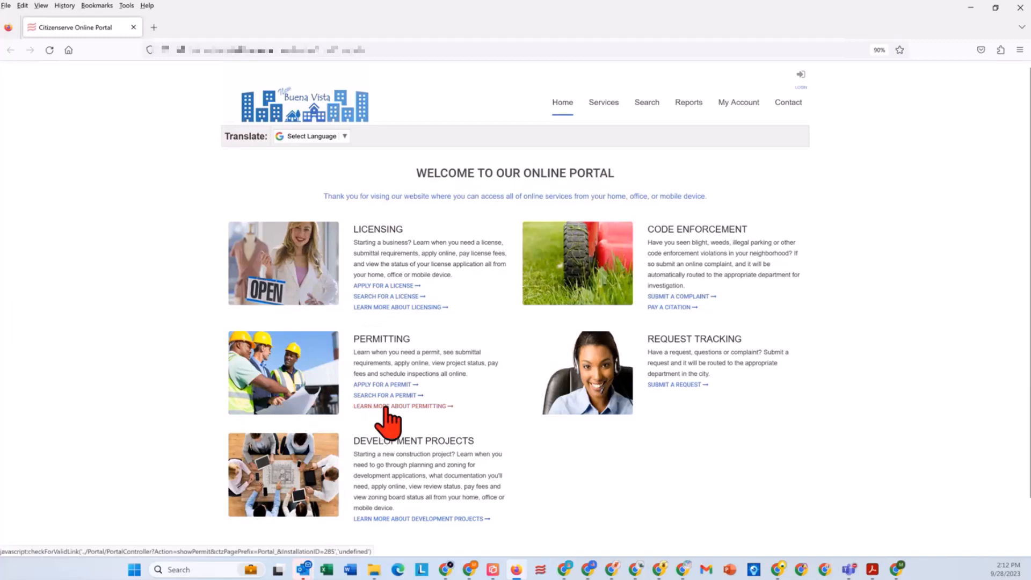
Step: Open the Permits service page and view its guidance on whether a permit is needed
{"action": "mouse_move", "coordinate": [602, 102]}
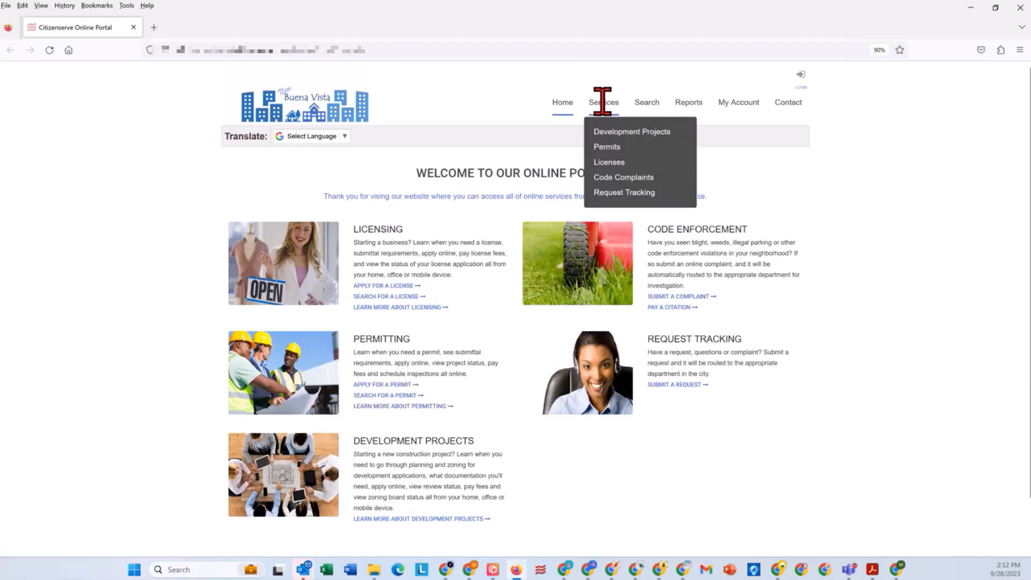
{"action": "left_click", "coordinate": [607, 148]}
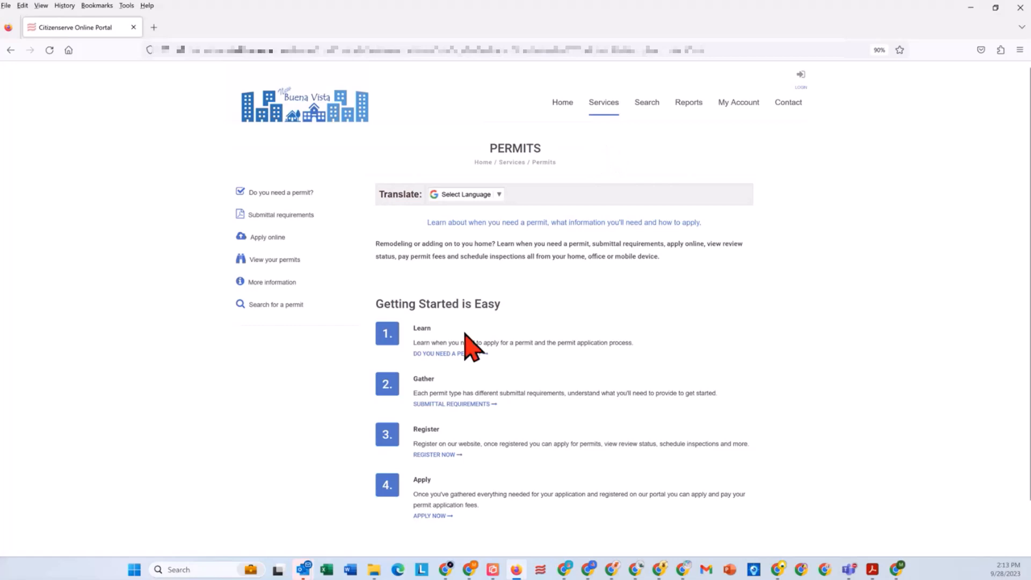
{"action": "left_click", "coordinate": [451, 354]}
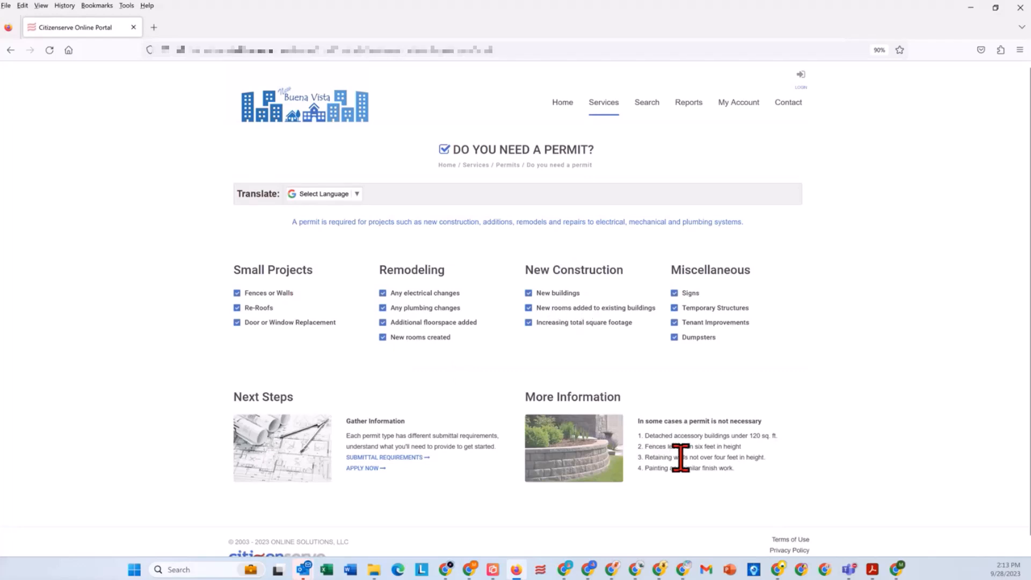
Step: Open the permit submittal requirements, view the Building Permit Overview document, and look through the page down to its Next Steps section
{"action": "left_click", "coordinate": [416, 459]}
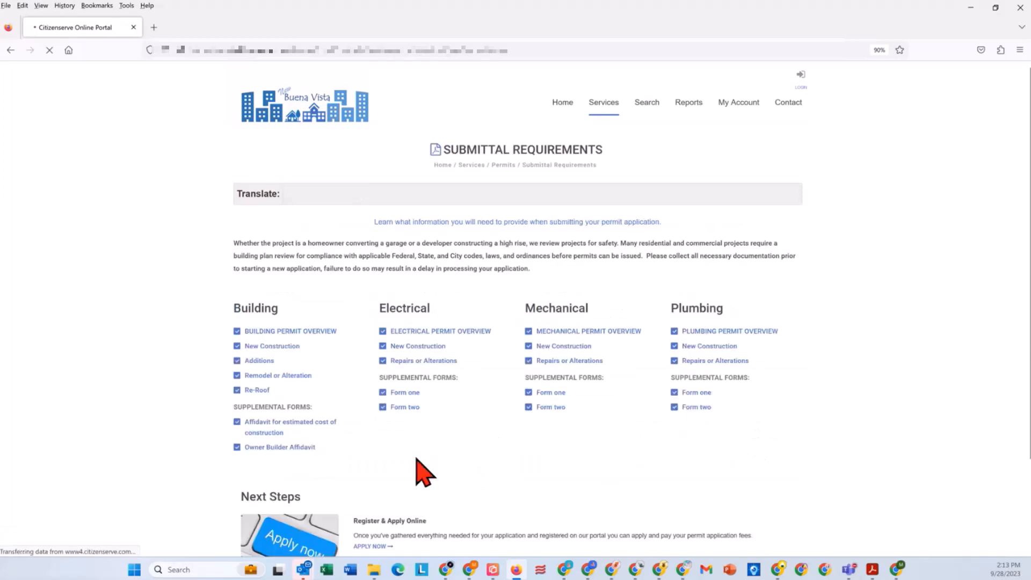
{"action": "left_click", "coordinate": [267, 332]}
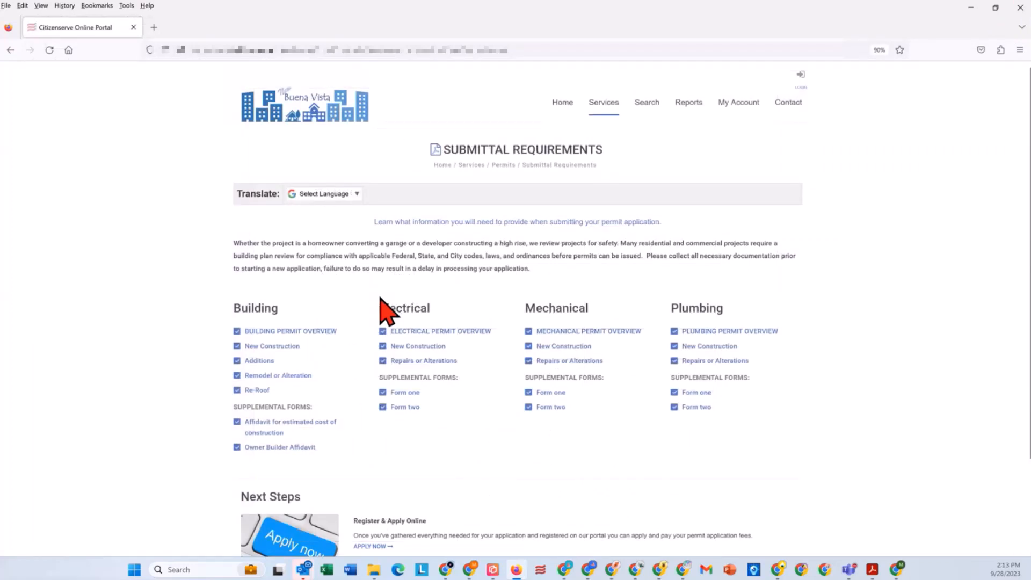
{"action": "scroll", "coordinate": [397, 328], "scroll_direction": "down", "scroll_amount": 1}
{"action": "scroll", "coordinate": [397, 328], "scroll_direction": "down", "scroll_amount": 1}
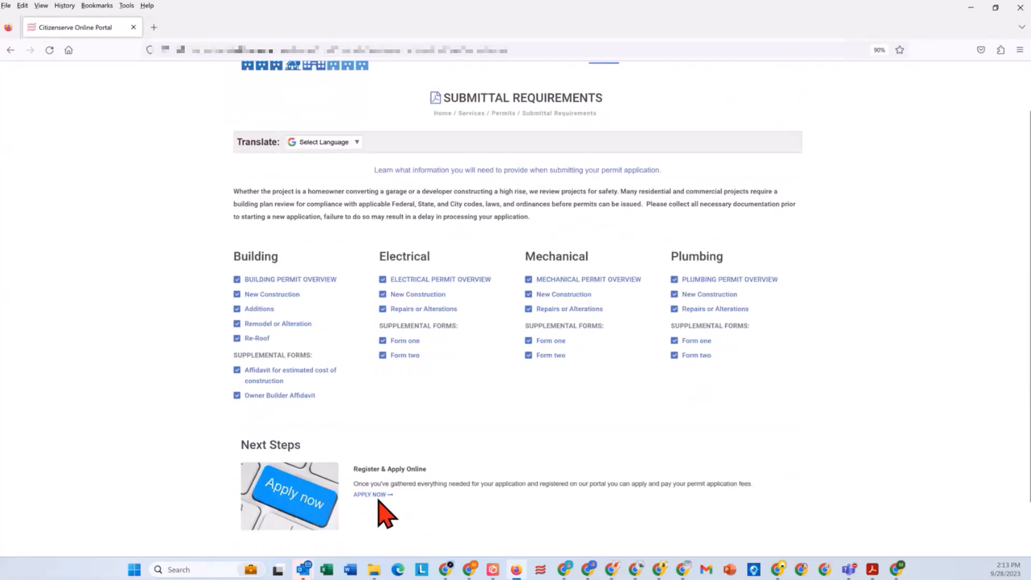
{"action": "scroll", "coordinate": [552, 439], "scroll_direction": "up", "scroll_amount": 1}
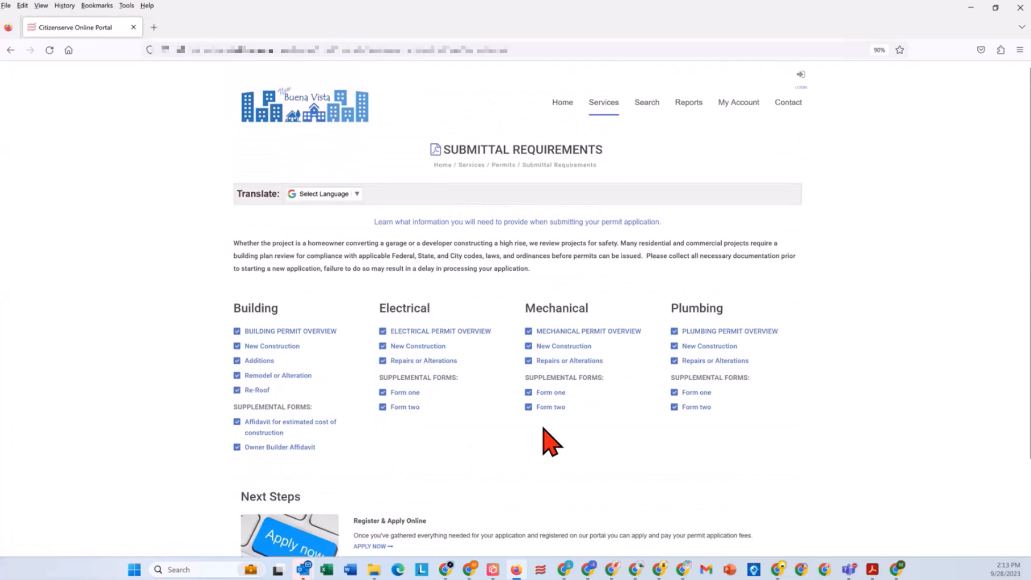
Step: Search the portal's public records with the file type Permits and no other criteria
{"action": "left_click", "coordinate": [649, 106]}
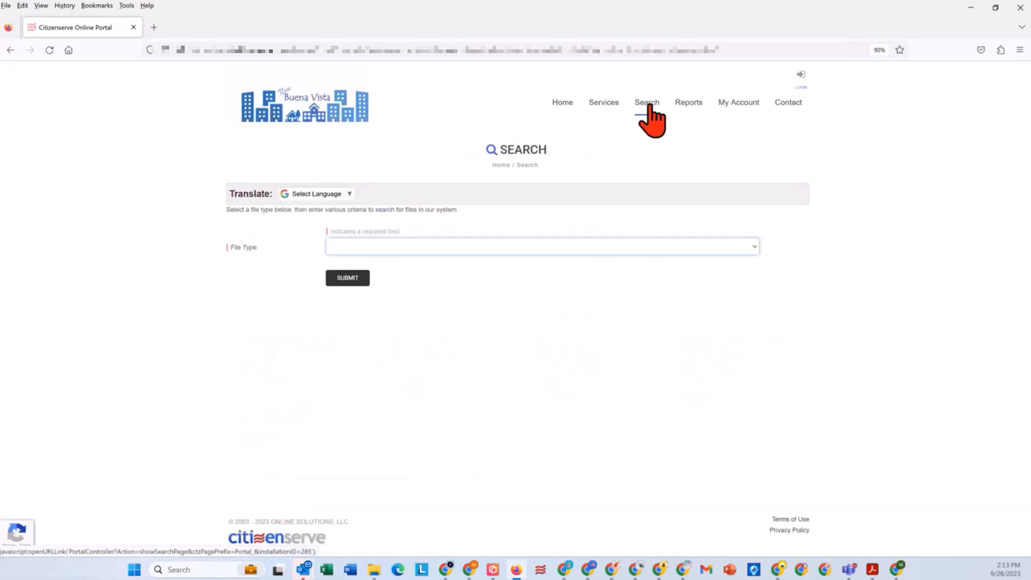
{"action": "left_click", "coordinate": [364, 250]}
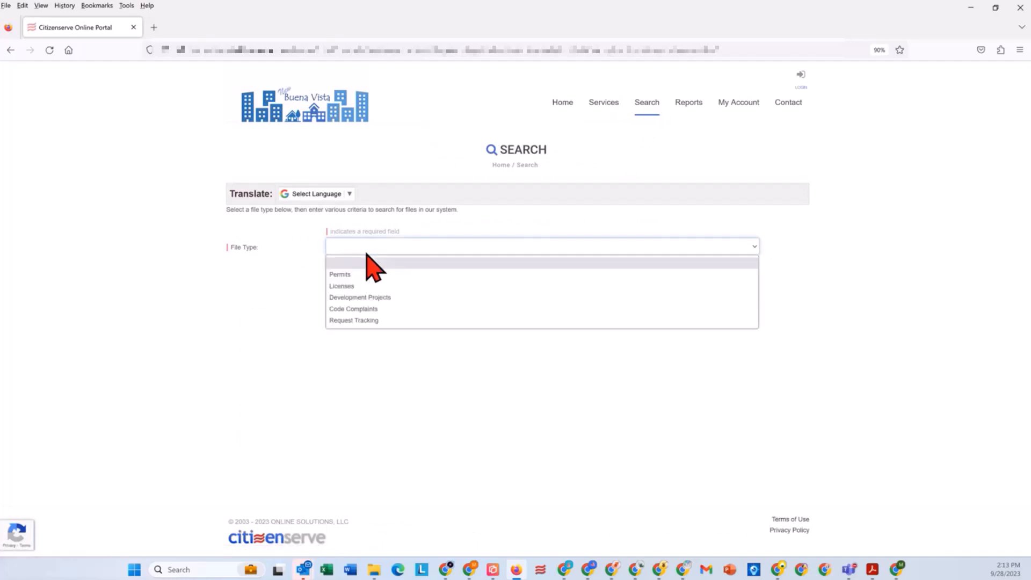
{"action": "left_click", "coordinate": [359, 274]}
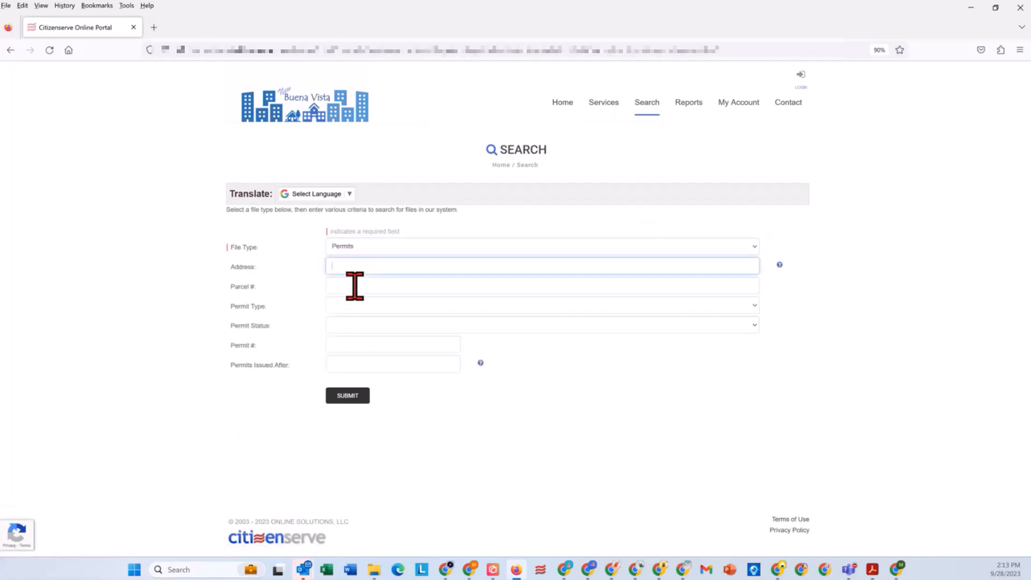
{"action": "left_click", "coordinate": [358, 401]}
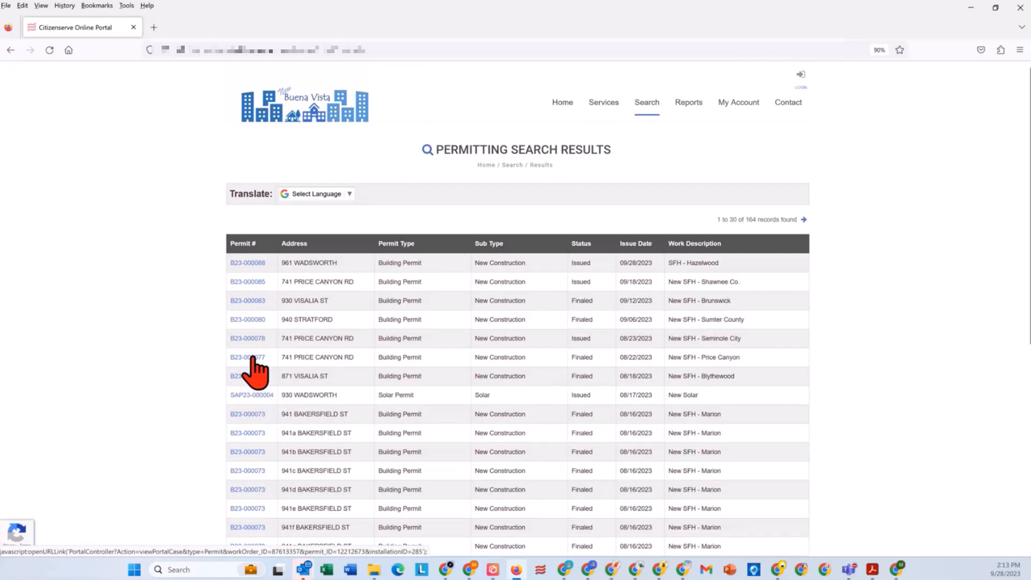
Step: Open the New SFH - Sumter County permit, view its reviews, and try to view the Application Intake comments
{"action": "left_click", "coordinate": [242, 319]}
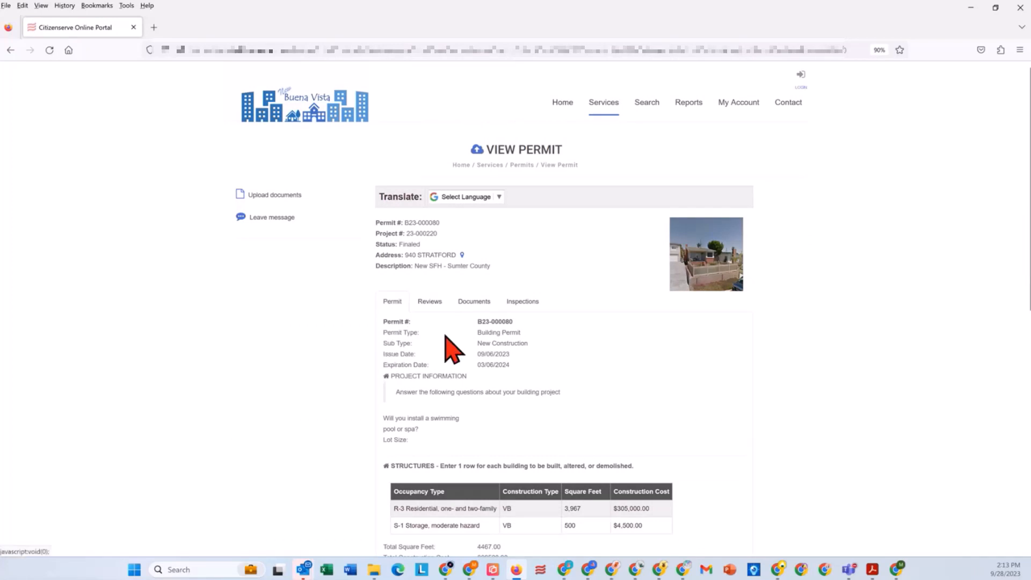
{"action": "scroll", "coordinate": [451, 358], "scroll_direction": "down", "scroll_amount": 1}
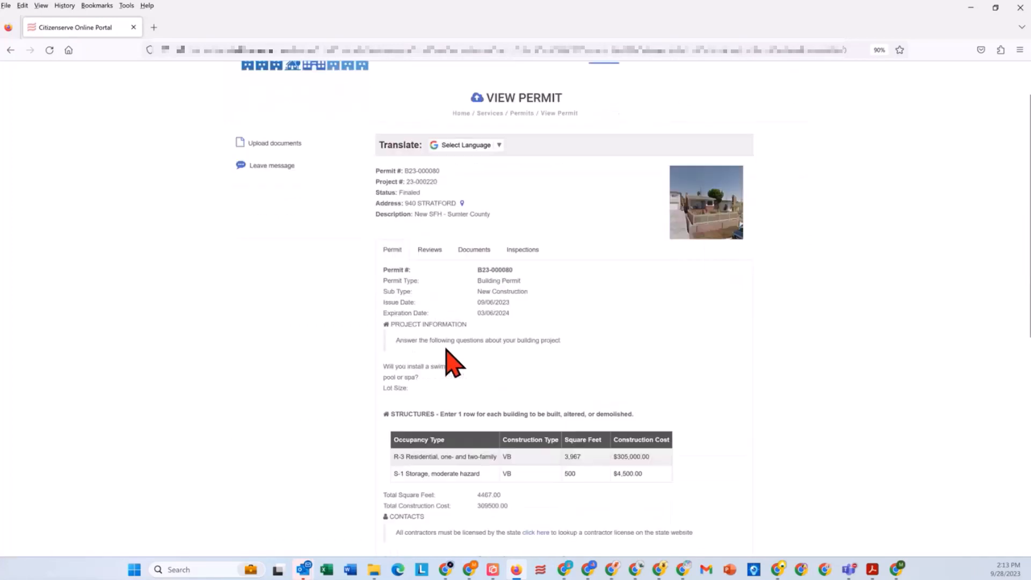
{"action": "left_click", "coordinate": [433, 251]}
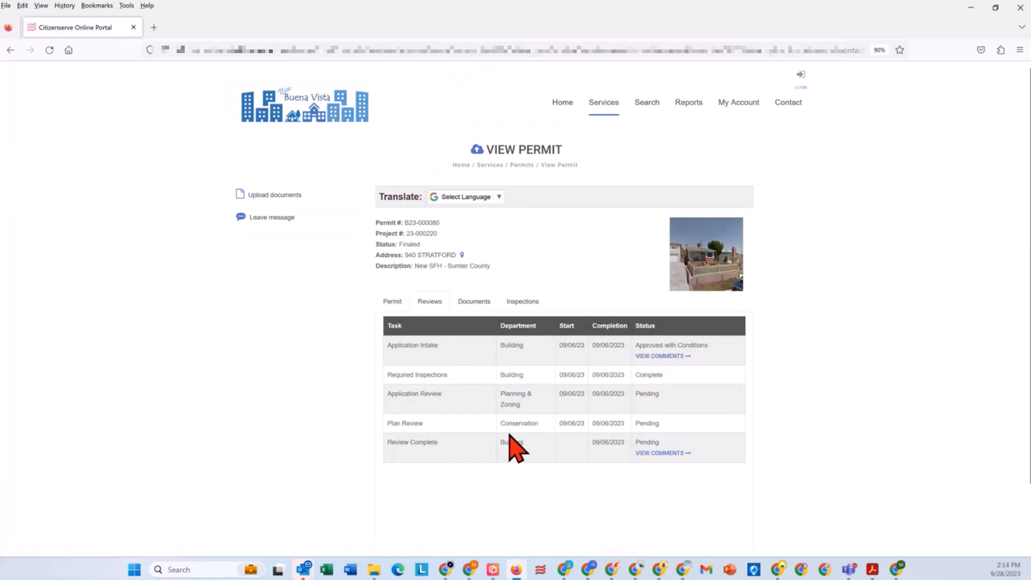
{"action": "left_click", "coordinate": [665, 356]}
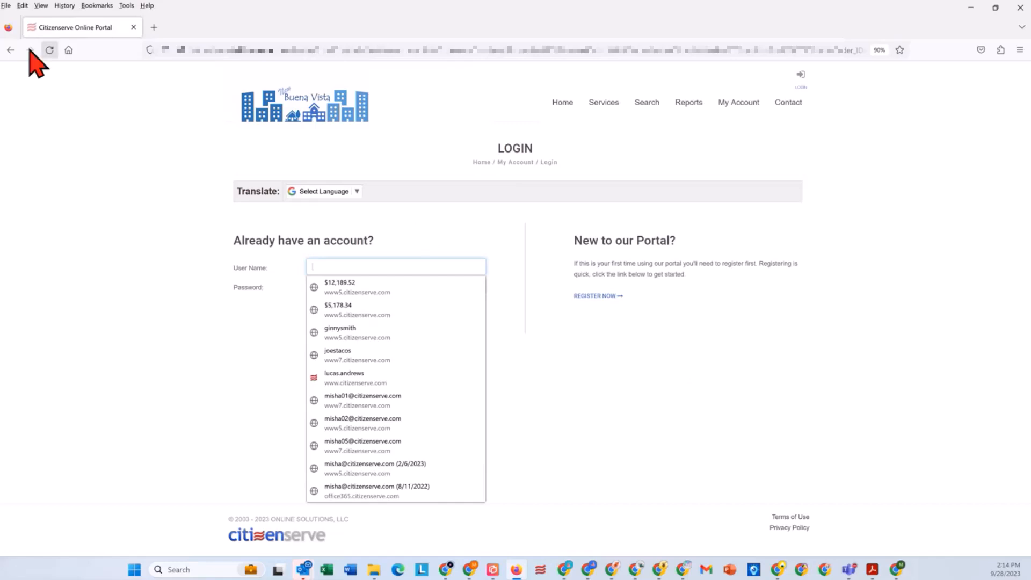
Step: Return to the Sumter County permit and open Certificate of Occupancy.htm from its documents
{"action": "left_click", "coordinate": [10, 50]}
{"action": "left_click", "coordinate": [483, 304]}
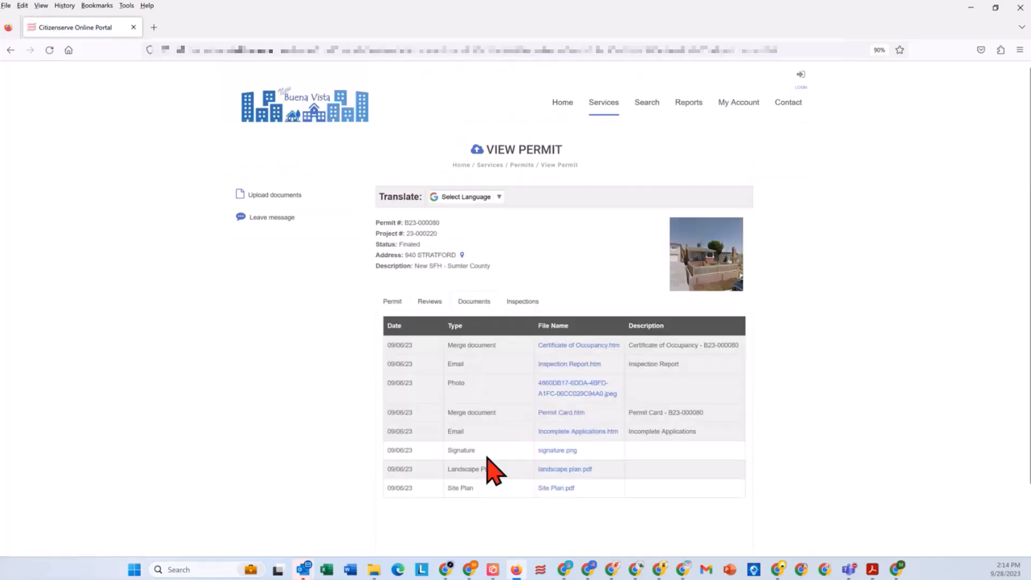
{"action": "left_click", "coordinate": [574, 344]}
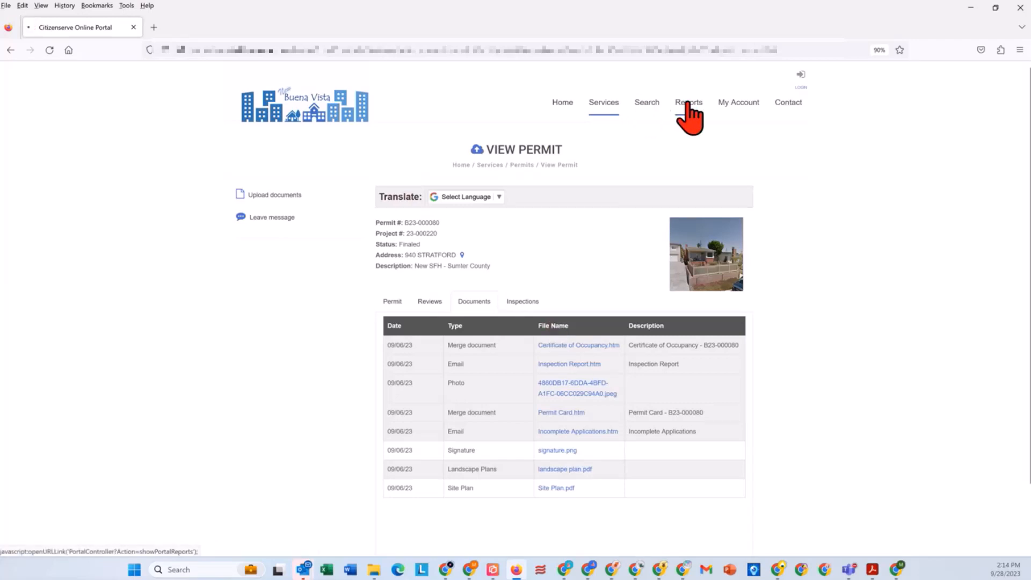
Step: Run the Permits Issued list report for issue dates from 01/01/2022 to 09/28/2023
{"action": "left_click", "coordinate": [687, 104]}
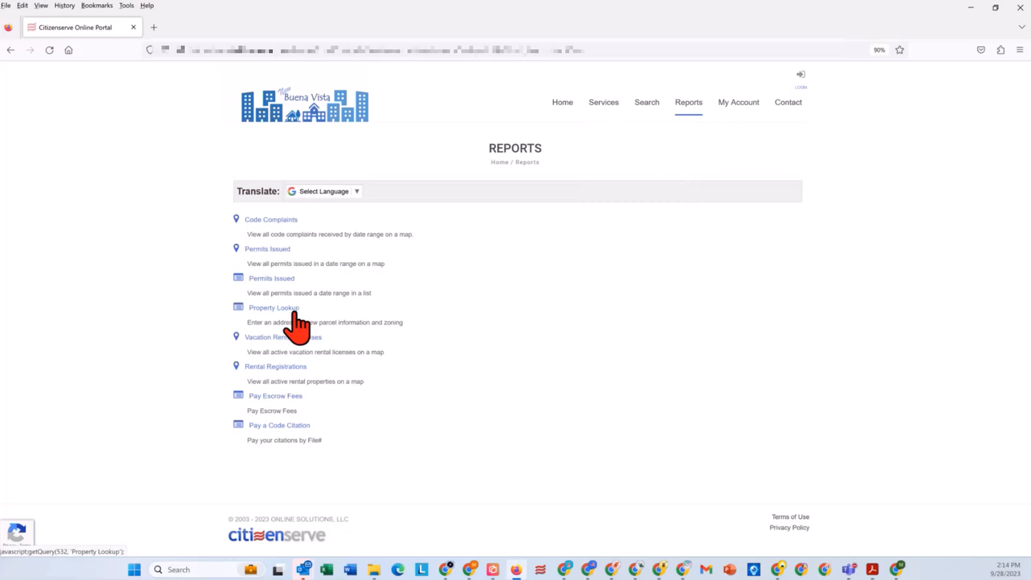
{"action": "left_click", "coordinate": [280, 279]}
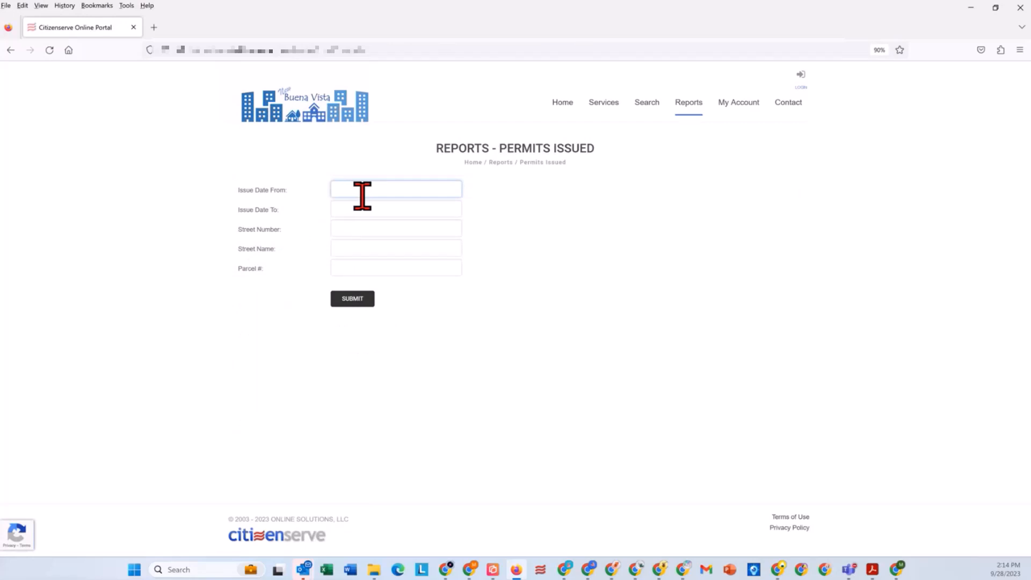
{"action": "type", "text": "01"}
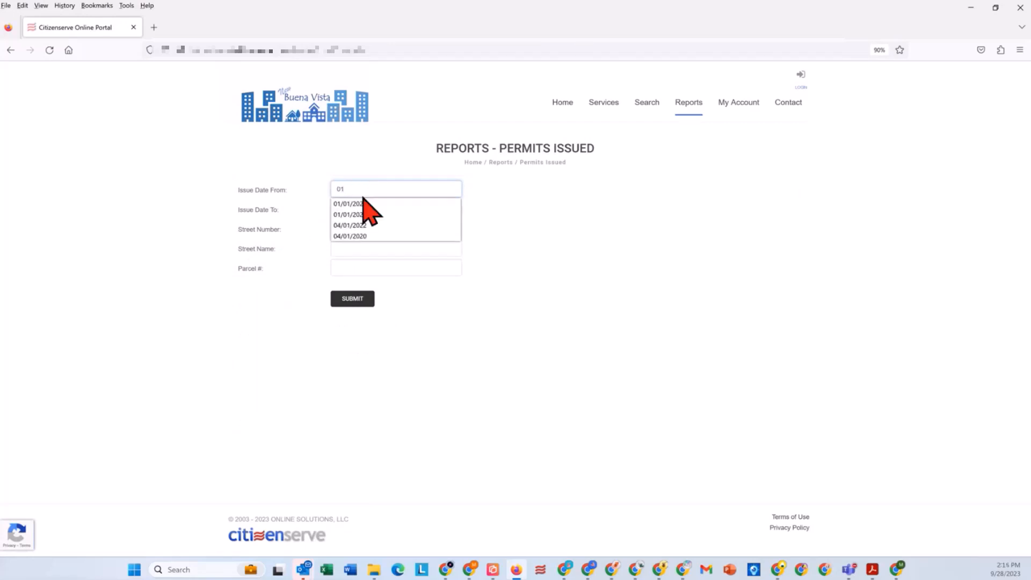
{"action": "left_click", "coordinate": [389, 204]}
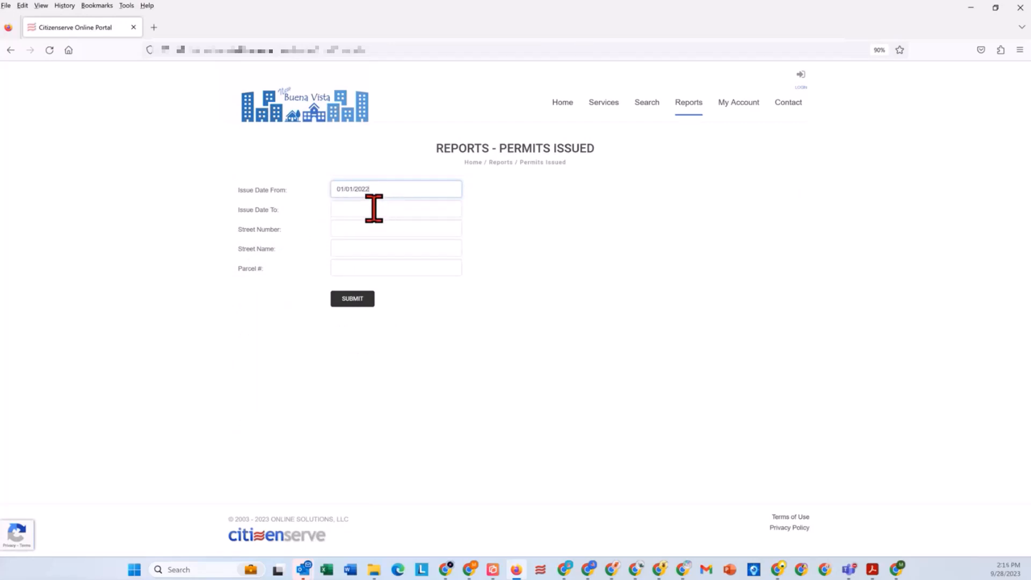
{"action": "left_click", "coordinate": [374, 209]}
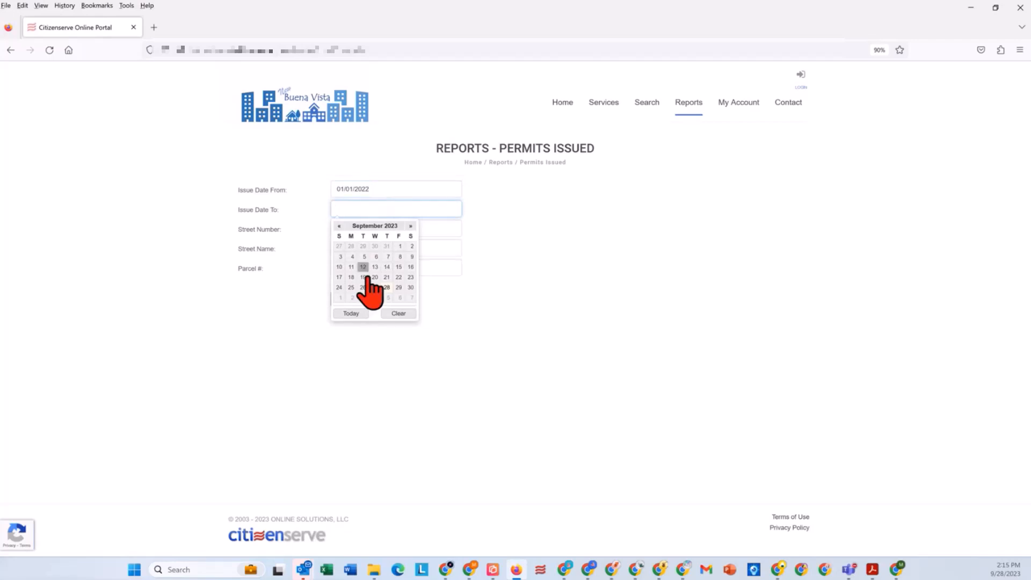
{"action": "left_click", "coordinate": [350, 313]}
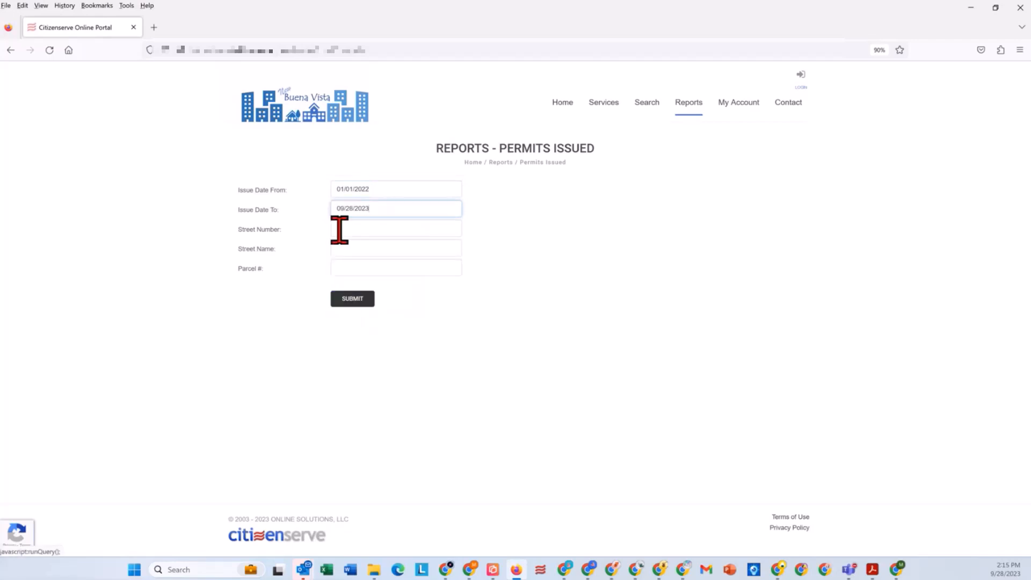
{"action": "left_click", "coordinate": [352, 301]}
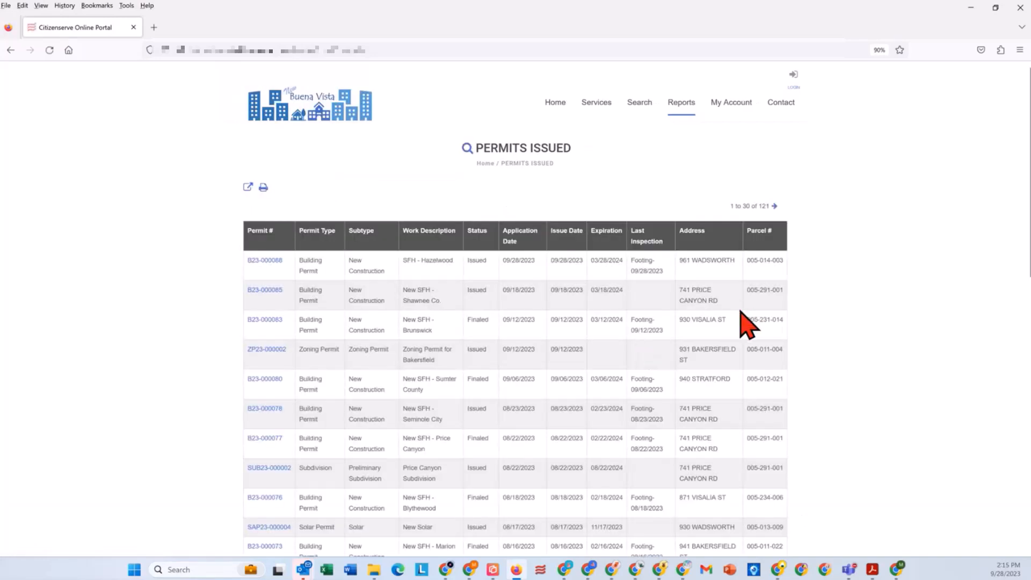
Step: View the SFH - Hazelwood permit from the report results, and go back to the list of available reports
{"action": "left_click", "coordinate": [267, 262]}
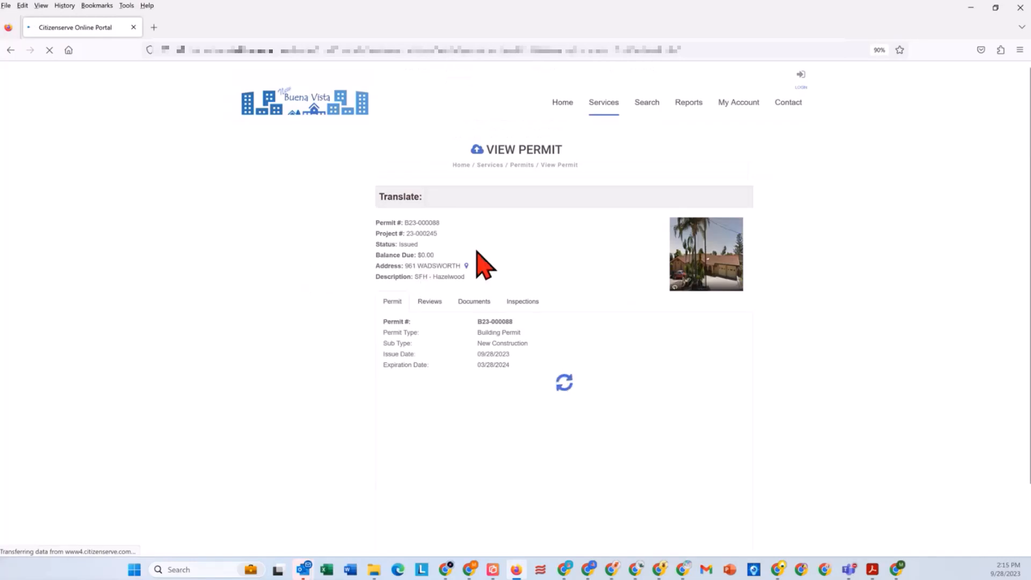
{"action": "left_click", "coordinate": [10, 49]}
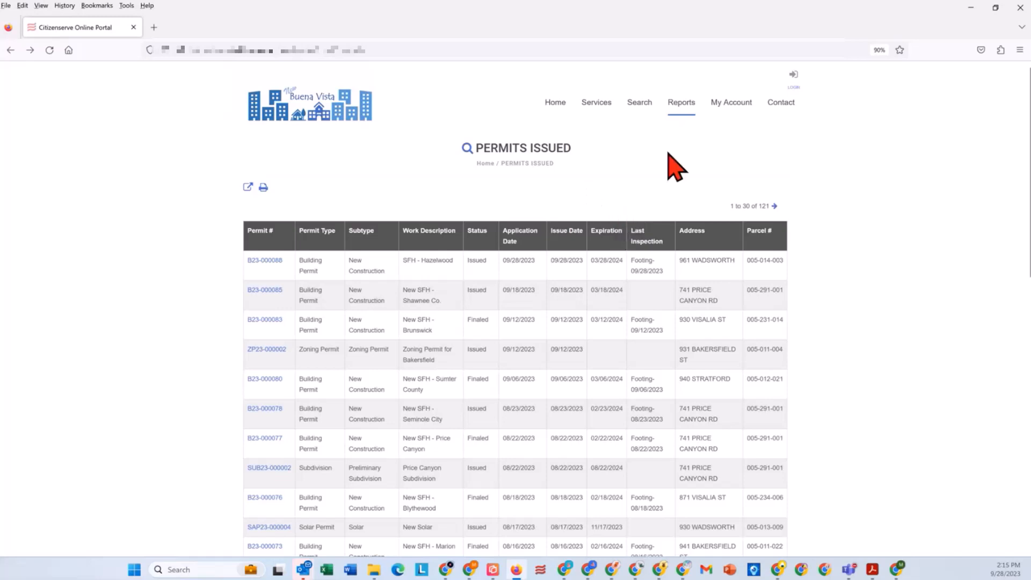
{"action": "left_click", "coordinate": [10, 50]}
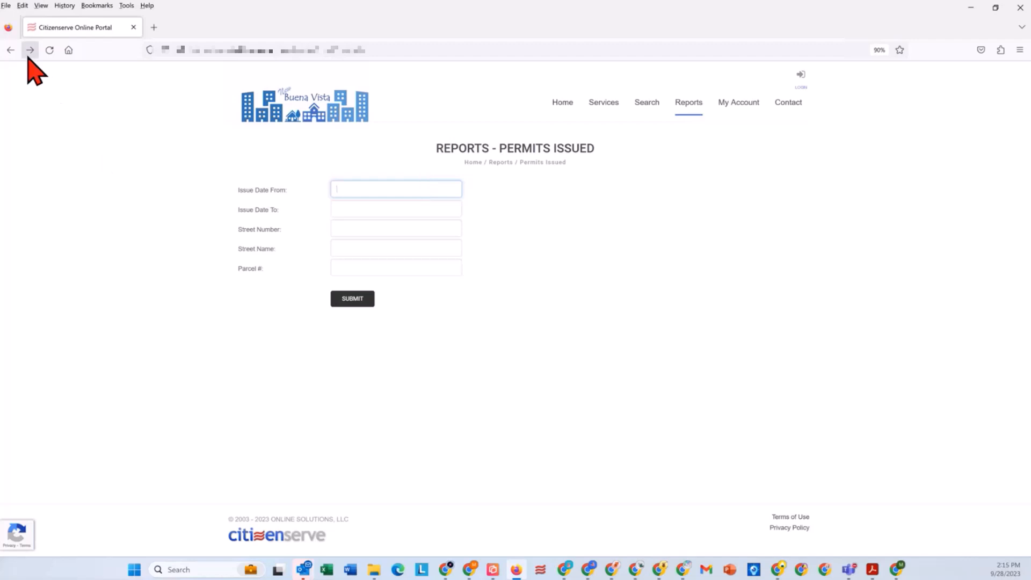
{"action": "left_click", "coordinate": [10, 50]}
Step: Run the Permits Issued map report from 01/01/2023 to 09/28/2023 and view the permit markers up close
{"action": "left_click", "coordinate": [267, 250]}
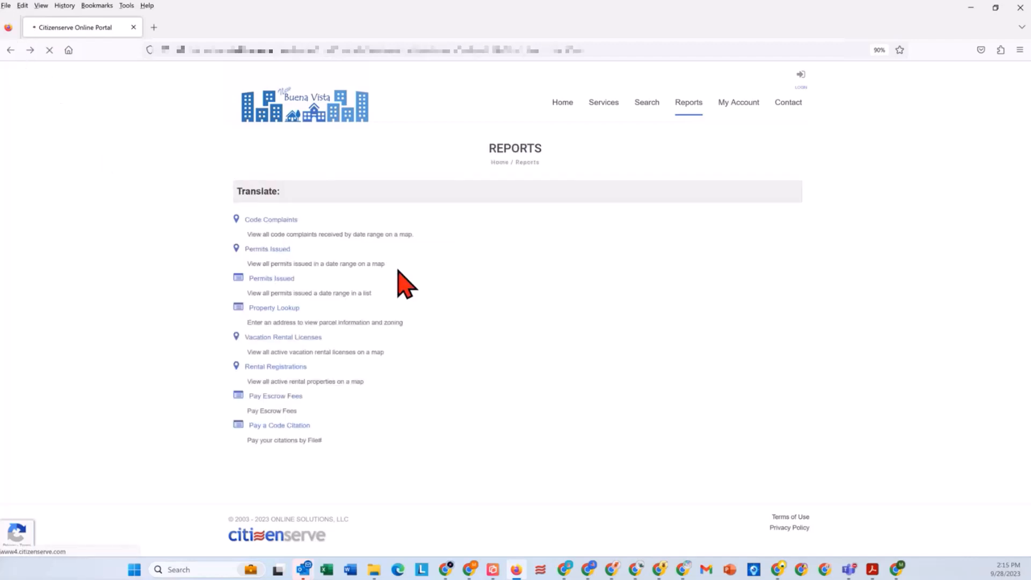
{"action": "left_click", "coordinate": [372, 188]}
{"action": "type", "text": "0"}
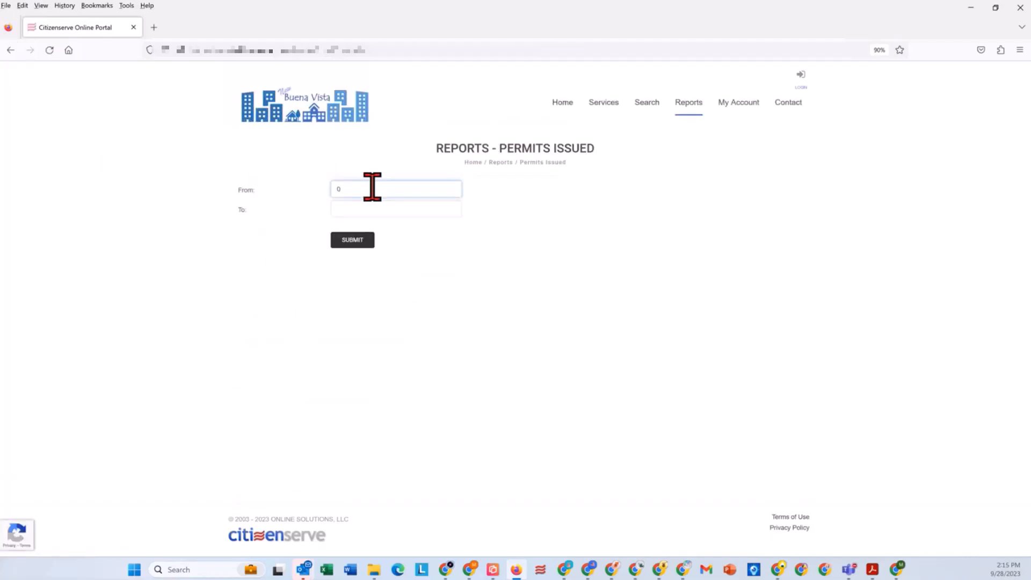
{"action": "type", "text": "1/"}
{"action": "left_click", "coordinate": [366, 214]}
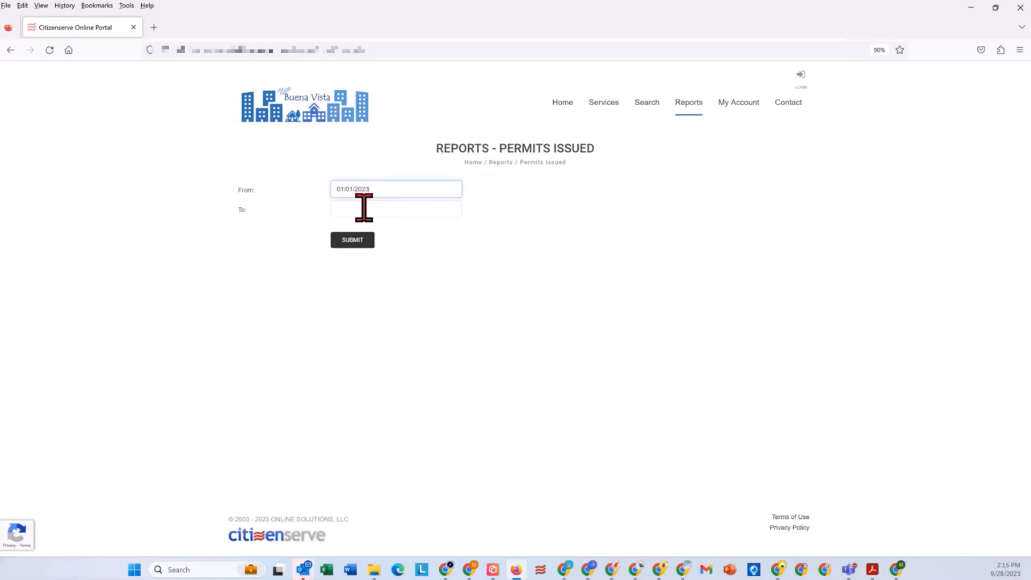
{"action": "left_click", "coordinate": [364, 208]}
{"action": "left_click", "coordinate": [352, 311]}
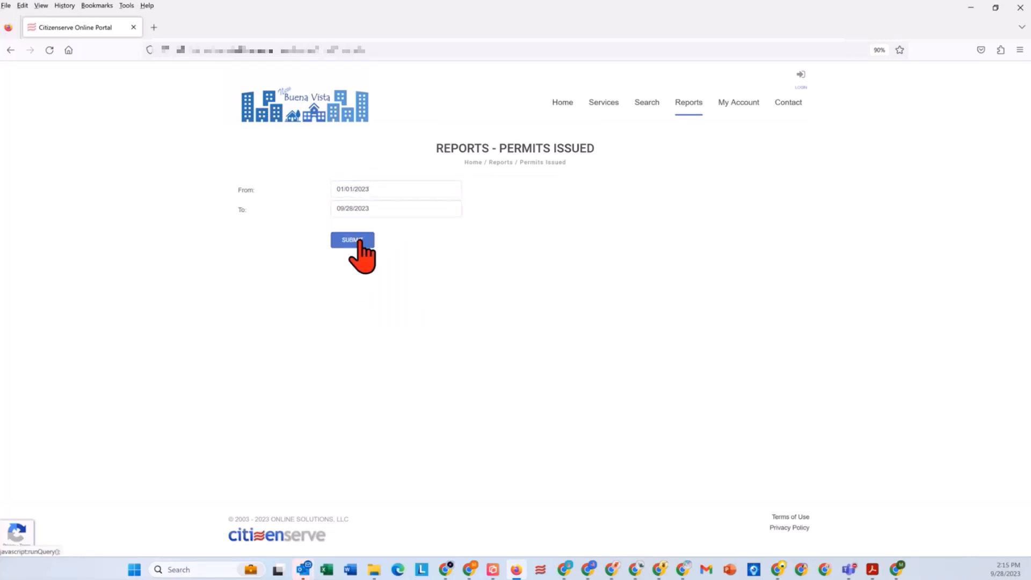
{"action": "key", "text": "Escape"}
{"action": "left_click", "coordinate": [342, 243]}
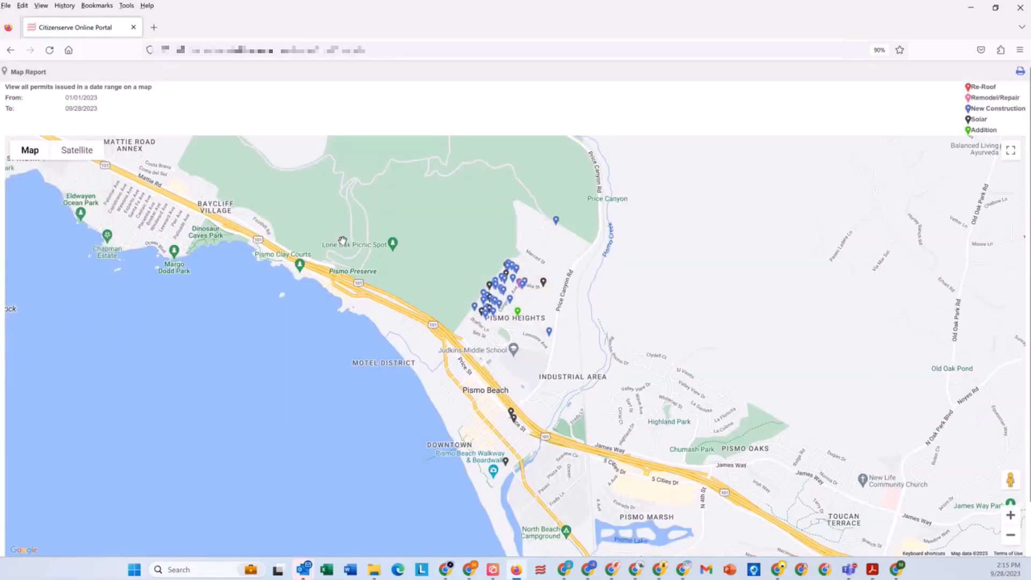
{"action": "left_click", "coordinate": [1012, 517]}
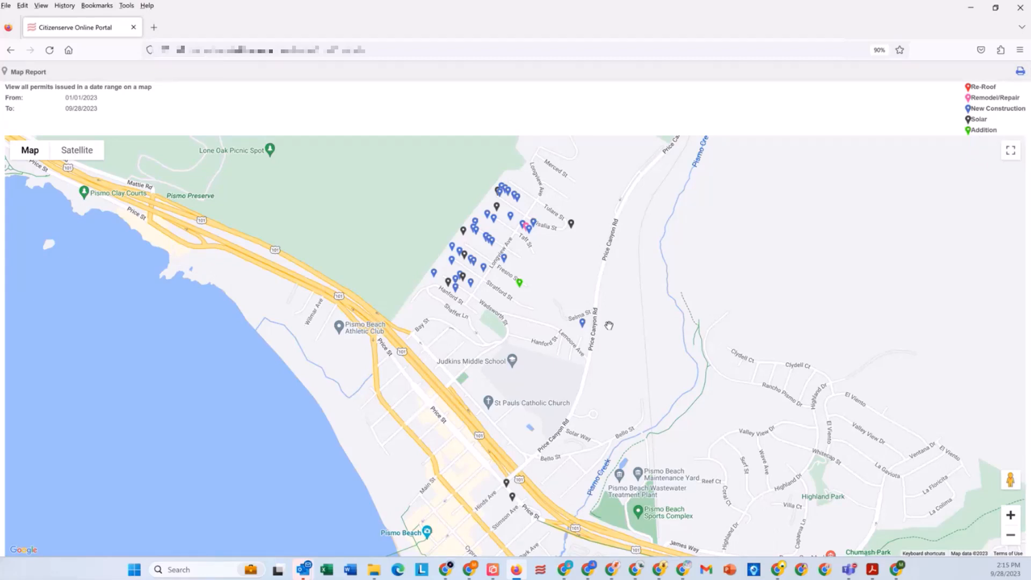
Step: View the details of the solar permit marker beside Tulare St, and inspect the permit area up close in satellite imagery
{"action": "left_click", "coordinate": [571, 223]}
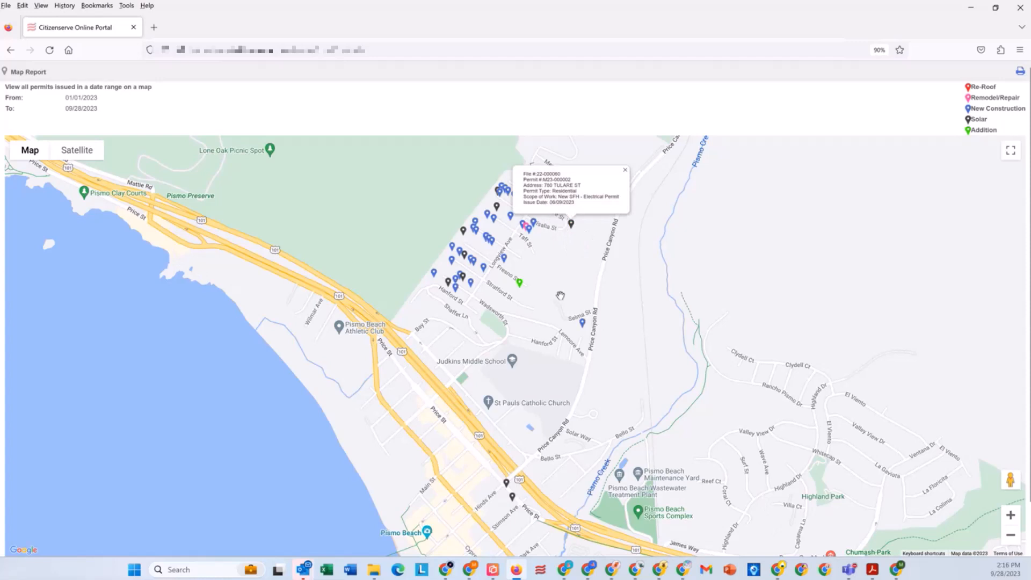
{"action": "left_click", "coordinate": [624, 170]}
{"action": "left_click", "coordinate": [80, 152]}
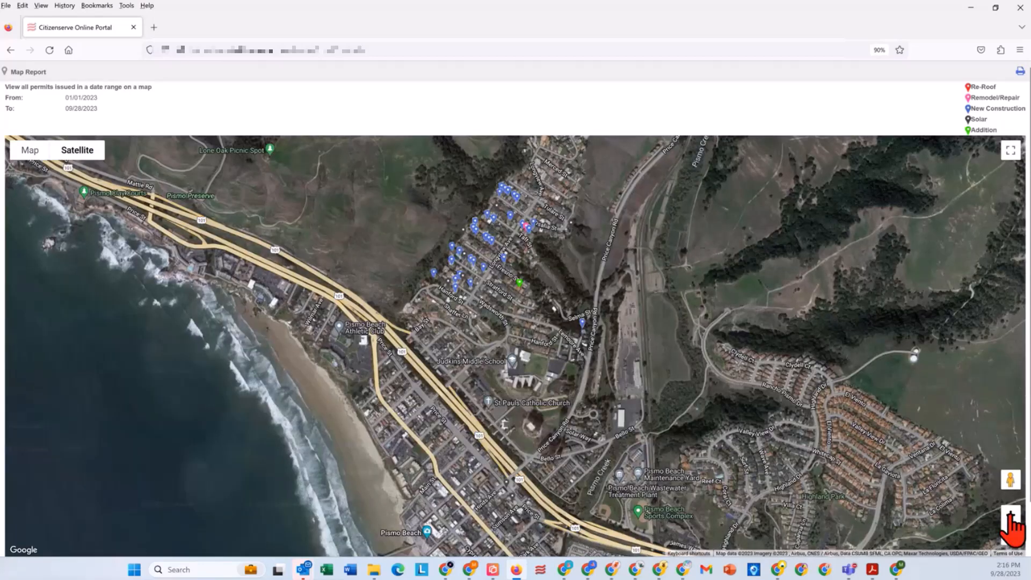
{"action": "left_click", "coordinate": [1010, 516]}
{"action": "left_click", "coordinate": [1010, 516]}
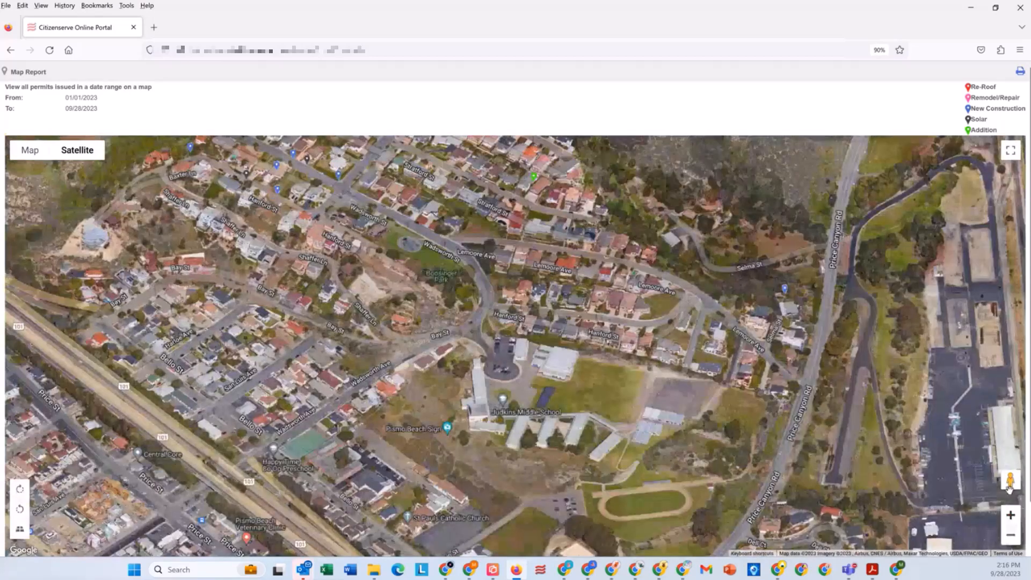
Step: Look around in Street View near the permit markers on Wadsworth Ave, and leave the map report
{"action": "left_click_drag", "start_coordinate": [1010, 486], "coordinate": [287, 184]}
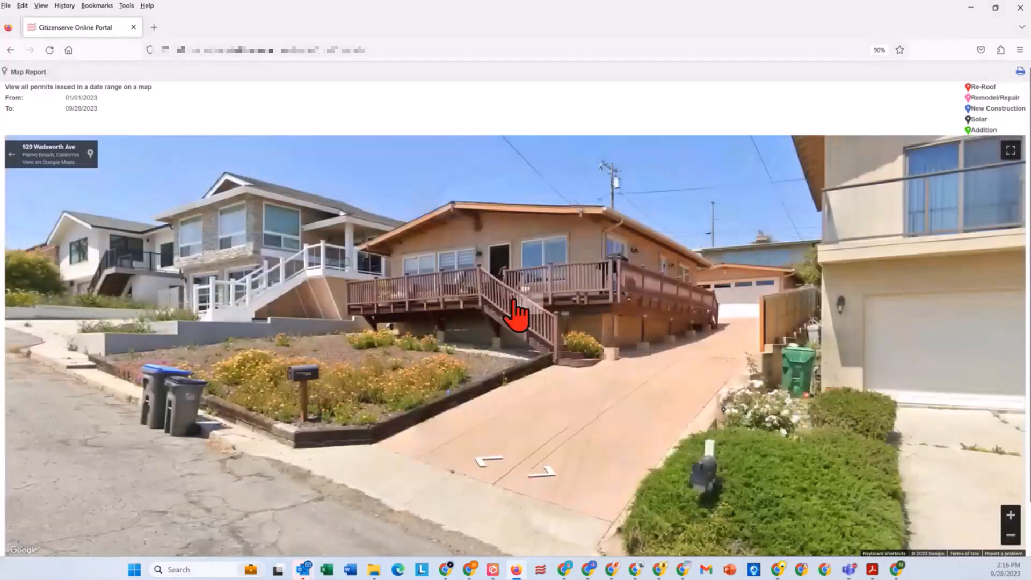
{"action": "left_click_drag", "start_coordinate": [637, 281], "coordinate": [854, 289]}
{"action": "left_click_drag", "start_coordinate": [171, 334], "coordinate": [625, 318]}
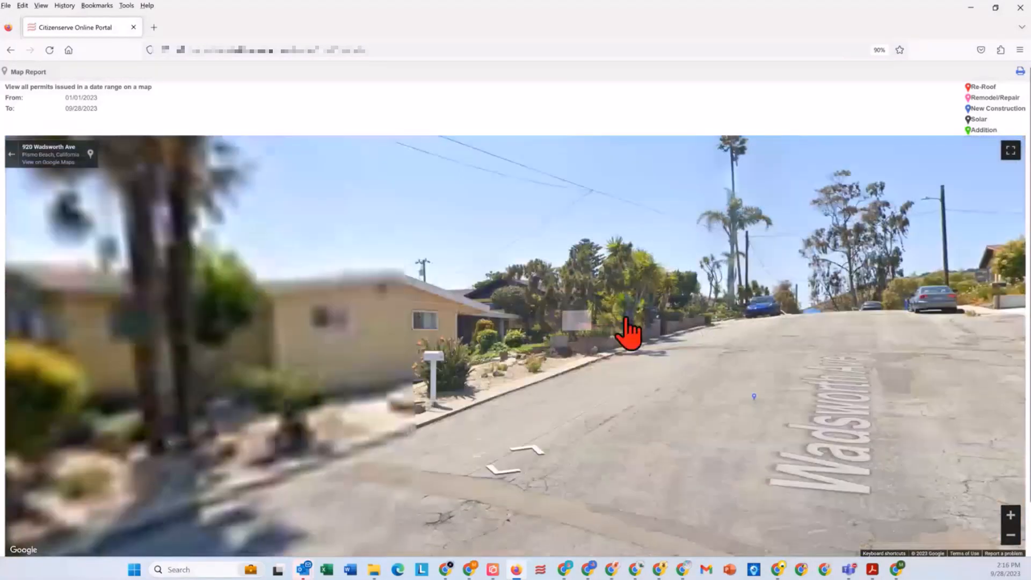
{"action": "left_click", "coordinate": [11, 155]}
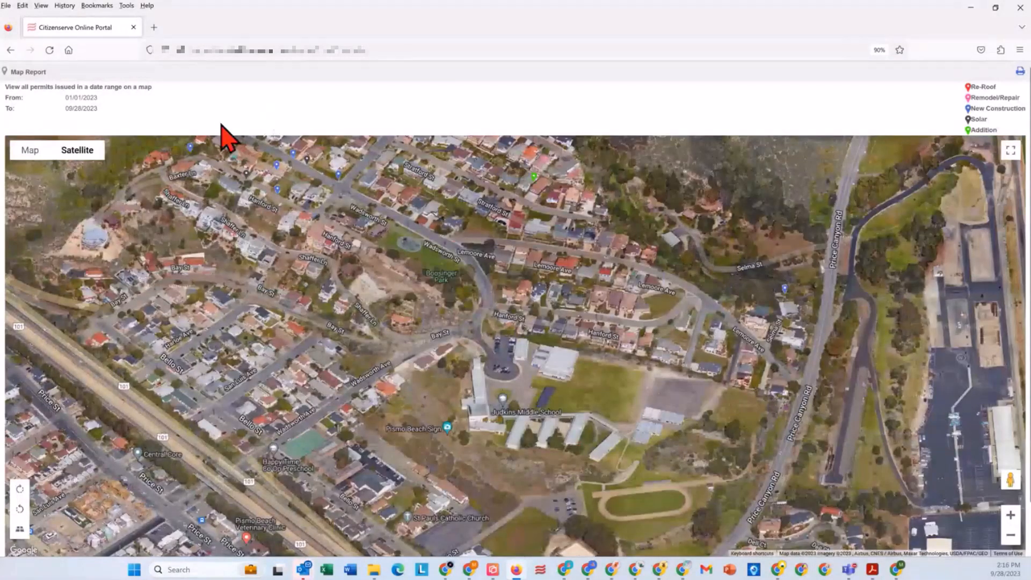
{"action": "left_click", "coordinate": [29, 150]}
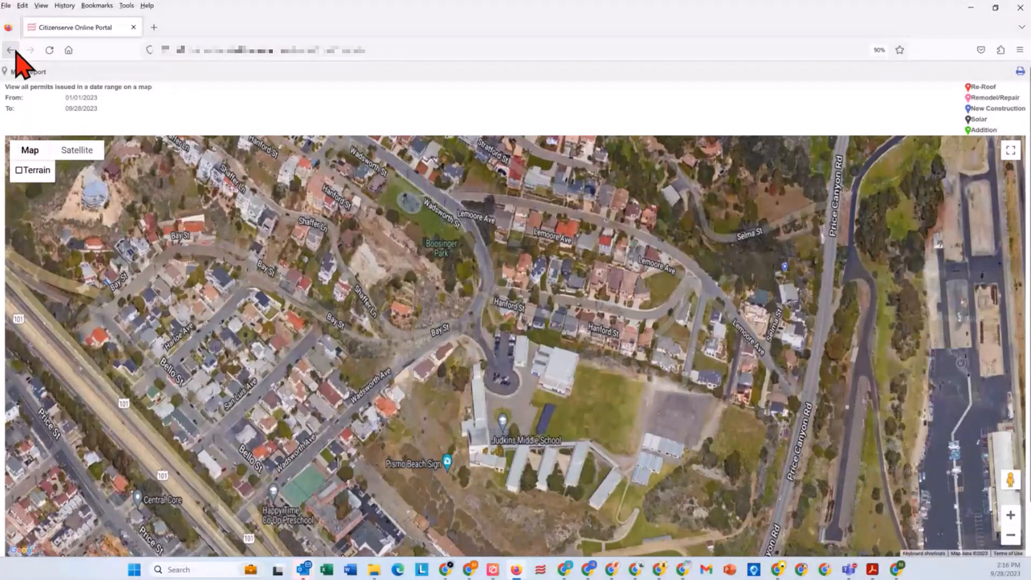
{"action": "left_click", "coordinate": [11, 50]}
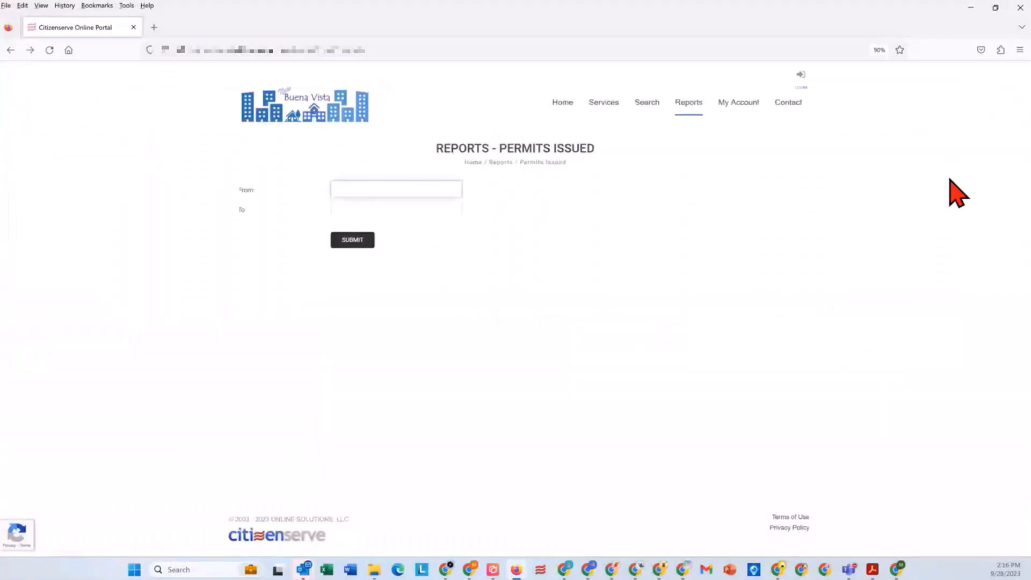
Step: Open the department contact page, check its layout in a phone-width browser window, and restore the window to full size
{"action": "left_click", "coordinate": [789, 103]}
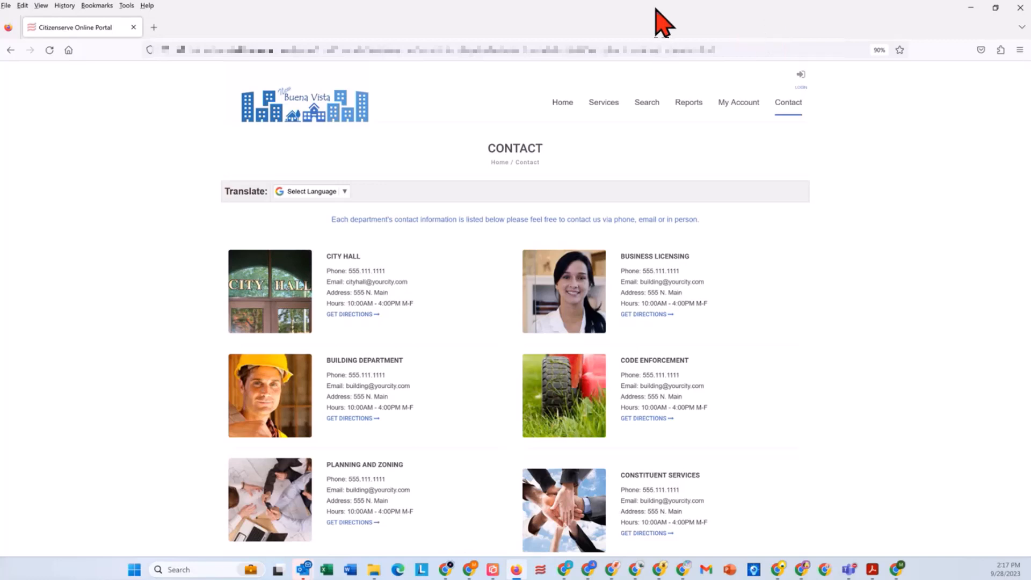
{"action": "left_click_drag", "start_coordinate": [656, 9], "coordinate": [420, 15]}
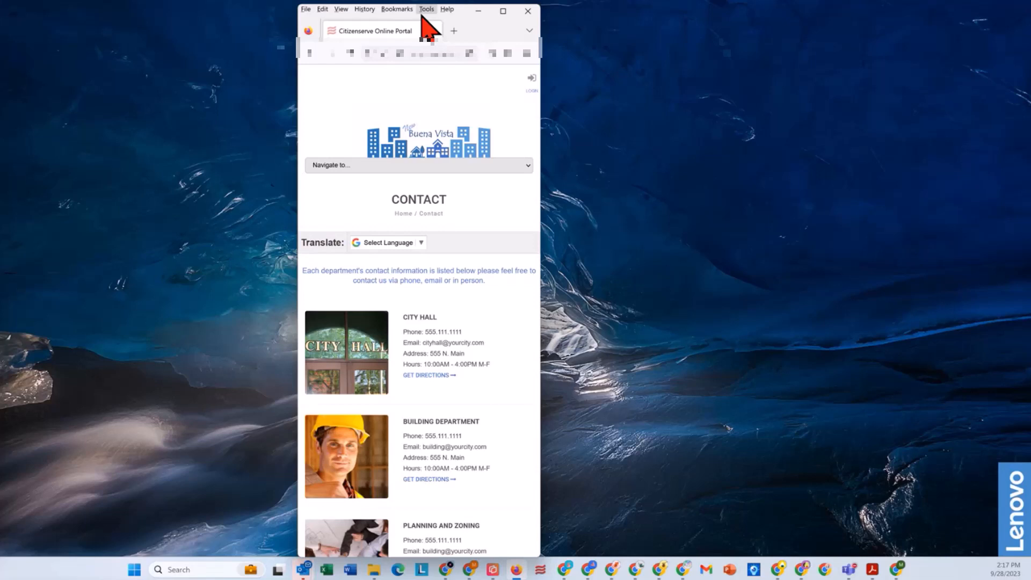
{"action": "left_click", "coordinate": [503, 11]}
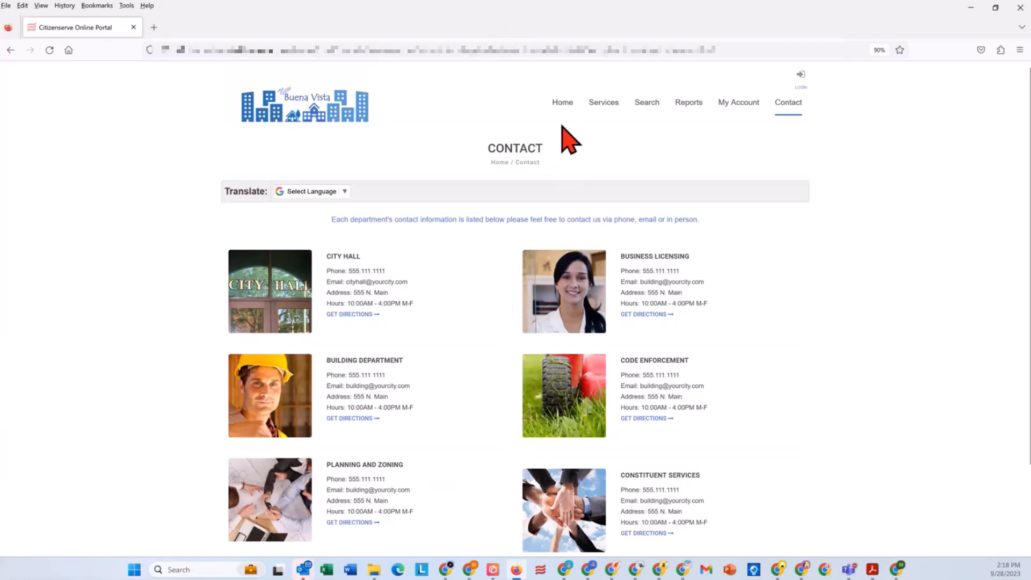
Step: Start a permit application from the portal's home page and open the registration form for new accounts
{"action": "left_click", "coordinate": [562, 104]}
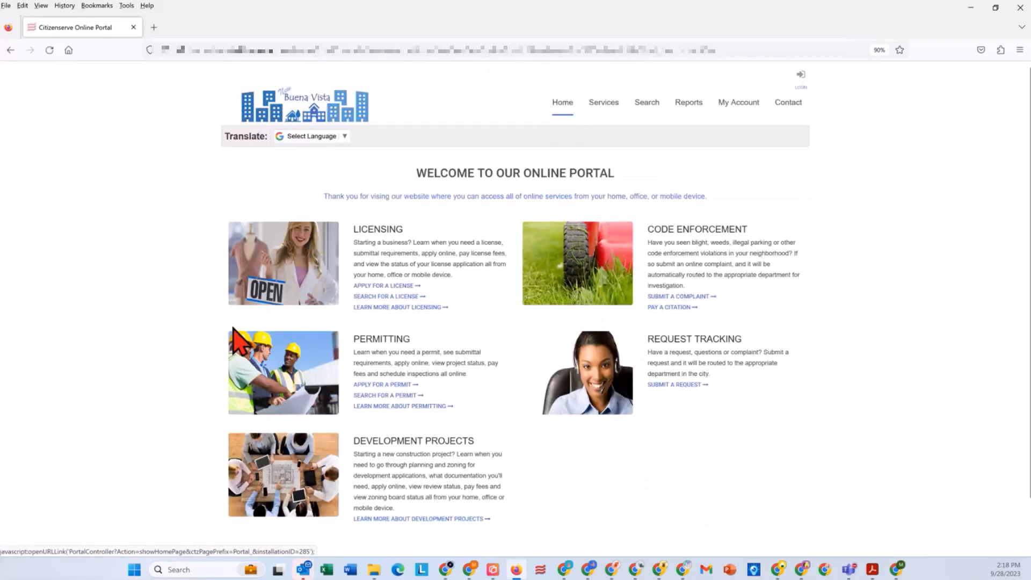
{"action": "left_click", "coordinate": [371, 384]}
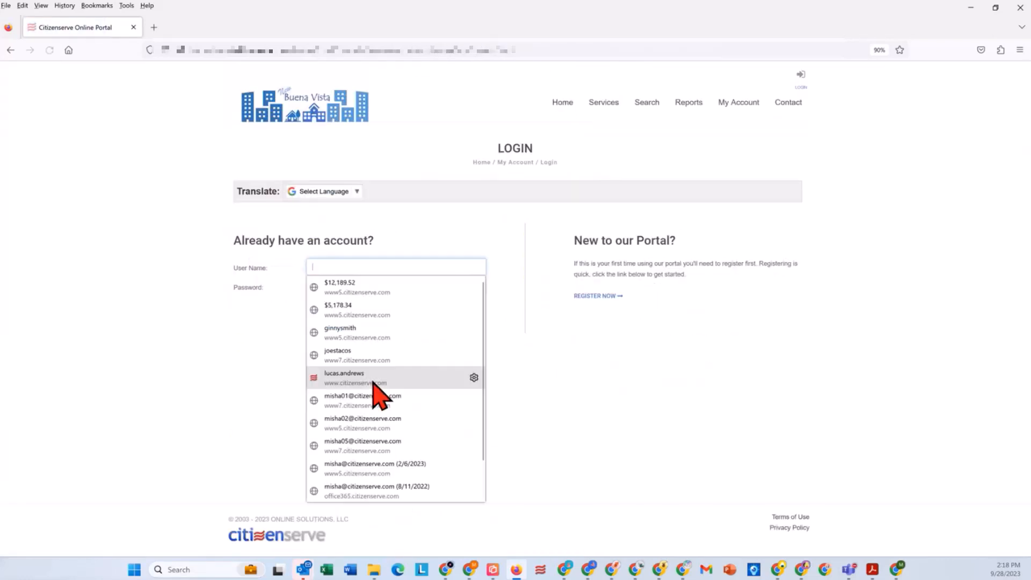
{"action": "left_click", "coordinate": [242, 392]}
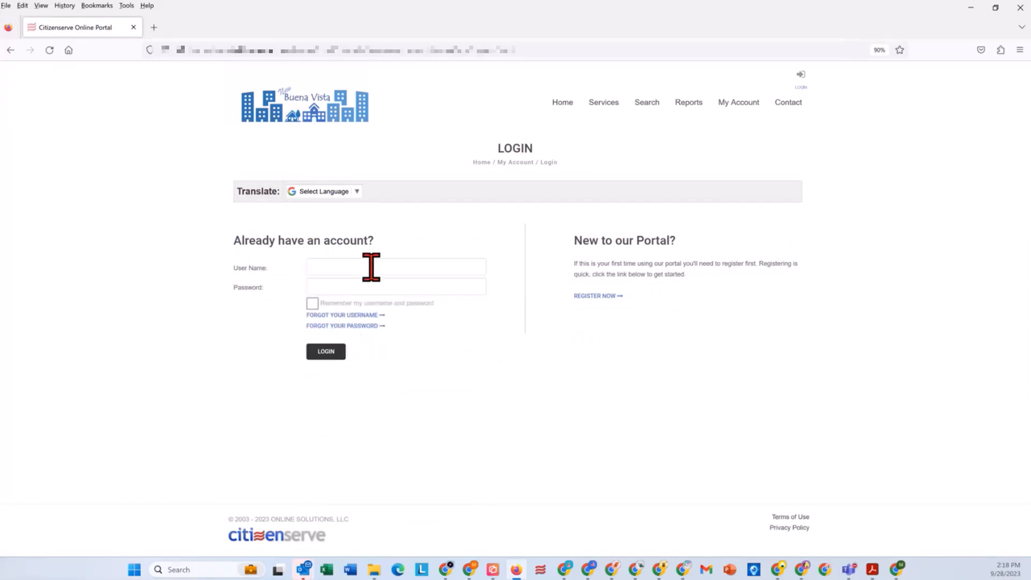
{"action": "left_click", "coordinate": [591, 298]}
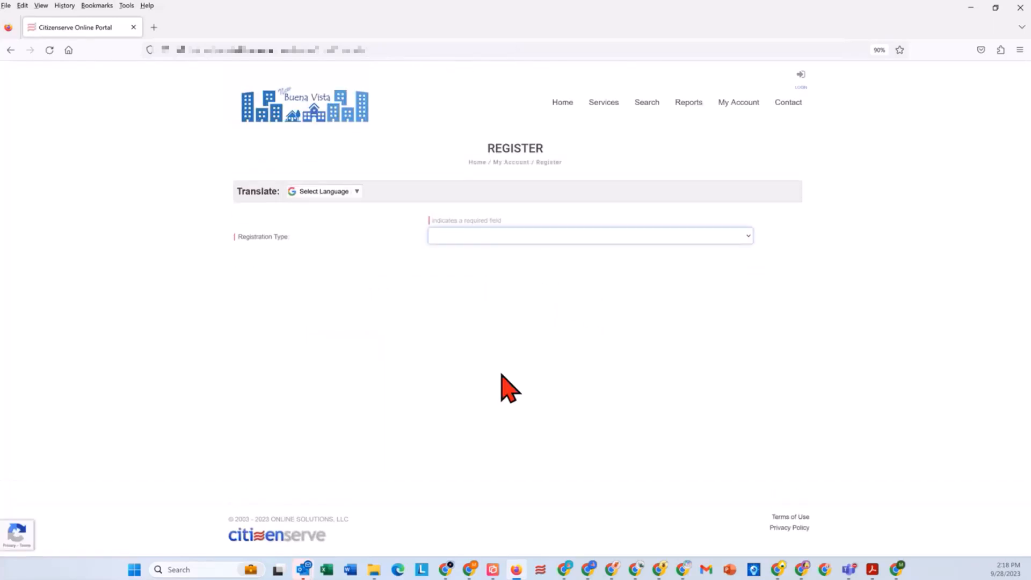
Step: Choose Contractor as the registration type and examine the form's contact, account and license fields
{"action": "left_click", "coordinate": [524, 238]}
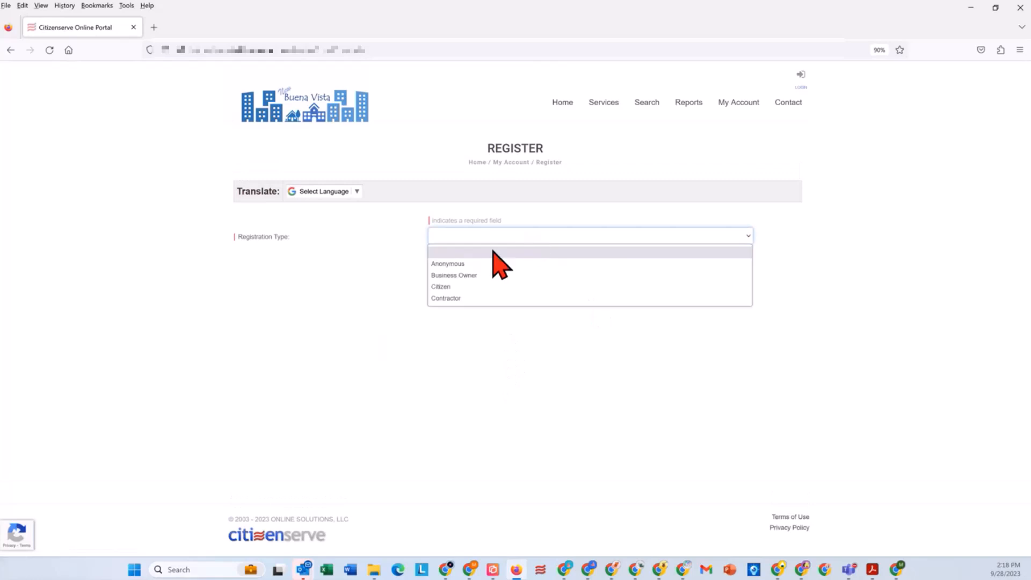
{"action": "left_click", "coordinate": [466, 298]}
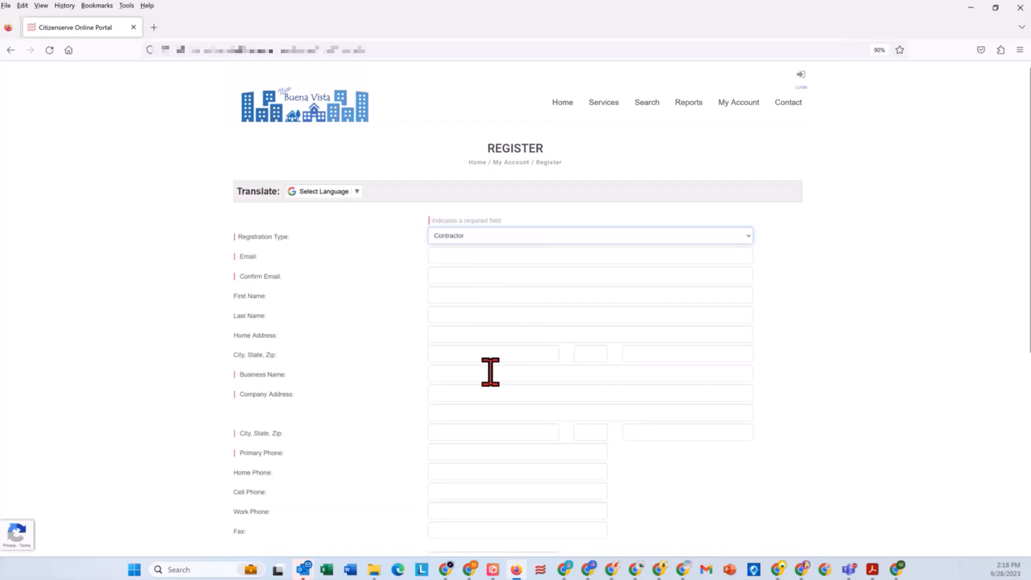
{"action": "scroll", "coordinate": [490, 371], "scroll_direction": "down", "scroll_amount": 2}
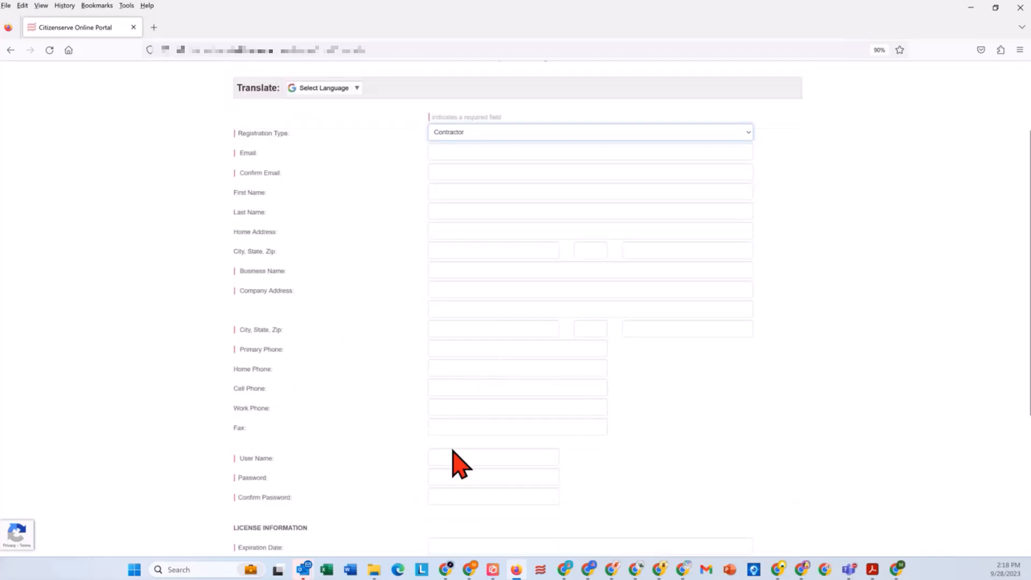
{"action": "scroll", "coordinate": [528, 428], "scroll_direction": "down", "scroll_amount": 4}
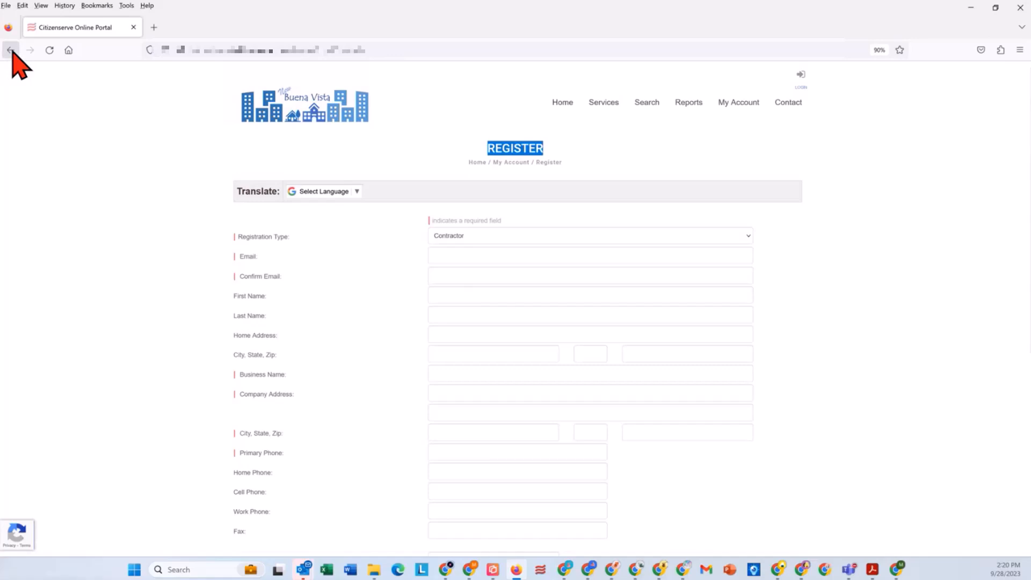
Step: Return to the login page and sign in with a saved user name and password
{"action": "left_click", "coordinate": [11, 50]}
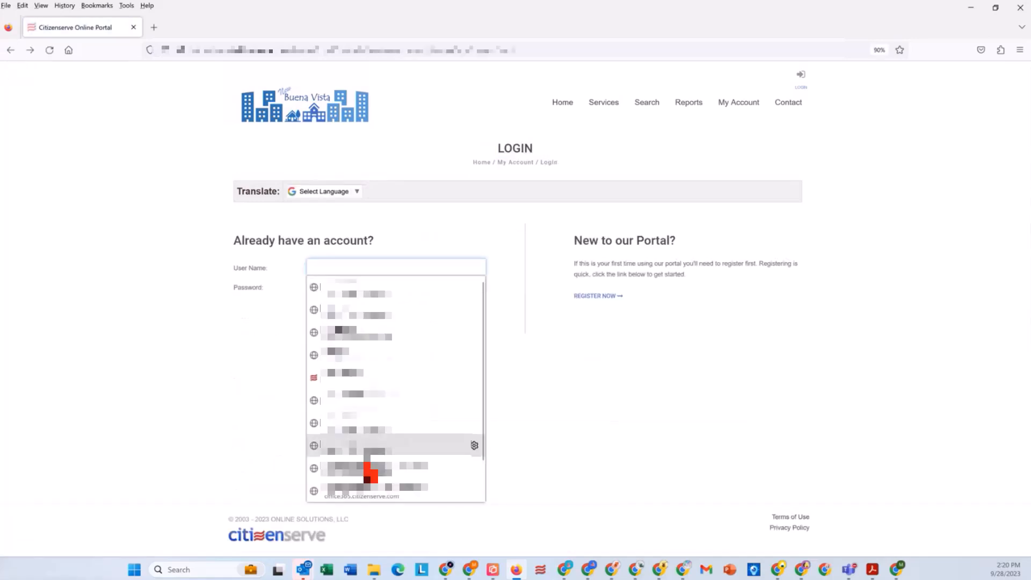
{"action": "left_click", "coordinate": [369, 472]}
{"action": "left_click", "coordinate": [326, 352]}
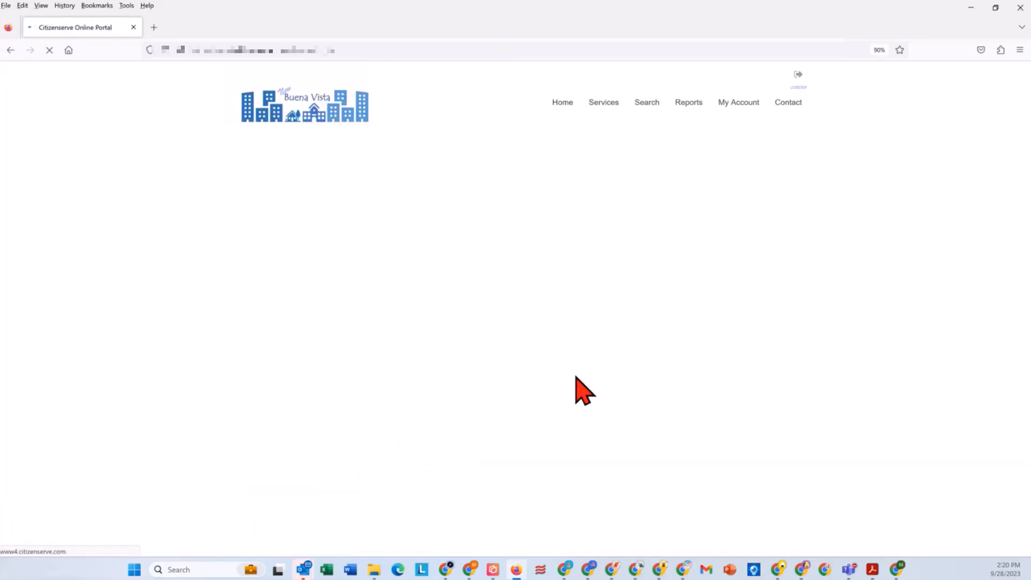
Step: Set the permit application type to Building Permit and its sub type to New Construction
{"action": "left_click", "coordinate": [486, 238]}
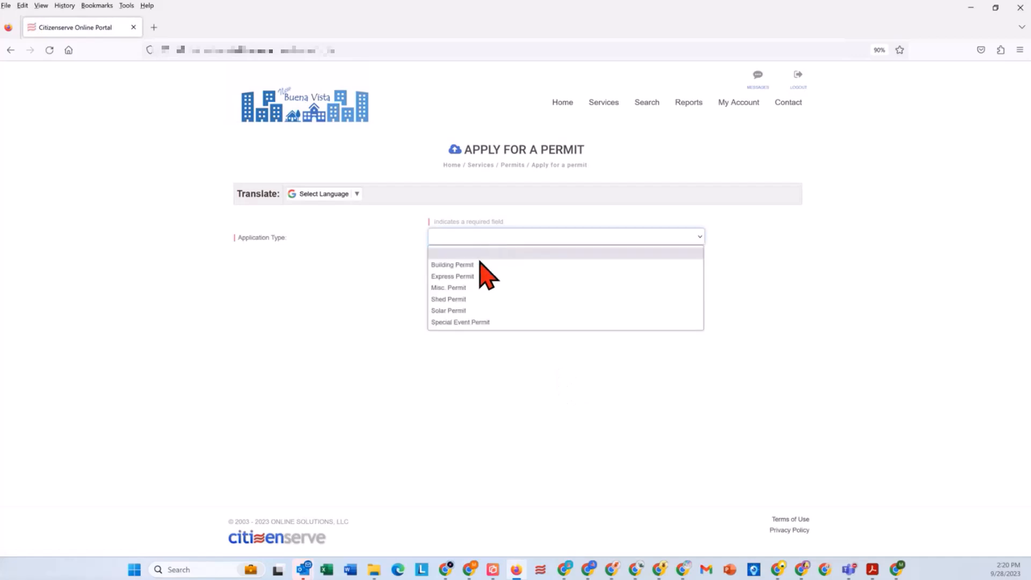
{"action": "left_click", "coordinate": [480, 265]}
{"action": "left_click", "coordinate": [480, 258]}
{"action": "left_click", "coordinate": [477, 296]}
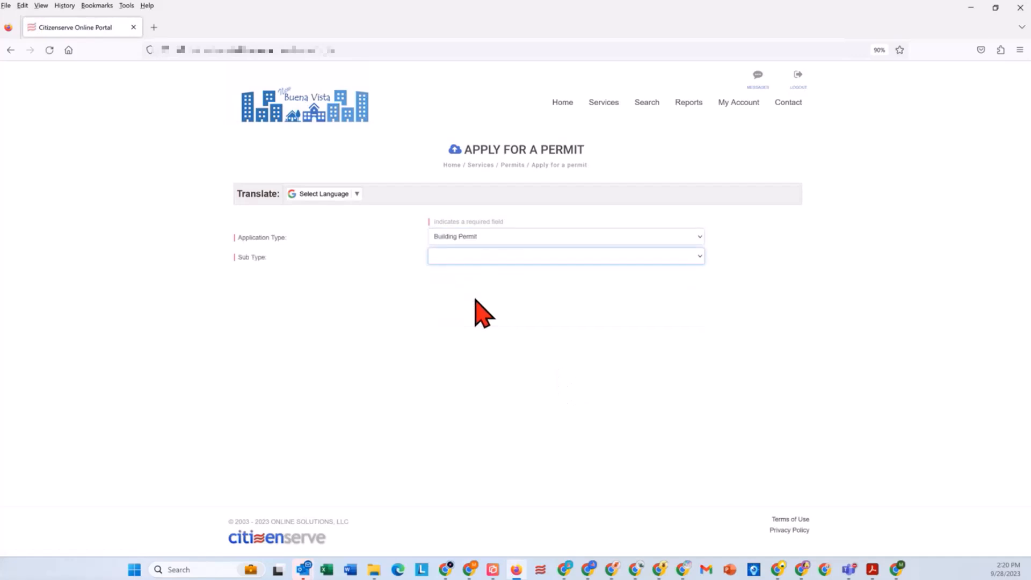
{"action": "left_click", "coordinate": [470, 308]}
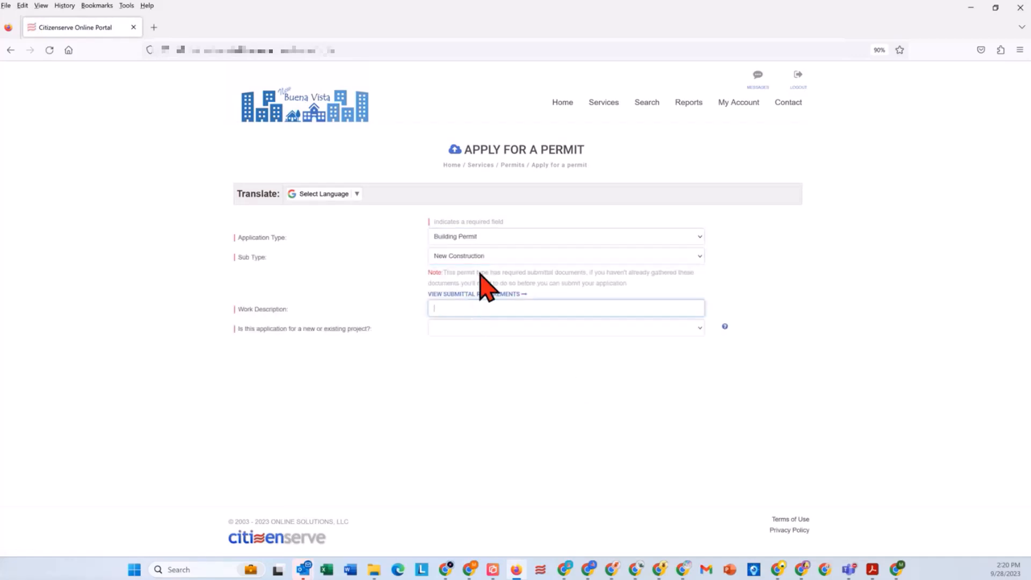
{"action": "left_click", "coordinate": [501, 238]}
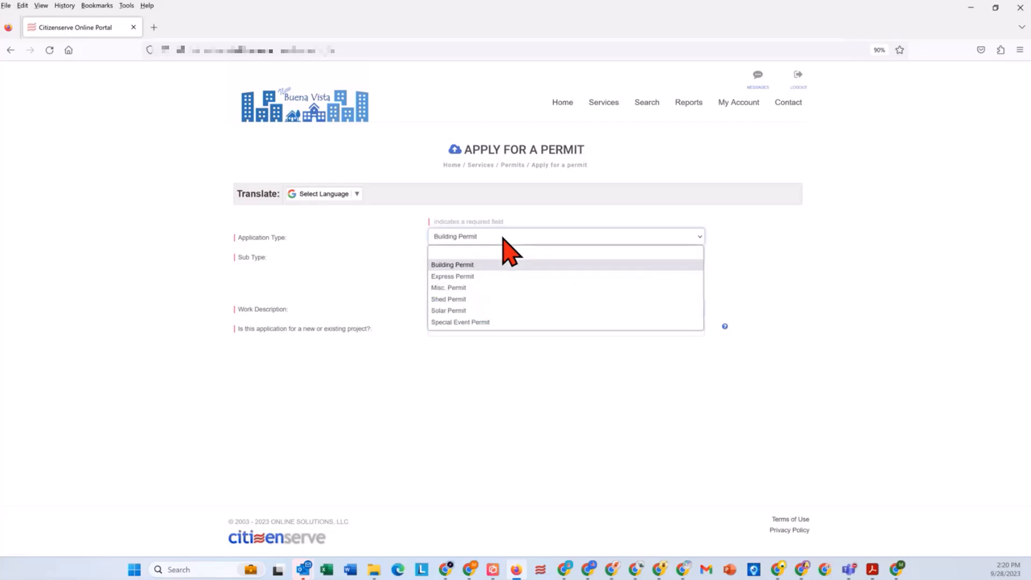
{"action": "left_click", "coordinate": [376, 248]}
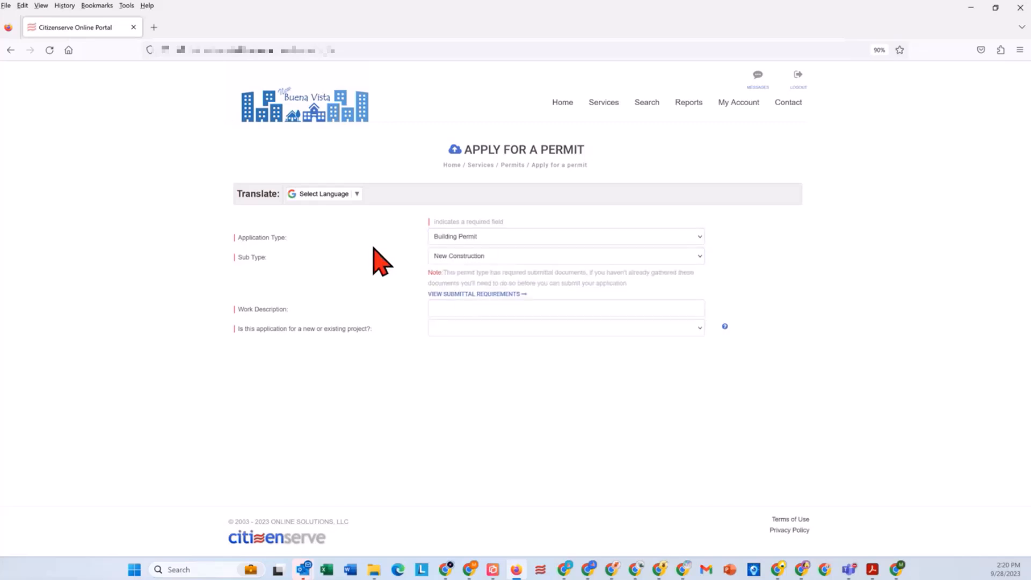
Step: Enter "New SFH - Prescott Valley" as the work description of the building permit application
{"action": "left_click", "coordinate": [464, 311]}
{"action": "type", "text": "New "}
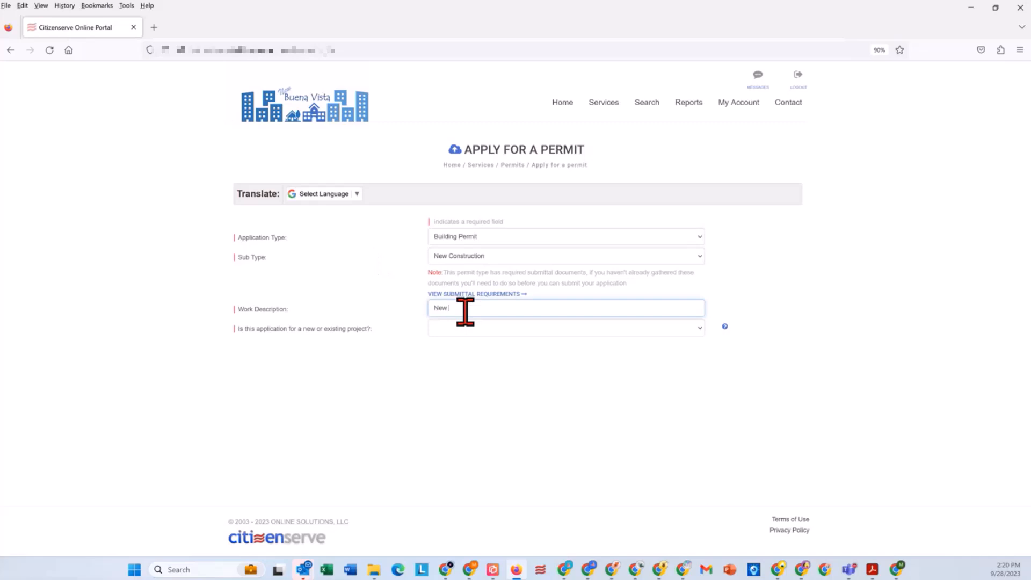
{"action": "type", "text": "SFH Prescott Valley"}
Step: Mark the application as an existing project and switch the project lookup from permit or file number to street address
{"action": "left_click", "coordinate": [498, 329]}
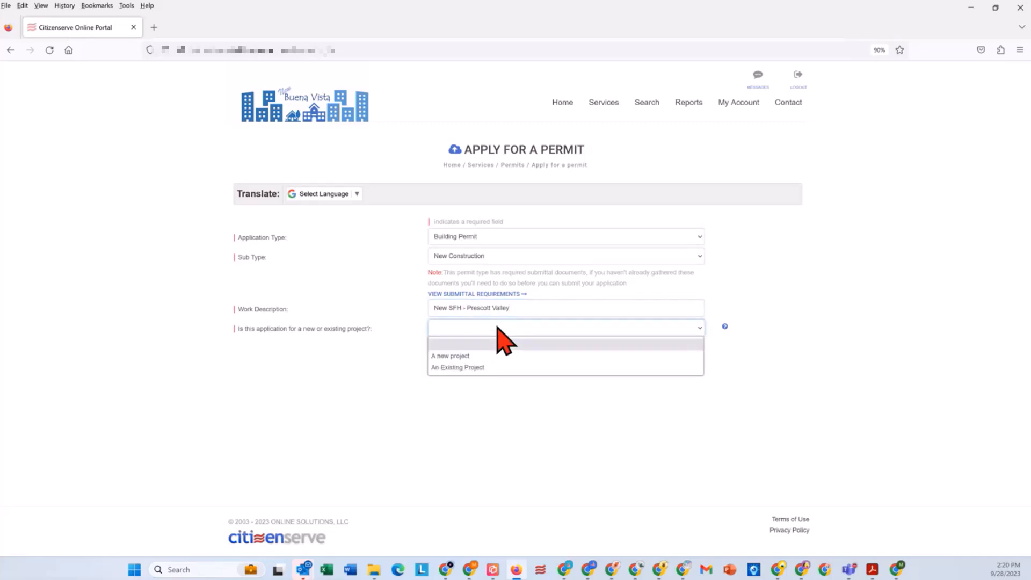
{"action": "left_click", "coordinate": [486, 367]}
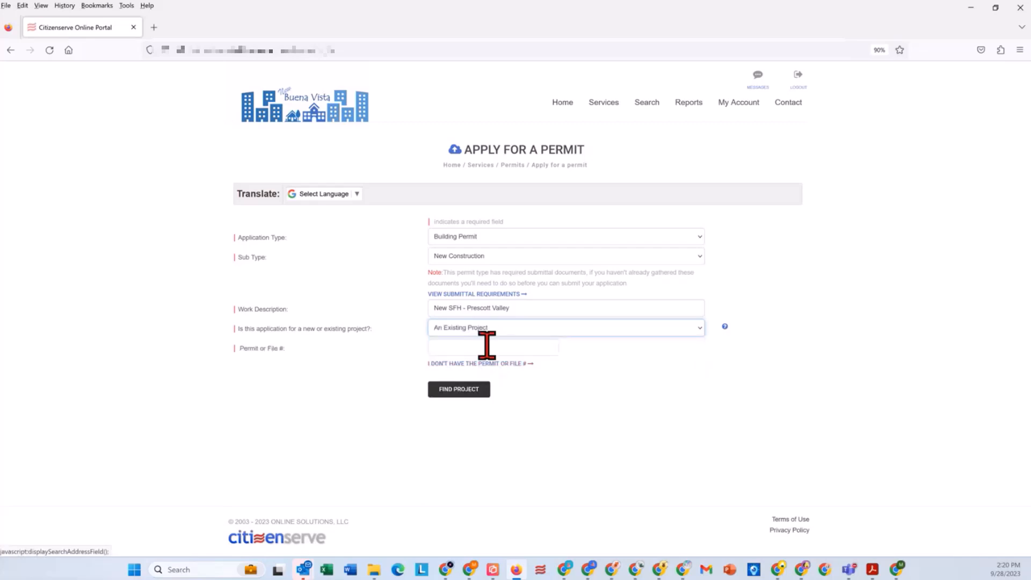
{"action": "left_click", "coordinate": [486, 364]}
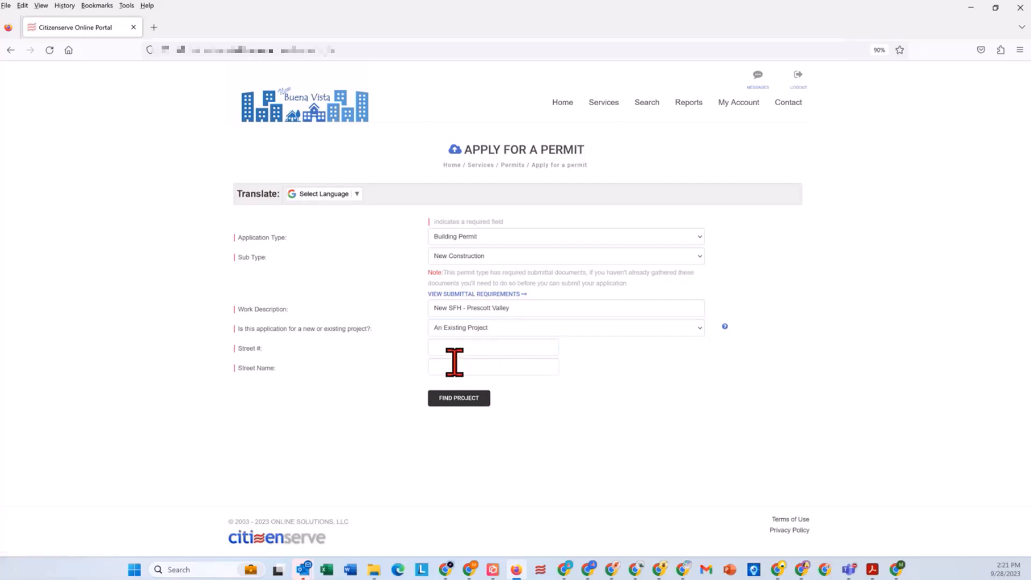
Step: Mark the application as a new project, look up the property by a partial street address, and select the eighth matching address
{"action": "left_click", "coordinate": [490, 328]}
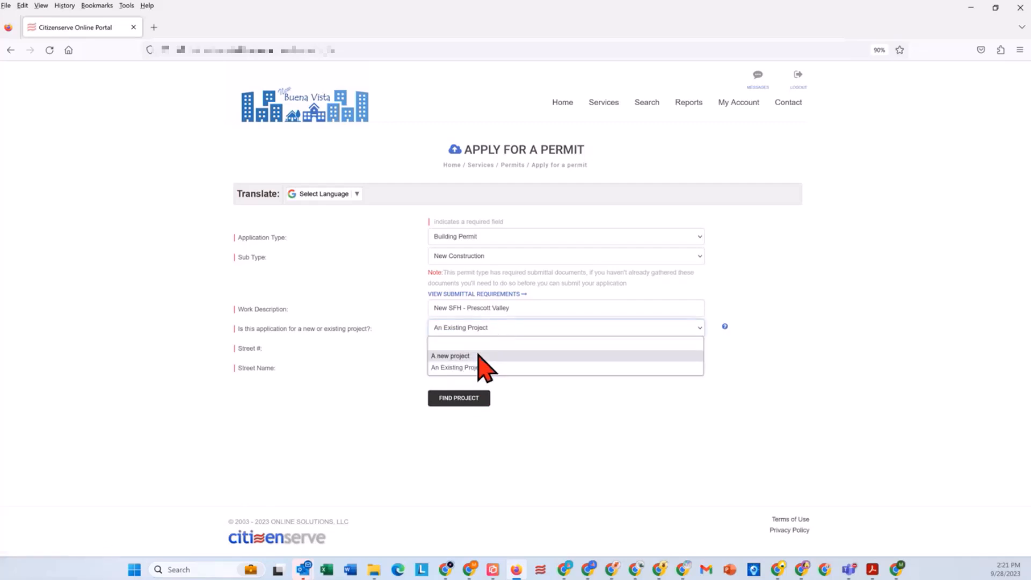
{"action": "left_click", "coordinate": [480, 357]}
{"action": "left_click", "coordinate": [488, 350]}
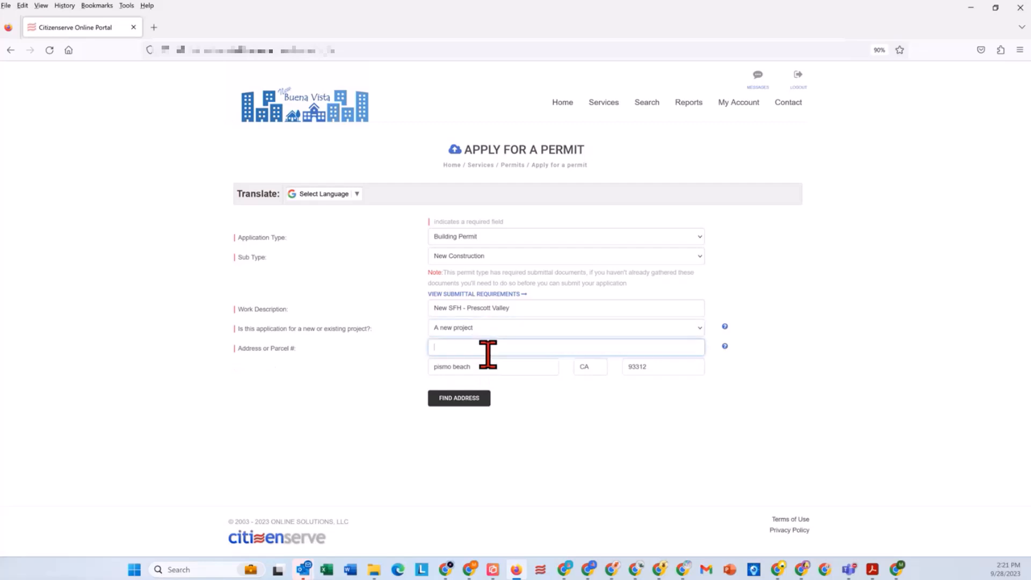
{"action": "type", "text": "9 vista"}
{"action": "type", "text": "is"}
{"action": "key", "text": "BackSpace"}
{"action": "left_click", "coordinate": [466, 400]}
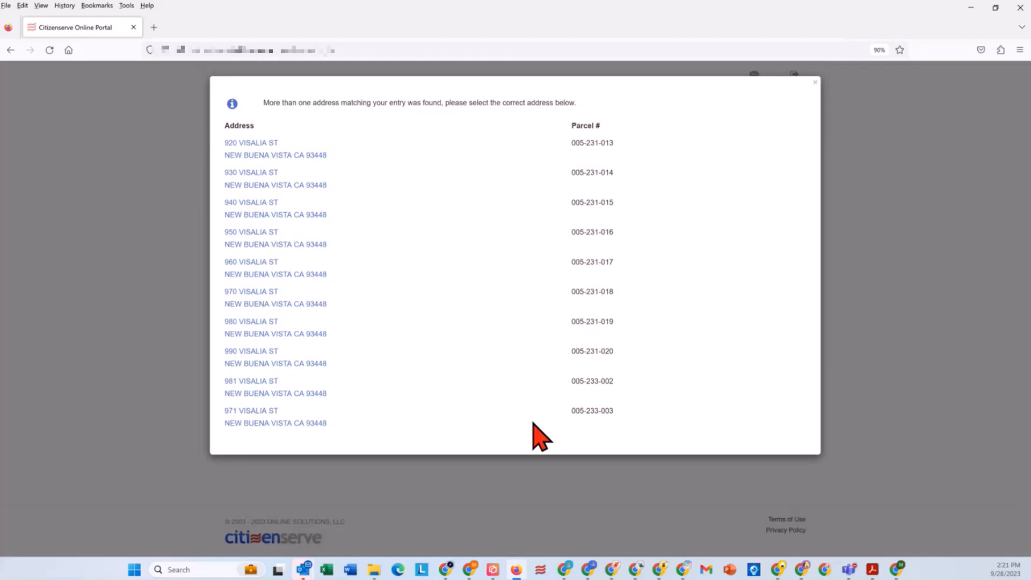
{"action": "left_click", "coordinate": [258, 359]}
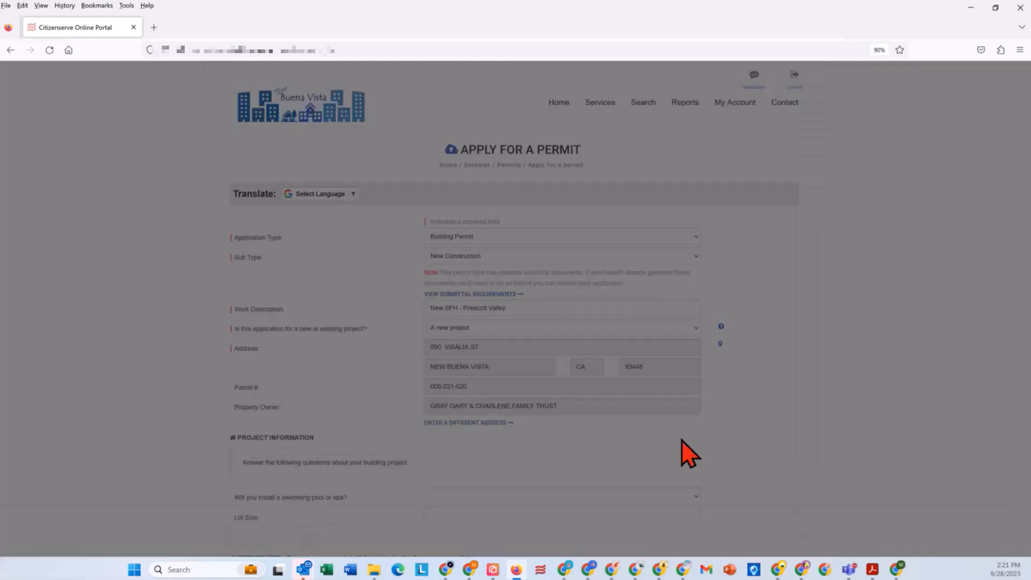
{"action": "scroll", "coordinate": [659, 460], "scroll_direction": "down", "scroll_amount": 2}
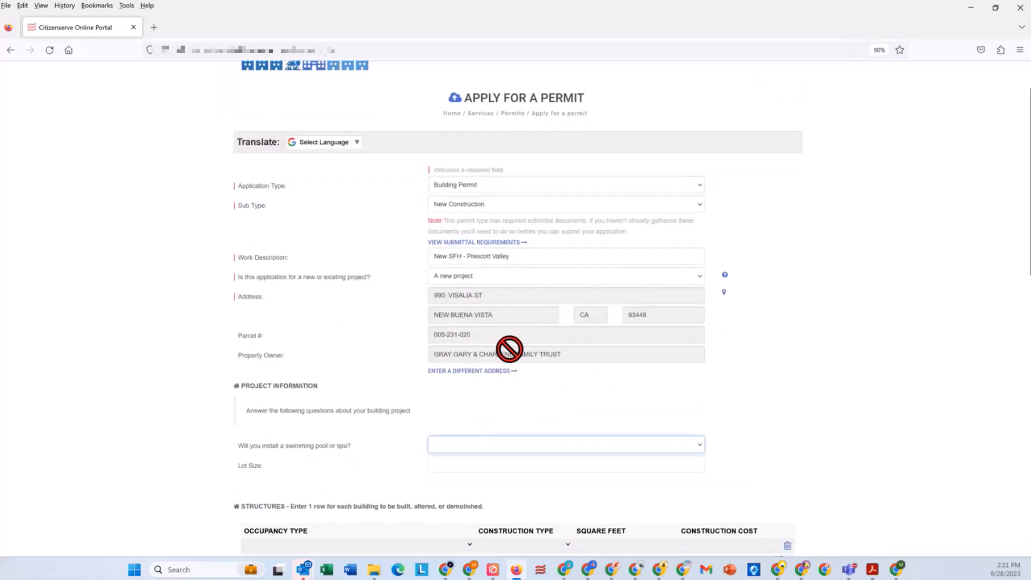
Step: Set the first structure's occupancy type to R-3 Residential, one- and two-family, and its construction type to VB
{"action": "scroll", "coordinate": [563, 352], "scroll_direction": "down", "scroll_amount": 10}
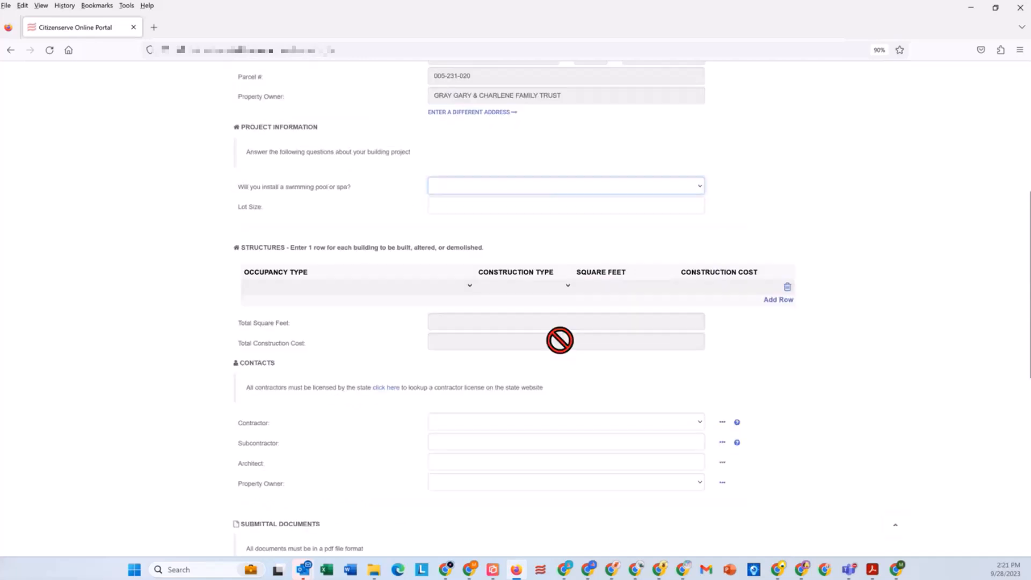
{"action": "left_click", "coordinate": [348, 288]}
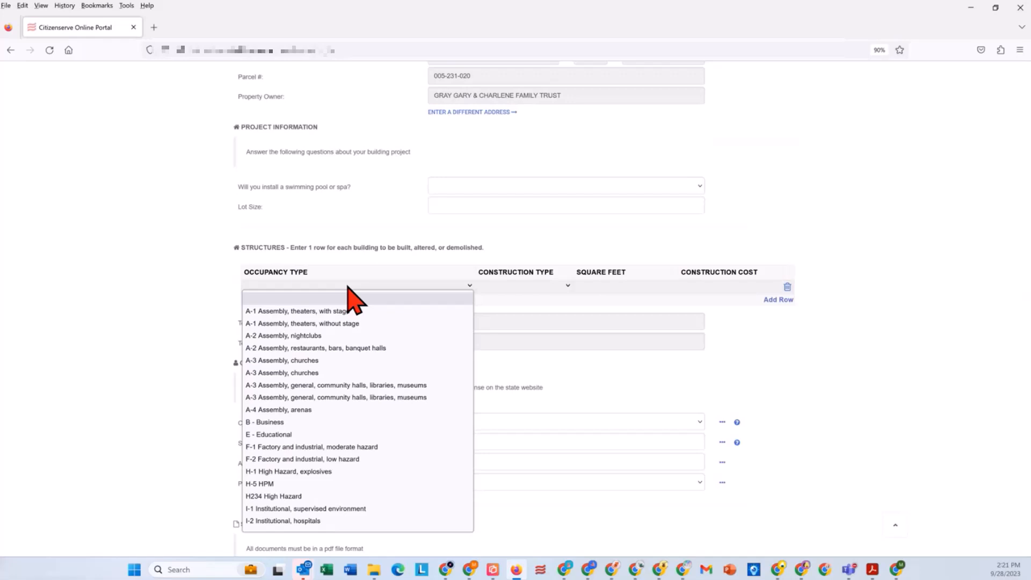
{"action": "left_click", "coordinate": [148, 290]}
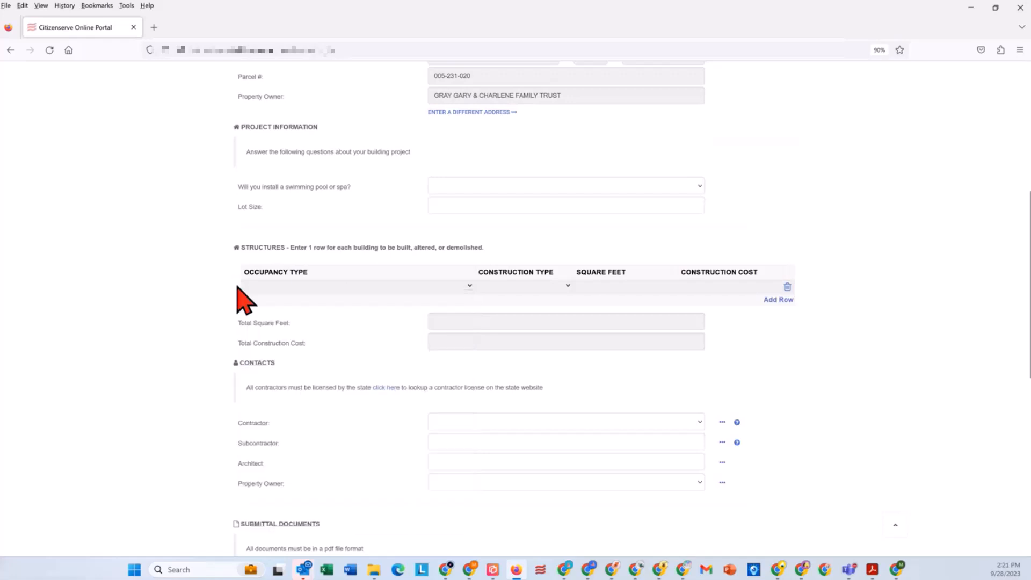
{"action": "left_click", "coordinate": [366, 287]}
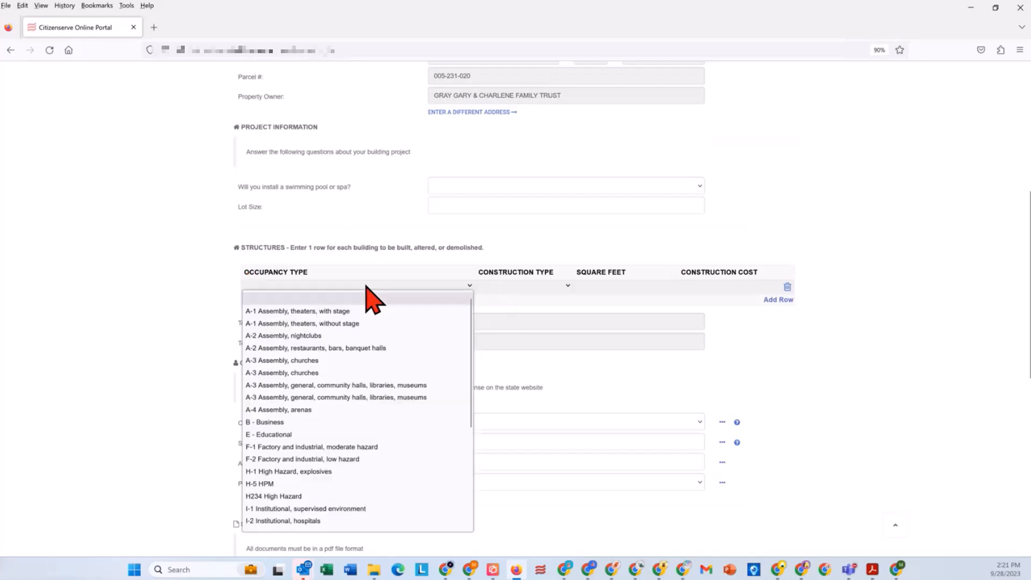
{"action": "type", "text": "r-3"}
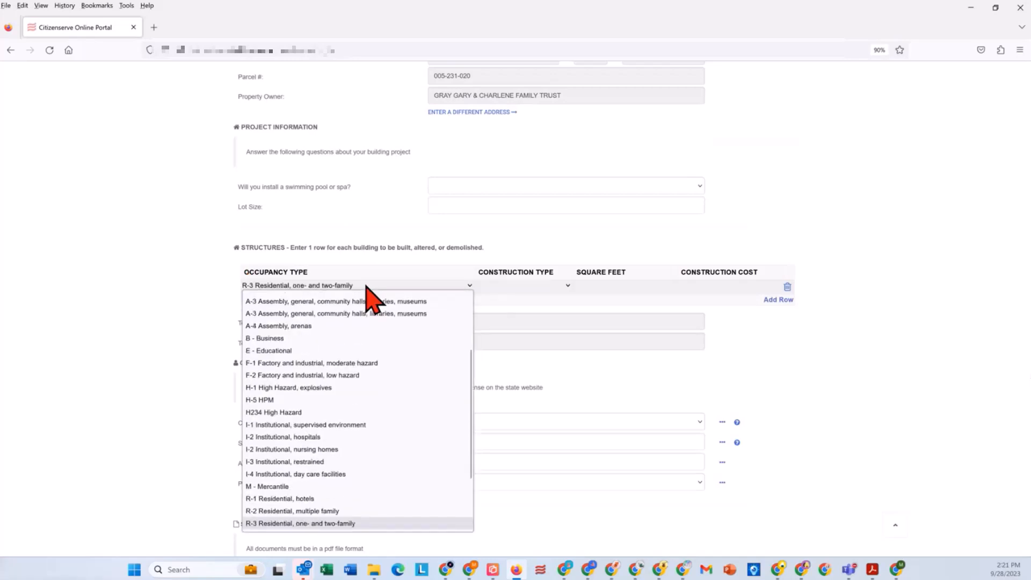
{"action": "key", "text": "Return"}
{"action": "key", "text": "Tab"}
{"action": "type", "text": "vb"}
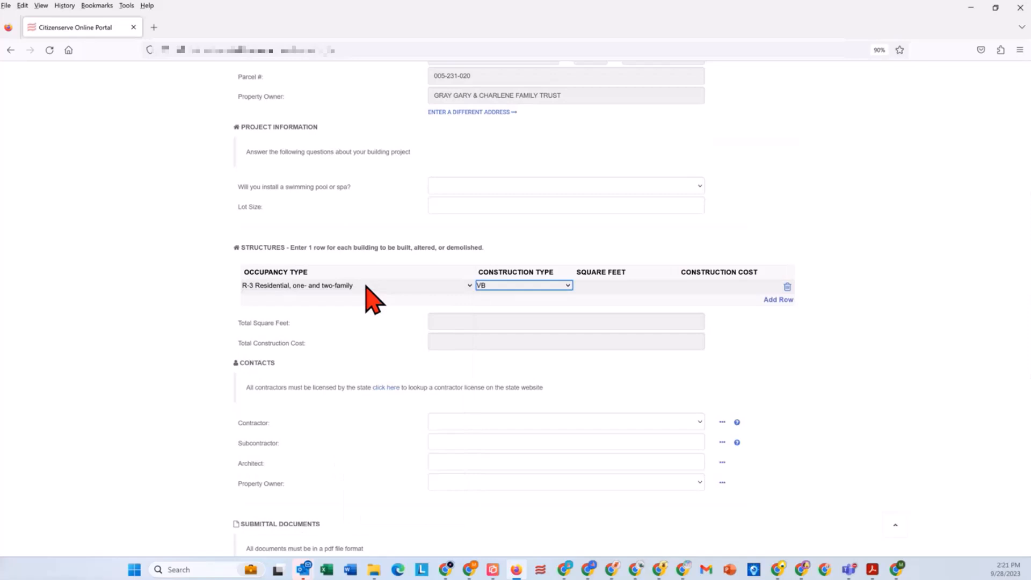
Step: Enter 2,000 square feet and a construction cost of $305,000 for the R-3 residential structure
{"action": "key", "text": "Tab"}
{"action": "type", "text": "2000"}
{"action": "key", "text": "Tab"}
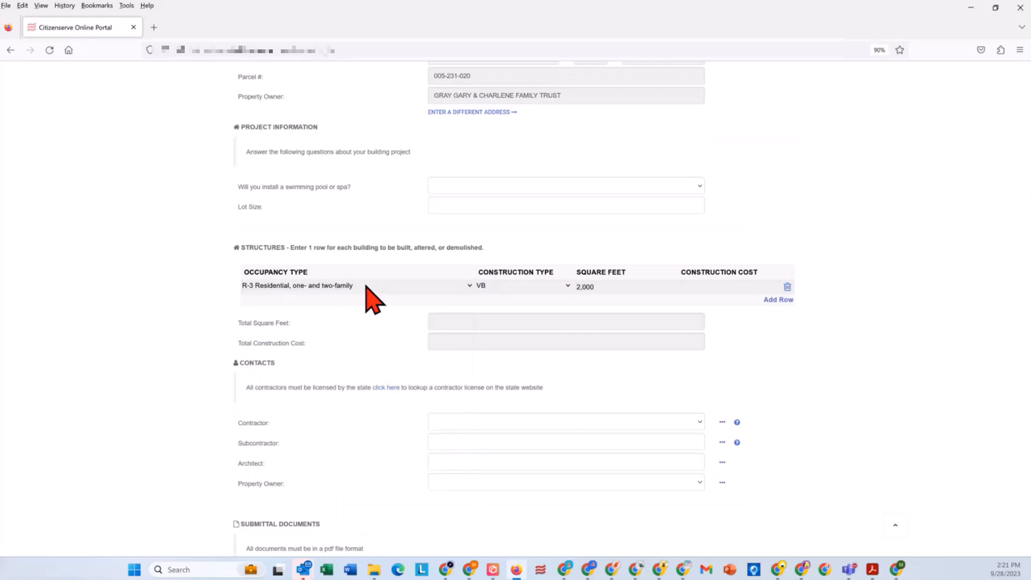
{"action": "type", "text": "305000"}
{"action": "key", "text": "Tab"}
Step: Add a second structure with occupancy S-1 Storage, moderate hazard, construction type VB, 500 square feet and a $5,000 construction cost
{"action": "key", "text": "Return"}
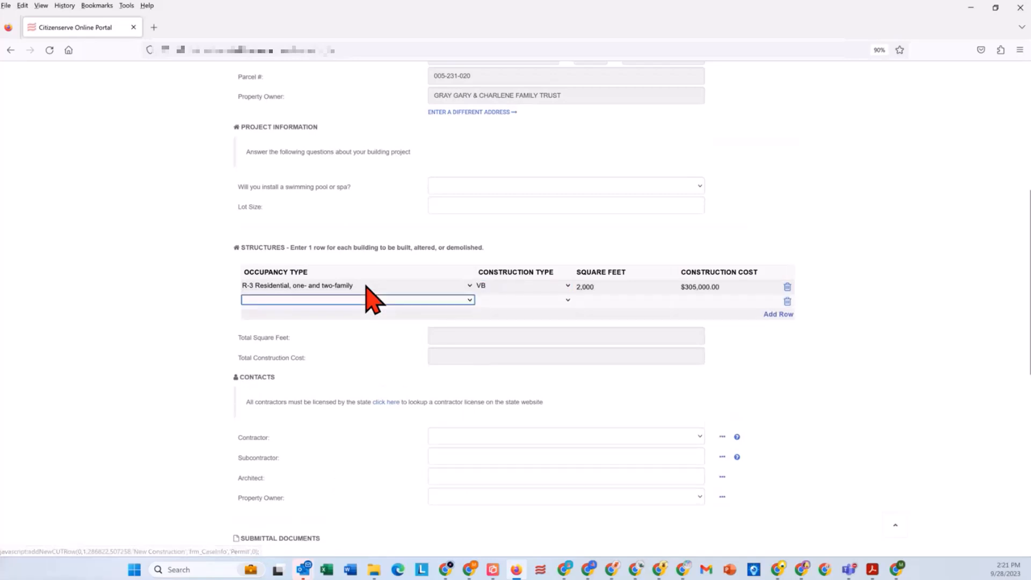
{"action": "type", "text": "s"}
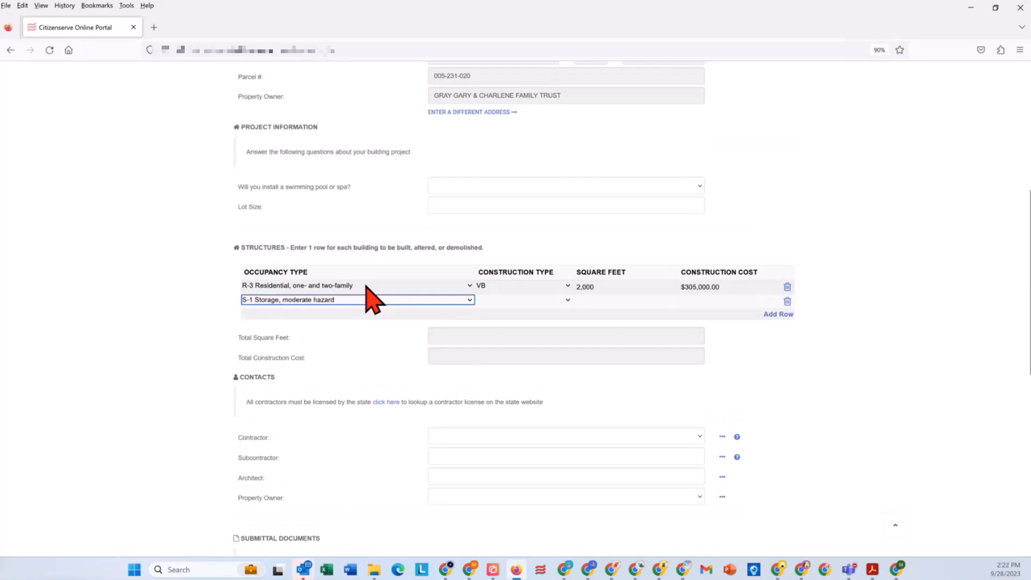
{"action": "key", "text": "Tab"}
{"action": "type", "text": "v"}
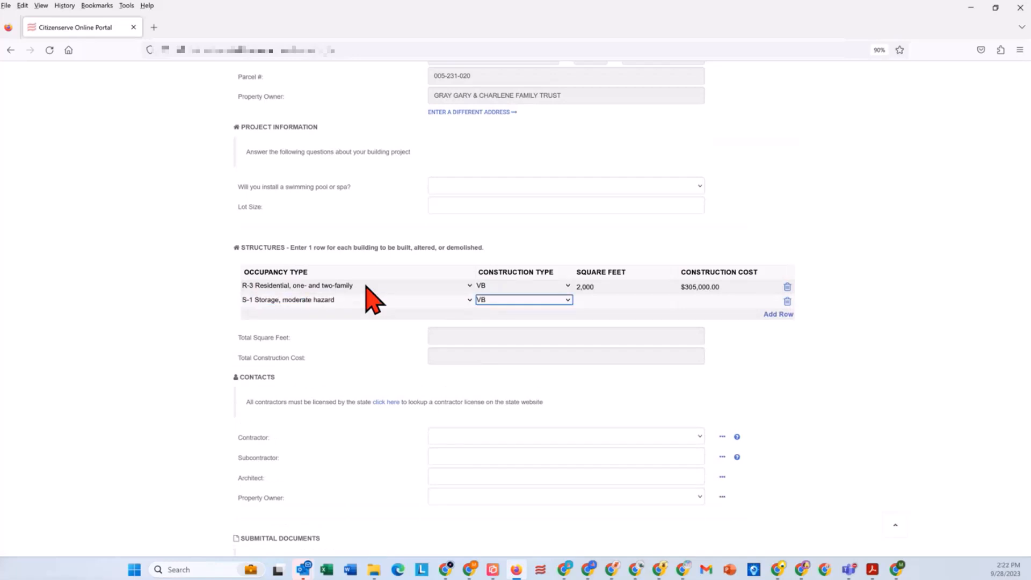
{"action": "key", "text": "Tab"}
{"action": "type", "text": "5000"}
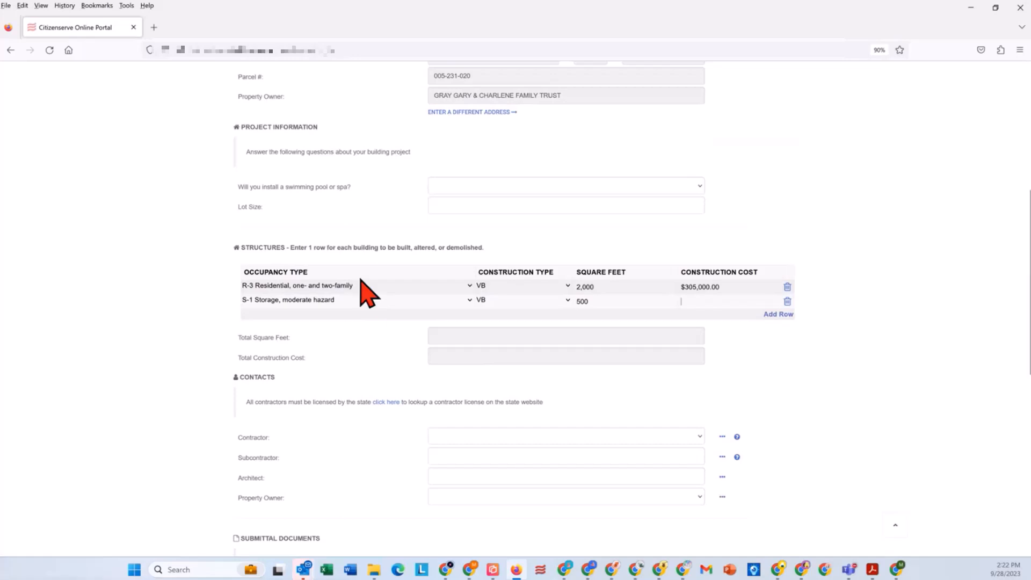
{"action": "type", "text": "5000"}
{"action": "key", "text": "Tab"}
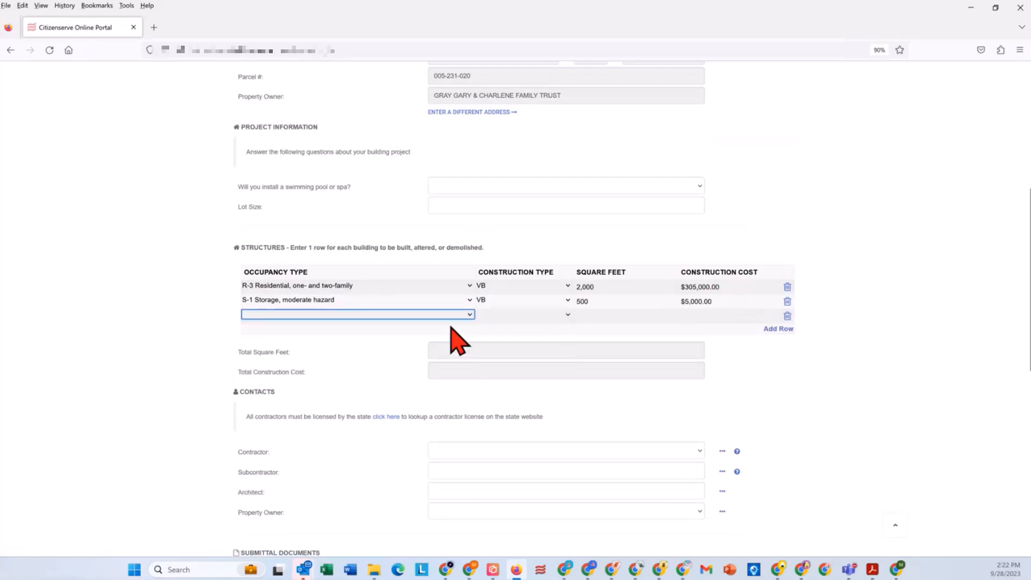
Step: Look up the subcontractor by a partial name and select the second matching construction company
{"action": "scroll", "coordinate": [475, 343], "scroll_direction": "down", "scroll_amount": 5}
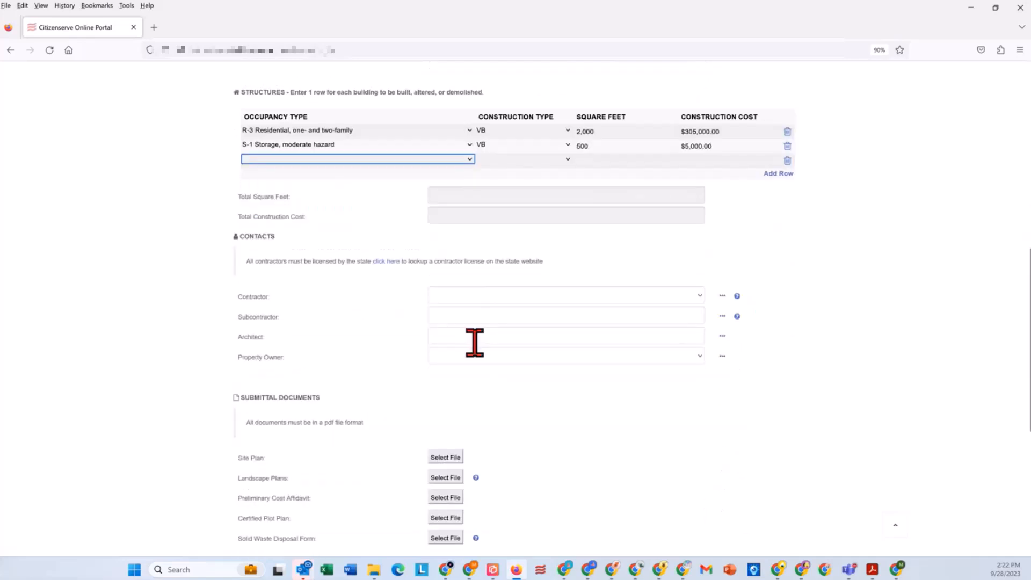
{"action": "left_click", "coordinate": [452, 266]}
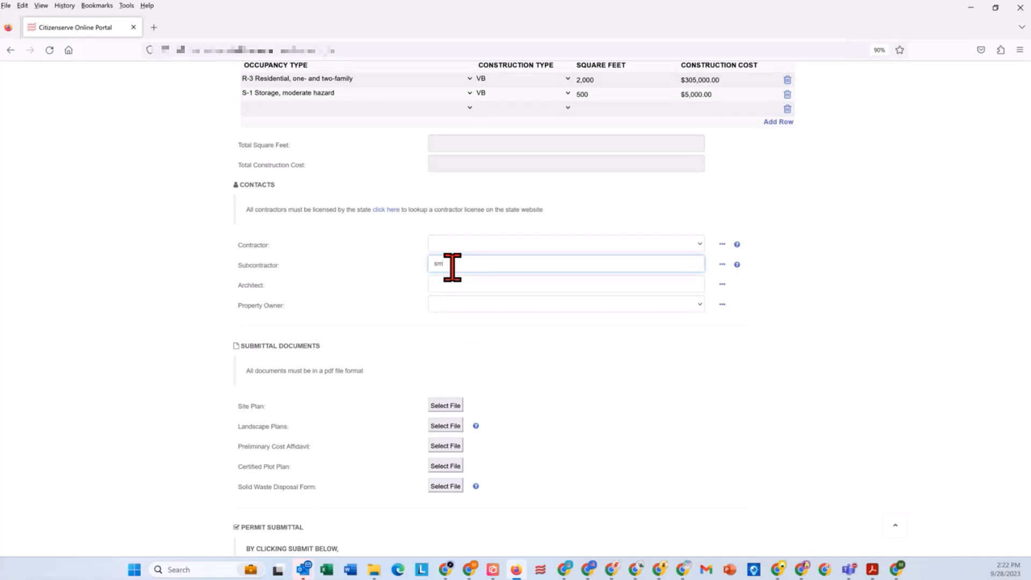
{"action": "type", "text": "smi"}
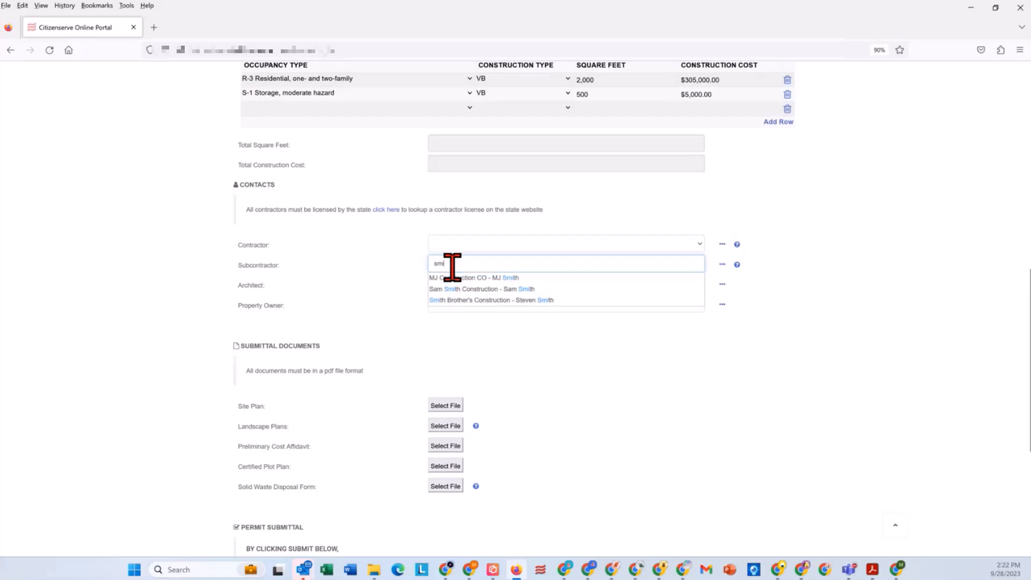
{"action": "left_click", "coordinate": [533, 290]}
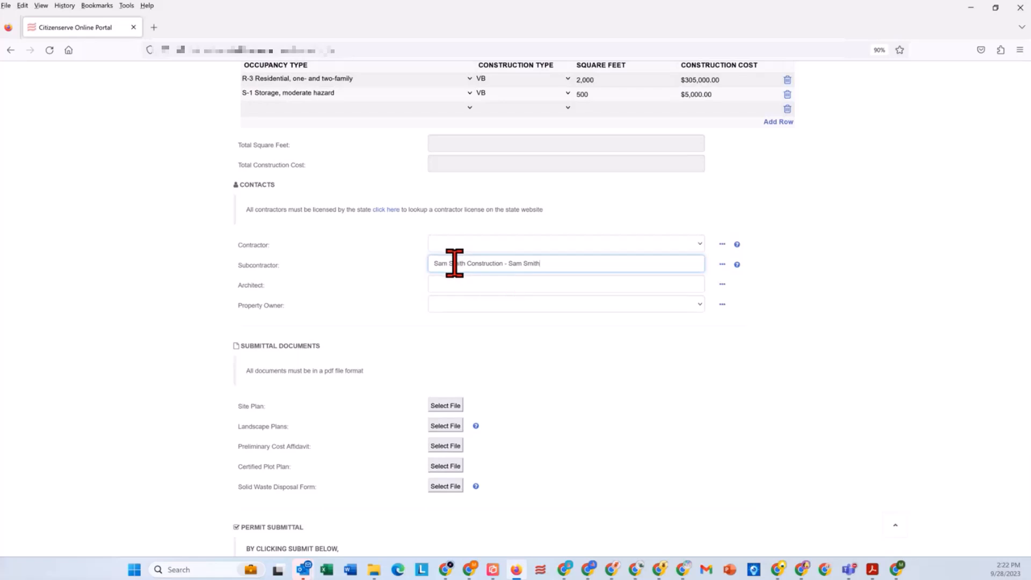
Step: View the contact choices offered for the property owner, including the option to enter a new contact
{"action": "scroll", "coordinate": [575, 327], "scroll_direction": "down", "scroll_amount": 3}
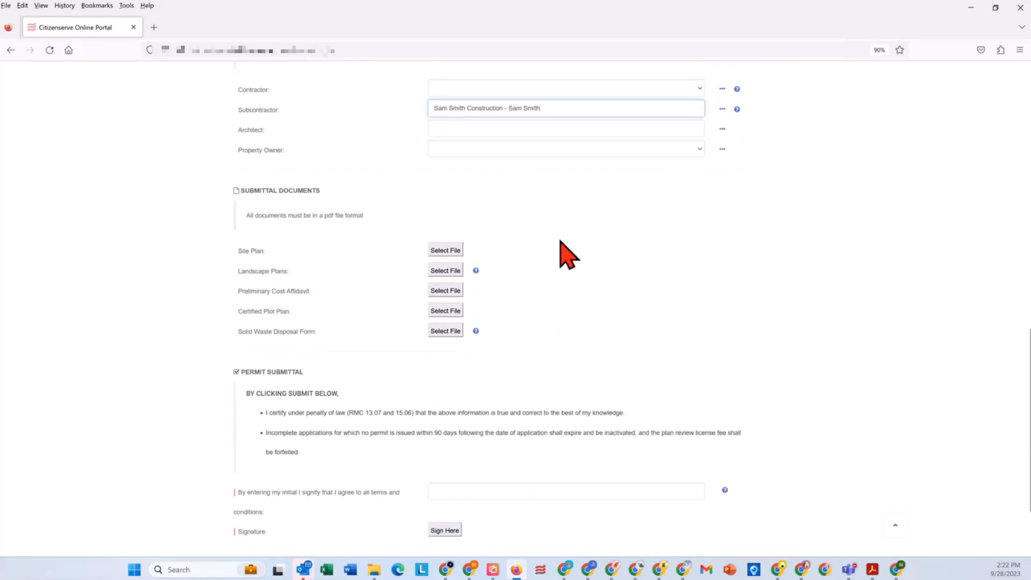
{"action": "scroll", "coordinate": [524, 253], "scroll_direction": "up", "scroll_amount": 2}
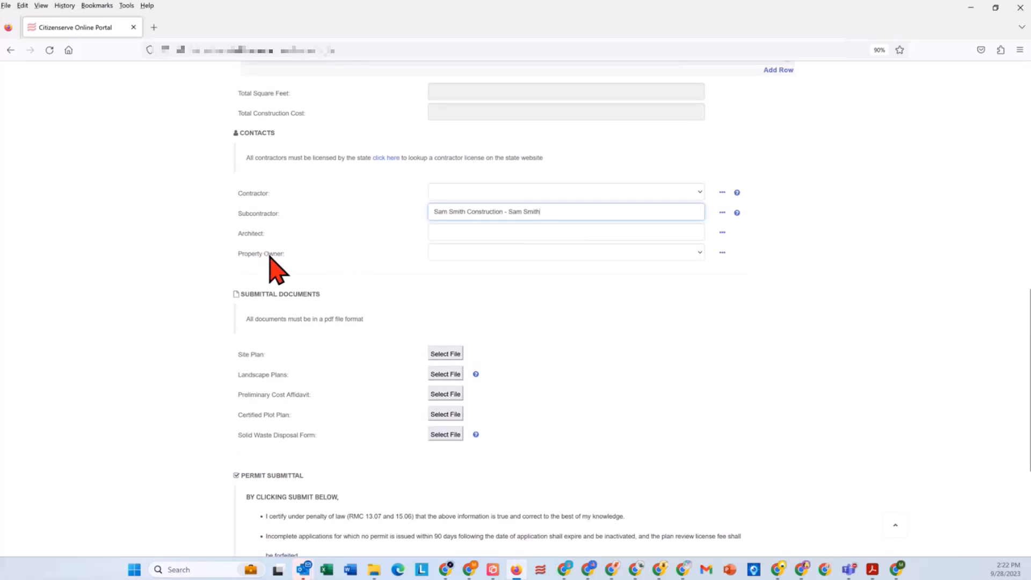
{"action": "left_click", "coordinate": [438, 256]}
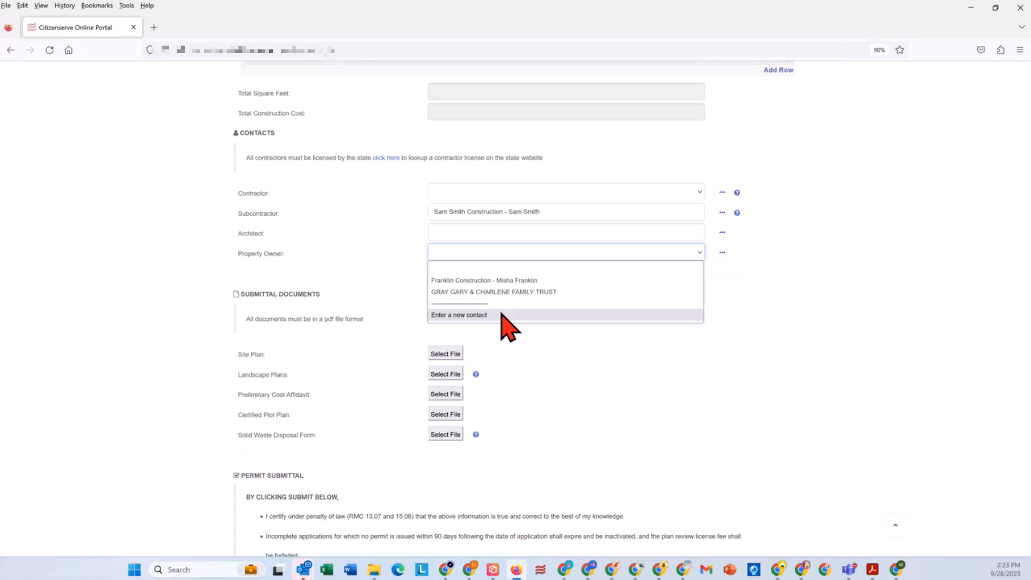
{"action": "left_click", "coordinate": [537, 365]}
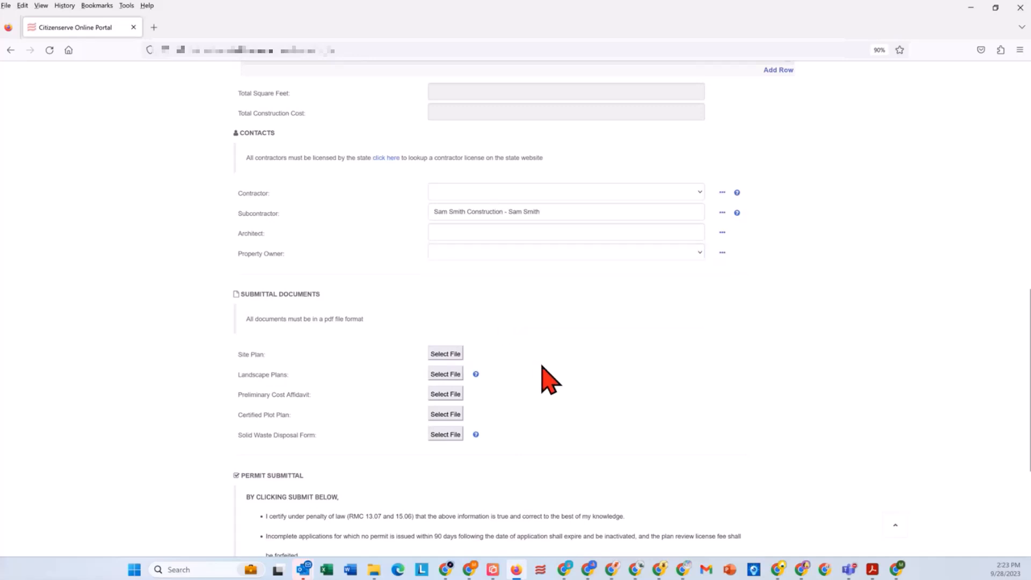
Step: Attach Site Plan.pdf from the Permitting folder as the application's site plan
{"action": "scroll", "coordinate": [544, 373], "scroll_direction": "down", "scroll_amount": 2}
{"action": "left_click", "coordinate": [445, 302]}
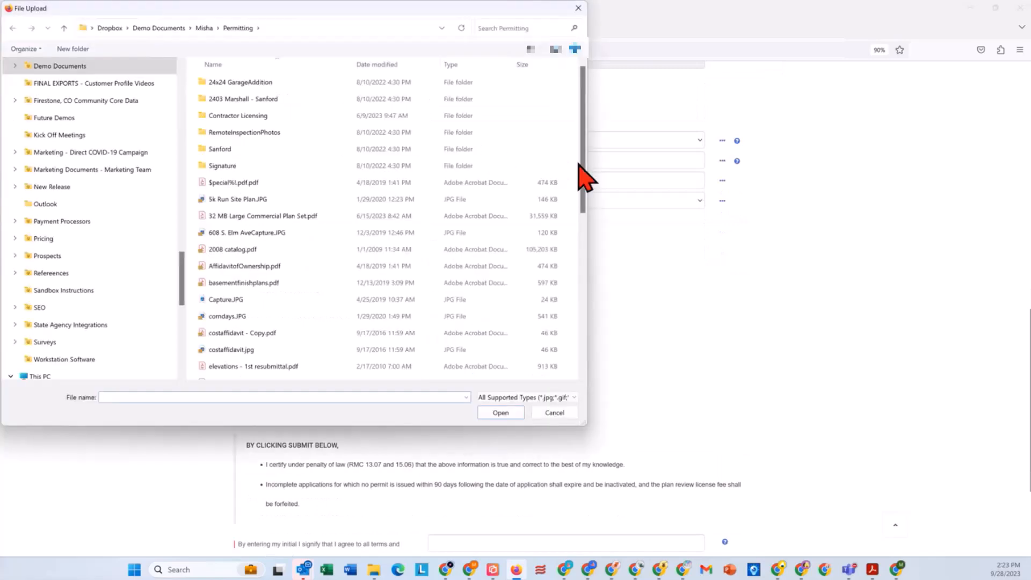
{"action": "left_click_drag", "start_coordinate": [589, 185], "coordinate": [591, 355]}
{"action": "left_click", "coordinate": [213, 341]}
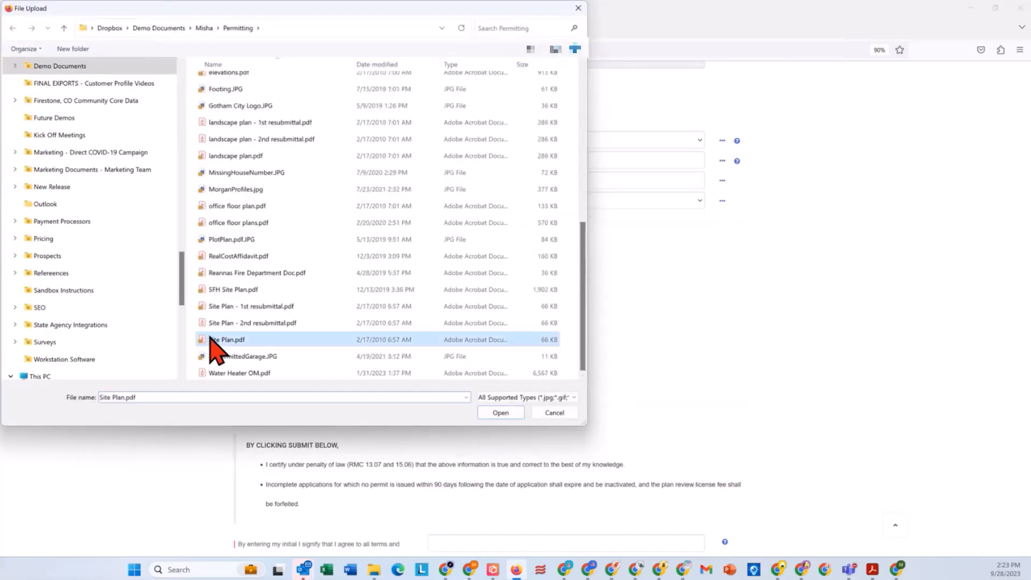
{"action": "left_click", "coordinate": [497, 413]}
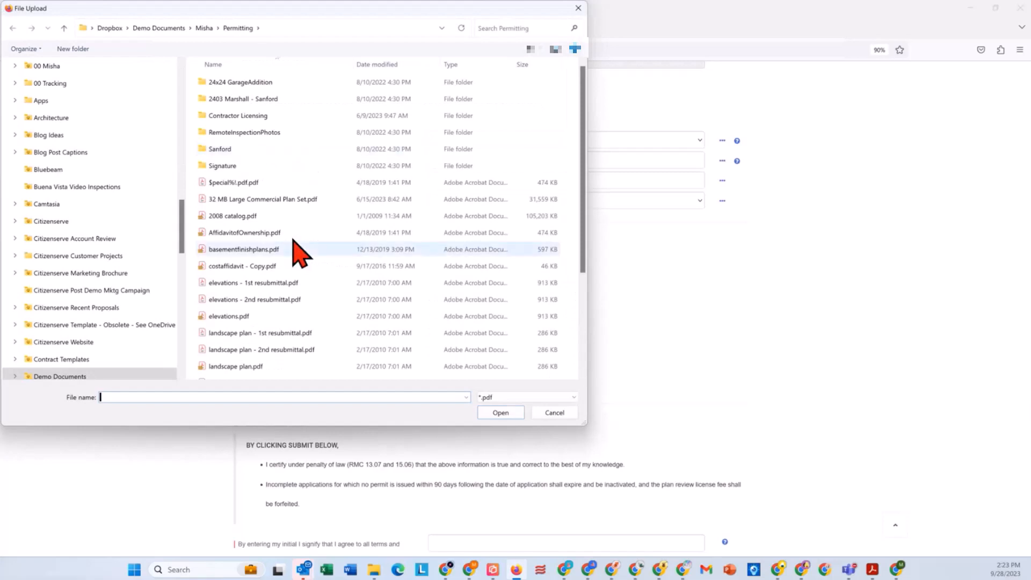
Step: Attach landscape plan.pdf from the Permitting folder as the application's landscape plans
{"action": "scroll", "coordinate": [287, 268], "scroll_direction": "down", "scroll_amount": 1}
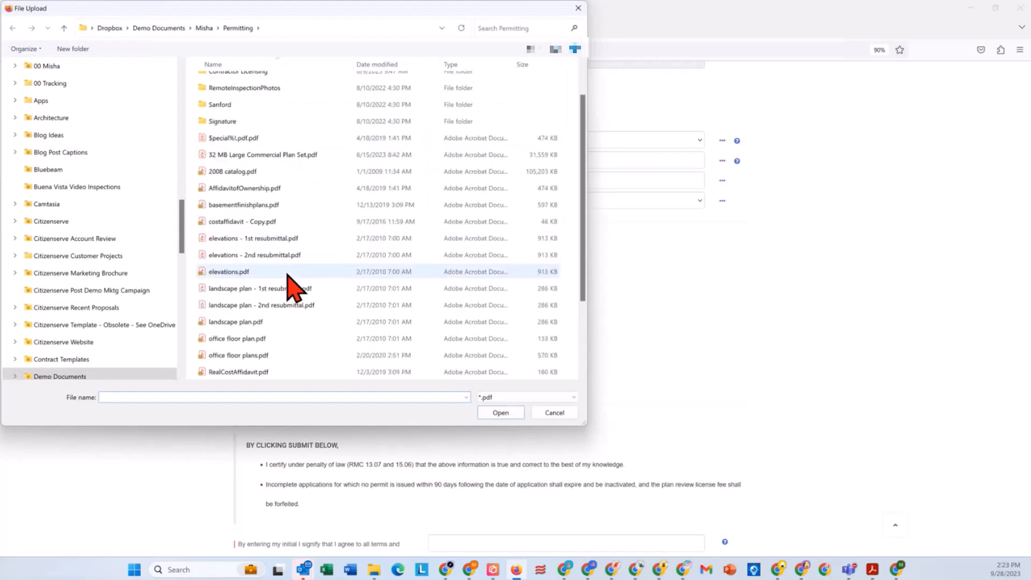
{"action": "left_click", "coordinate": [268, 322]}
{"action": "left_click", "coordinate": [500, 414]}
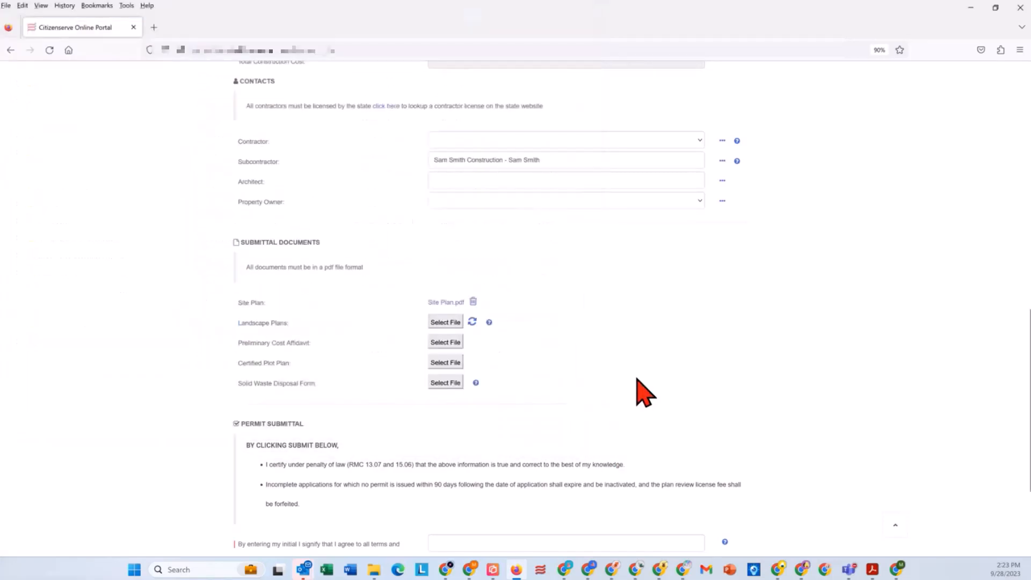
Step: Enter the applicant's initials to accept the terms and conditions, and try to submit the application without a signature
{"action": "scroll", "coordinate": [642, 389], "scroll_direction": "down", "scroll_amount": 1}
{"action": "scroll", "coordinate": [645, 391], "scroll_direction": "down", "scroll_amount": 2}
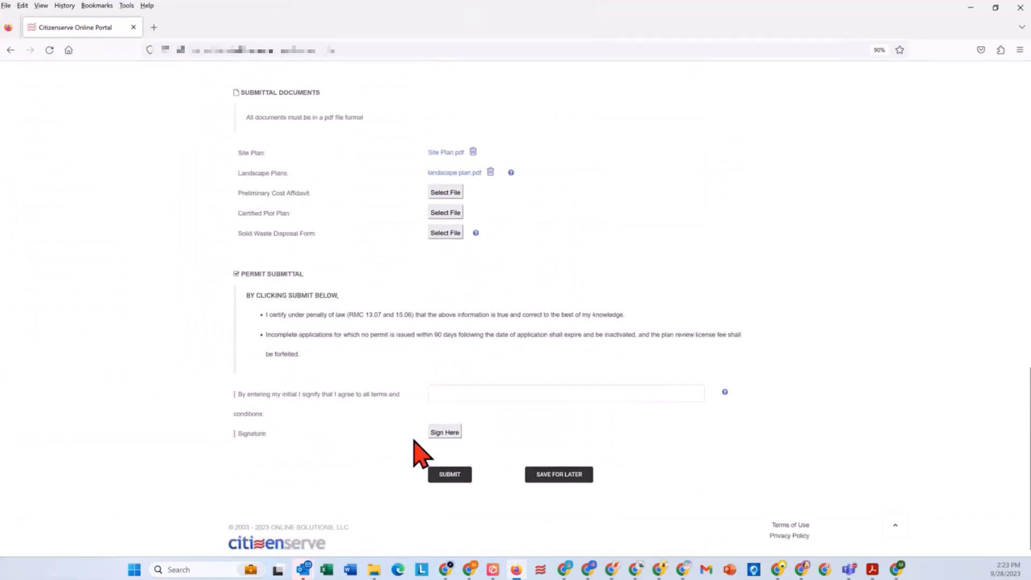
{"action": "left_click", "coordinate": [463, 387]}
{"action": "type", "text": "MJF"}
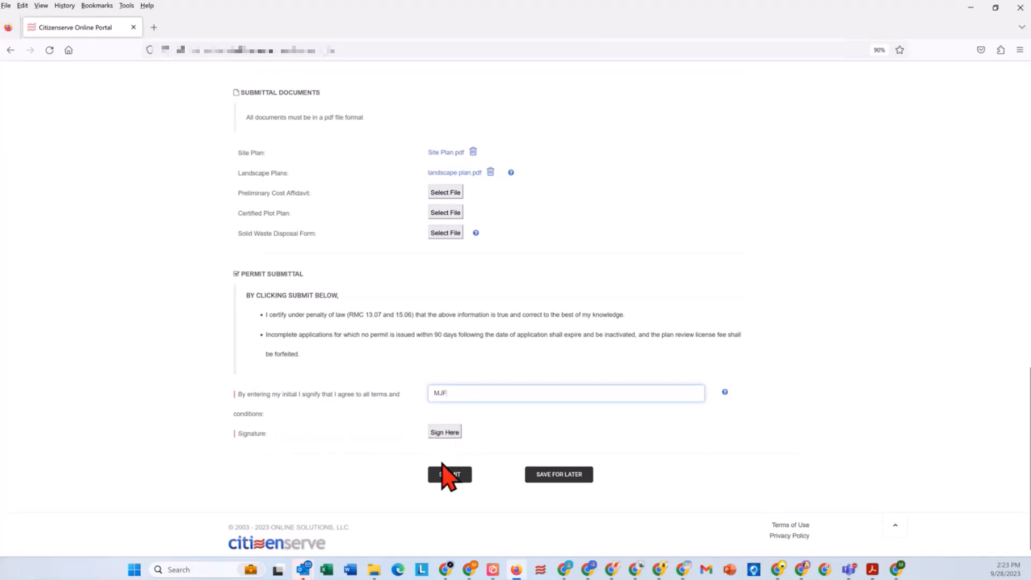
{"action": "left_click", "coordinate": [450, 477]}
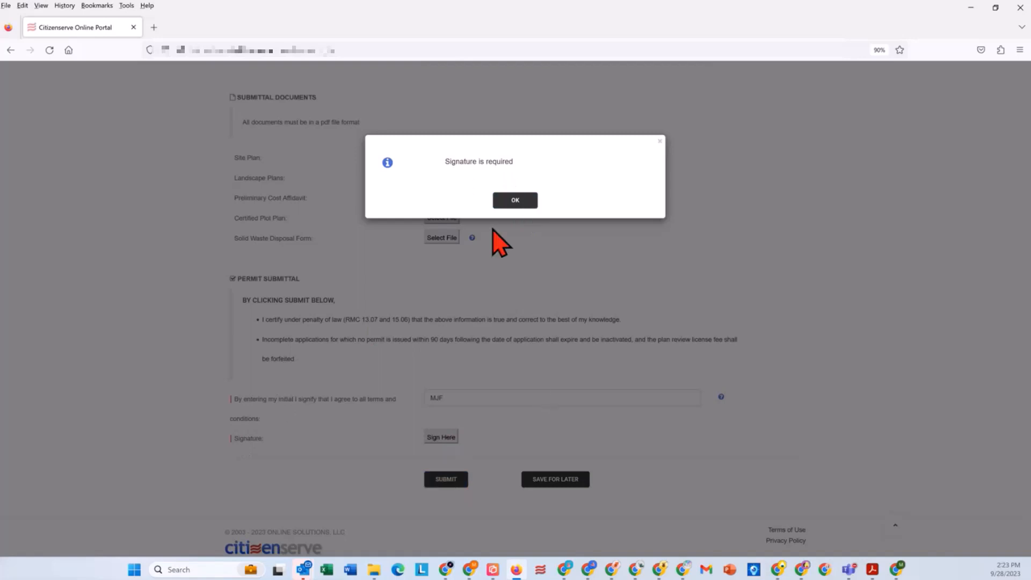
{"action": "left_click", "coordinate": [513, 202]}
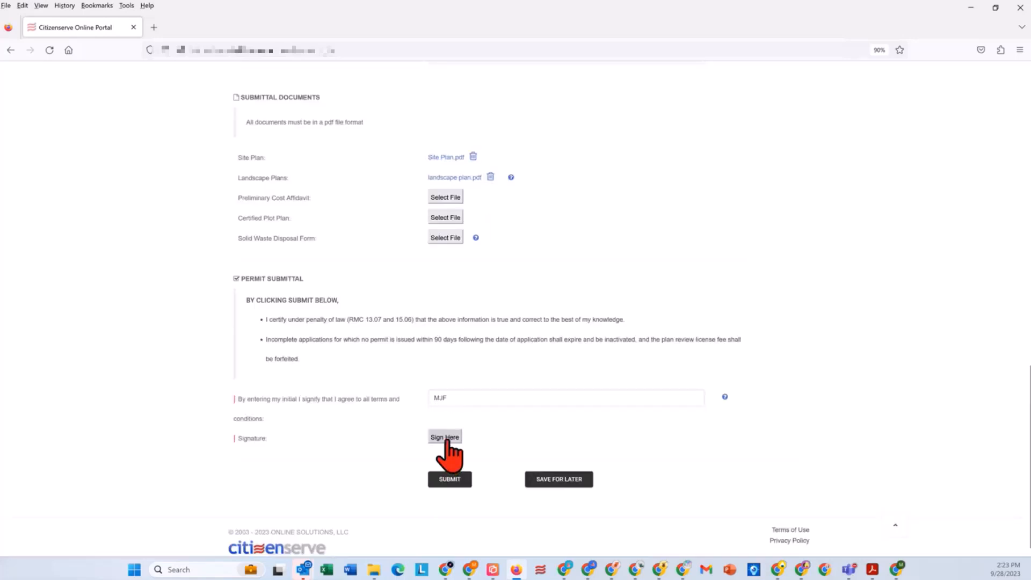
Step: Draw and save the applicant's signature, then submit the permit application and acknowledge the submission message
{"action": "left_click", "coordinate": [441, 437]}
{"action": "mouse_move", "coordinate": [176, 245]}
{"action": "left_mouse_down"}
{"action": "mouse_move", "coordinate": [384, 200]}
{"action": "mouse_move", "coordinate": [433, 240]}
{"action": "mouse_move", "coordinate": [566, 249]}
{"action": "mouse_move", "coordinate": [386, 232]}
{"action": "left_mouse_up"}
{"action": "left_click", "coordinate": [200, 416]}
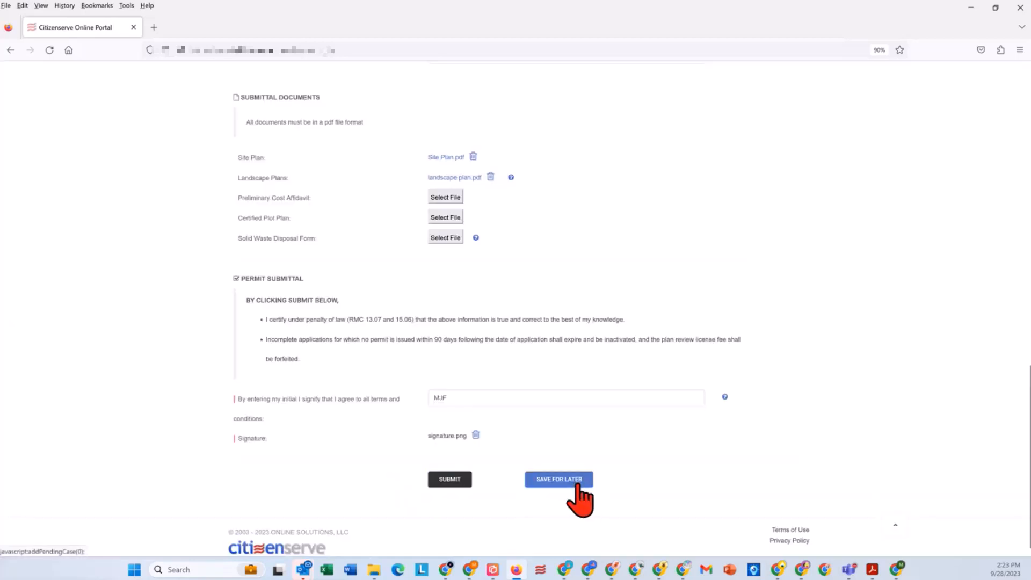
{"action": "left_click", "coordinate": [434, 482]}
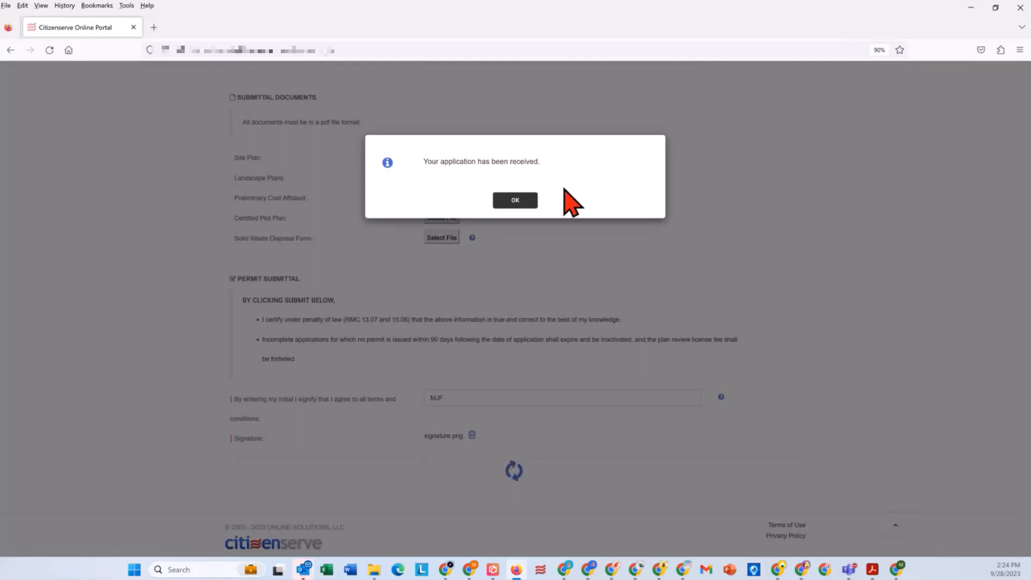
{"action": "left_click", "coordinate": [516, 201]}
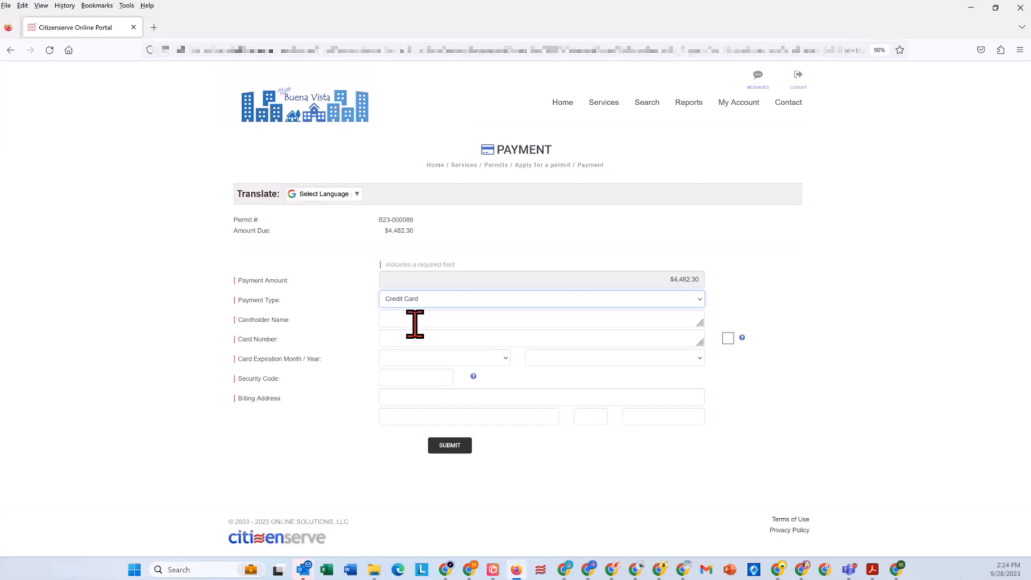
Step: Enter the cardholder's name and the card number for the permit's credit card payment
{"action": "left_click", "coordinate": [417, 322]}
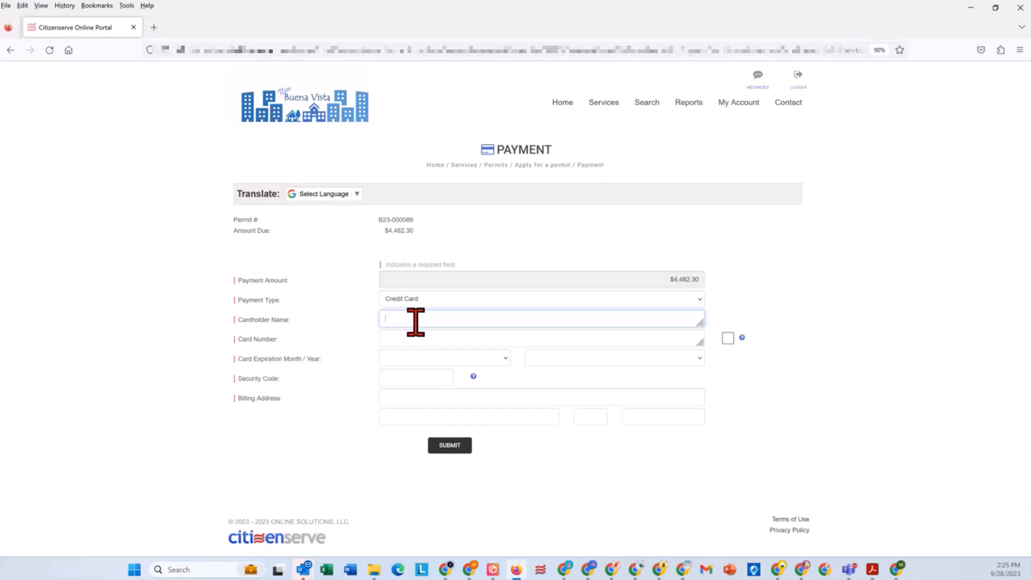
{"action": "type", "text": "Misha"}
{"action": "key", "text": "Tab"}
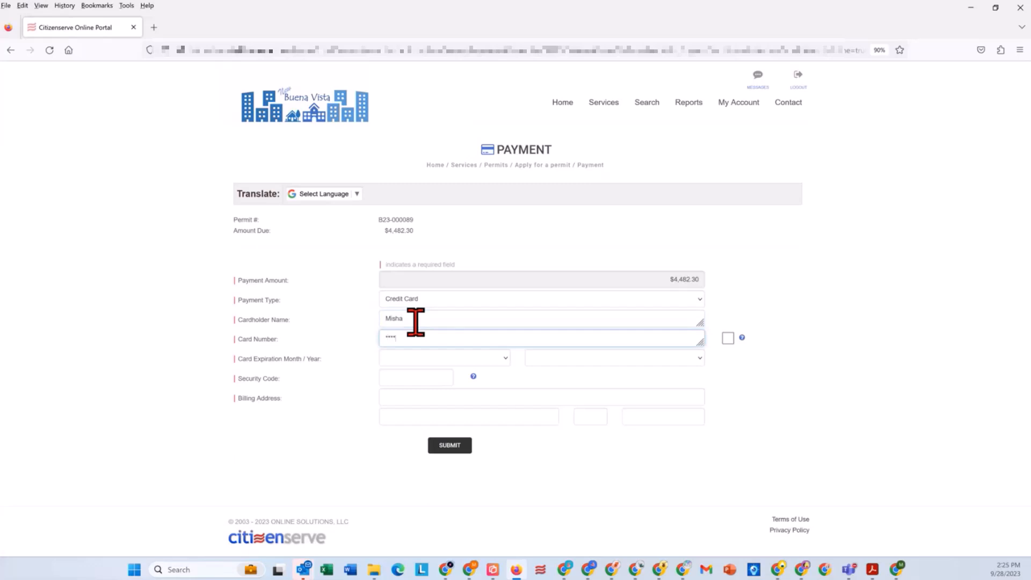
{"action": "type", "text": "****************"}
Step: Set the card expiration to February 2024 and enter the card's security code
{"action": "left_click", "coordinate": [430, 358]}
{"action": "left_click", "coordinate": [409, 396]}
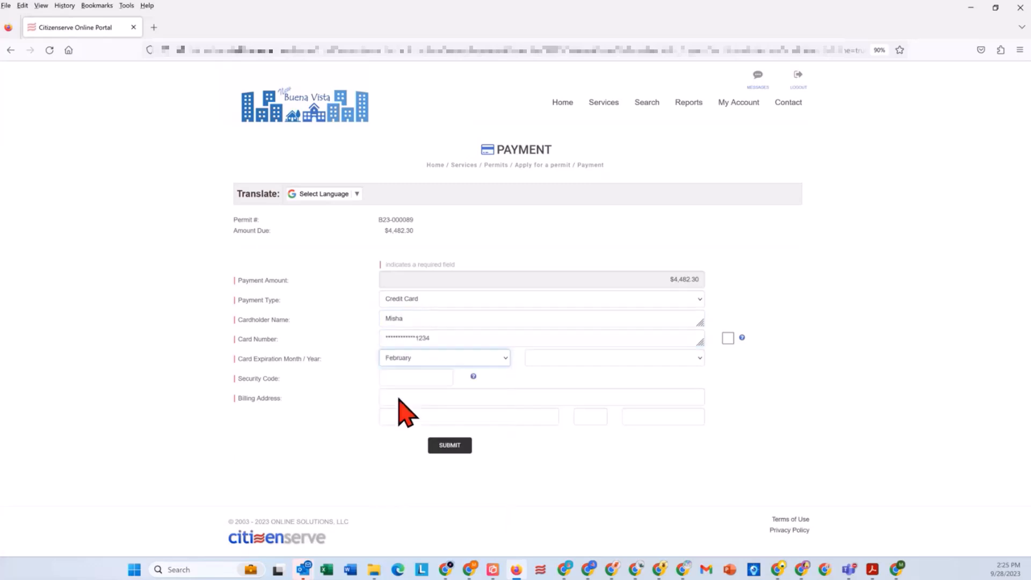
{"action": "left_click", "coordinate": [400, 379]}
{"action": "left_click", "coordinate": [551, 359]}
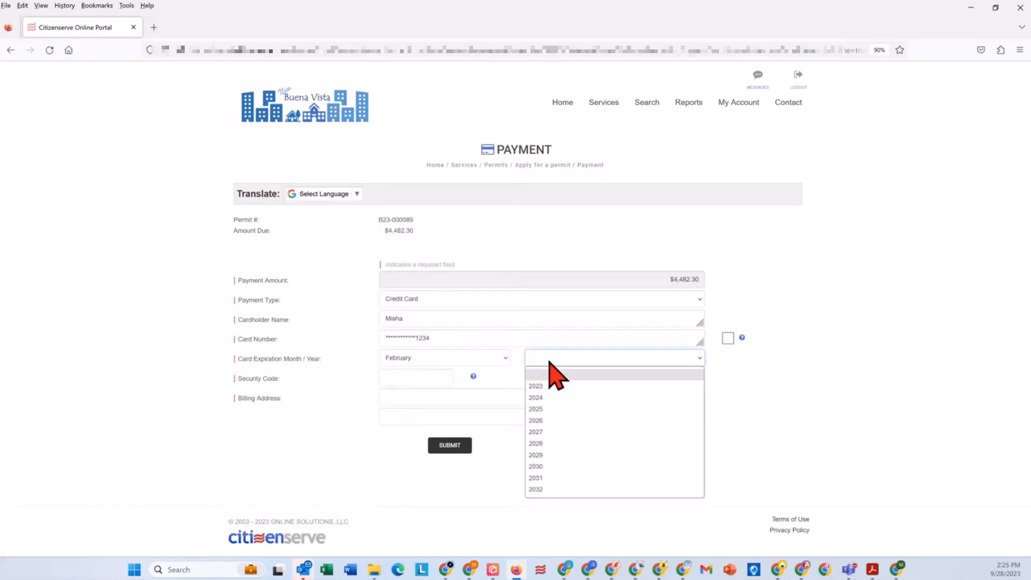
{"action": "left_click", "coordinate": [543, 398]}
{"action": "left_click", "coordinate": [422, 378]}
{"action": "type", "text": "123"}
{"action": "key", "text": "Tab"}
Step: Fill in the billing street address, city, state and zip code, and submit the permit payment
{"action": "type", "text": "123"}
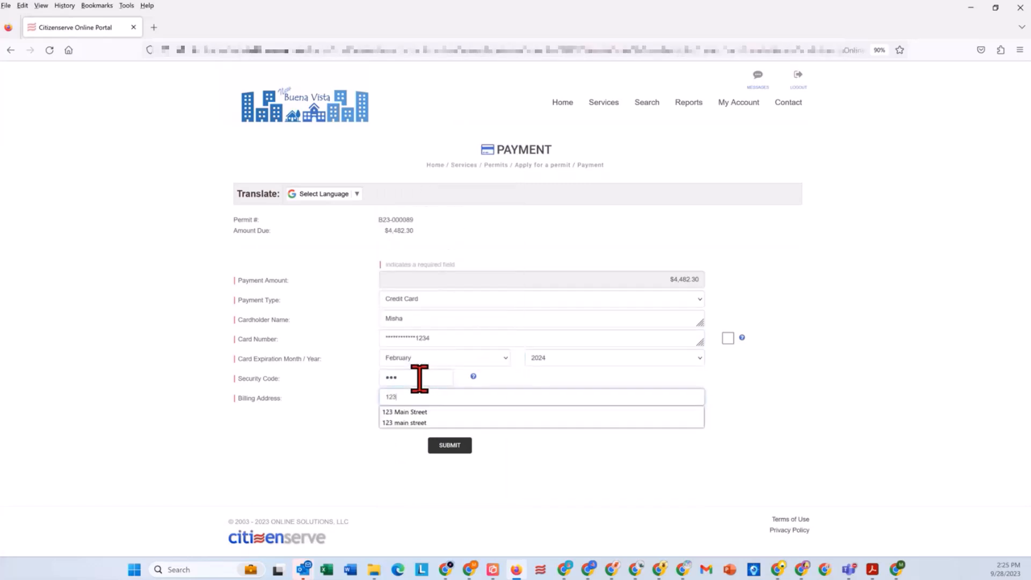
{"action": "type", "text": " Main Street"}
{"action": "key", "text": "Tab"}
{"action": "type", "text": "New"}
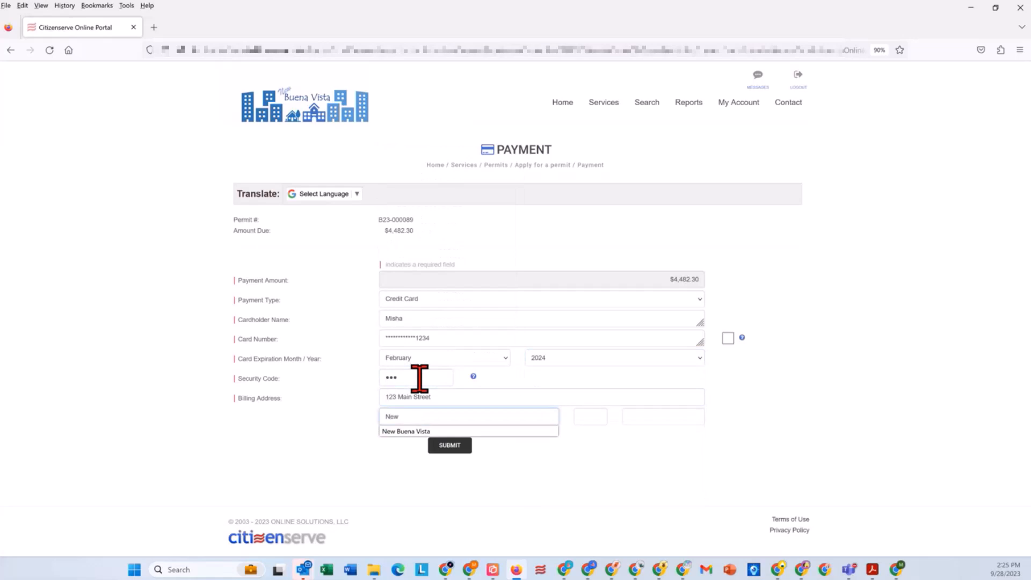
{"action": "key", "text": "Return"}
{"action": "key", "text": "Tab"}
{"action": "type", "text": "CA"}
{"action": "key", "text": "Tab"}
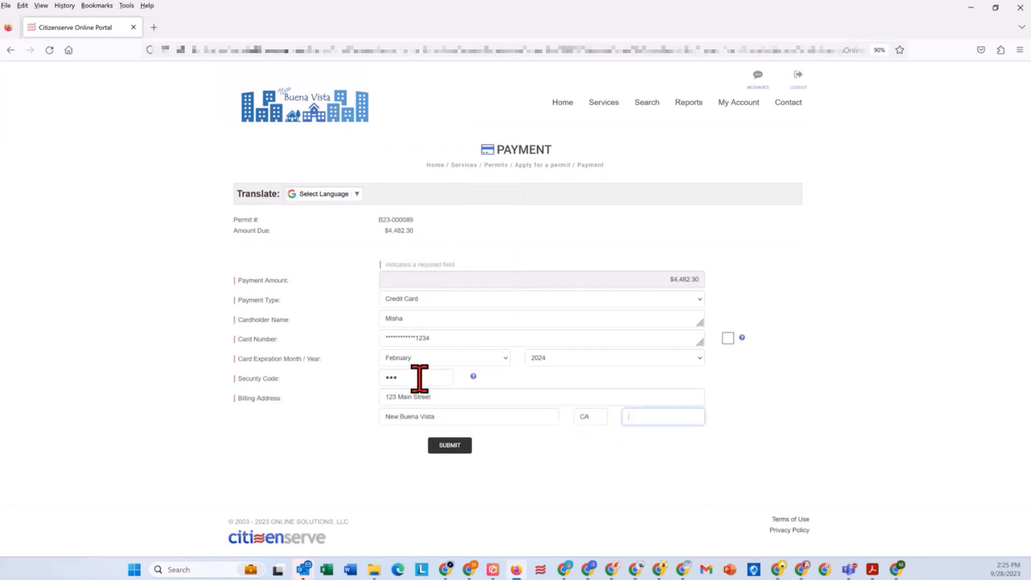
{"action": "type", "text": "93448"}
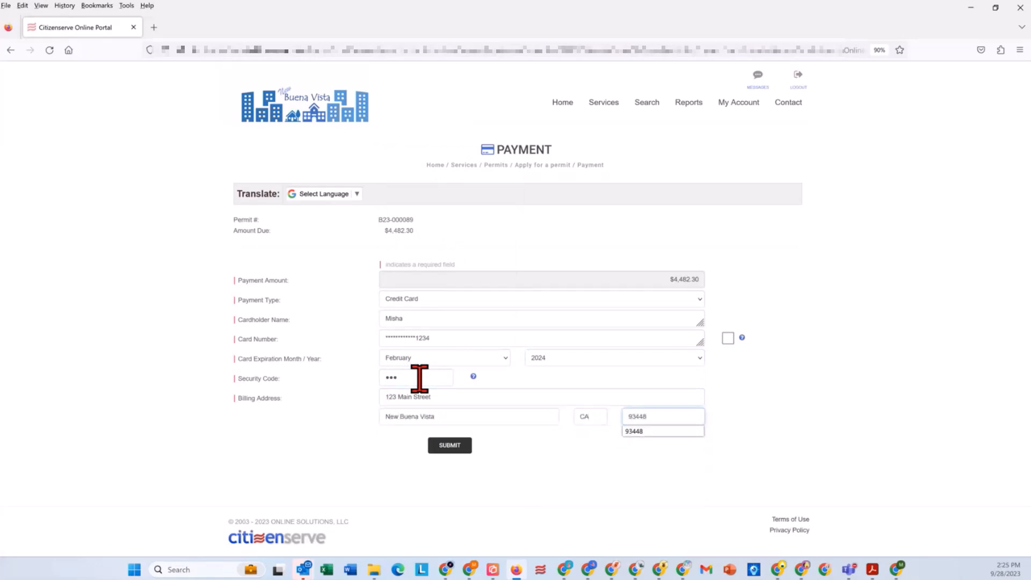
{"action": "left_click", "coordinate": [450, 446]}
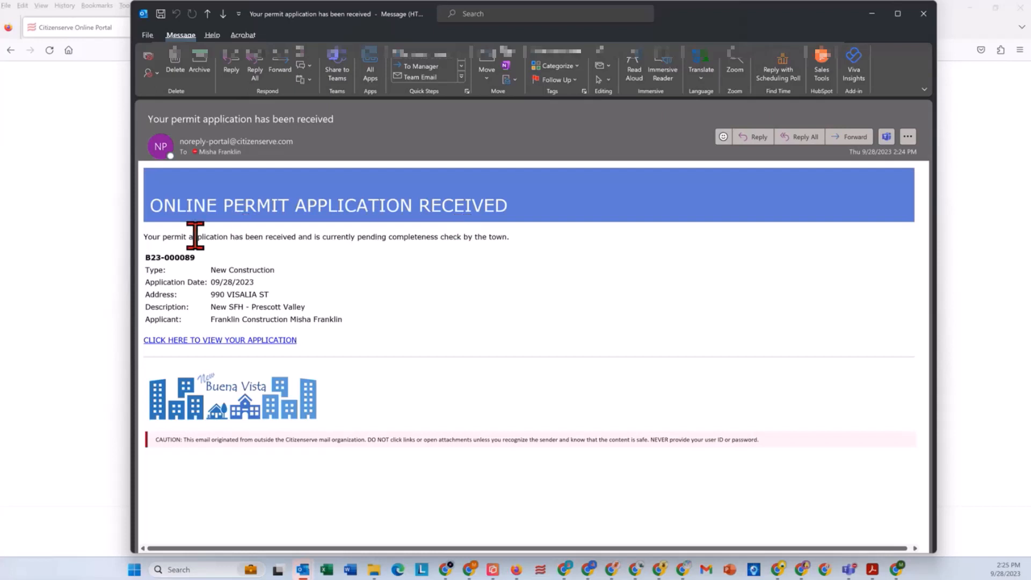
Step: In Outlook, read the emails acknowledging the permit application and the online payment, closing each message
{"action": "left_click_drag", "start_coordinate": [163, 237], "coordinate": [491, 237]}
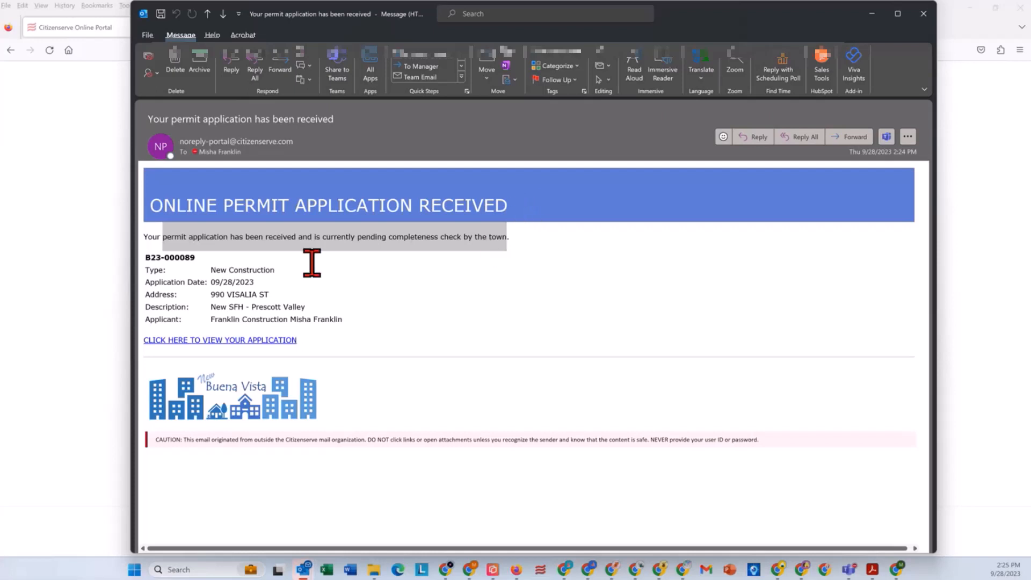
{"action": "left_click_drag", "start_coordinate": [245, 271], "coordinate": [292, 329]}
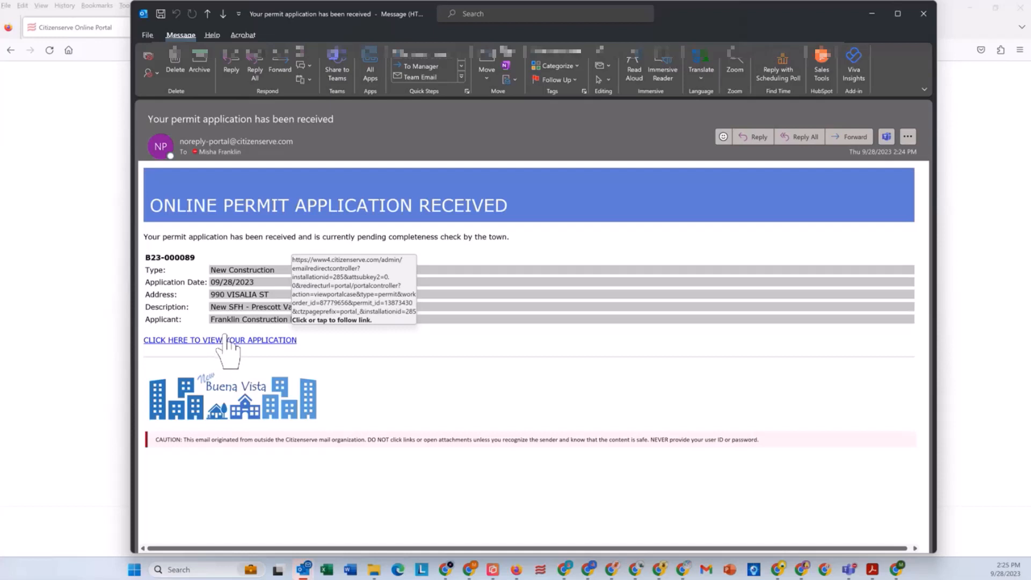
{"action": "left_click", "coordinate": [924, 14]}
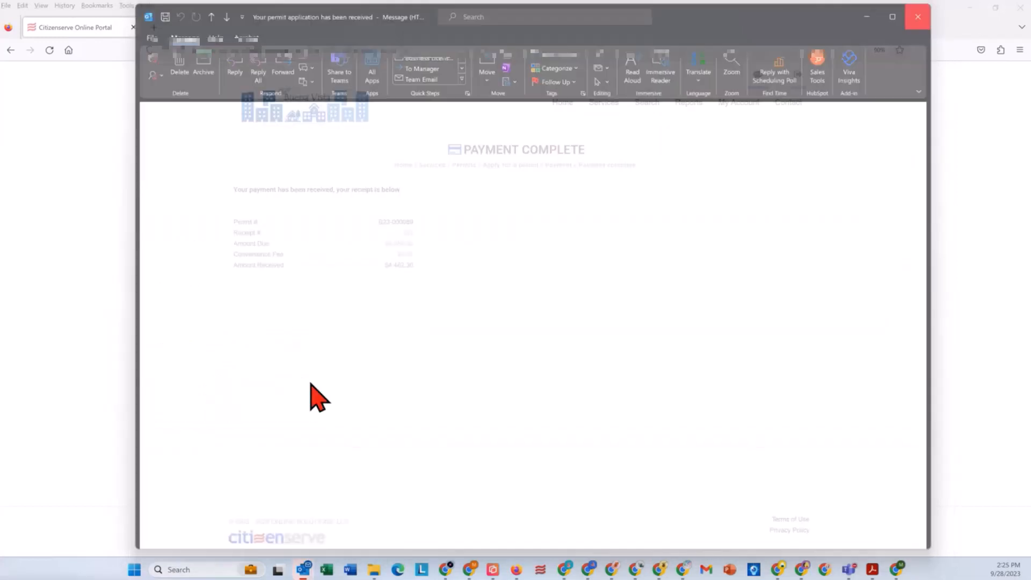
{"action": "left_click", "coordinate": [303, 568]}
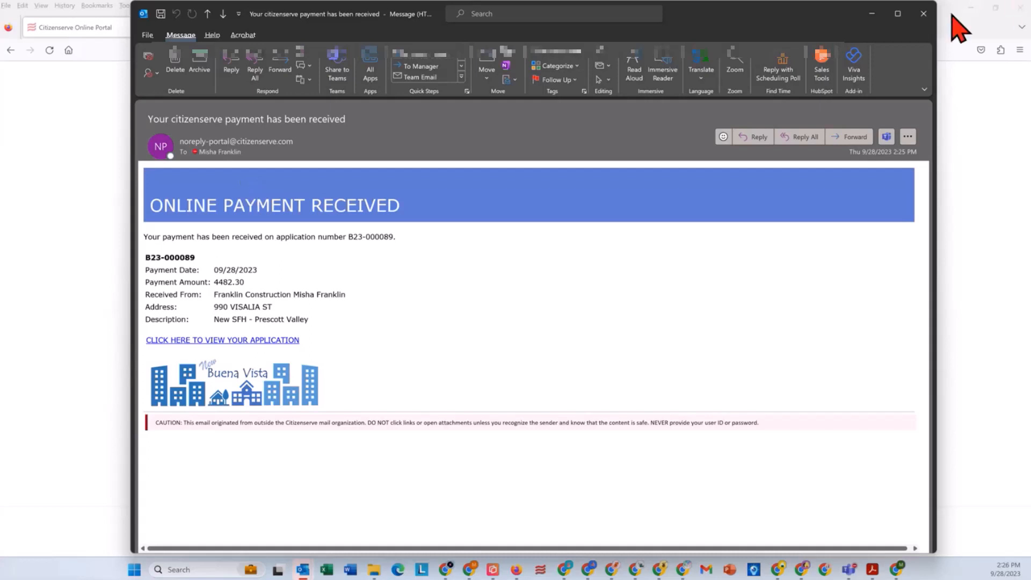
{"action": "left_click", "coordinate": [924, 15]}
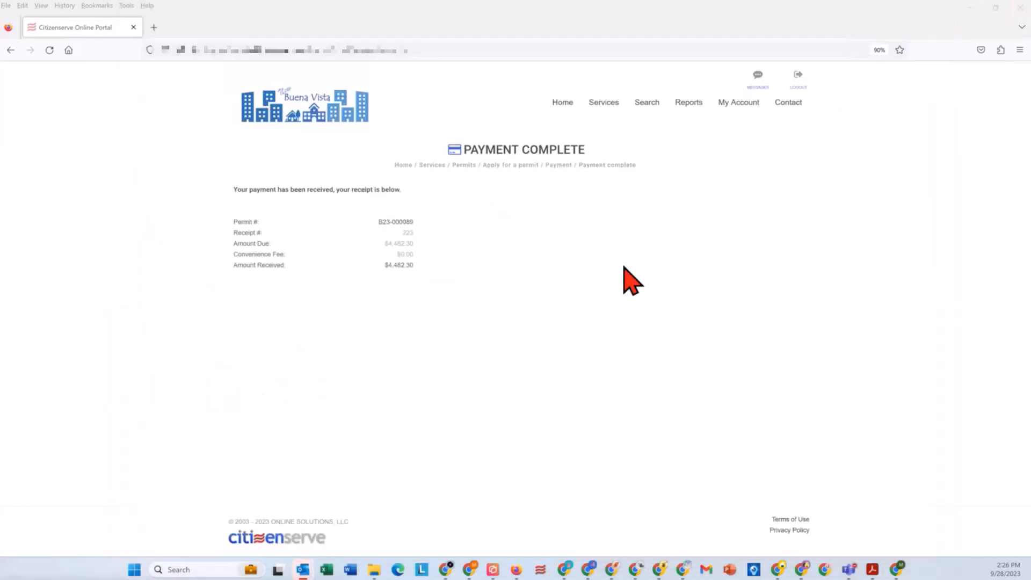
Step: In the portal, list the account's own permits under review and view the details of the New SFH - Prescott Valley permit
{"action": "left_click", "coordinate": [733, 104]}
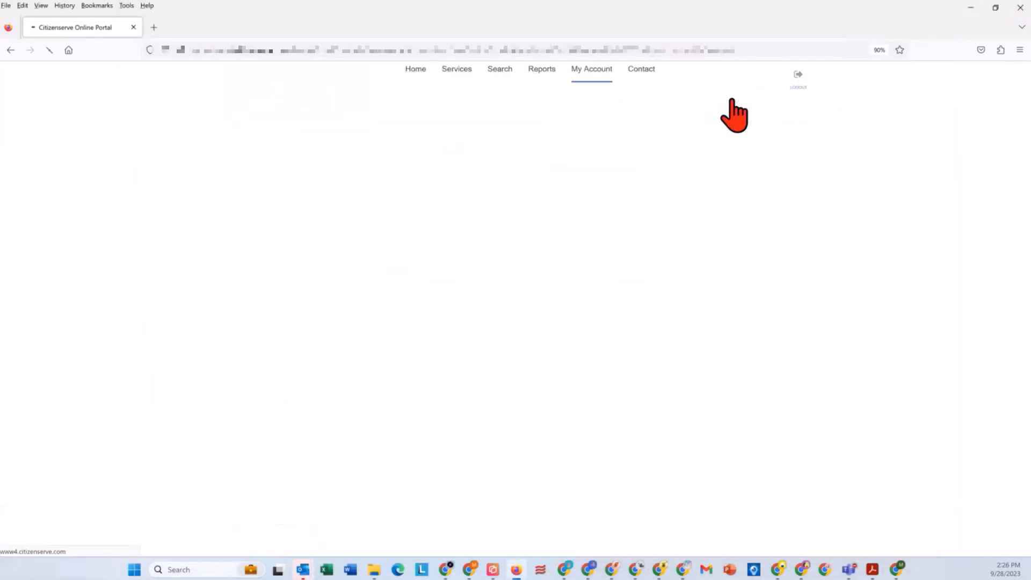
{"action": "left_click", "coordinate": [266, 194]}
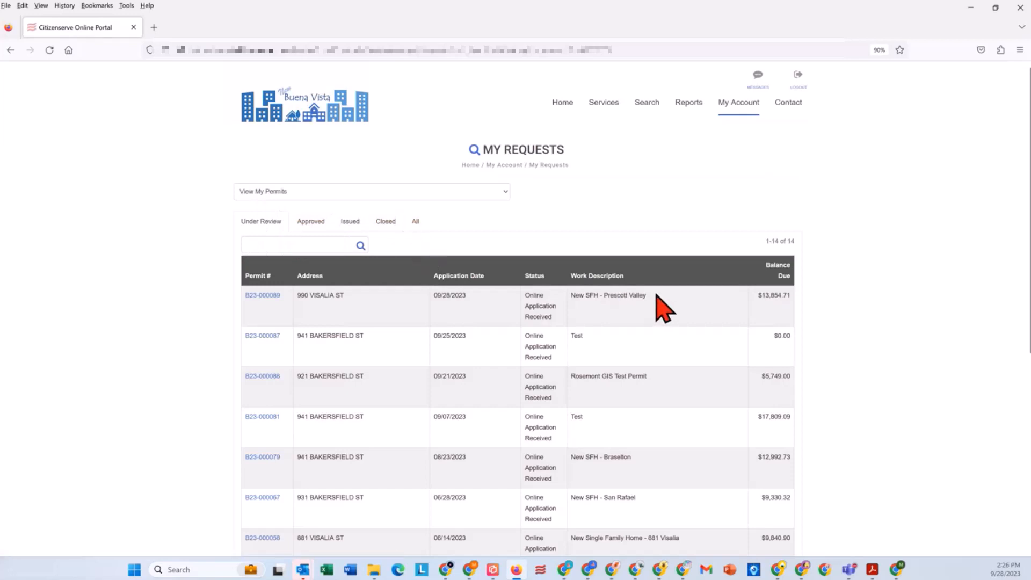
{"action": "left_click_drag", "start_coordinate": [656, 295], "coordinate": [562, 295]}
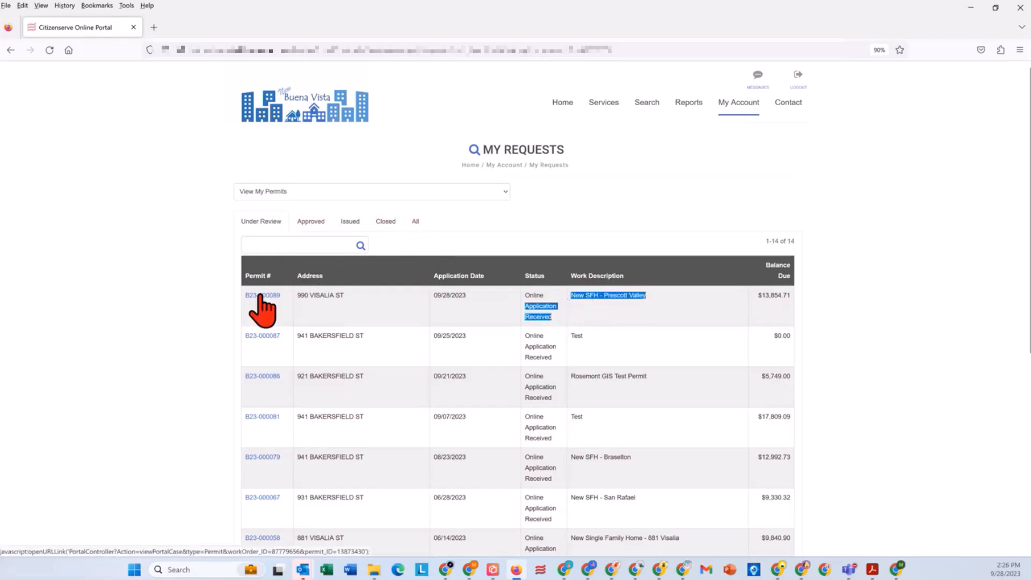
{"action": "left_click", "coordinate": [262, 295]}
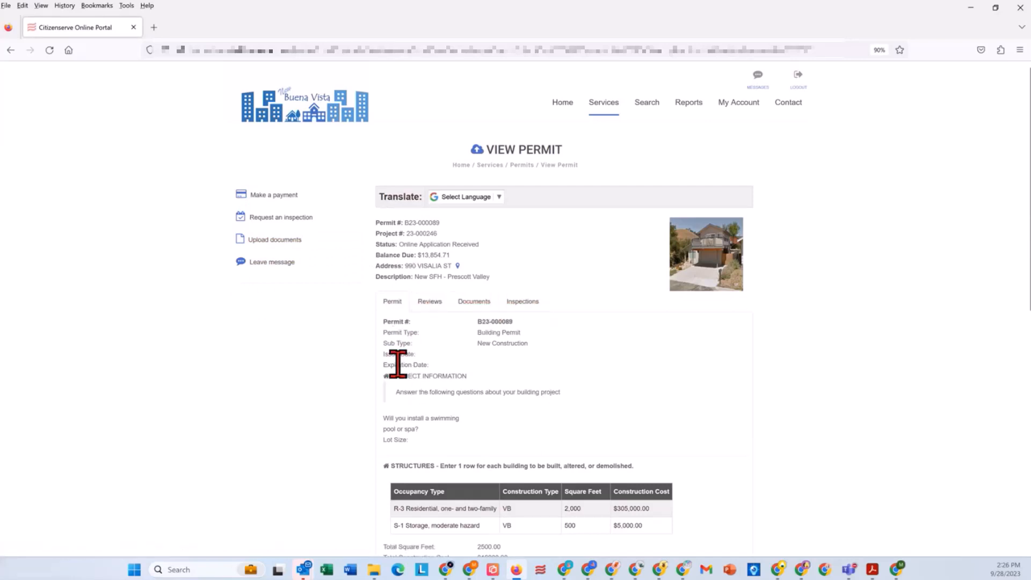
{"action": "scroll", "coordinate": [396, 362], "scroll_direction": "down", "scroll_amount": 3}
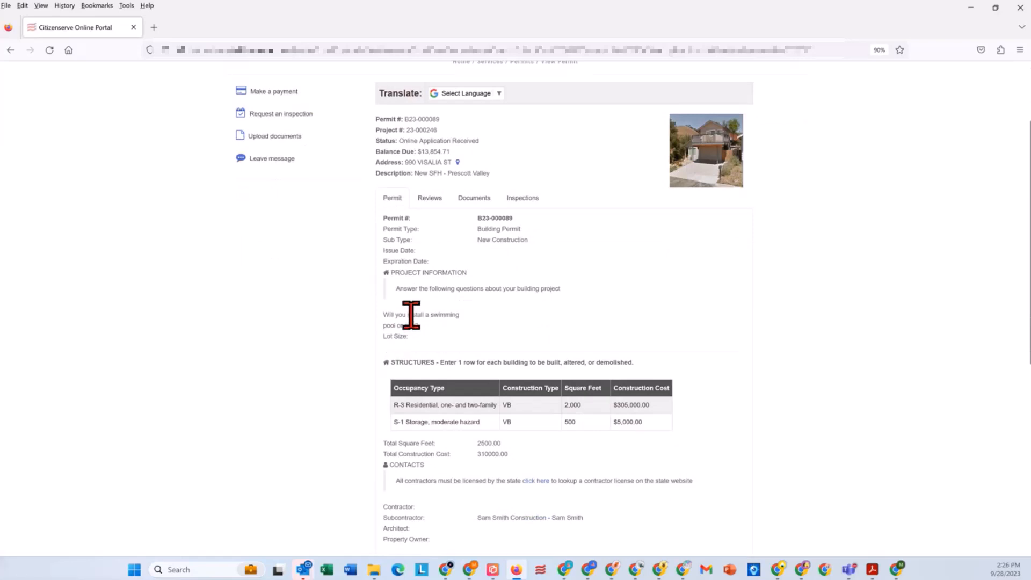
Step: View the permit's reviews, its uploaded documents and its inspections
{"action": "left_click", "coordinate": [428, 198]}
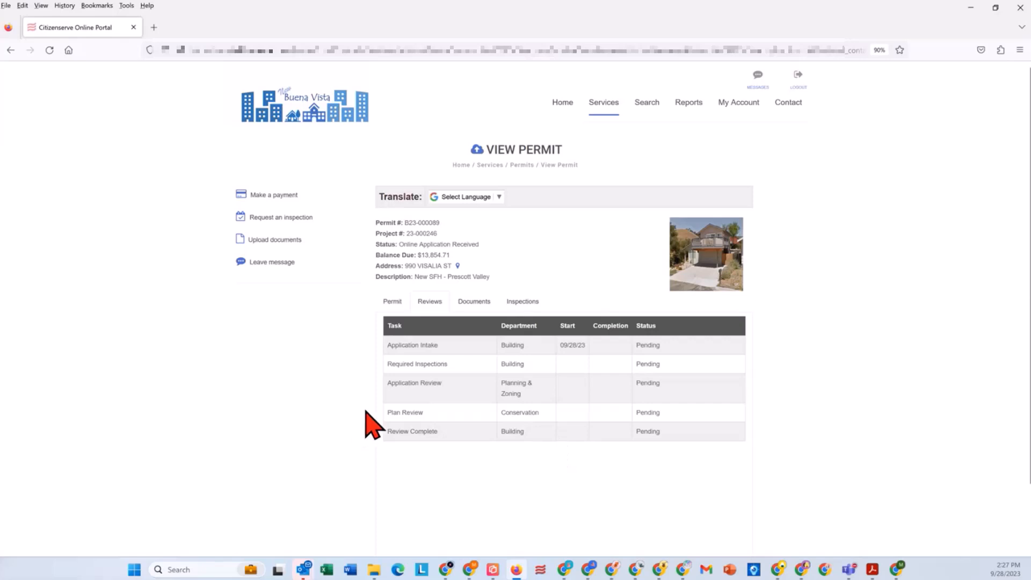
{"action": "left_click", "coordinate": [469, 304]}
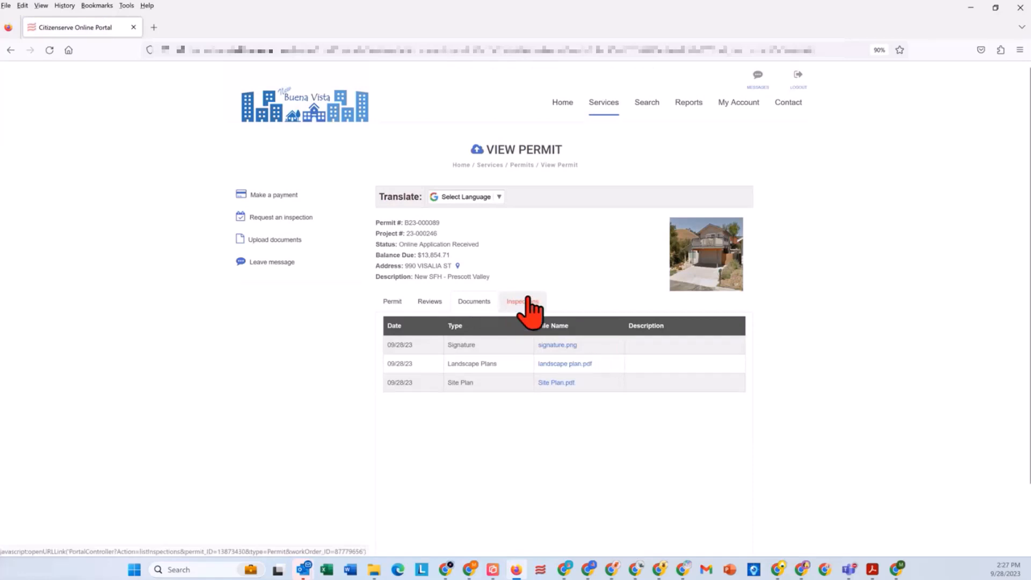
{"action": "left_click", "coordinate": [523, 300]}
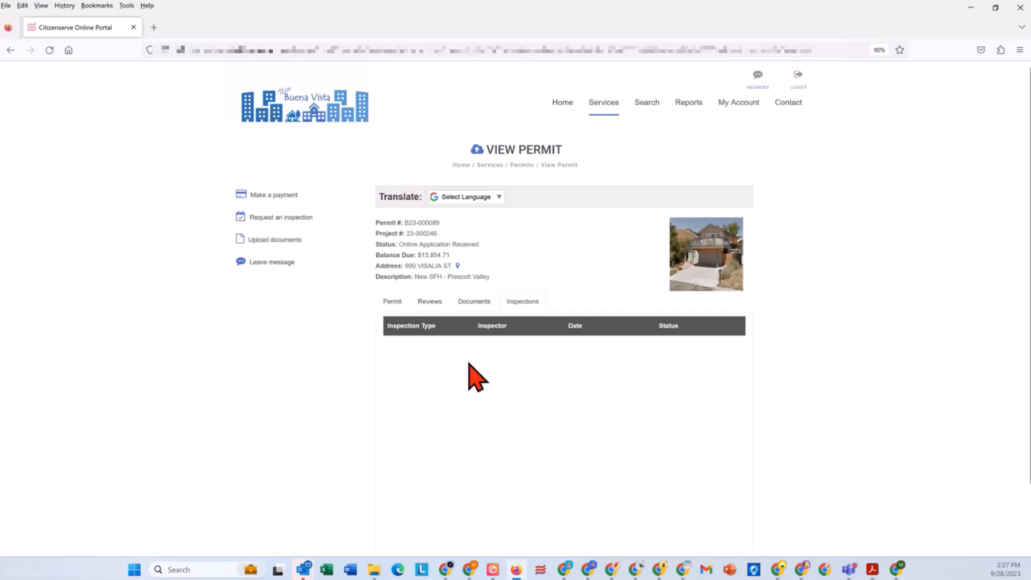
Step: Return to the permit's reviews and examine the status of the Required Inspections, Application Review and Plan Review tasks
{"action": "left_click", "coordinate": [435, 302]}
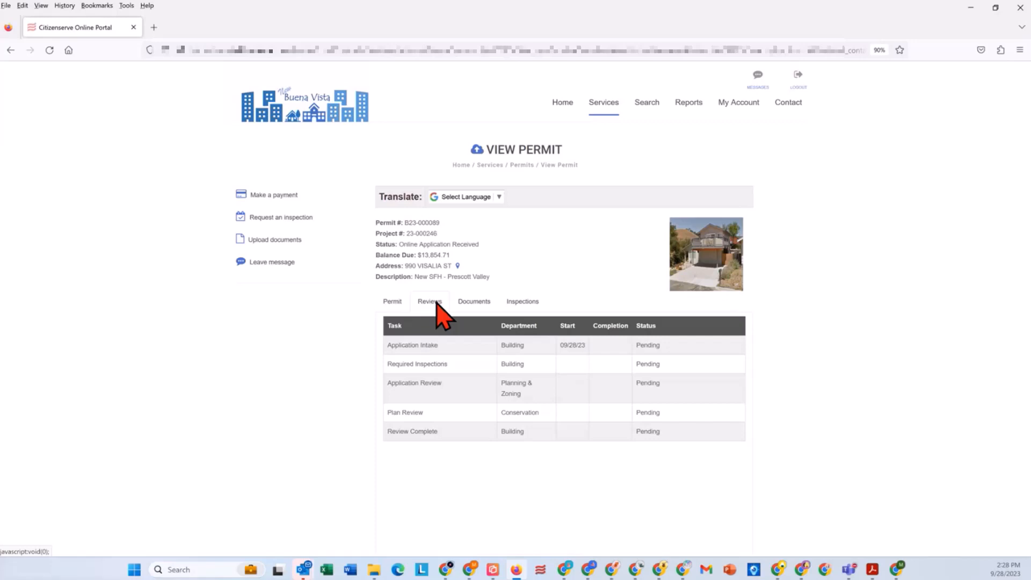
{"action": "left_click_drag", "start_coordinate": [663, 390], "coordinate": [636, 383]}
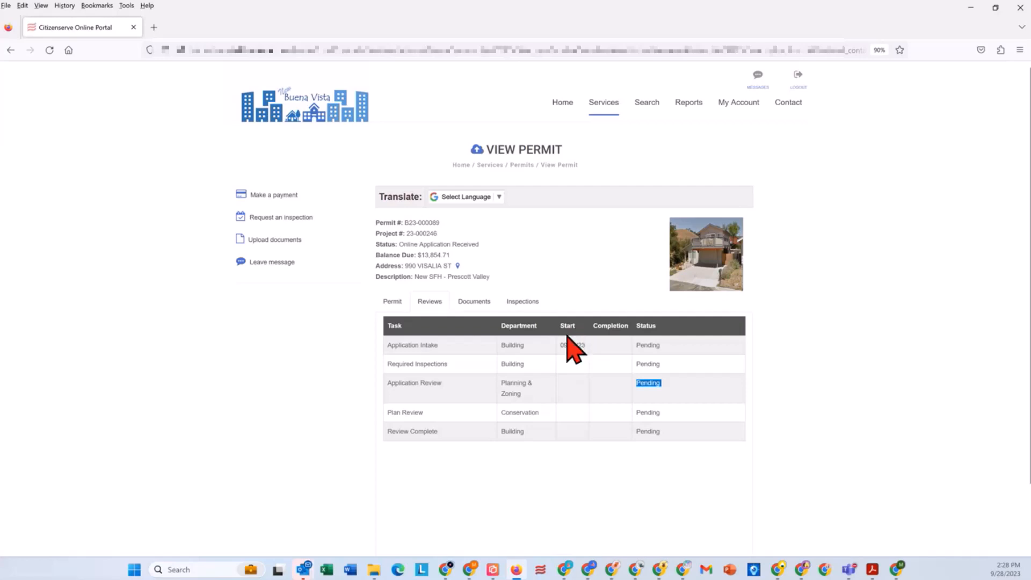
{"action": "left_click", "coordinate": [394, 365]}
{"action": "left_click_drag", "start_coordinate": [394, 365], "coordinate": [673, 422]}
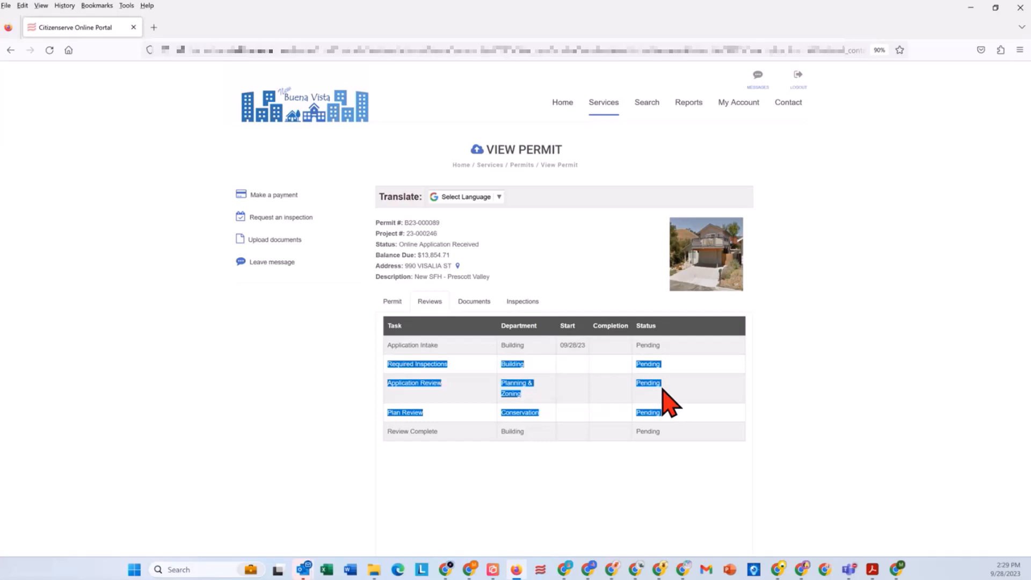
{"action": "left_click", "coordinate": [443, 431]}
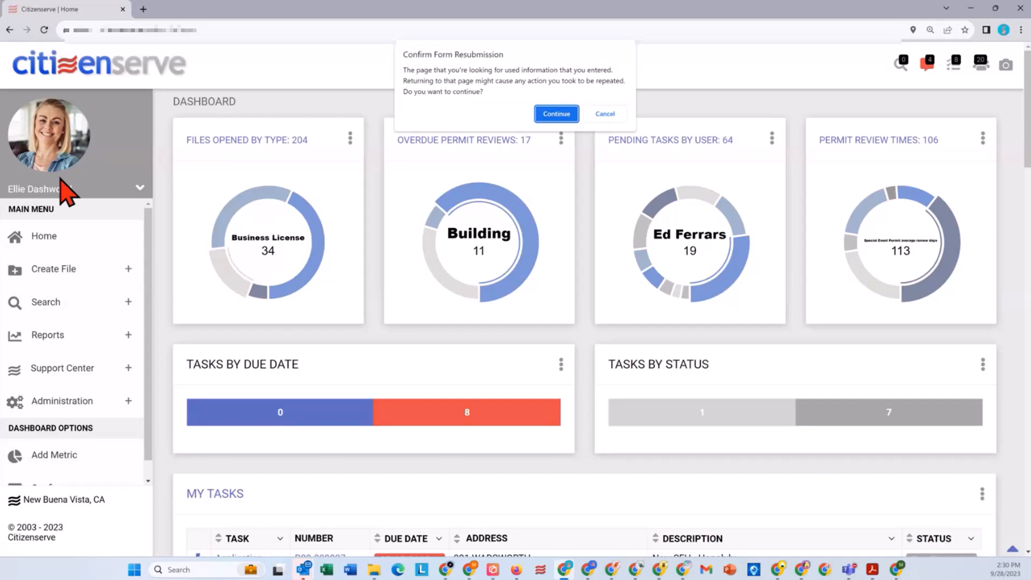
Step: On the Citizenserve staff dashboard, allow the page reload and list the Permitting files from the Files Opened by Type chart
{"action": "left_click", "coordinate": [556, 114]}
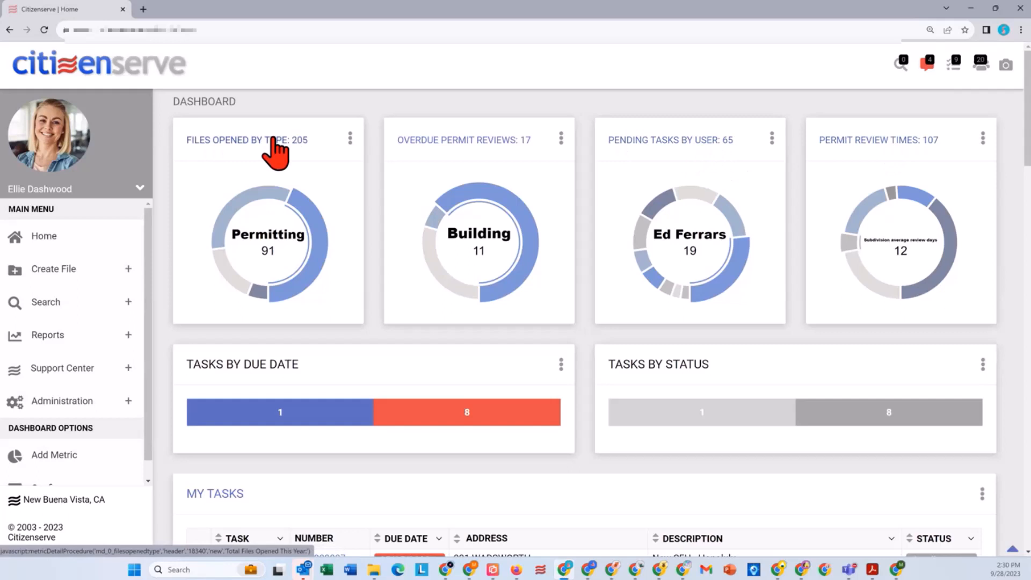
{"action": "mouse_move", "coordinate": [238, 202]}
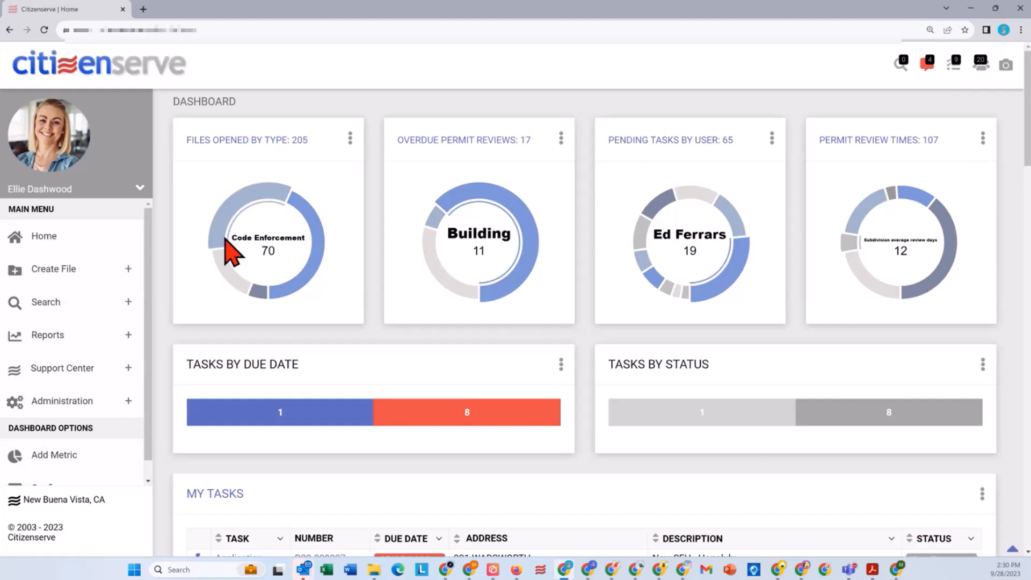
{"action": "mouse_move", "coordinate": [225, 263]}
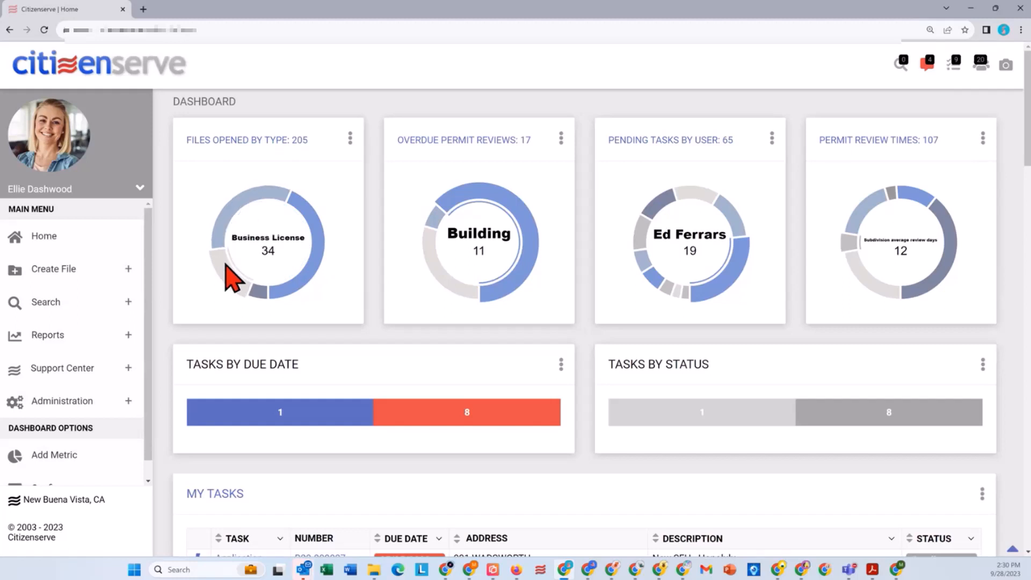
{"action": "mouse_move", "coordinate": [253, 302]}
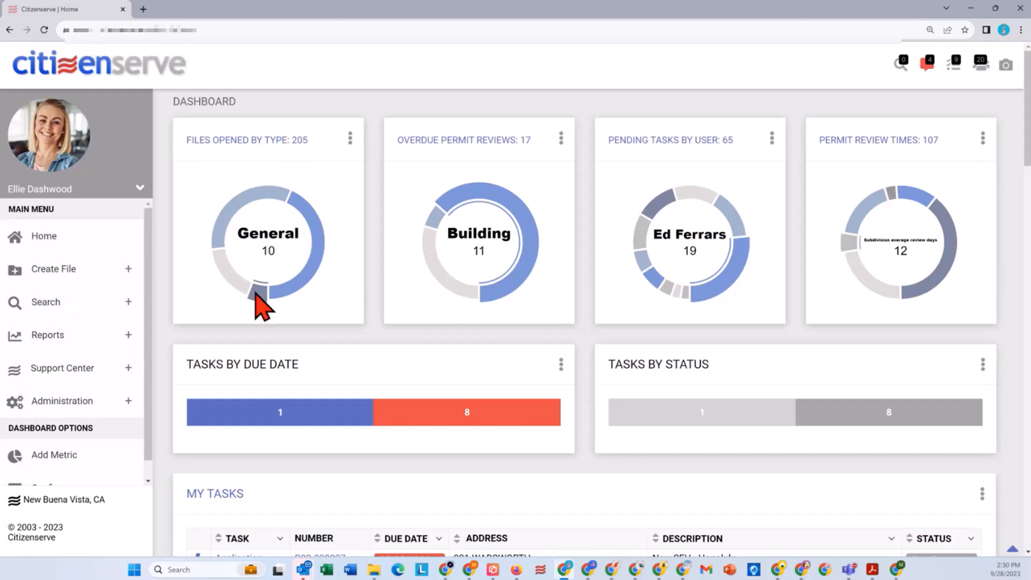
{"action": "mouse_move", "coordinate": [288, 299]}
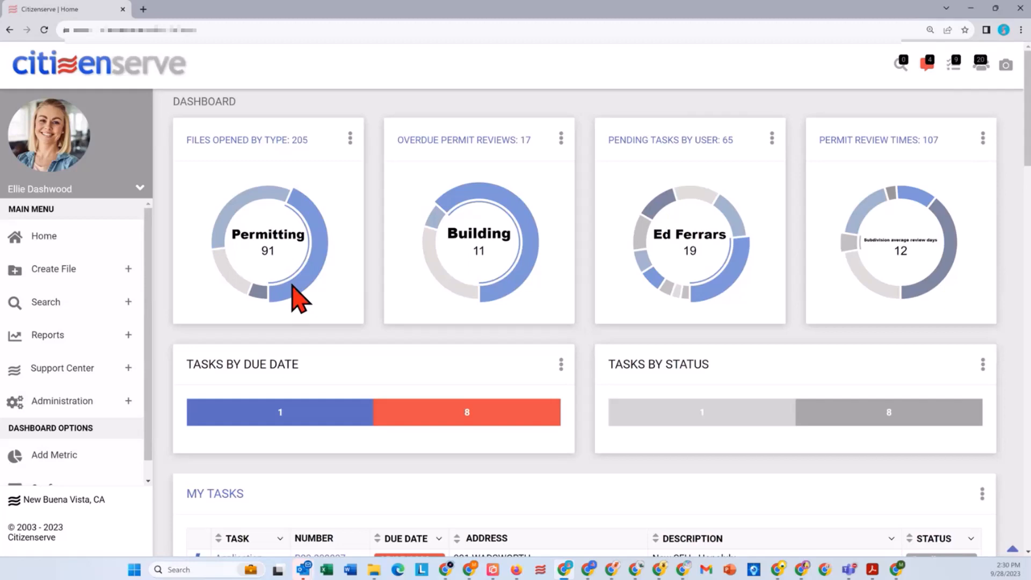
{"action": "left_click", "coordinate": [293, 285]}
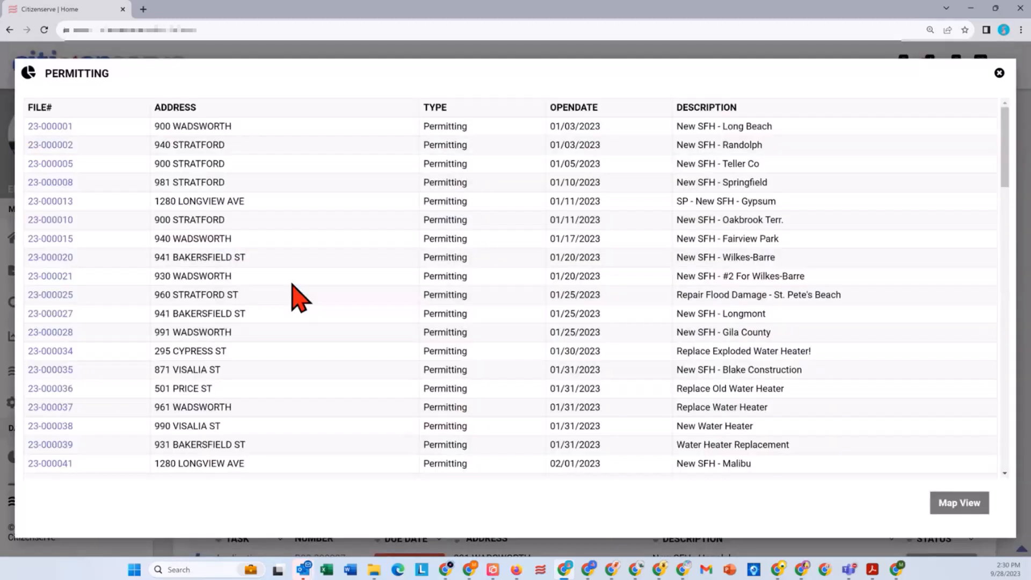
Step: View the New SFH - Springfield permit project from the list, then close the project and the Permitting file list
{"action": "left_click", "coordinate": [69, 183]}
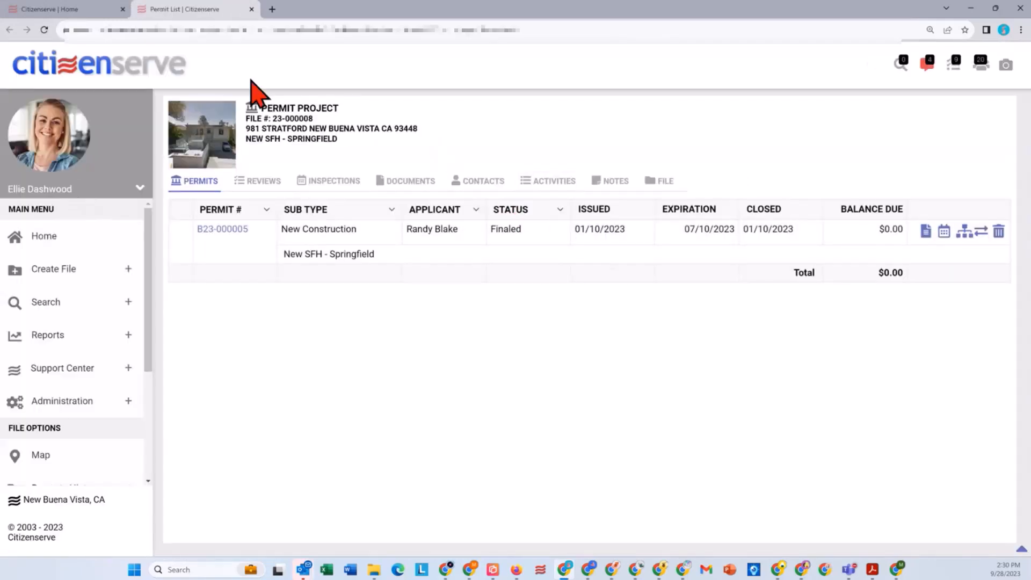
{"action": "left_click", "coordinate": [252, 9]}
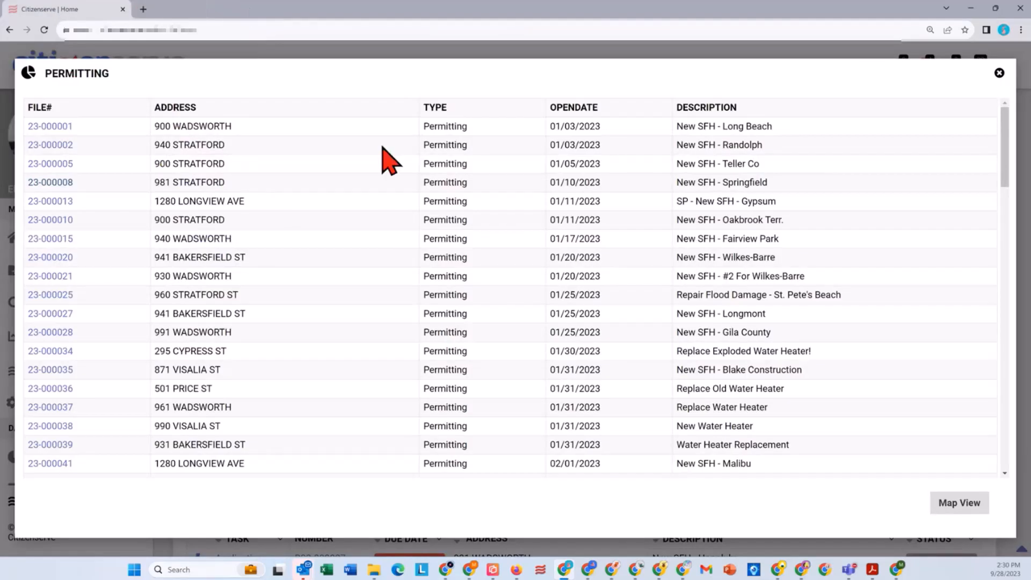
{"action": "left_click", "coordinate": [998, 72]}
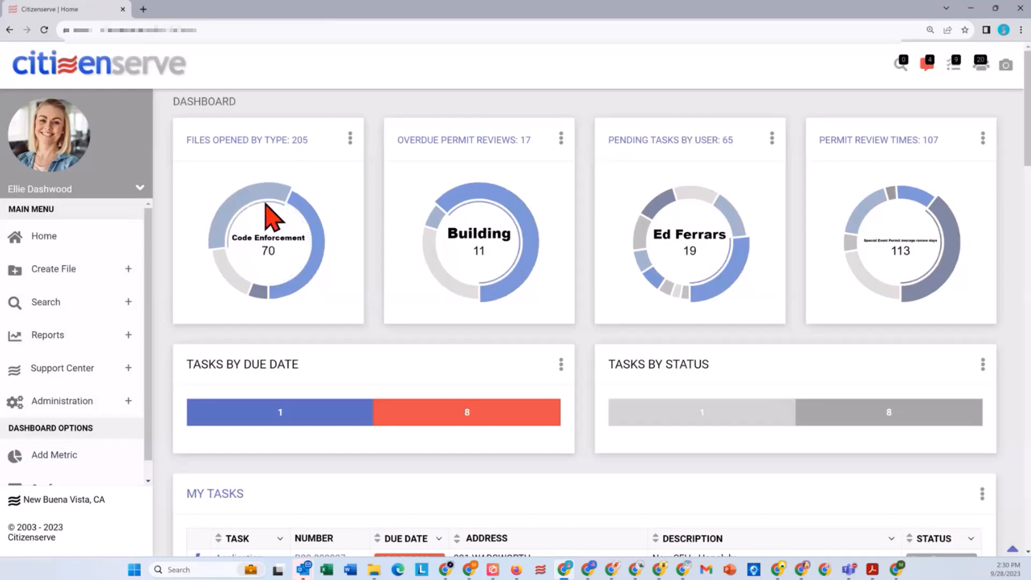
Step: Filter My Tasks to the lighter Tasks by Status segment, and switch the filter to tasks due today
{"action": "scroll", "coordinate": [297, 229], "scroll_direction": "down", "scroll_amount": 1}
{"action": "scroll", "coordinate": [296, 234], "scroll_direction": "down", "scroll_amount": 3}
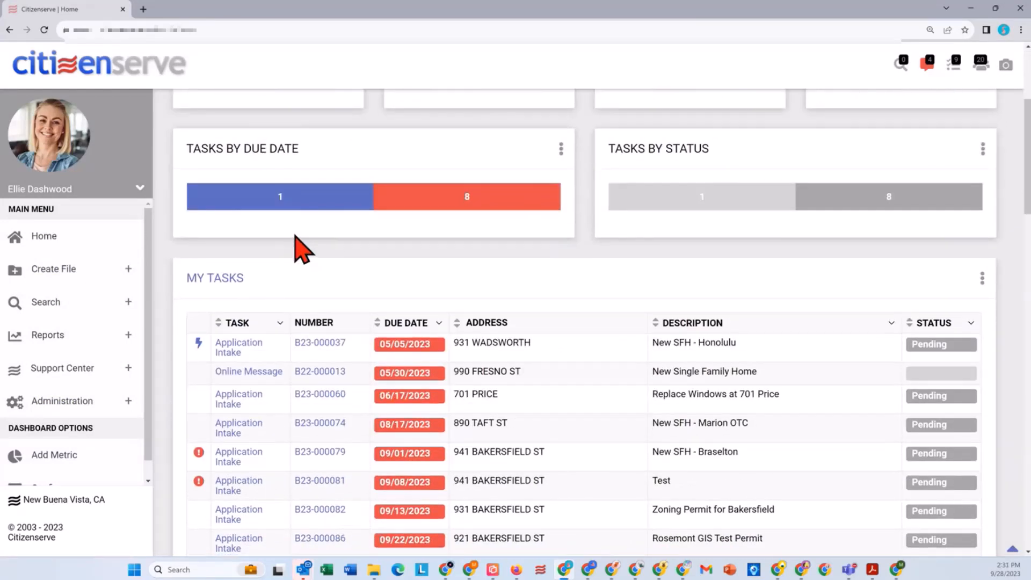
{"action": "scroll", "coordinate": [301, 242], "scroll_direction": "down", "scroll_amount": 1}
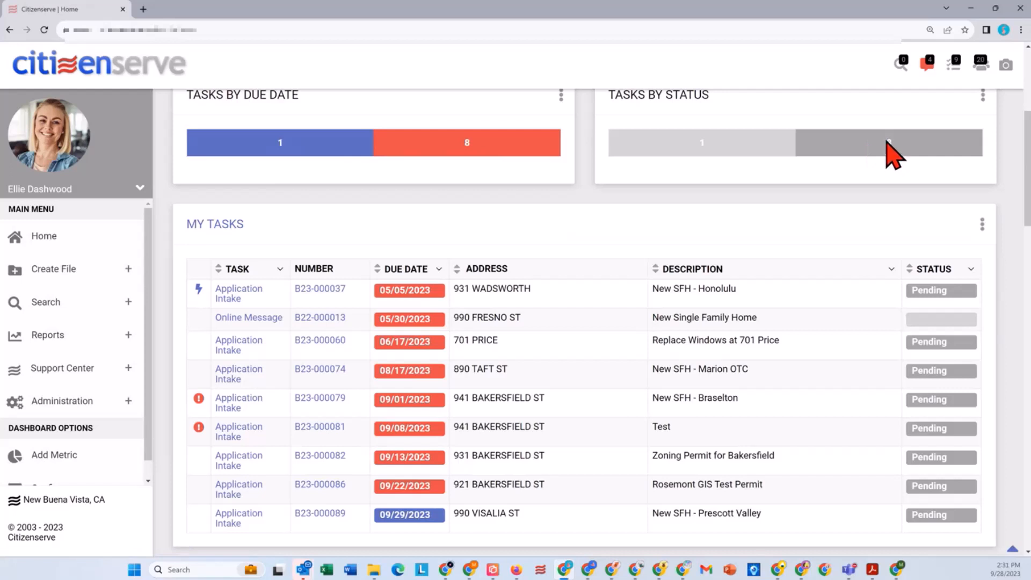
{"action": "left_click", "coordinate": [699, 147]}
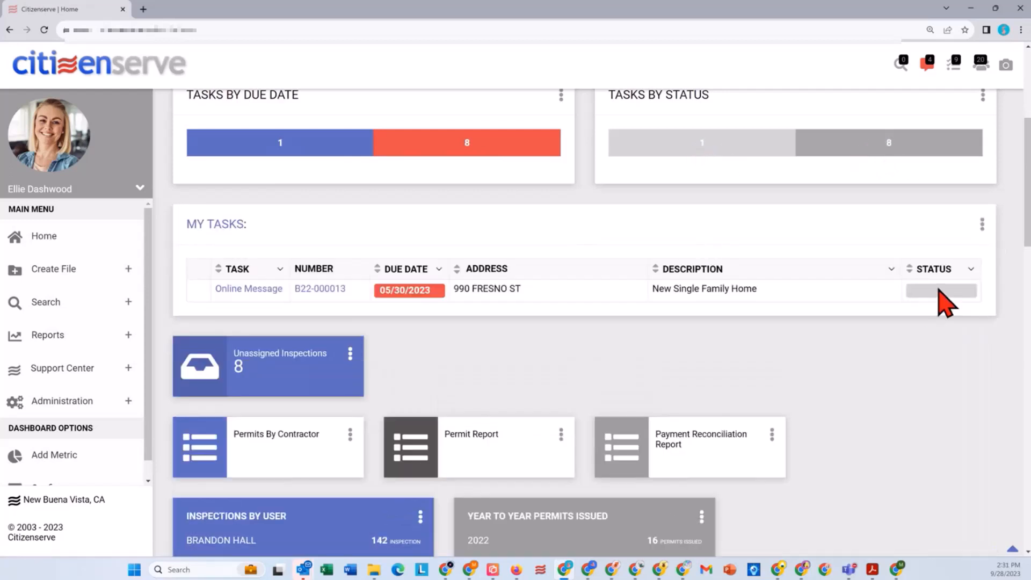
{"action": "left_click", "coordinate": [280, 144]}
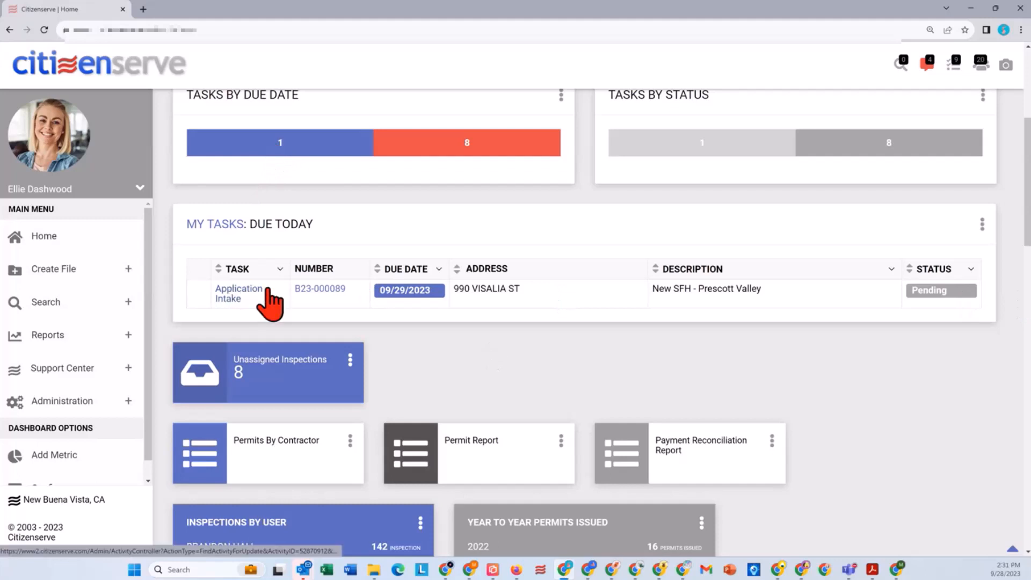
{"action": "scroll", "coordinate": [324, 293], "scroll_direction": "down", "scroll_amount": 1}
{"action": "scroll", "coordinate": [323, 293], "scroll_direction": "down", "scroll_amount": 1}
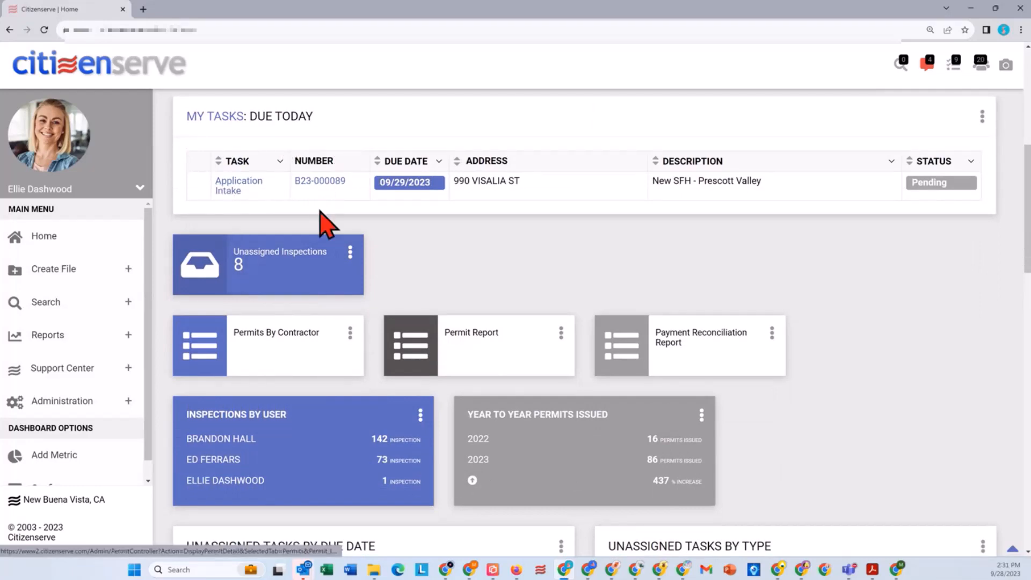
{"action": "left_click", "coordinate": [289, 282]}
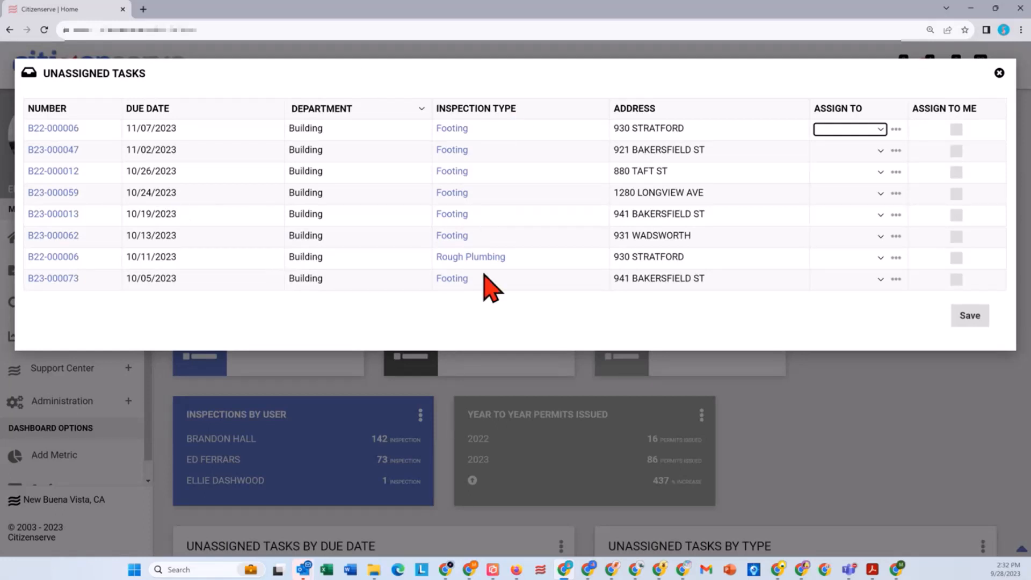
{"action": "left_click", "coordinate": [956, 131]}
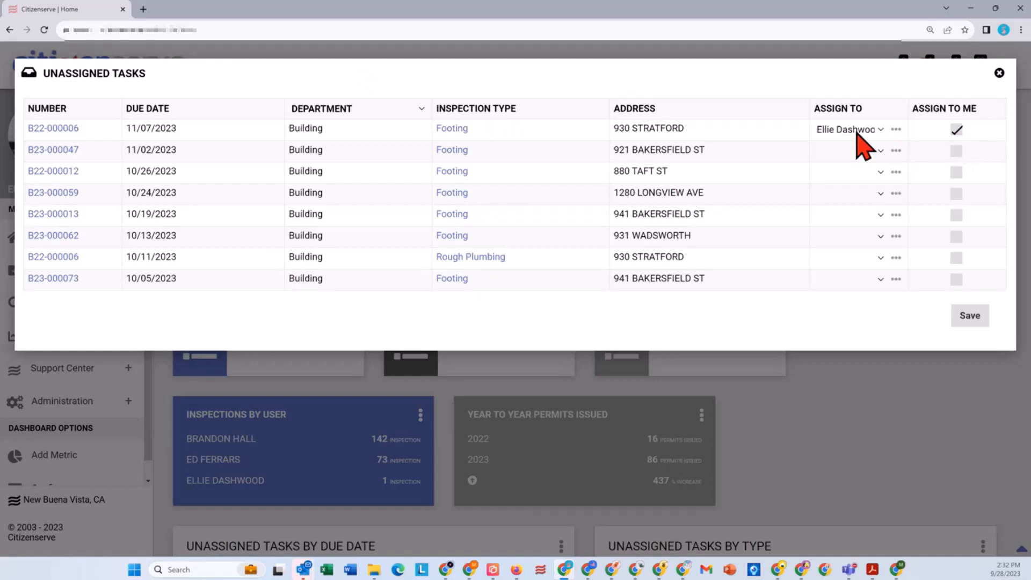
{"action": "left_click", "coordinate": [881, 130]}
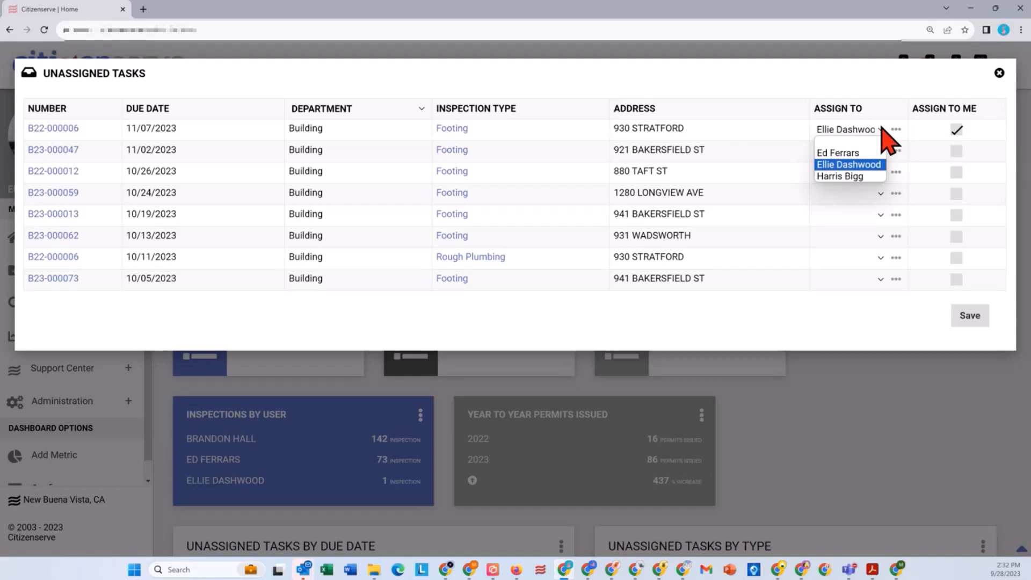
{"action": "left_click", "coordinate": [862, 152]}
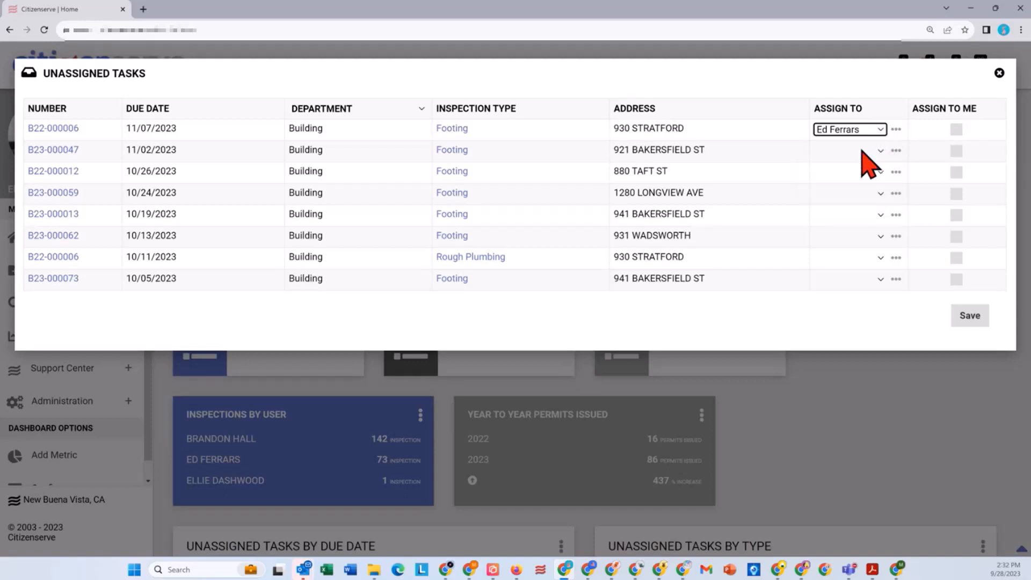
{"action": "left_click", "coordinate": [1000, 74]}
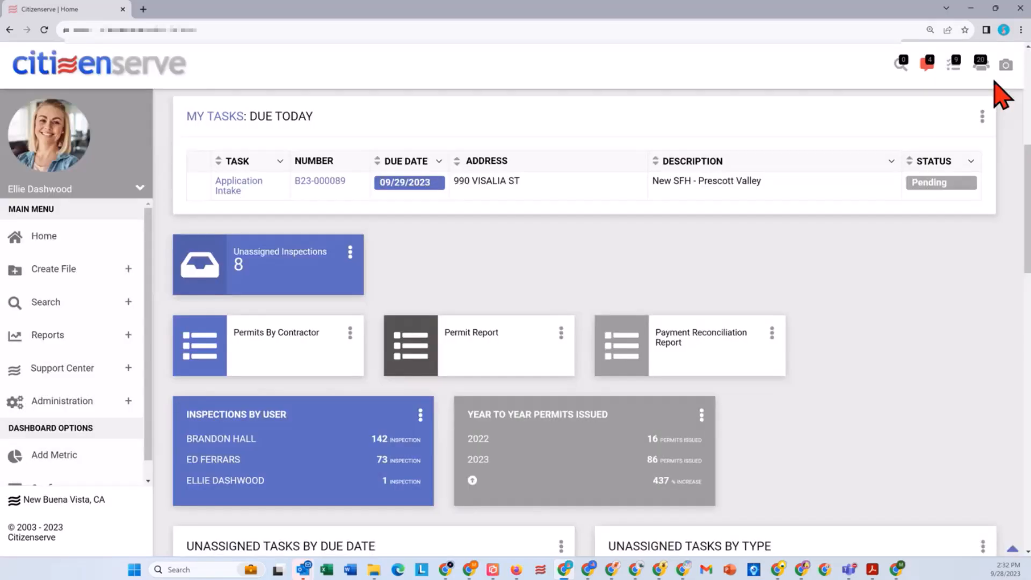
Step: Examine the dashboard's report shortcuts, Inspections by User, Year to Year Permits Issued and the Unassigned Tasks charts and list
{"action": "scroll", "coordinate": [735, 228], "scroll_direction": "down", "scroll_amount": 1}
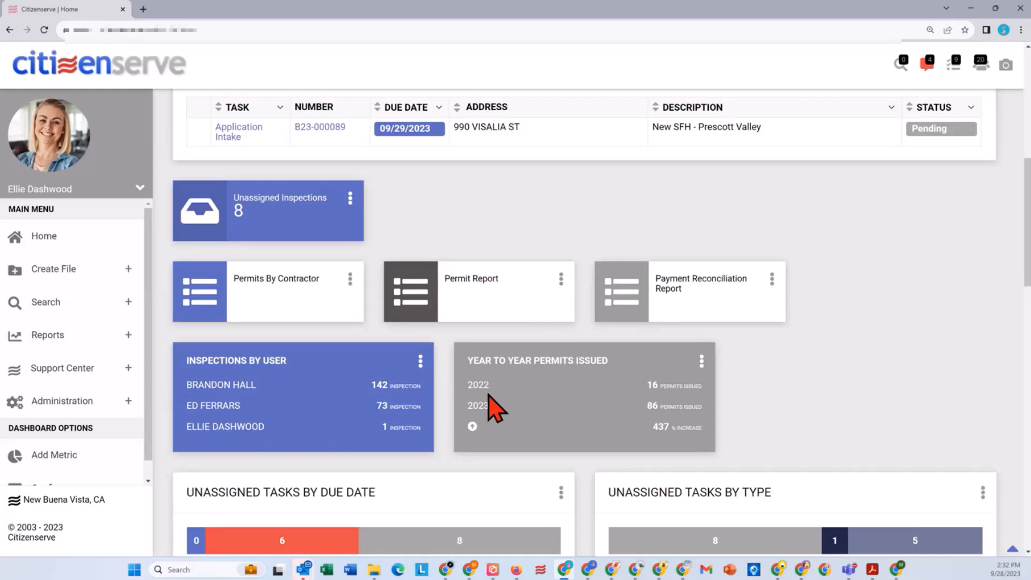
{"action": "scroll", "coordinate": [489, 392], "scroll_direction": "down", "scroll_amount": 1}
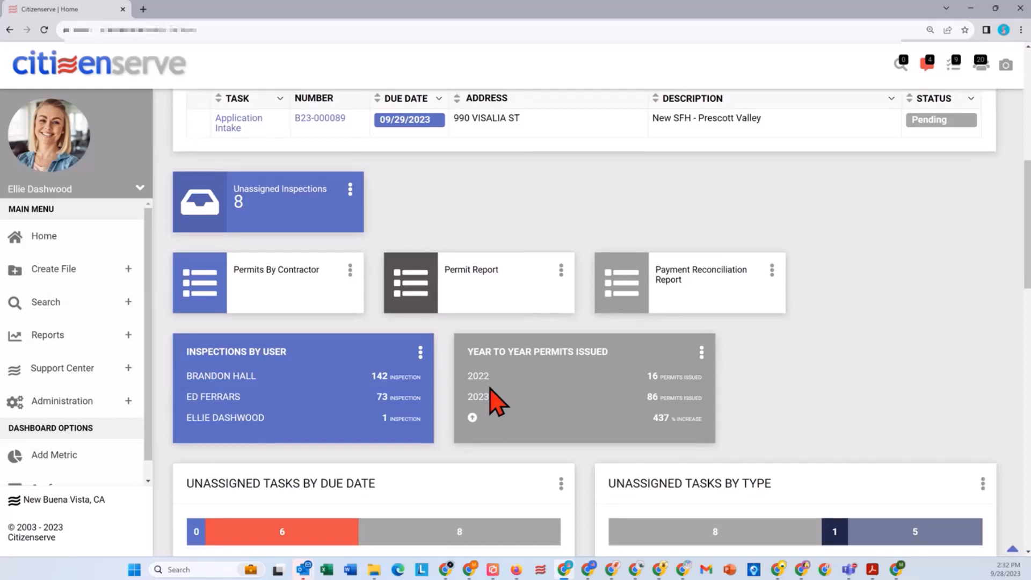
{"action": "scroll", "coordinate": [575, 358], "scroll_direction": "down", "scroll_amount": 1}
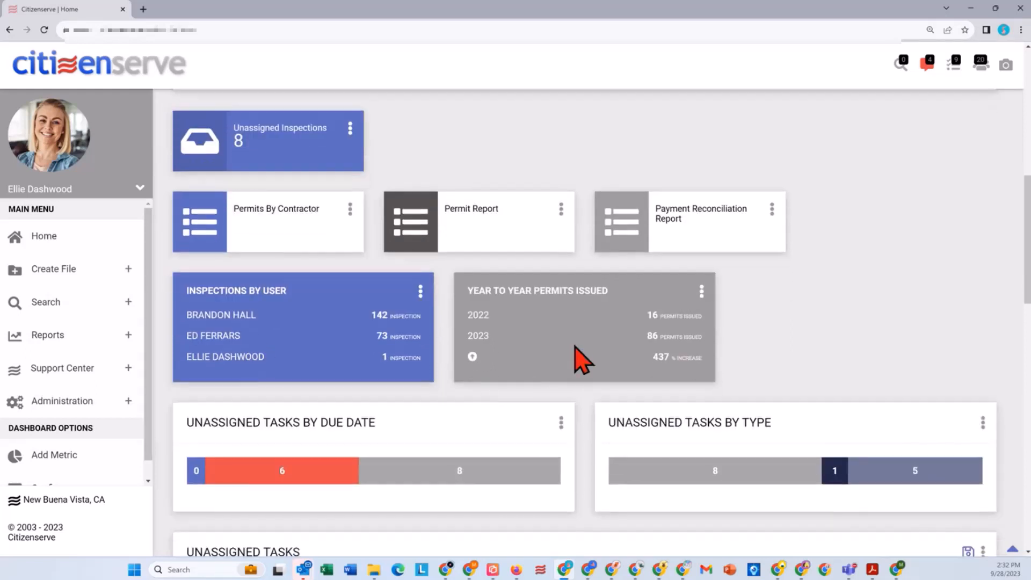
{"action": "scroll", "coordinate": [580, 359], "scroll_direction": "down", "scroll_amount": 5}
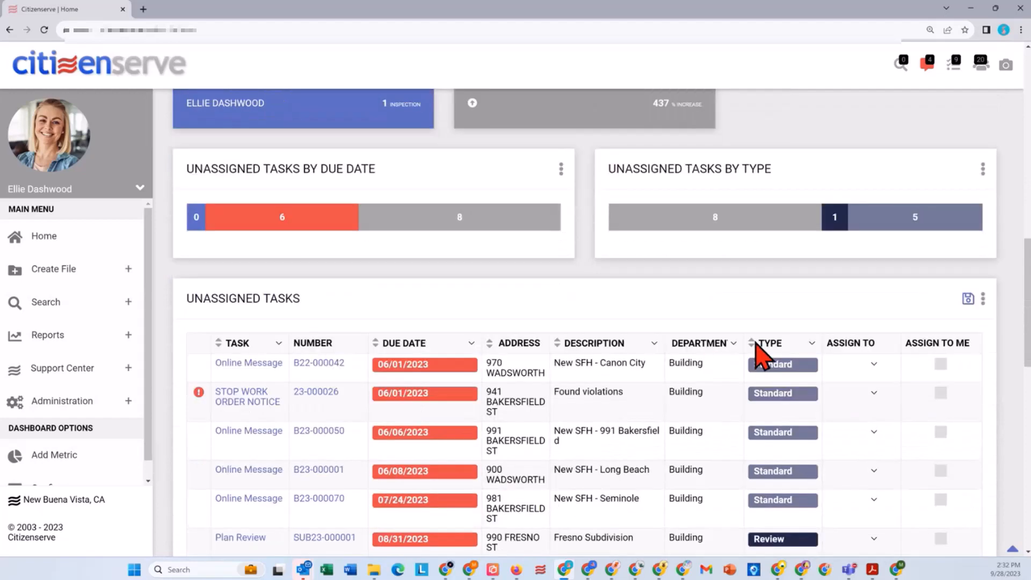
{"action": "scroll", "coordinate": [749, 360], "scroll_direction": "down", "scroll_amount": 1}
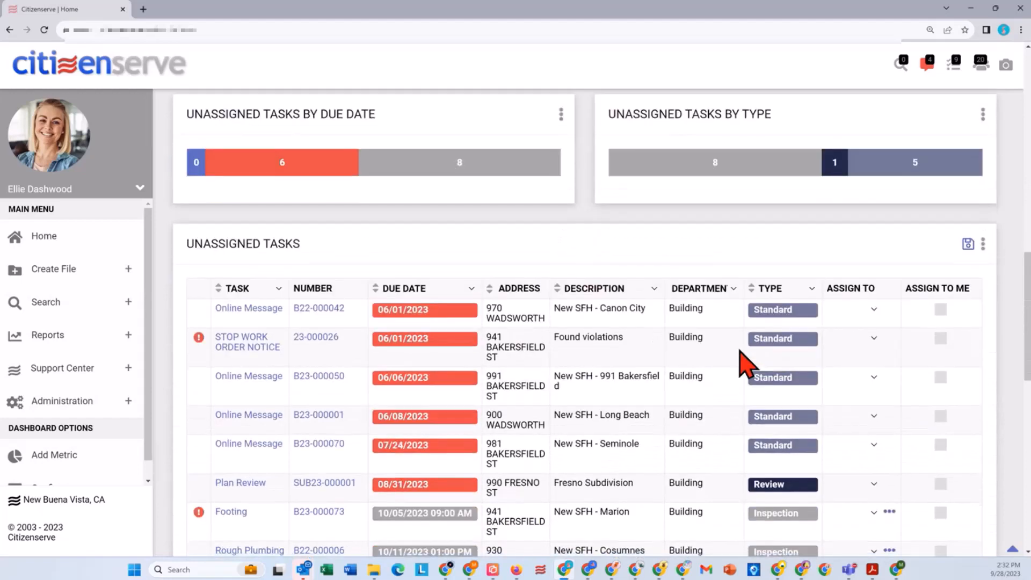
{"action": "scroll", "coordinate": [698, 365], "scroll_direction": "down", "scroll_amount": 1}
{"action": "scroll", "coordinate": [437, 327], "scroll_direction": "down", "scroll_amount": 2}
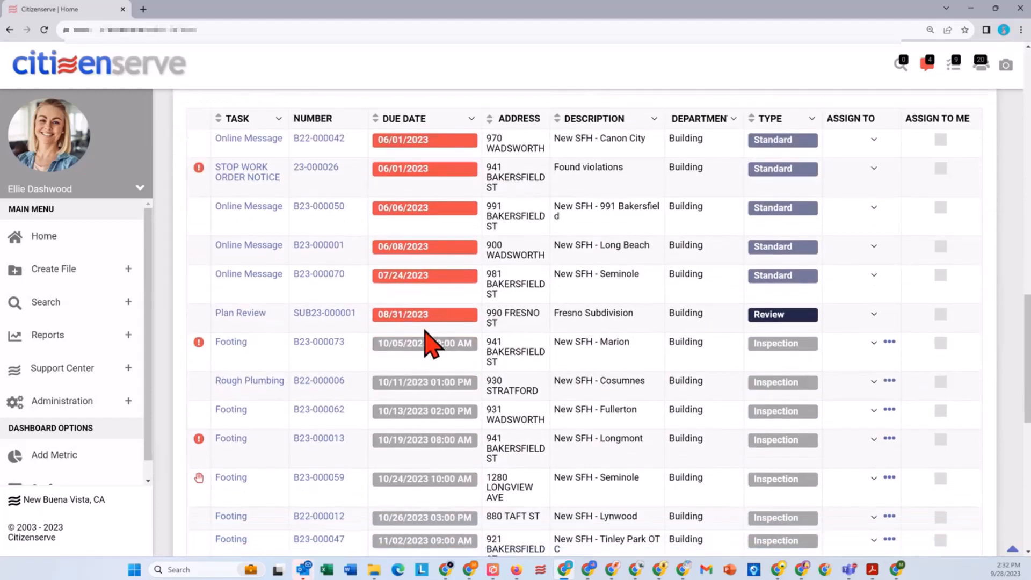
{"action": "scroll", "coordinate": [427, 342], "scroll_direction": "down", "scroll_amount": 1}
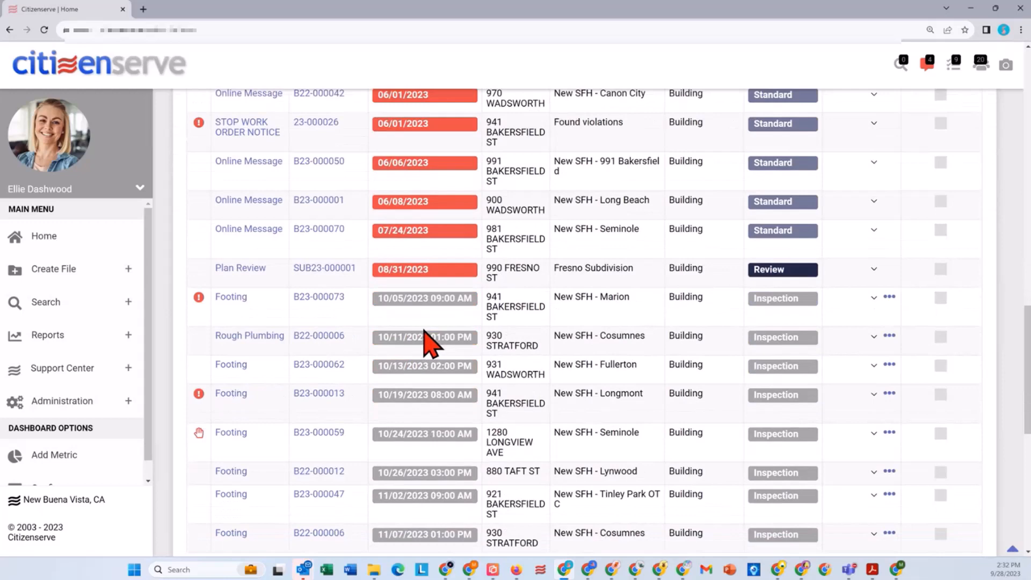
Step: Assign the unassigned New SFH - Marion footing inspection to yourself and view the building inspectors' appointment calendars
{"action": "left_click", "coordinate": [940, 298]}
{"action": "left_click", "coordinate": [888, 297]}
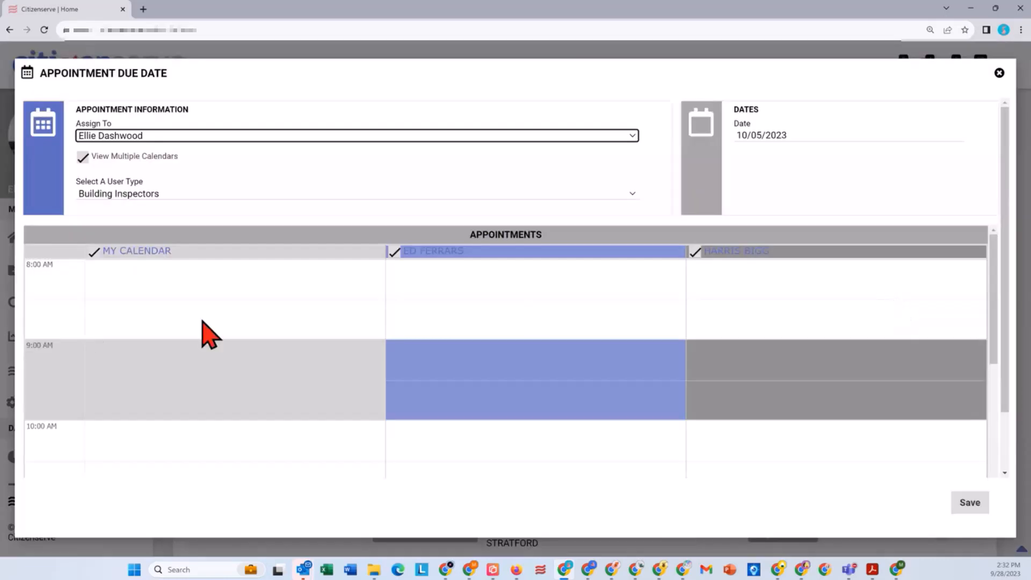
{"action": "scroll", "coordinate": [202, 324], "scroll_direction": "down", "scroll_amount": 2}
{"action": "scroll", "coordinate": [202, 327], "scroll_direction": "down", "scroll_amount": 1}
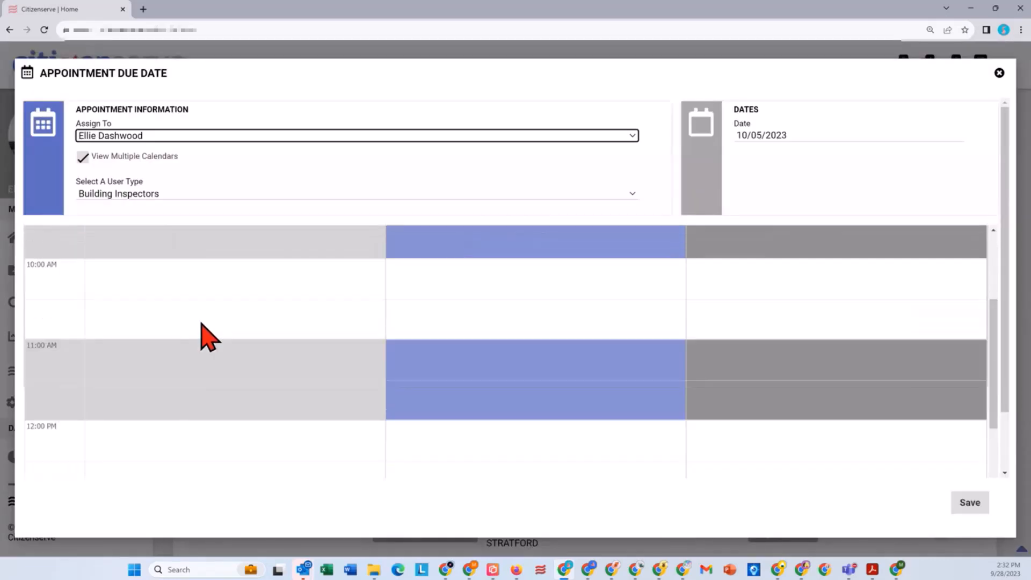
Step: Switch the appointment calendars to today's date, 09/28/2023, review the inspectors' bookings and close the appointment window without saving
{"action": "left_click", "coordinate": [790, 135]}
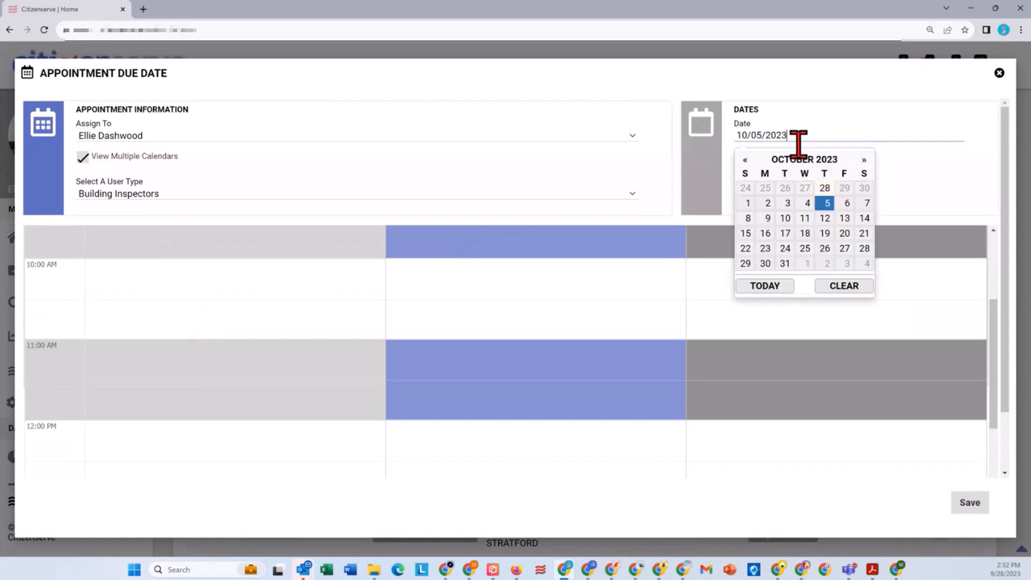
{"action": "left_click", "coordinate": [777, 283]}
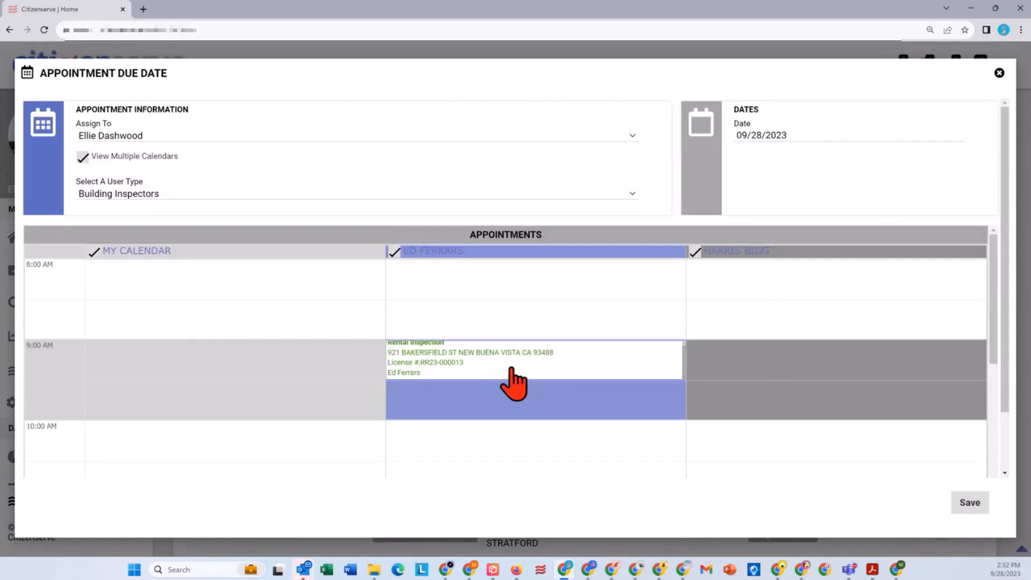
{"action": "scroll", "coordinate": [772, 390], "scroll_direction": "down", "scroll_amount": 4}
{"action": "scroll", "coordinate": [776, 396], "scroll_direction": "down", "scroll_amount": 3}
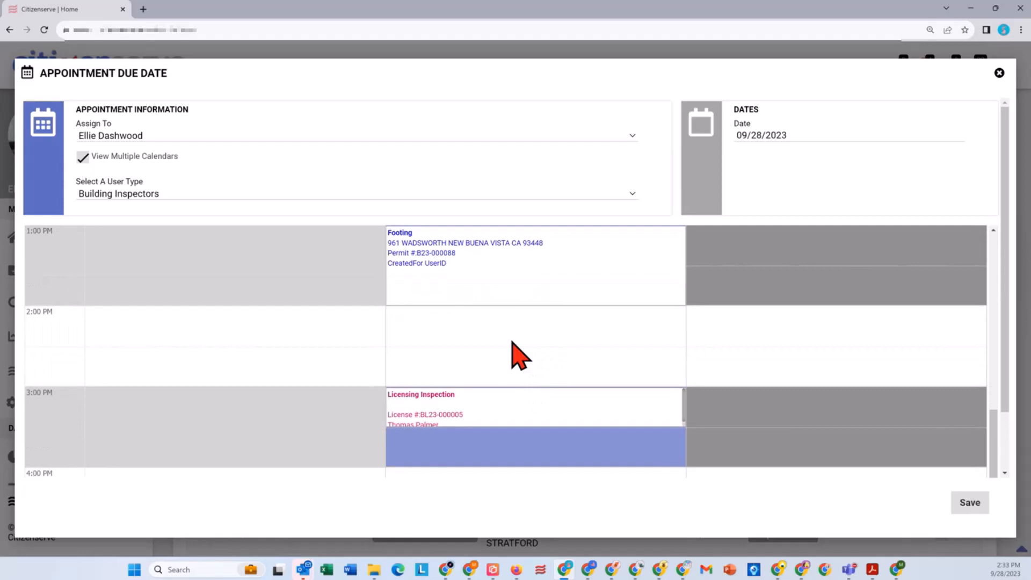
{"action": "left_click", "coordinate": [999, 73]}
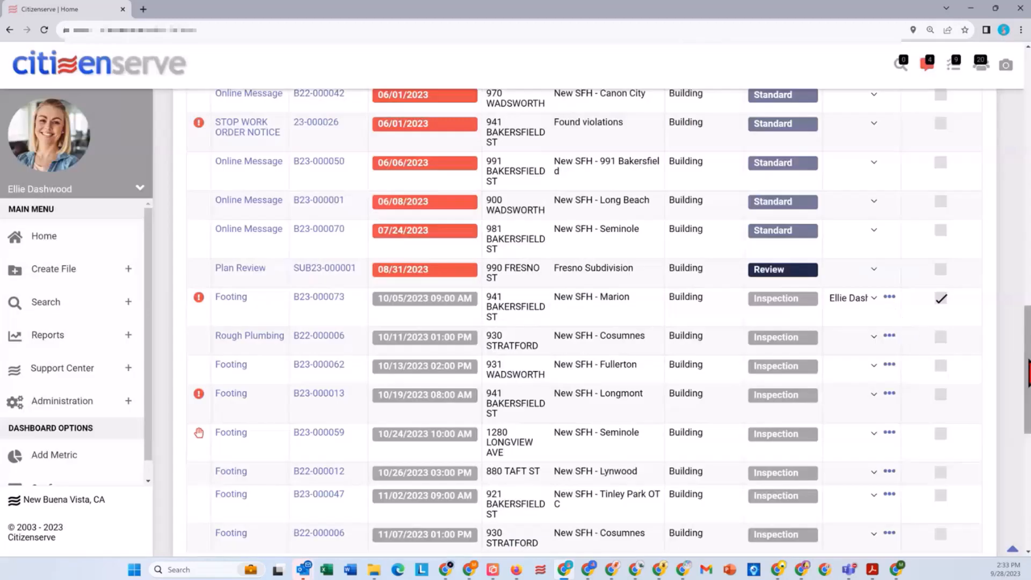
Step: View the staff markers on the User Locations map and widen the map to cover the surrounding region
{"action": "scroll", "coordinate": [1028, 370], "scroll_direction": "down", "scroll_amount": 2}
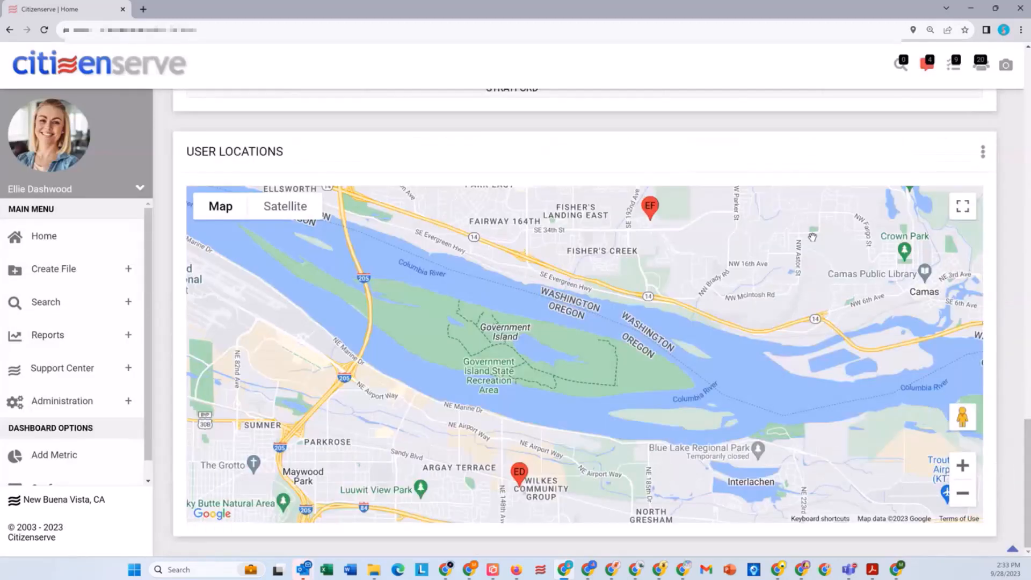
{"action": "left_click", "coordinate": [650, 209]}
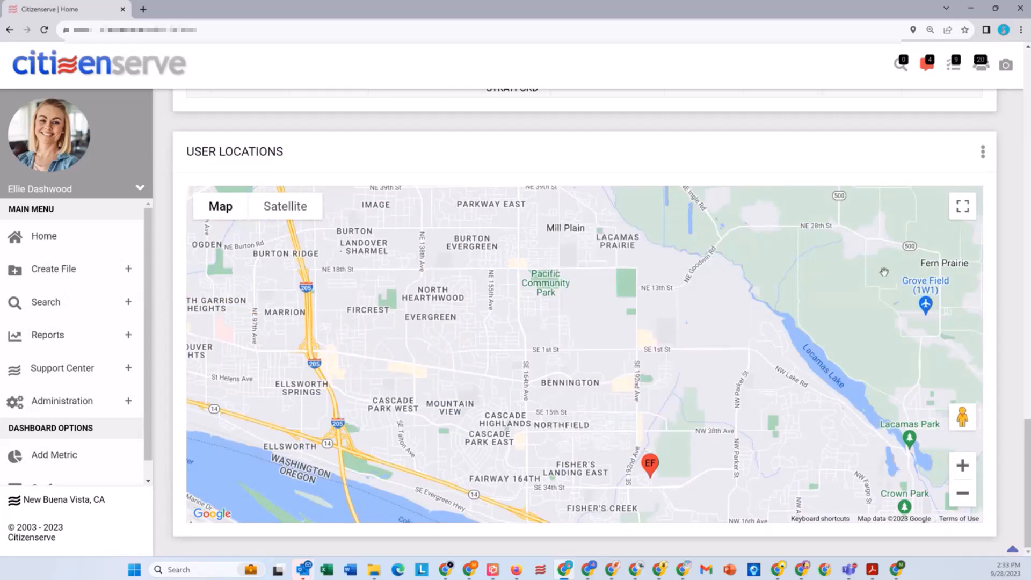
{"action": "left_click", "coordinate": [742, 232]}
{"action": "left_click", "coordinate": [963, 494]}
{"action": "left_click", "coordinate": [963, 494]}
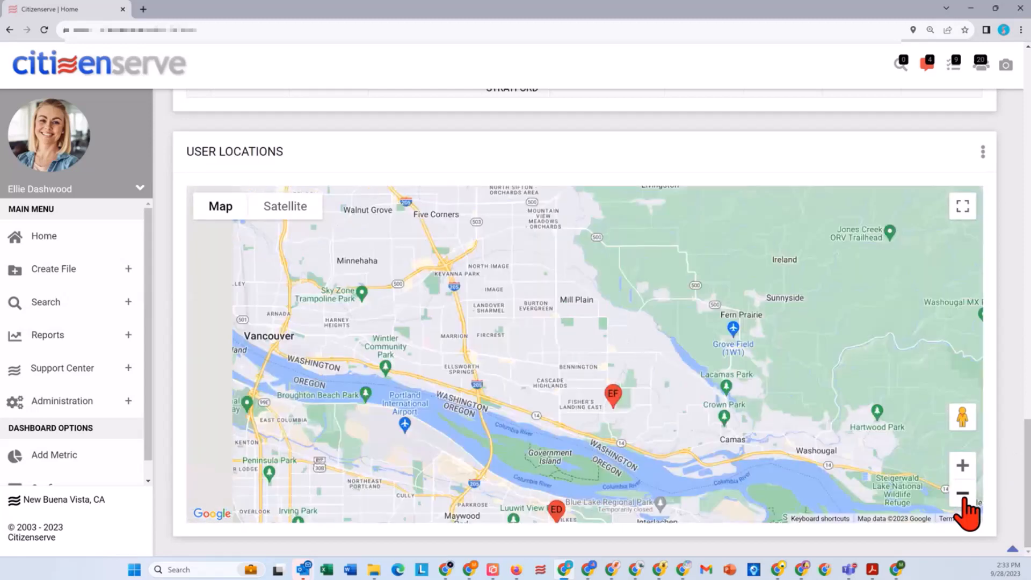
{"action": "left_click", "coordinate": [963, 494]}
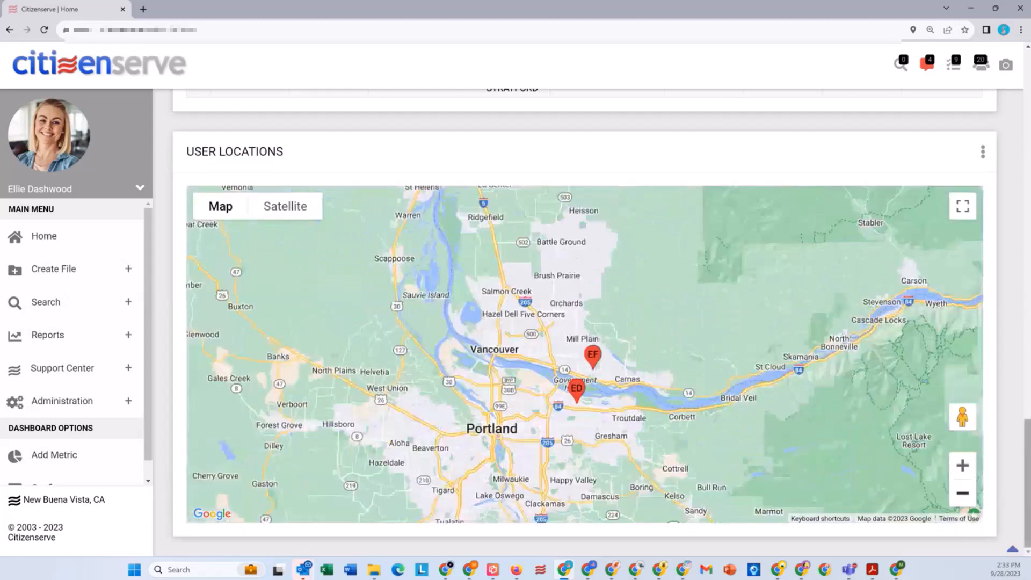
Step: Open the Application Intake task for New SFH - Prescott Valley from My Tasks
{"action": "left_click_drag", "start_coordinate": [1028, 501], "coordinate": [1029, 130]}
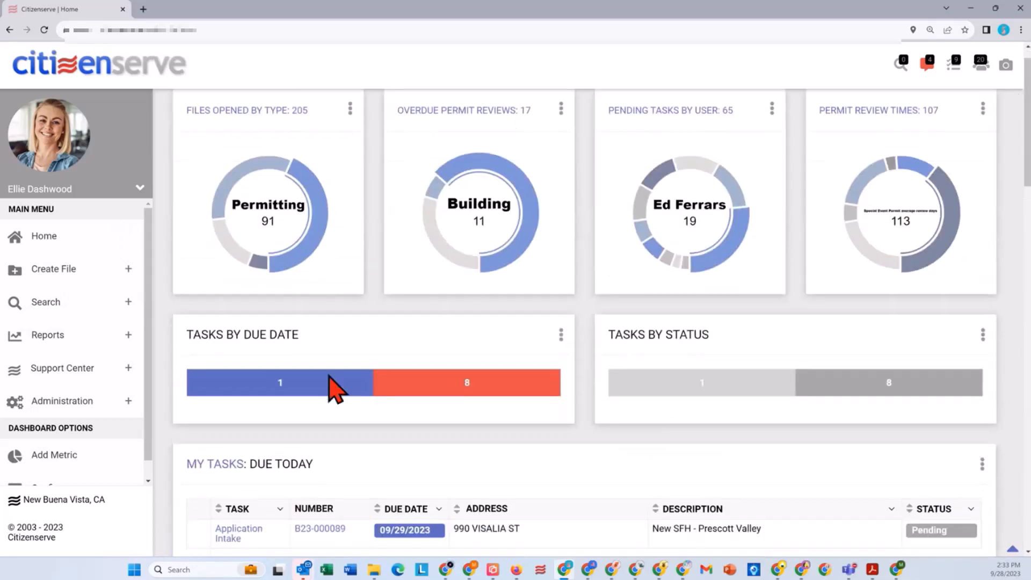
{"action": "scroll", "coordinate": [334, 384], "scroll_direction": "down", "scroll_amount": 1}
{"action": "left_click", "coordinate": [225, 514]}
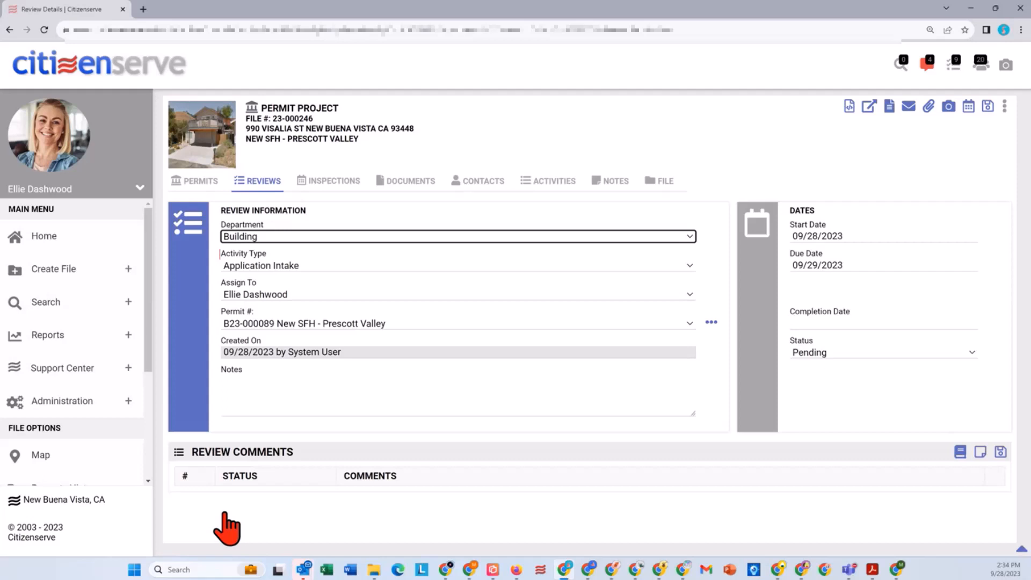
Step: Open the permit linked to the Application Intake review and set its status to Under Review
{"action": "left_click", "coordinate": [707, 323]}
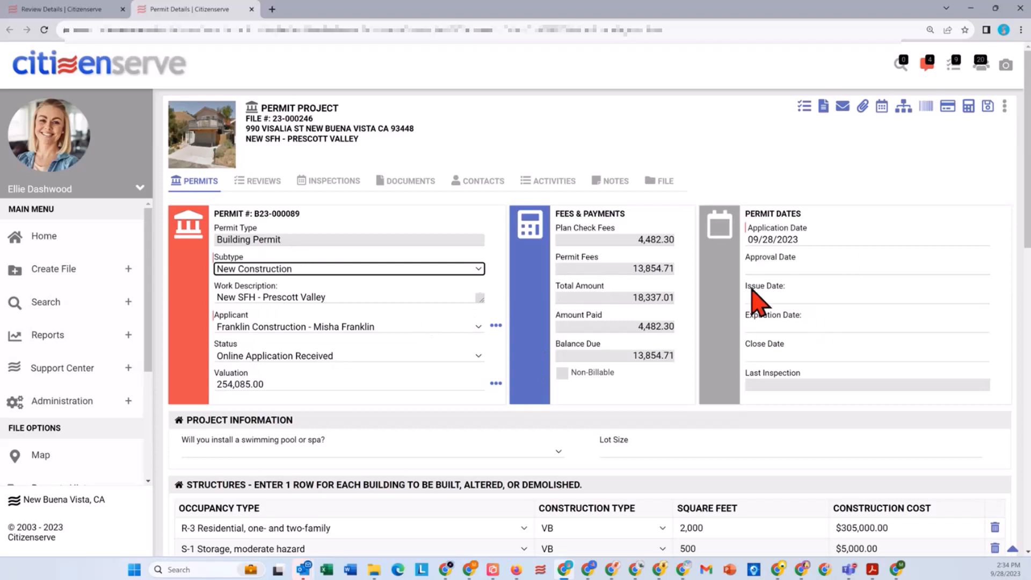
{"action": "left_click", "coordinate": [265, 357]}
{"action": "left_click", "coordinate": [257, 449]}
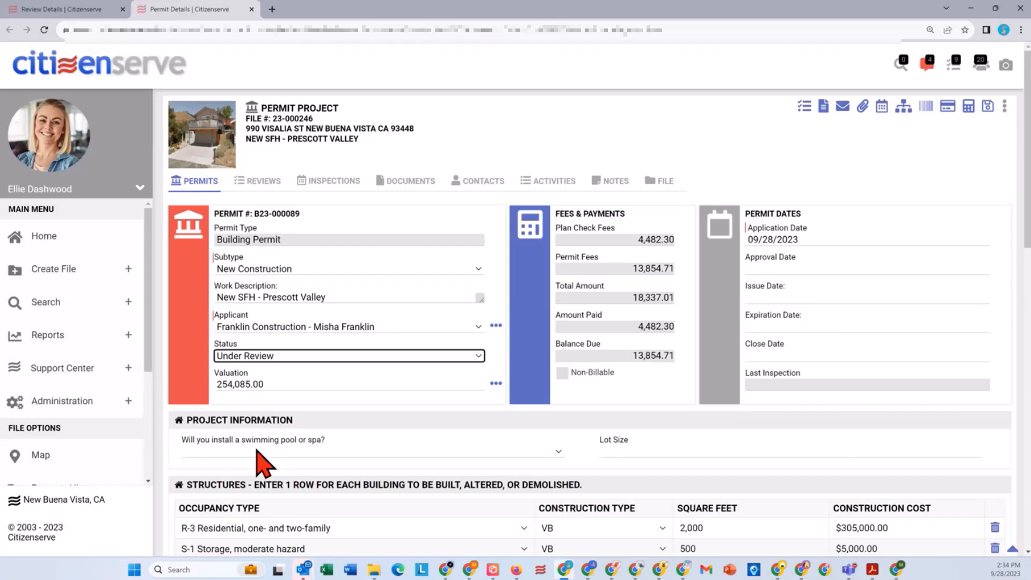
Step: Collapse the Project Information and Structures sections of the permit details
{"action": "scroll", "coordinate": [356, 408], "scroll_direction": "down", "scroll_amount": 2}
{"action": "scroll", "coordinate": [355, 408], "scroll_direction": "down", "scroll_amount": 2}
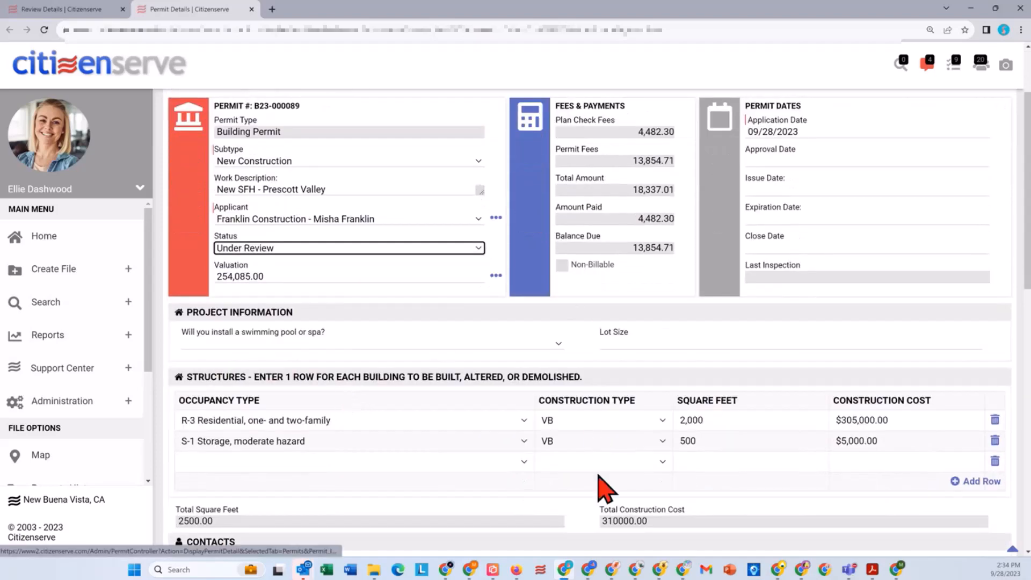
{"action": "scroll", "coordinate": [596, 478], "scroll_direction": "down", "scroll_amount": 2}
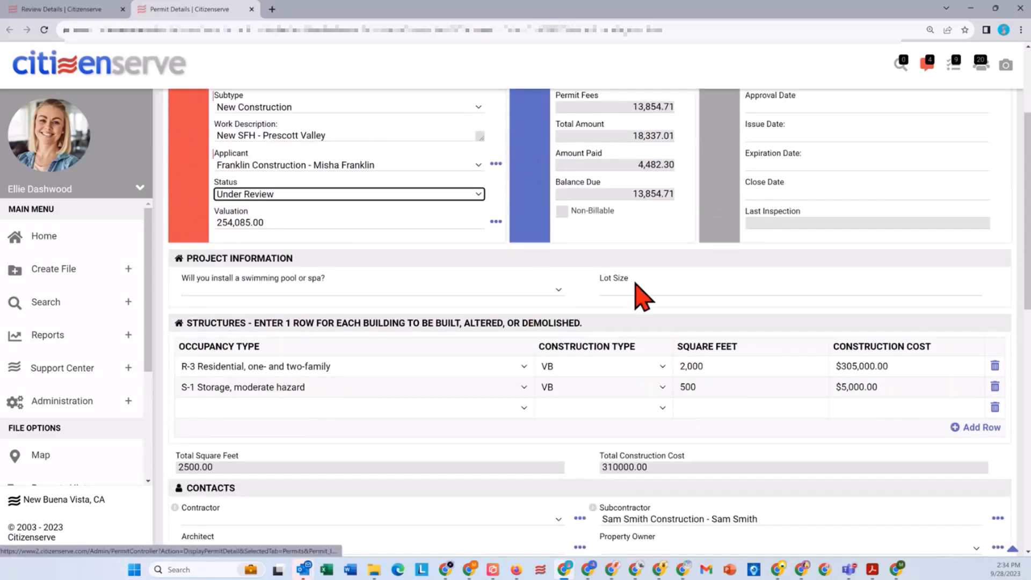
{"action": "left_click", "coordinate": [567, 257]}
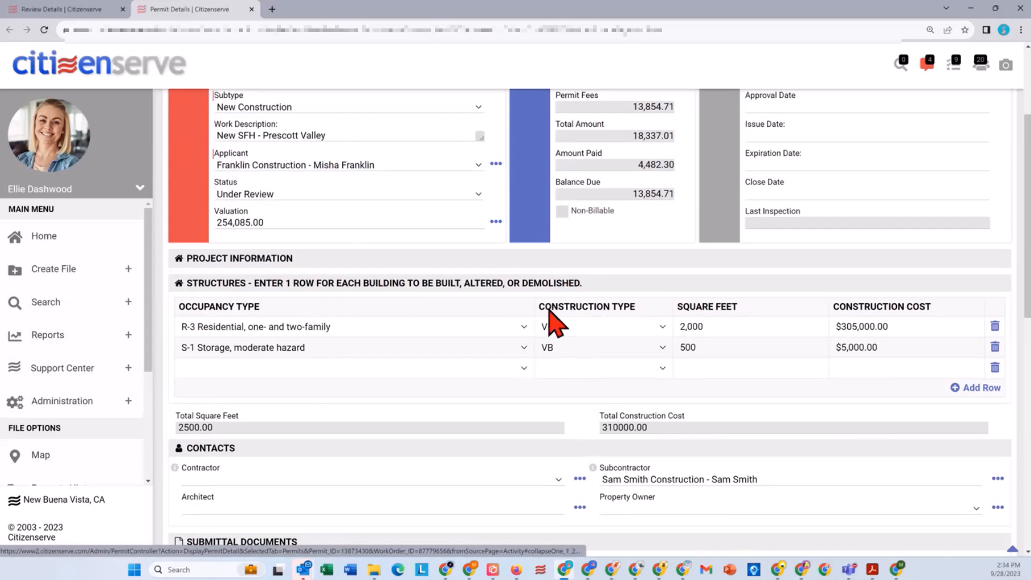
{"action": "left_click", "coordinate": [704, 283]}
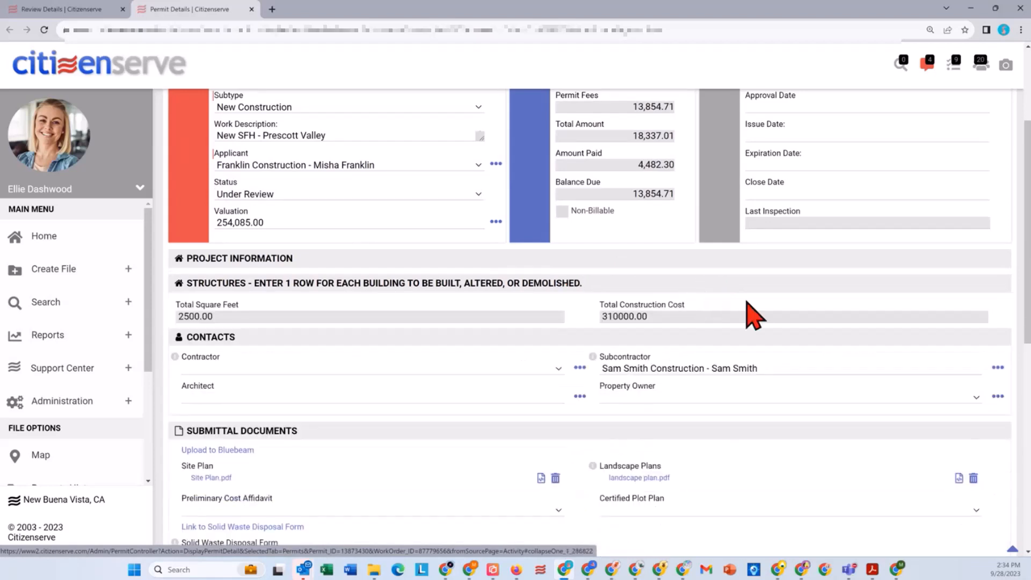
Step: Examine the subcontractor's contact details, including license and liability insurance information, and close them
{"action": "left_click", "coordinate": [997, 369]}
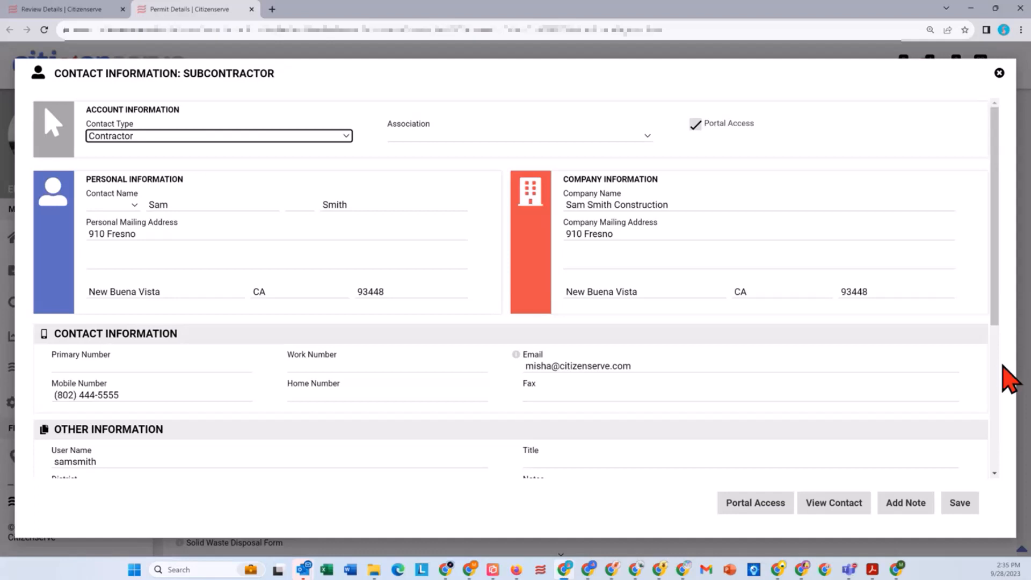
{"action": "scroll", "coordinate": [637, 341], "scroll_direction": "down", "scroll_amount": 5}
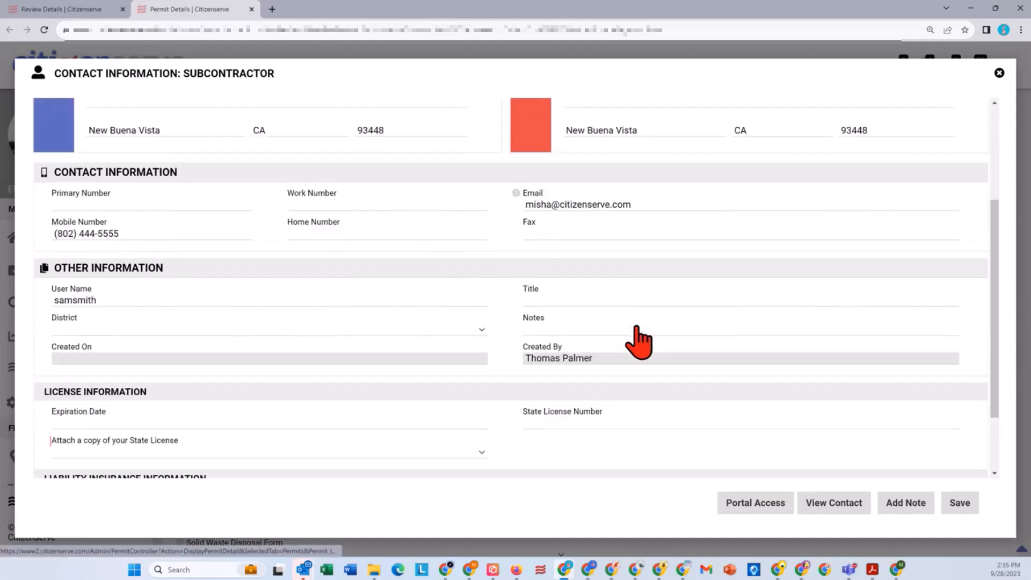
{"action": "left_click", "coordinate": [999, 73]}
Step: Copy the Solid Waste Disposal Form label from the permit's Submittal Documents section
{"action": "scroll", "coordinate": [856, 281], "scroll_direction": "down", "scroll_amount": 3}
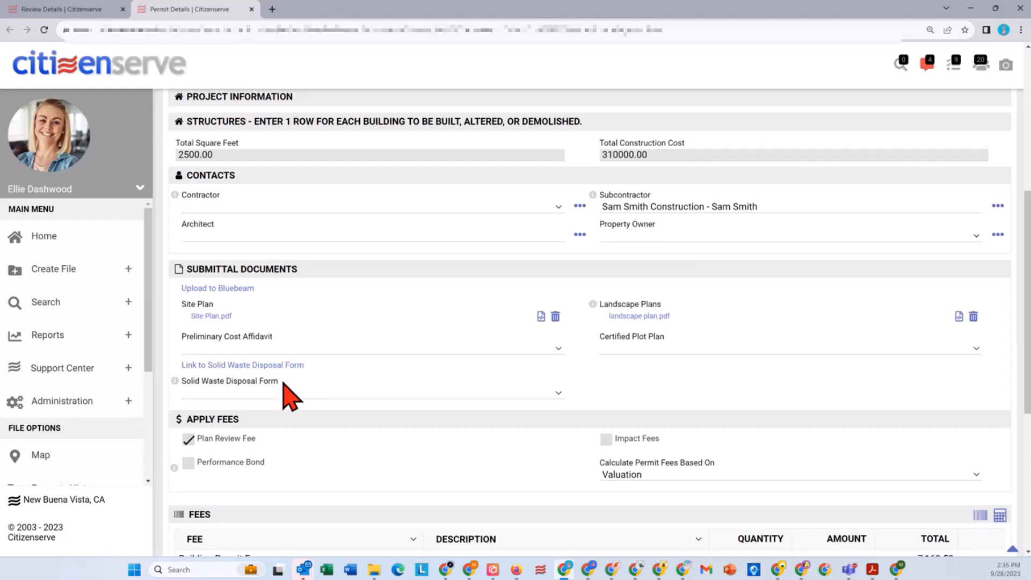
{"action": "left_click_drag", "start_coordinate": [279, 382], "coordinate": [181, 382]}
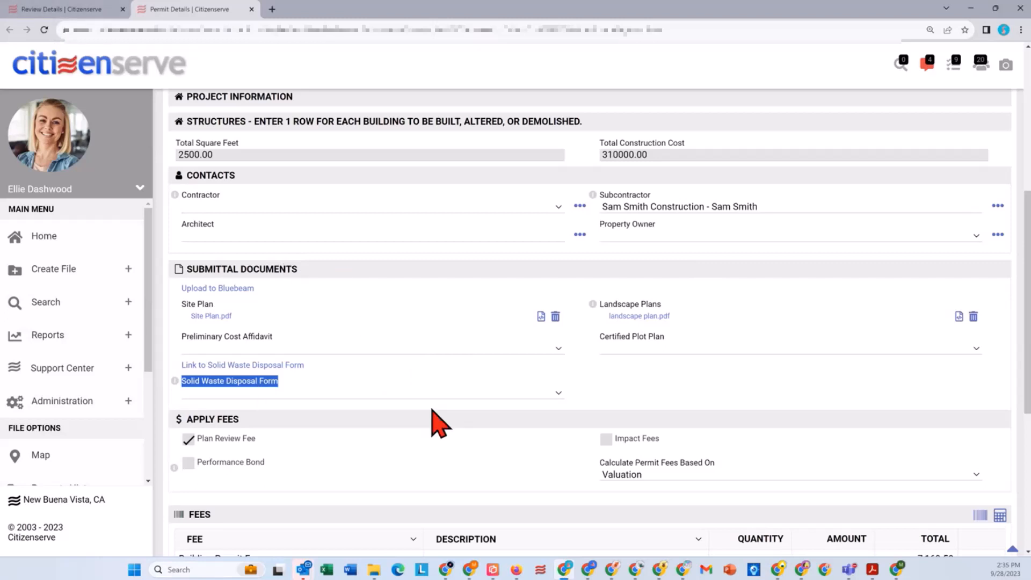
Step: Recalculate the permit fees without the Plan Review Fee, and reapply the Plan Review Fee
{"action": "scroll", "coordinate": [438, 399], "scroll_direction": "down", "scroll_amount": 5}
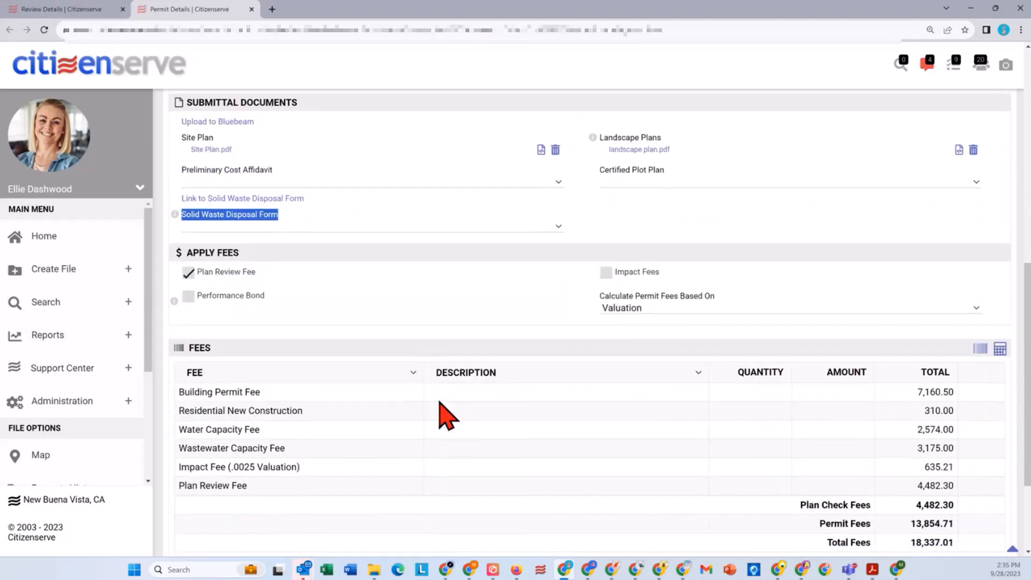
{"action": "scroll", "coordinate": [448, 416], "scroll_direction": "down", "scroll_amount": 1}
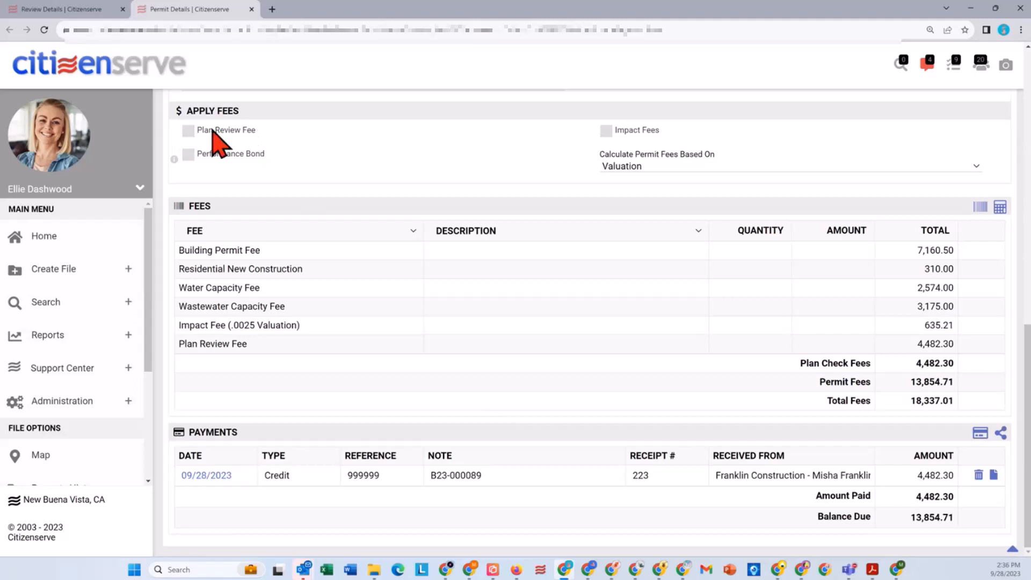
{"action": "left_click_drag", "start_coordinate": [248, 344], "coordinate": [178, 347]}
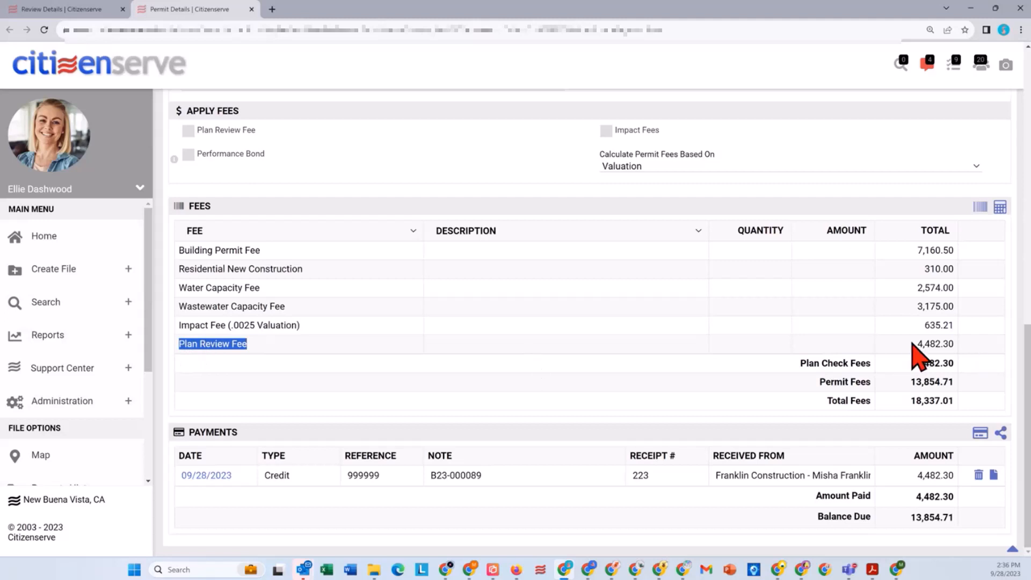
{"action": "left_click_drag", "start_coordinate": [917, 345], "coordinate": [950, 344]}
{"action": "left_click", "coordinate": [1000, 208]}
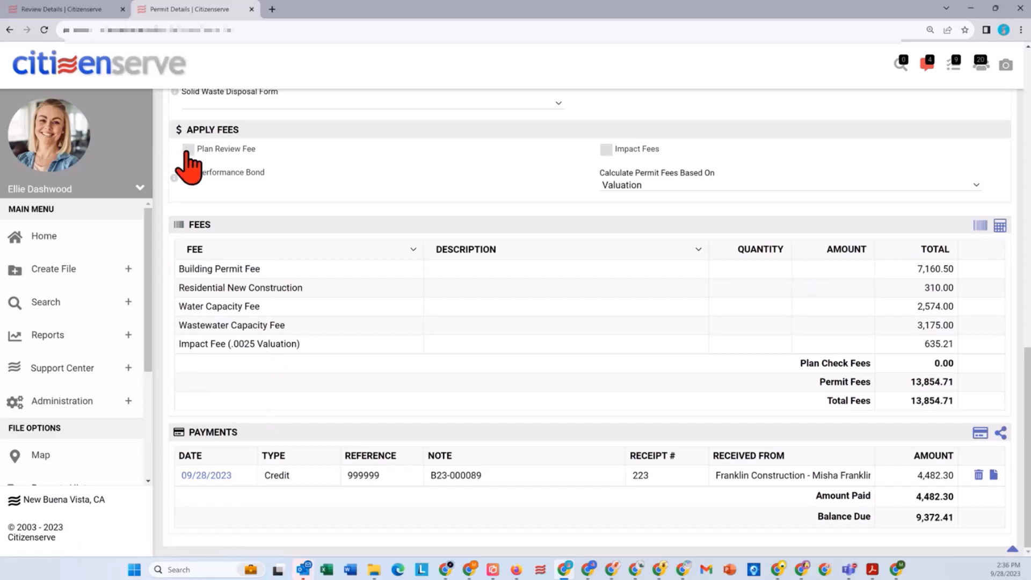
{"action": "left_click", "coordinate": [683, 186]}
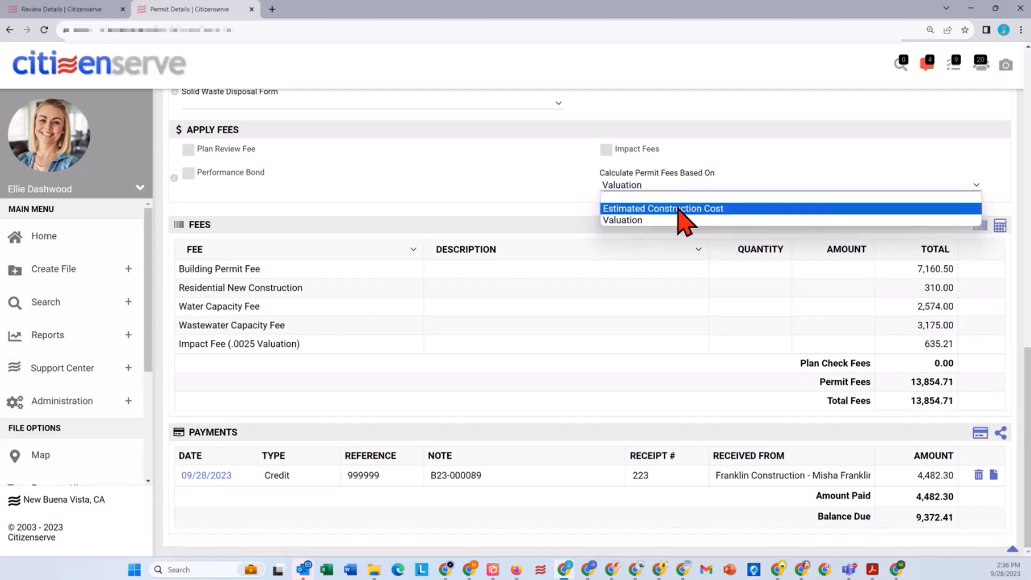
{"action": "left_click", "coordinate": [413, 175]}
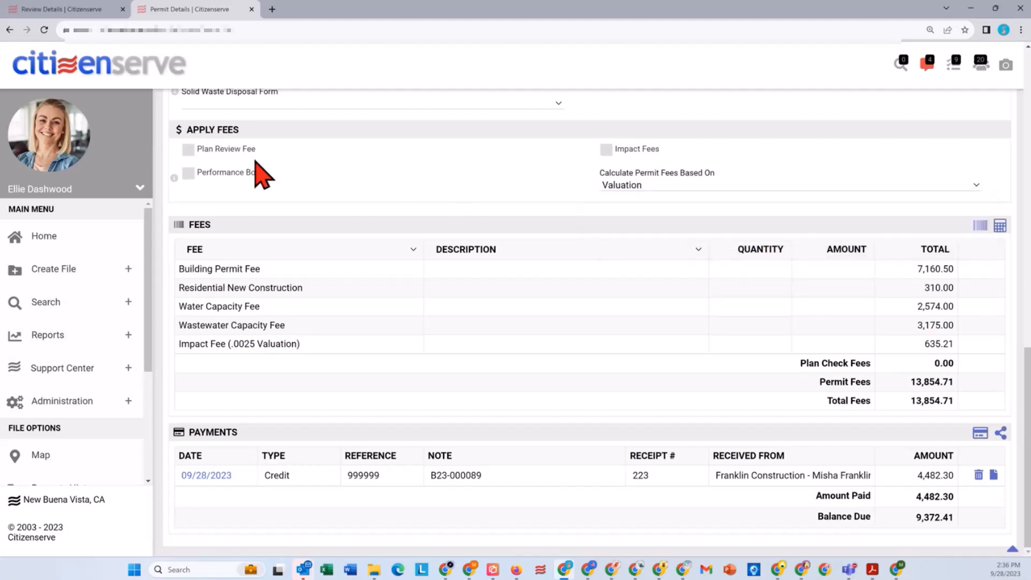
{"action": "left_click", "coordinate": [187, 150]}
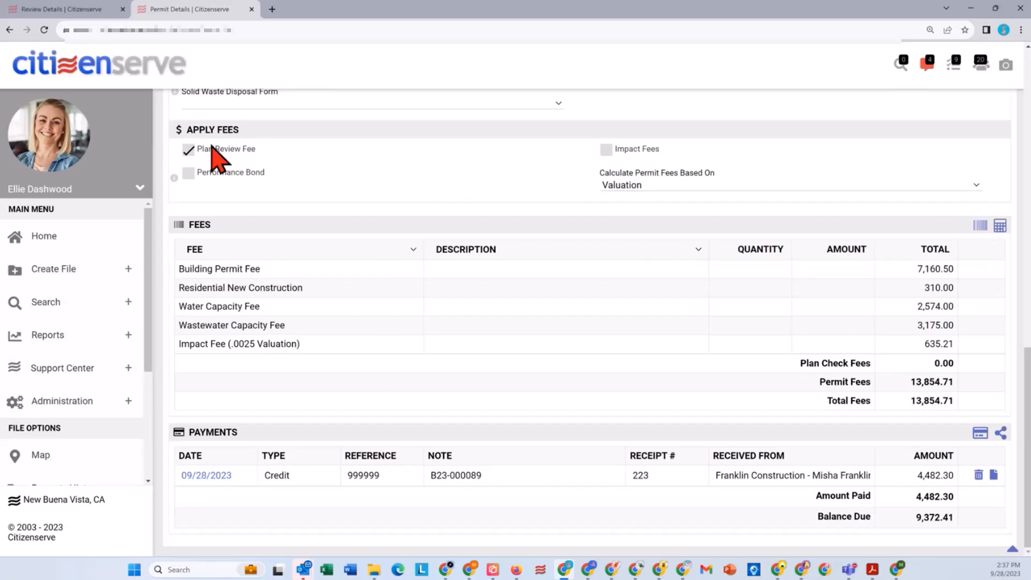
Step: Add a Misc Fee with quantity 5 and the suggested Misc. Fee description to the permit
{"action": "left_click", "coordinate": [980, 226]}
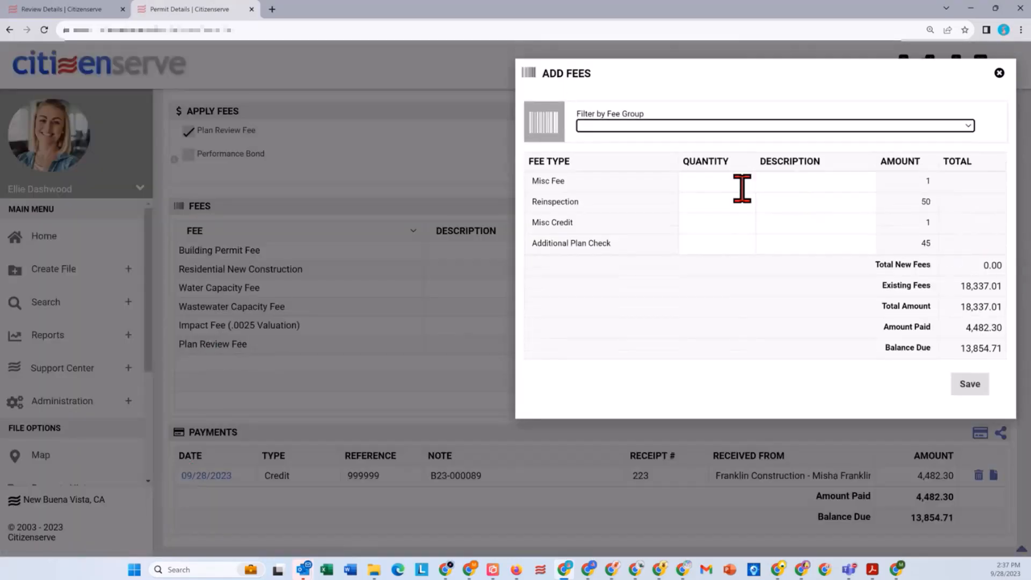
{"action": "left_click", "coordinate": [714, 183]}
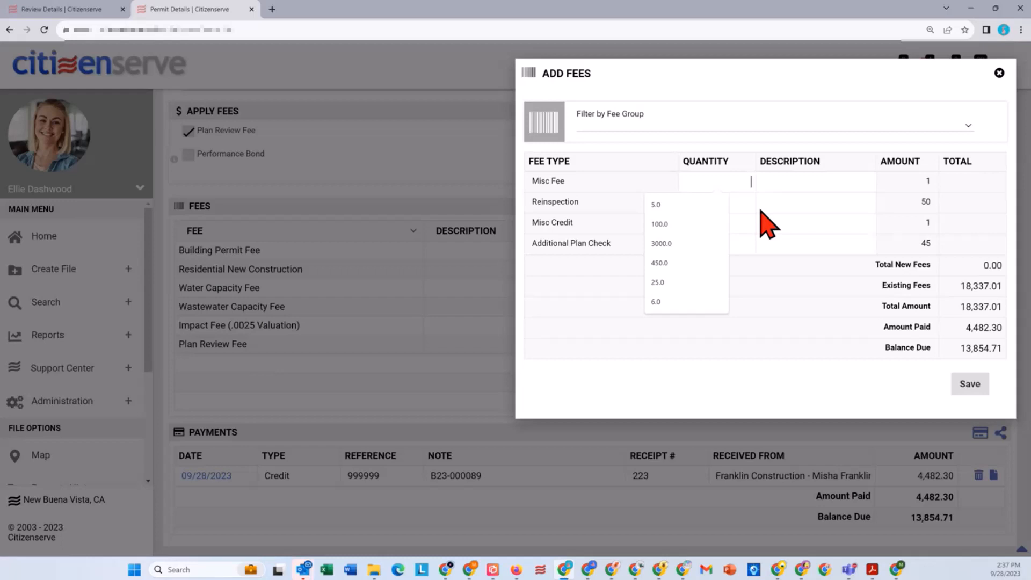
{"action": "type", "text": "5"}
{"action": "key", "text": "Tab"}
{"action": "type", "text": "Mish"}
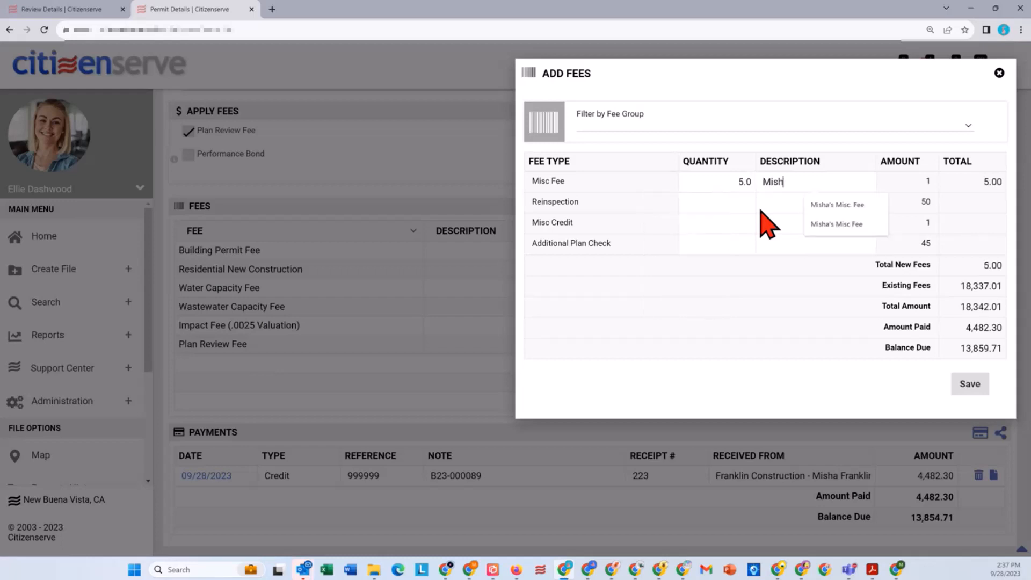
{"action": "left_click", "coordinate": [836, 205]}
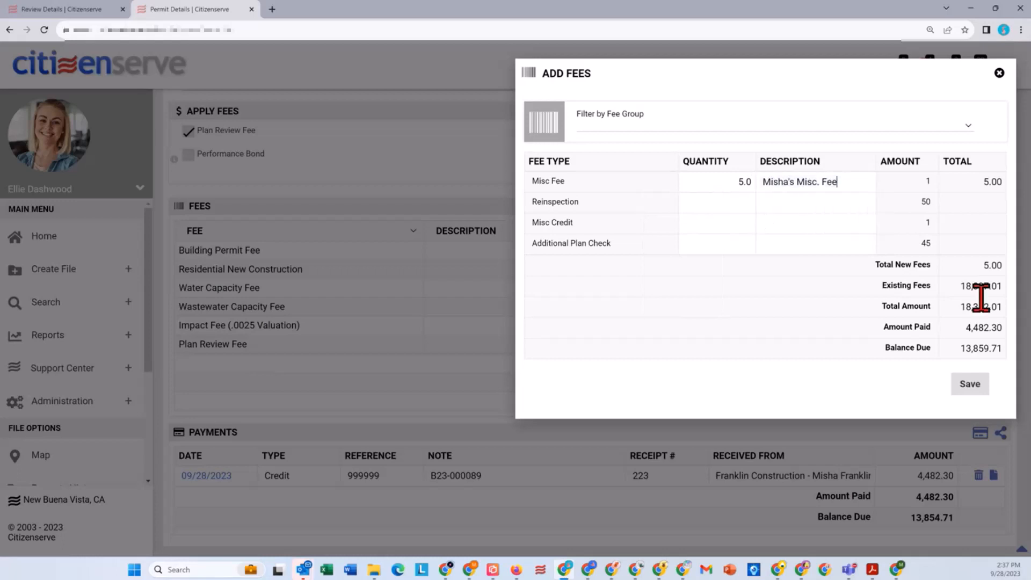
{"action": "left_click", "coordinate": [970, 388]}
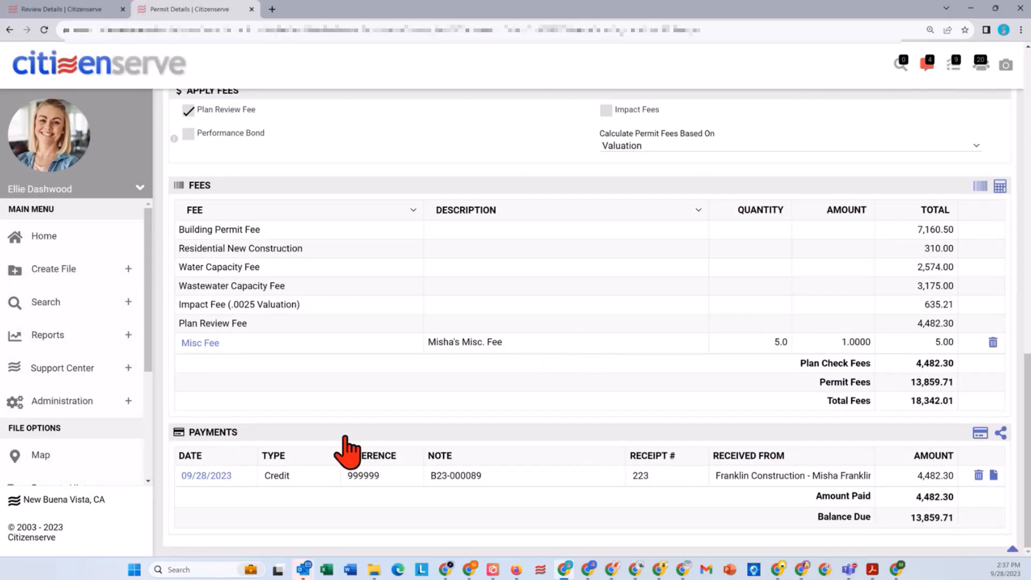
Step: Record a check payment of 5 with reference 5521 on the permit
{"action": "left_click", "coordinate": [976, 434]}
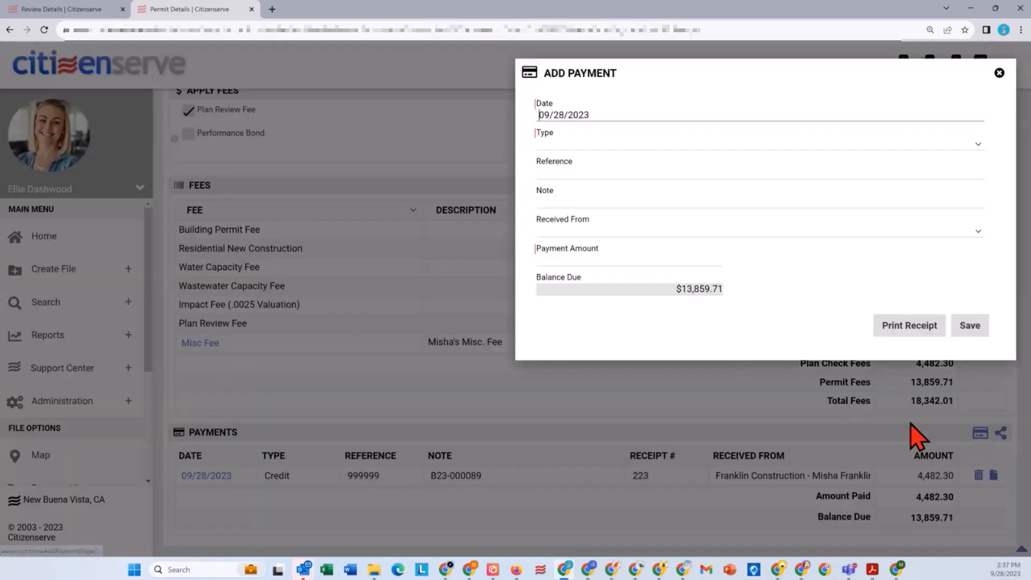
{"action": "left_click", "coordinate": [603, 144]}
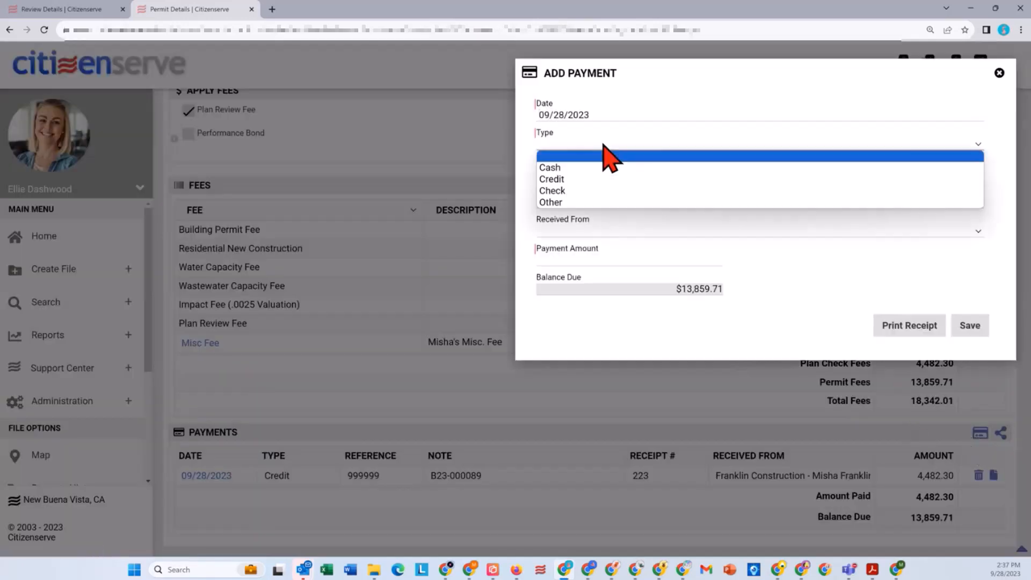
{"action": "left_click", "coordinate": [569, 188]}
{"action": "left_click", "coordinate": [574, 171]}
{"action": "type", "text": "552"}
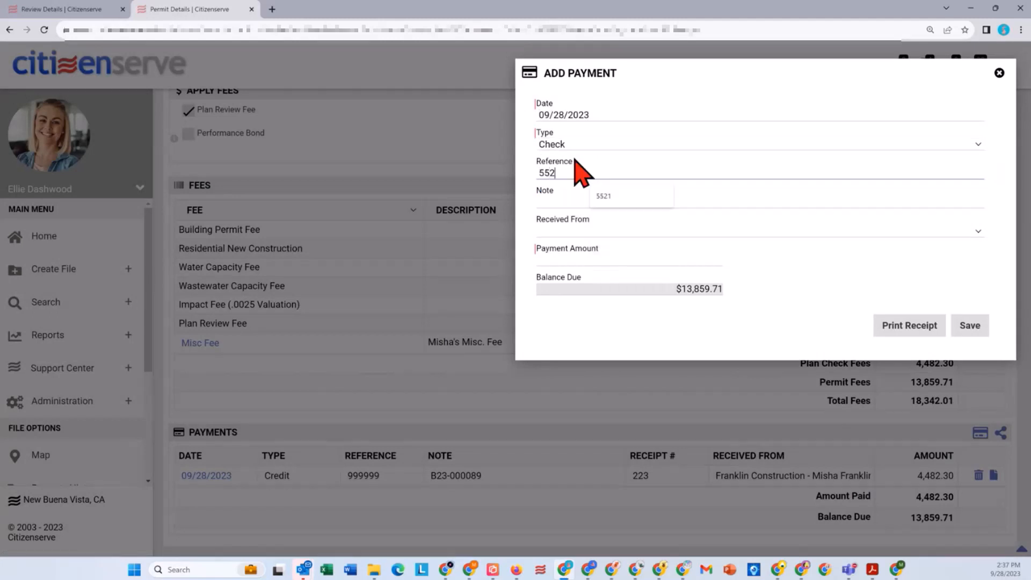
{"action": "type", "text": "1"}
{"action": "left_click", "coordinate": [690, 258]}
{"action": "type", "text": "5"}
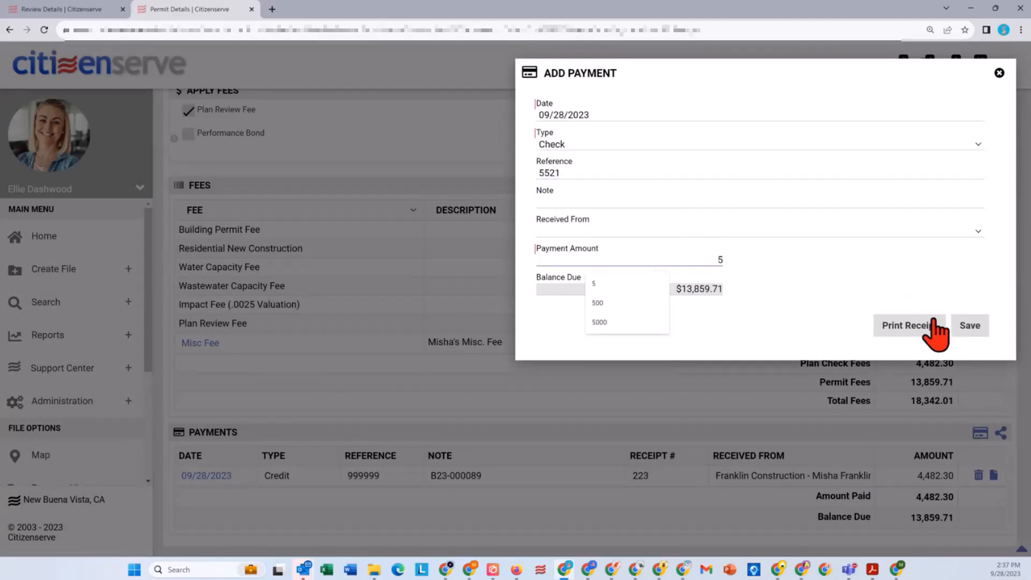
{"action": "left_click", "coordinate": [955, 326]}
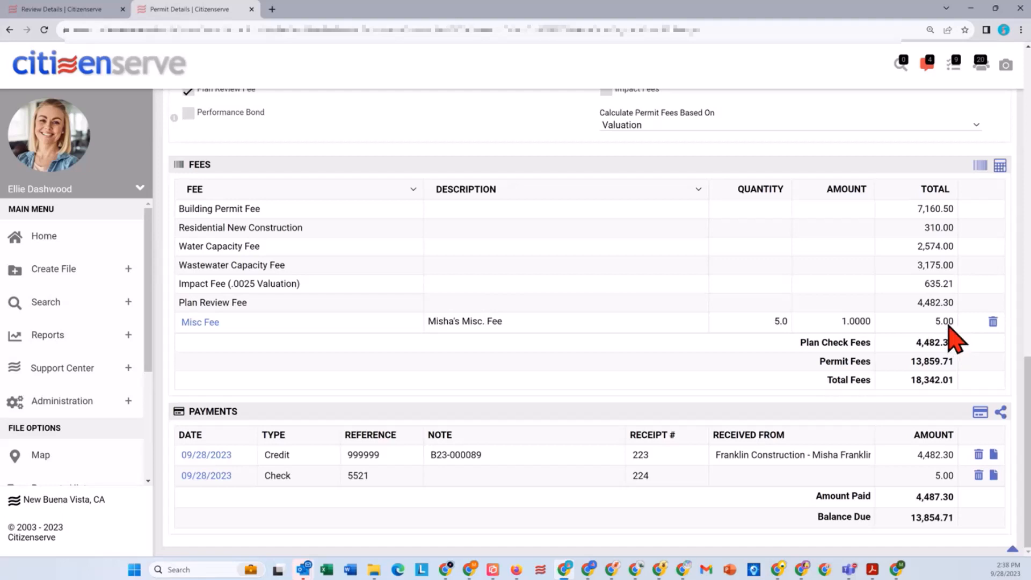
Step: Save the permit and return to its Application Intake review
{"action": "left_click", "coordinate": [1011, 549]}
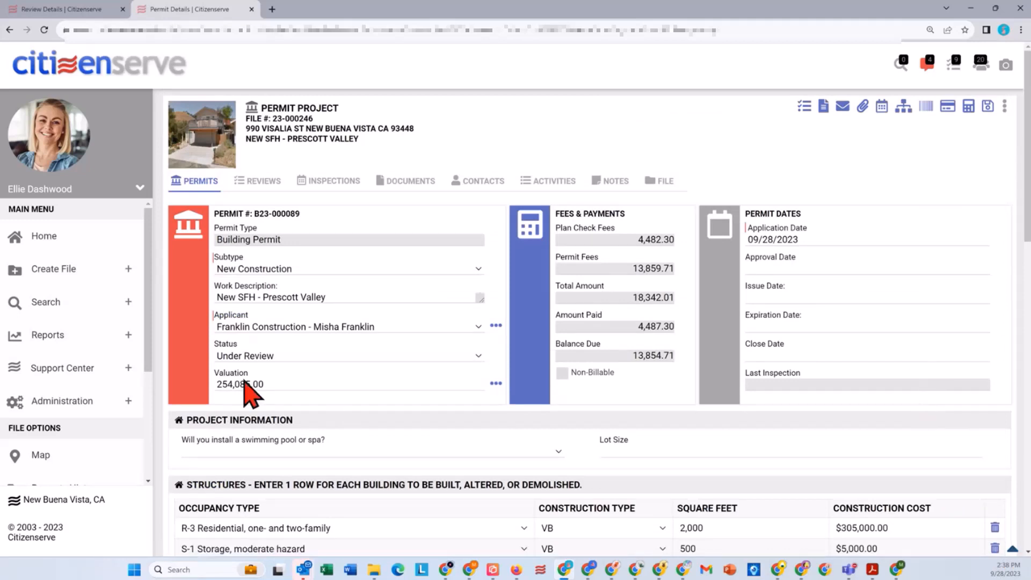
{"action": "left_click", "coordinate": [987, 108]}
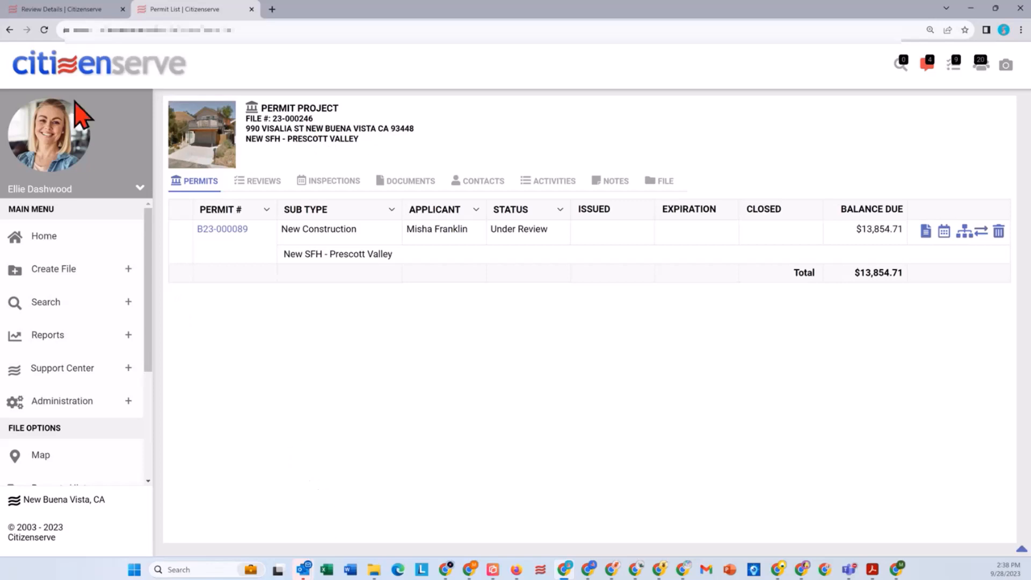
{"action": "left_click", "coordinate": [81, 9]}
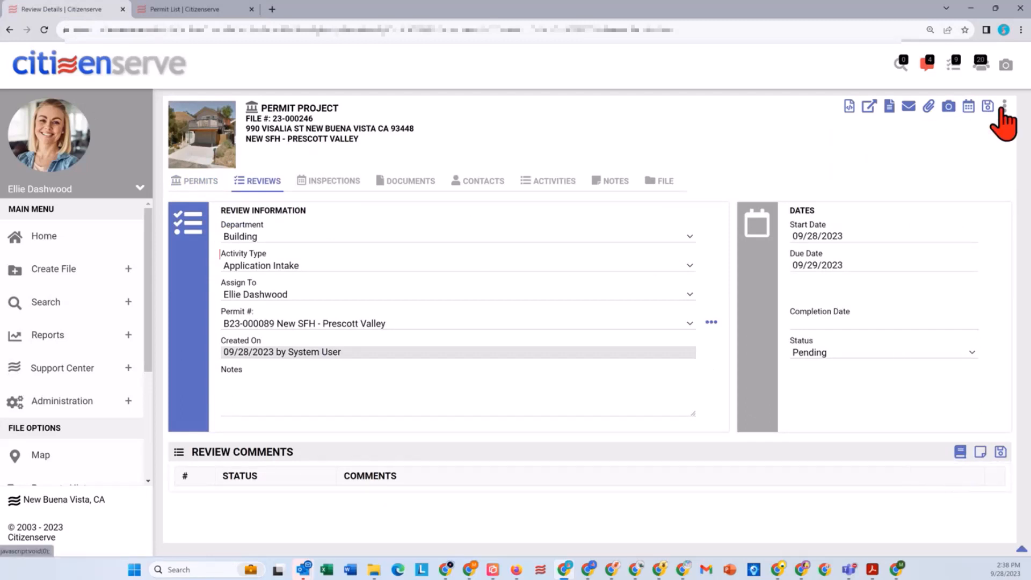
Step: Select the standard Application Intake comment about submittal documents not provided, and remove Site Plan from its list
{"action": "left_click", "coordinate": [961, 452]}
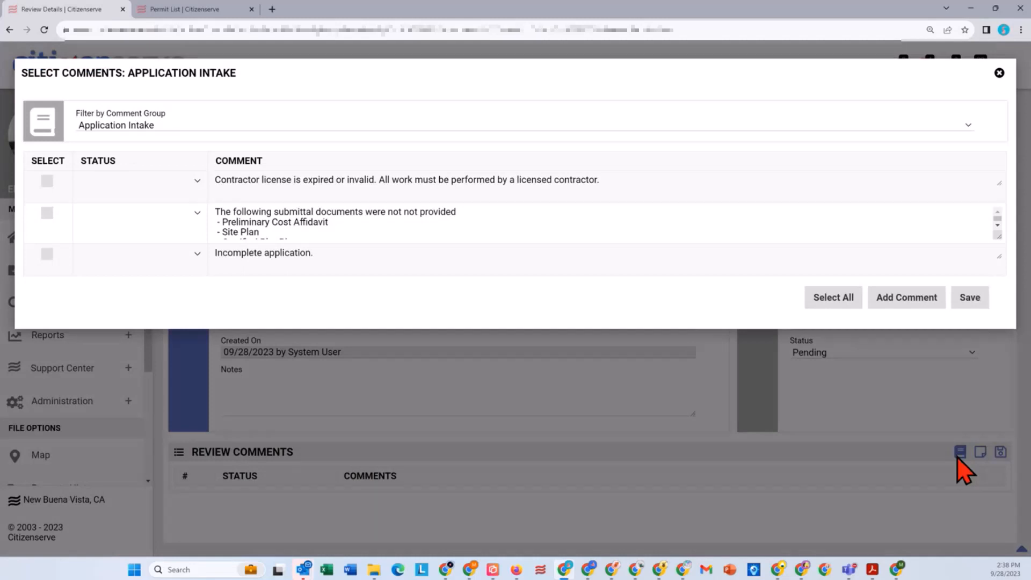
{"action": "left_click", "coordinate": [46, 213]}
{"action": "triple_click", "coordinate": [267, 232]}
{"action": "key", "text": "BackSpace"}
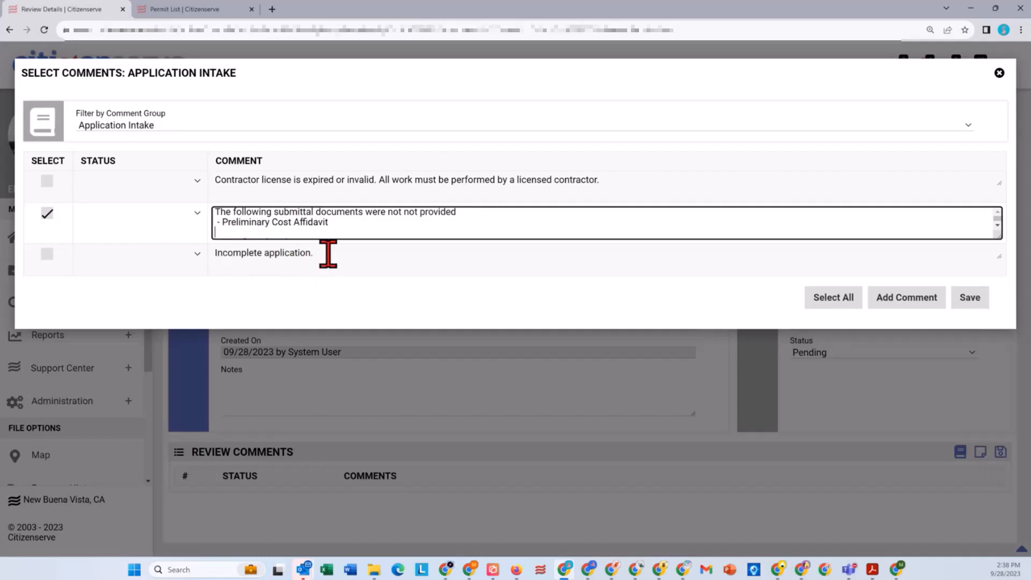
{"action": "key", "text": "BackSpace"}
{"action": "key", "text": "Down"}
{"action": "key", "text": "Down"}
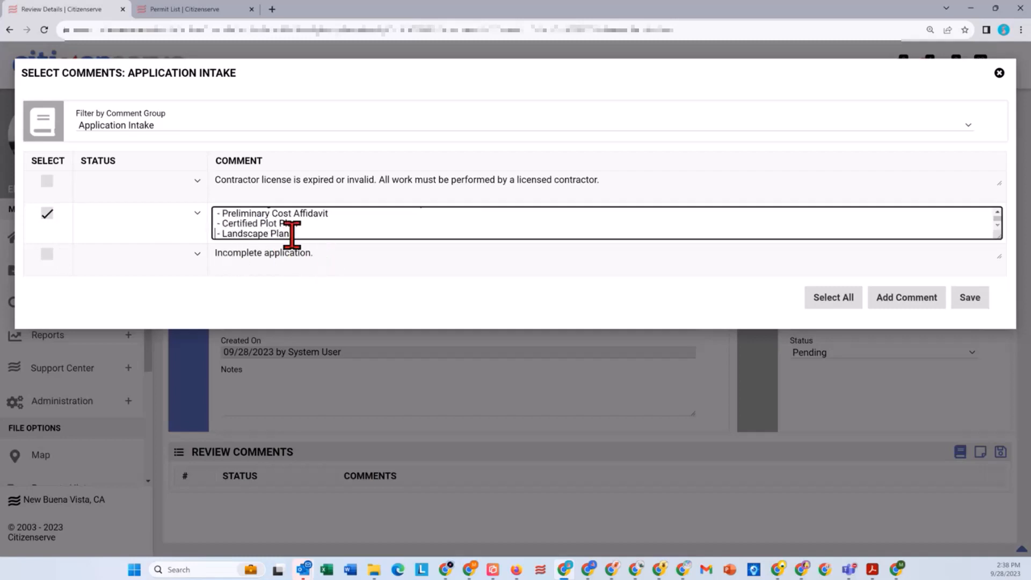
Step: Replace Landscape Plans with Solid Waste Disposal Form in the comment and save it to the review
{"action": "left_click_drag", "start_coordinate": [301, 232], "coordinate": [223, 233]}
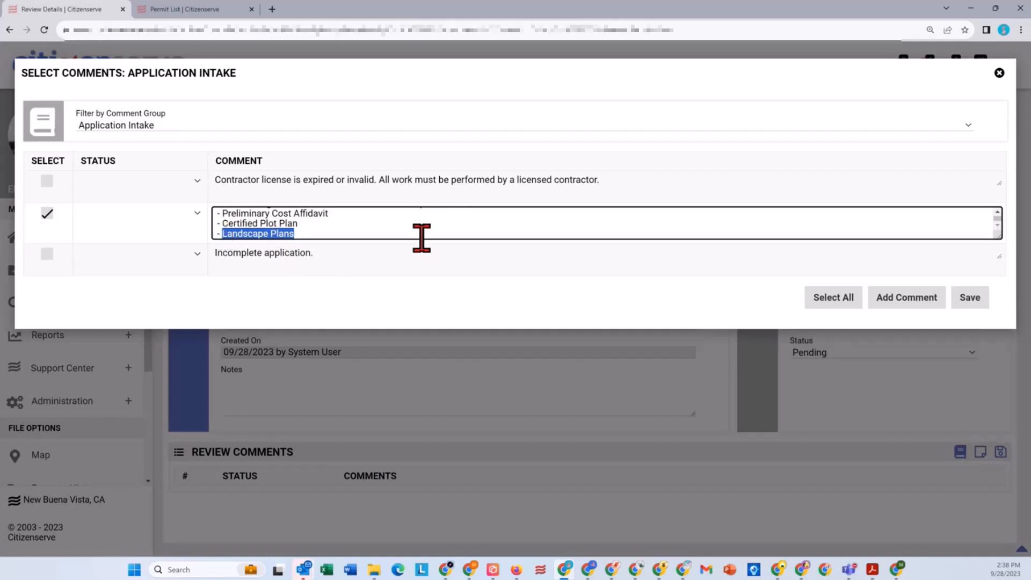
{"action": "type", "text": "Solid Waste Disposal Form"}
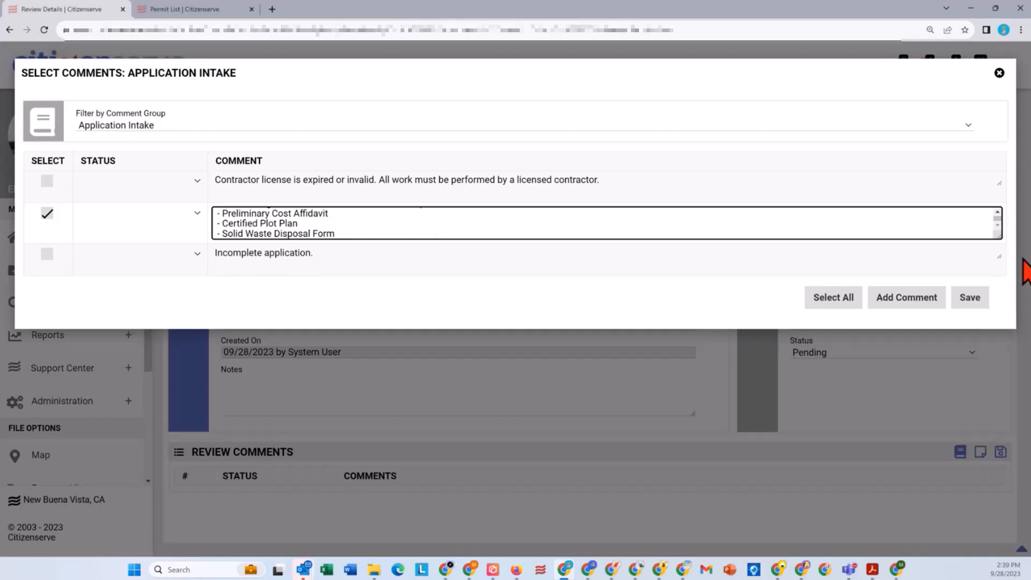
{"action": "left_click", "coordinate": [969, 297]}
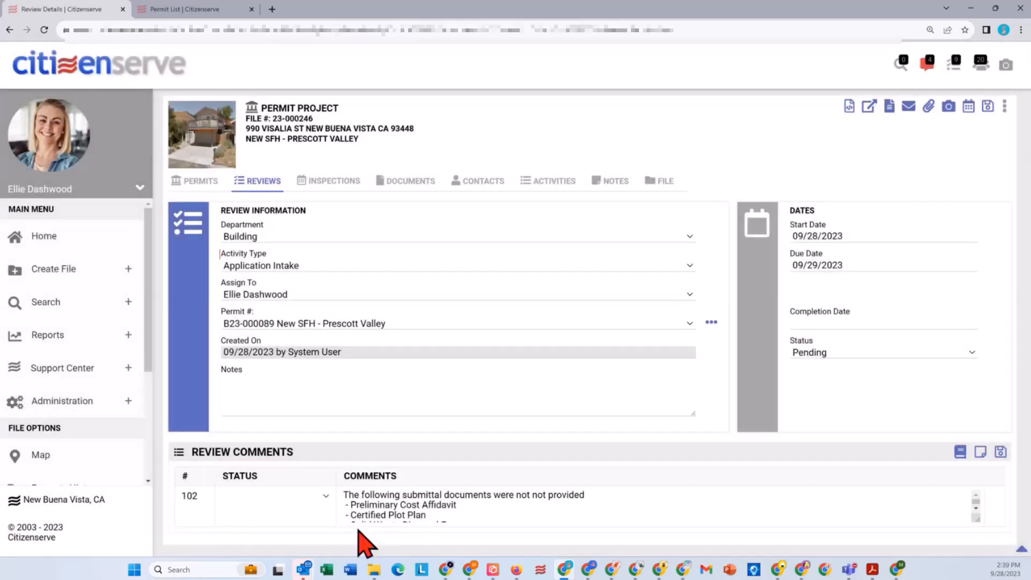
{"action": "left_click", "coordinate": [391, 515]}
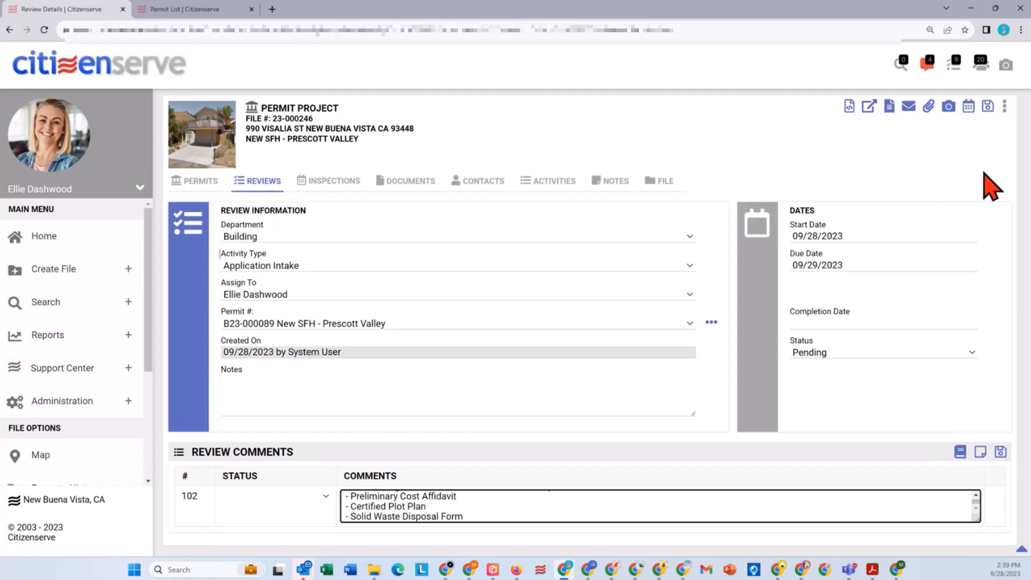
Step: Open Site Plan.pdf for markup and place a Received stamp in the blank upper-left corner of the first page
{"action": "left_click", "coordinate": [849, 108]}
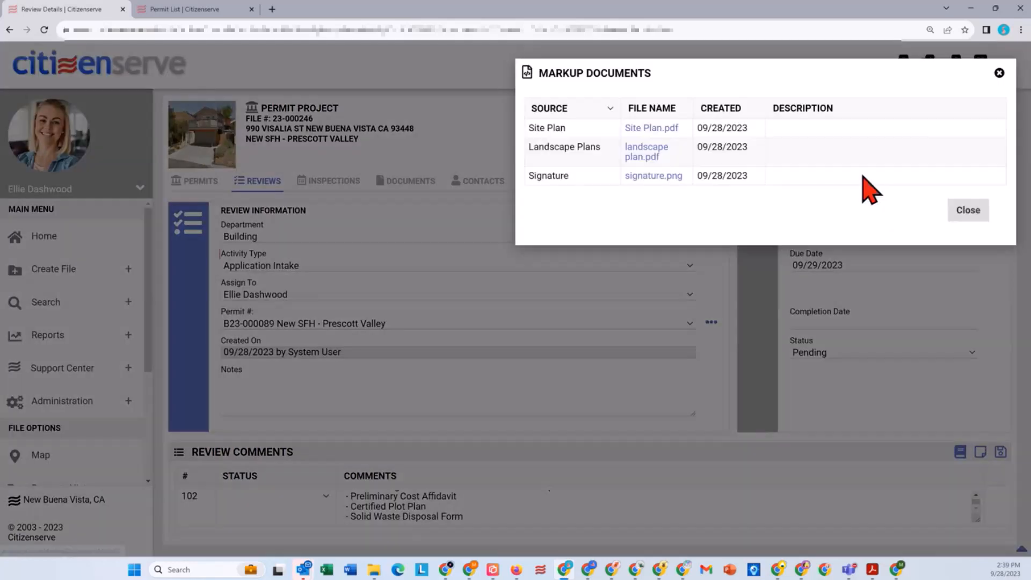
{"action": "left_click", "coordinate": [650, 129]}
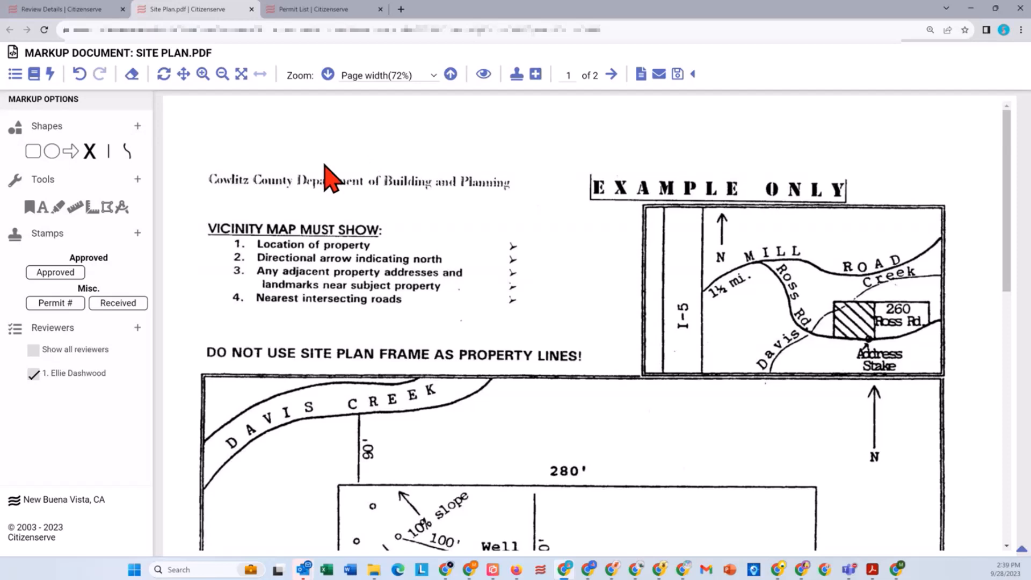
{"action": "left_click_drag", "start_coordinate": [113, 299], "coordinate": [222, 133]}
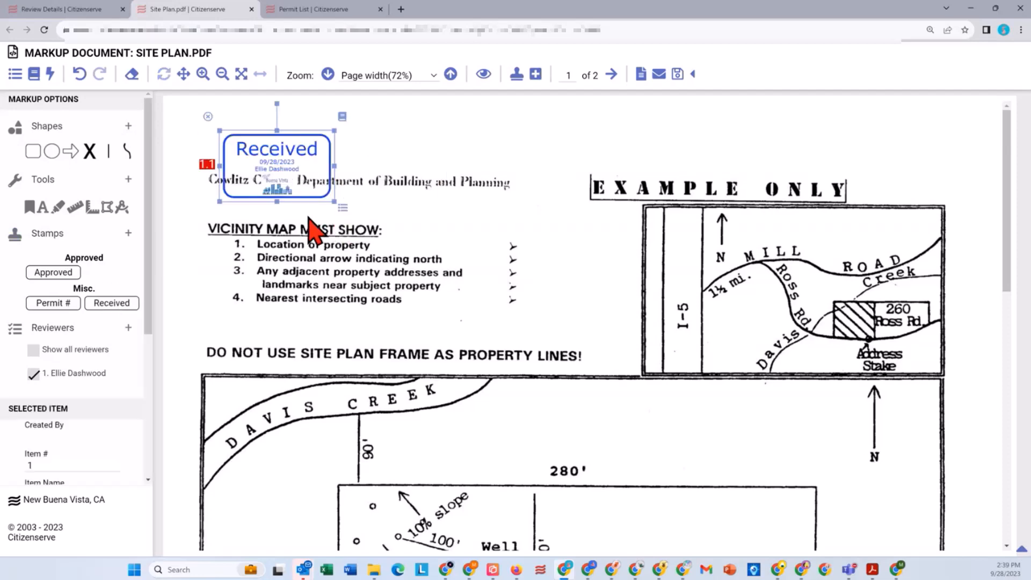
{"action": "left_click_drag", "start_coordinate": [287, 187], "coordinate": [267, 163]}
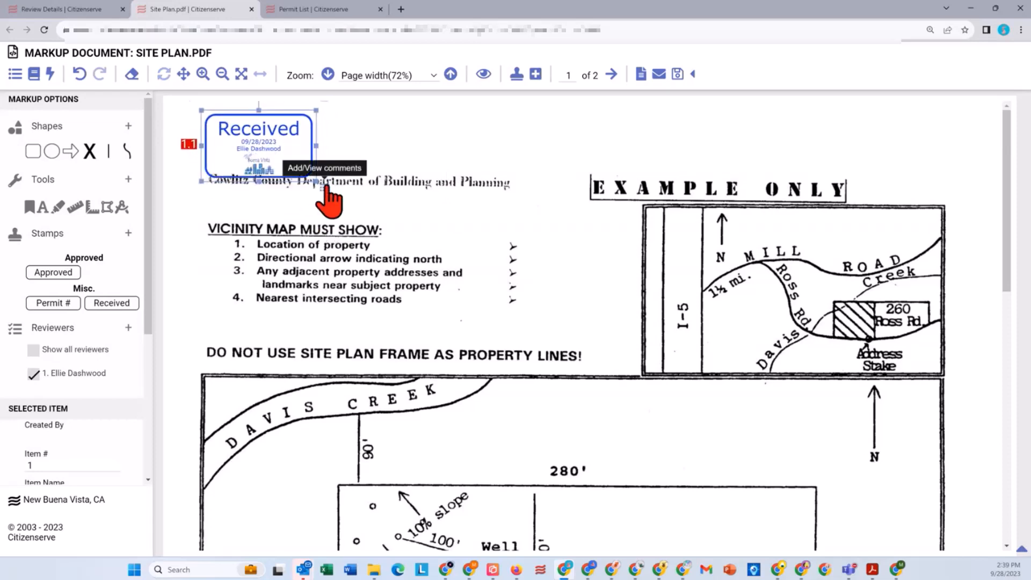
Step: Add and save a comment on the Received stamp stating that the reviewer, identified by first name, "reviewed on Thursday pm."
{"action": "left_click", "coordinate": [325, 185]}
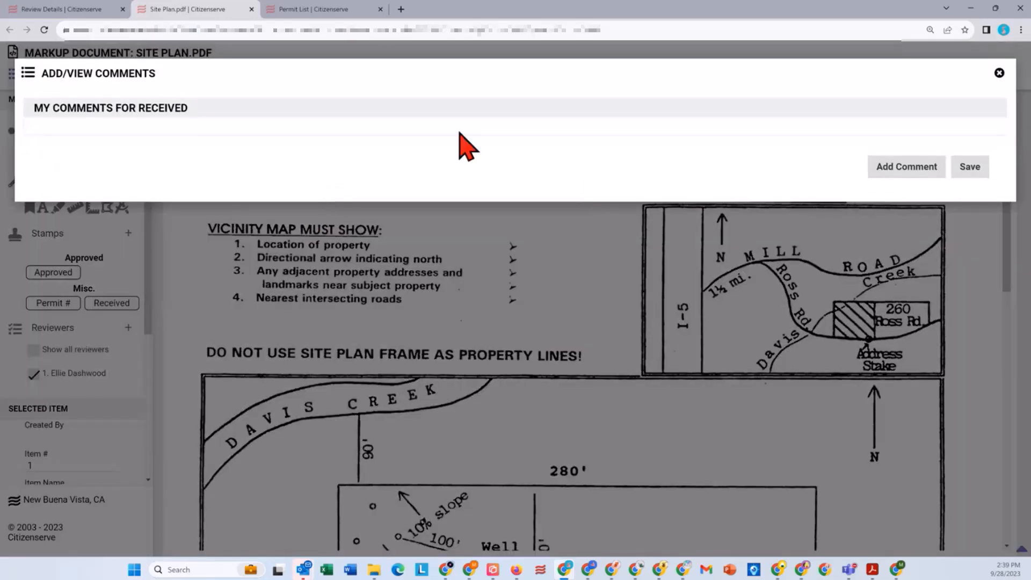
{"action": "left_click", "coordinate": [902, 170]}
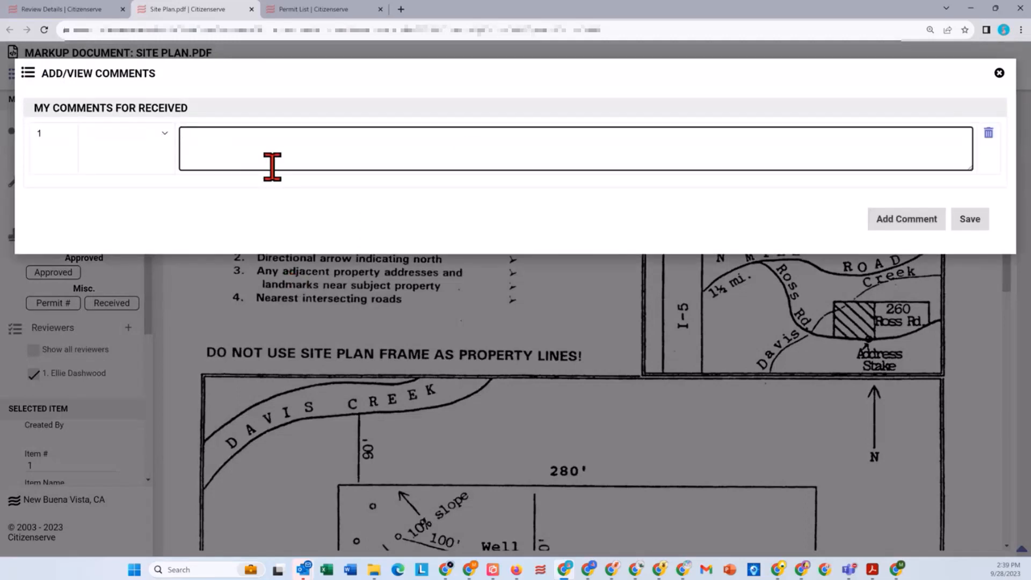
{"action": "type", "text": "Ellie reviewed on Thursday "}
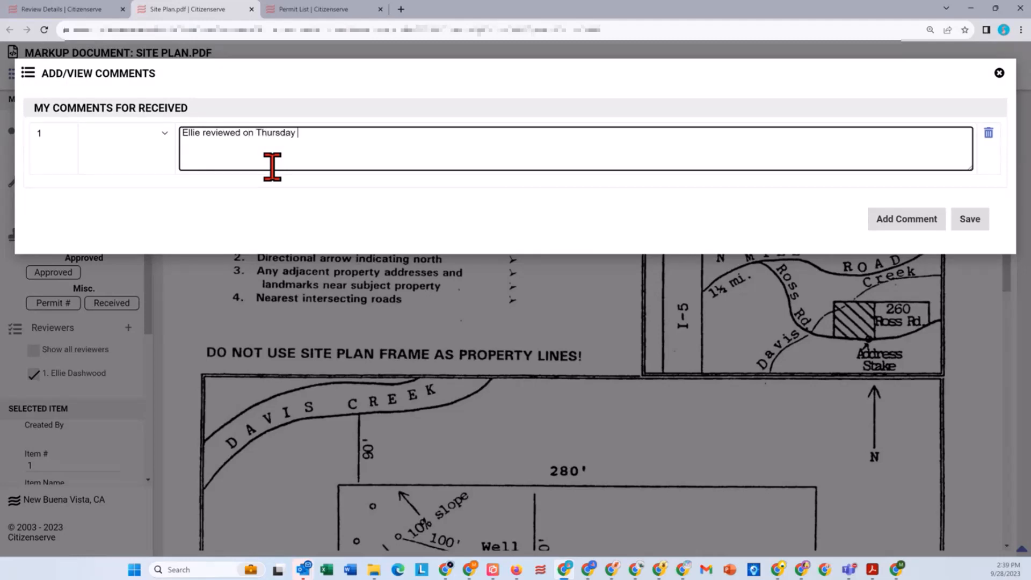
{"action": "type", "text": "pm."}
{"action": "left_click", "coordinate": [967, 219]}
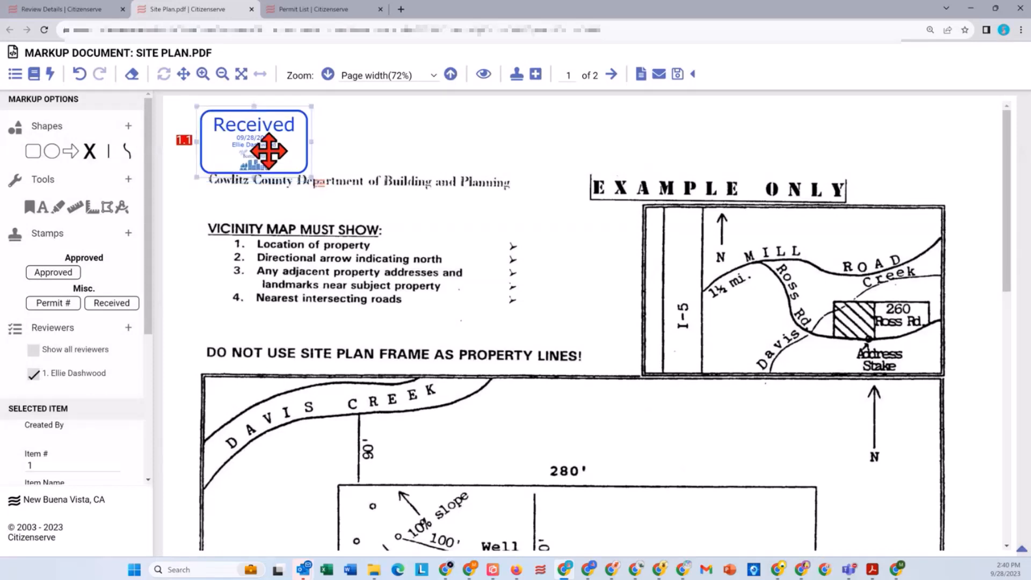
Step: Calibrate the site plan's scale by marking the lot's upper boundary line and setting its length to 280 feet
{"action": "scroll", "coordinate": [346, 255], "scroll_direction": "down", "scroll_amount": 5}
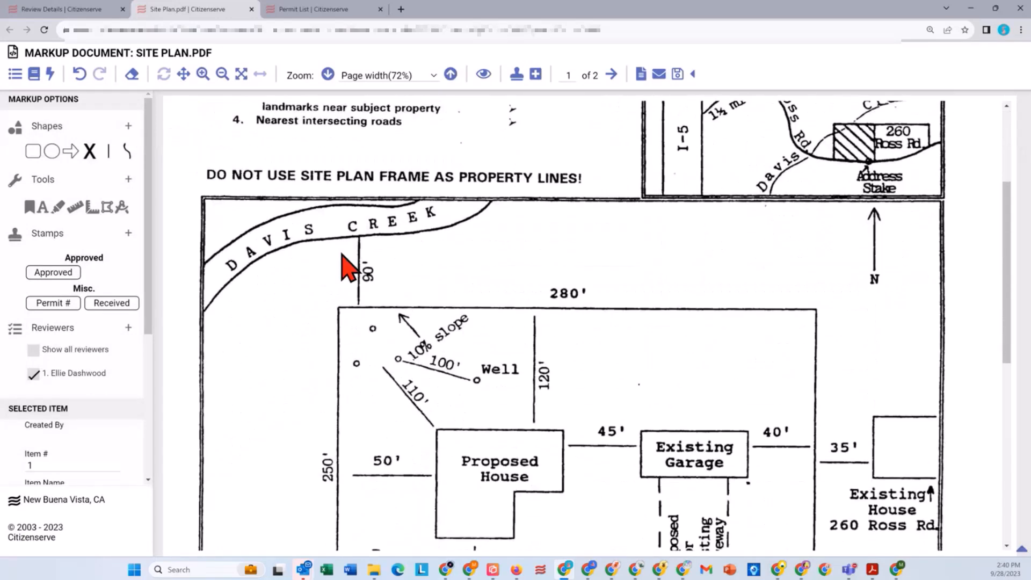
{"action": "scroll", "coordinate": [347, 268], "scroll_direction": "down", "scroll_amount": 1}
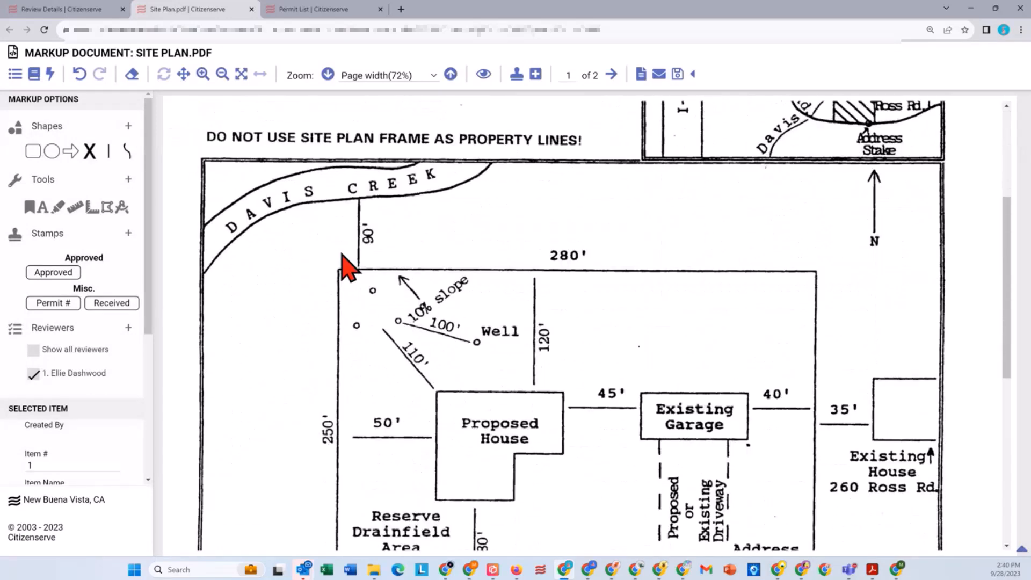
{"action": "left_click", "coordinate": [122, 208]}
{"action": "left_click_drag", "start_coordinate": [337, 269], "coordinate": [816, 272]}
{"action": "type", "text": "280"}
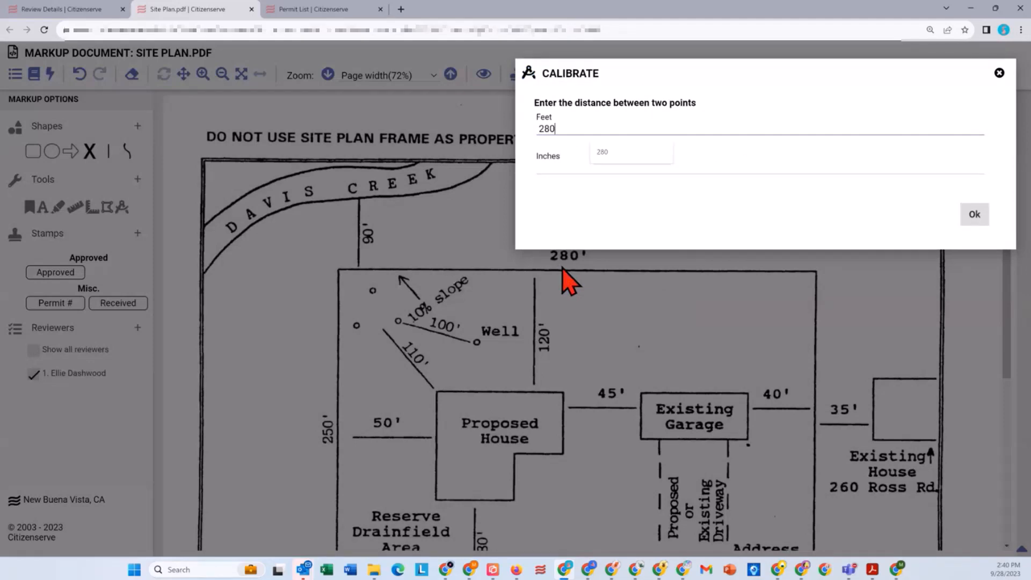
{"action": "left_click", "coordinate": [975, 214]}
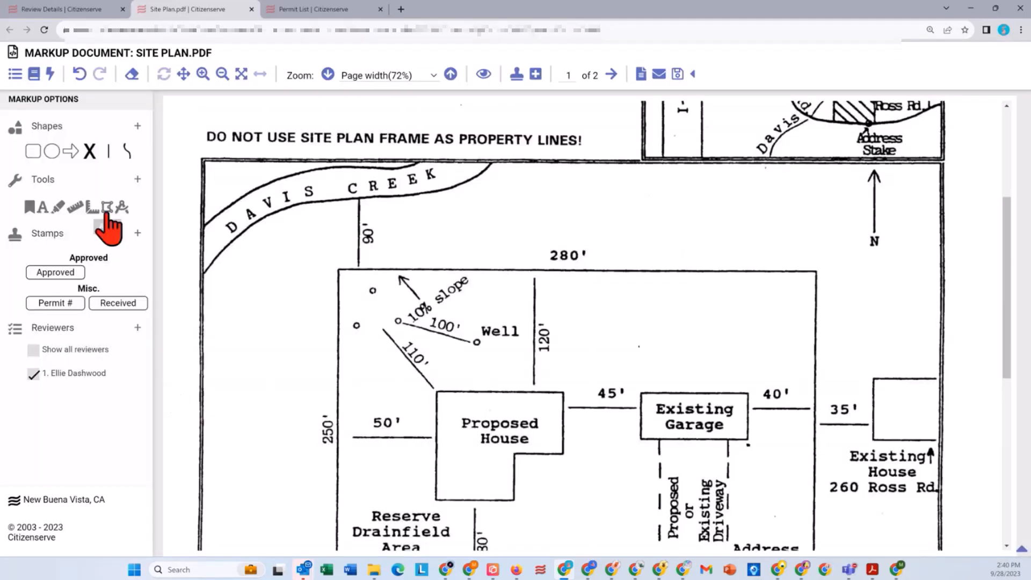
Step: Trace the Proposed House's outline as an area measurement and set its outline thickness to 10 px
{"action": "left_click", "coordinate": [106, 207]}
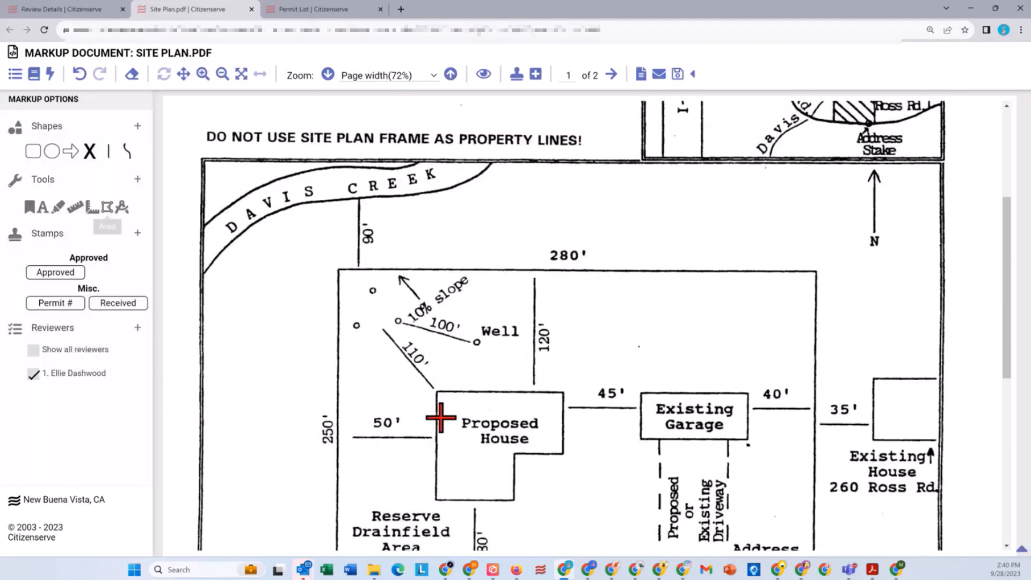
{"action": "left_click", "coordinate": [438, 391]}
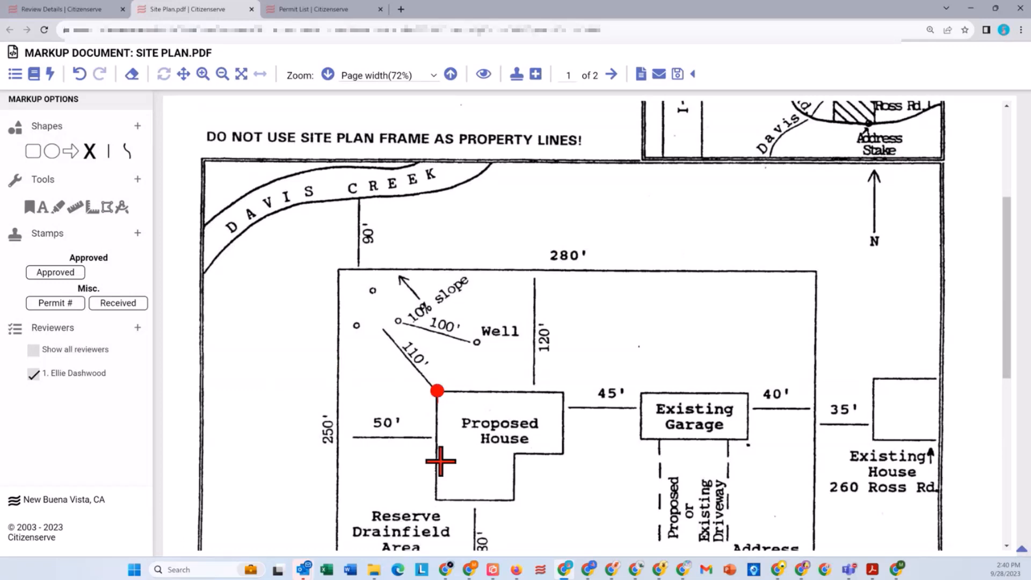
{"action": "left_click", "coordinate": [437, 501]}
{"action": "left_click", "coordinate": [515, 501]}
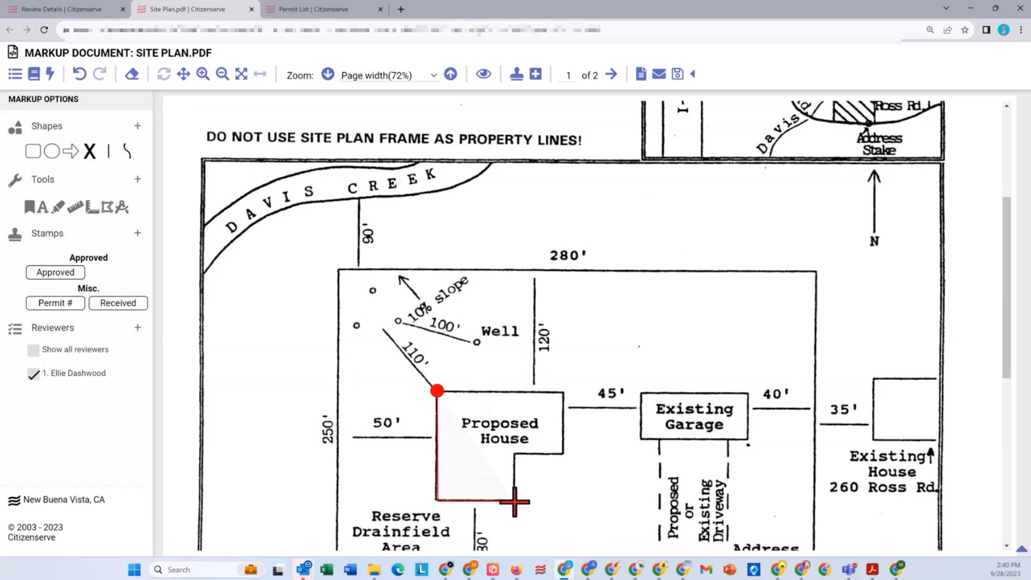
{"action": "left_click", "coordinate": [515, 453]}
{"action": "left_click", "coordinate": [562, 452]}
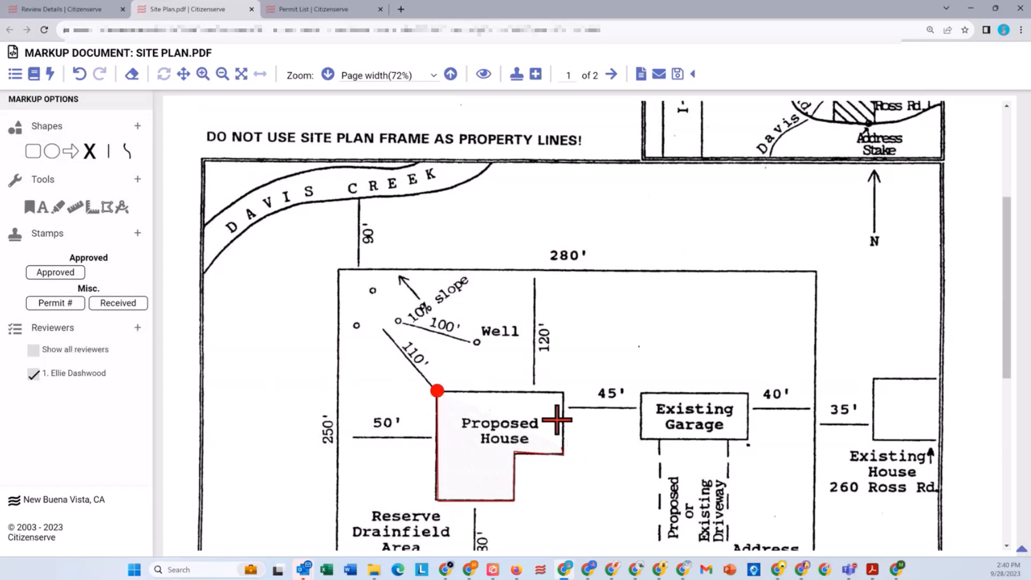
{"action": "left_click", "coordinate": [563, 391]}
{"action": "left_click", "coordinate": [439, 391]}
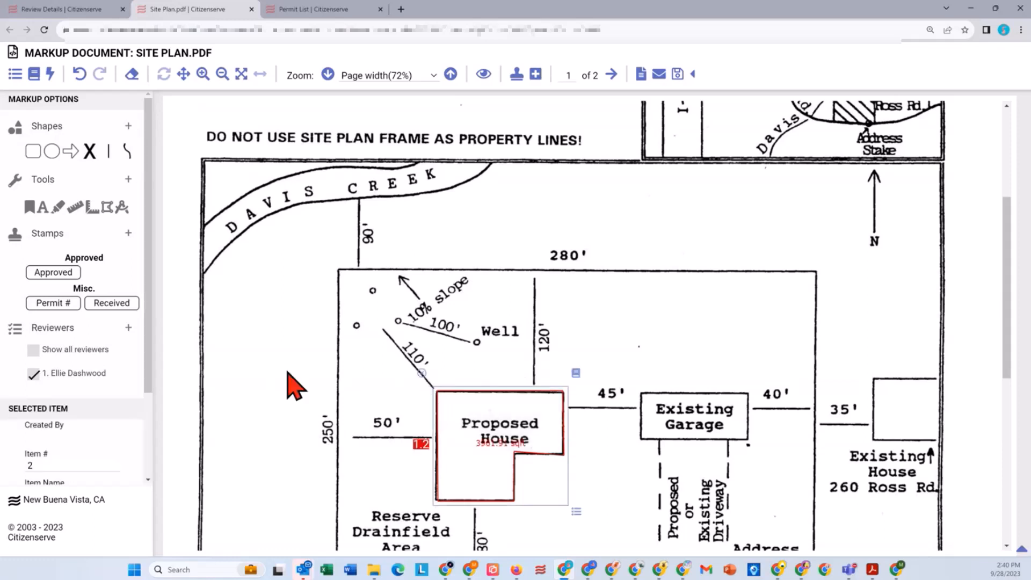
{"action": "scroll", "coordinate": [80, 373], "scroll_direction": "down", "scroll_amount": 2}
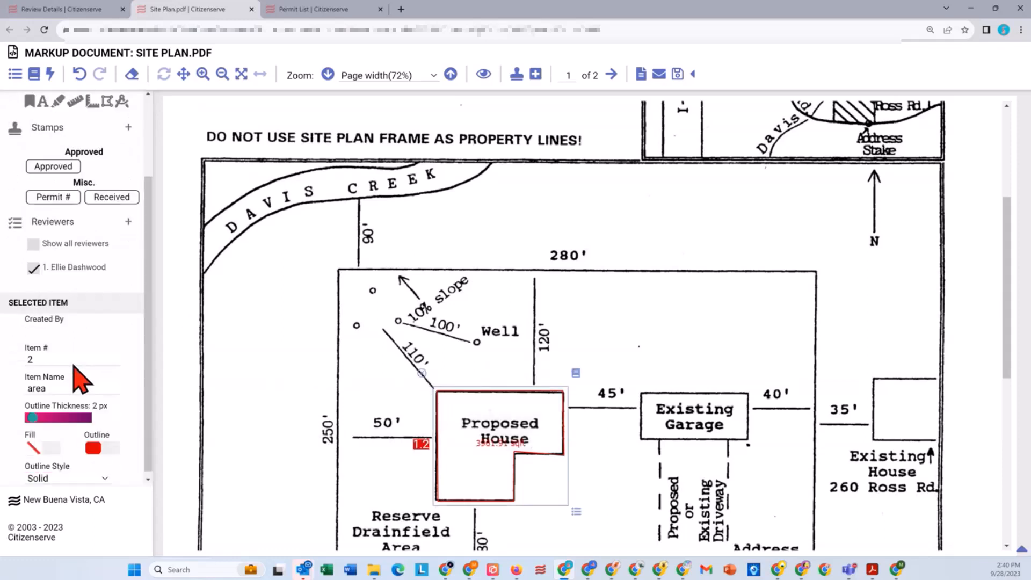
{"action": "left_click_drag", "start_coordinate": [32, 412], "coordinate": [67, 414]}
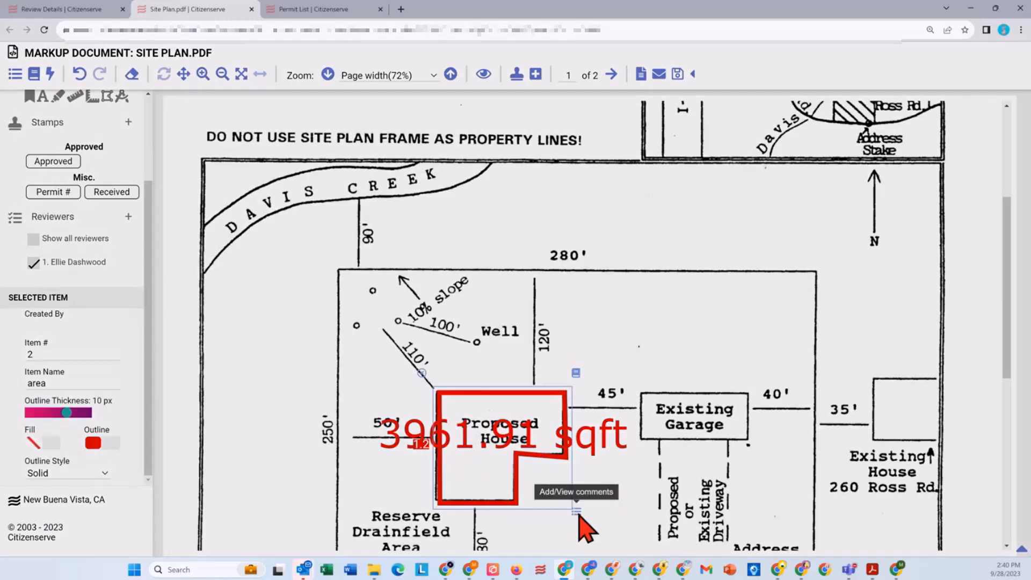
Step: Add a comment to the Proposed House's area measurement with the status Standing Condition
{"action": "left_click", "coordinate": [576, 511]}
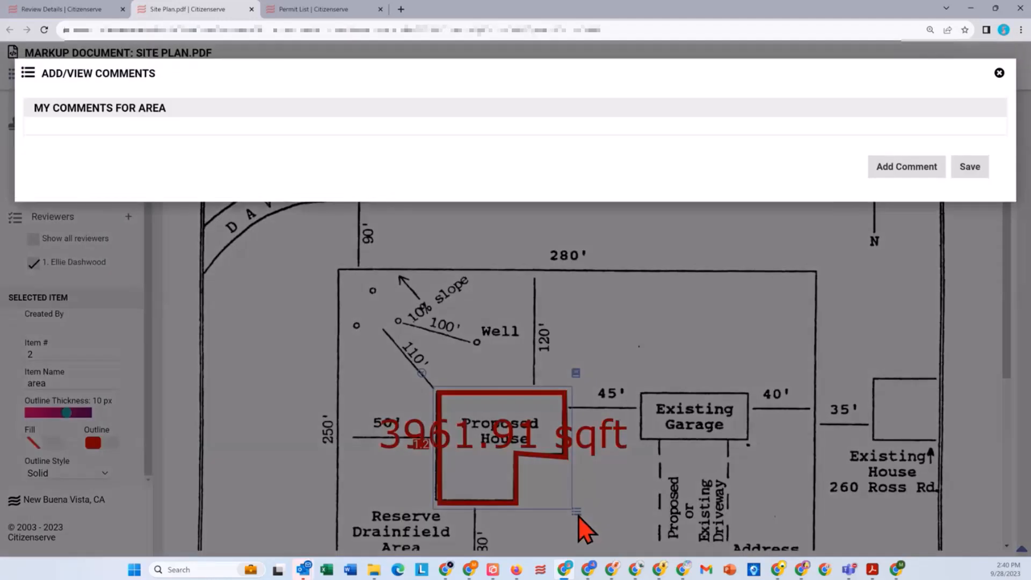
{"action": "left_click", "coordinate": [907, 168]}
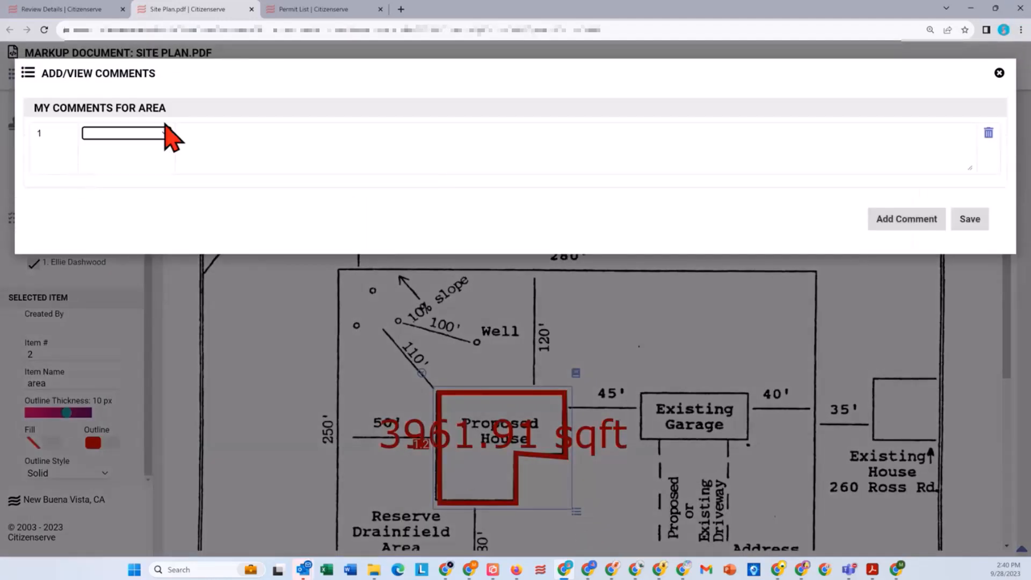
{"action": "left_click", "coordinate": [145, 135]}
{"action": "left_click", "coordinate": [132, 202]}
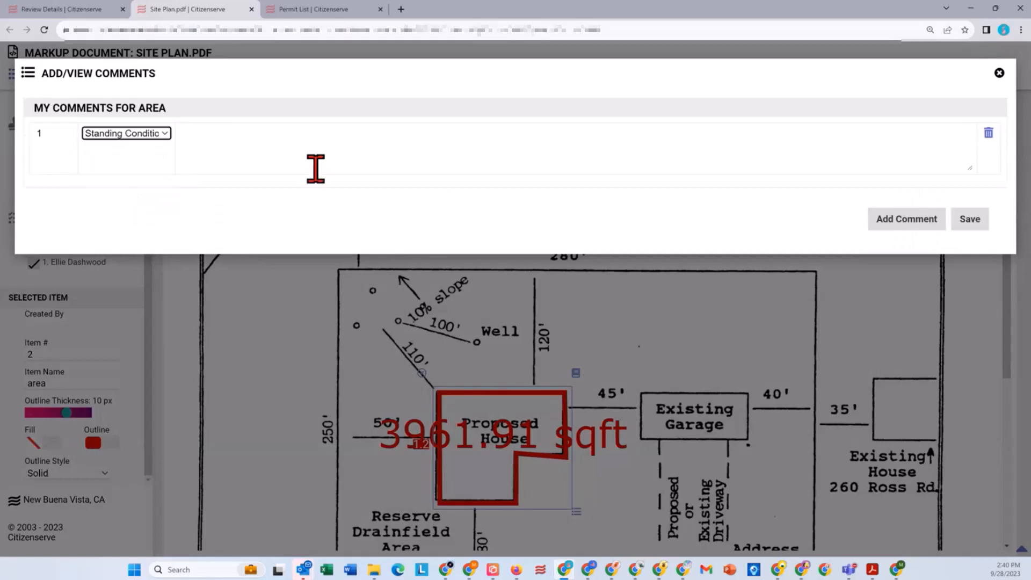
Step: Enter "Sq footage should be 3962" as the area comment's text and save it with the Standing Condition status
{"action": "left_click", "coordinate": [299, 138]}
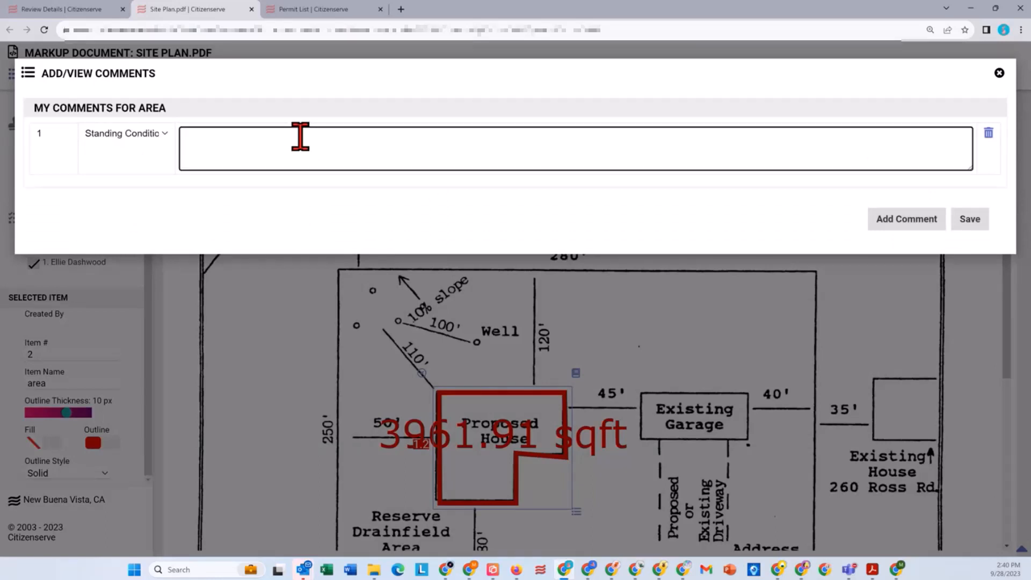
{"action": "type", "text": "Sq"}
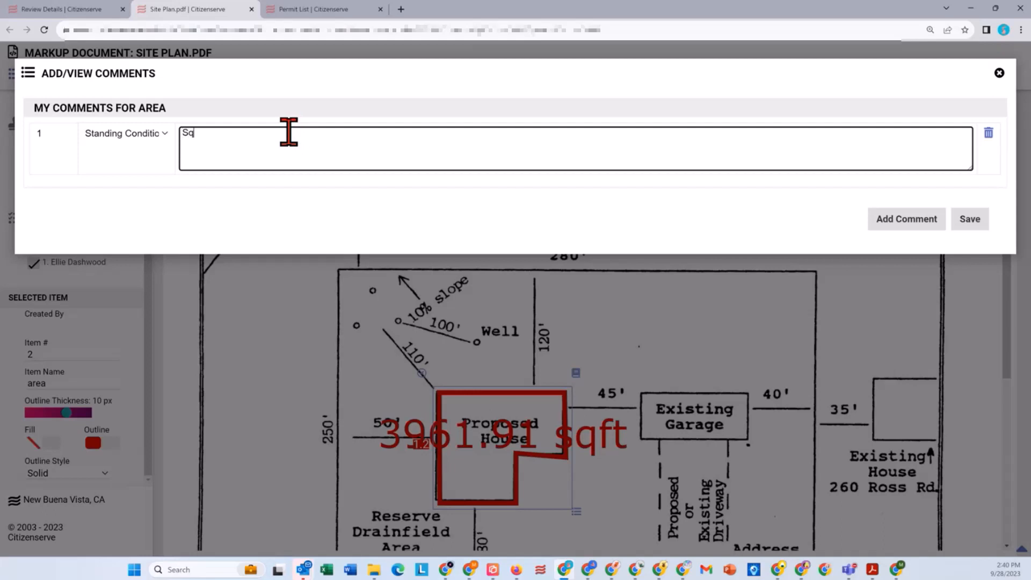
{"action": "type", "text": " footag"}
{"action": "type", "text": "e should be "}
{"action": "type", "text": "9"}
{"action": "type", "text": "39"}
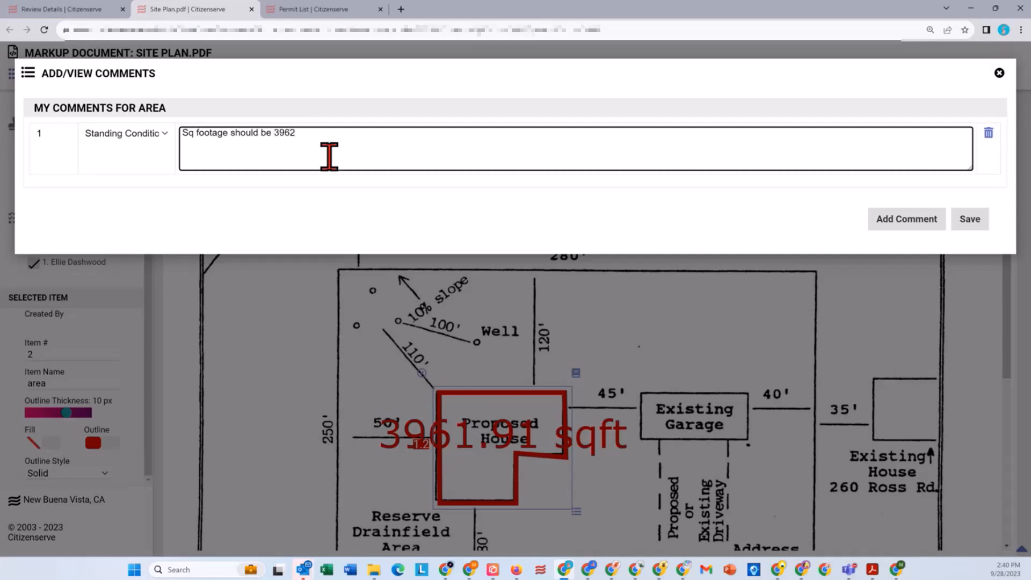
{"action": "left_click", "coordinate": [142, 138]}
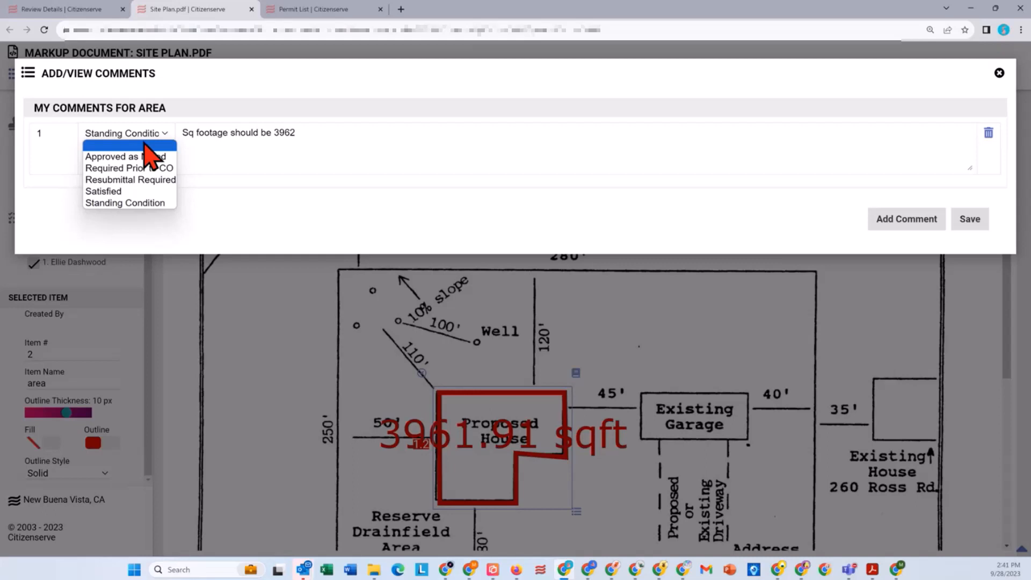
{"action": "left_click", "coordinate": [123, 203]}
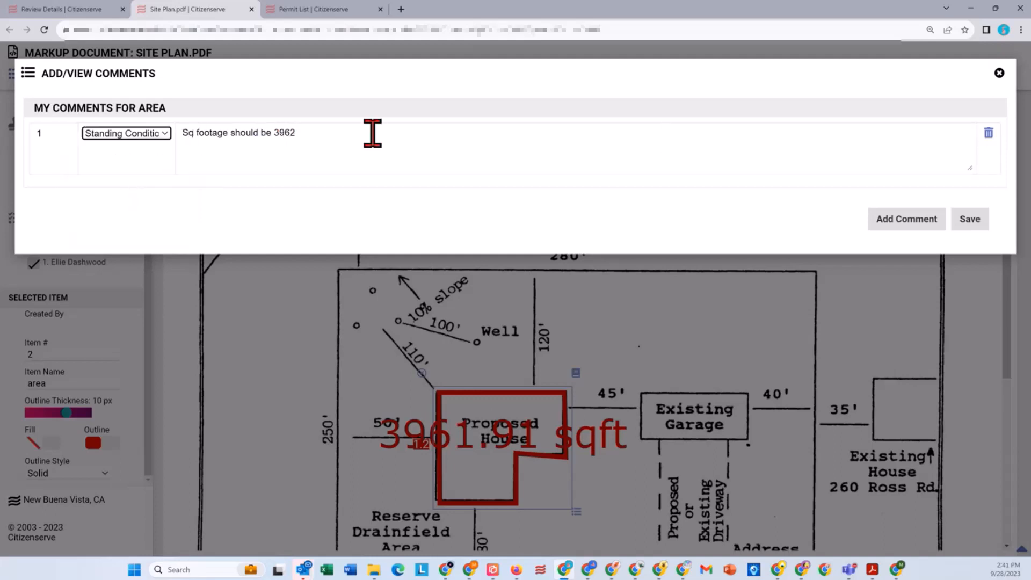
{"action": "left_click", "coordinate": [975, 227]}
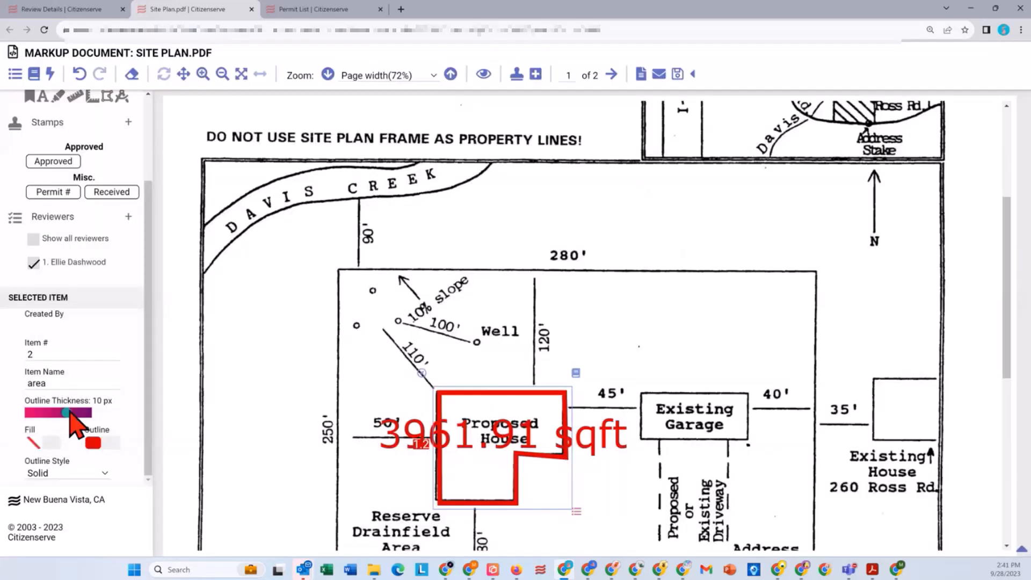
Step: Set the area measurement's outline thickness to 3 px and finish the Site Plan.pdf markup
{"action": "left_click_drag", "start_coordinate": [67, 412], "coordinate": [44, 414]}
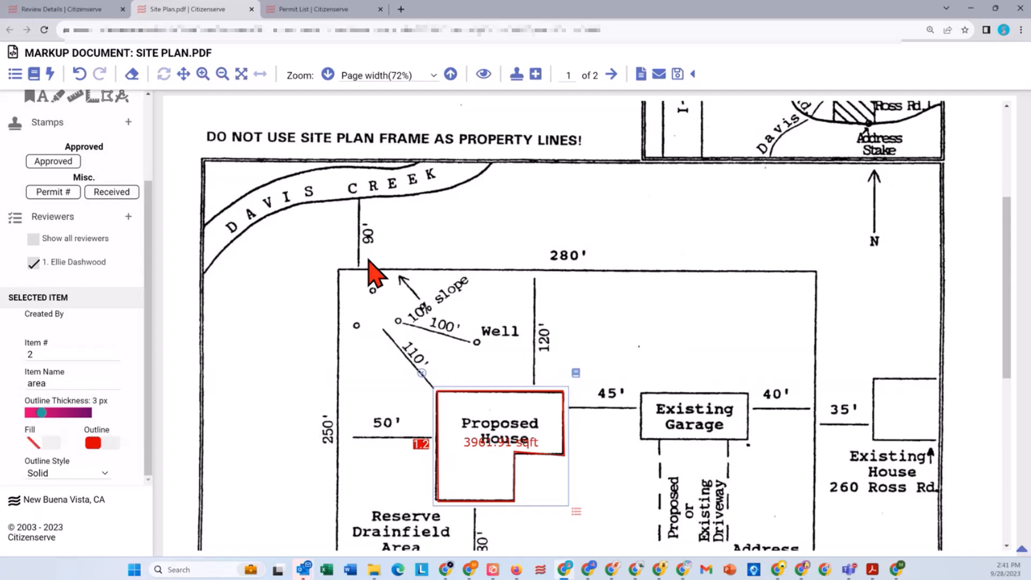
{"action": "left_click", "coordinate": [694, 75]}
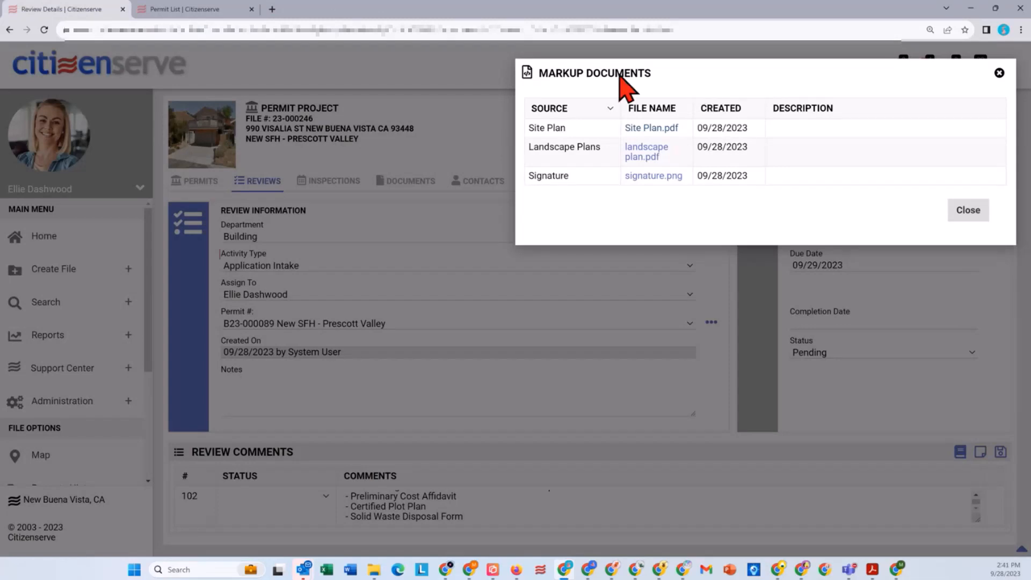
Step: Reopen Site Plan.pdf for markup and move the area measurement slightly down and left of the Proposed House outline
{"action": "left_click", "coordinate": [662, 130]}
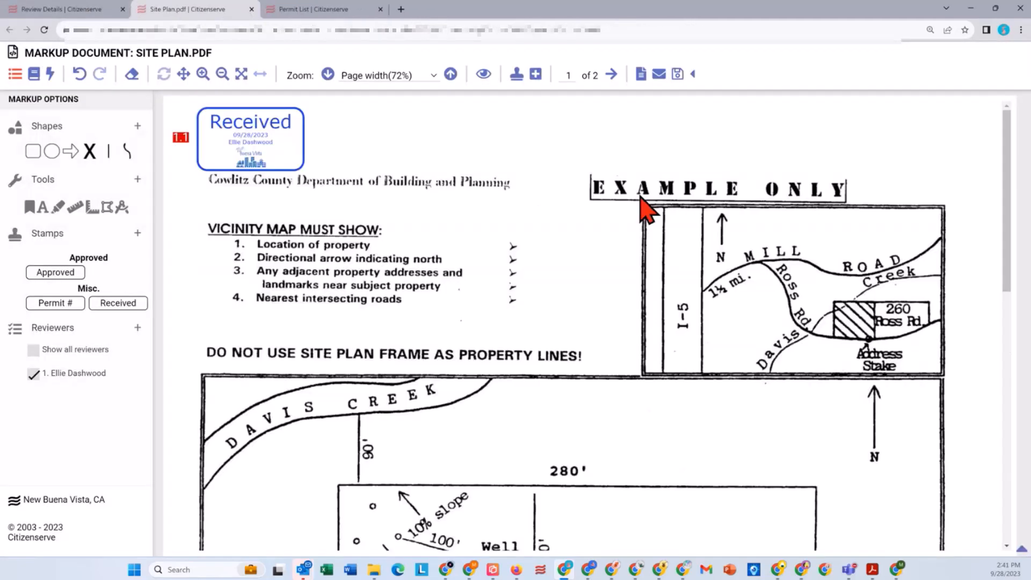
{"action": "scroll", "coordinate": [477, 231], "scroll_direction": "down", "scroll_amount": 5}
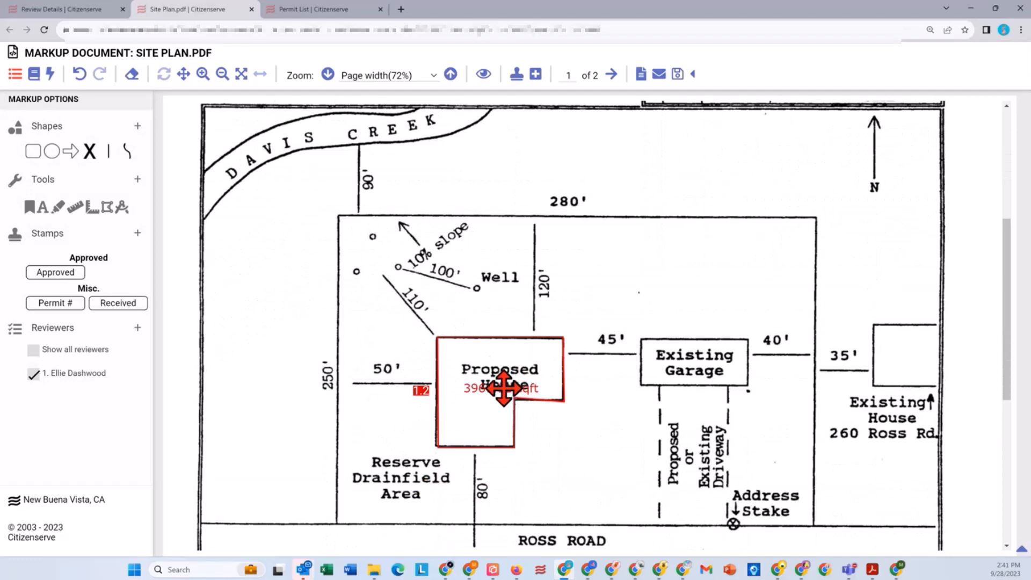
{"action": "left_click_drag", "start_coordinate": [503, 387], "coordinate": [474, 428]}
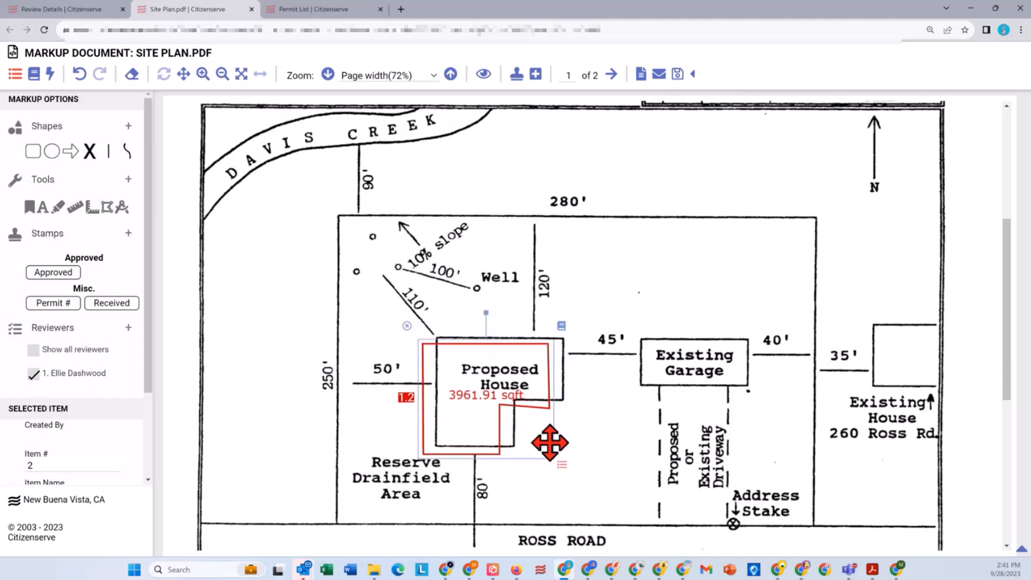
{"action": "left_click", "coordinate": [595, 414]}
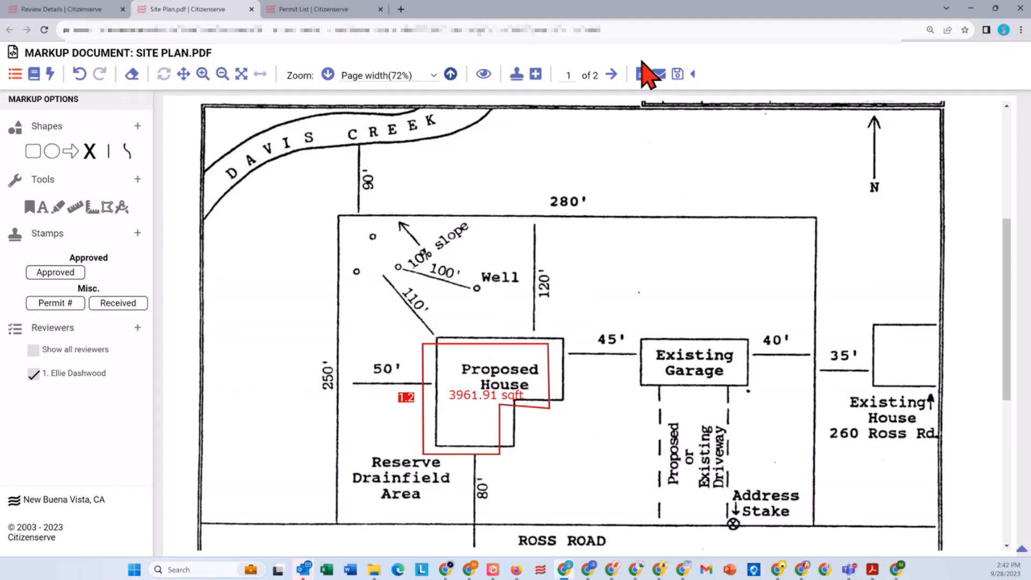
Step: Finish the Site Plan.pdf markup, return to the Application Intake review and save its review comments
{"action": "left_click", "coordinate": [691, 76]}
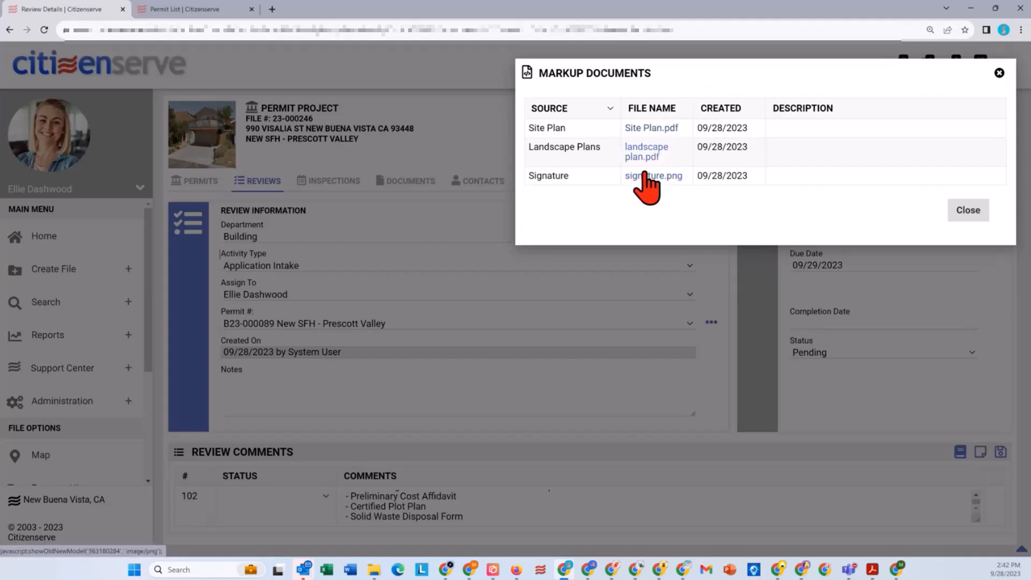
{"action": "left_click", "coordinate": [969, 210]}
{"action": "scroll", "coordinate": [451, 396], "scroll_direction": "down", "scroll_amount": 2}
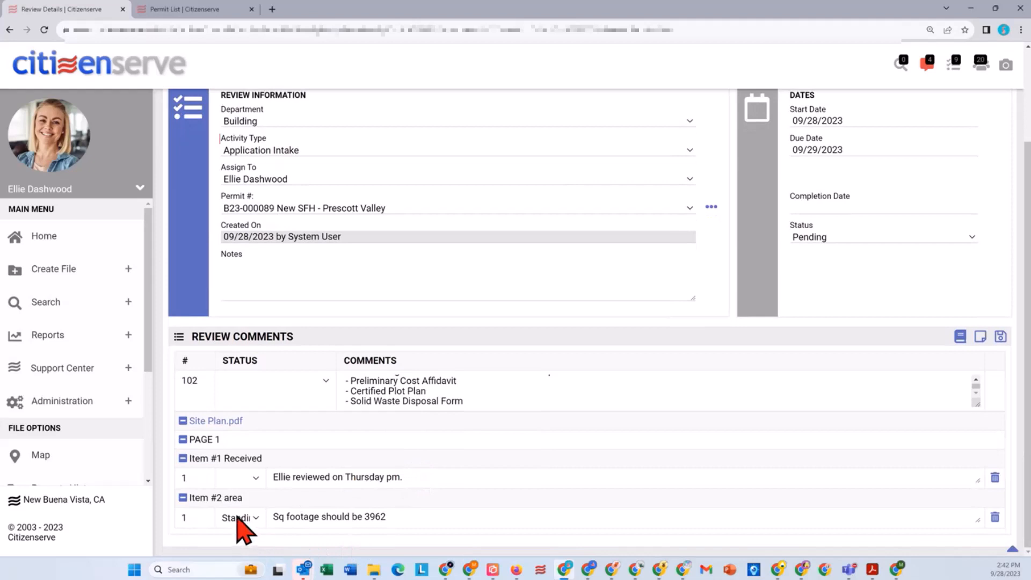
{"action": "left_click", "coordinate": [1001, 336]}
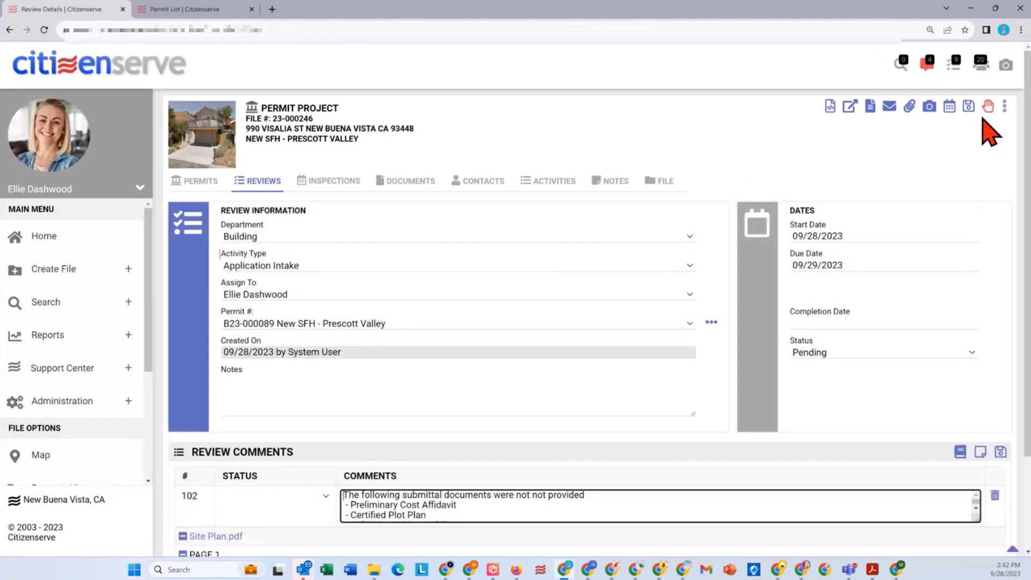
Step: Examine the conditions recorded for the permit project's property, leaving them as they are
{"action": "left_click", "coordinate": [988, 107]}
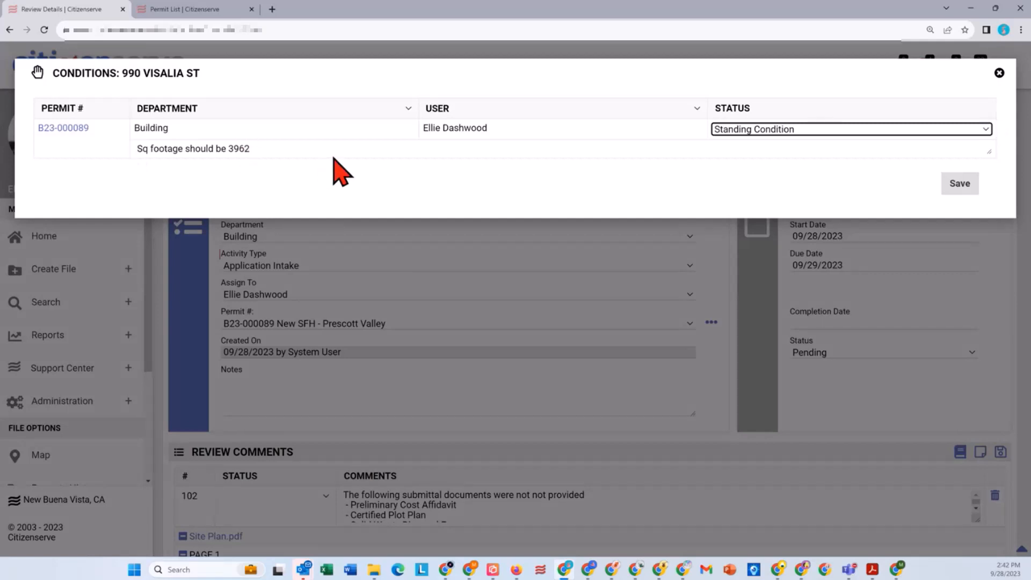
{"action": "left_click", "coordinate": [999, 73]}
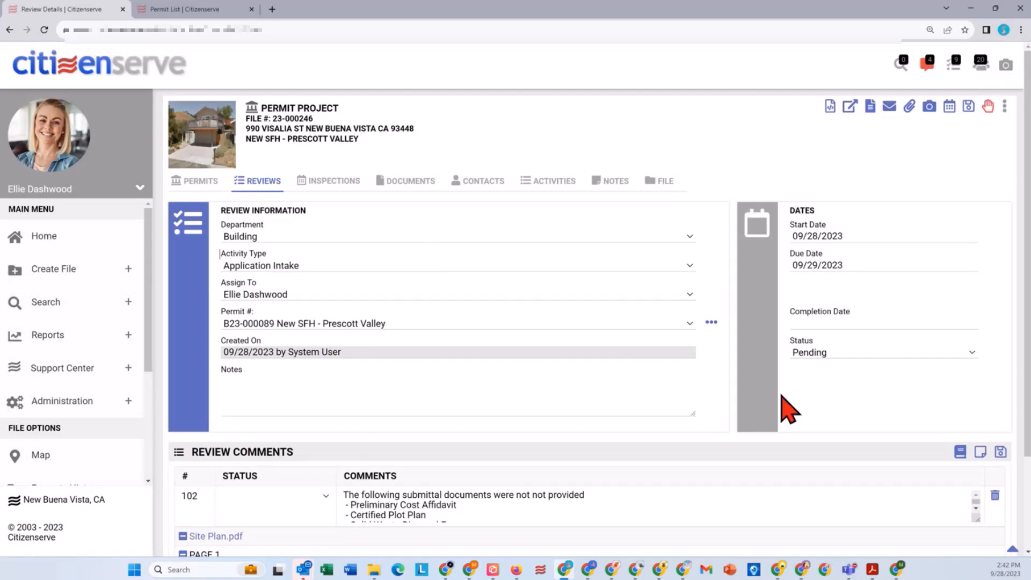
Step: Start an e-mail from the review using the Incomplete Applications template, addressed to the Franklin Construction contractor contact
{"action": "left_click", "coordinate": [825, 353]}
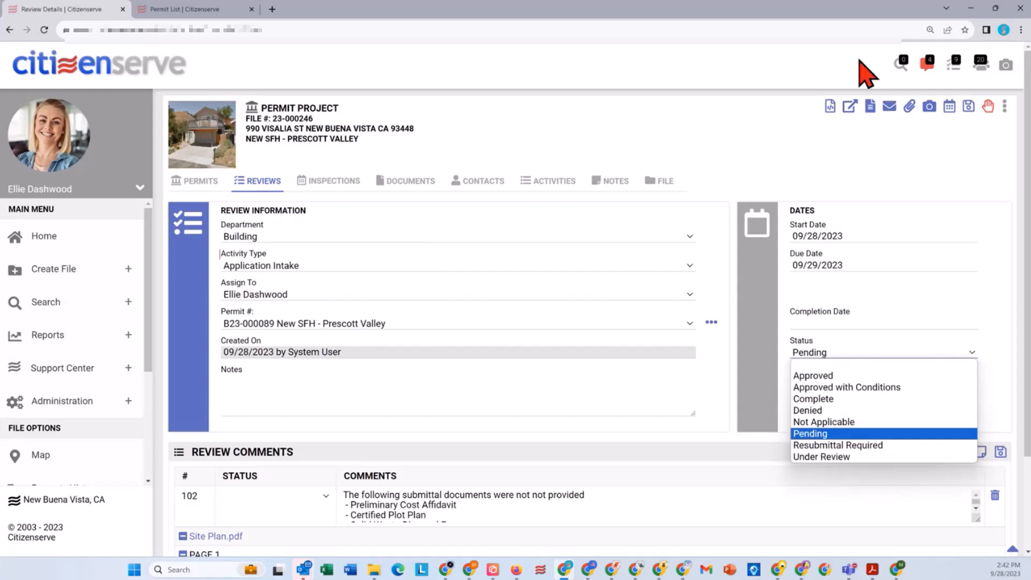
{"action": "left_click", "coordinate": [891, 107]}
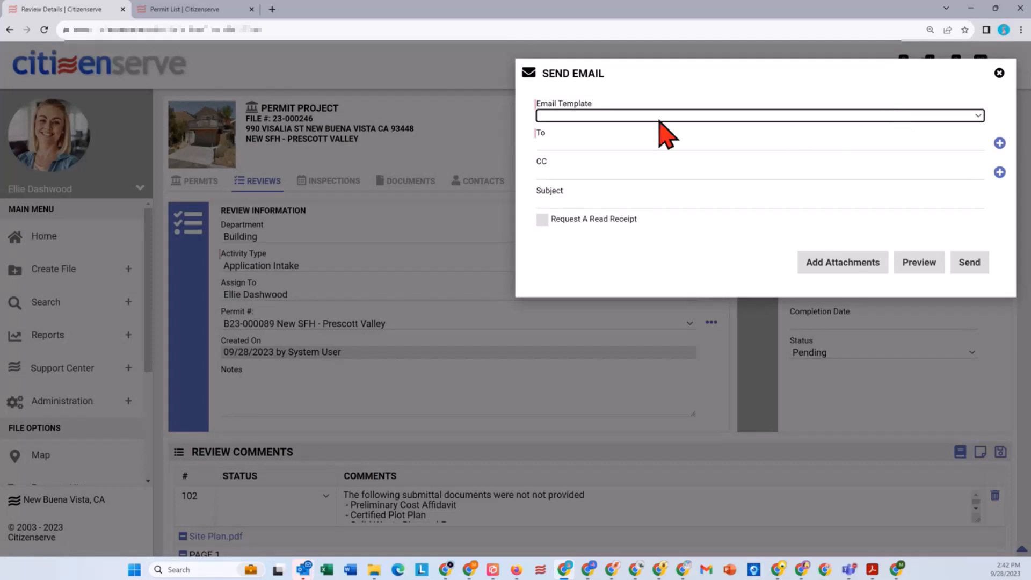
{"action": "left_click", "coordinate": [642, 116]}
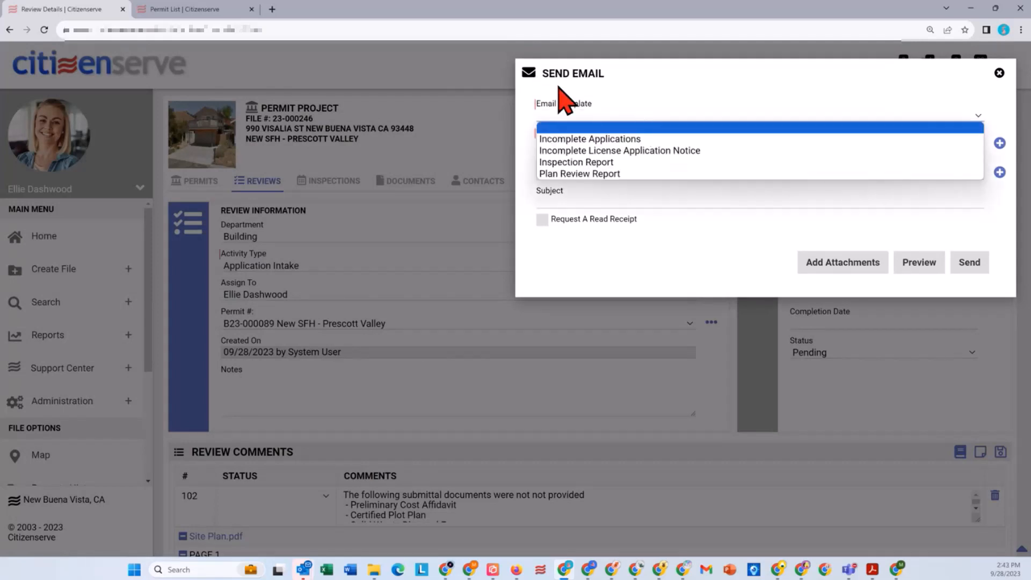
{"action": "left_click", "coordinate": [611, 139]}
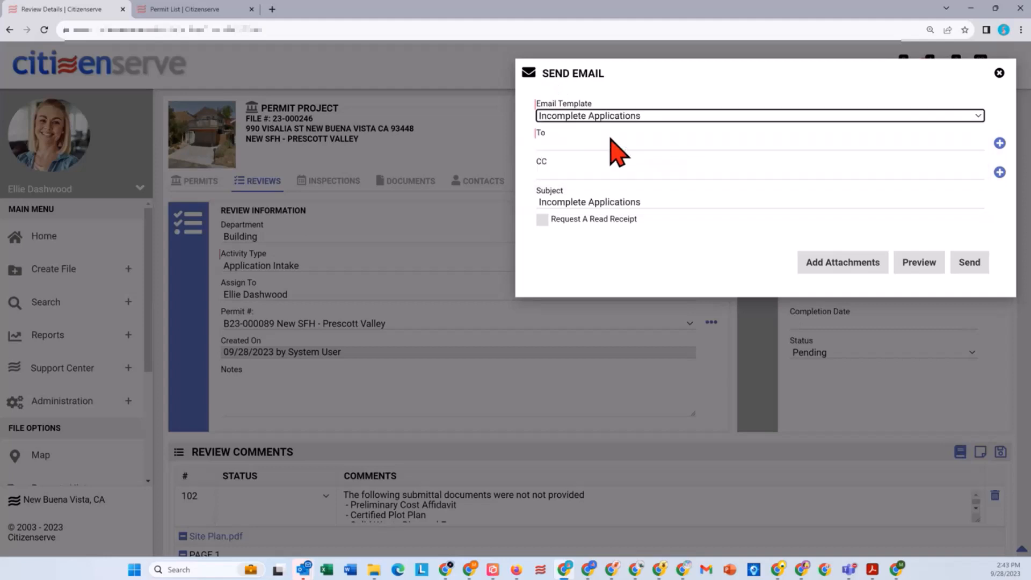
{"action": "left_click", "coordinate": [999, 143]}
{"action": "left_click", "coordinate": [572, 126]}
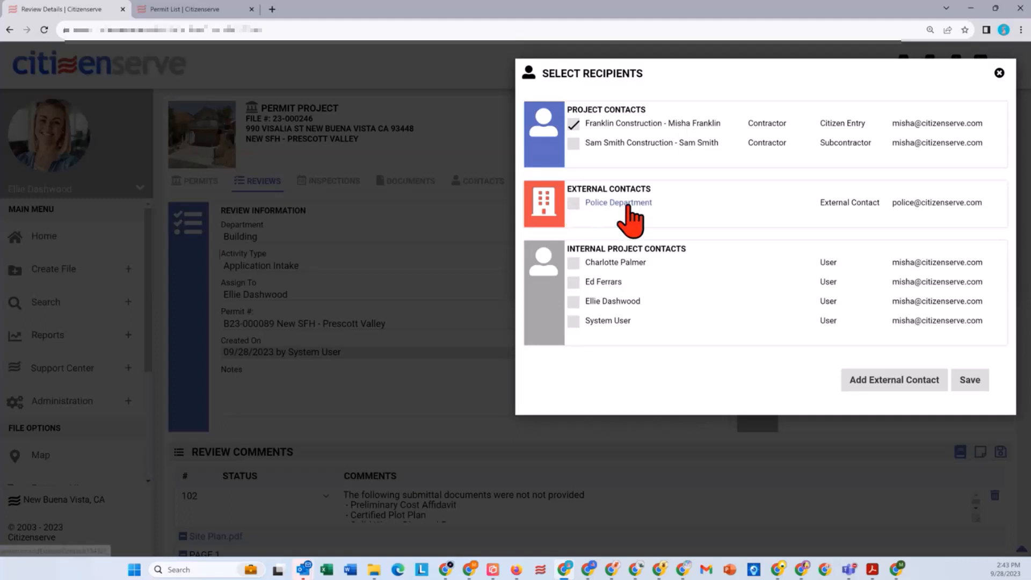
{"action": "left_click", "coordinate": [985, 385]}
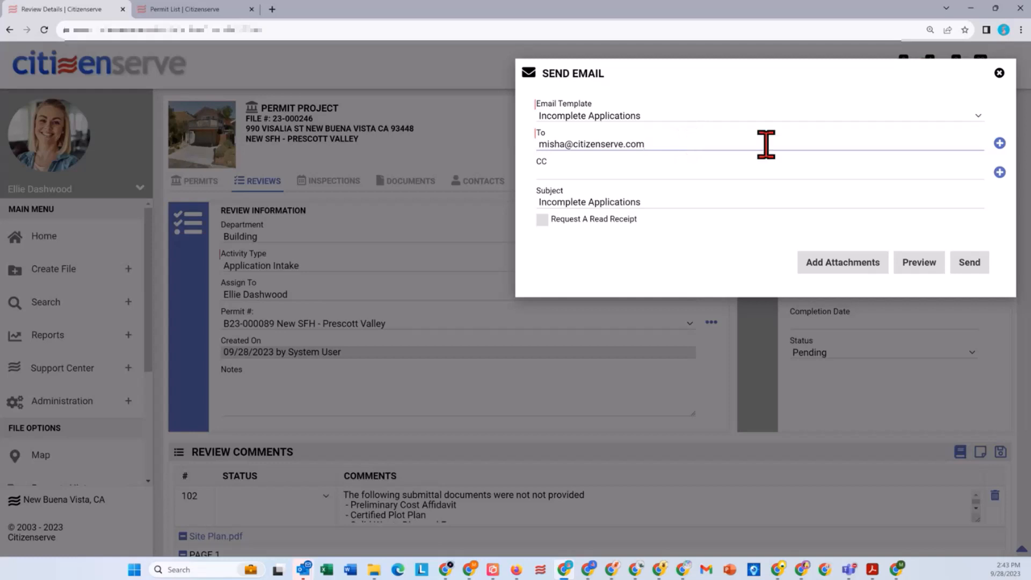
Step: Preview the Incomplete Applications e-mail, check its missing-document and Site Plan.pdf comments, and send it
{"action": "left_click", "coordinate": [914, 267]}
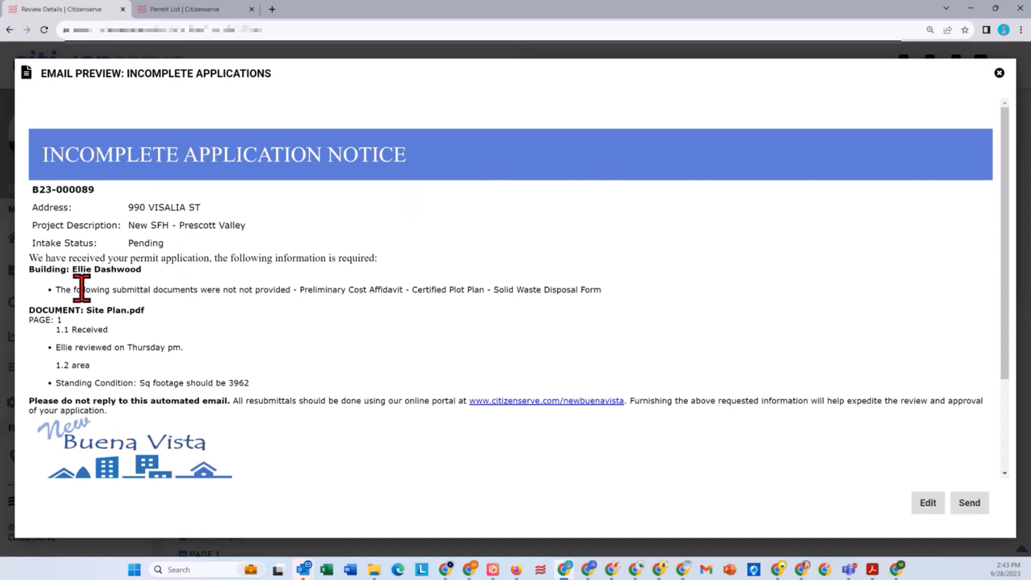
{"action": "left_click_drag", "start_coordinate": [82, 288], "coordinate": [525, 288]}
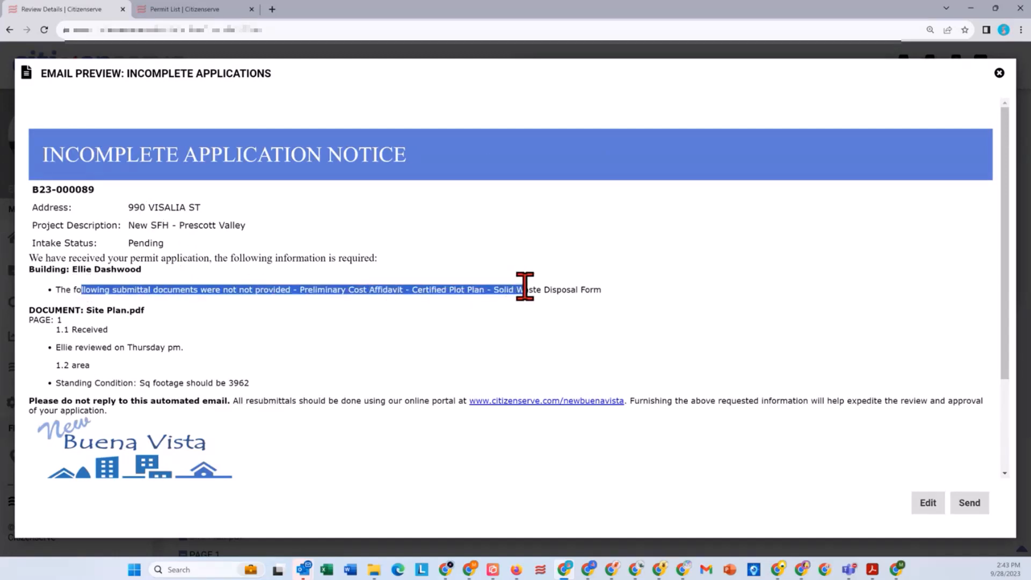
{"action": "left_click_drag", "start_coordinate": [76, 329], "coordinate": [153, 381]}
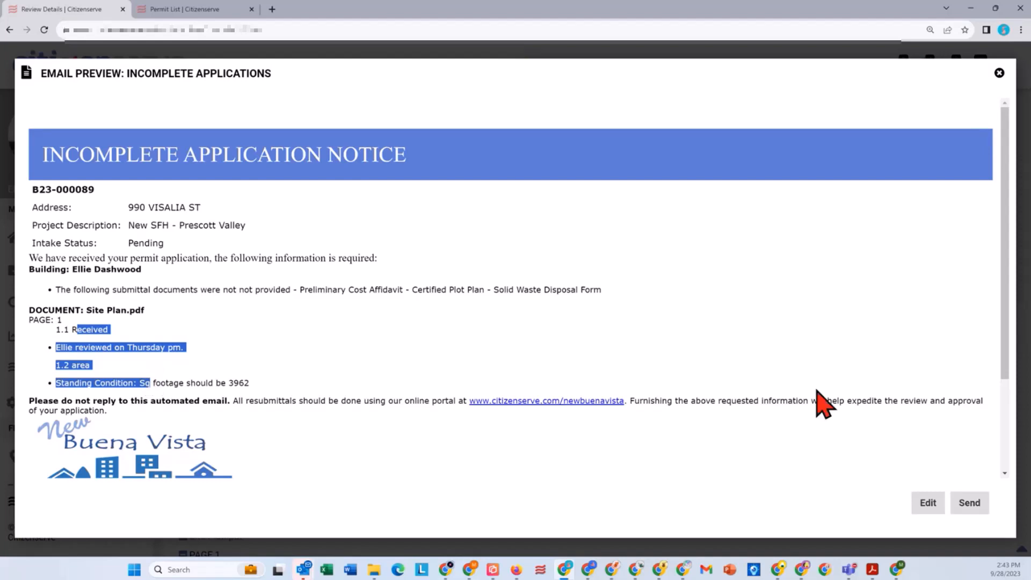
{"action": "left_click", "coordinate": [970, 502]}
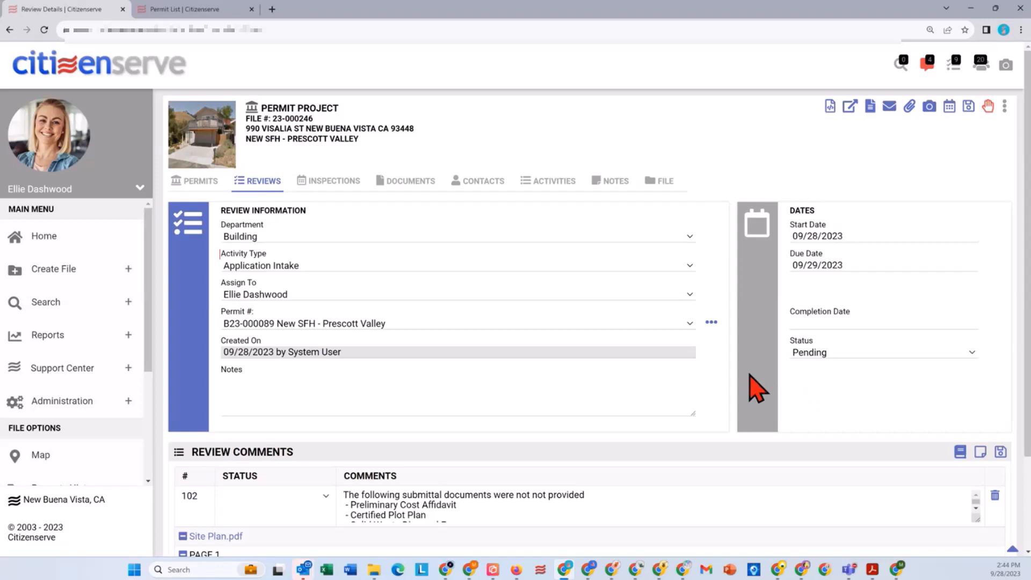
Step: Set the status of the review comment about submittal documents not provided to Satisfied
{"action": "left_click", "coordinate": [326, 498]}
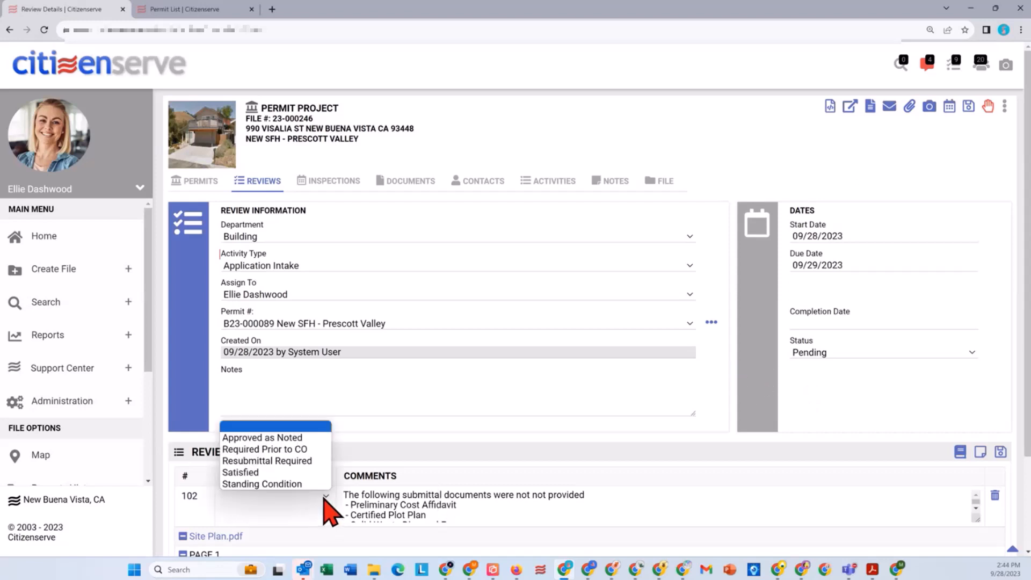
{"action": "left_click", "coordinate": [252, 473]}
{"action": "scroll", "coordinate": [604, 500], "scroll_direction": "down", "scroll_amount": 2}
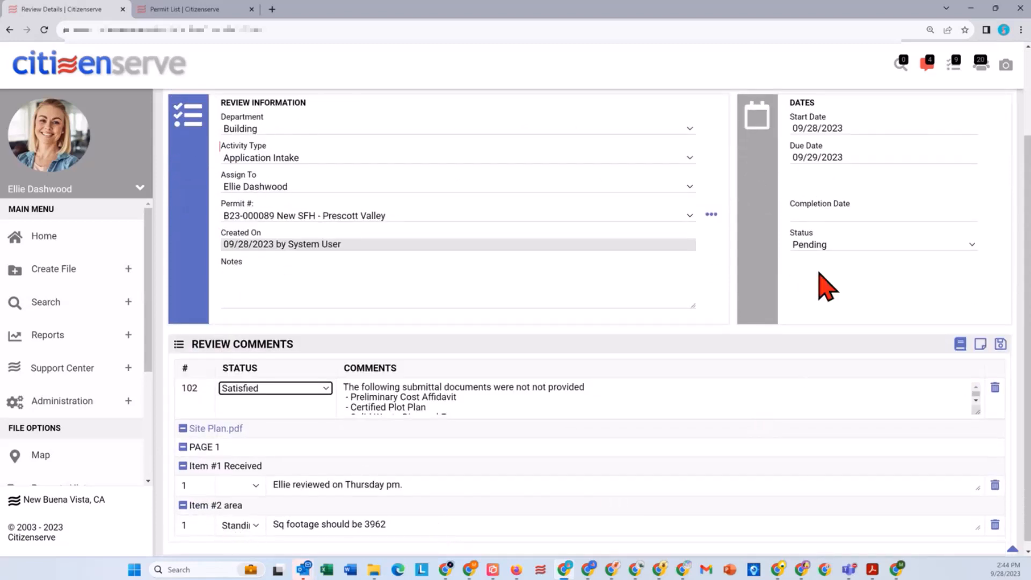
Step: Set the Application Intake review's status to Approved with Conditions and save the review
{"action": "left_click", "coordinate": [821, 246]}
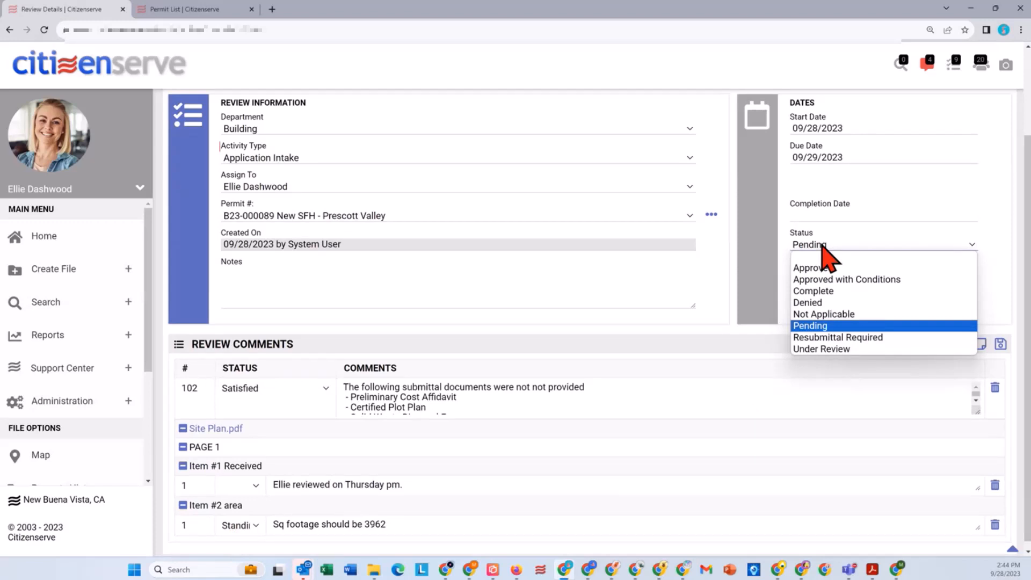
{"action": "left_click", "coordinate": [844, 279]}
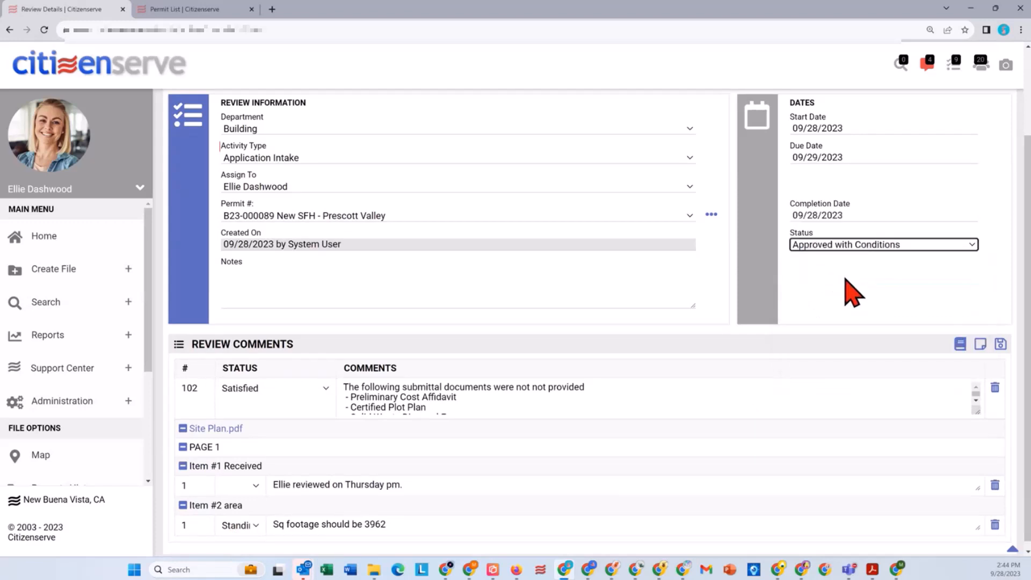
{"action": "left_click", "coordinate": [870, 247]}
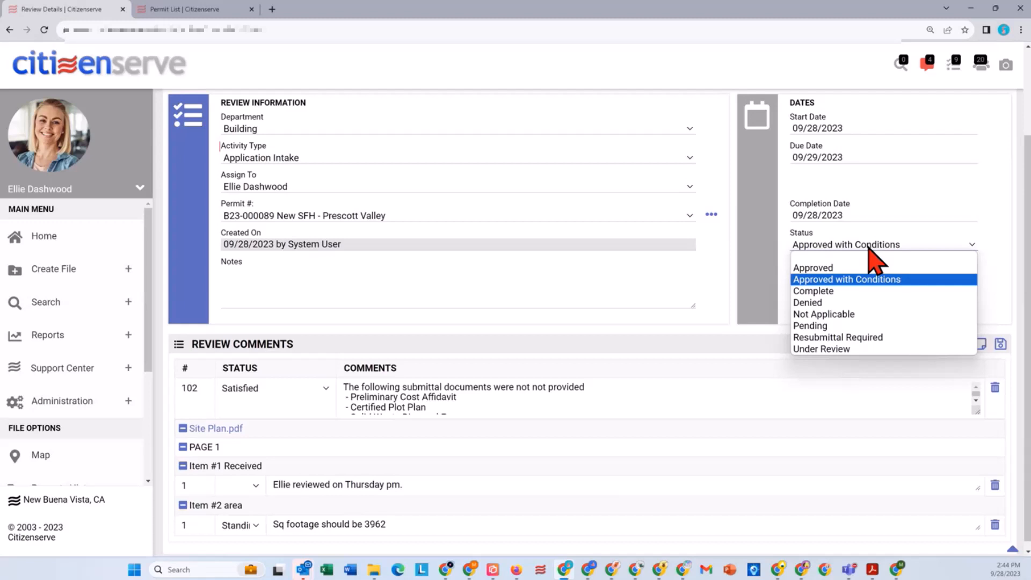
{"action": "left_click", "coordinate": [873, 279]}
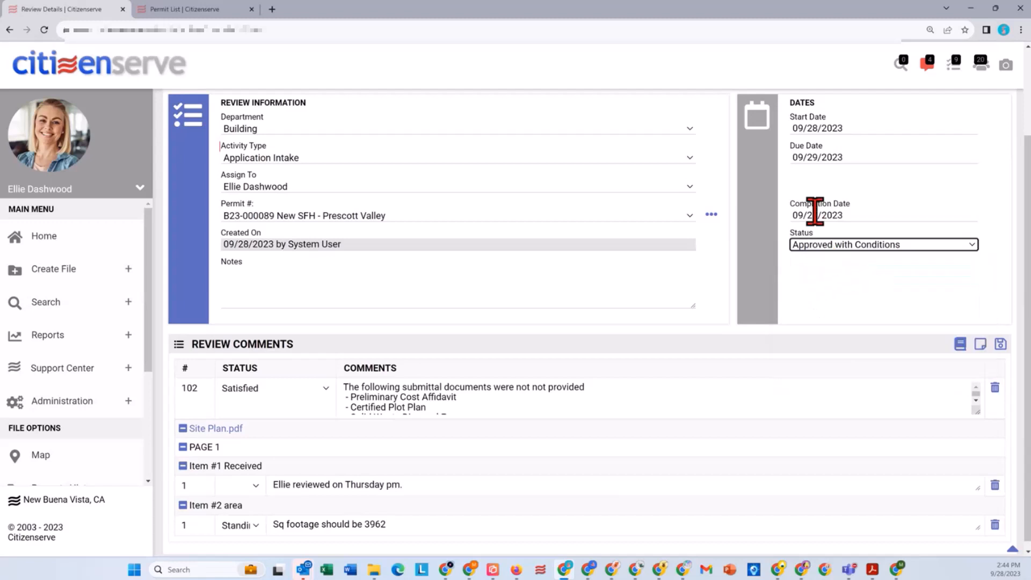
{"action": "scroll", "coordinate": [838, 223], "scroll_direction": "up", "scroll_amount": 2}
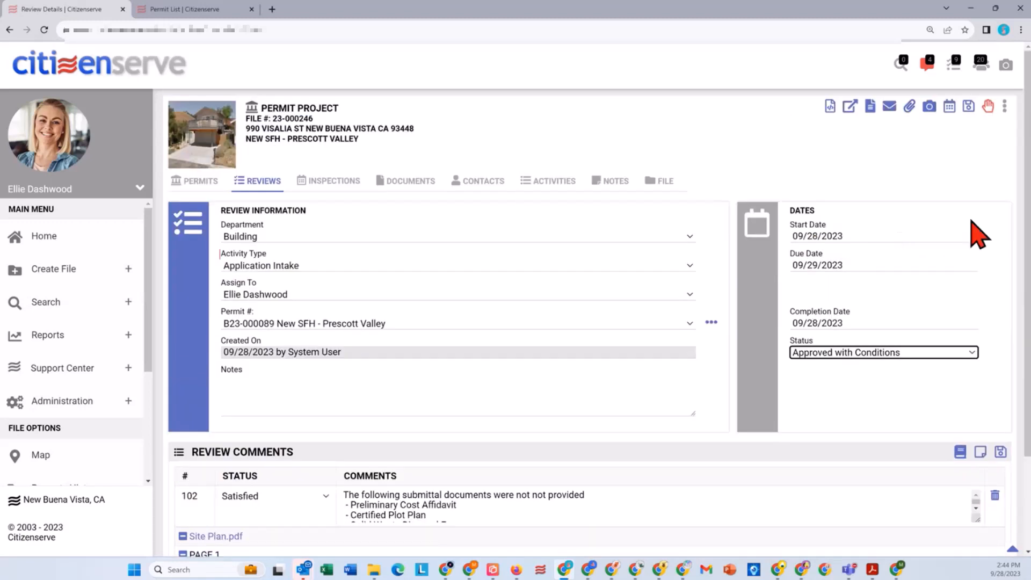
{"action": "left_click", "coordinate": [969, 106]}
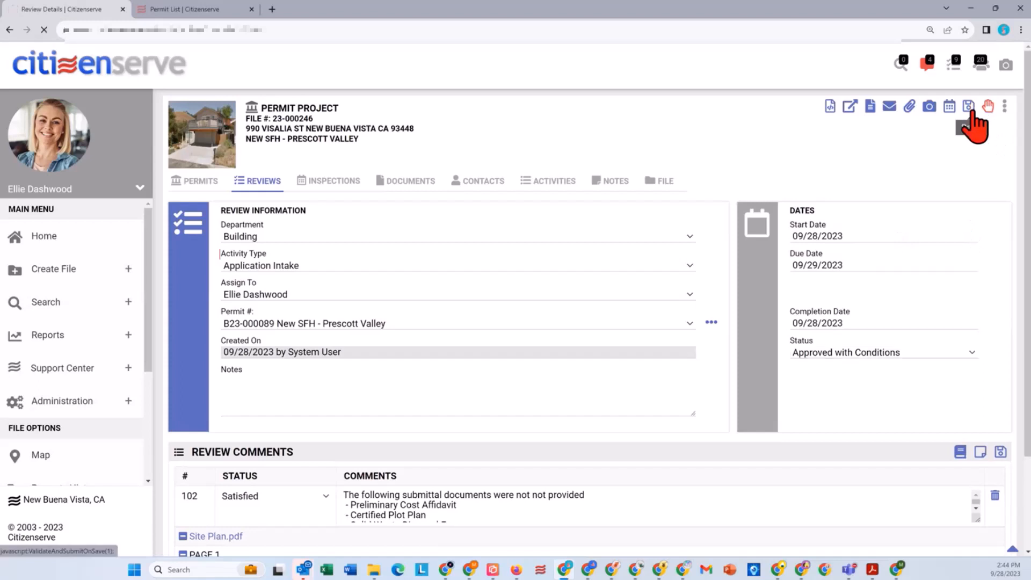
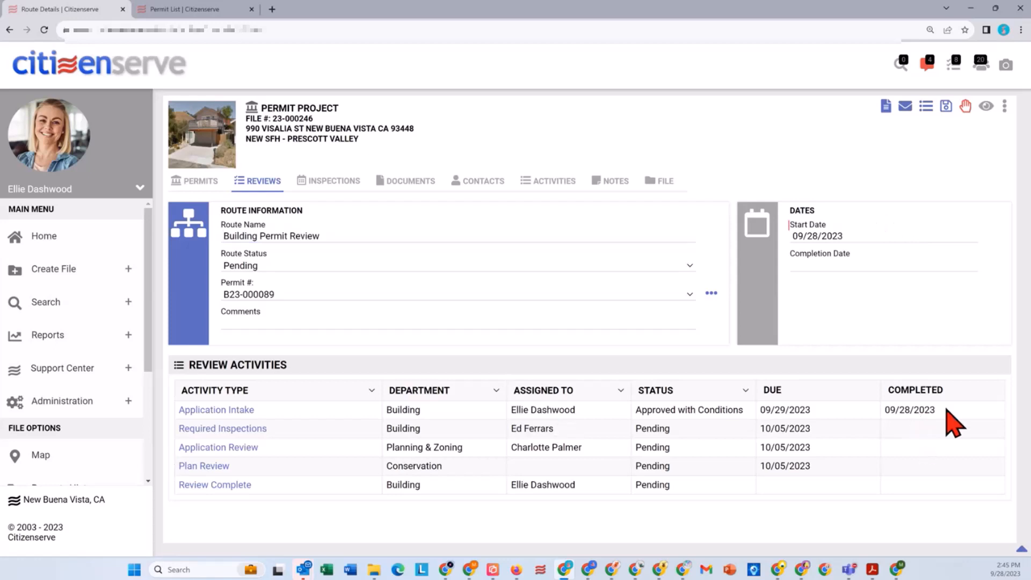
Step: Switch to the browser window of the reviewer assigned to Required Inspections and refresh the dashboard's task list
{"action": "left_click_drag", "start_coordinate": [943, 410], "coordinate": [885, 410]}
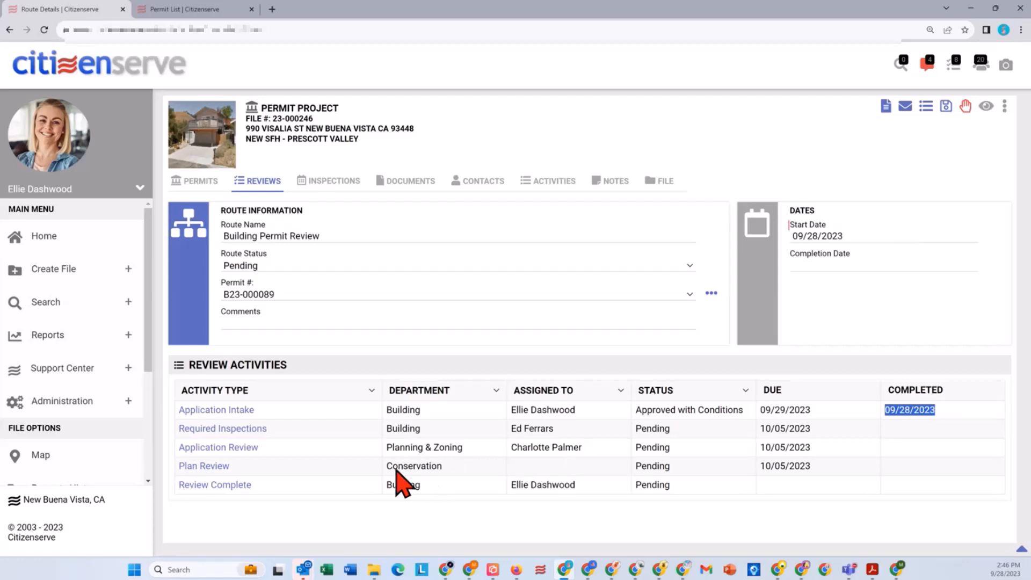
{"action": "mouse_move", "coordinate": [615, 574]}
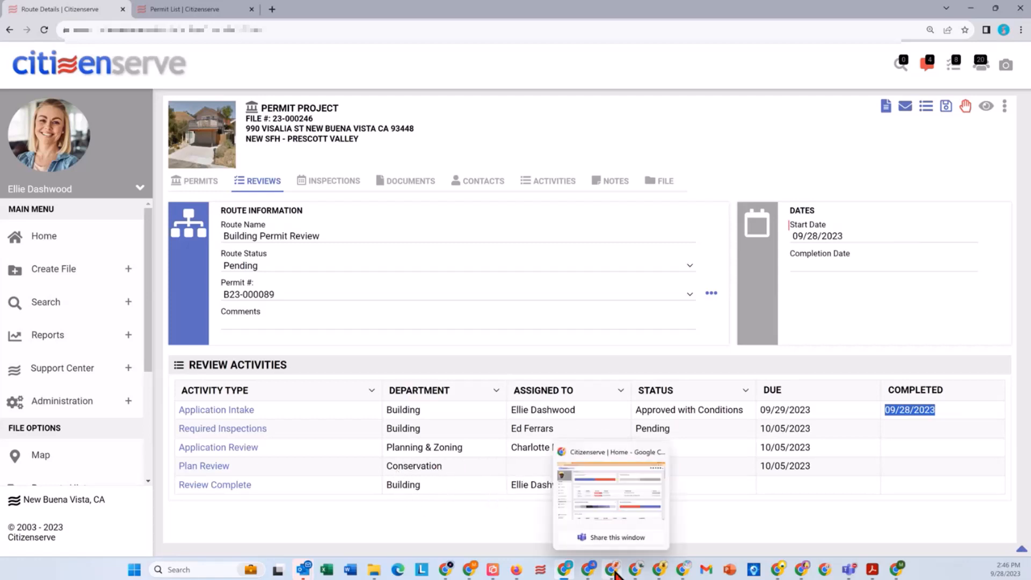
{"action": "left_click", "coordinate": [615, 574]}
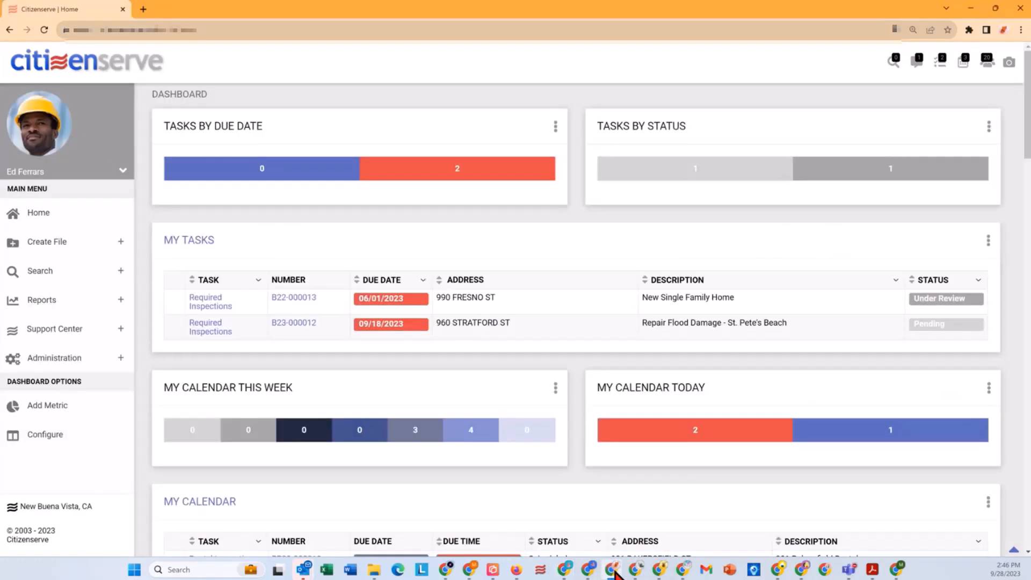
{"action": "left_click", "coordinate": [44, 29]}
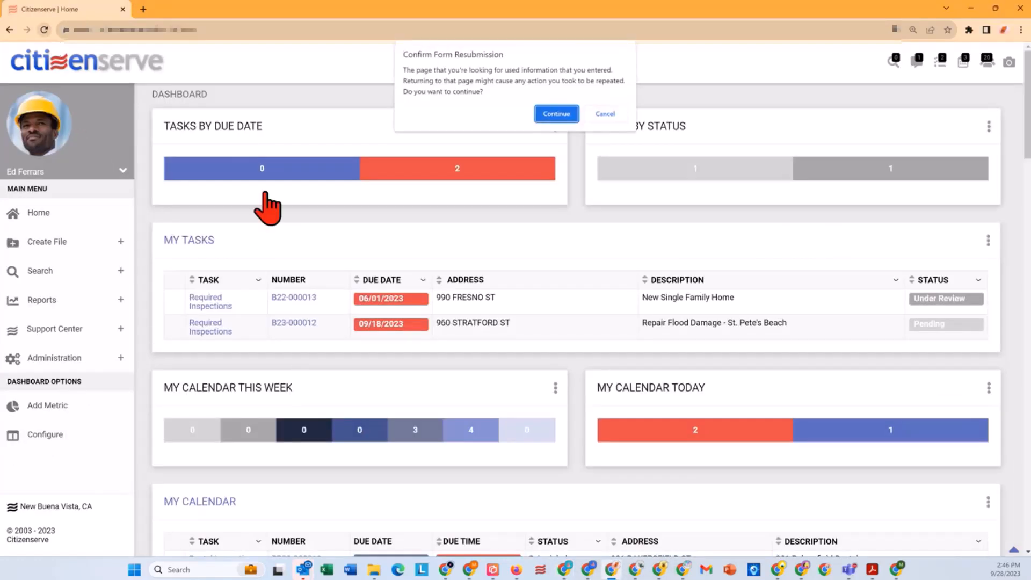
{"action": "left_click", "coordinate": [546, 115]}
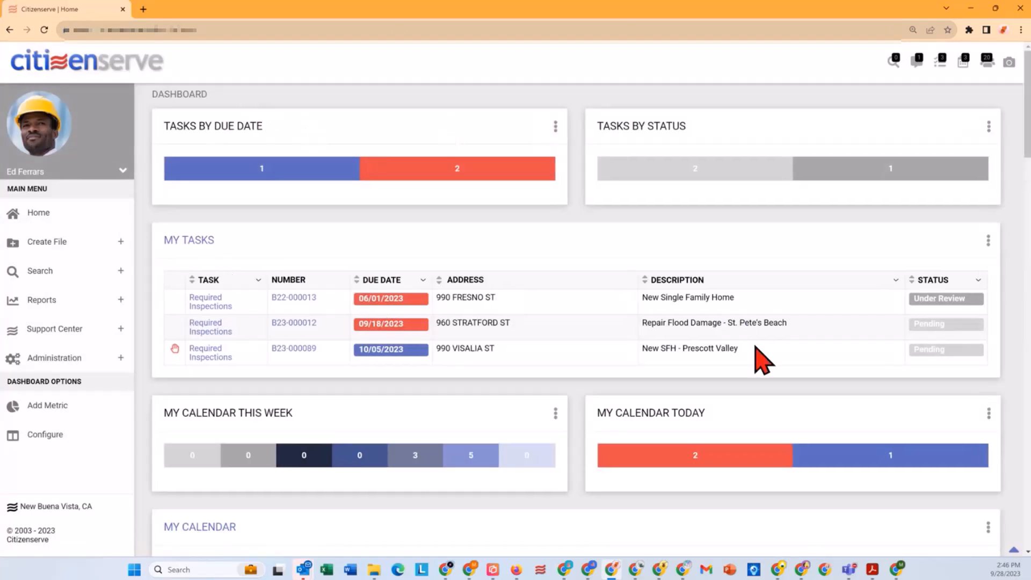
Step: Read the condition attached to the New SFH - Prescott Valley task in My Tasks and close it
{"action": "left_click_drag", "start_coordinate": [757, 352], "coordinate": [642, 349]}
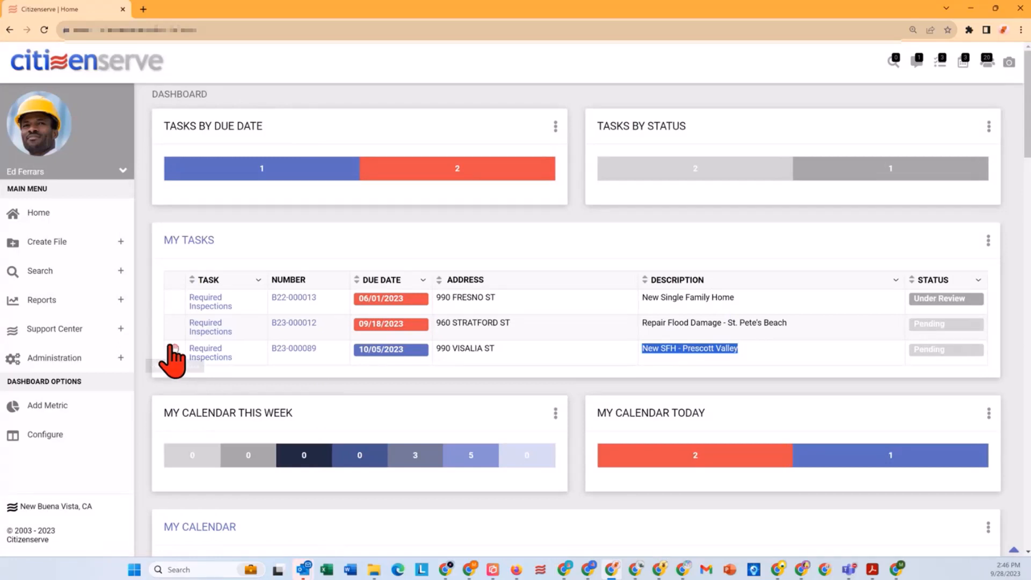
{"action": "left_click", "coordinate": [175, 350]}
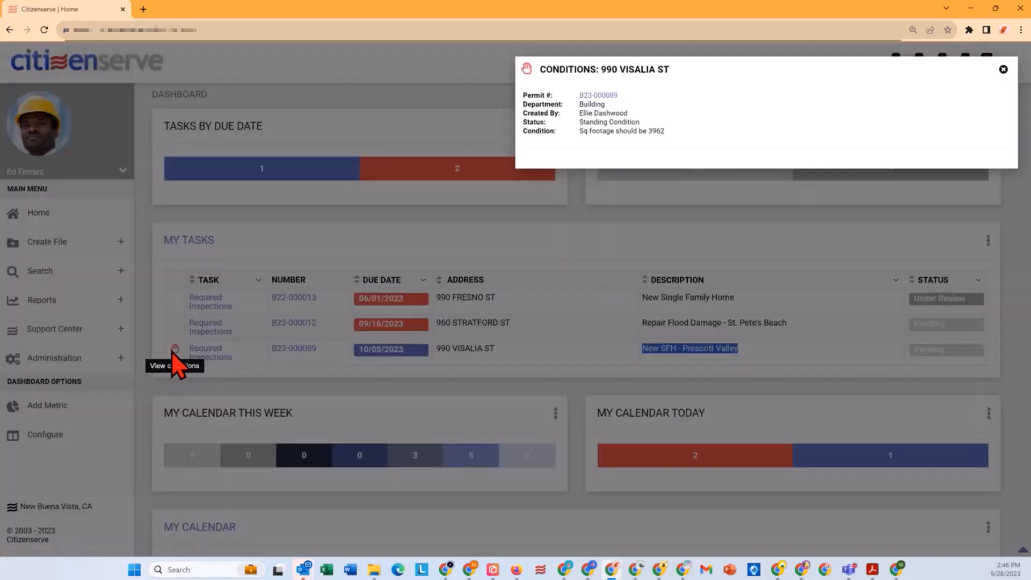
{"action": "left_click_drag", "start_coordinate": [640, 122], "coordinate": [651, 132]}
{"action": "left_click", "coordinate": [666, 134]}
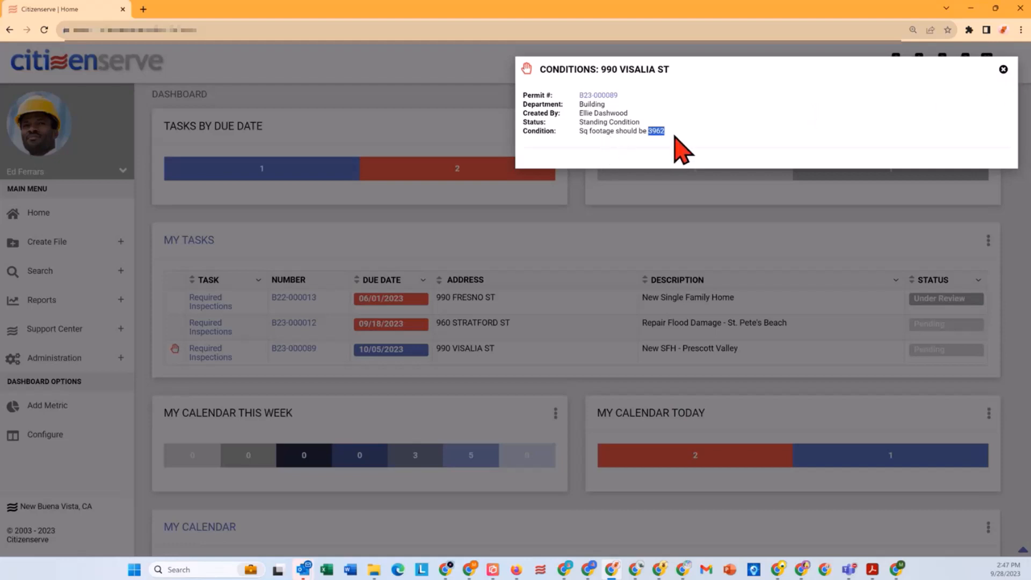
{"action": "left_click", "coordinate": [1003, 70]}
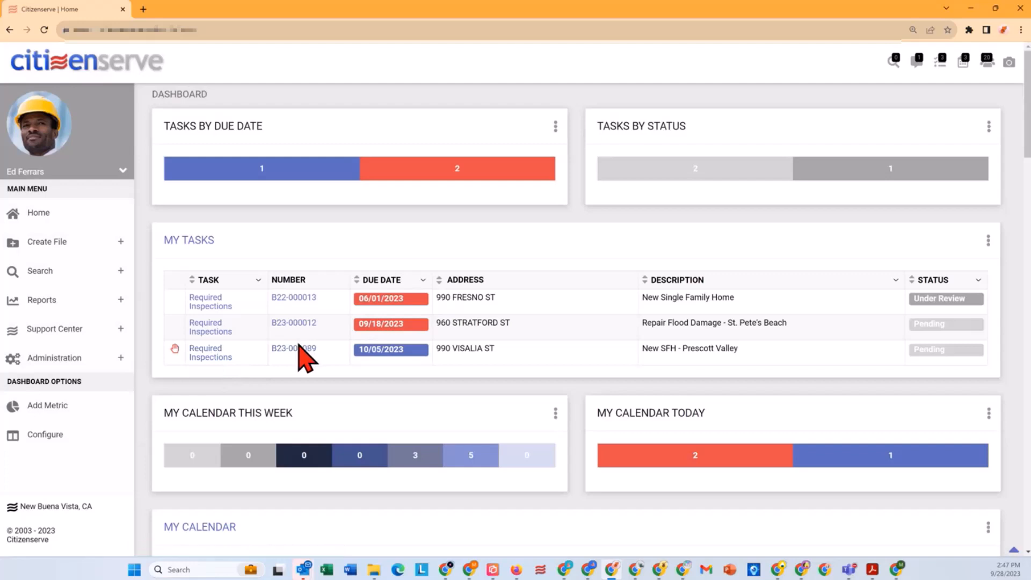
Step: Open the New SFH - Prescott Valley Required Inspections review and select Footing, Rough Plumbing, Rough Mechanical, Final Inspection, Rough Electrical, Backflow Prevention and Foundation
{"action": "left_click", "coordinate": [220, 357]}
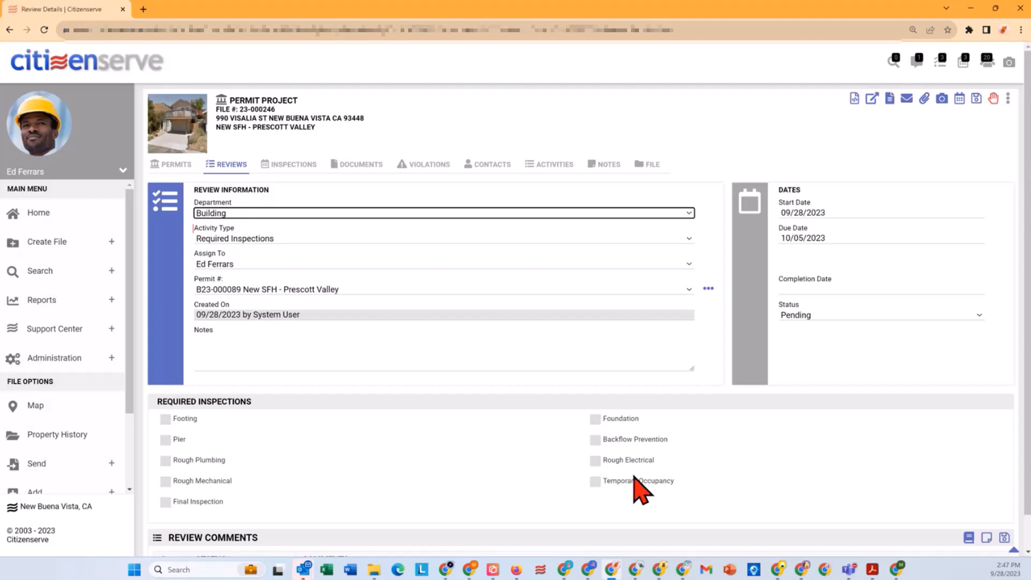
{"action": "left_click", "coordinate": [165, 419]}
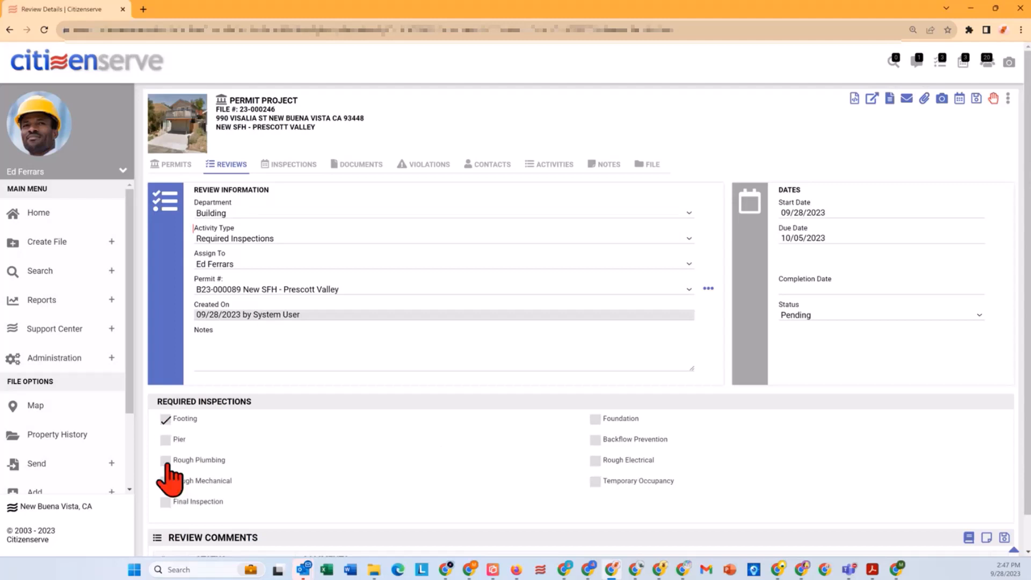
{"action": "left_click", "coordinate": [166, 460]}
{"action": "left_click", "coordinate": [165, 481]}
{"action": "left_click", "coordinate": [165, 502]}
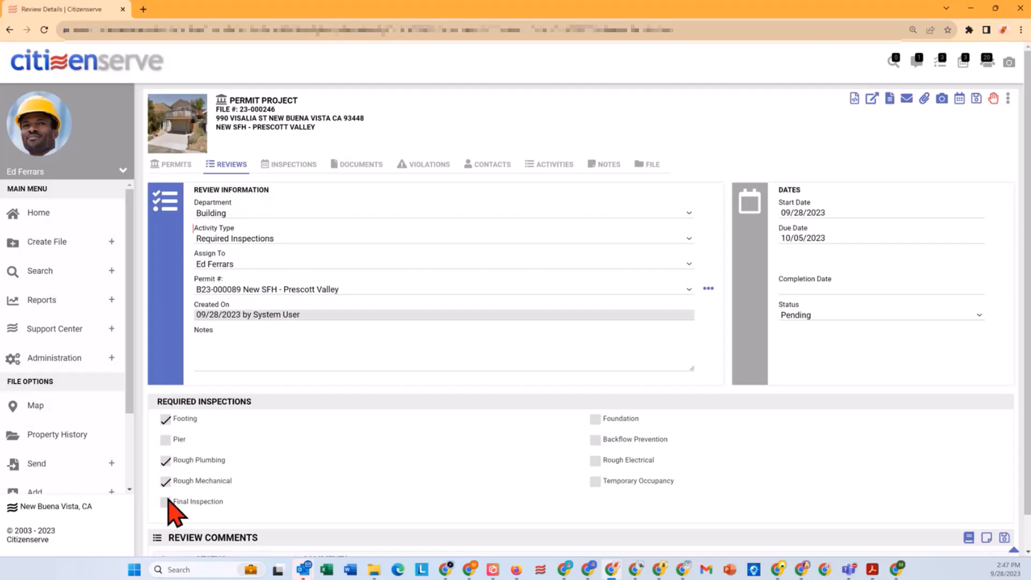
{"action": "left_click", "coordinate": [595, 461]}
{"action": "left_click", "coordinate": [596, 440]}
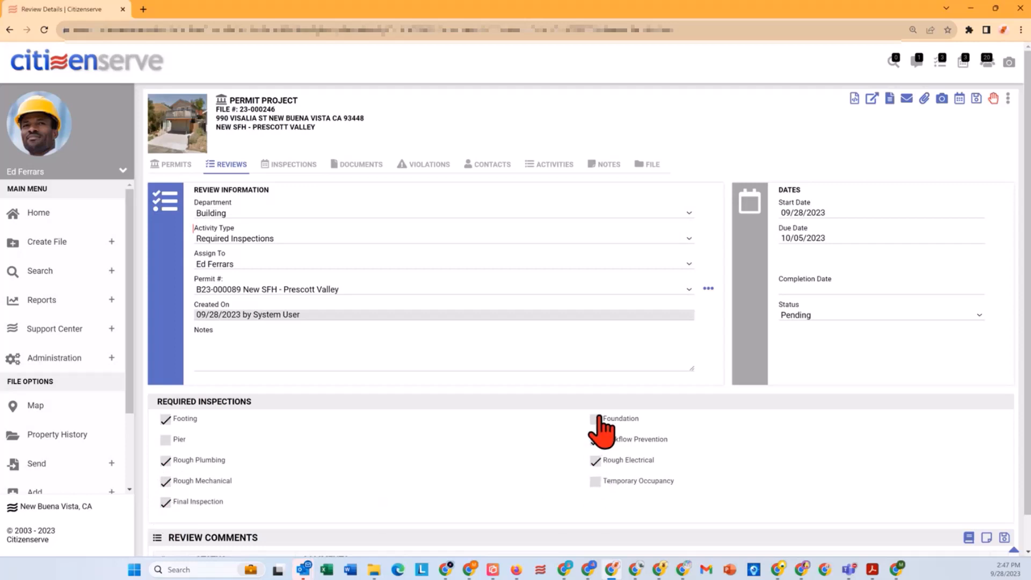
{"action": "left_click", "coordinate": [596, 419]}
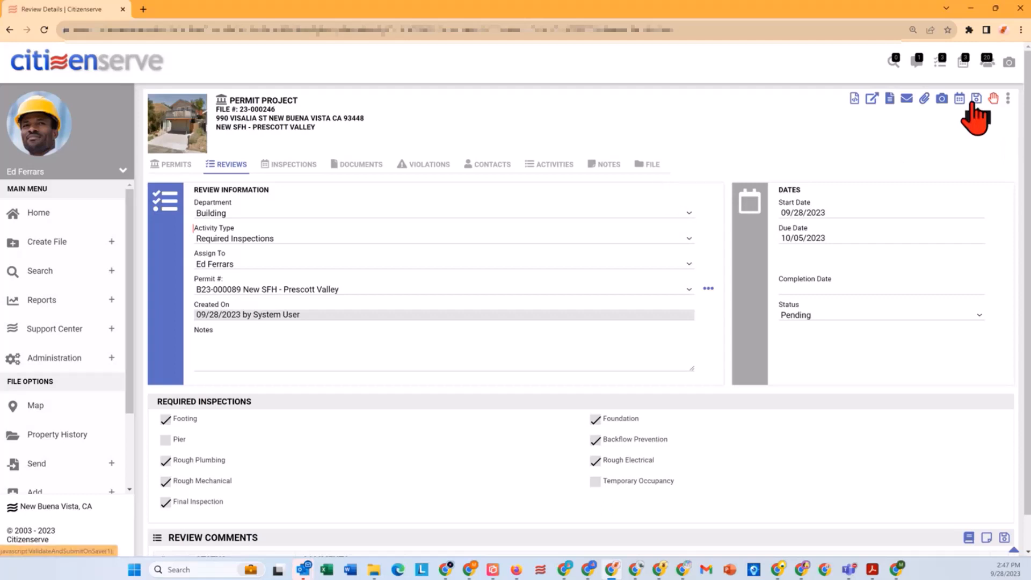
Step: Open the review's linked permit, set the R-3 Residential structure's square feet to 3962 and recalculate the fees
{"action": "left_click", "coordinate": [708, 288]}
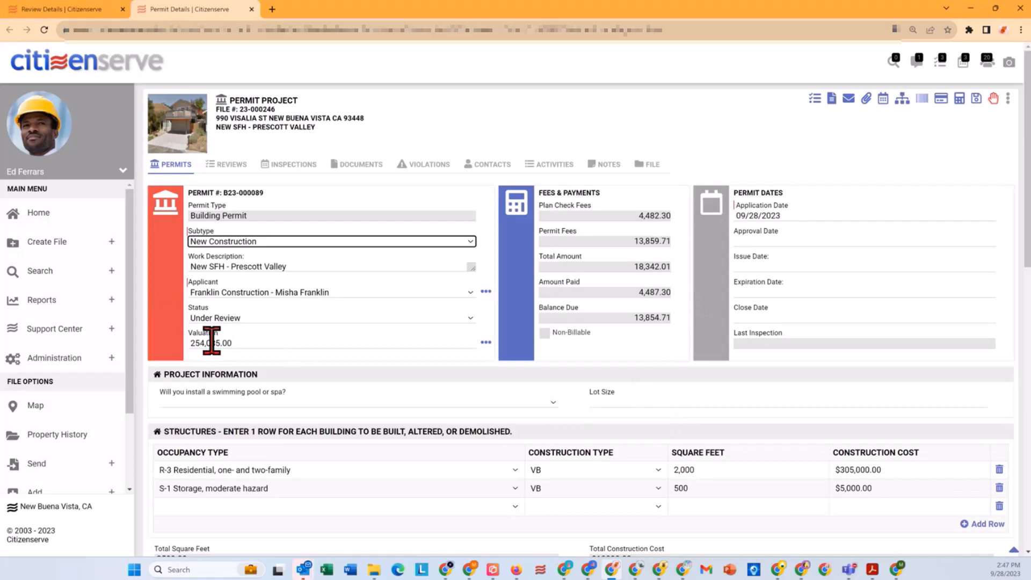
{"action": "left_click", "coordinate": [690, 470]}
{"action": "type", "text": "3962"}
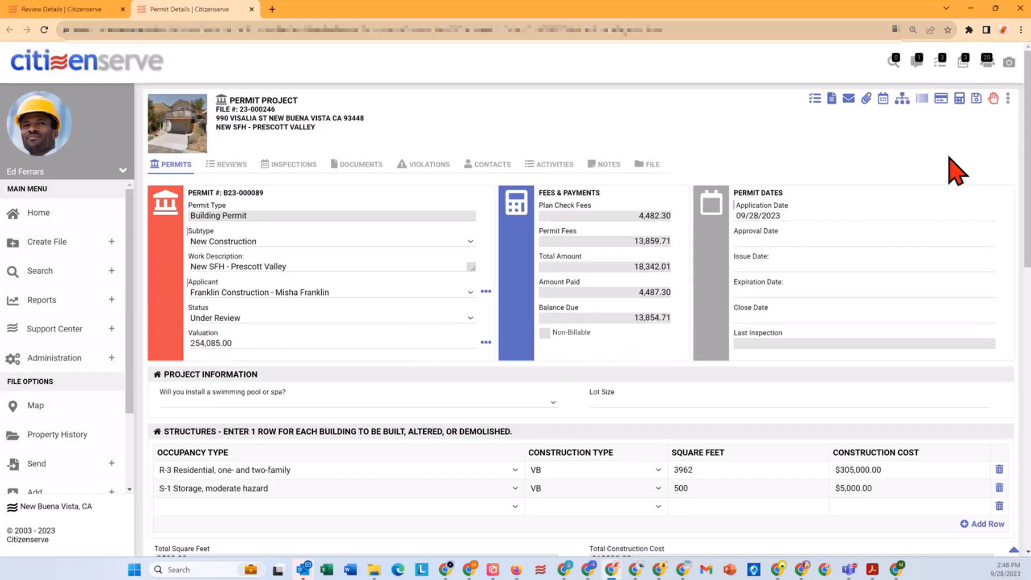
{"action": "left_click", "coordinate": [959, 101]}
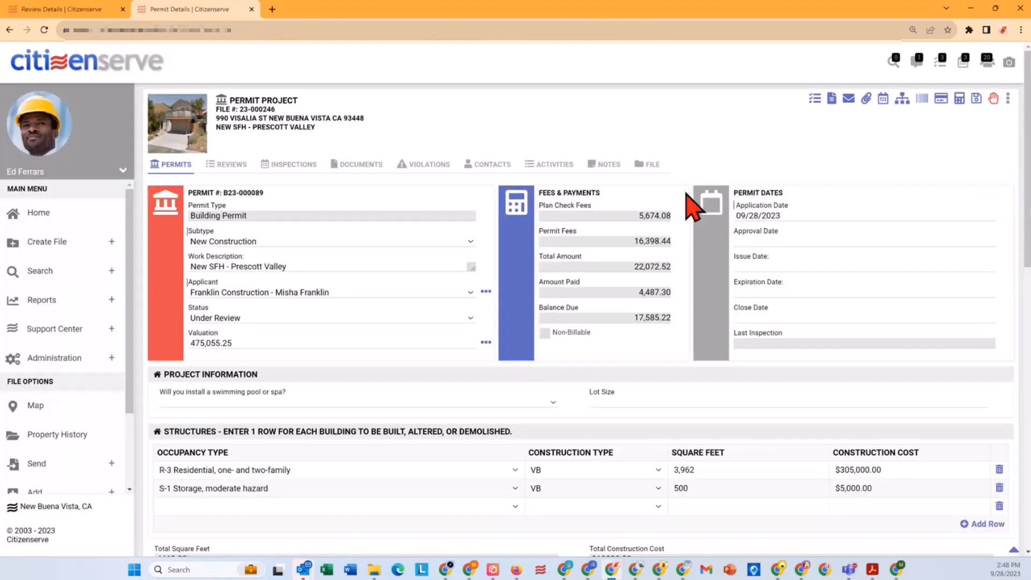
Step: Set the permit's square-footage condition to a blank status, append a note that the reviewer updated the permit, and save it
{"action": "left_click", "coordinate": [993, 100]}
{"action": "left_click", "coordinate": [749, 119]}
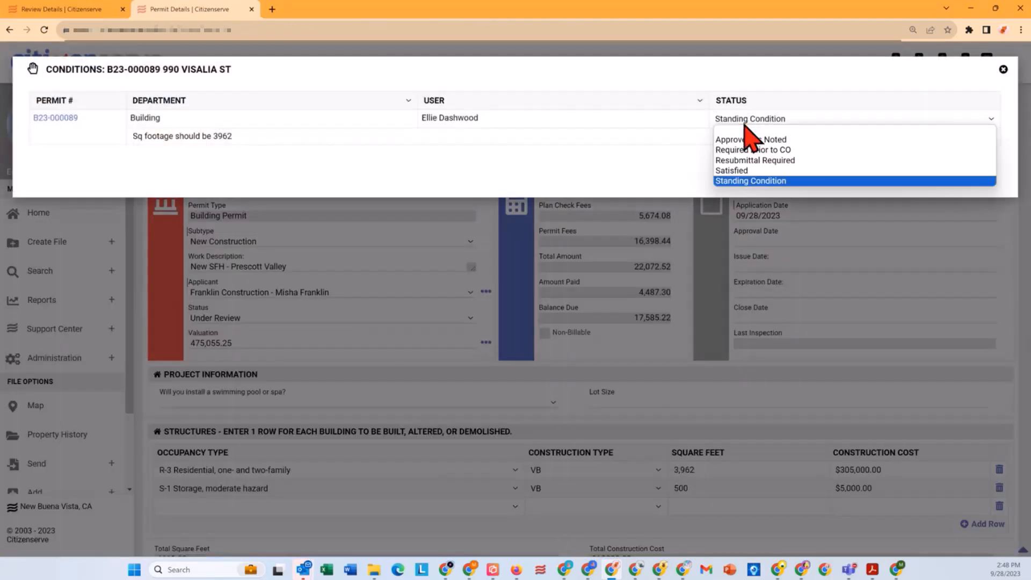
{"action": "left_click", "coordinate": [744, 170]}
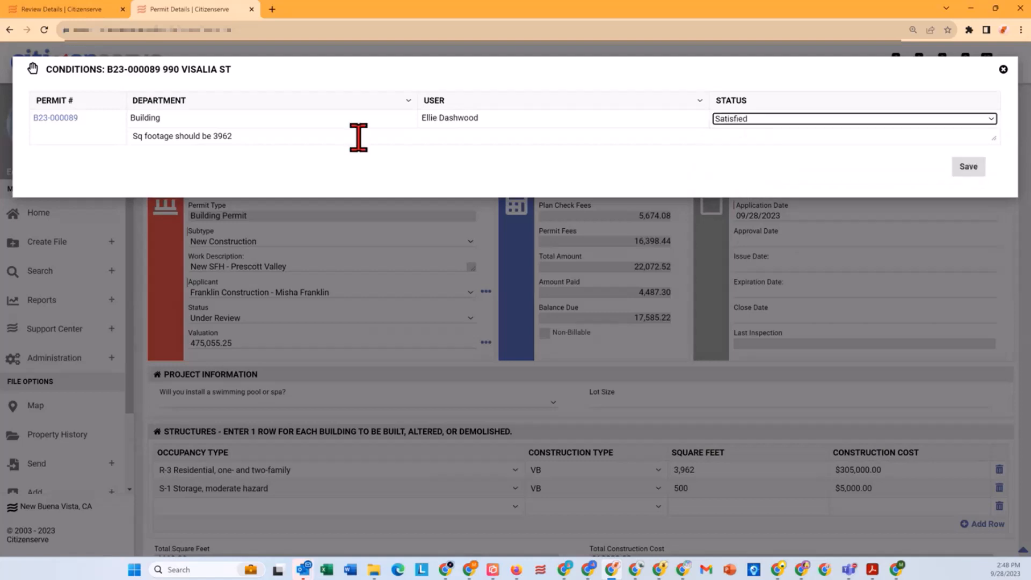
{"action": "left_click", "coordinate": [739, 120]}
{"action": "left_click", "coordinate": [767, 130]}
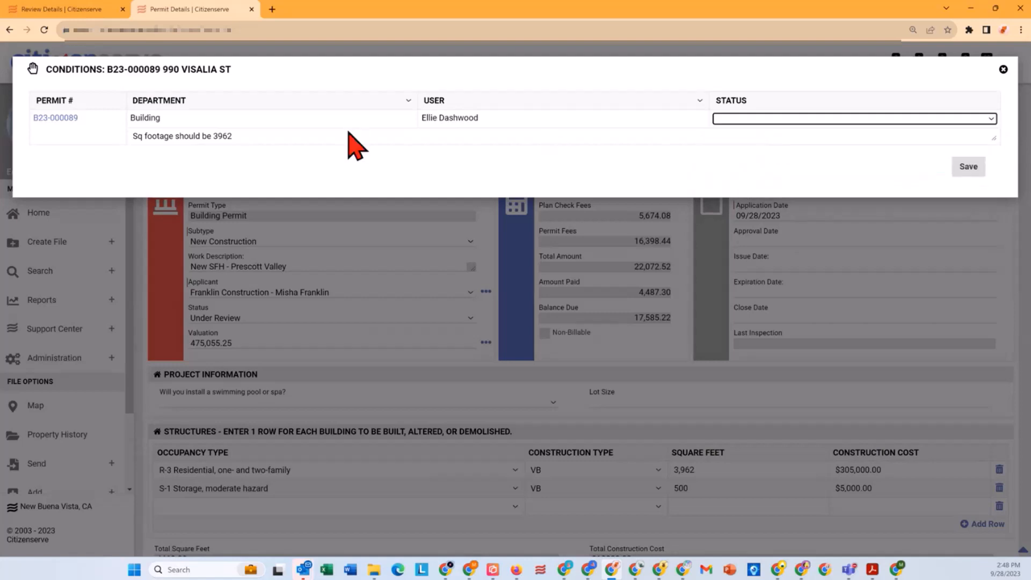
{"action": "left_click", "coordinate": [345, 137]}
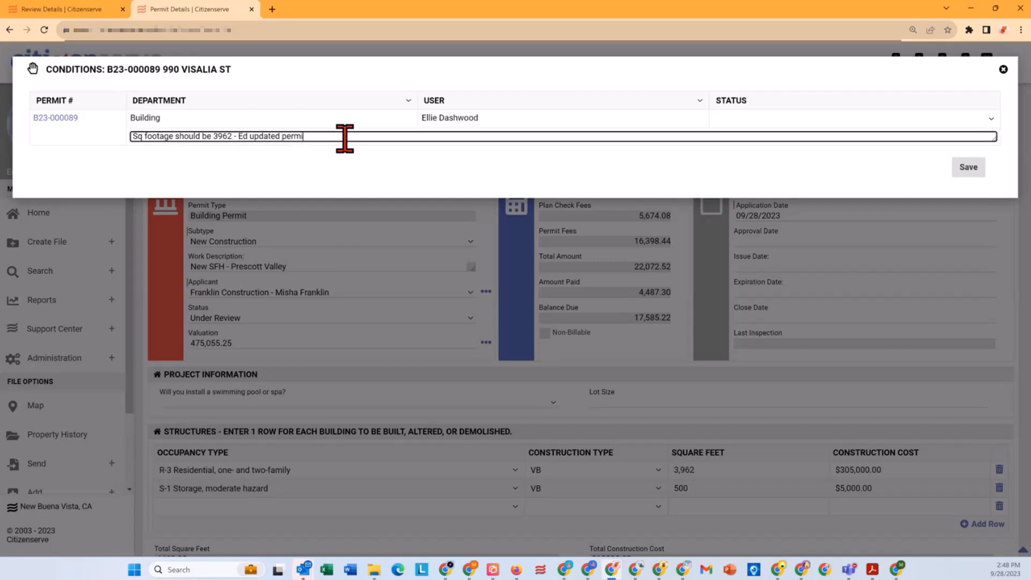
{"action": "type", "text": "- Ed updated permit."}
{"action": "left_click", "coordinate": [967, 171]}
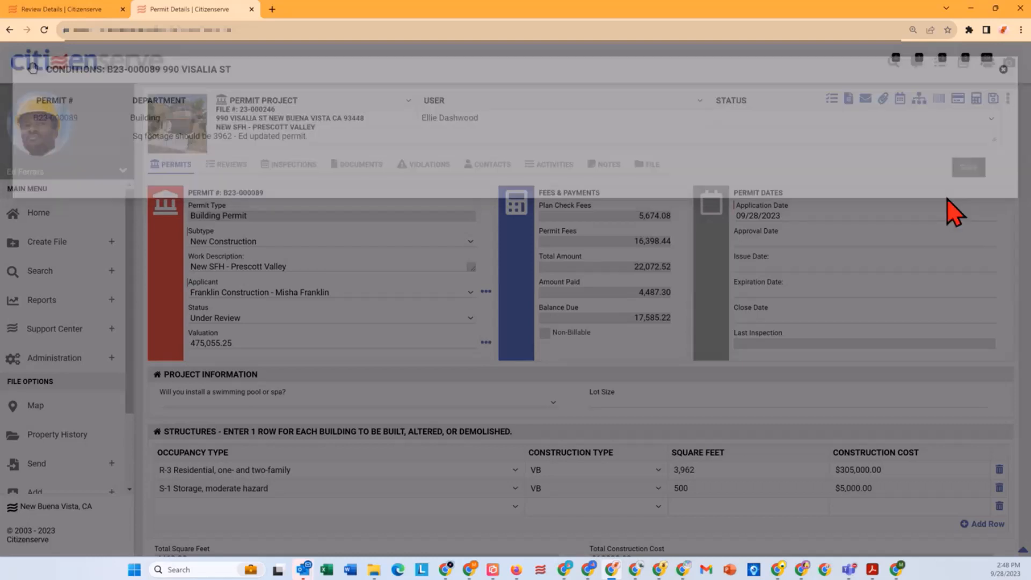
Step: Return to the Required Inspections review, open Site Plan.pdf for markup and turn on the first reviewer's markups
{"action": "left_click", "coordinate": [54, 11]}
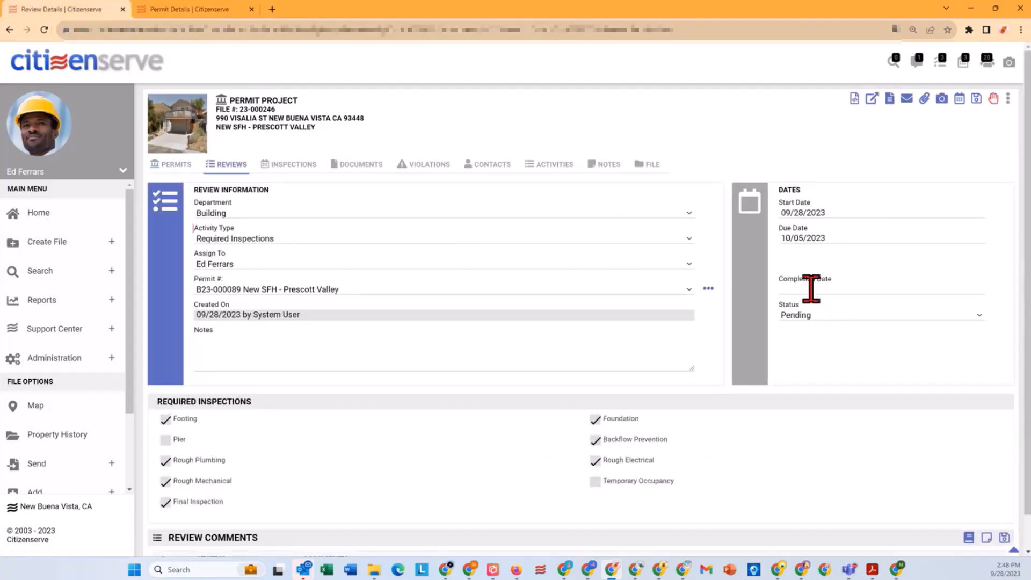
{"action": "left_click", "coordinate": [857, 103]}
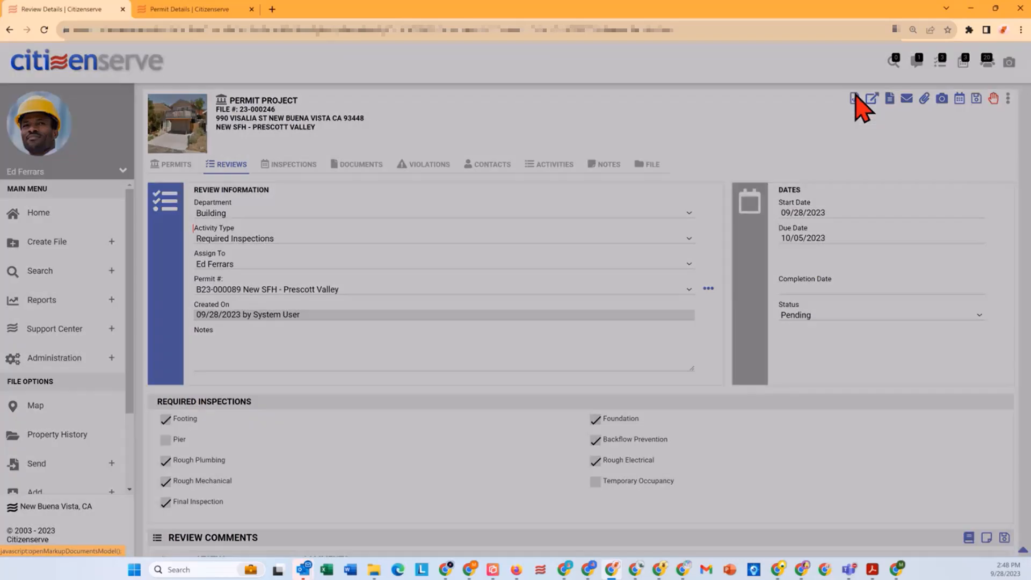
{"action": "left_click", "coordinate": [648, 118]}
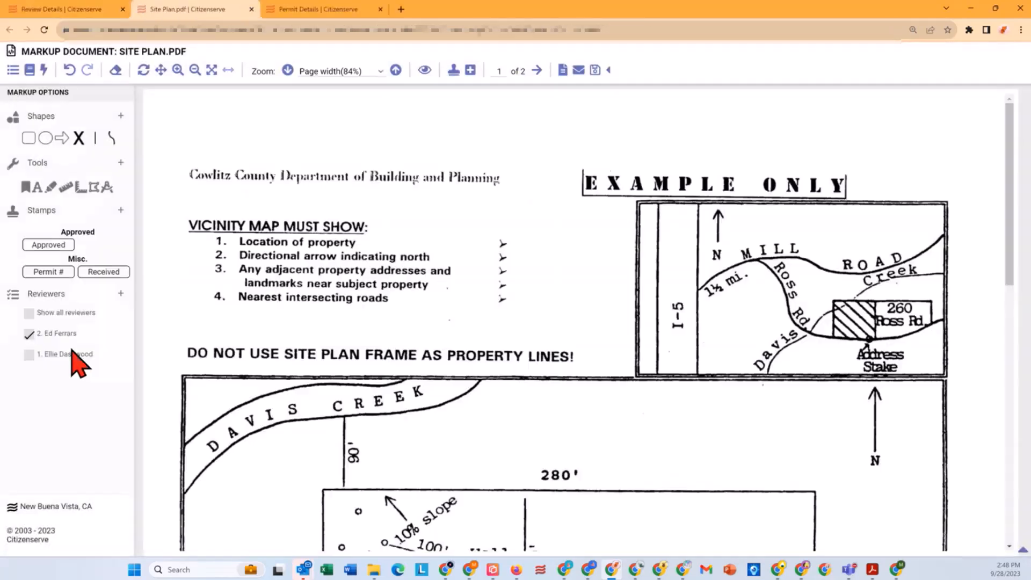
{"action": "scroll", "coordinate": [284, 346], "scroll_direction": "down", "scroll_amount": 2}
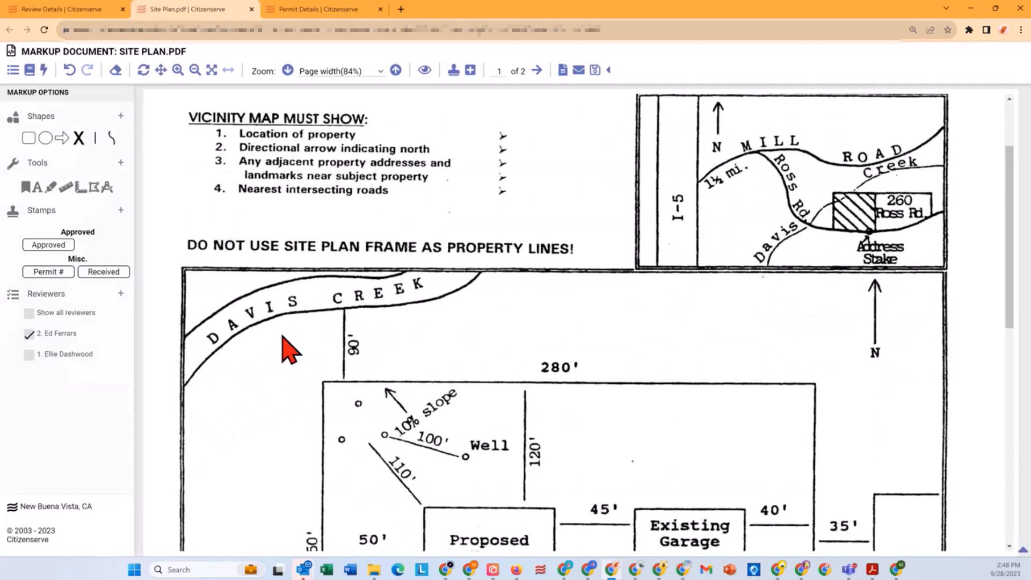
{"action": "scroll", "coordinate": [292, 355], "scroll_direction": "up", "scroll_amount": 2}
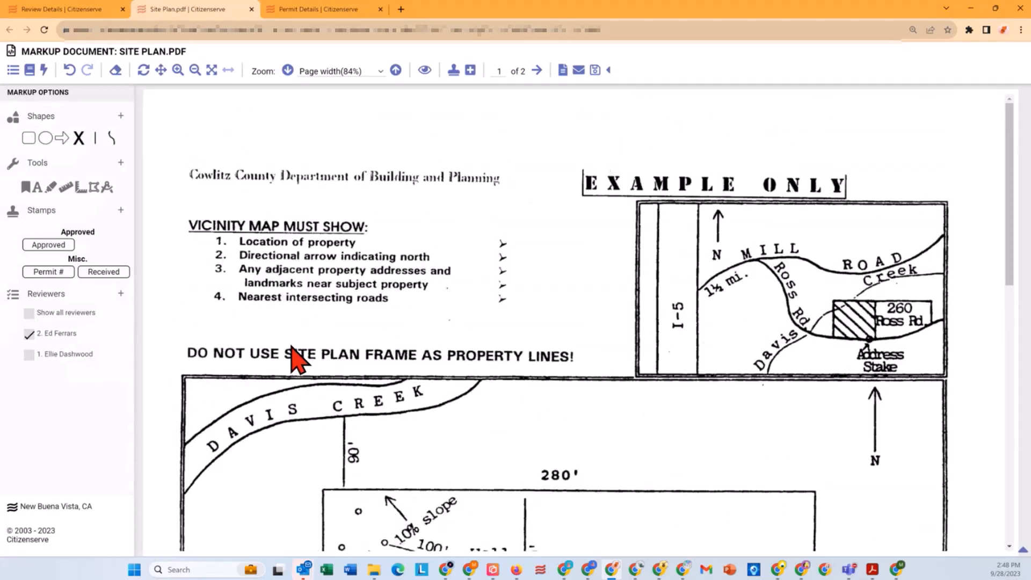
{"action": "left_click", "coordinate": [29, 355]}
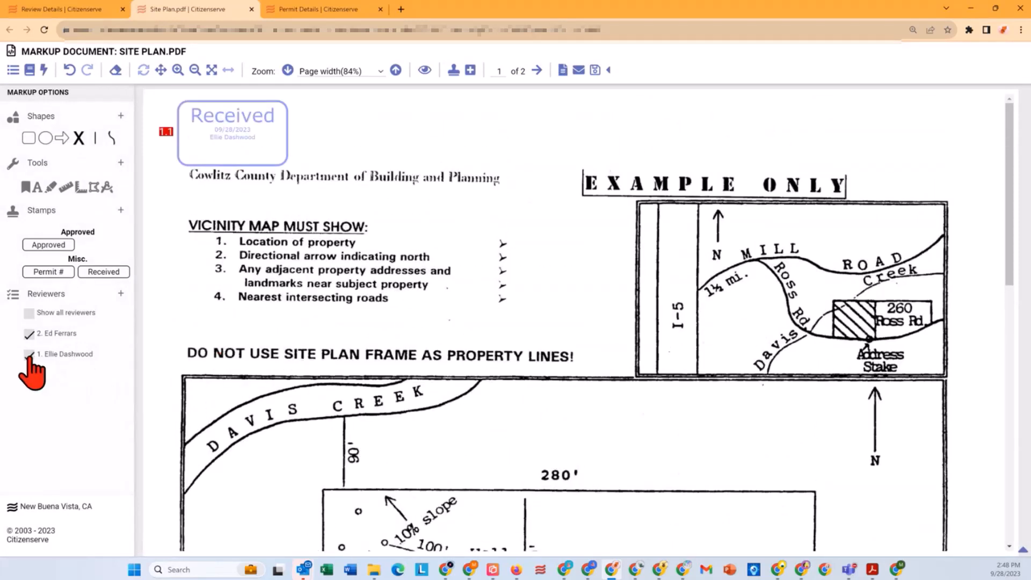
Step: Examine the first reviewer's Received stamp and Proposed House area markup on page 1, and read the document comments
{"action": "scroll", "coordinate": [397, 312], "scroll_direction": "down", "scroll_amount": 1}
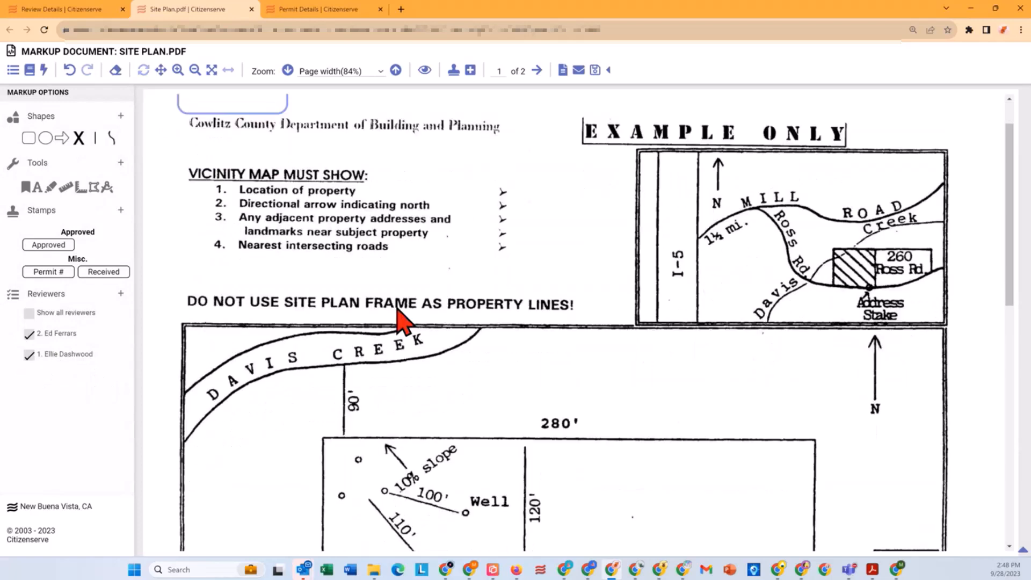
{"action": "scroll", "coordinate": [405, 323], "scroll_direction": "down", "scroll_amount": 4}
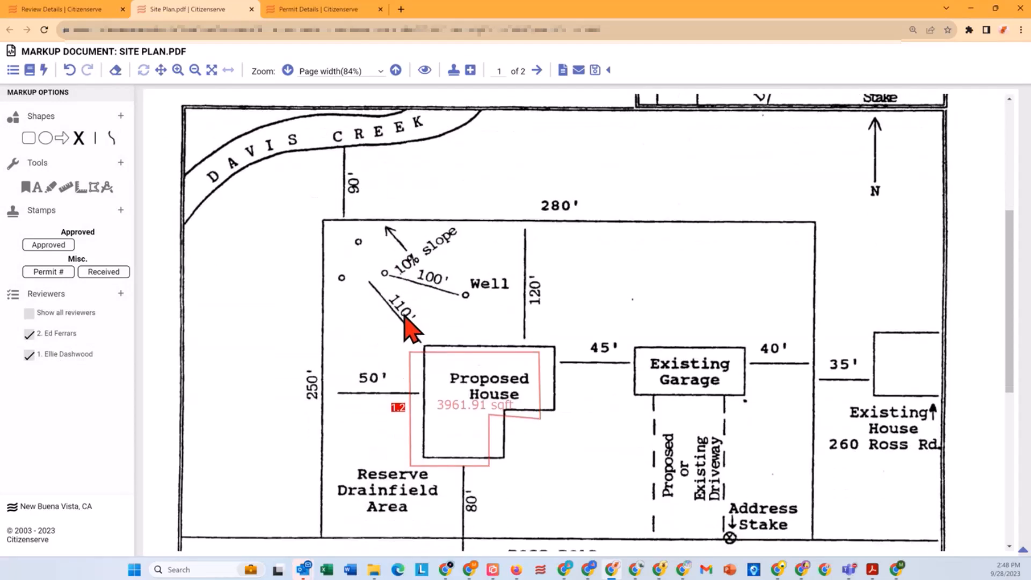
{"action": "scroll", "coordinate": [410, 330], "scroll_direction": "up", "scroll_amount": 5}
{"action": "left_click", "coordinate": [247, 143]}
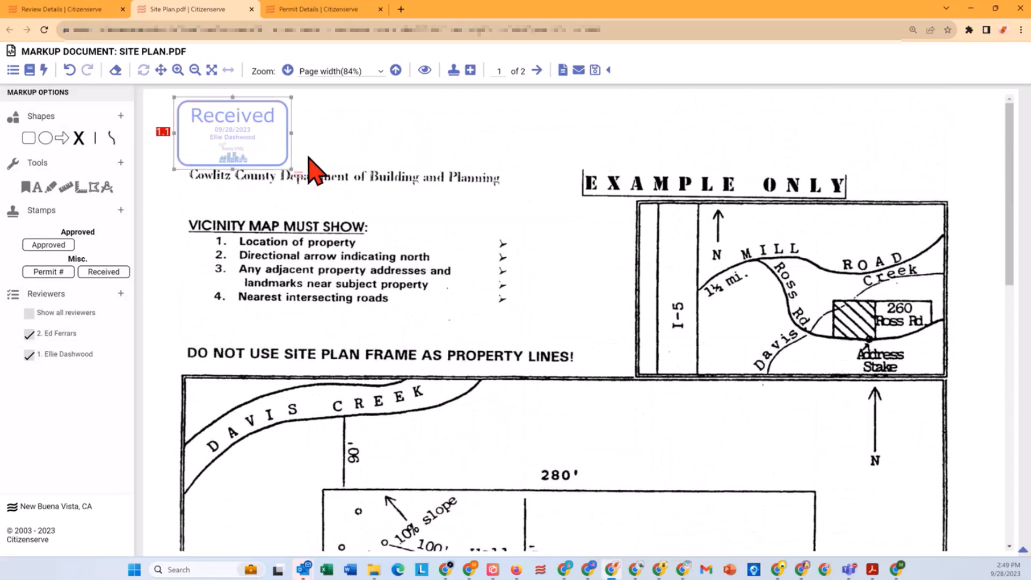
{"action": "scroll", "coordinate": [451, 416], "scroll_direction": "down", "scroll_amount": 1}
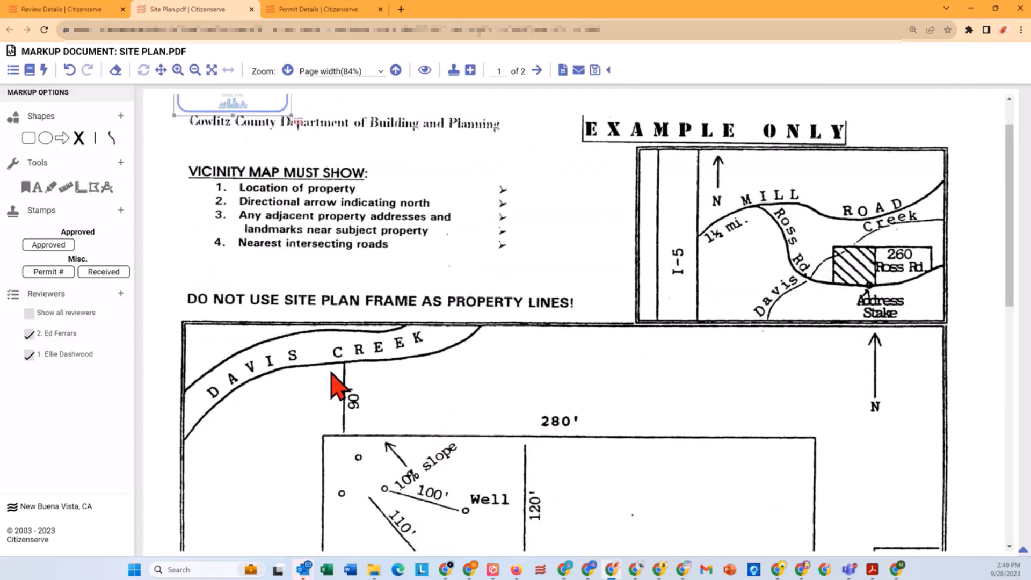
{"action": "left_click", "coordinate": [11, 70]}
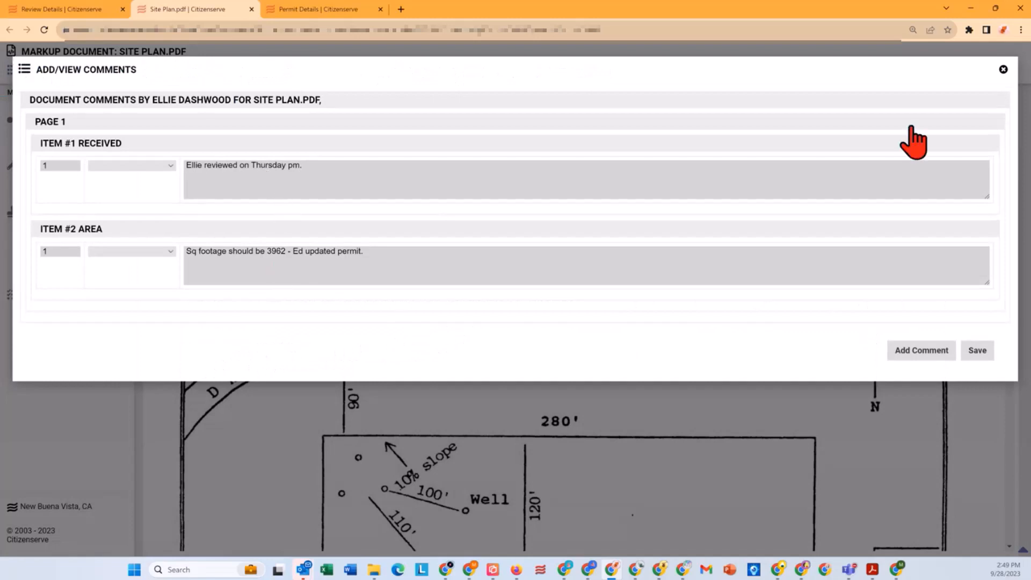
{"action": "left_click", "coordinate": [1003, 69]}
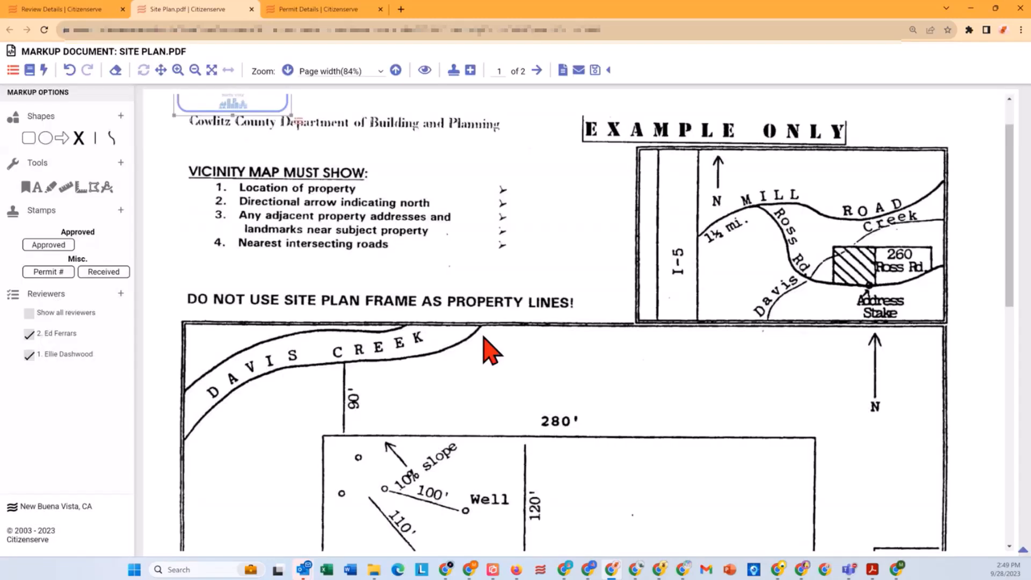
{"action": "scroll", "coordinate": [489, 352], "scroll_direction": "down", "scroll_amount": 6}
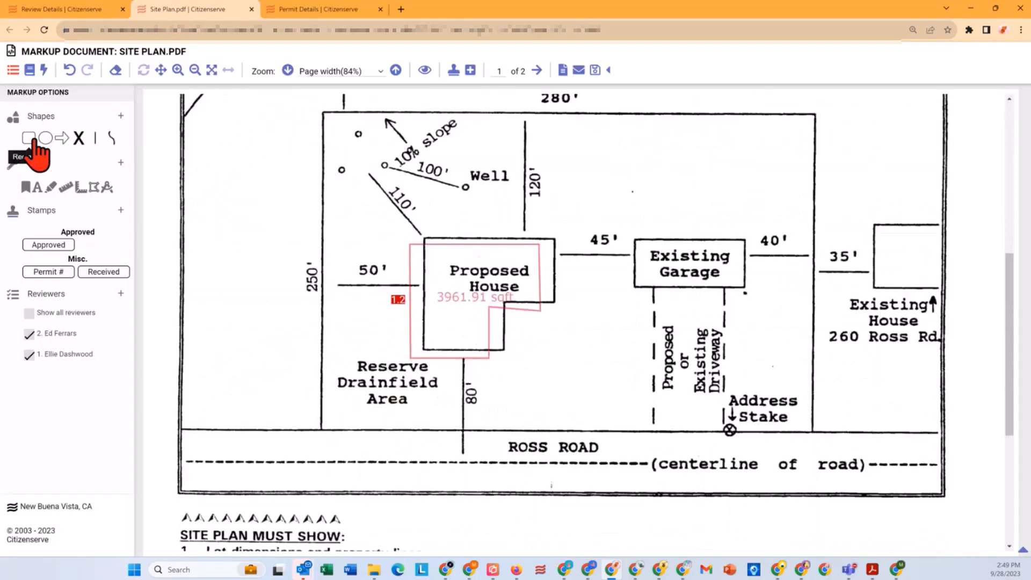
Step: Outline the Existing Garage with a rectangle and bring up its common comments filtered to the Residential Construction group
{"action": "left_click", "coordinate": [29, 139]}
{"action": "left_click_drag", "start_coordinate": [625, 216], "coordinate": [757, 302]}
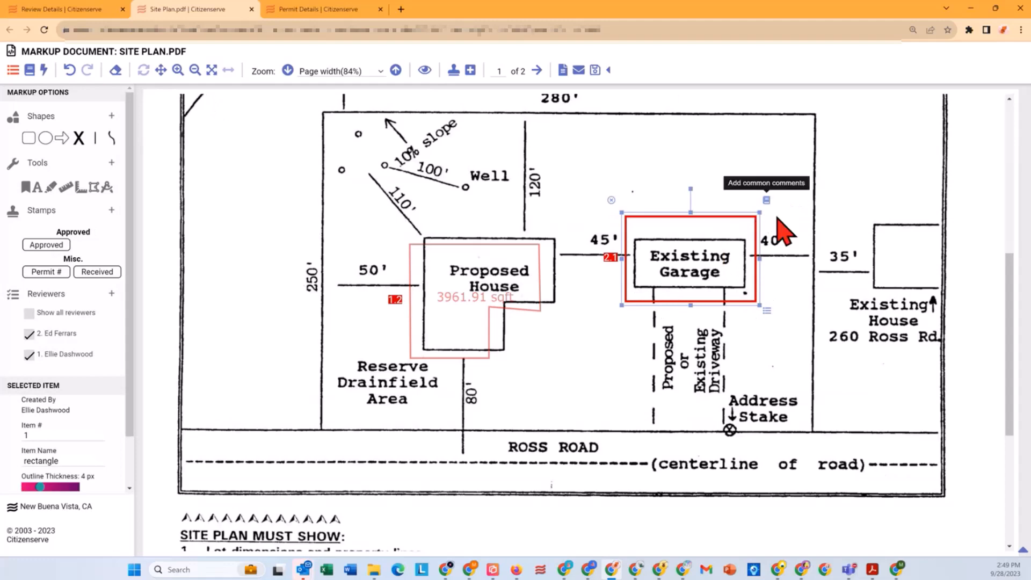
{"action": "left_click", "coordinate": [767, 200]}
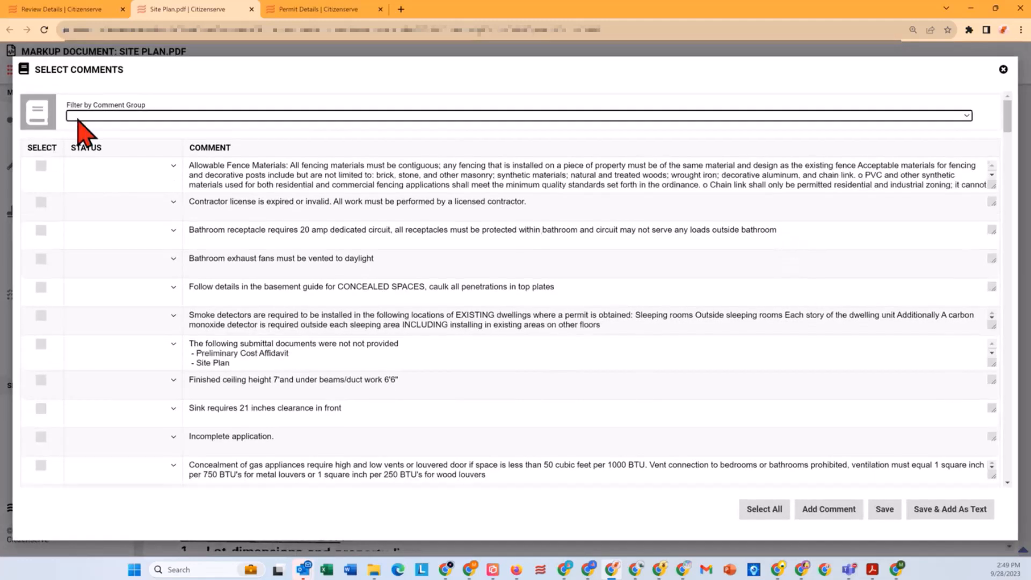
{"action": "left_click", "coordinate": [78, 117]}
{"action": "left_click", "coordinate": [153, 273]}
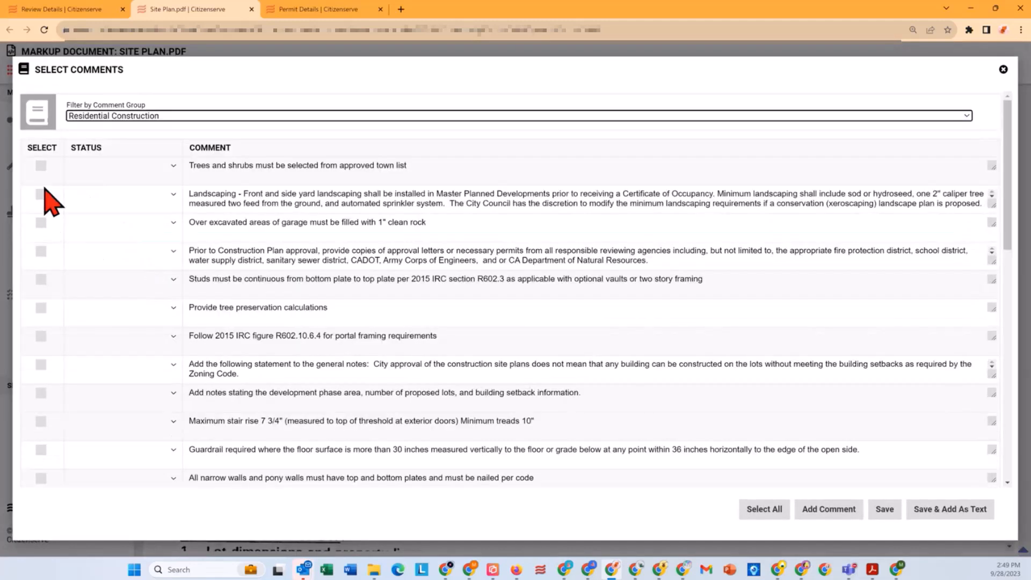
Step: Attach the landscaping, agency approval letters, tree preservation calculations, general notes statement and maximum stair rise comments to the garage rectangle
{"action": "left_click", "coordinate": [40, 194]}
{"action": "left_click", "coordinate": [41, 251]}
{"action": "left_click", "coordinate": [41, 307]}
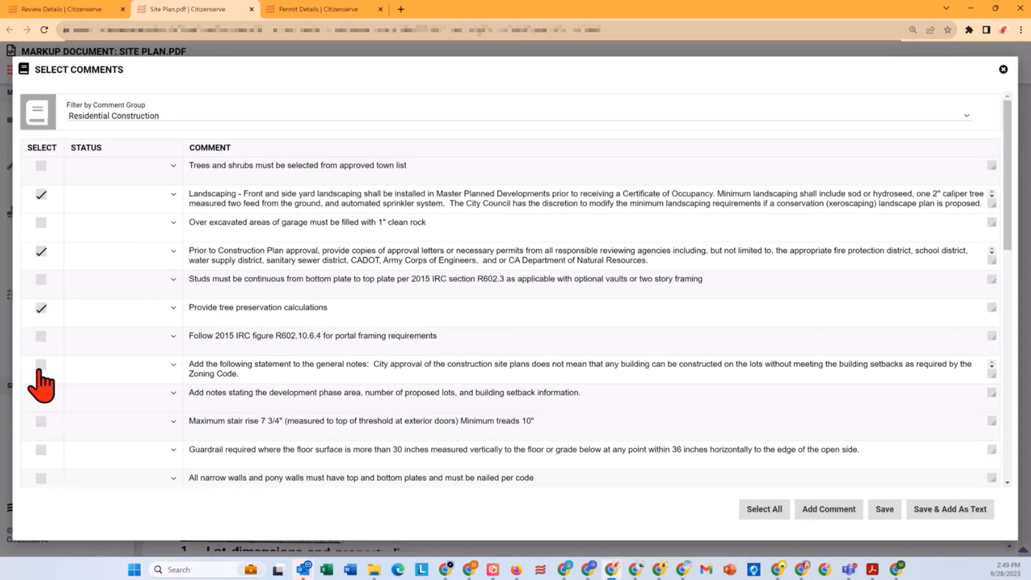
{"action": "left_click", "coordinate": [41, 366]}
{"action": "left_click", "coordinate": [41, 422]}
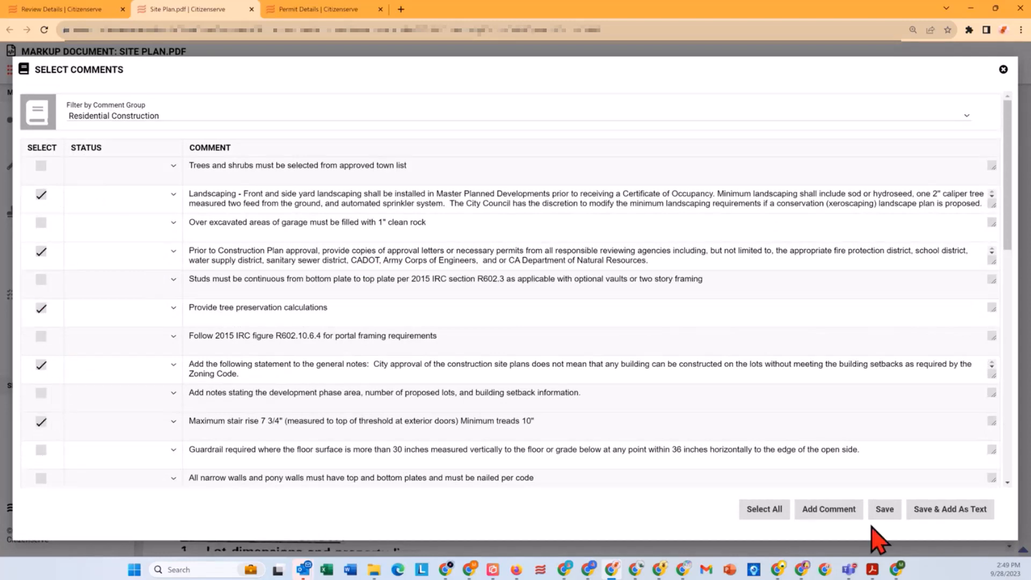
{"action": "left_click", "coordinate": [883, 513]}
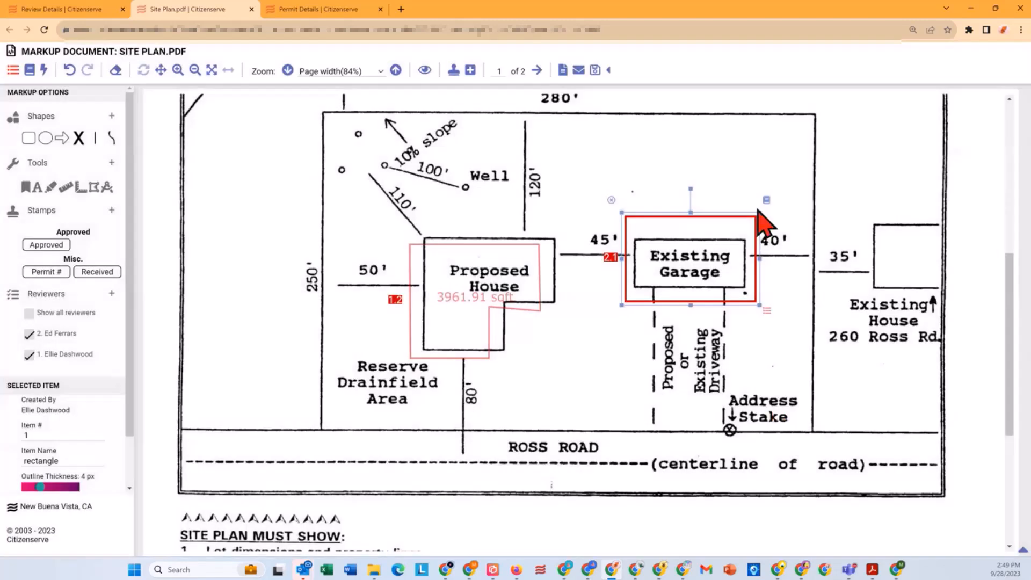
Step: Read the document comments on the garage rectangle and those left by the other reviewer, saving the comments on leaving
{"action": "left_click", "coordinate": [14, 74]}
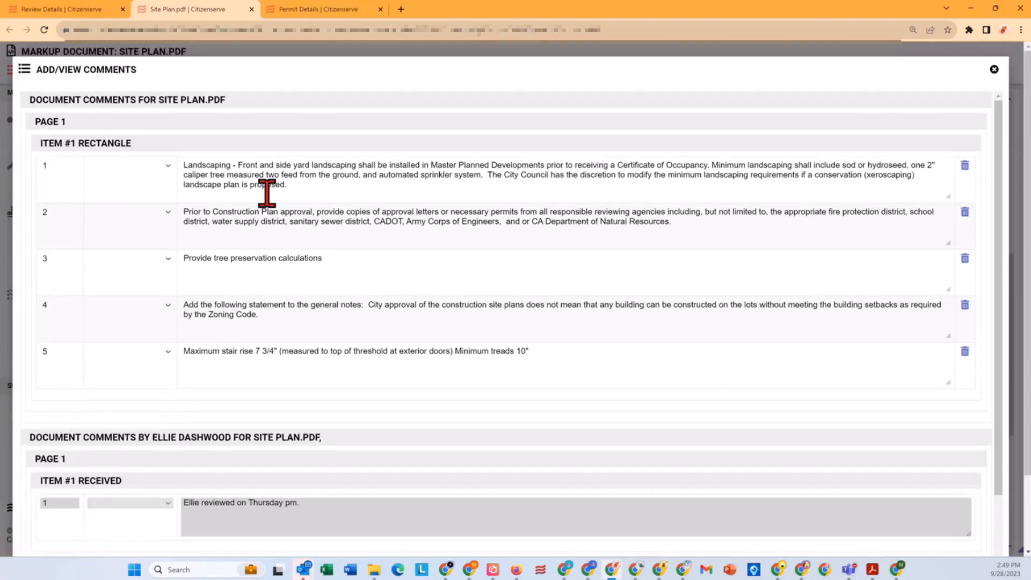
{"action": "left_click_drag", "start_coordinate": [231, 184], "coordinate": [310, 184]}
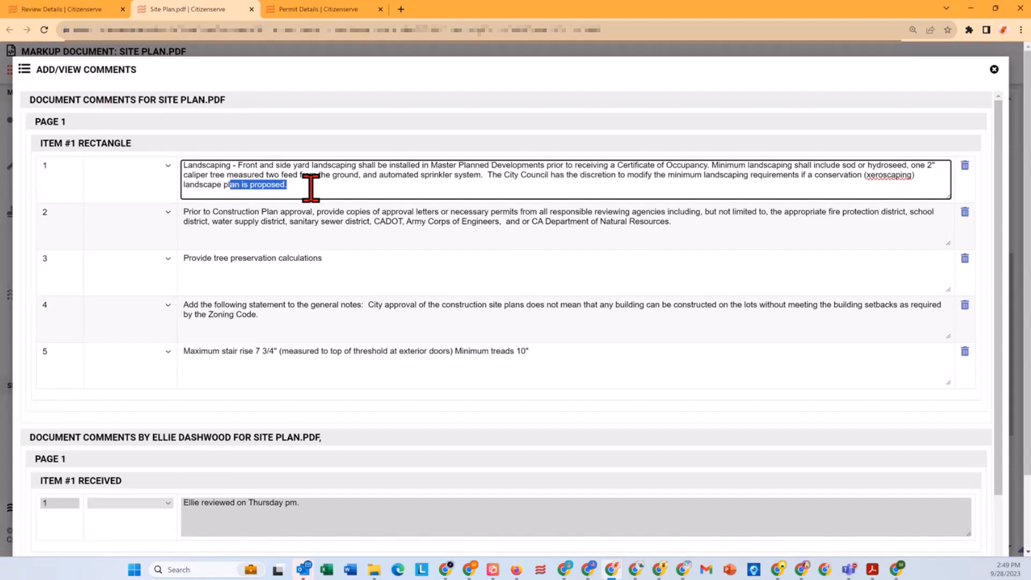
{"action": "scroll", "coordinate": [308, 223], "scroll_direction": "down", "scroll_amount": 3}
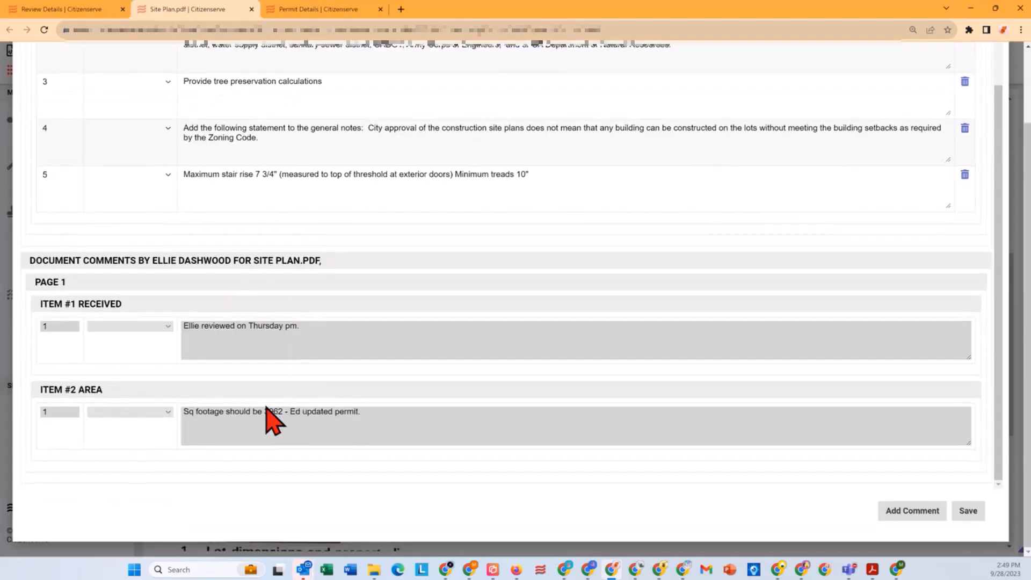
{"action": "left_click_drag", "start_coordinate": [312, 413], "coordinate": [395, 425]}
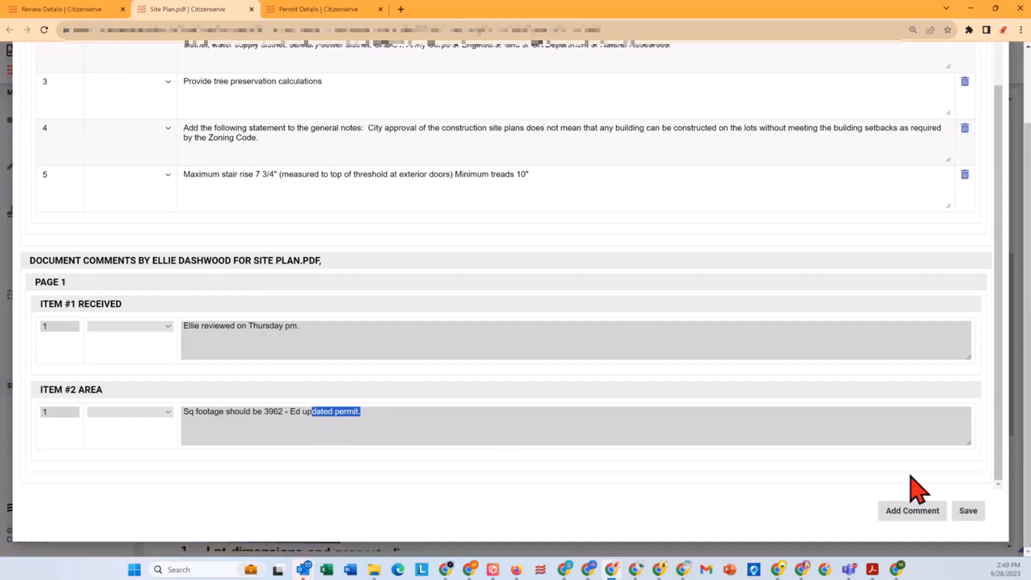
{"action": "left_click", "coordinate": [965, 511]}
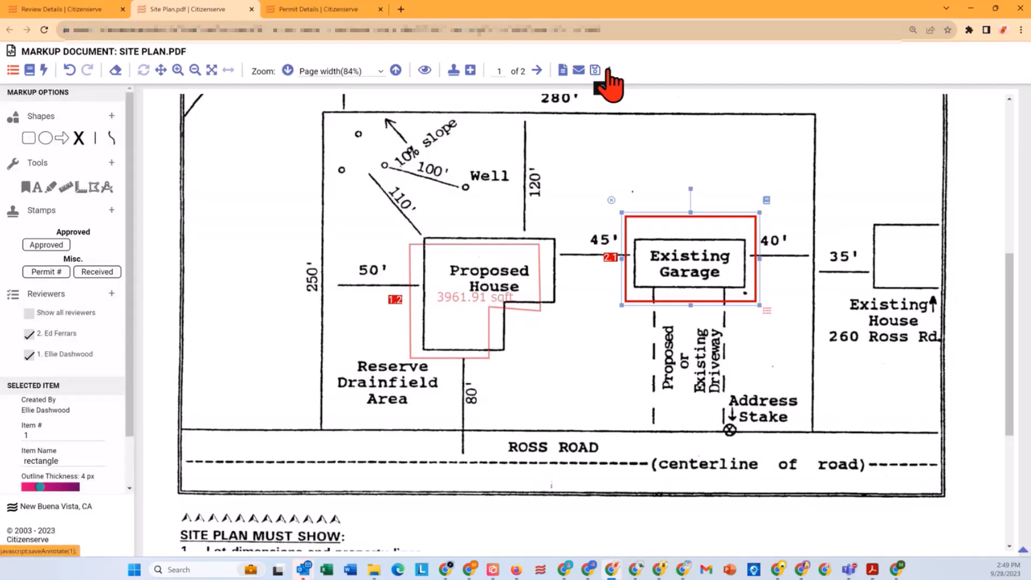
Step: Save the site plan markup, return to the Required Inspections review and check its review comments
{"action": "left_click", "coordinate": [608, 70]}
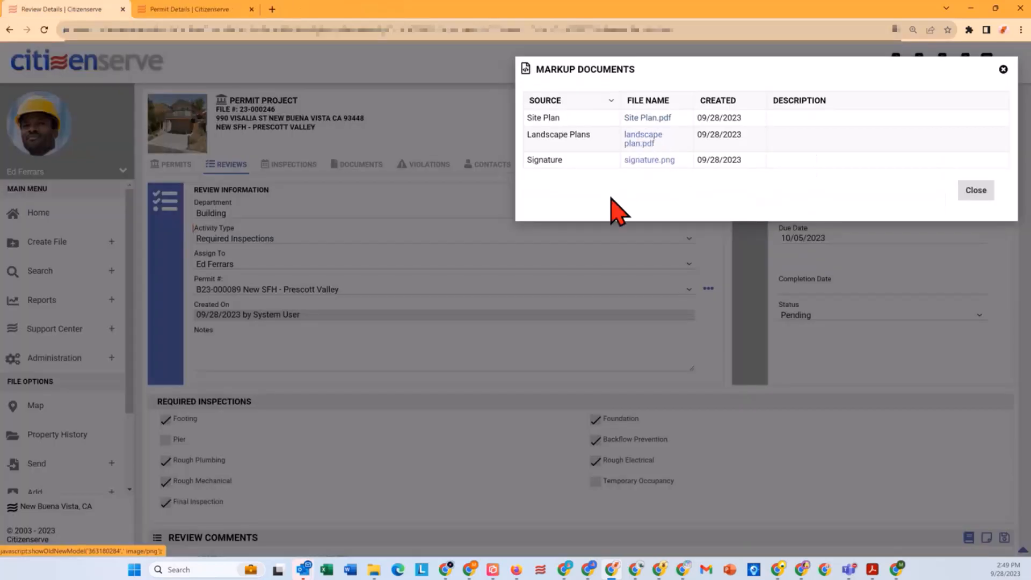
{"action": "left_click", "coordinate": [976, 193]}
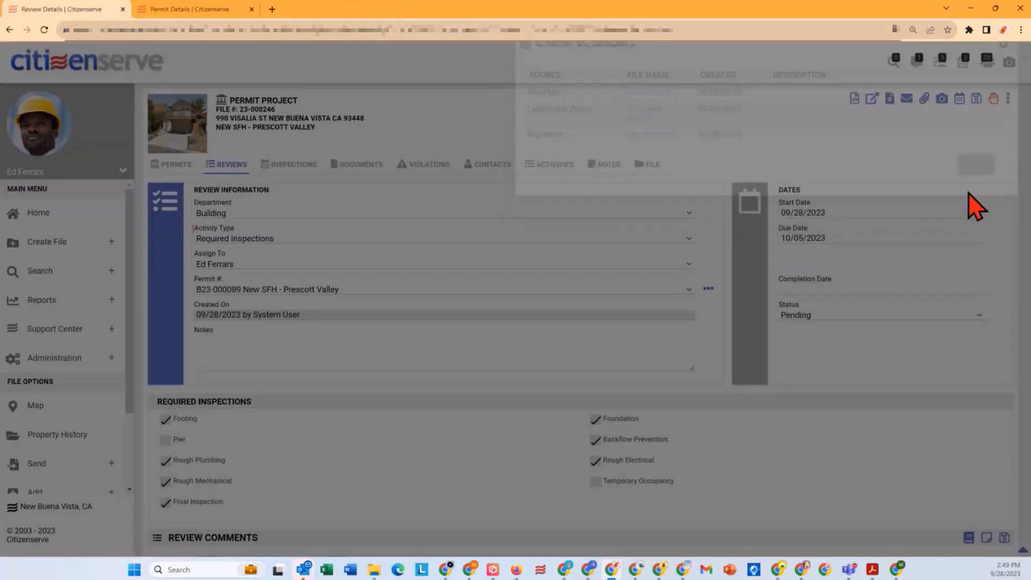
{"action": "scroll", "coordinate": [636, 295], "scroll_direction": "down", "scroll_amount": 1}
{"action": "scroll", "coordinate": [555, 465], "scroll_direction": "down", "scroll_amount": 1}
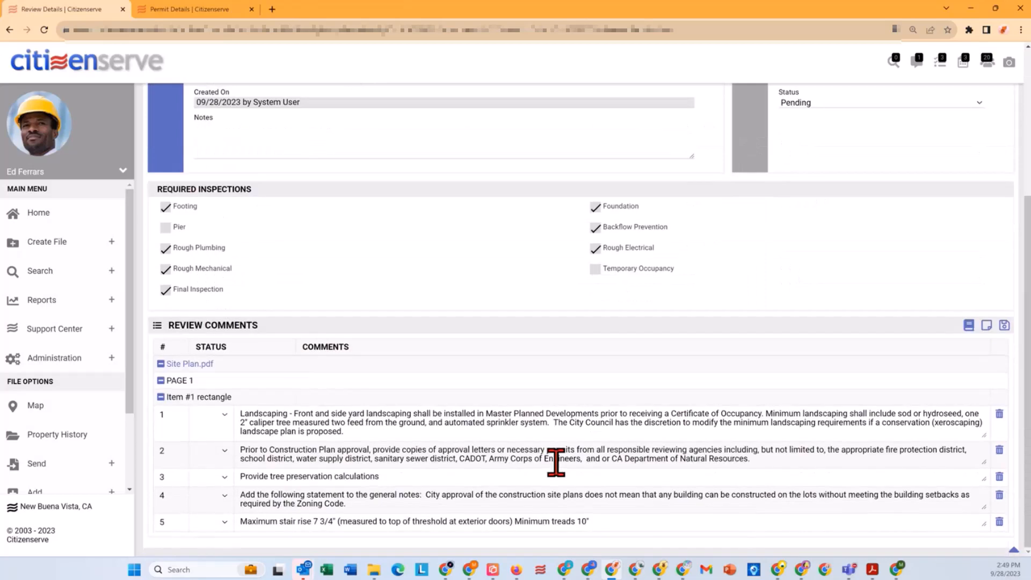
Step: Set the Required Inspections review's status to Approved and save the review
{"action": "scroll", "coordinate": [555, 465], "scroll_direction": "up", "scroll_amount": 4}
{"action": "left_click", "coordinate": [806, 317]}
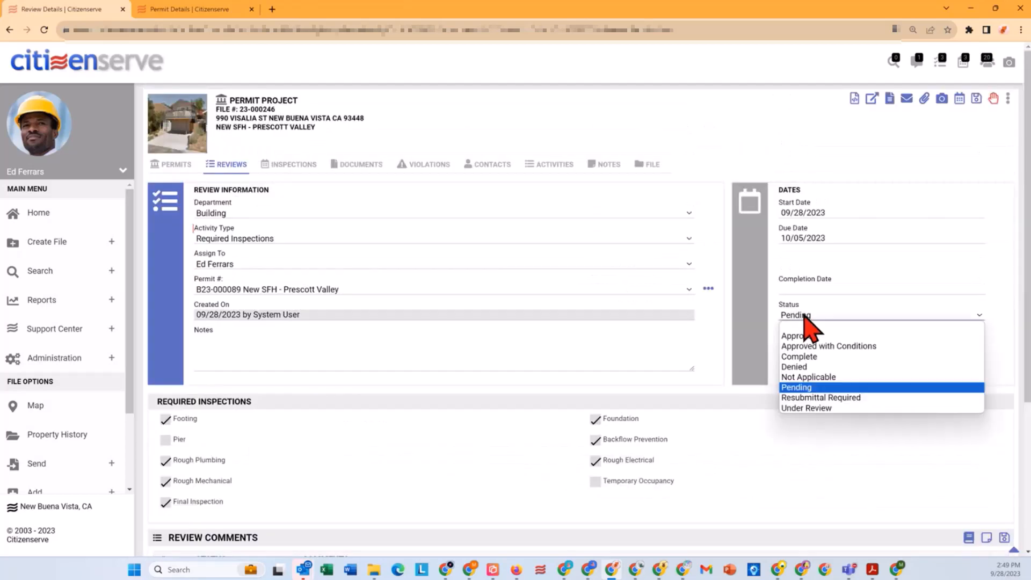
{"action": "left_click", "coordinate": [846, 335]}
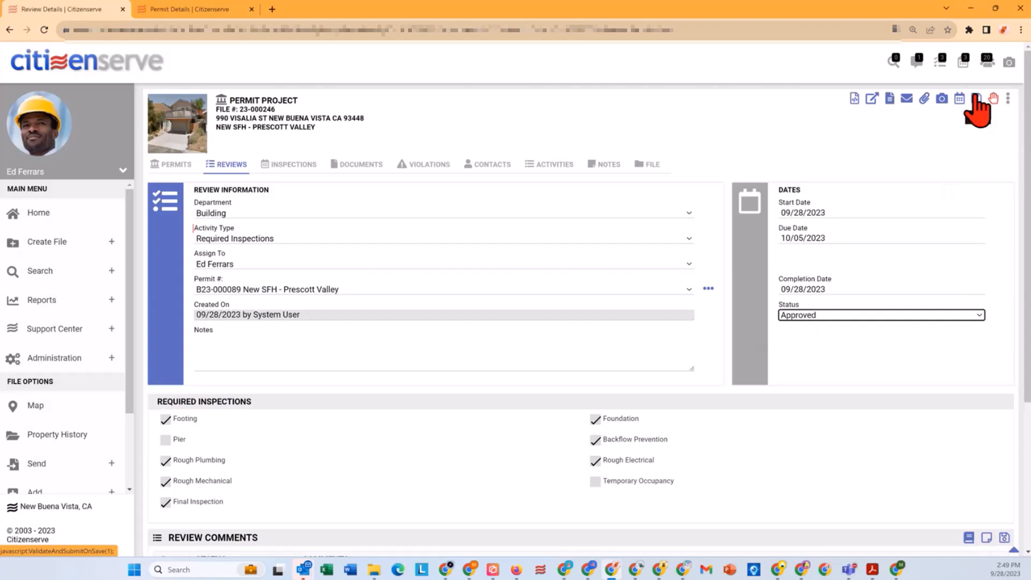
{"action": "left_click", "coordinate": [975, 98]}
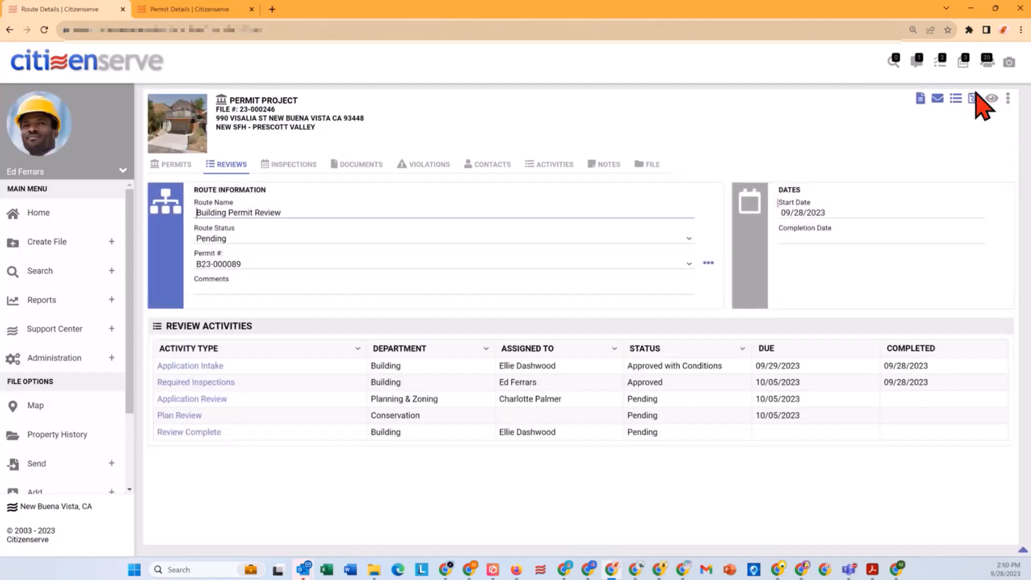
Step: Look over the project's documents and its list of review activities
{"action": "left_click", "coordinate": [357, 167]}
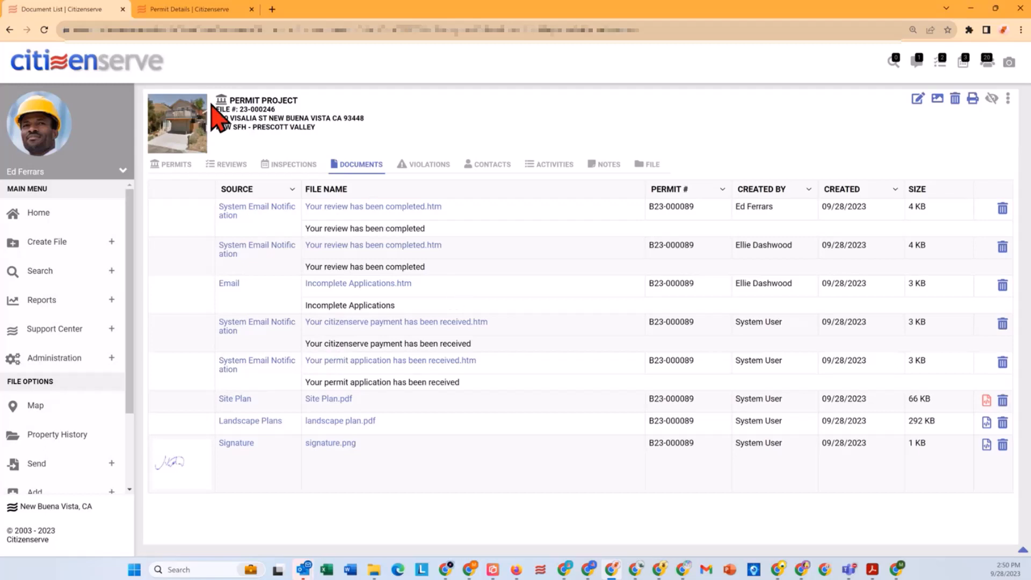
{"action": "left_click", "coordinate": [227, 163]}
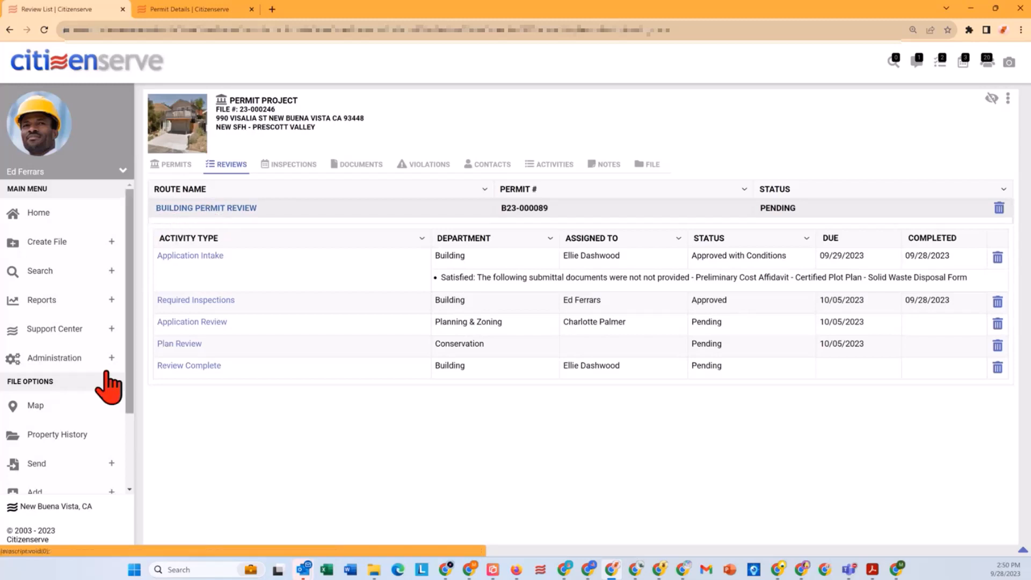
Step: Show the Zoning layer on the property's map, look up the zone near the property marker and close the map
{"action": "left_click", "coordinate": [33, 407]}
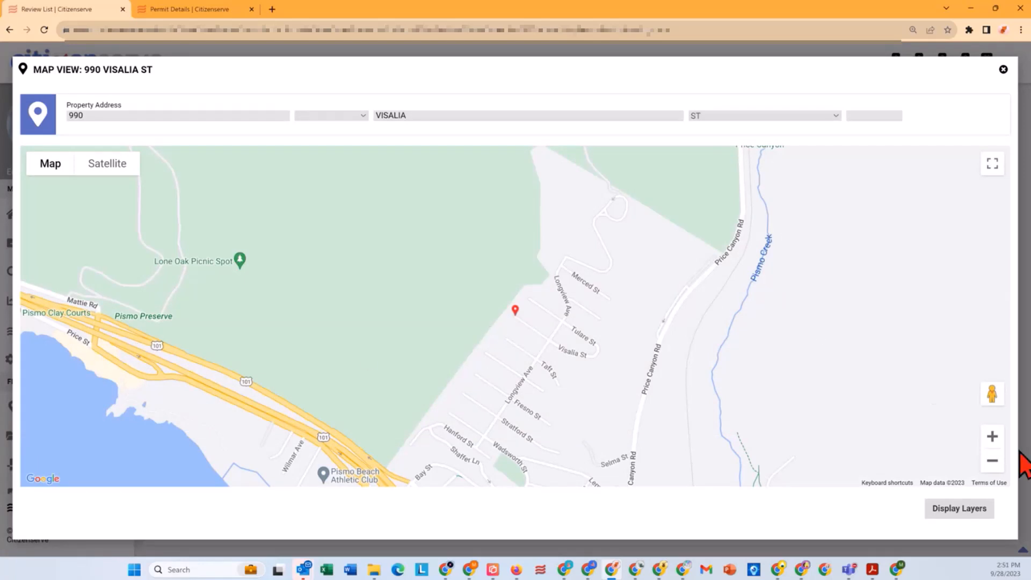
{"action": "left_click", "coordinate": [991, 435]}
{"action": "left_click", "coordinate": [991, 435]}
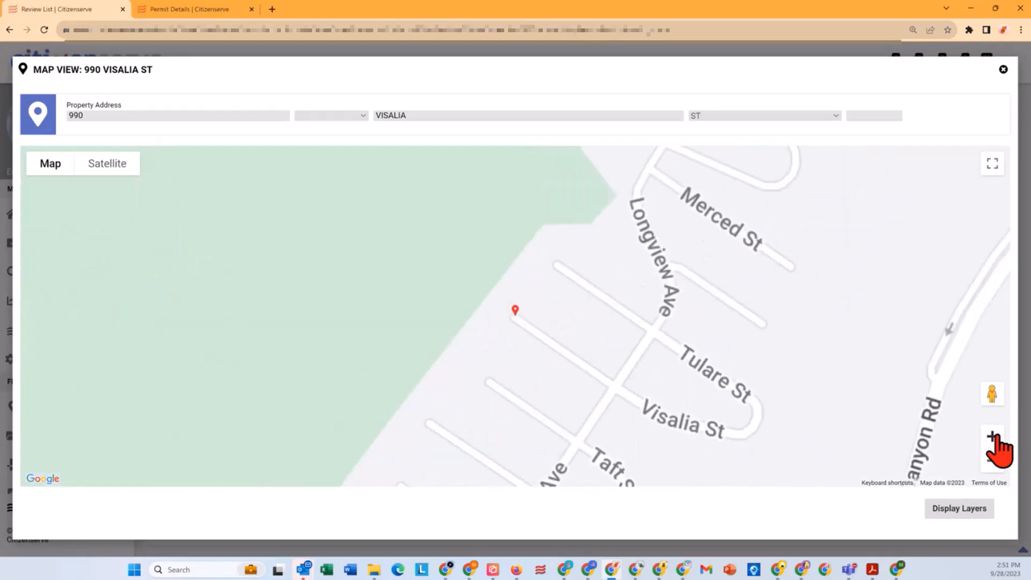
{"action": "left_click", "coordinate": [947, 510]}
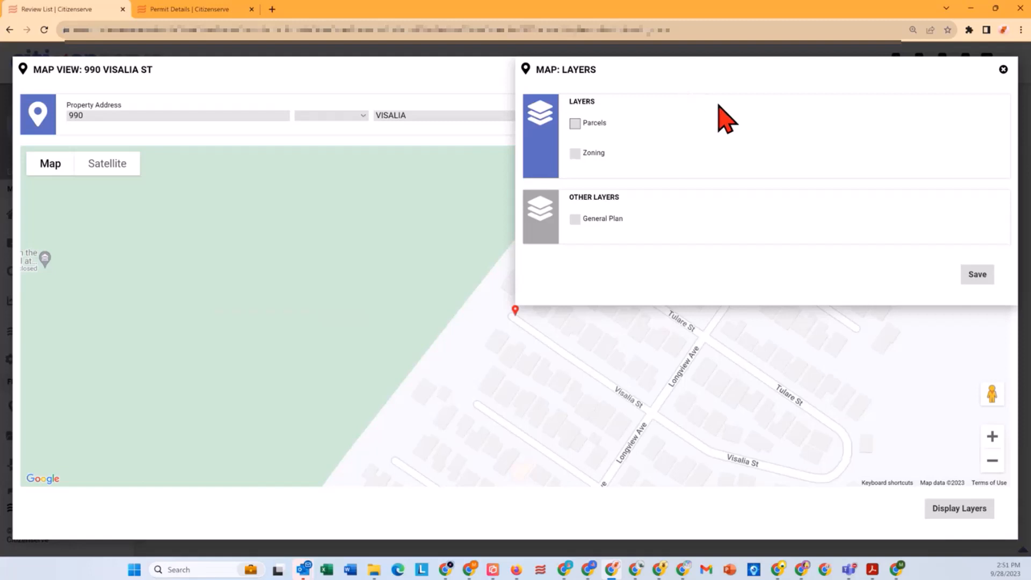
{"action": "left_click", "coordinate": [575, 154]}
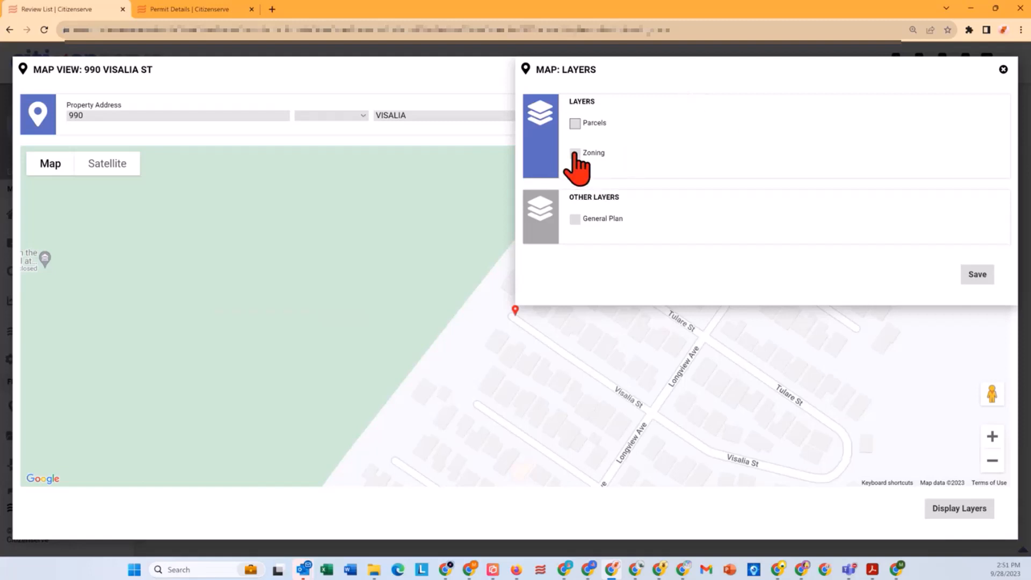
{"action": "left_click", "coordinate": [975, 277]}
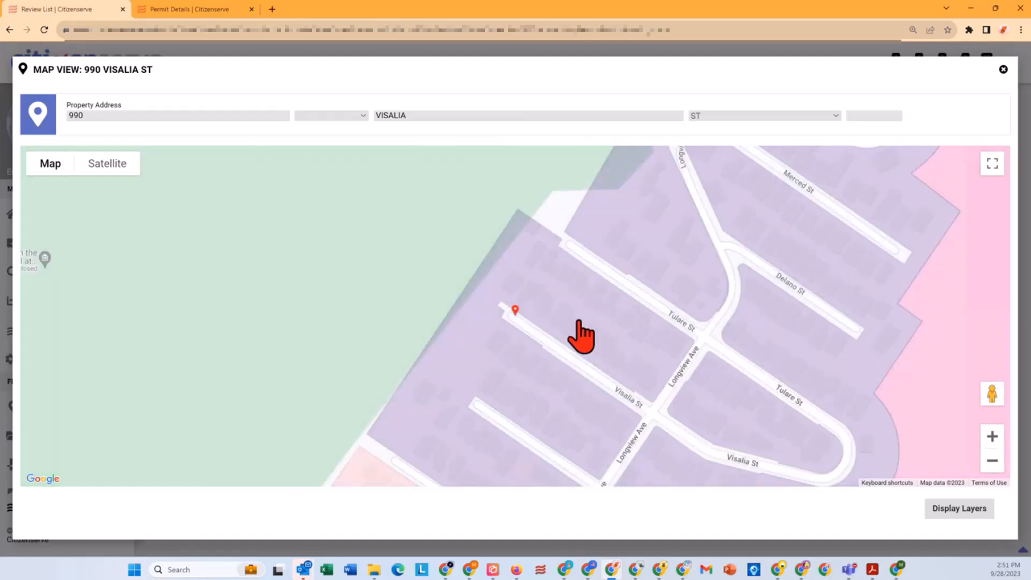
{"action": "left_click", "coordinate": [626, 336]}
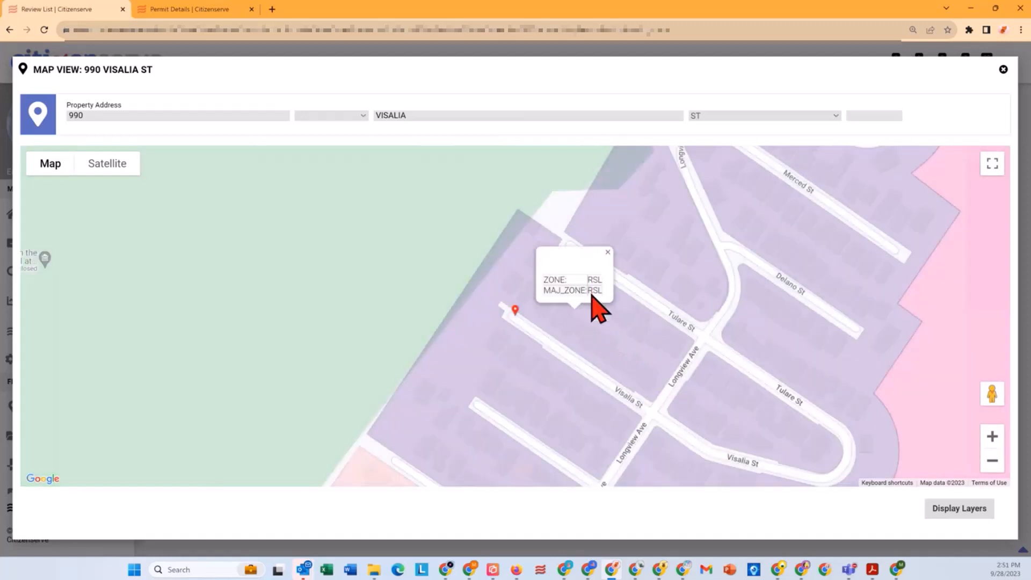
{"action": "left_click", "coordinate": [1003, 70]}
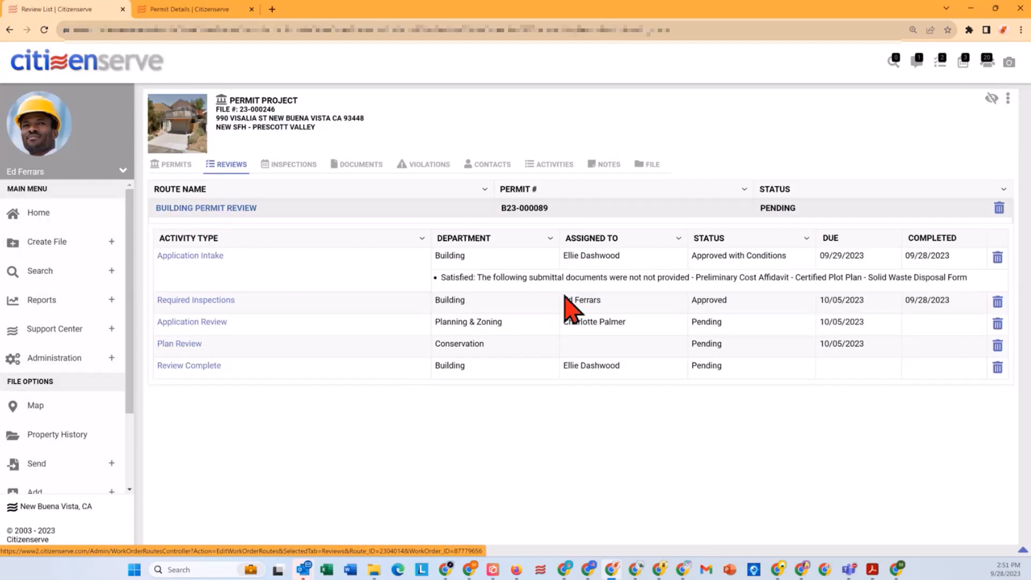
Step: Set the Building Permit Review route to Approved with completion date 09/28/2023, and save it with all outstanding activities completed
{"action": "left_click", "coordinate": [255, 208]}
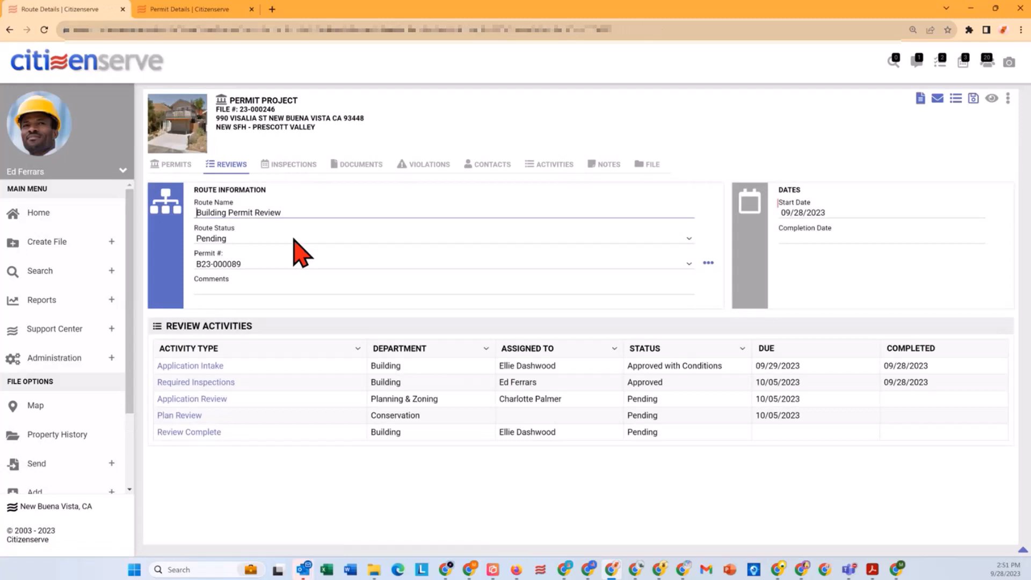
{"action": "left_click", "coordinate": [295, 240]}
{"action": "left_click", "coordinate": [237, 247]}
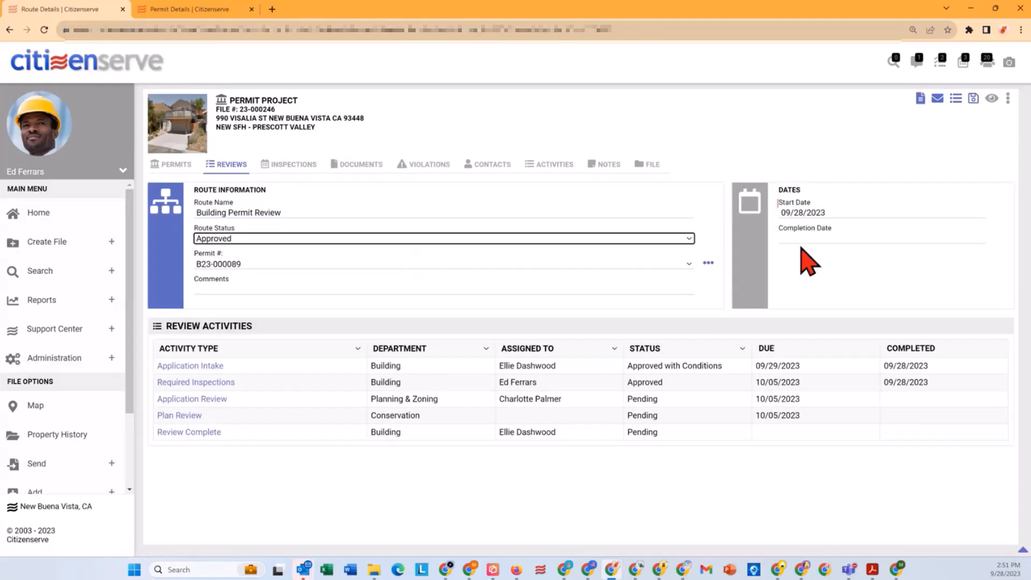
{"action": "left_click", "coordinate": [809, 239]}
{"action": "left_click", "coordinate": [857, 340]}
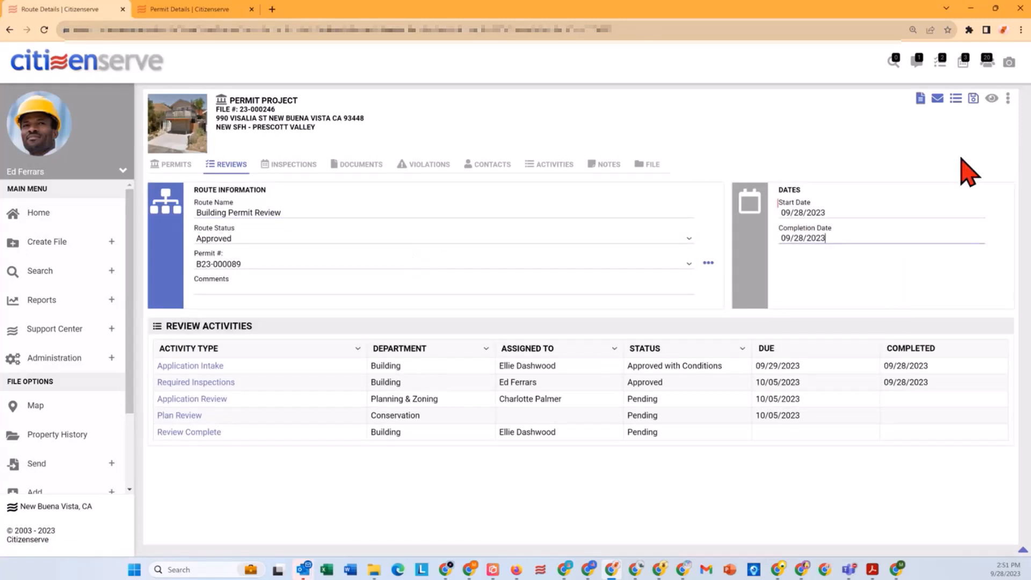
{"action": "left_click", "coordinate": [972, 101]}
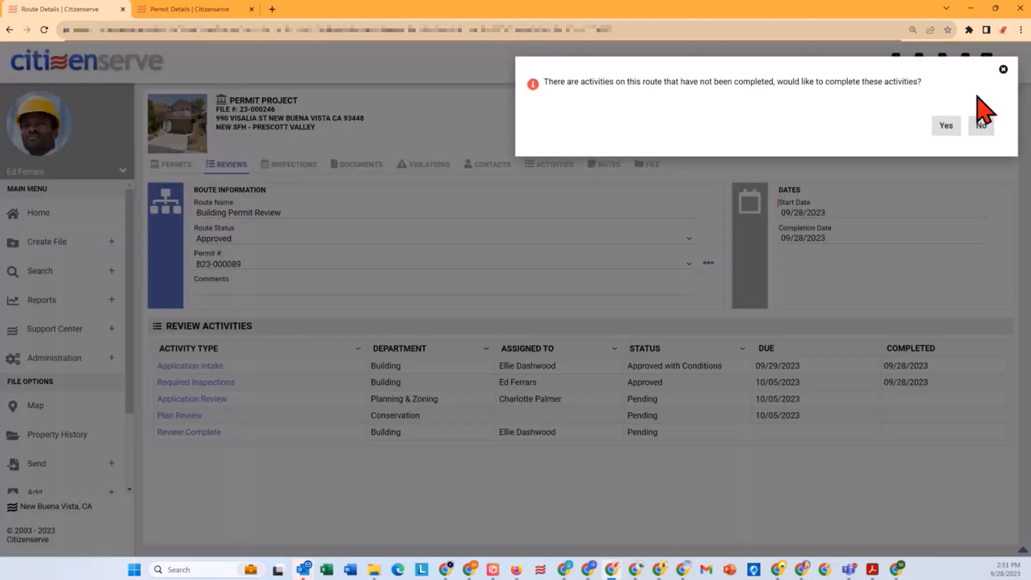
{"action": "left_click", "coordinate": [945, 126]}
Step: Switch to the open permit record and set the permit's status to Approved
{"action": "left_click", "coordinate": [164, 9]}
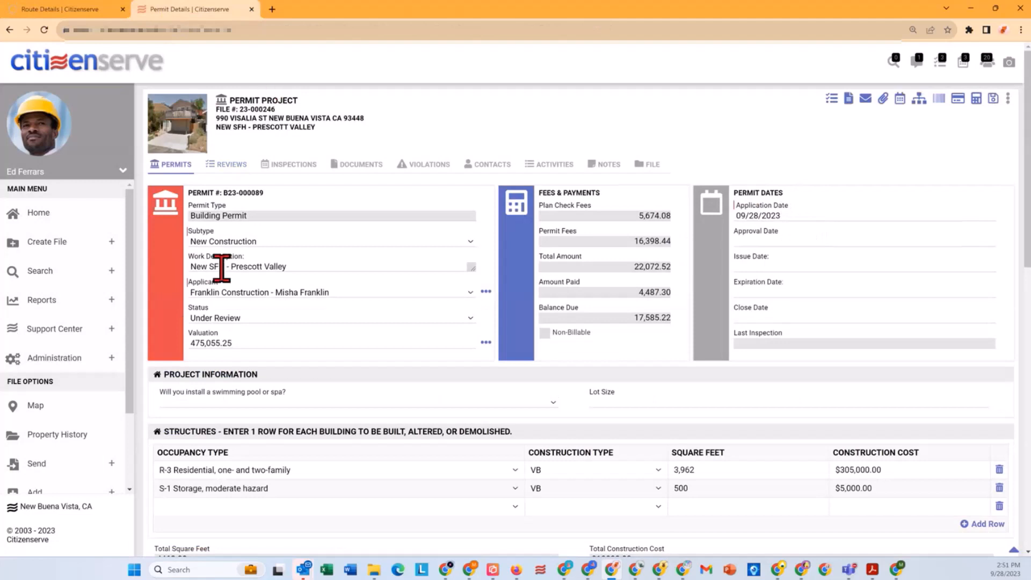
{"action": "left_click", "coordinate": [232, 318]}
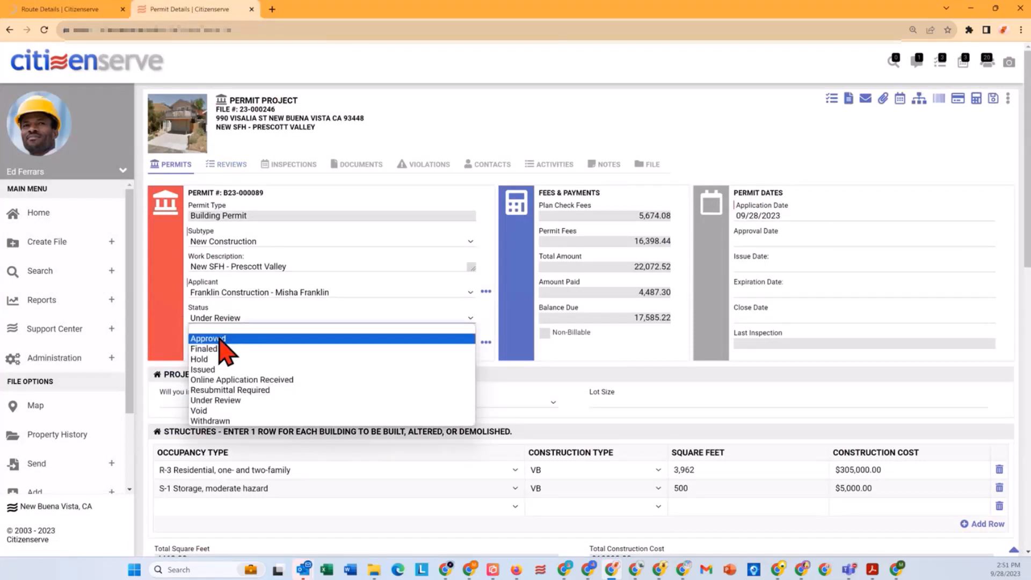
{"action": "left_click", "coordinate": [220, 339]}
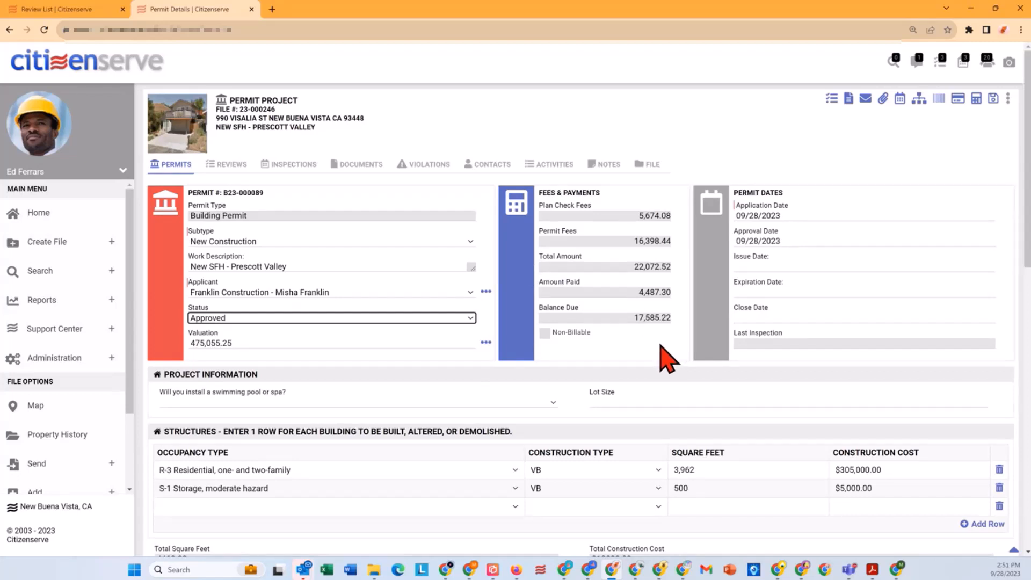
Step: Try to generate the Permit Card letter for the approved permit
{"action": "left_click", "coordinate": [848, 98]}
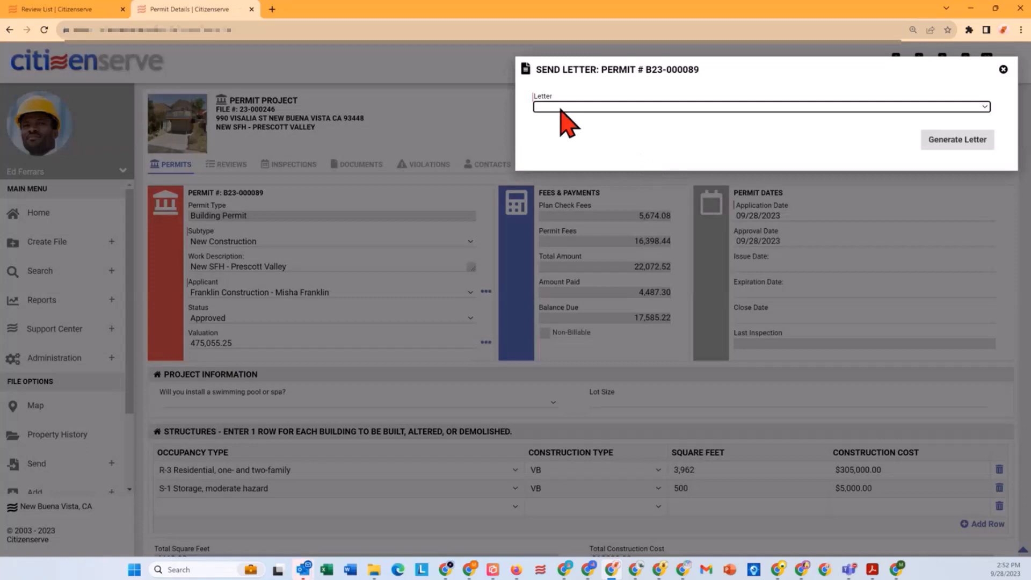
{"action": "left_click", "coordinate": [561, 110]}
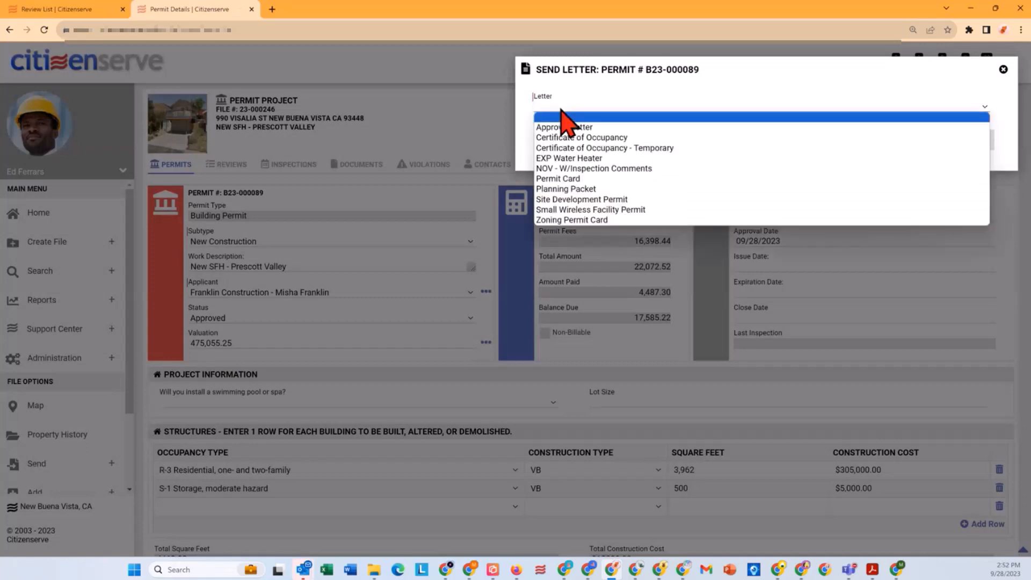
{"action": "left_click", "coordinate": [568, 177]}
{"action": "left_click", "coordinate": [949, 140]}
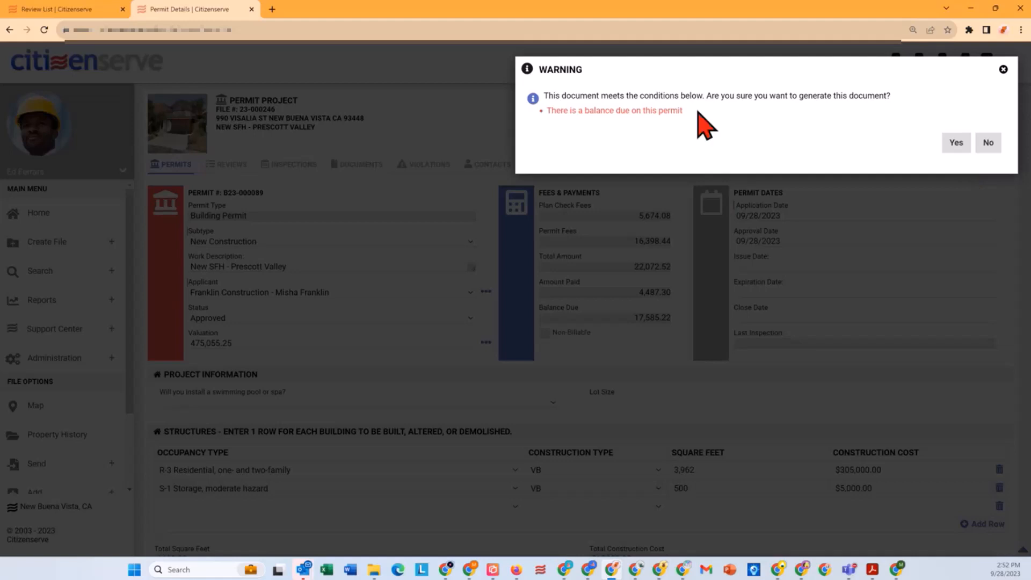
{"action": "left_click", "coordinate": [1001, 66]}
{"action": "left_click", "coordinate": [994, 69]}
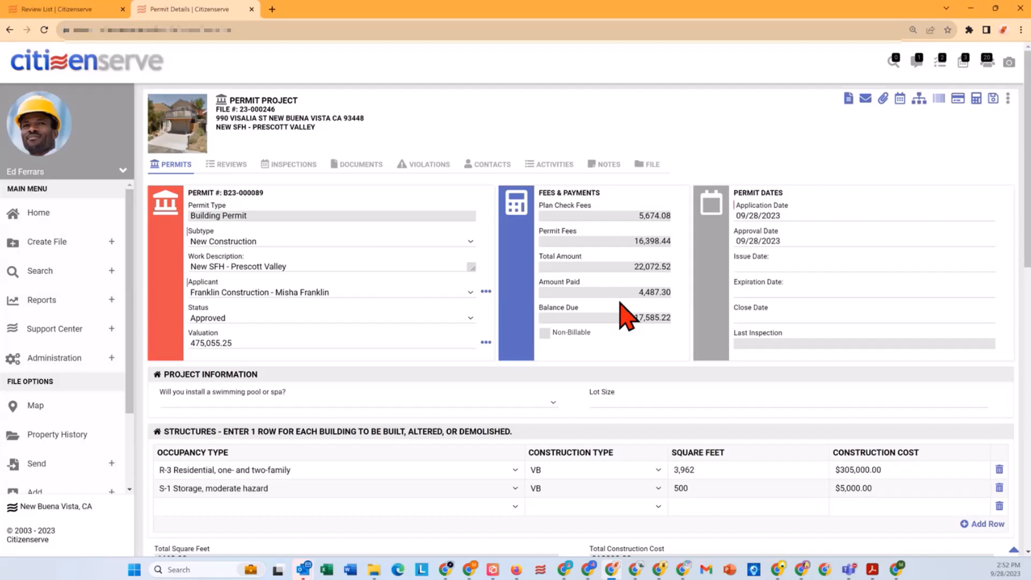
Step: Add and save a Credit payment of 17585.22 on the permit with the reference AMEX
{"action": "left_click", "coordinate": [959, 103]}
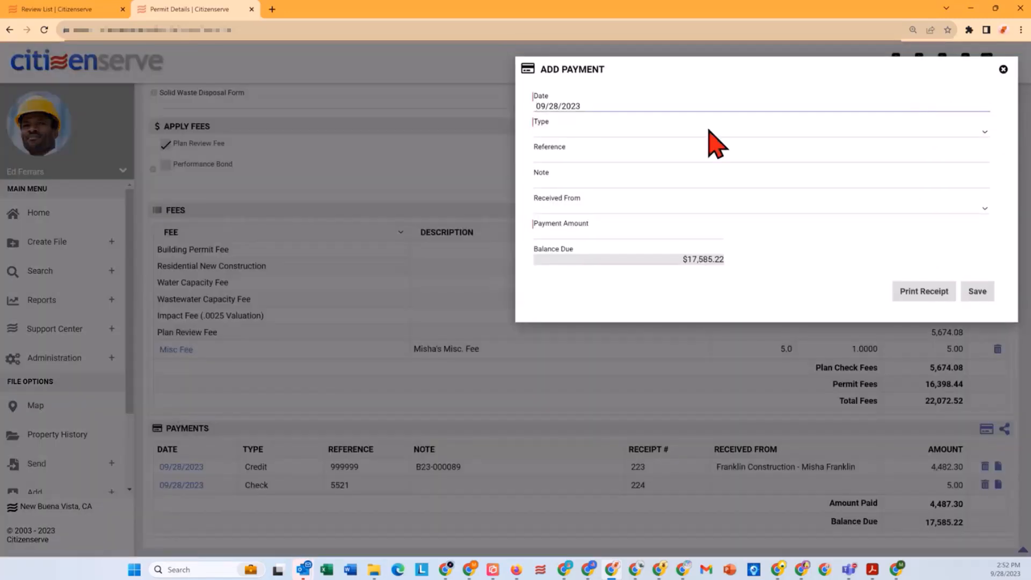
{"action": "left_click", "coordinate": [566, 129]}
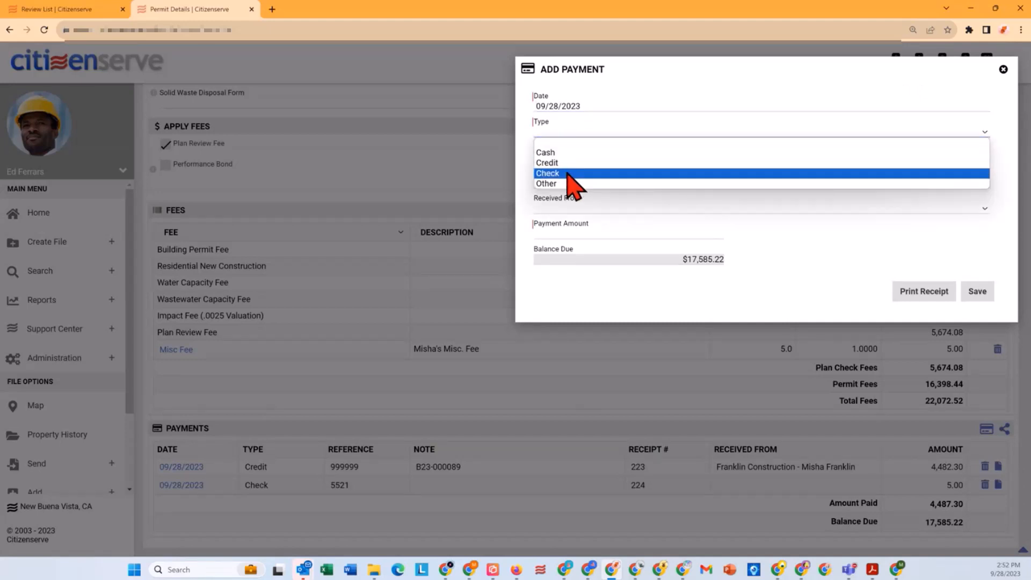
{"action": "left_click", "coordinate": [566, 163]}
{"action": "left_click", "coordinate": [564, 157]}
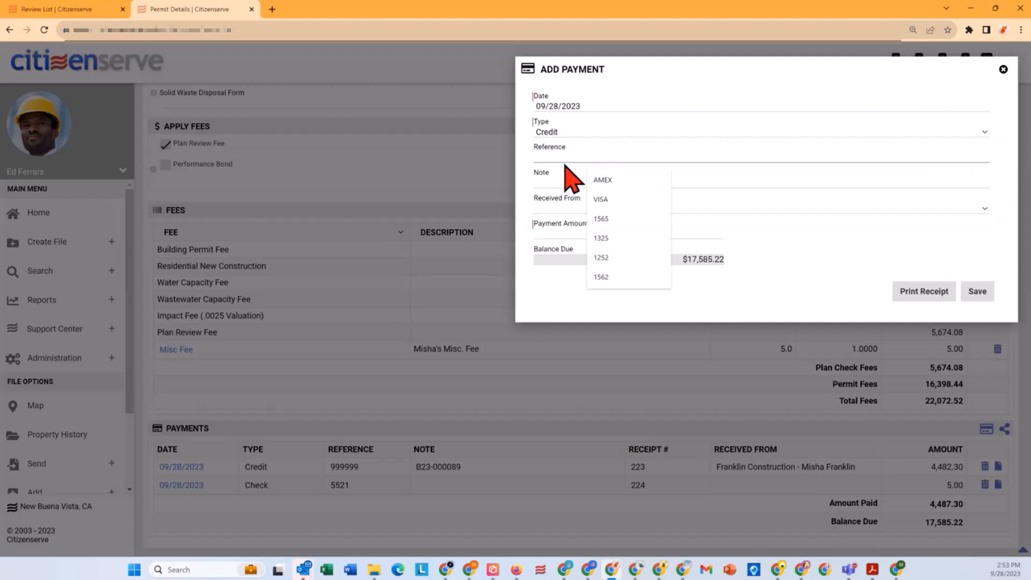
{"action": "type", "text": "AMEX"}
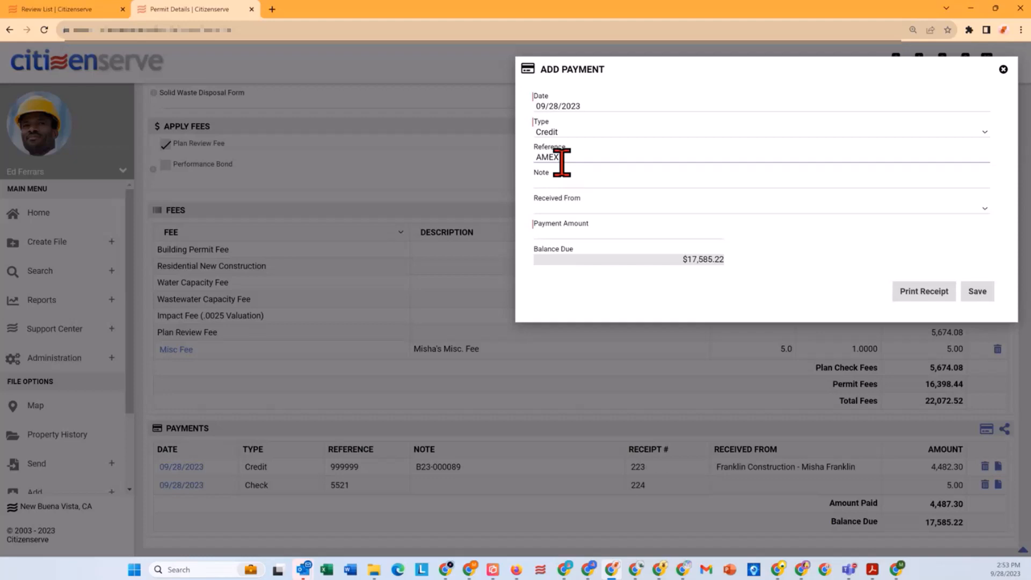
{"action": "left_click", "coordinate": [606, 233]}
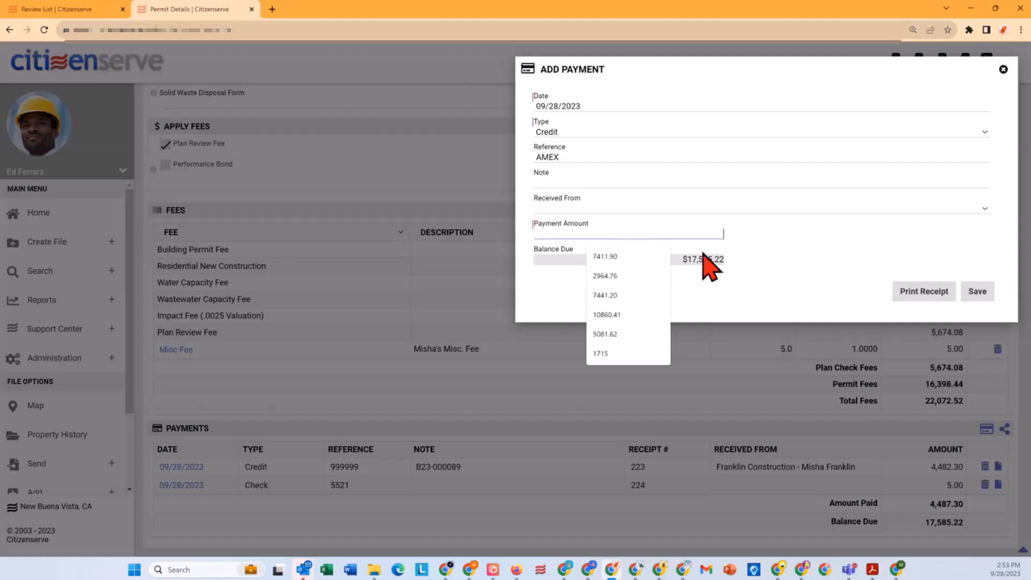
{"action": "type", "text": "17"}
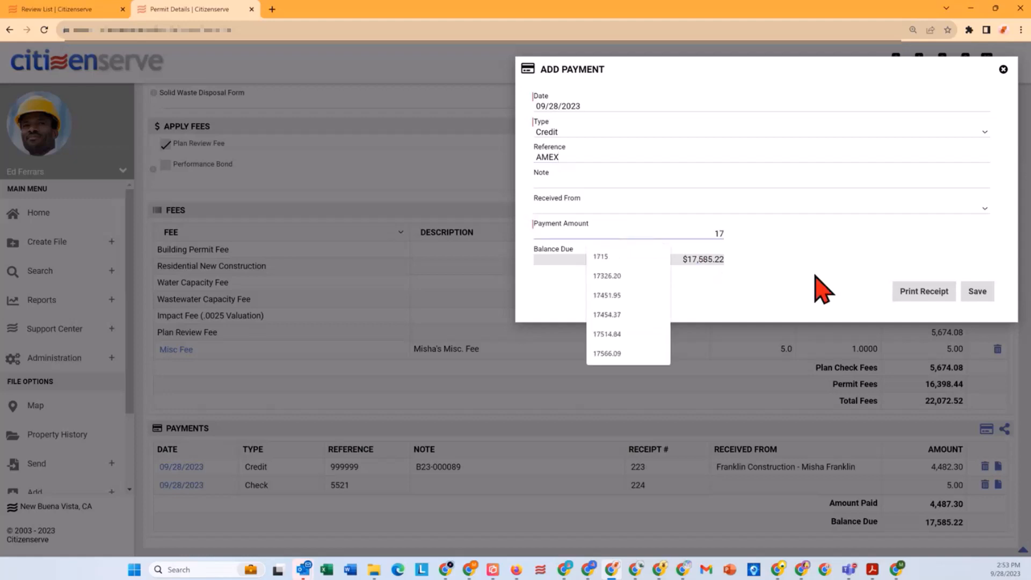
{"action": "type", "text": "585.22"}
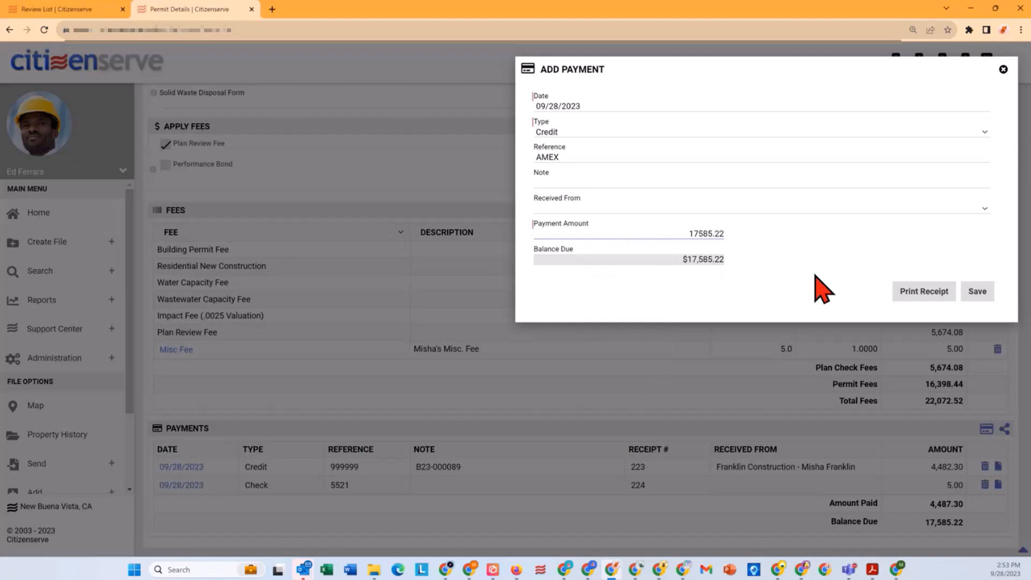
{"action": "left_click", "coordinate": [986, 291]}
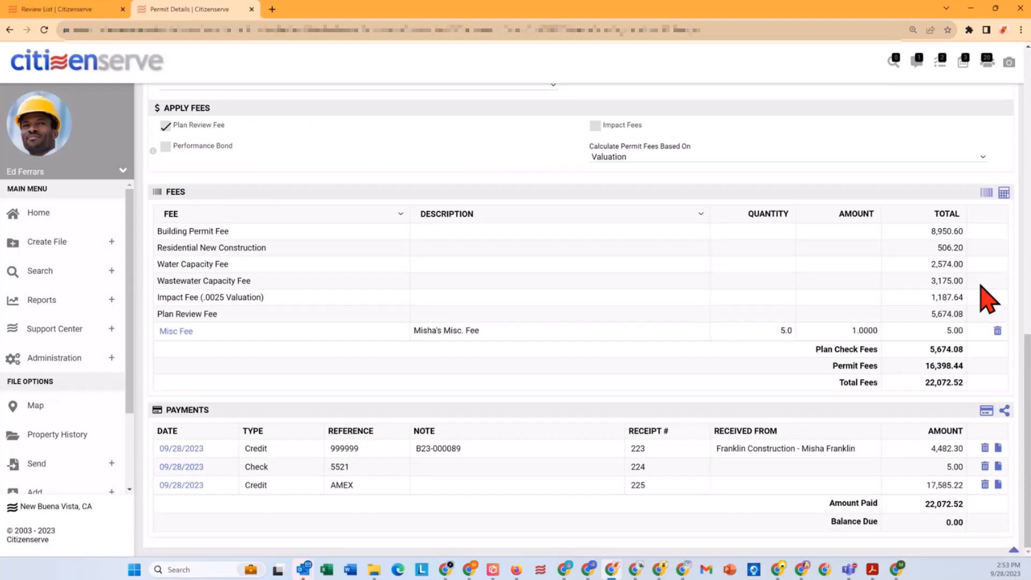
Step: Set the permit's status to Issued
{"action": "scroll", "coordinate": [395, 303], "scroll_direction": "up", "scroll_amount": 8}
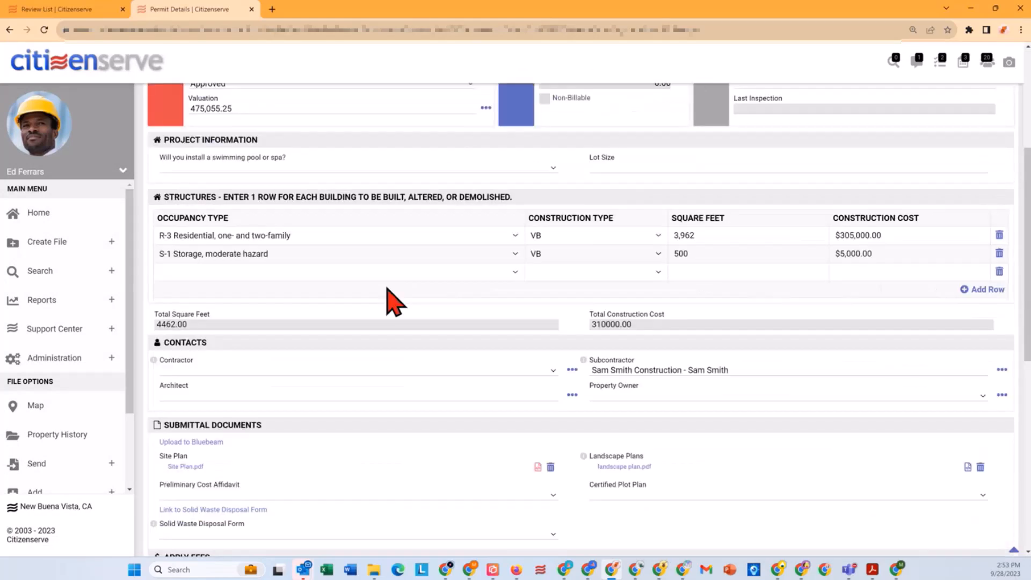
{"action": "scroll", "coordinate": [395, 303], "scroll_direction": "up", "scroll_amount": 4}
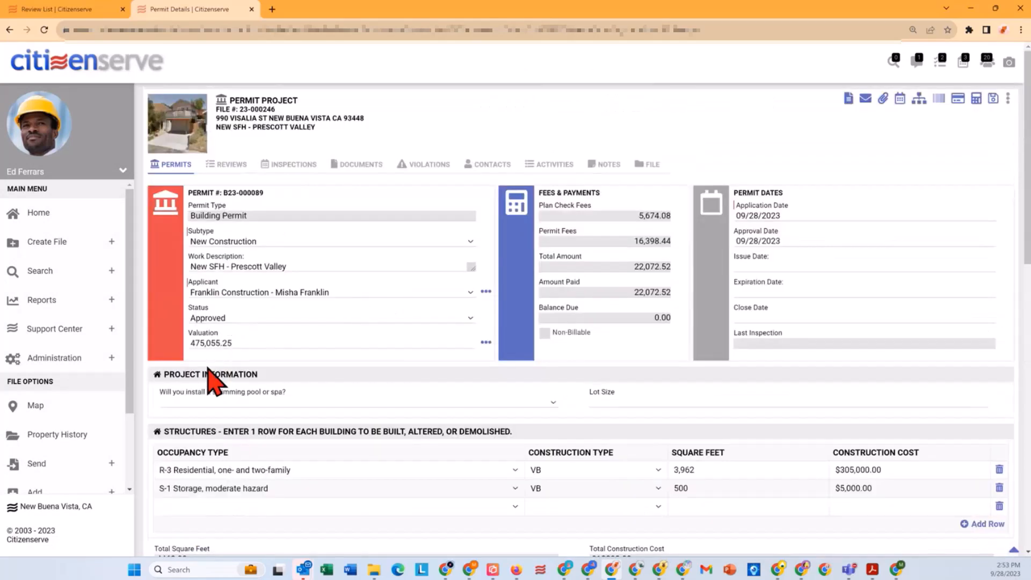
{"action": "left_click", "coordinate": [226, 318]}
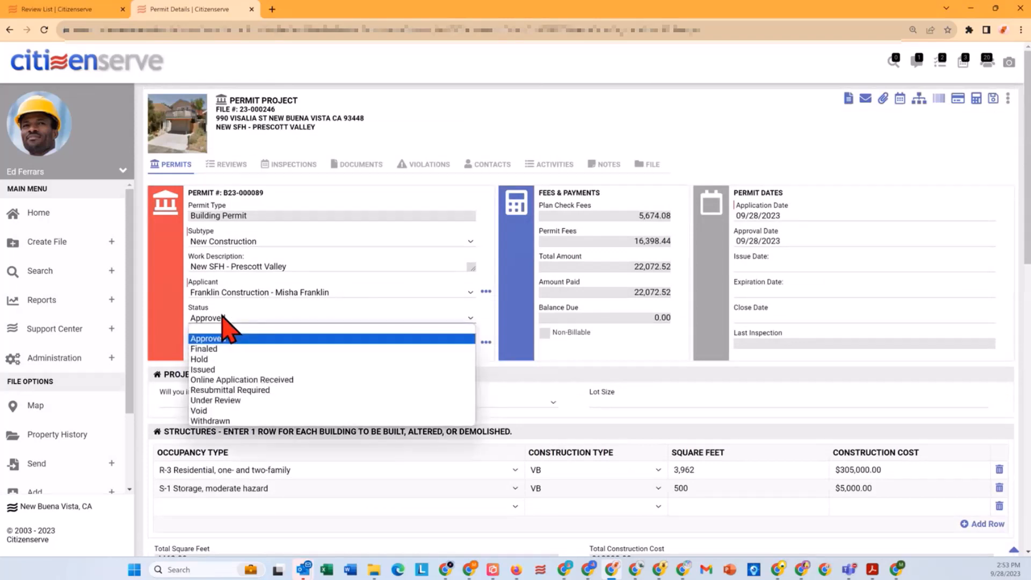
{"action": "left_click", "coordinate": [209, 370]}
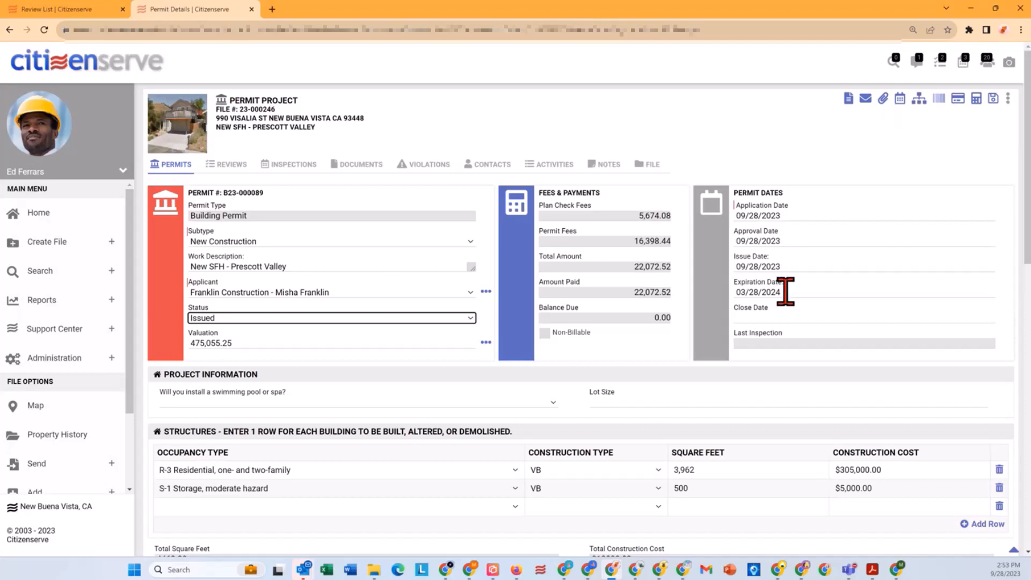
Step: Generate the Permit Card letter for the issued permit
{"action": "left_click", "coordinate": [856, 102]}
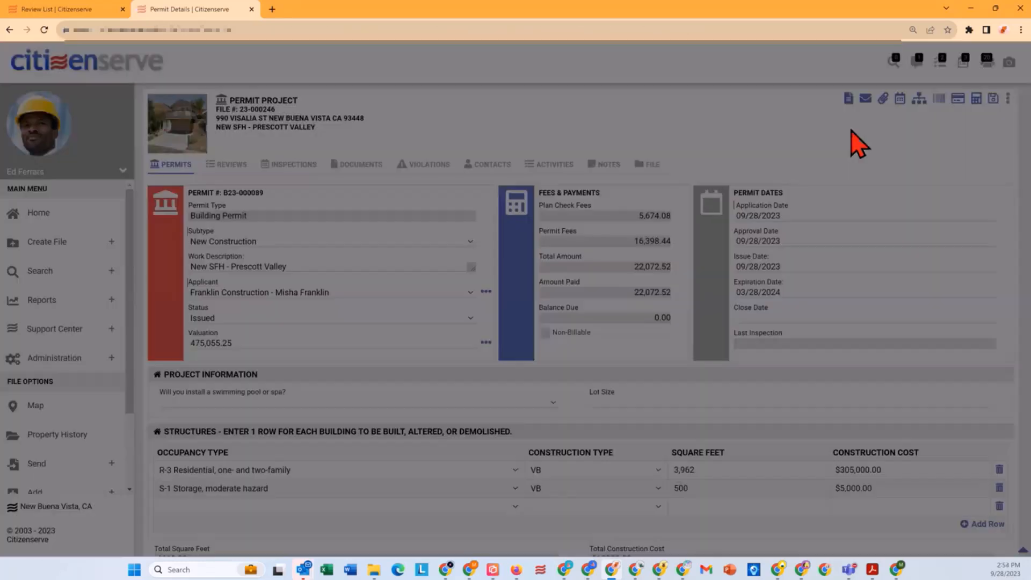
{"action": "left_click", "coordinate": [589, 107]}
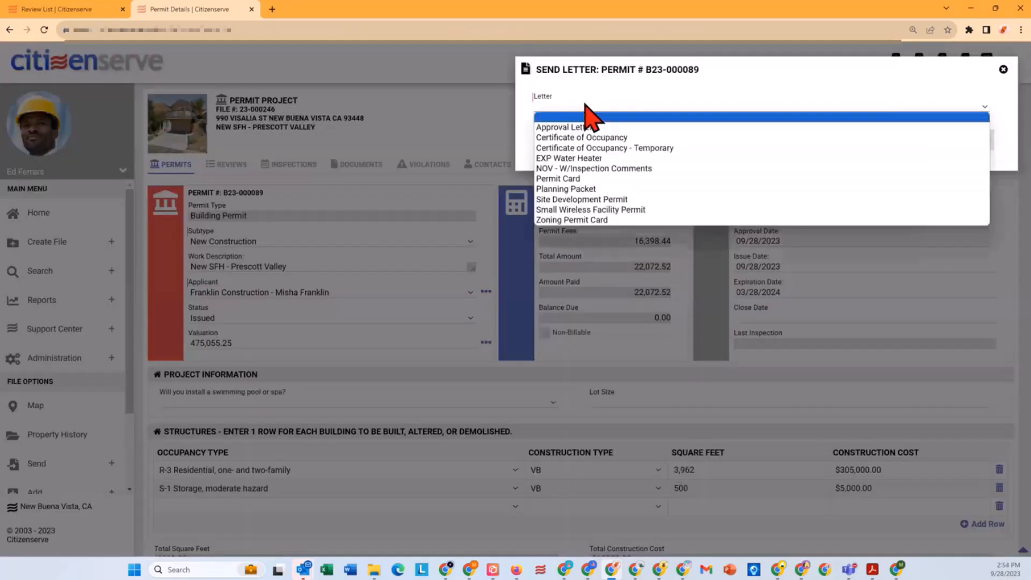
{"action": "left_click", "coordinate": [594, 176]}
{"action": "left_click", "coordinate": [925, 142]}
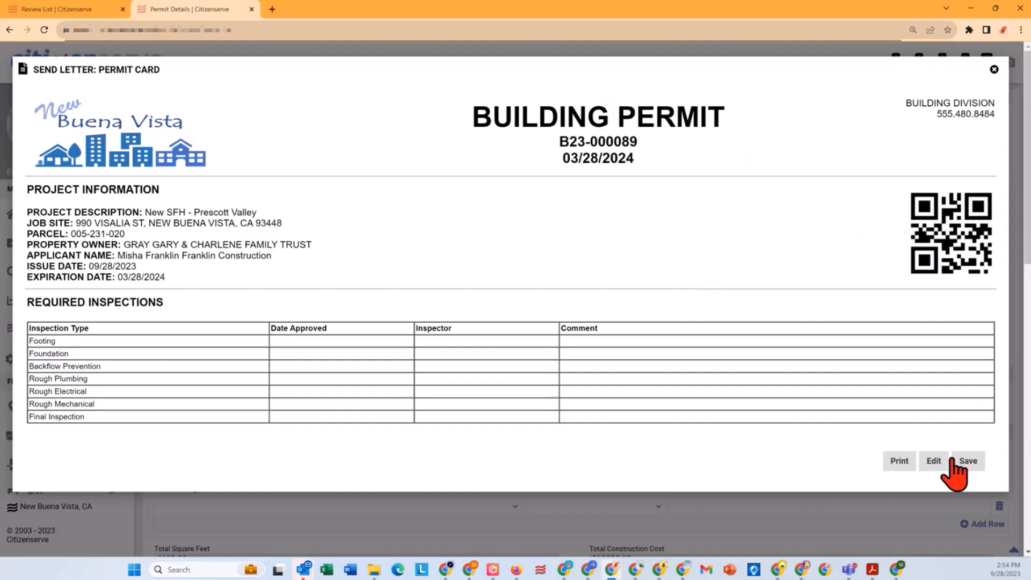
Step: Edit the permit card and add the label "EXPIRATION:" before the date in its heading
{"action": "left_click", "coordinate": [932, 468]}
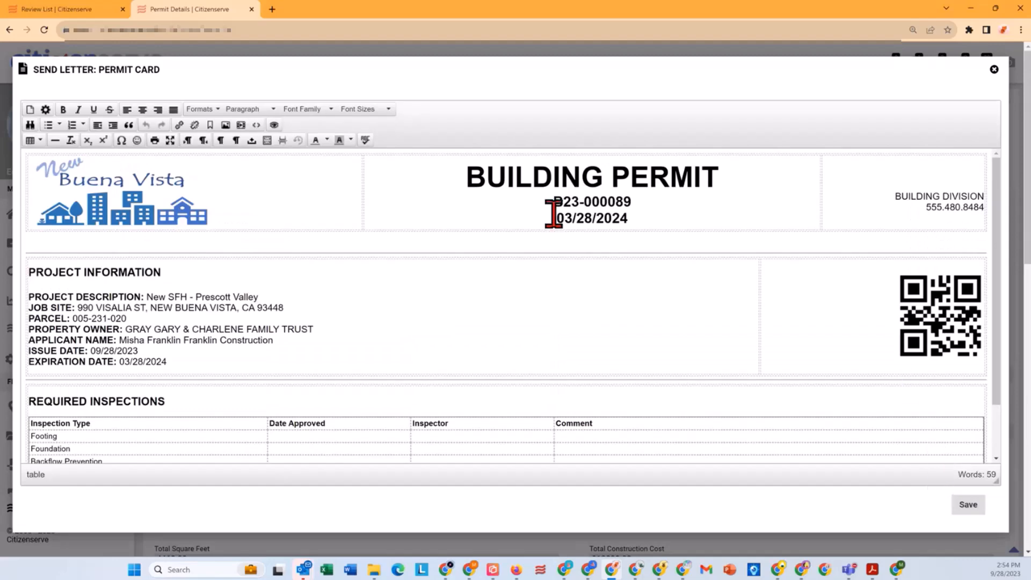
{"action": "left_click", "coordinate": [554, 215]}
{"action": "type", "text": "EXP"}
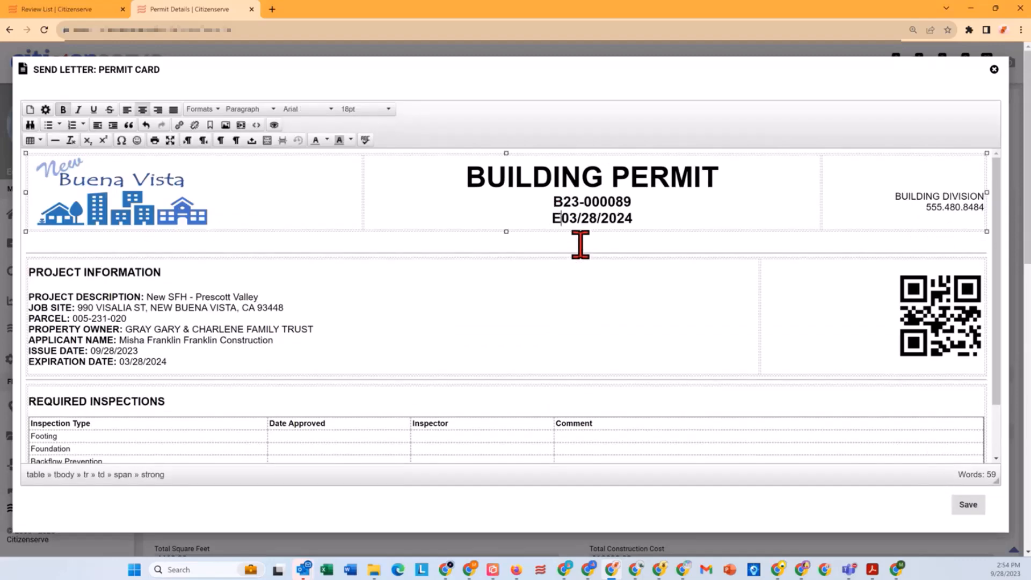
{"action": "type", "text": "IRATION:"}
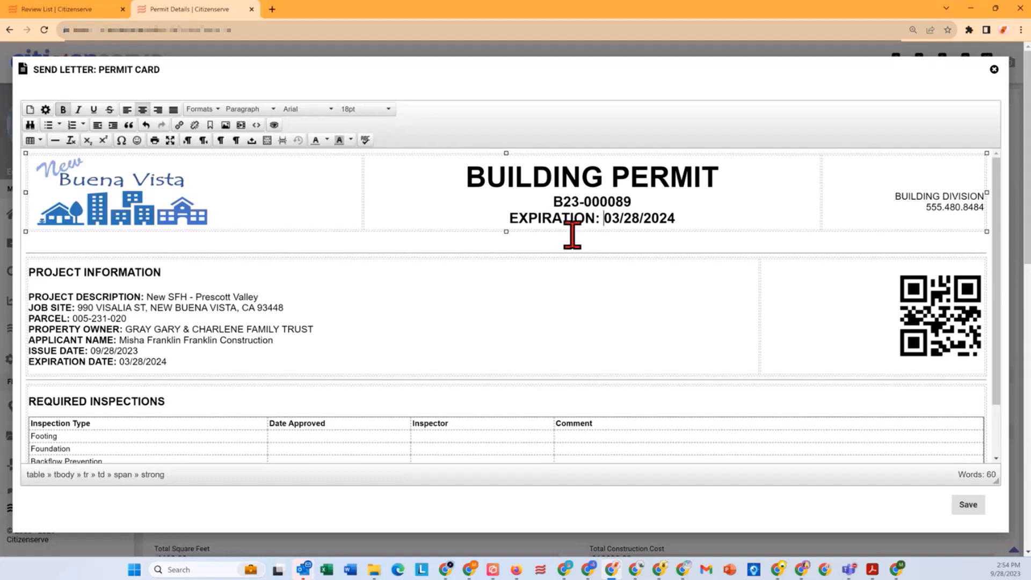
Step: Colour the expiration date in the heading red and save the permit card to the project's documents
{"action": "left_click_drag", "start_coordinate": [600, 217], "coordinate": [519, 217]}
{"action": "left_click_drag", "start_coordinate": [675, 218], "coordinate": [601, 219]}
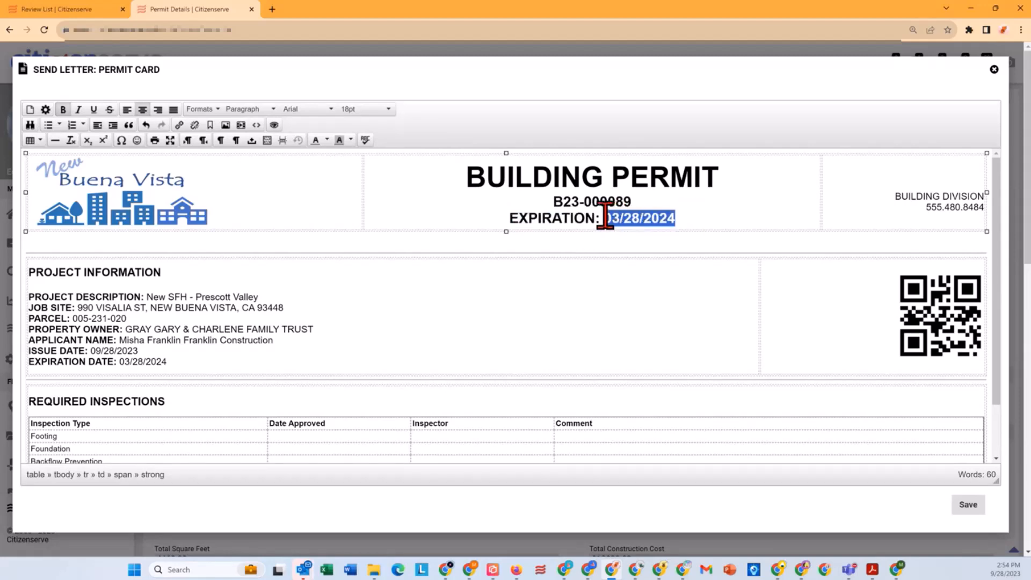
{"action": "left_click", "coordinate": [326, 140]}
{"action": "left_click", "coordinate": [316, 185]}
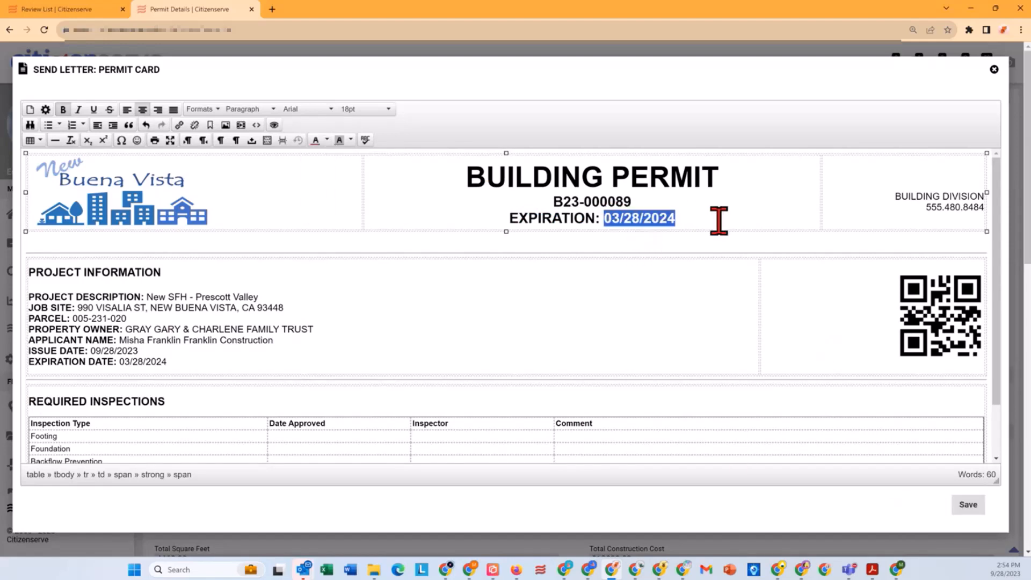
{"action": "left_click", "coordinate": [679, 273]}
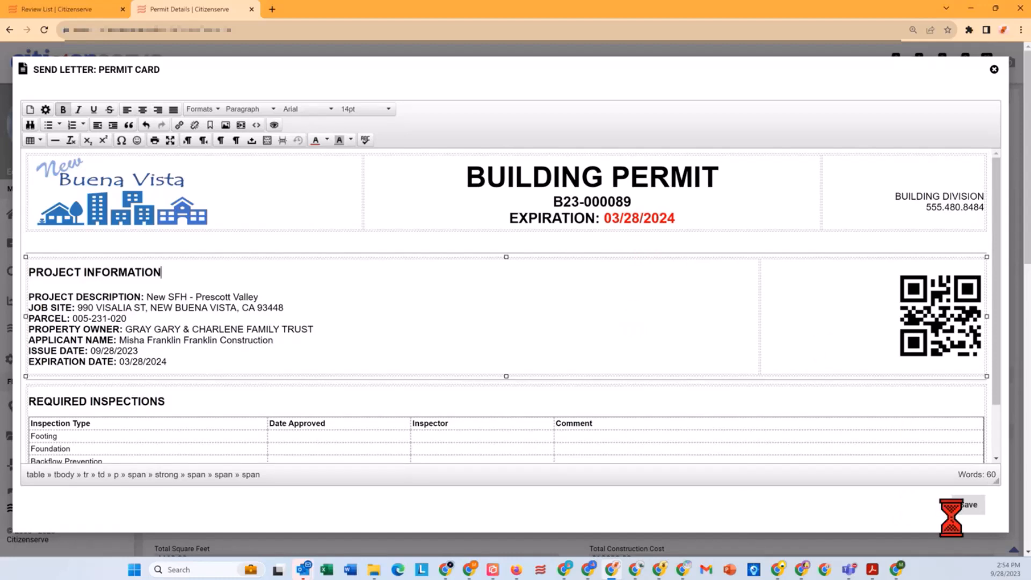
{"action": "left_click", "coordinate": [976, 515]}
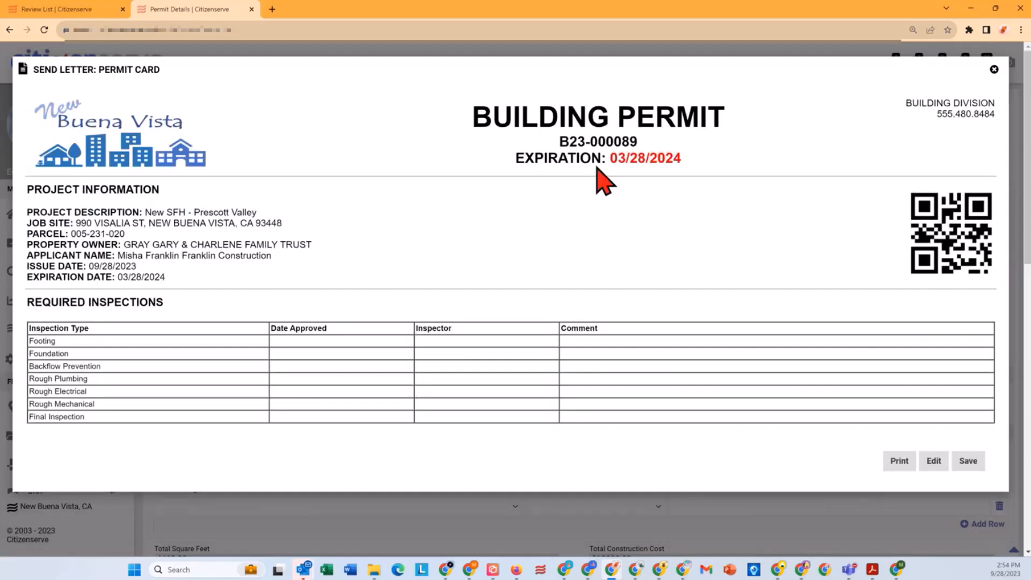
{"action": "left_click", "coordinate": [966, 460]}
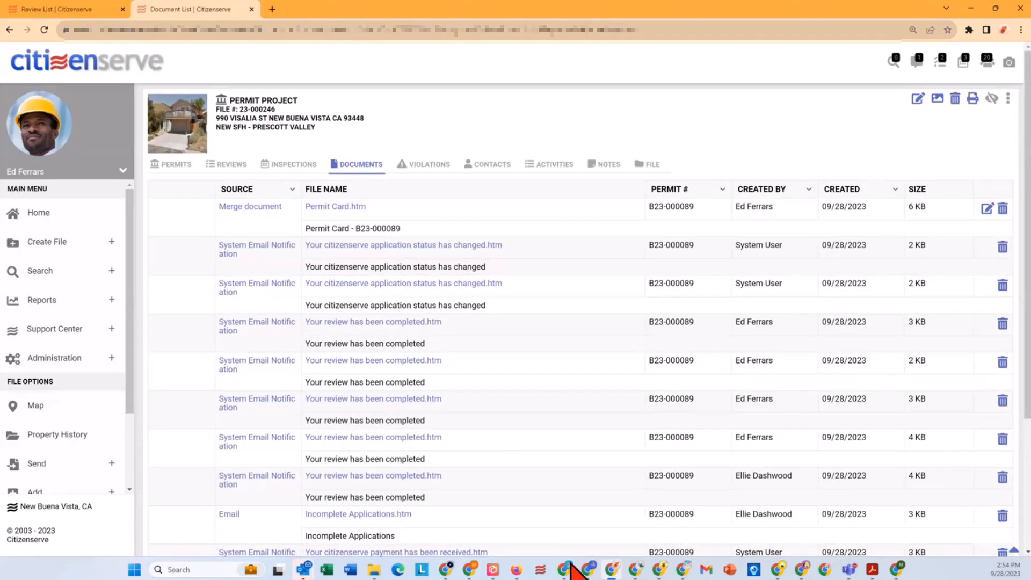
Step: Switch to the Citizenserve online portal in Firefox, log out and log back in to the applicant's account
{"action": "left_click", "coordinate": [516, 570]}
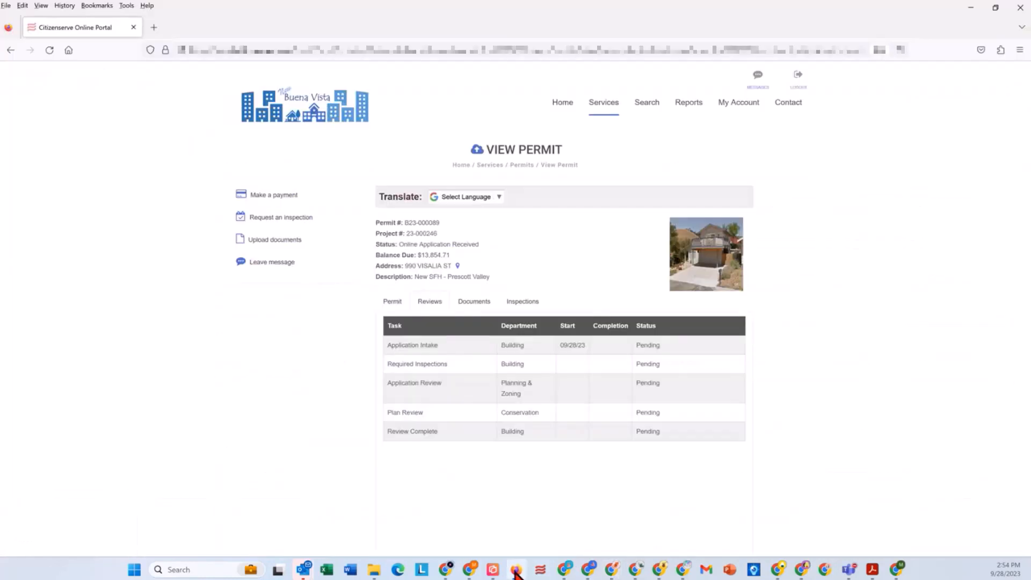
{"action": "left_click", "coordinate": [798, 85]}
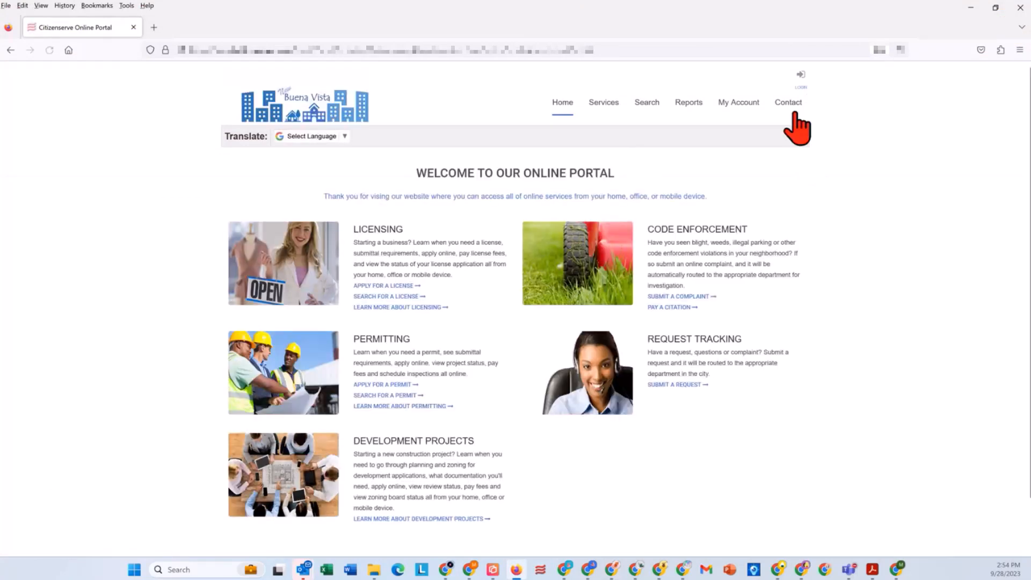
{"action": "left_click", "coordinate": [802, 88]}
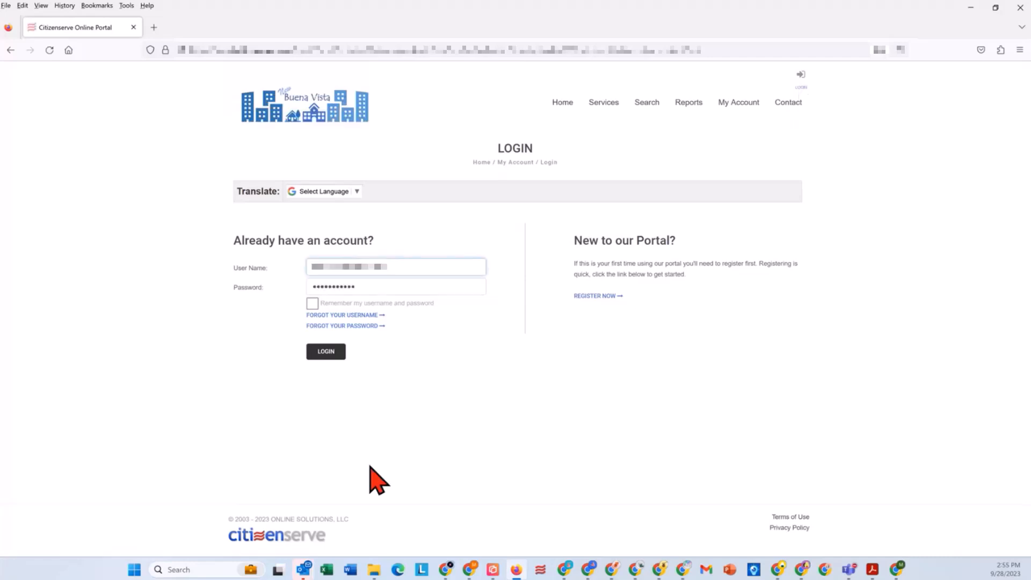
{"action": "left_click", "coordinate": [334, 350]}
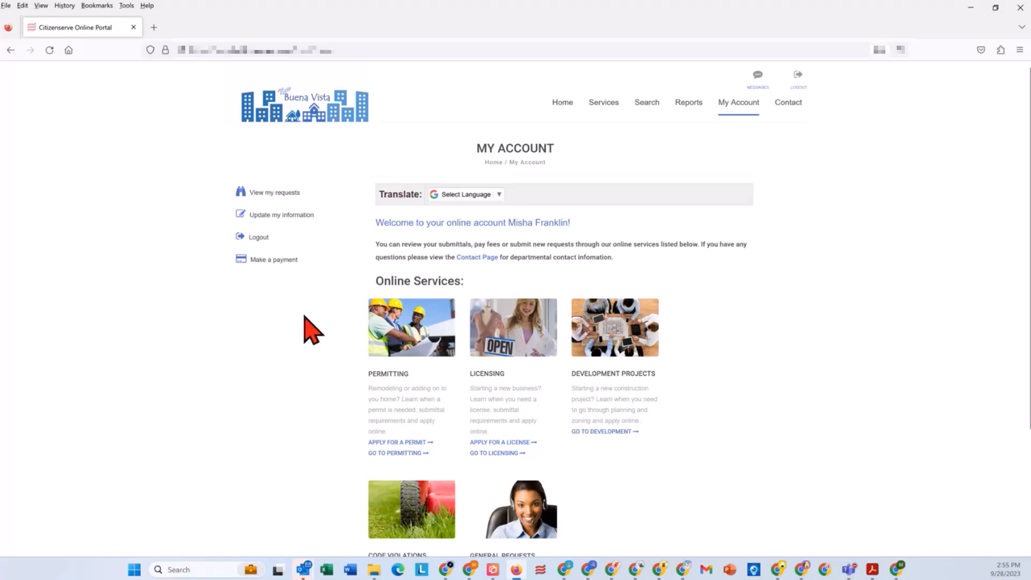
Step: Look through the account's own requests for the issued New SFH - Prescott Valley permit
{"action": "left_click", "coordinate": [284, 195]}
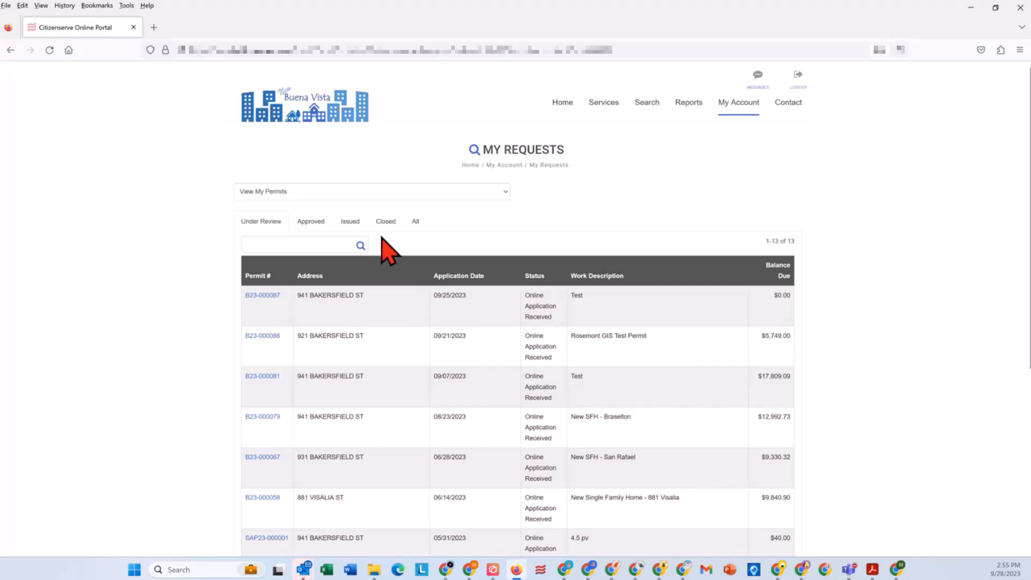
{"action": "left_click", "coordinate": [350, 221]}
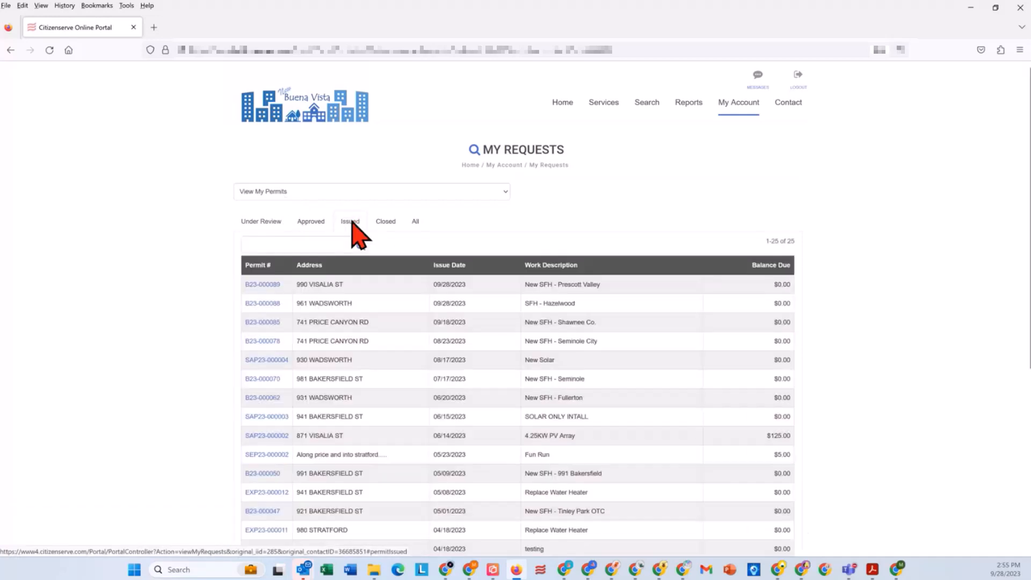
{"action": "left_click", "coordinate": [262, 284]}
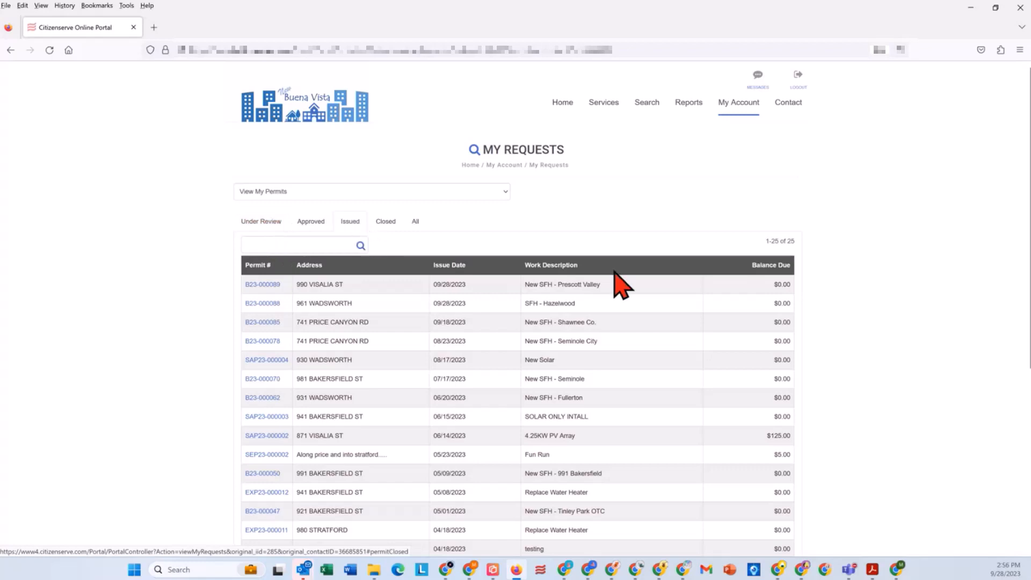
{"action": "left_click_drag", "start_coordinate": [627, 293], "coordinate": [534, 285]}
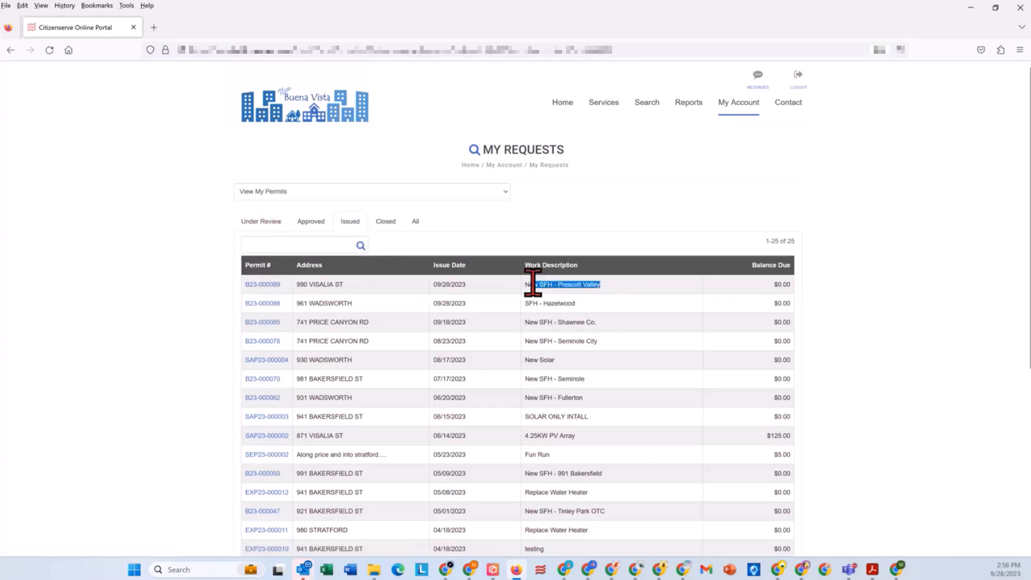
Step: Open the issued New SFH - Prescott Valley permit and examine its details, its reviews and the Application Intake review comments
{"action": "left_click", "coordinate": [272, 283]}
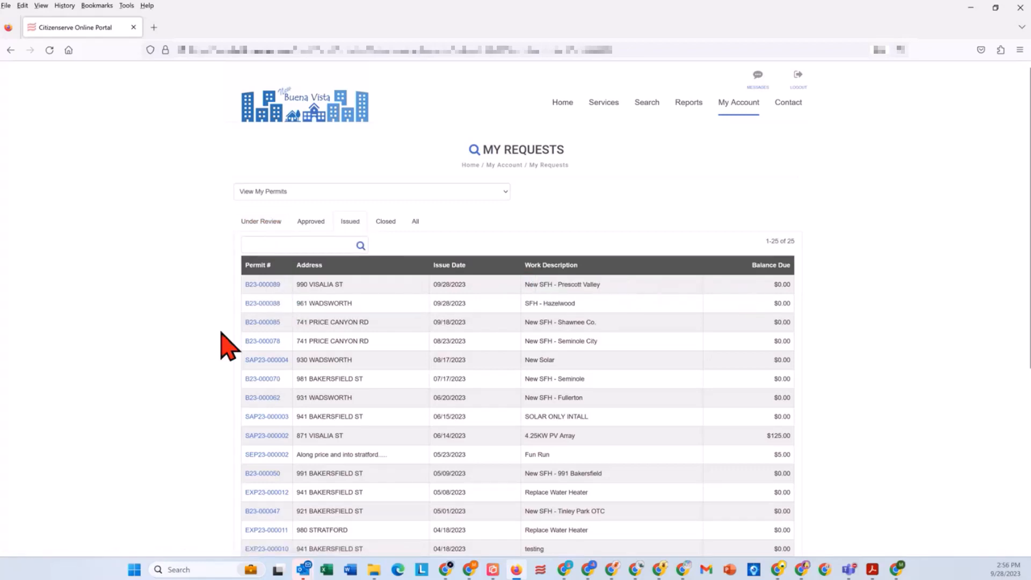
{"action": "left_click", "coordinate": [263, 284]}
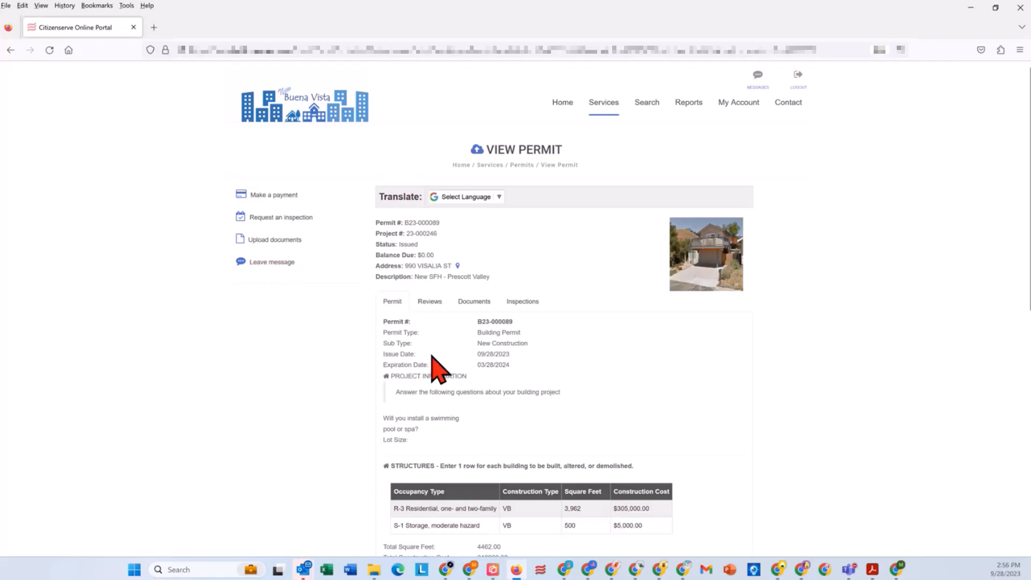
{"action": "scroll", "coordinate": [430, 357], "scroll_direction": "down", "scroll_amount": 1}
{"action": "scroll", "coordinate": [430, 350], "scroll_direction": "down", "scroll_amount": 1}
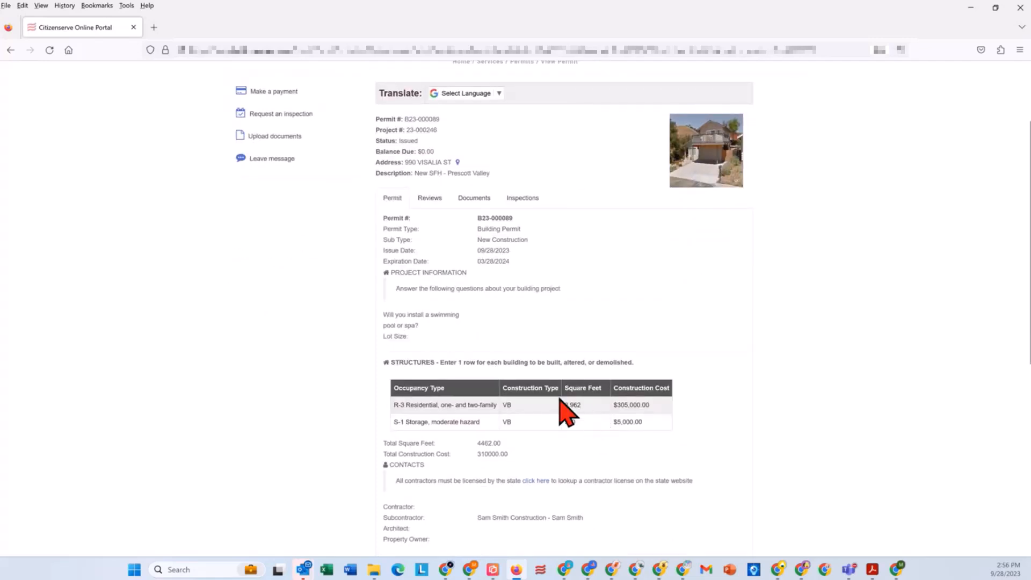
{"action": "left_click", "coordinate": [430, 198]}
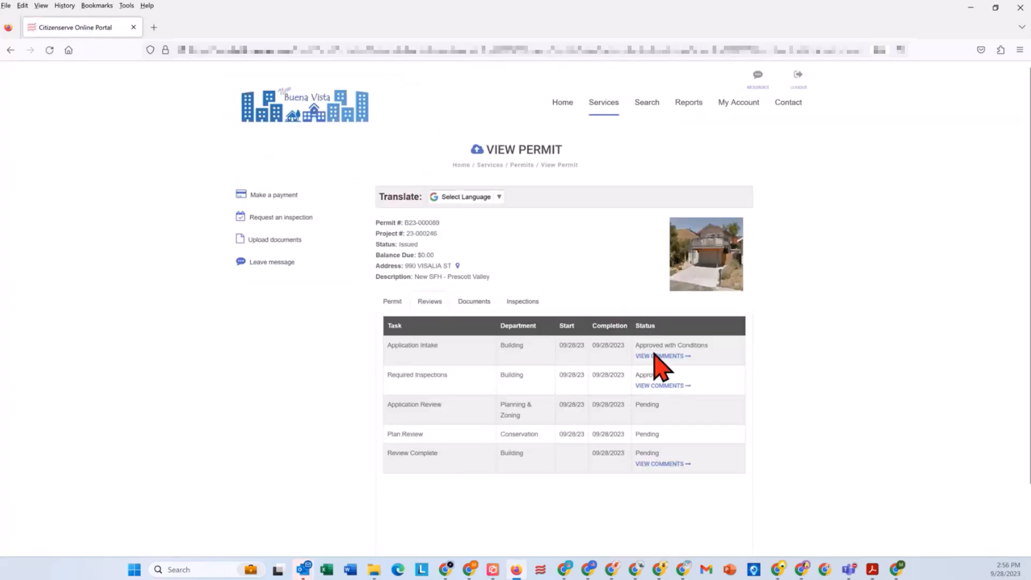
{"action": "left_click", "coordinate": [650, 357]}
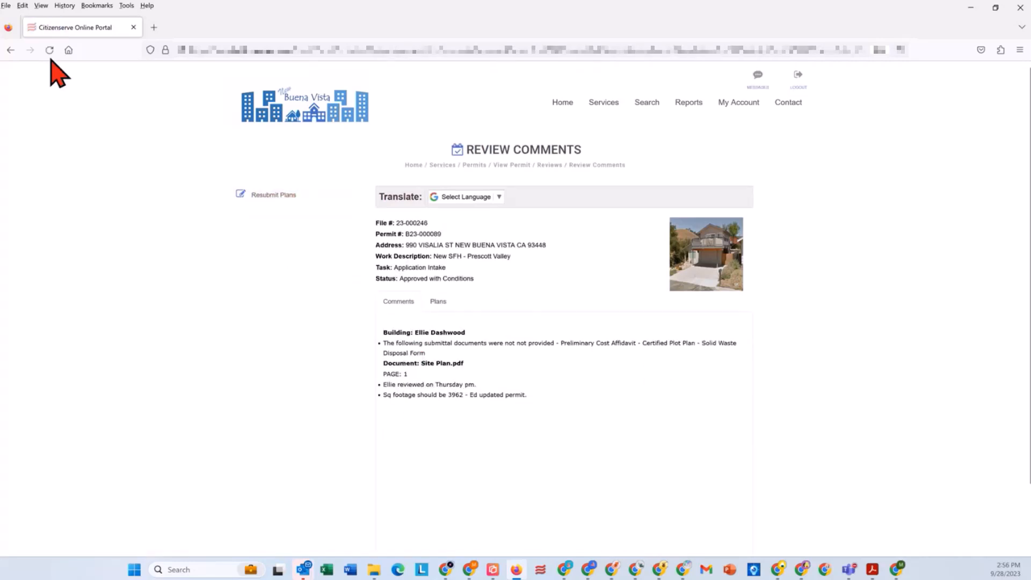
{"action": "left_click", "coordinate": [11, 50]}
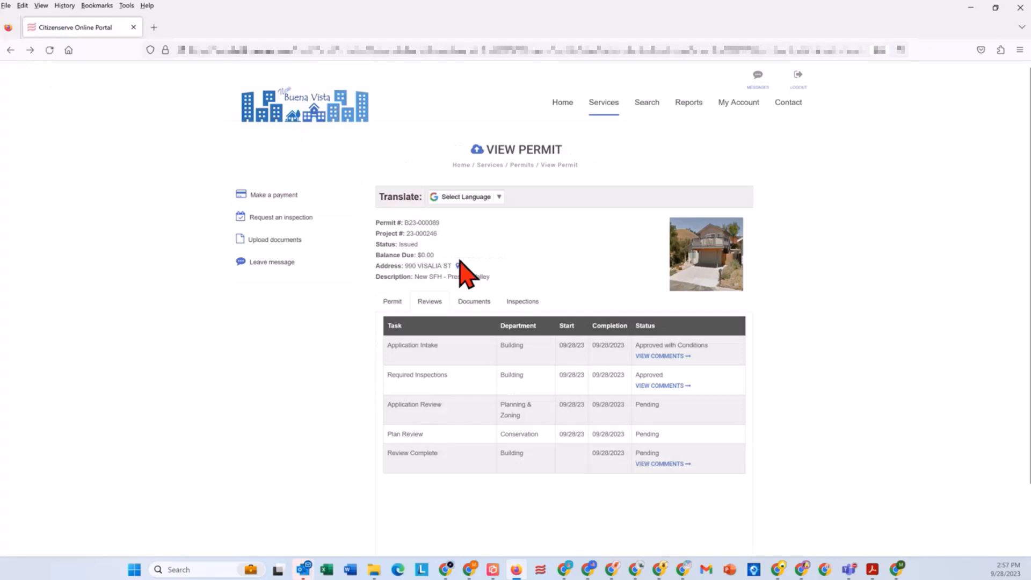
Step: Examine the reviewers' comments on the permit's Site Plan document, first for the Received stamp and again for all of page 1
{"action": "left_click", "coordinate": [475, 303]}
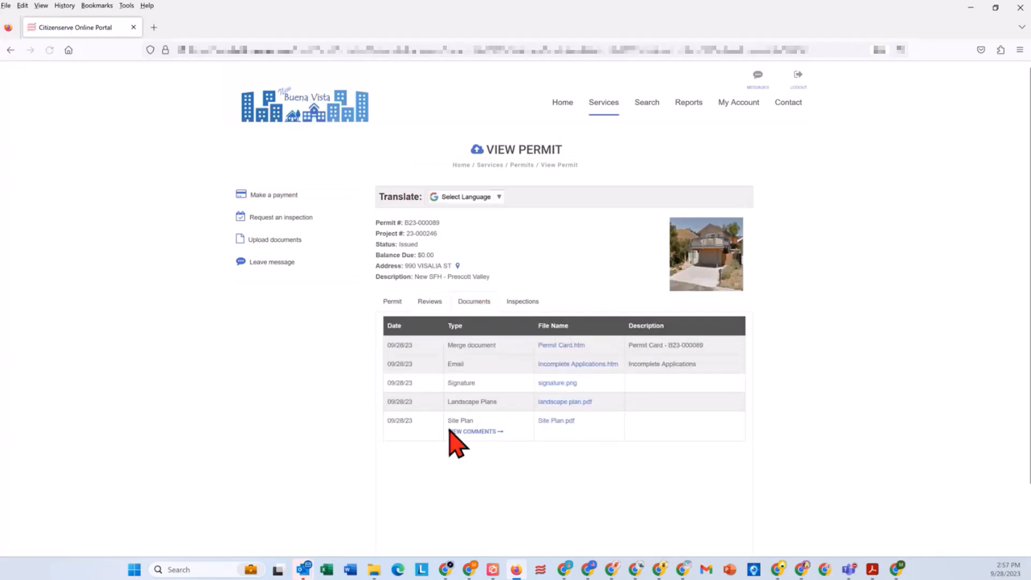
{"action": "left_click", "coordinate": [461, 432]}
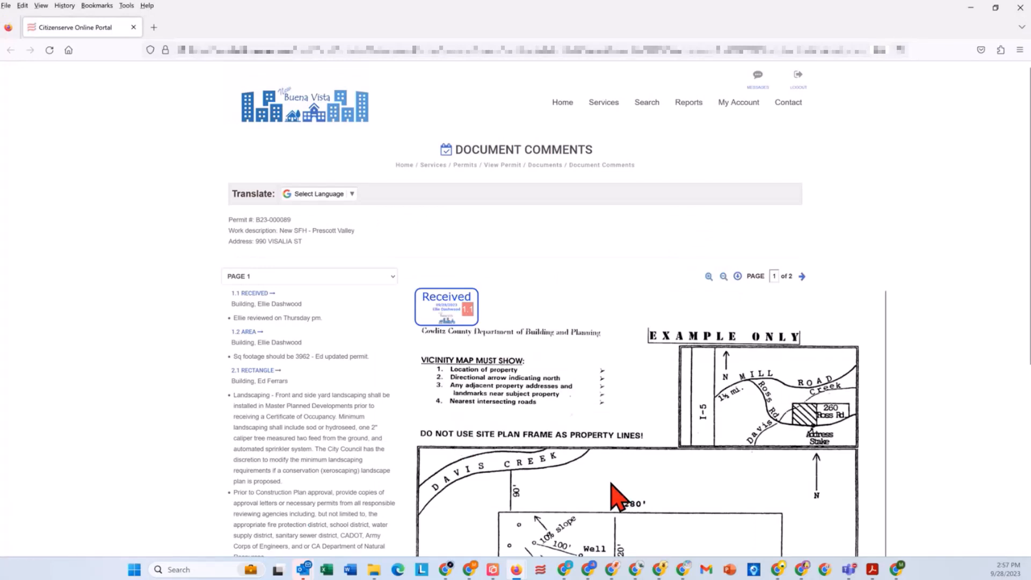
{"action": "left_click", "coordinate": [441, 307]}
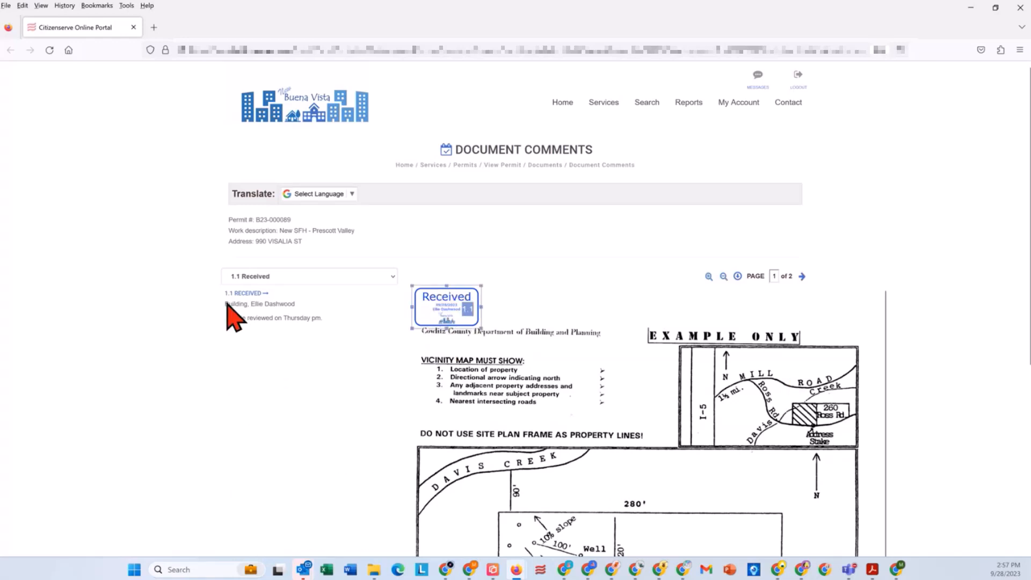
{"action": "left_click", "coordinate": [268, 274]}
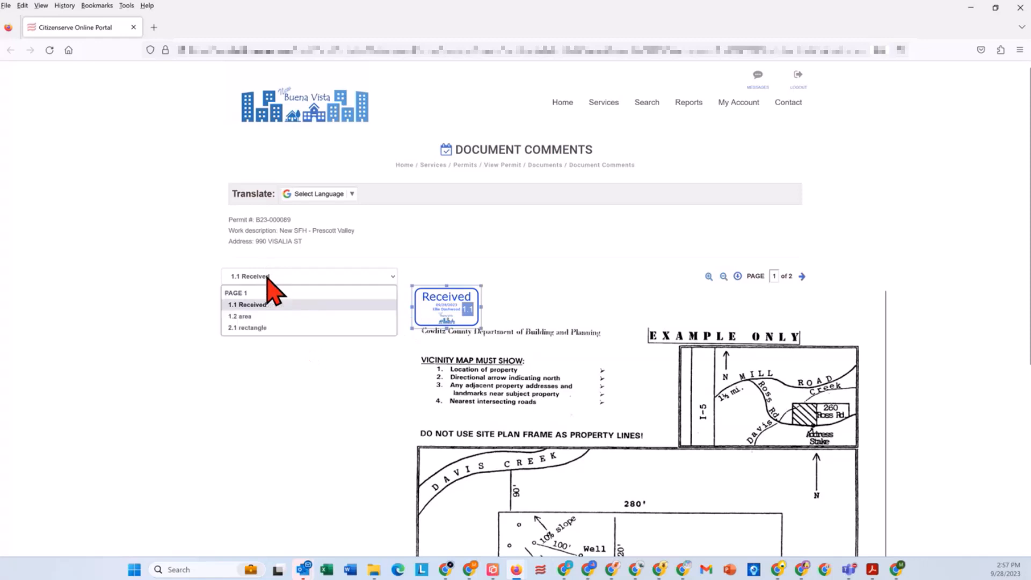
{"action": "left_click", "coordinate": [272, 293]}
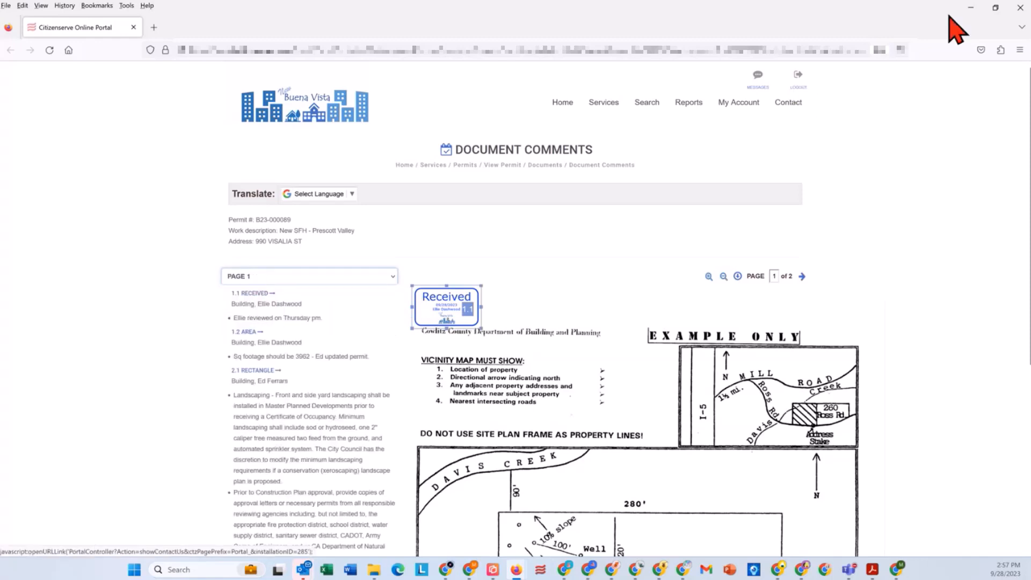
{"action": "left_click", "coordinate": [1020, 8]}
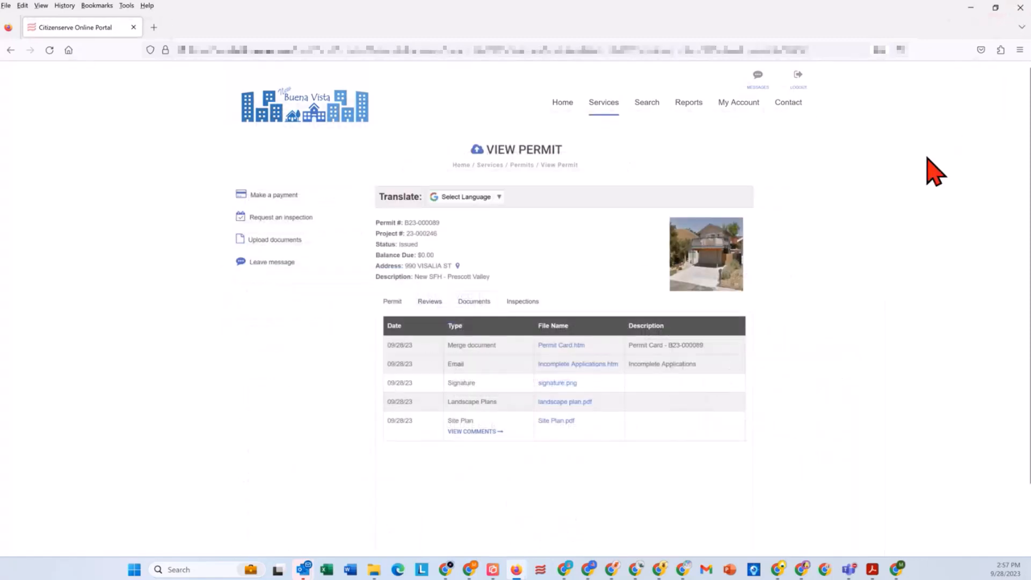
Step: Start an inspection request from the permit with inspection type Footing and desired date 09/28/2023
{"action": "left_click", "coordinate": [524, 301]}
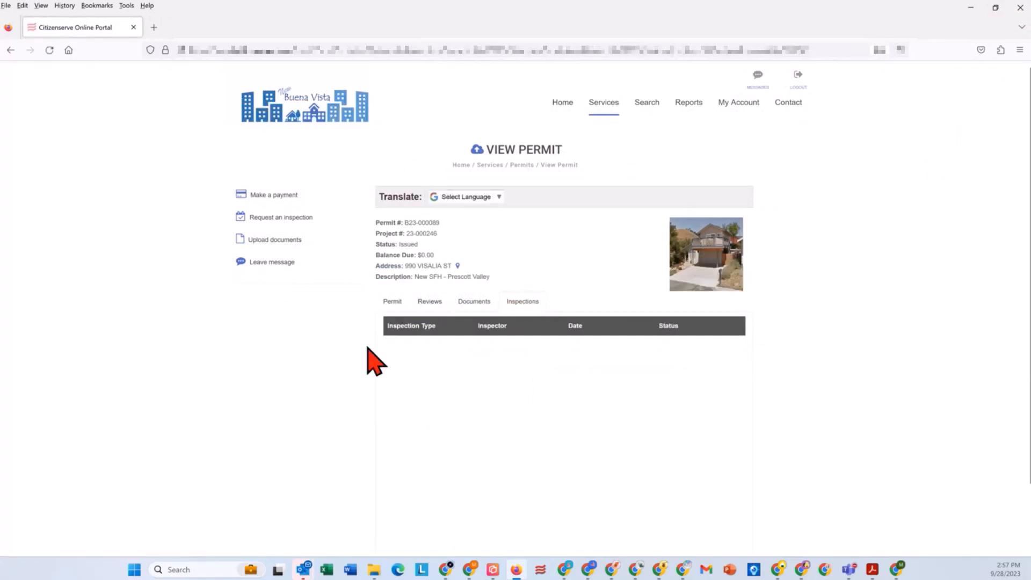
{"action": "left_click", "coordinate": [271, 217]}
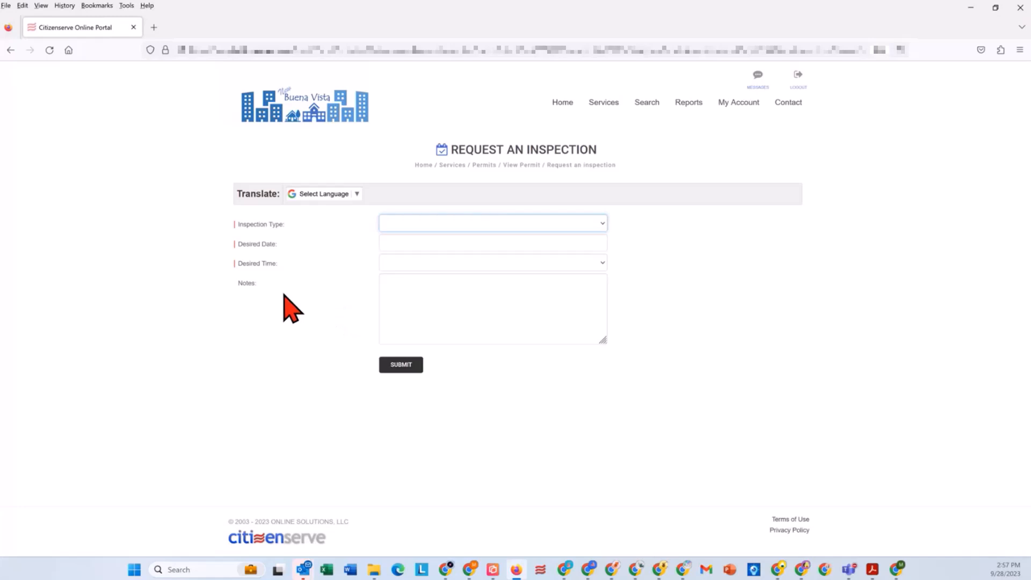
{"action": "left_click", "coordinate": [385, 226]}
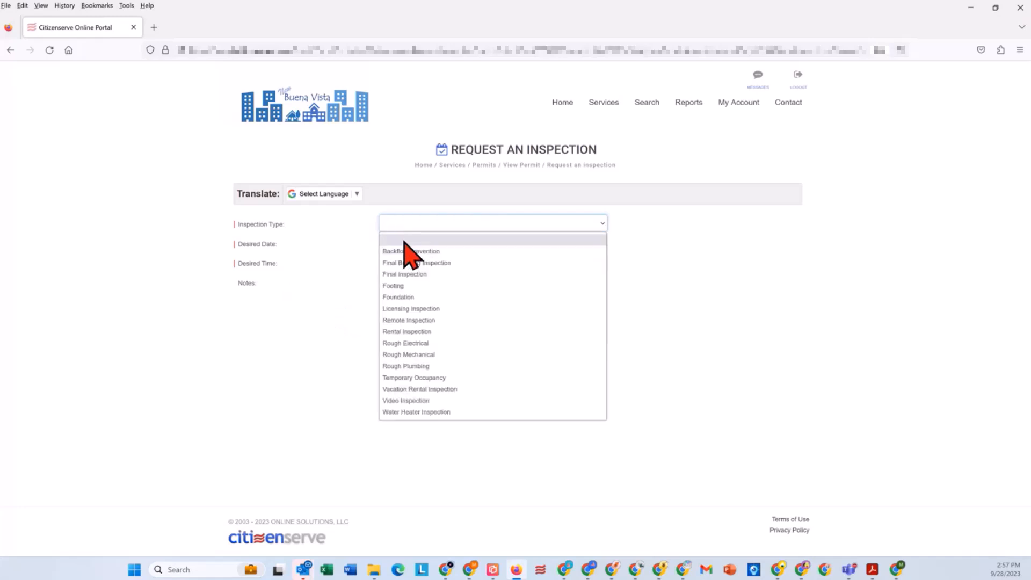
{"action": "left_click", "coordinate": [404, 286]}
{"action": "left_click", "coordinate": [414, 240]}
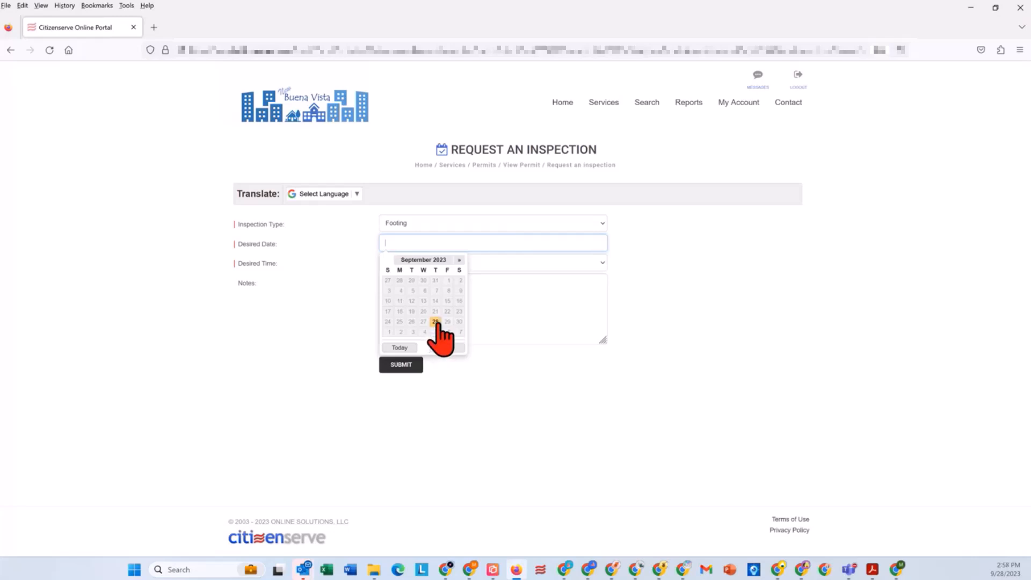
{"action": "left_click", "coordinate": [459, 260]}
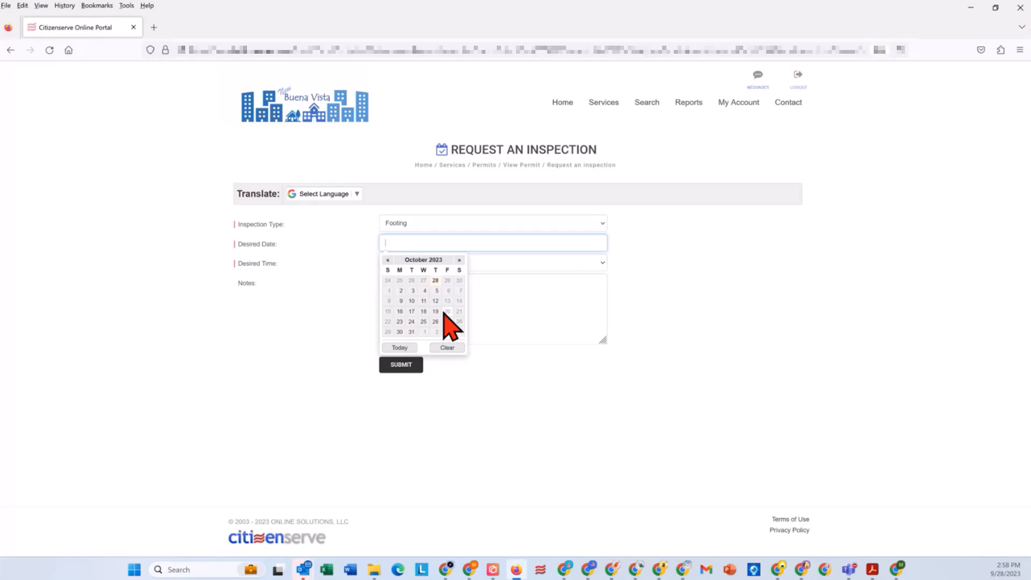
{"action": "left_click", "coordinate": [387, 260]}
{"action": "left_click", "coordinate": [435, 322]}
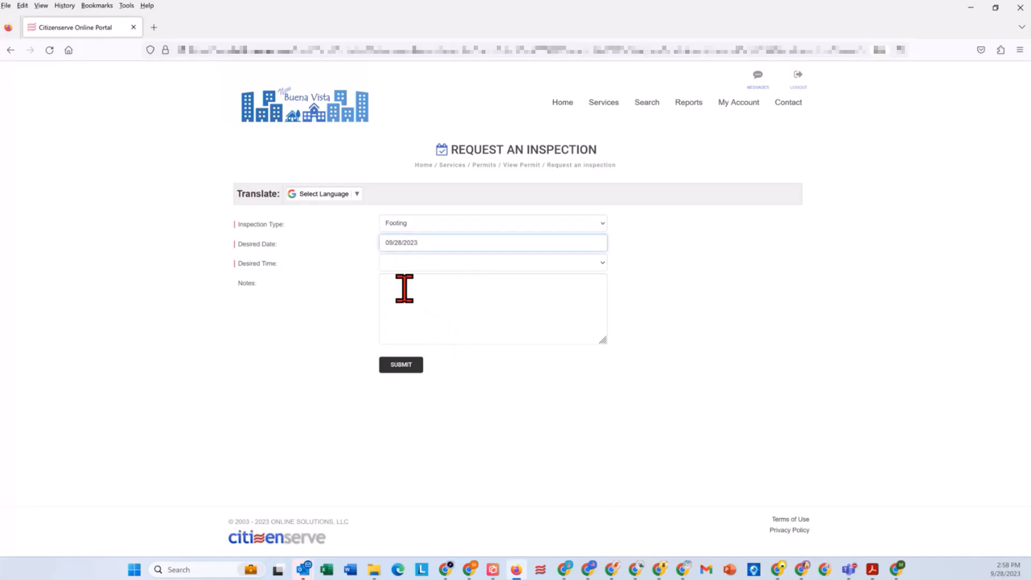
Step: Set the inspection's desired time to PM and submit the request
{"action": "left_click", "coordinate": [415, 267]}
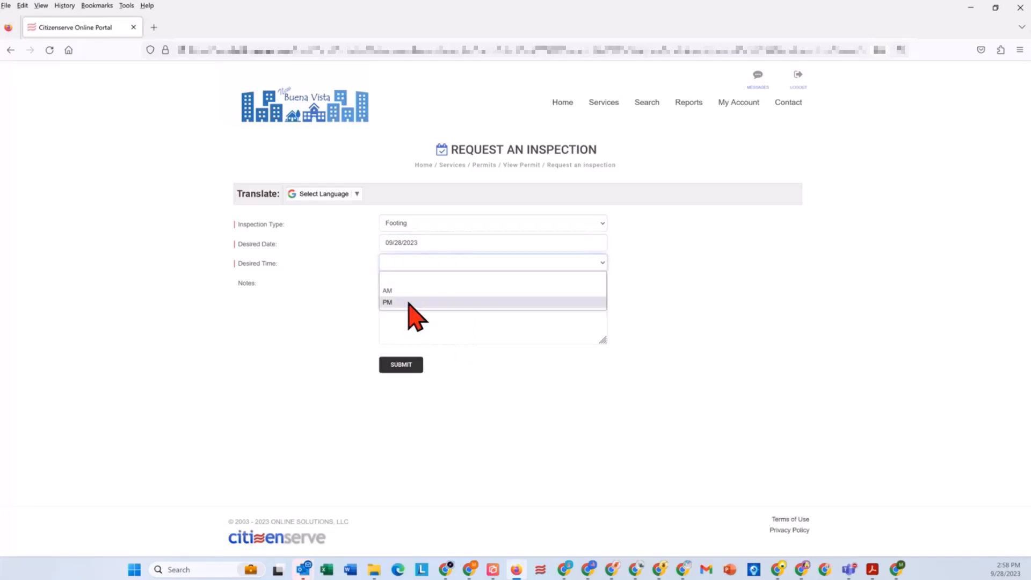
{"action": "left_click", "coordinate": [407, 301]}
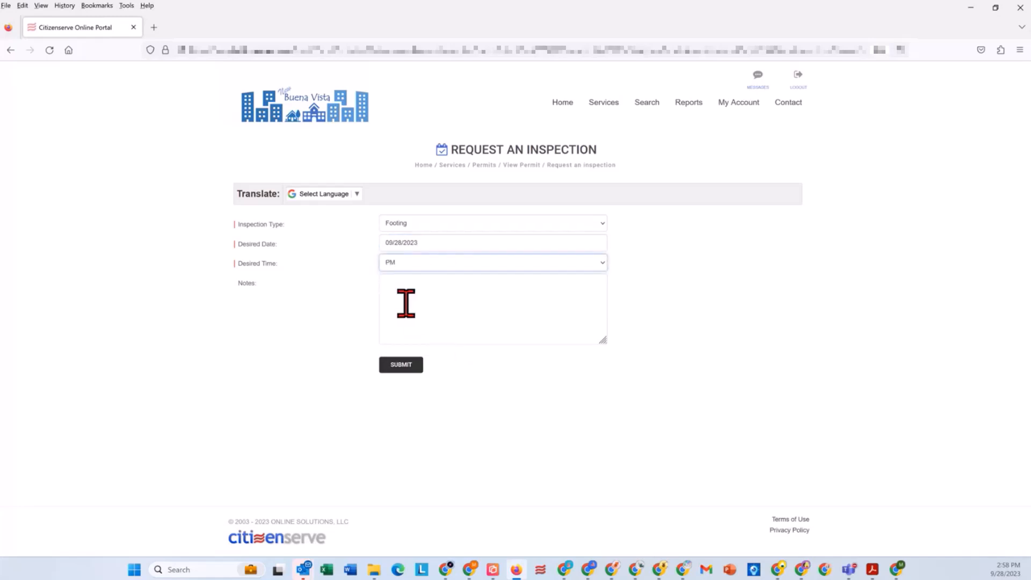
{"action": "left_click", "coordinate": [408, 366]}
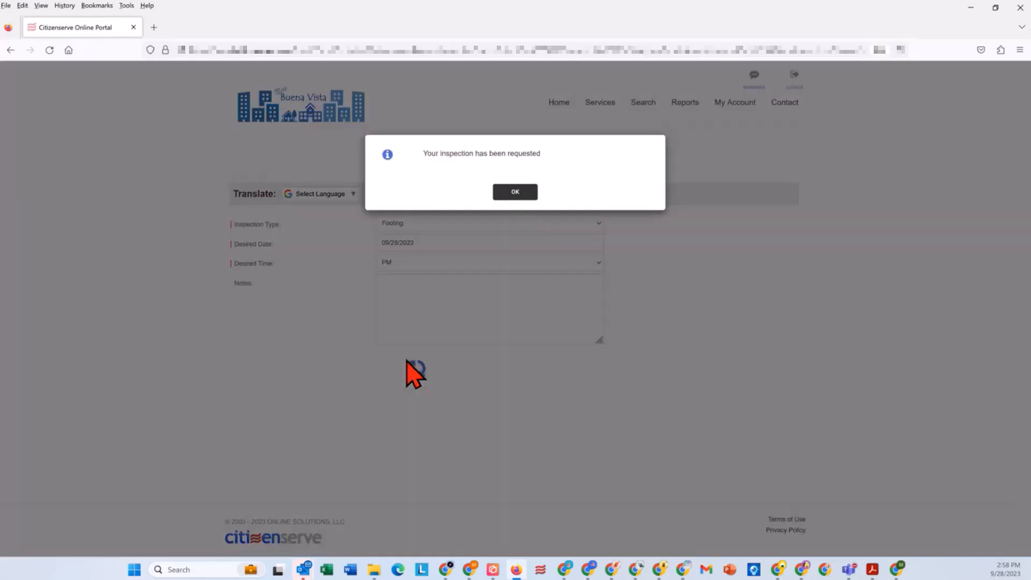
{"action": "left_click", "coordinate": [525, 194]}
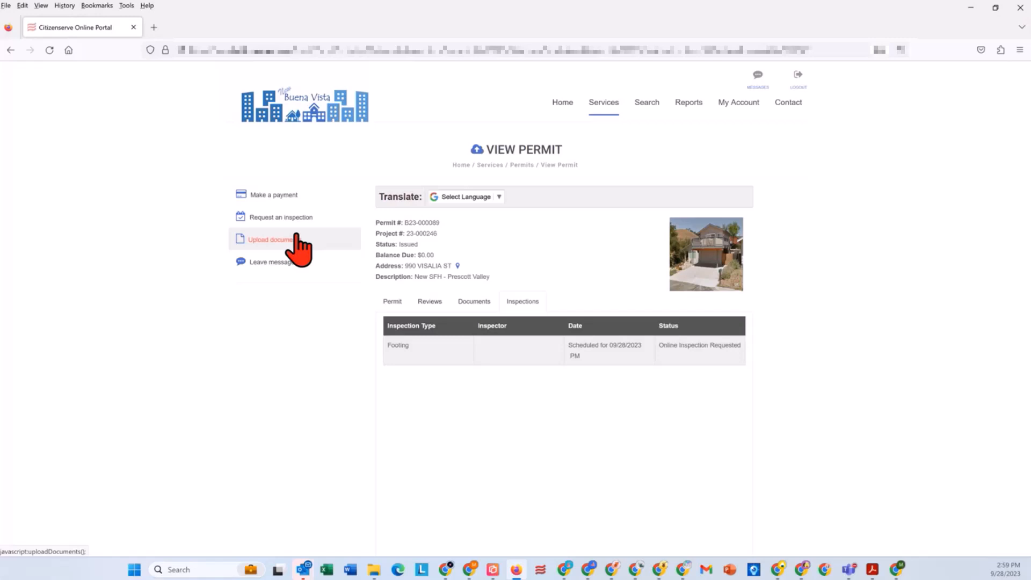
Step: Switch to the staff side of Citizenserve in Chrome and check the Prescott Valley project's inspection list for the Footing request
{"action": "left_click", "coordinate": [615, 572]}
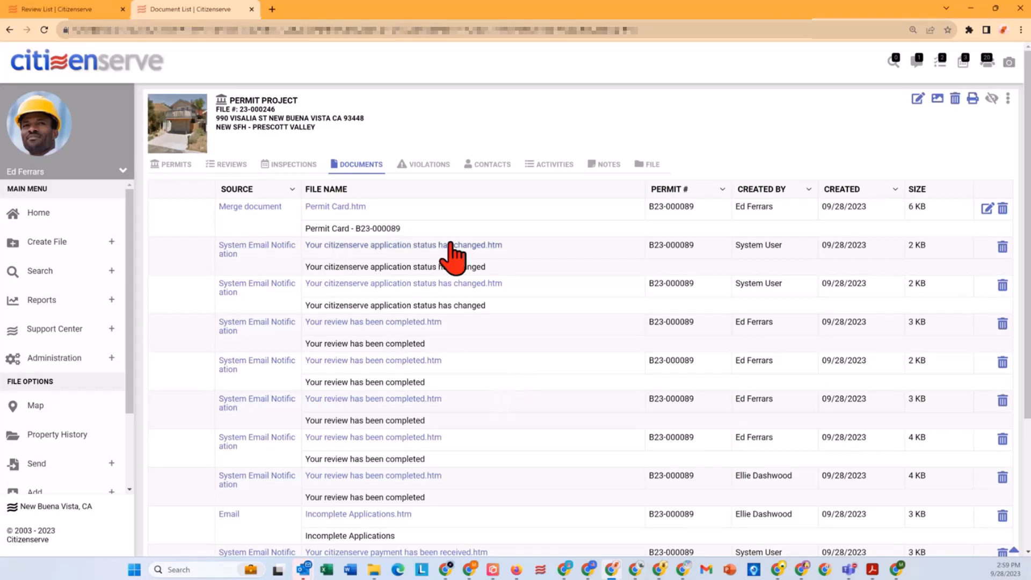
{"action": "left_click", "coordinate": [286, 165]}
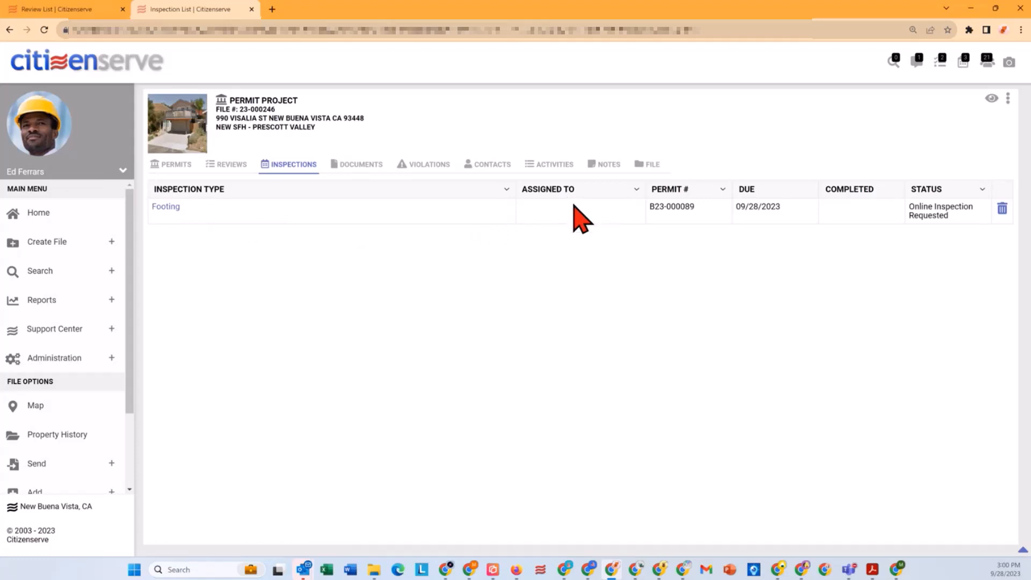
{"action": "left_click", "coordinate": [10, 30]}
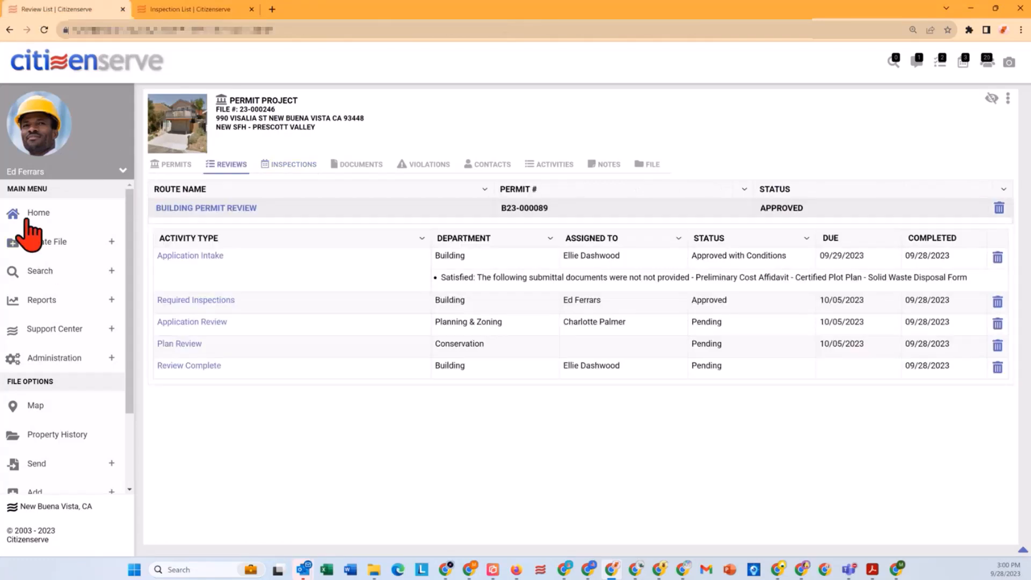
Step: From the dashboard's unassigned tasks, assign the New SFH - Prescott Valley Footing inspection to the signed-in inspector, keeping its 09/28/2023 appointment, and save
{"action": "left_click", "coordinate": [28, 215]}
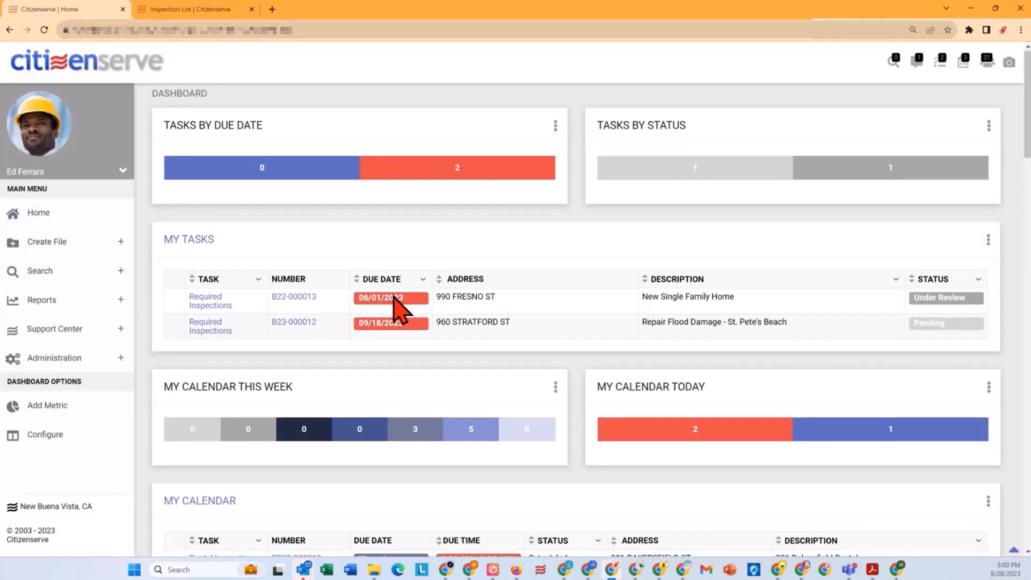
{"action": "scroll", "coordinate": [394, 297], "scroll_direction": "down", "scroll_amount": 4}
{"action": "scroll", "coordinate": [395, 297], "scroll_direction": "down", "scroll_amount": 6}
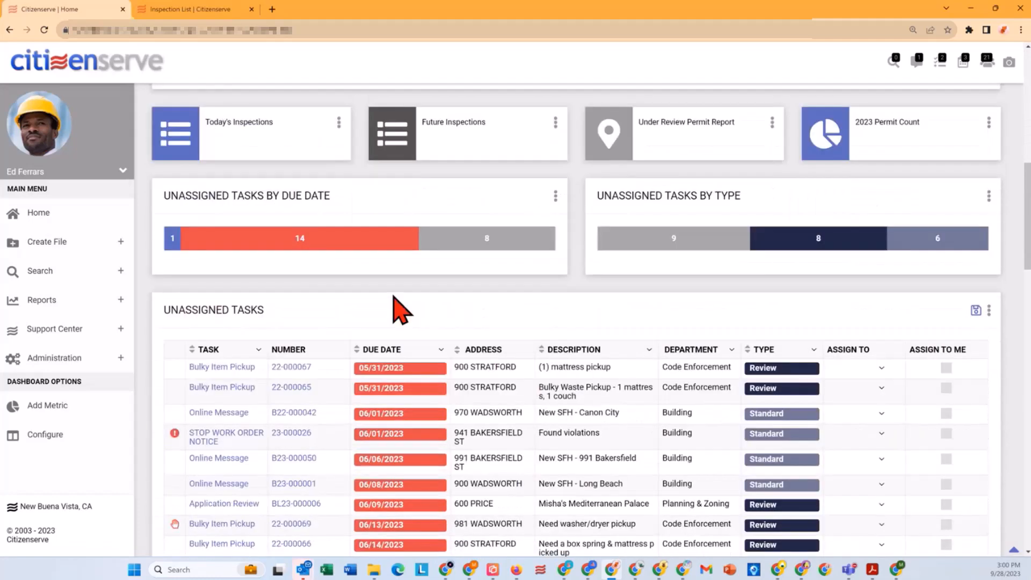
{"action": "scroll", "coordinate": [393, 297], "scroll_direction": "down", "scroll_amount": 6}
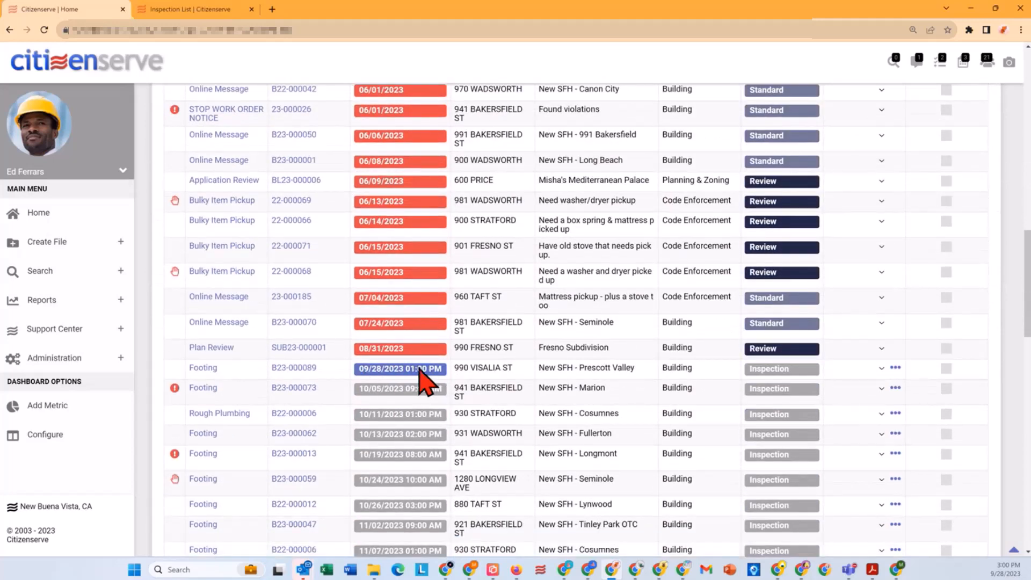
{"action": "left_click", "coordinate": [946, 369]}
{"action": "left_click", "coordinate": [895, 368]}
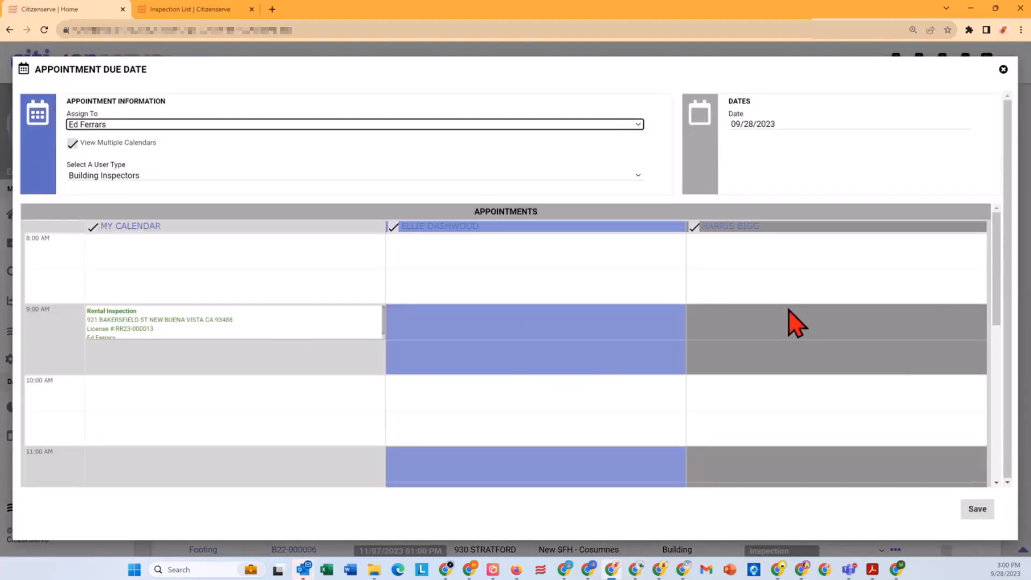
{"action": "left_click", "coordinate": [982, 514]}
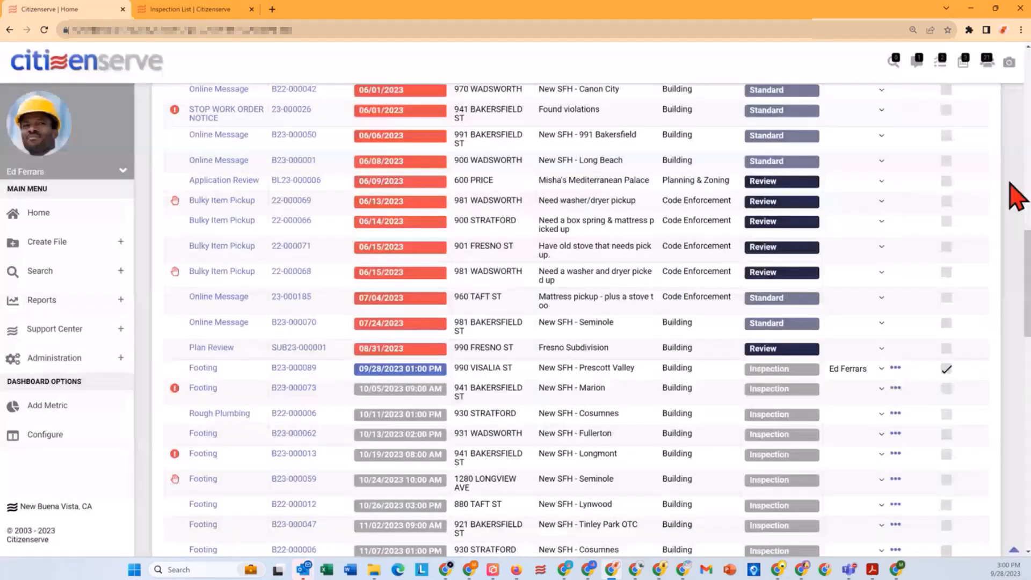
{"action": "scroll", "coordinate": [1001, 204], "scroll_direction": "up", "scroll_amount": 3}
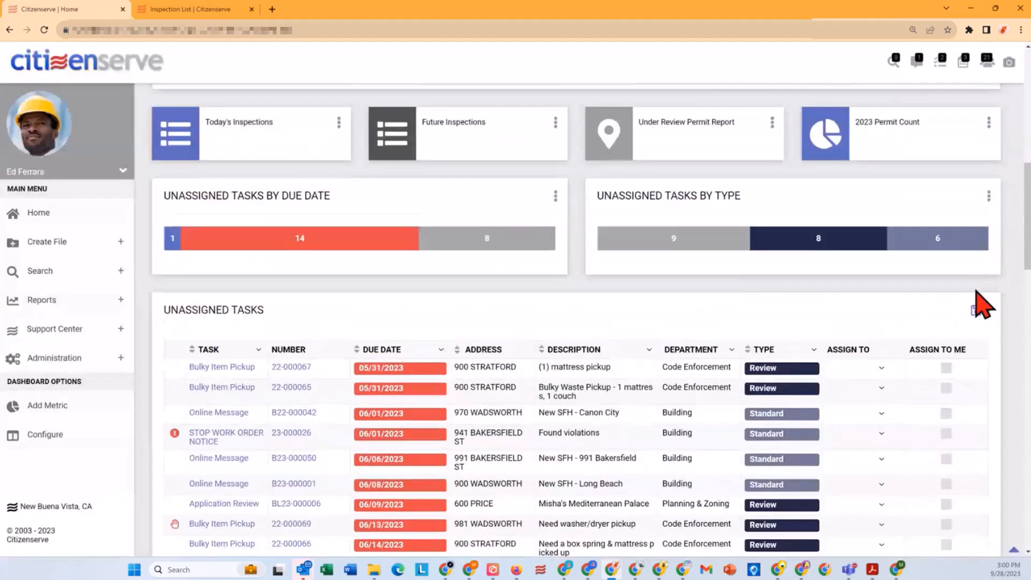
{"action": "left_click", "coordinate": [976, 313]}
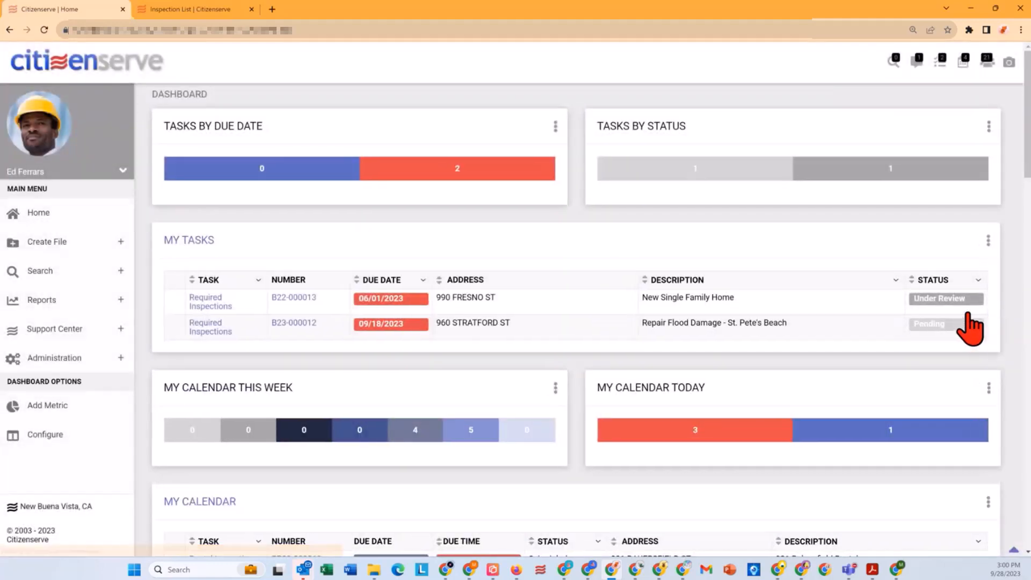
Step: Look up the New SFH - Prescott Valley Footing inspection in the inspector's own dashboard calendar
{"action": "scroll", "coordinate": [553, 376], "scroll_direction": "down", "scroll_amount": 3}
{"action": "scroll", "coordinate": [554, 376], "scroll_direction": "down", "scroll_amount": 2}
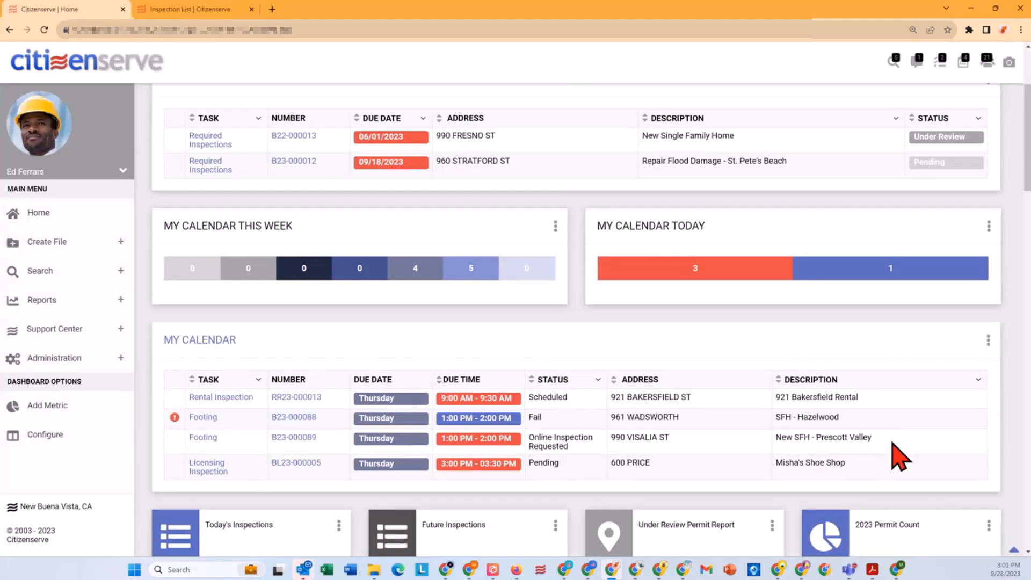
{"action": "left_click_drag", "start_coordinate": [894, 440], "coordinate": [272, 446]}
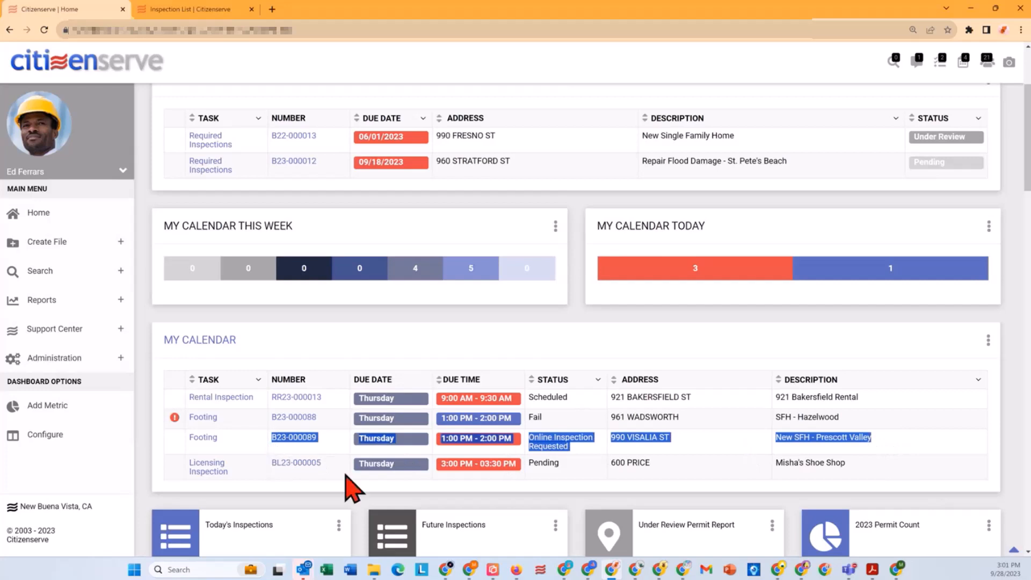
{"action": "left_click", "coordinate": [497, 481]}
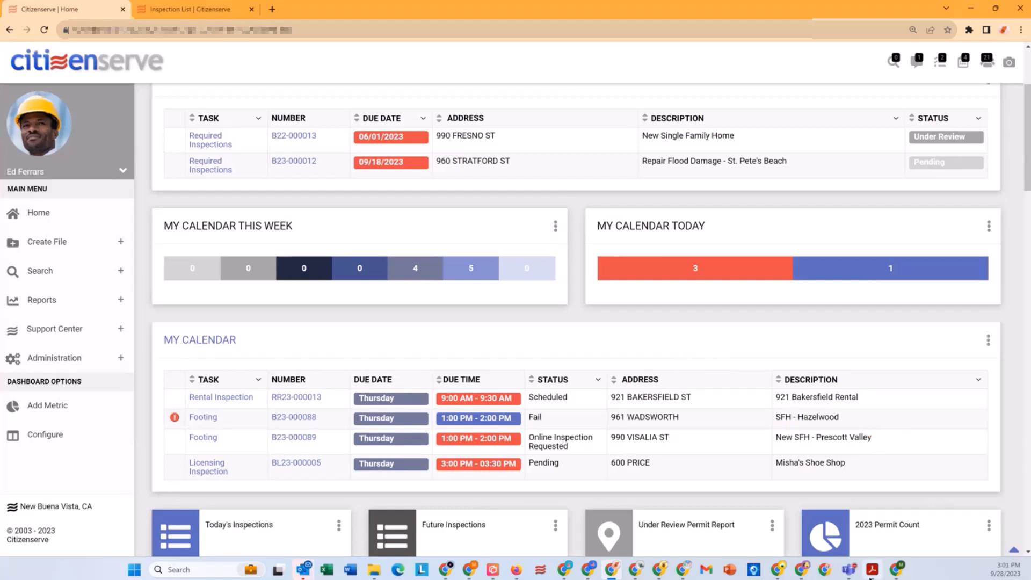
Step: Switch to the mirrored iPad showing the inspector's Citizenserve dashboard and minimize the browser windows behind it
{"action": "mouse_move", "coordinate": [875, 571]}
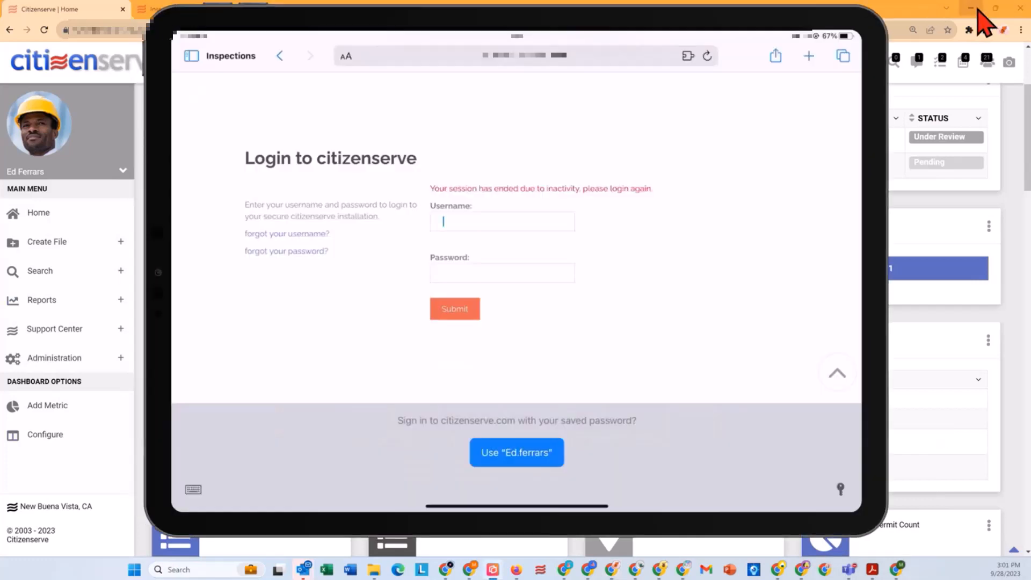
{"action": "left_click", "coordinate": [971, 9]}
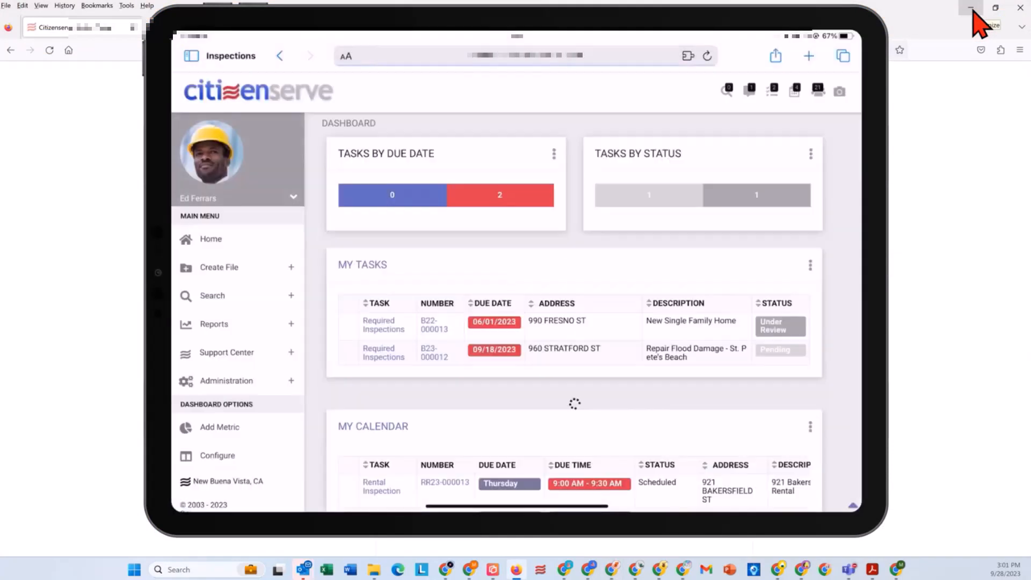
{"action": "left_click", "coordinate": [972, 9]}
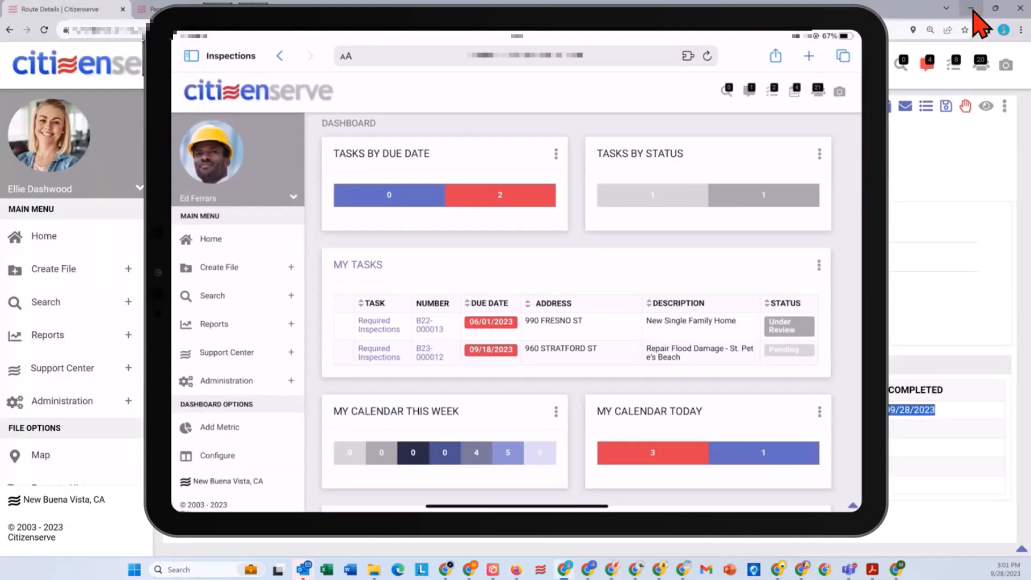
{"action": "left_click", "coordinate": [971, 10]}
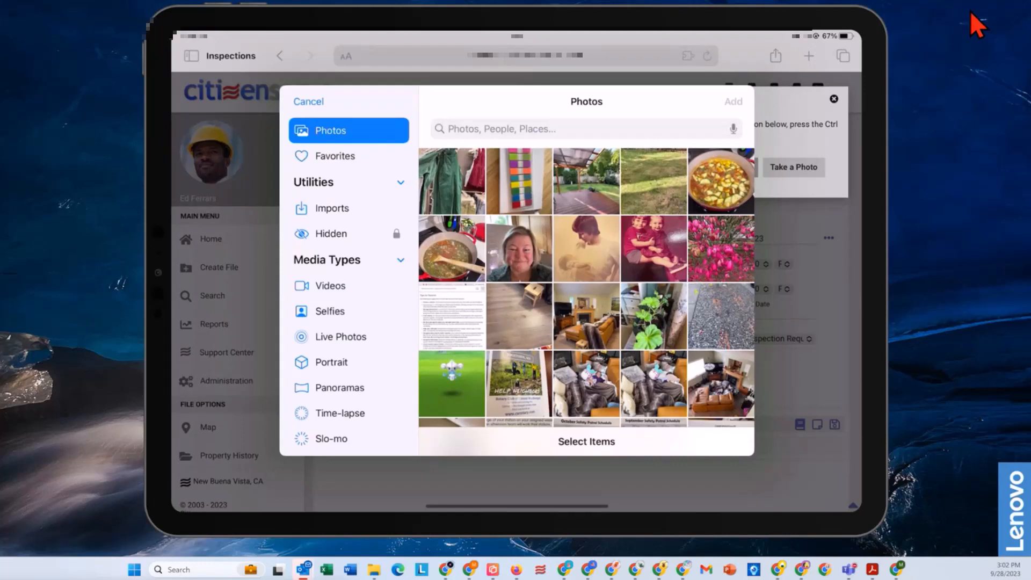
Step: Choose the photo of the excavated footing trenches from the aa Code Violations album as the inspection's photo
{"action": "scroll", "coordinate": [349, 284], "scroll_direction": "down", "scroll_amount": 10}
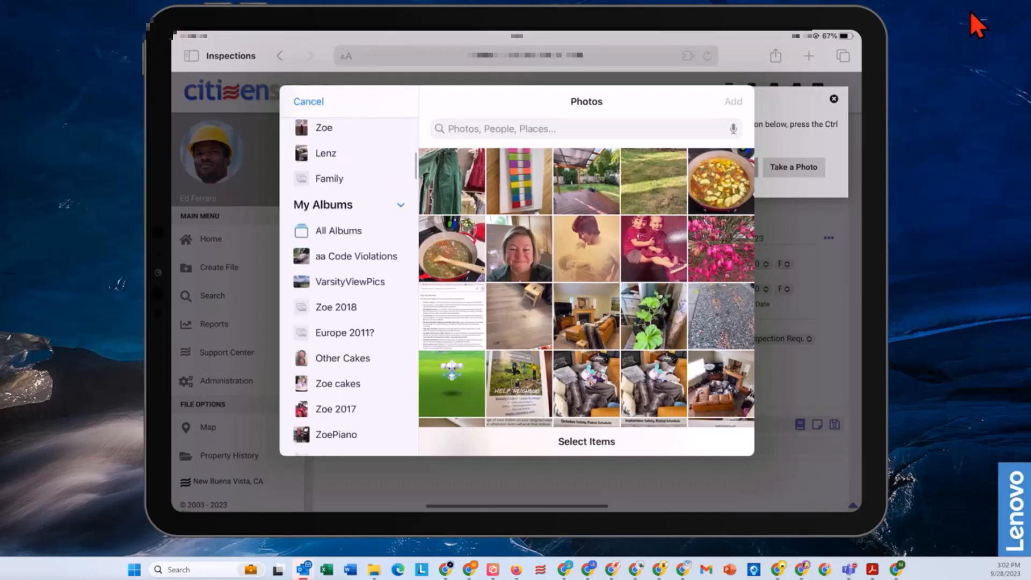
{"action": "scroll", "coordinate": [349, 285], "scroll_direction": "up", "scroll_amount": 5}
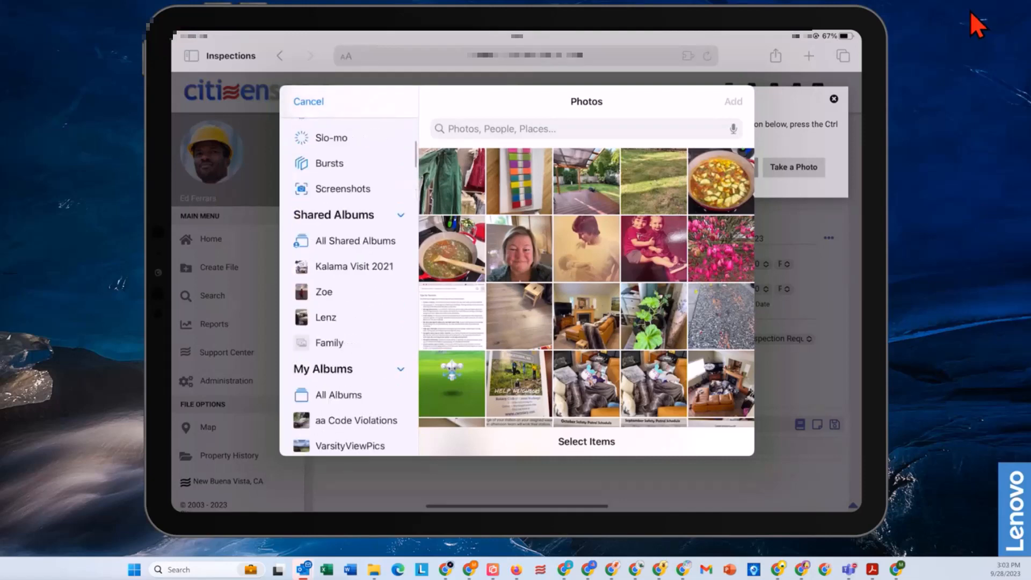
{"action": "scroll", "coordinate": [349, 285], "scroll_direction": "down", "scroll_amount": 2}
{"action": "left_click", "coordinate": [349, 304]}
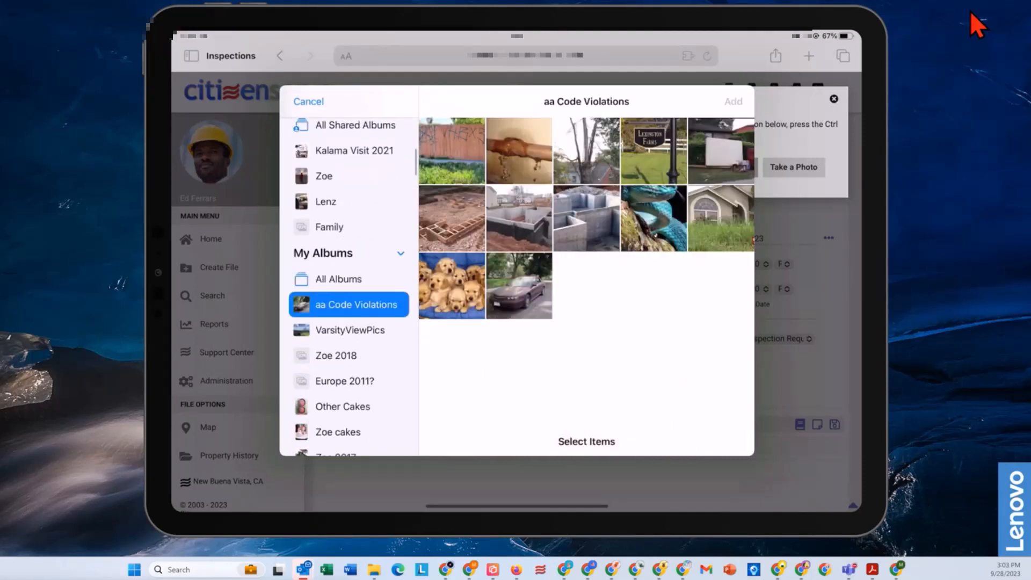
{"action": "left_click", "coordinate": [452, 218]}
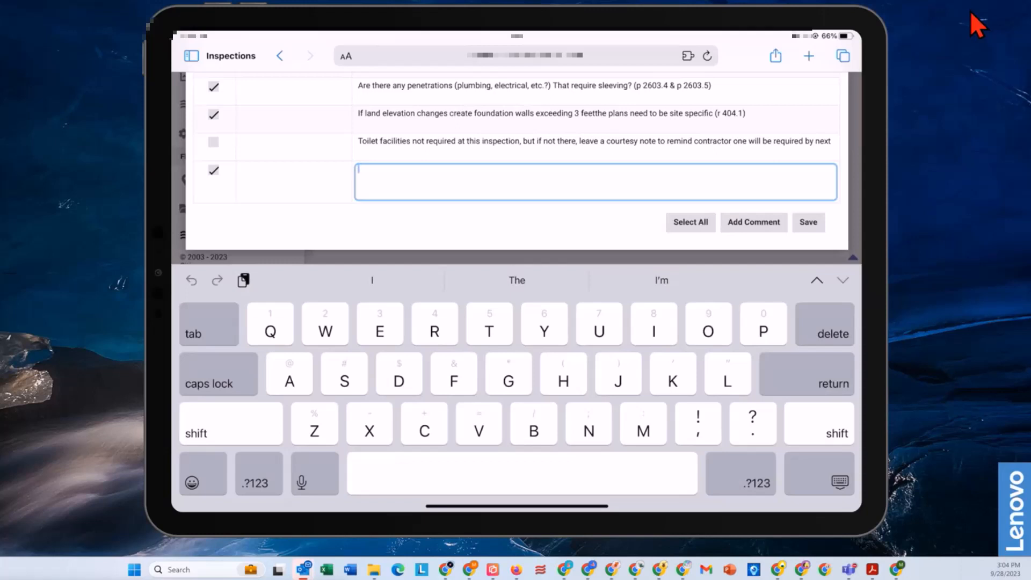
Step: Start voice dictation in the blank comment row at the end of the inspection checklist
{"action": "left_click", "coordinate": [314, 474]}
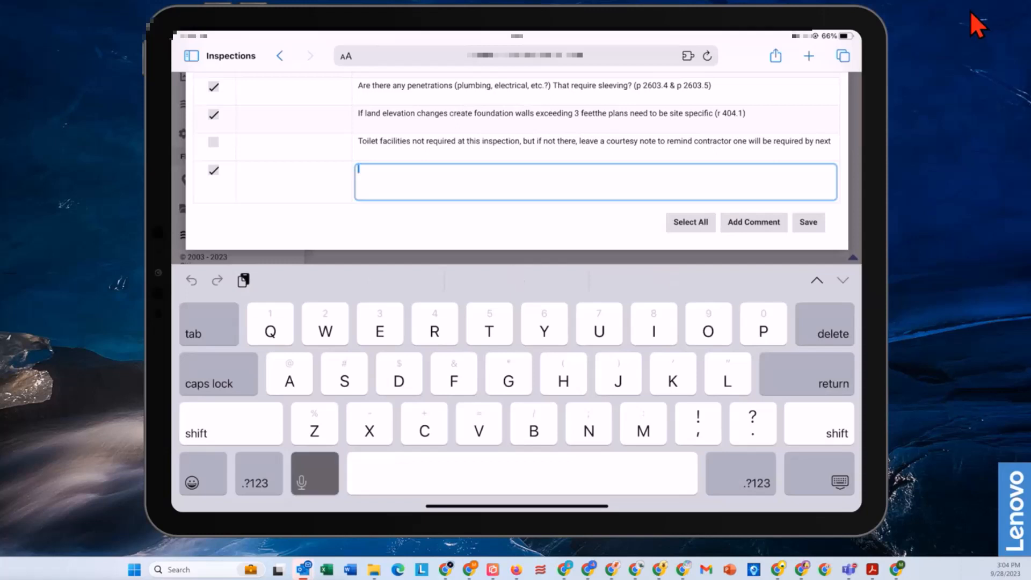
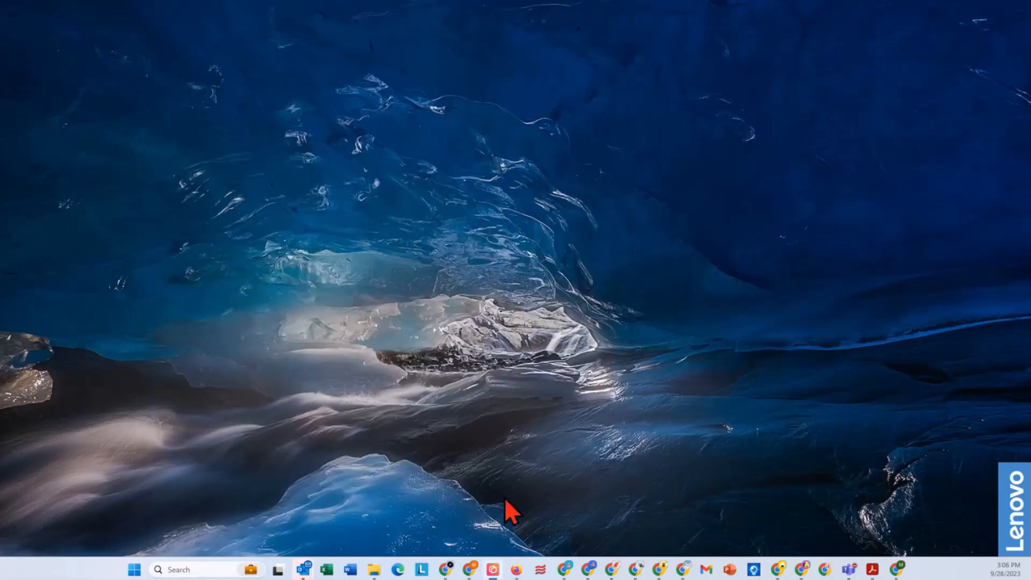
Step: Switch back to the inspector's Citizenserve browser window and refresh the permit project's inspection list to check the Footing inspection
{"action": "left_click", "coordinate": [613, 568]}
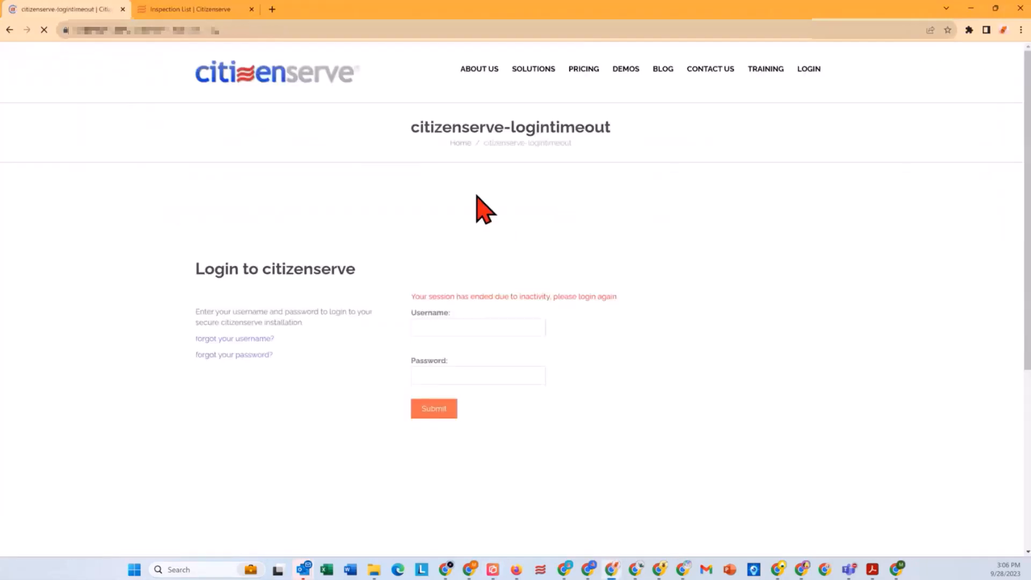
{"action": "left_click", "coordinate": [436, 411]}
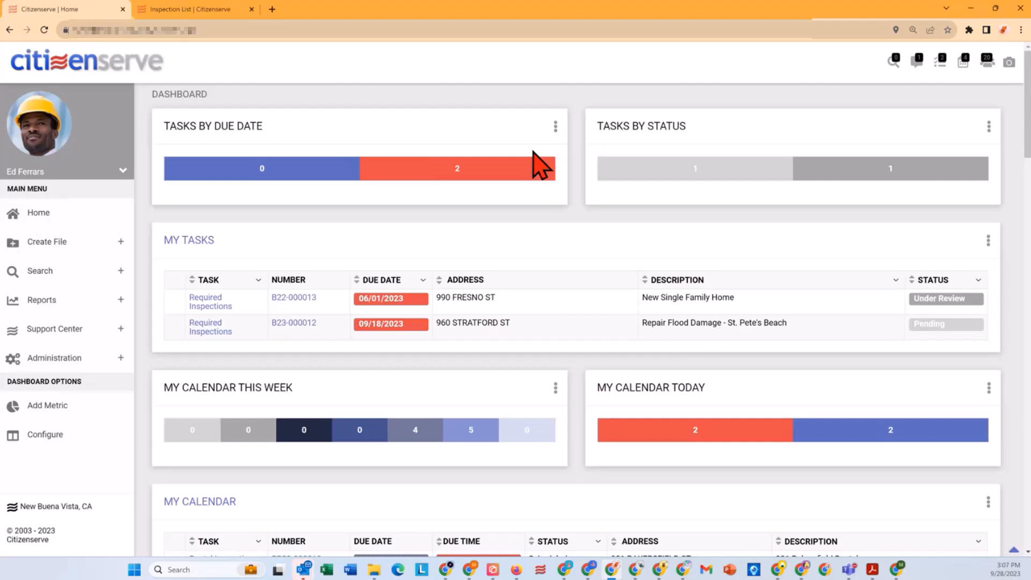
{"action": "left_click", "coordinate": [204, 12]}
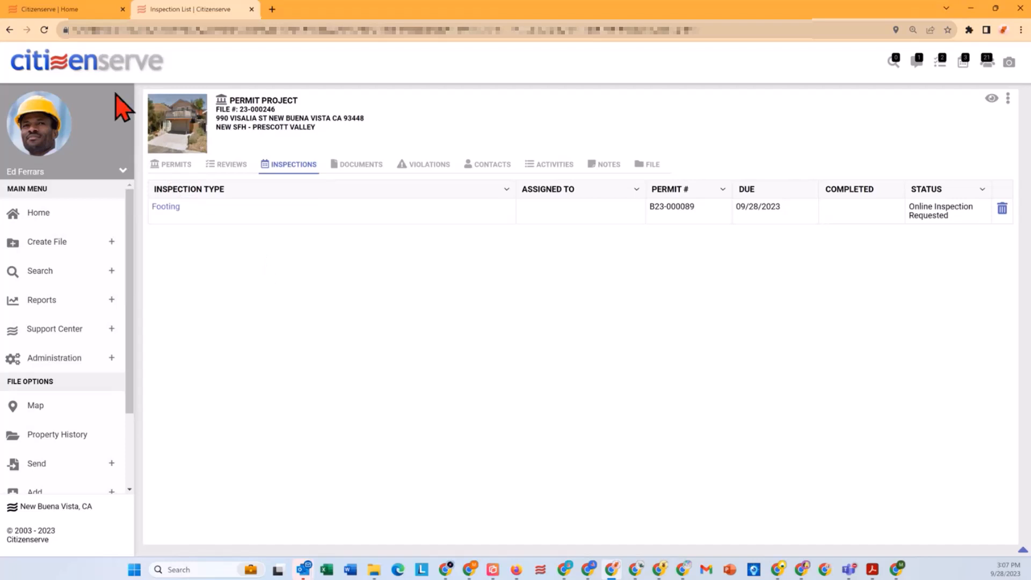
{"action": "left_click", "coordinate": [45, 31]}
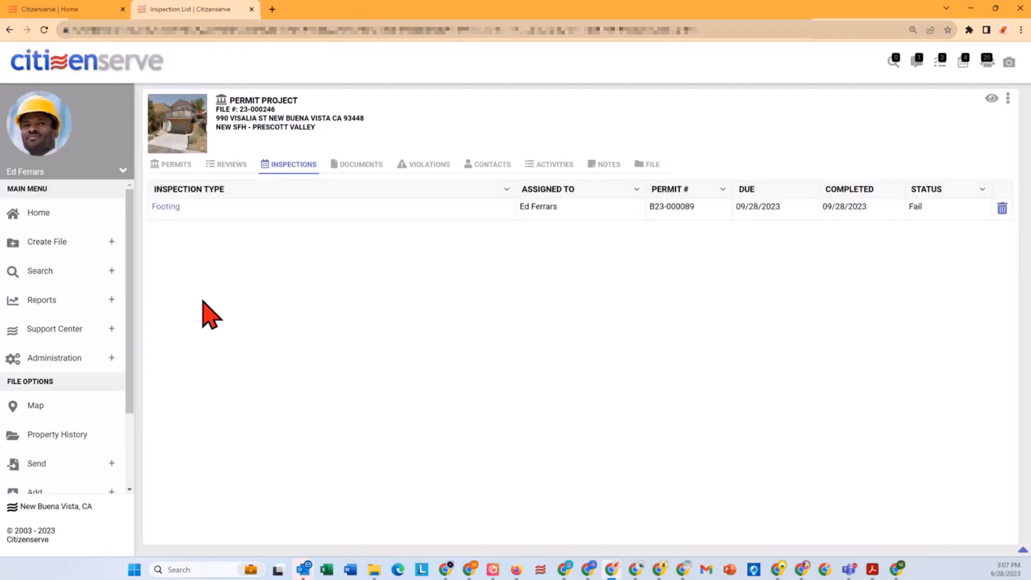
Step: Open building permit B23-000089 from the project's permit list and change its status to Finaled
{"action": "left_click", "coordinate": [165, 164]}
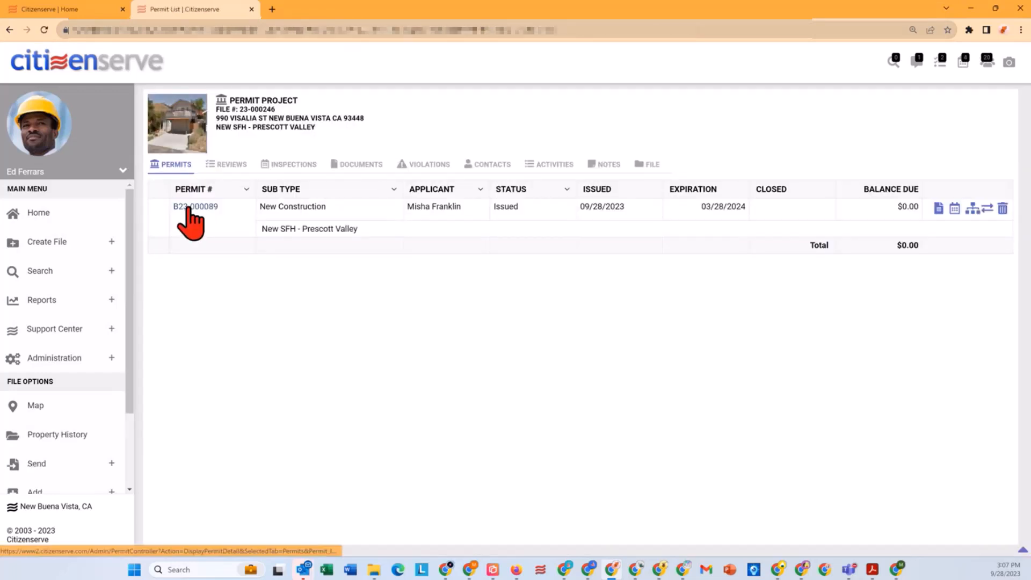
{"action": "left_click", "coordinate": [188, 208]}
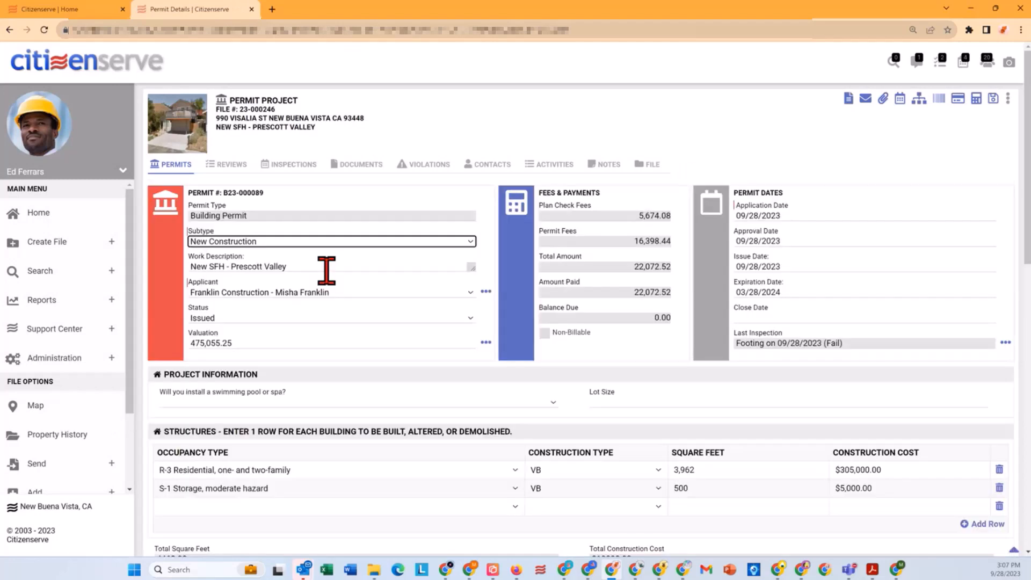
{"action": "left_click", "coordinate": [247, 319]}
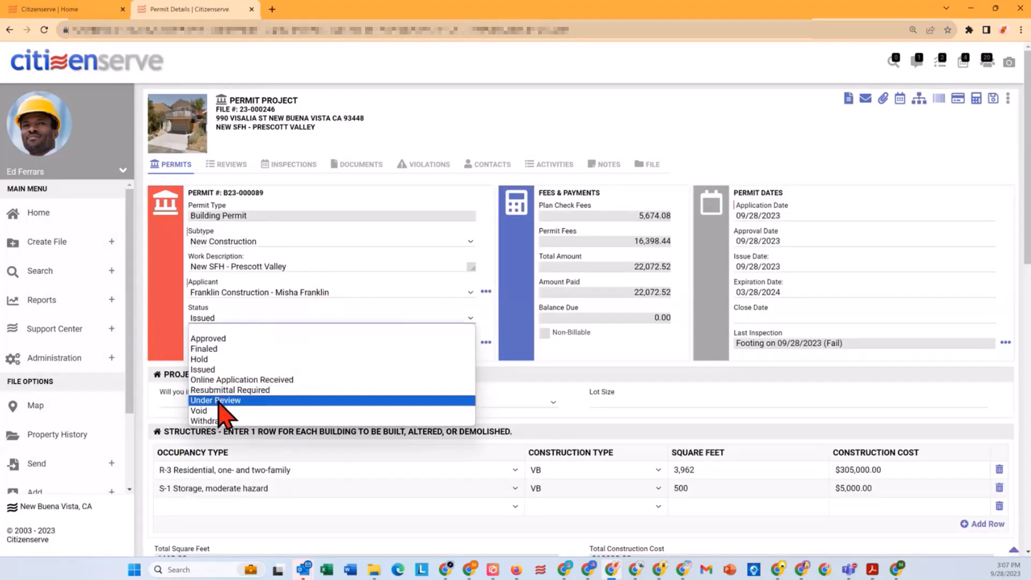
{"action": "left_click", "coordinate": [217, 349]}
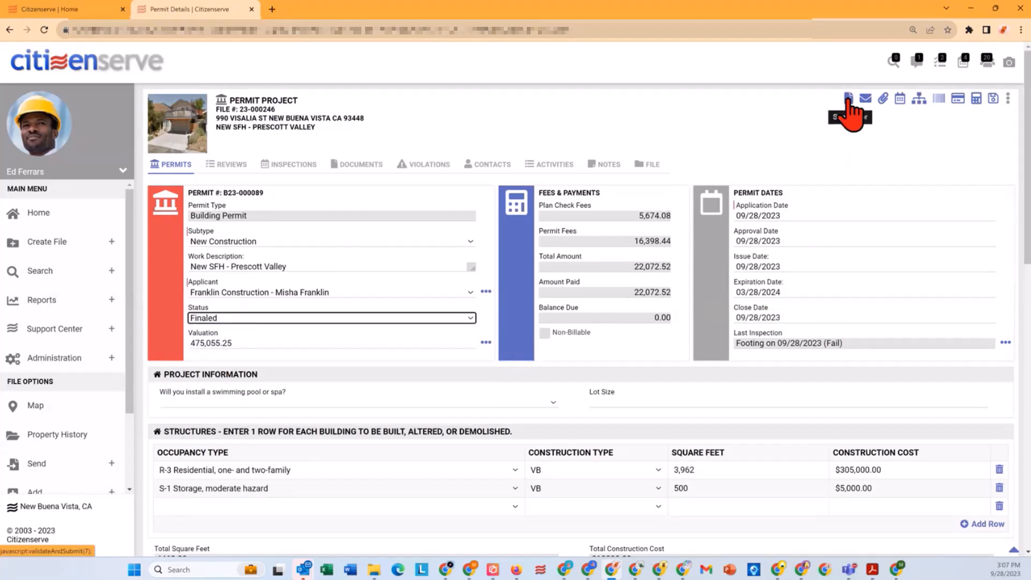
Step: Generate the Certificate of Occupancy letter for permit B23-000089 and save it to the project's documents
{"action": "left_click", "coordinate": [850, 102]}
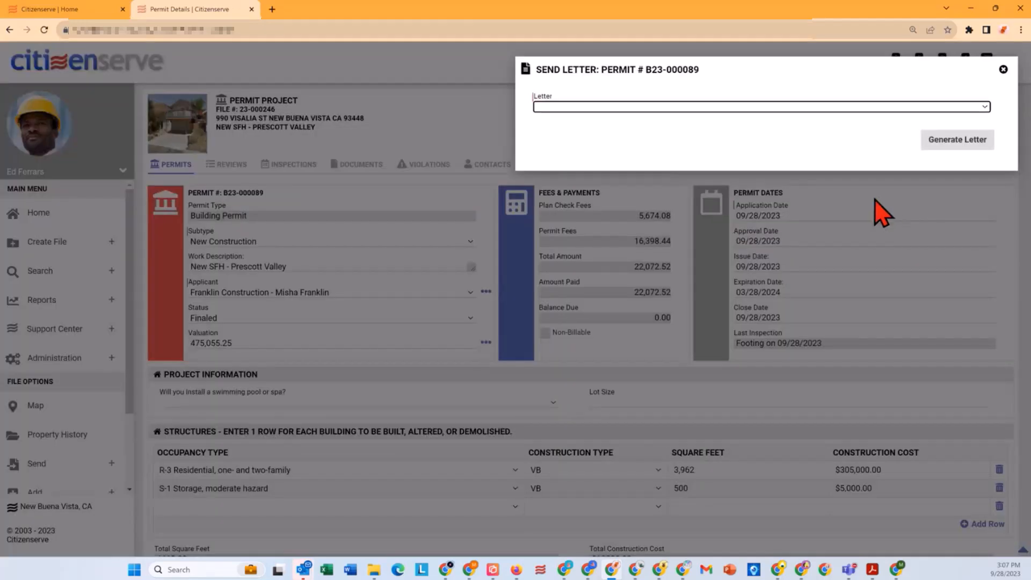
{"action": "left_click", "coordinate": [656, 107]}
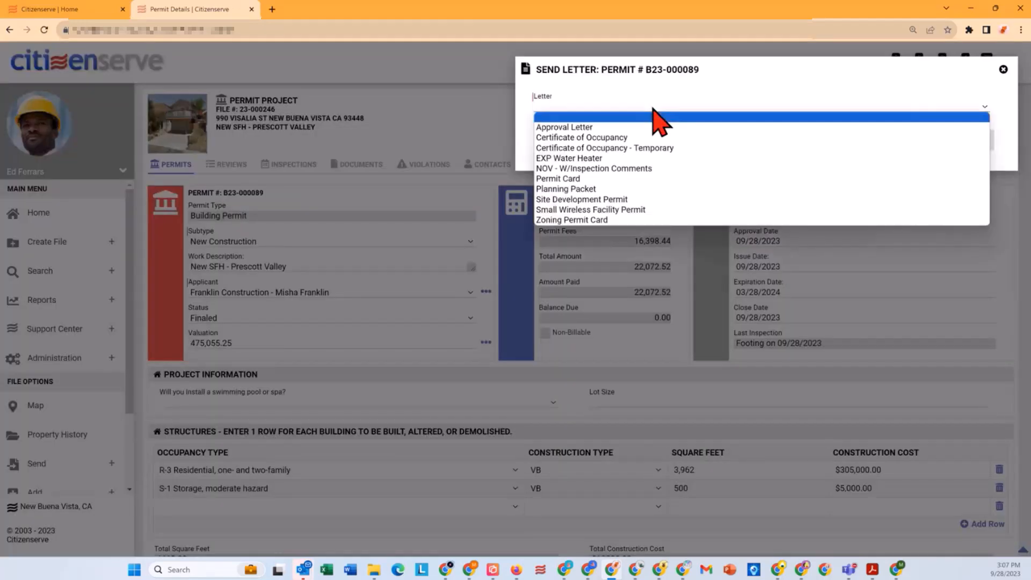
{"action": "left_click", "coordinate": [635, 138]}
{"action": "left_click", "coordinate": [923, 142]}
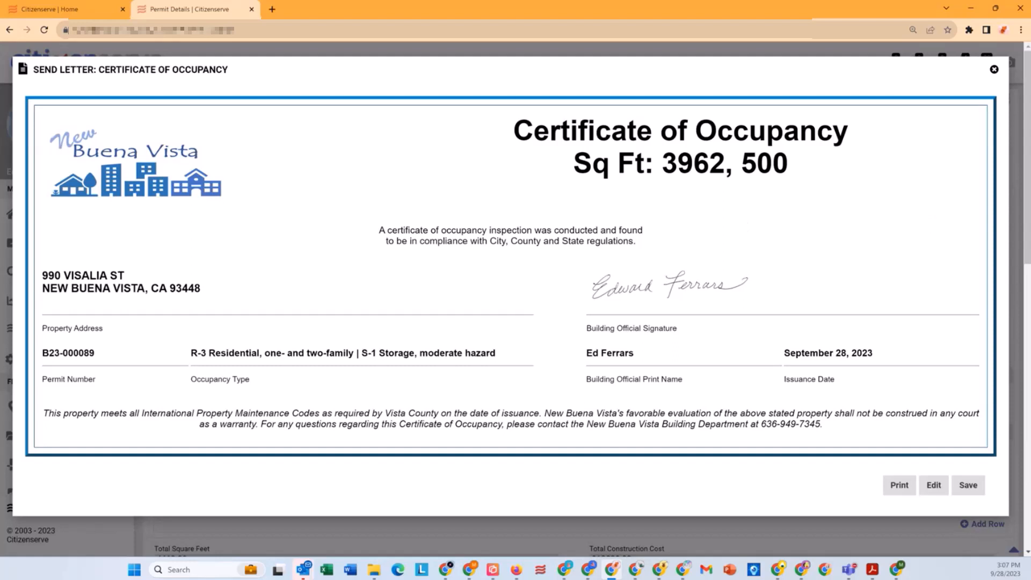
{"action": "left_click", "coordinate": [965, 486]}
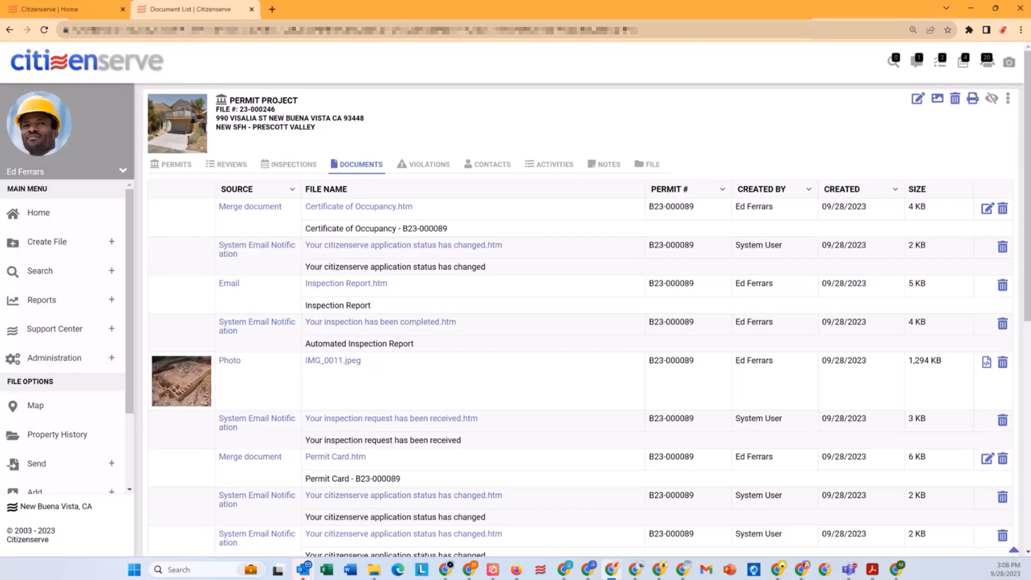
Step: Run the standard User Activity Report from 01/01/2023 to today's date, review it and close it
{"action": "key", "text": "alt+Tab"}
{"action": "left_click", "coordinate": [46, 301]}
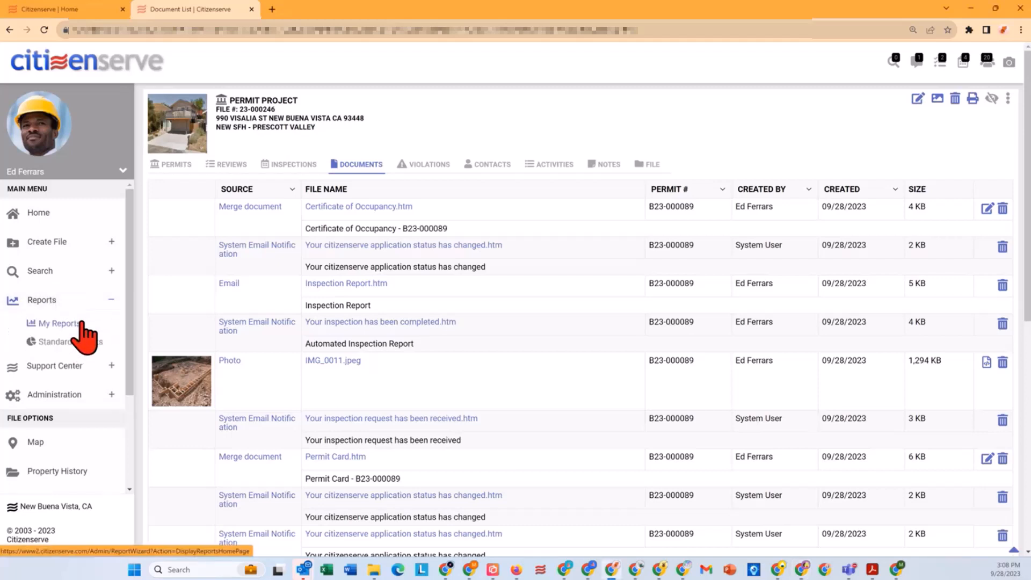
{"action": "left_click", "coordinate": [54, 342]}
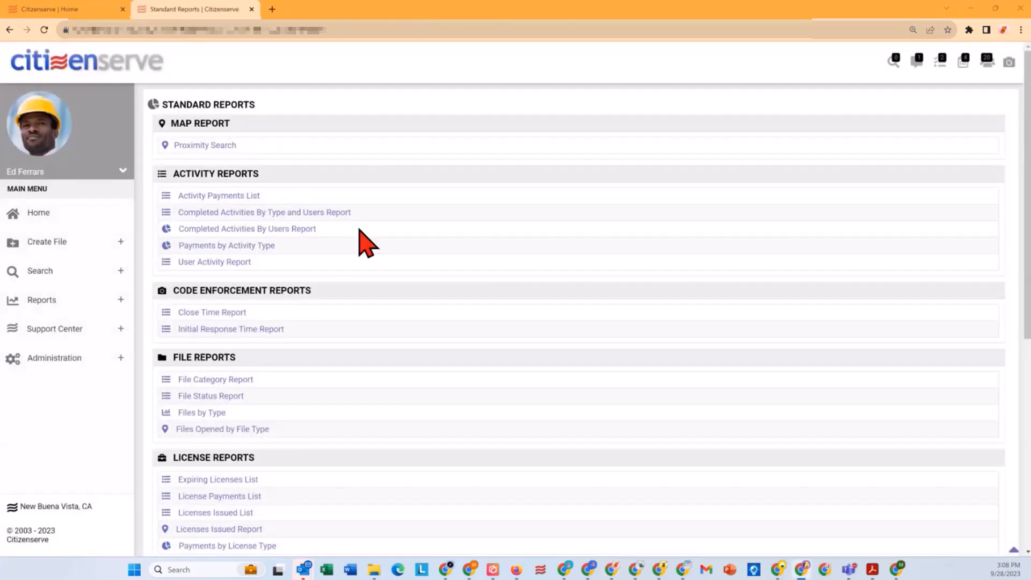
{"action": "left_click", "coordinate": [185, 262]}
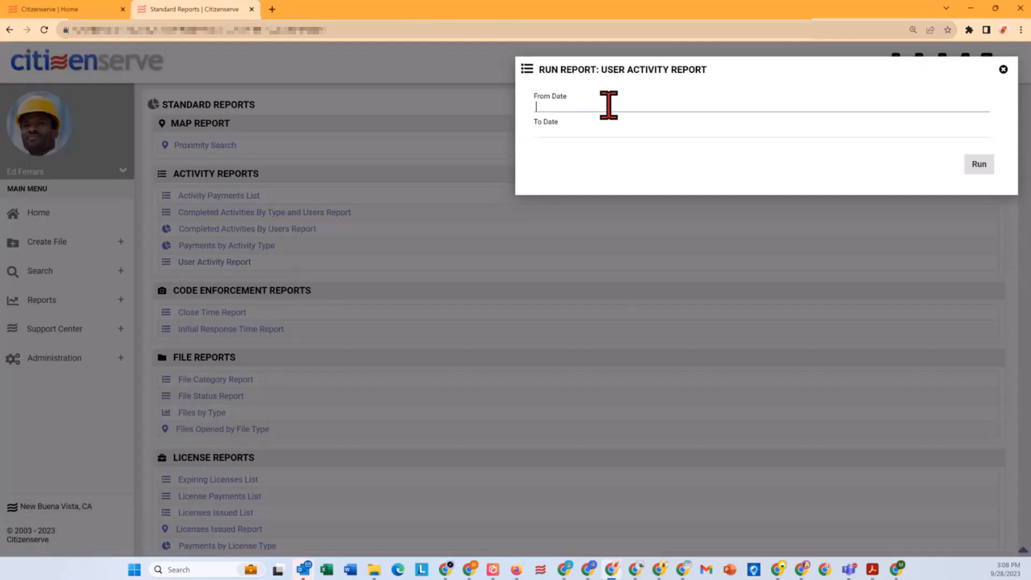
{"action": "type", "text": "01/01/2023"}
{"action": "left_click", "coordinate": [603, 131]}
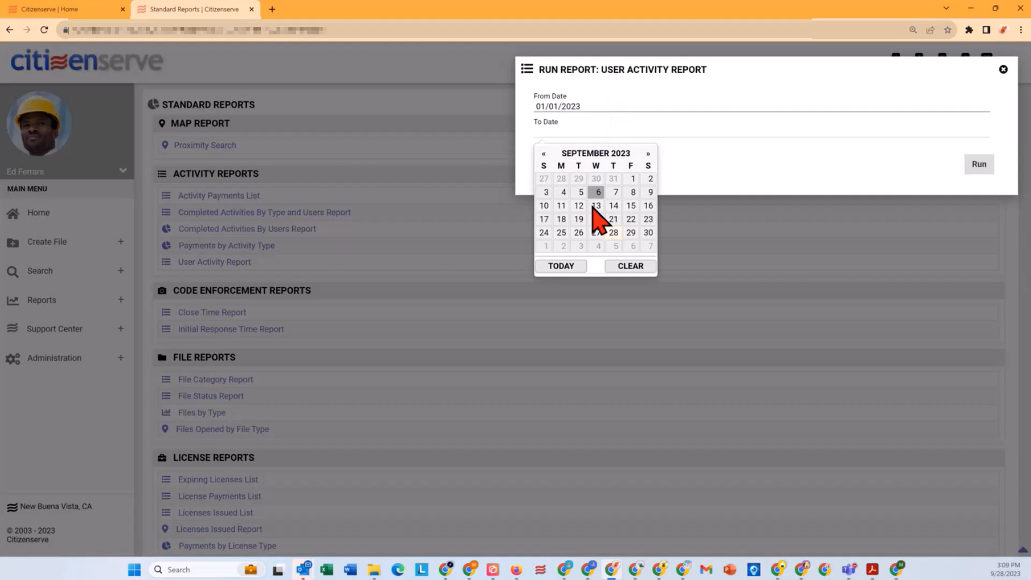
{"action": "left_click", "coordinate": [573, 267]}
{"action": "left_click", "coordinate": [979, 164]}
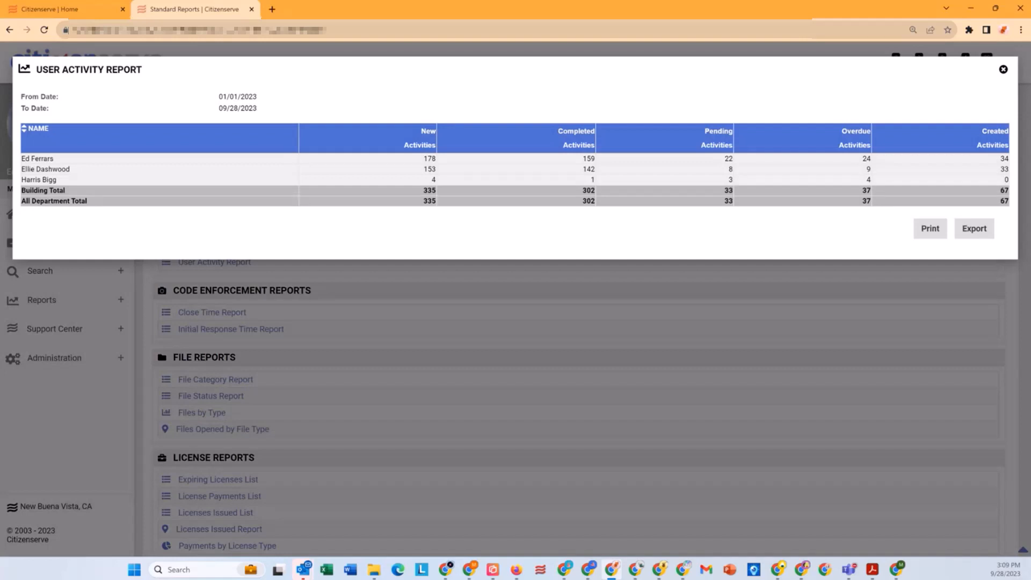
{"action": "left_click", "coordinate": [1003, 69]}
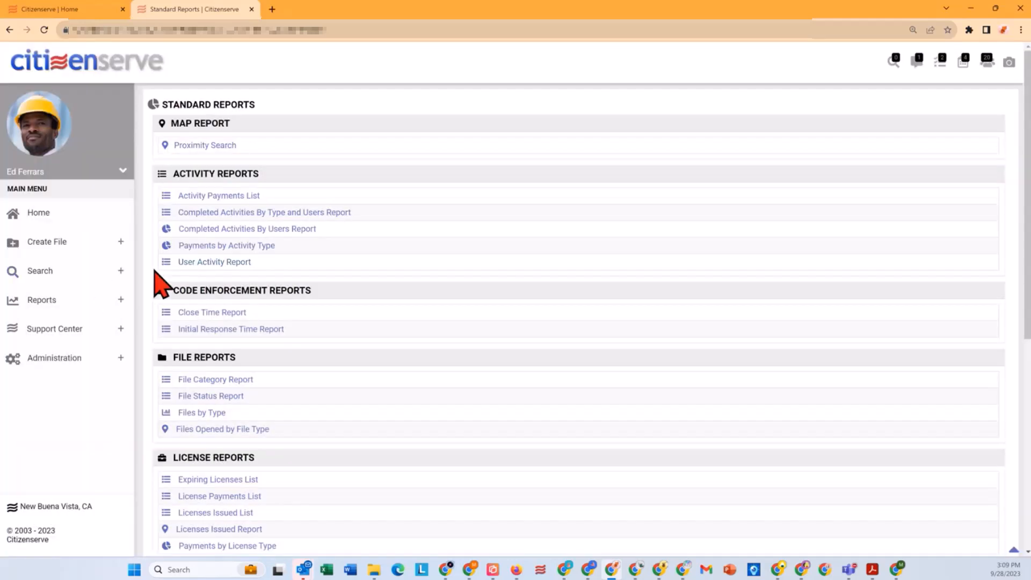
Step: Run the Completed Activities By Type and Users Report for completion dates from 01/01/2023 to today
{"action": "left_click", "coordinate": [241, 212]}
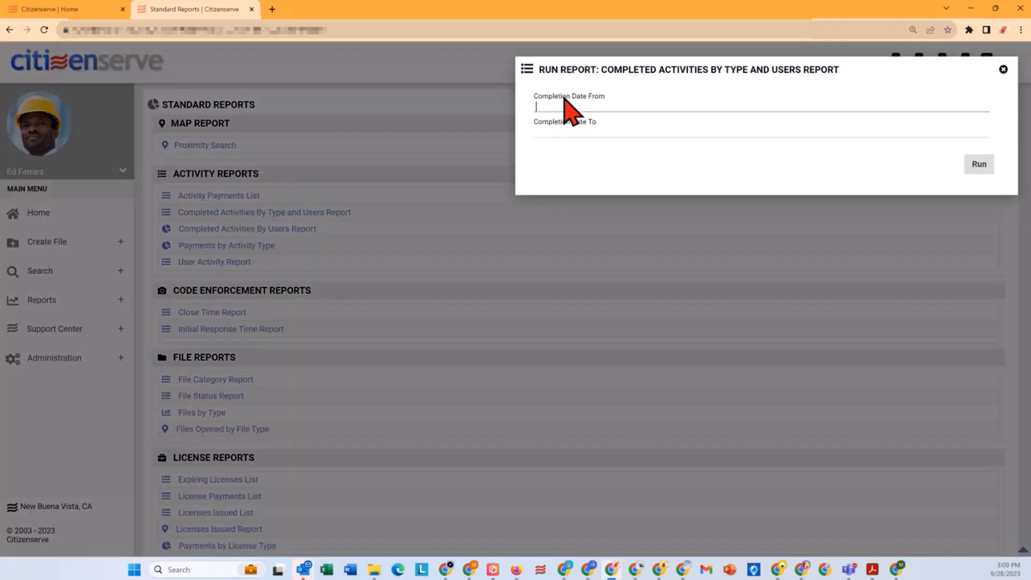
{"action": "left_click", "coordinate": [562, 106]}
{"action": "type", "text": "01/01/2023"}
{"action": "left_click", "coordinate": [572, 128]}
{"action": "left_click", "coordinate": [559, 269]}
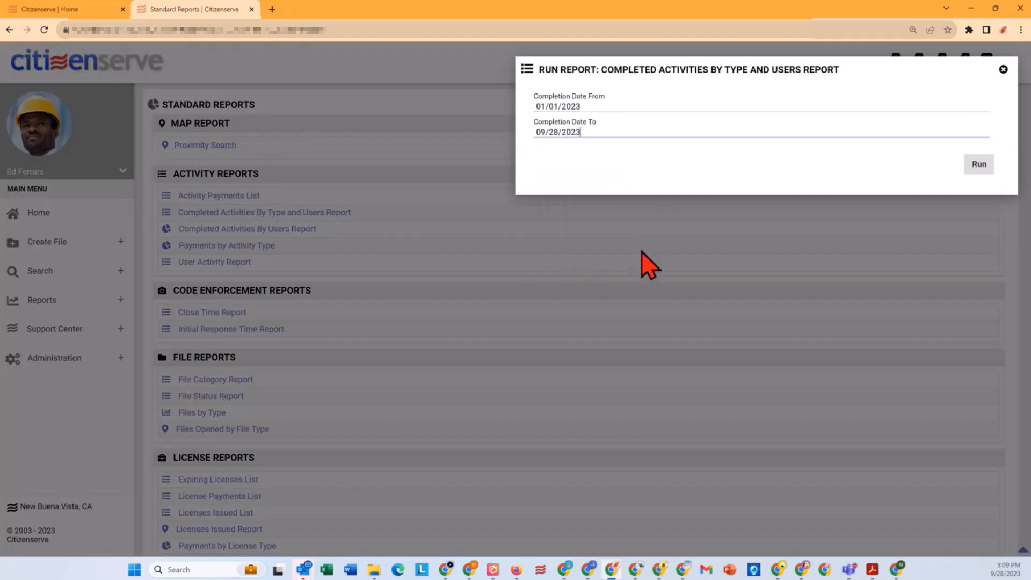
{"action": "left_click", "coordinate": [979, 165]}
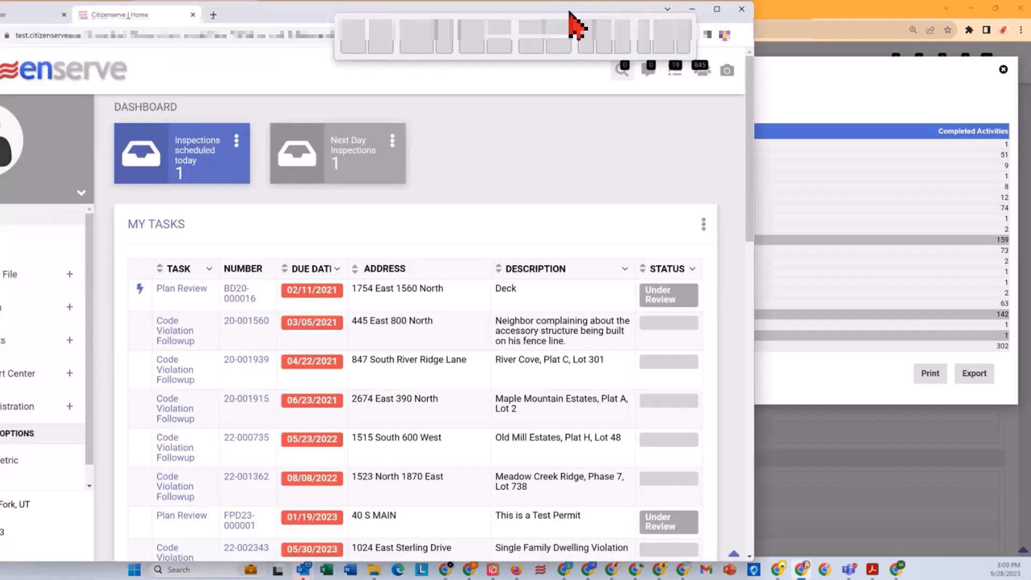
Step: Maximize the Spanish Fork Citizenserve window, search for sp16-000001 and open that site plan application
{"action": "double_click", "coordinate": [713, 19]}
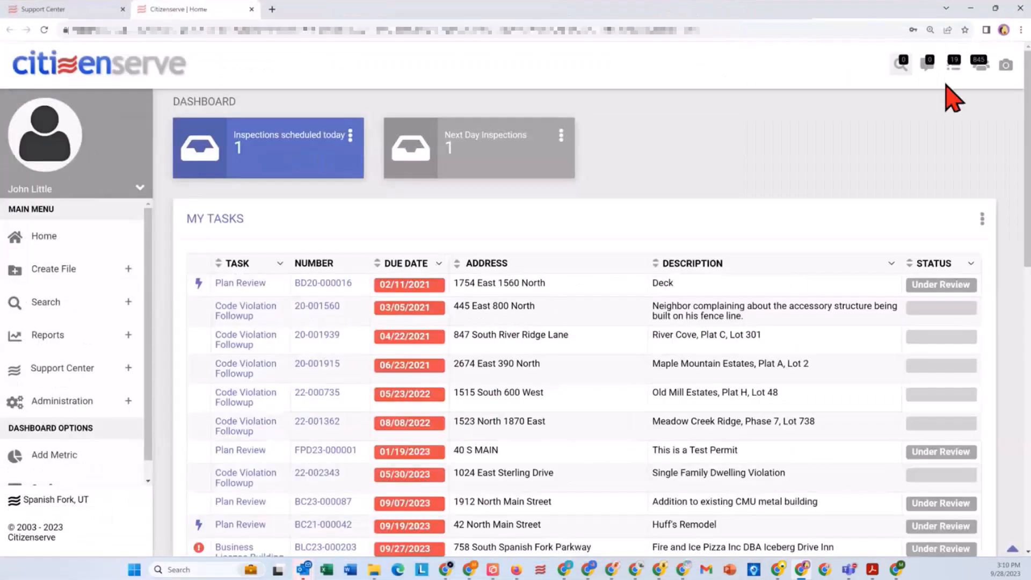
{"action": "left_click", "coordinate": [902, 62]}
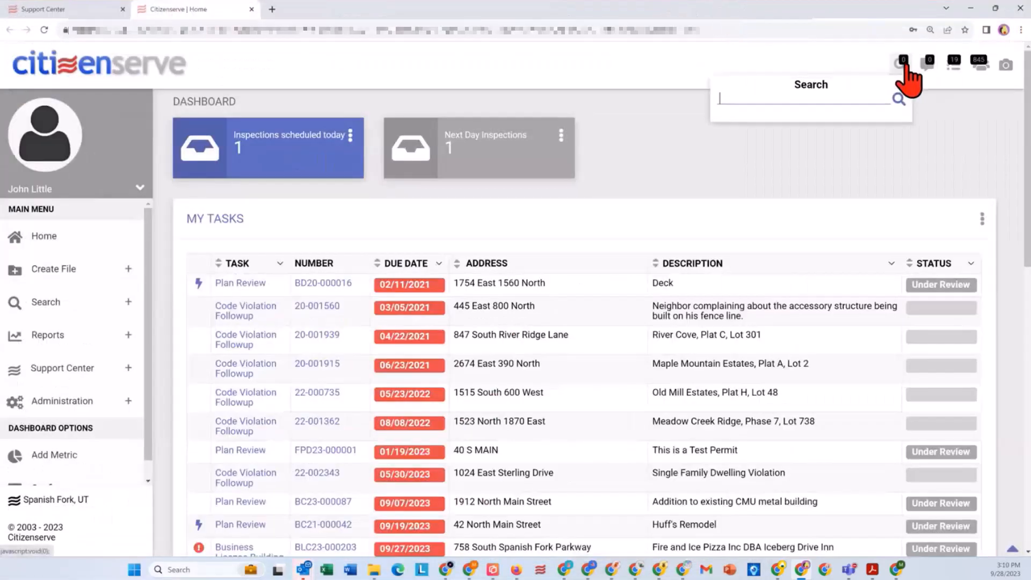
{"action": "left_click", "coordinate": [822, 95]}
{"action": "type", "text": "sp16-00000"}
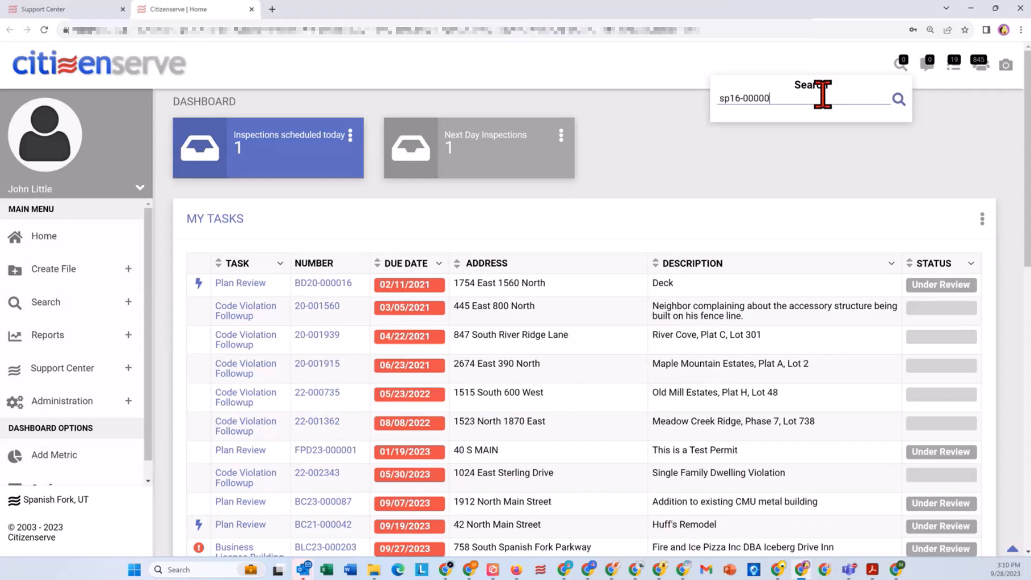
{"action": "type", "text": "1"}
{"action": "key", "text": "Return"}
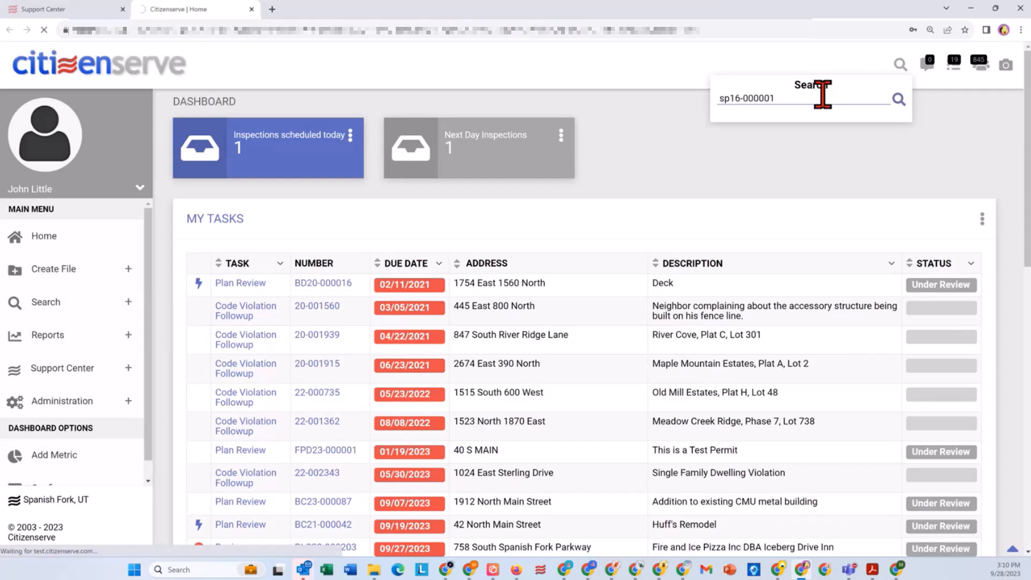
{"action": "key", "text": "ctrl+a"}
{"action": "type", "text": "1"}
{"action": "key", "text": "Return"}
{"action": "left_click", "coordinate": [962, 139]}
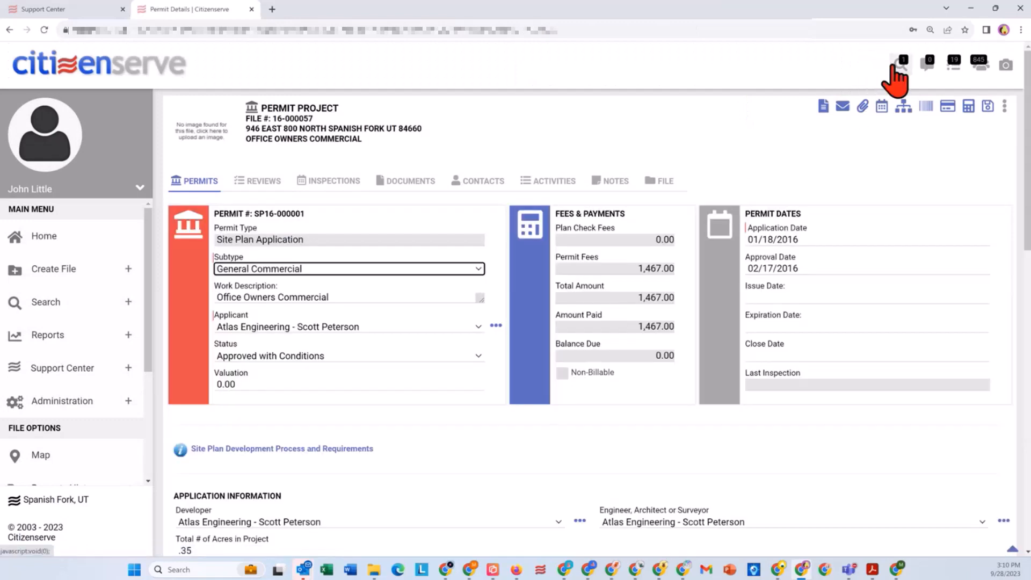
Step: Search for sp16-000011 and open that site plan application
{"action": "left_click", "coordinate": [892, 69]}
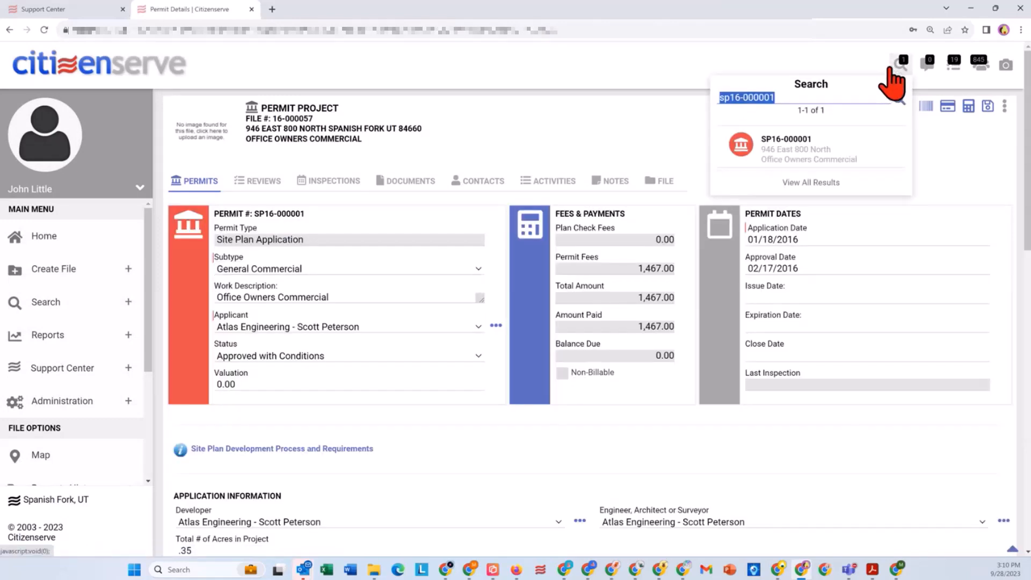
{"action": "left_click", "coordinate": [836, 102]}
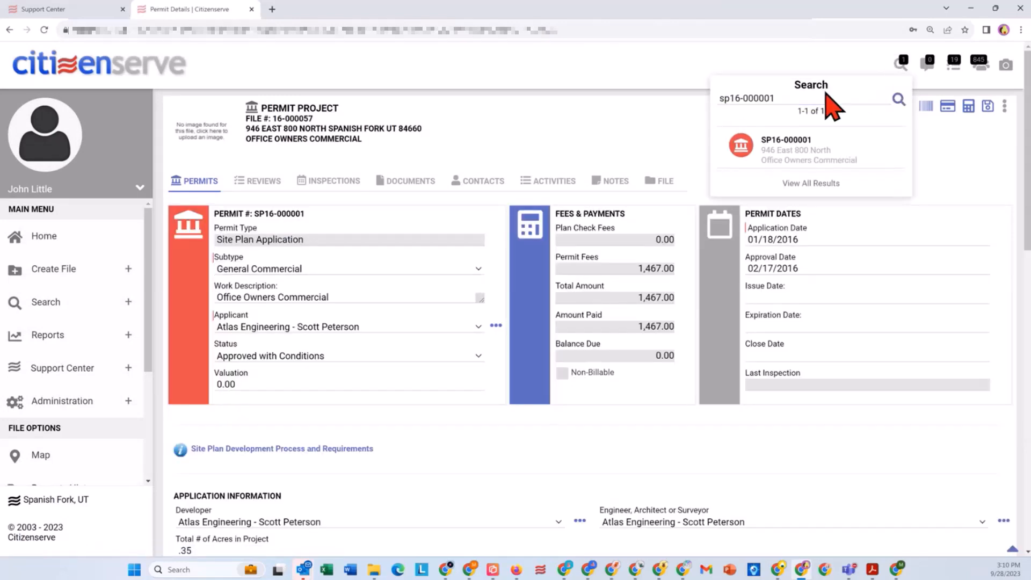
{"action": "left_click", "coordinate": [782, 101]}
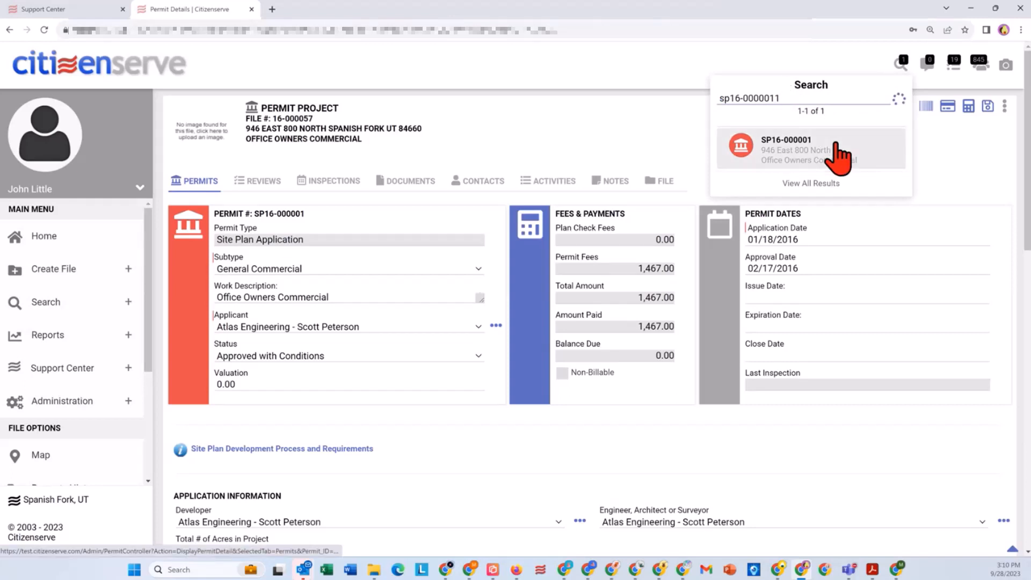
{"action": "left_click", "coordinate": [758, 99]}
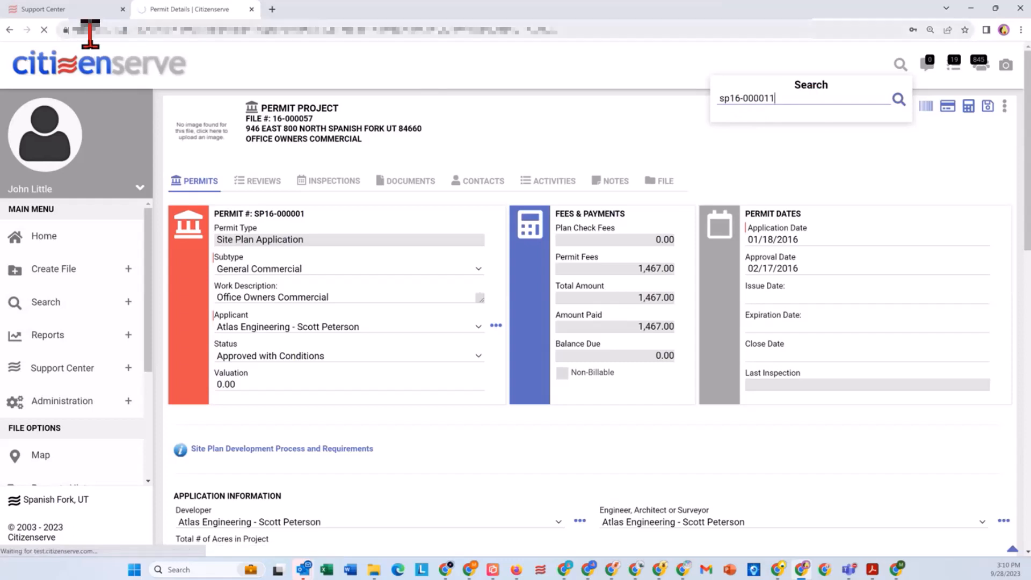
{"action": "left_click", "coordinate": [60, 32]}
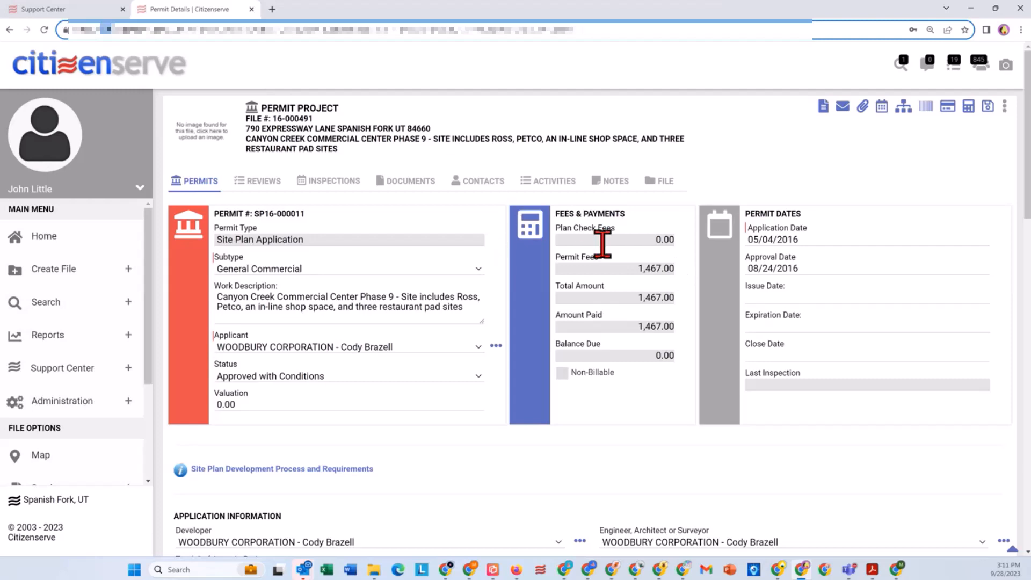
Step: Examine the application's permit details, contacts, attached submittal documents and load sheet information
{"action": "scroll", "coordinate": [537, 325], "scroll_direction": "down", "scroll_amount": 2}
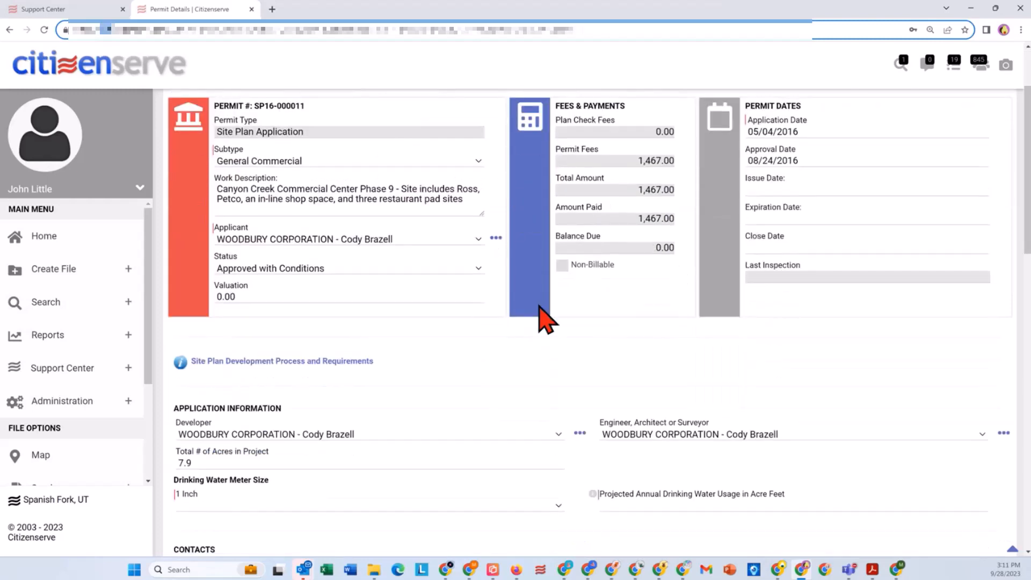
{"action": "scroll", "coordinate": [568, 320], "scroll_direction": "up", "scroll_amount": 2}
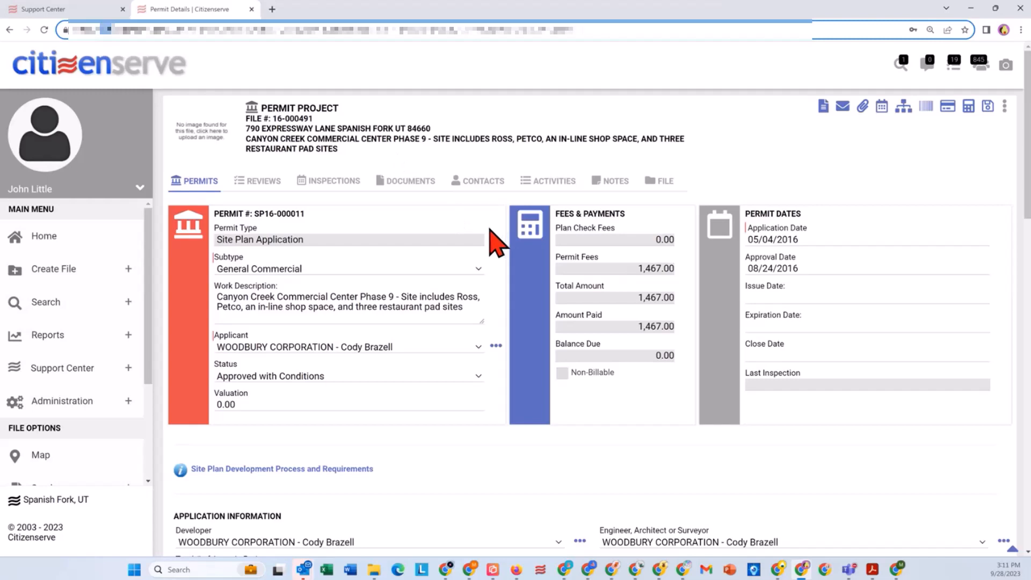
{"action": "scroll", "coordinate": [524, 321], "scroll_direction": "down", "scroll_amount": 1}
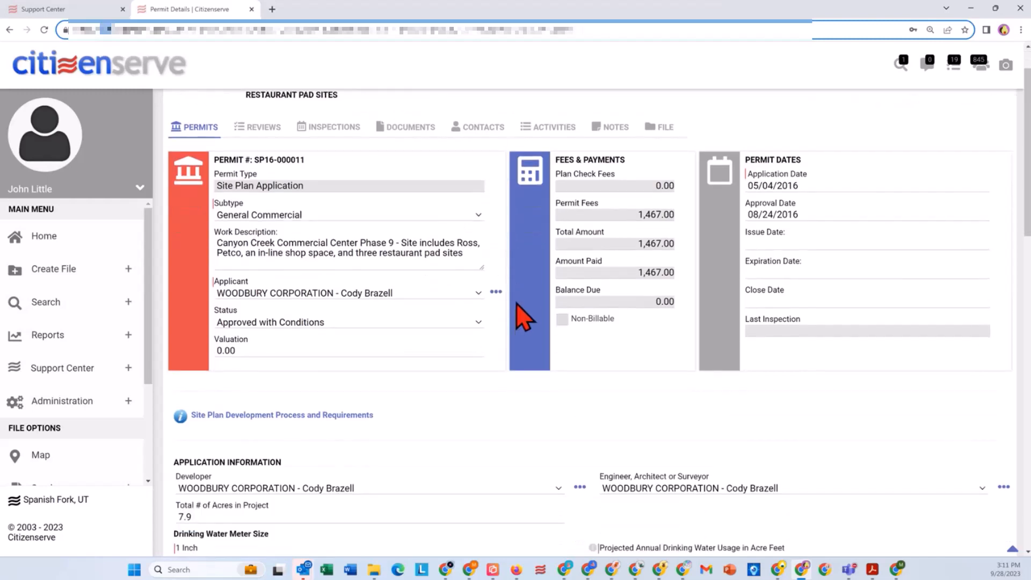
{"action": "scroll", "coordinate": [336, 245], "scroll_direction": "down", "scroll_amount": 5}
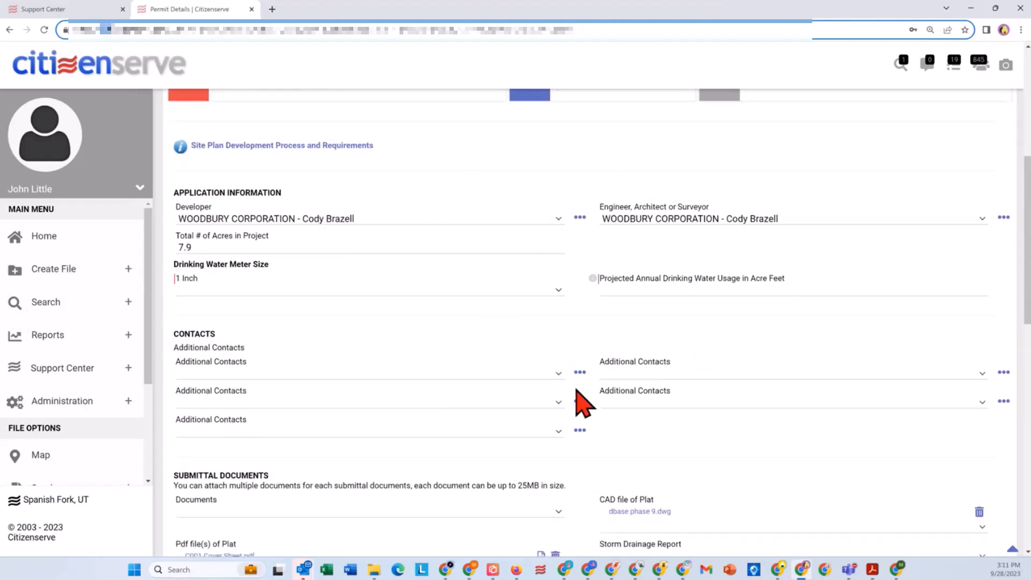
{"action": "scroll", "coordinate": [580, 403], "scroll_direction": "down", "scroll_amount": 3}
{"action": "scroll", "coordinate": [698, 386], "scroll_direction": "down", "scroll_amount": 5}
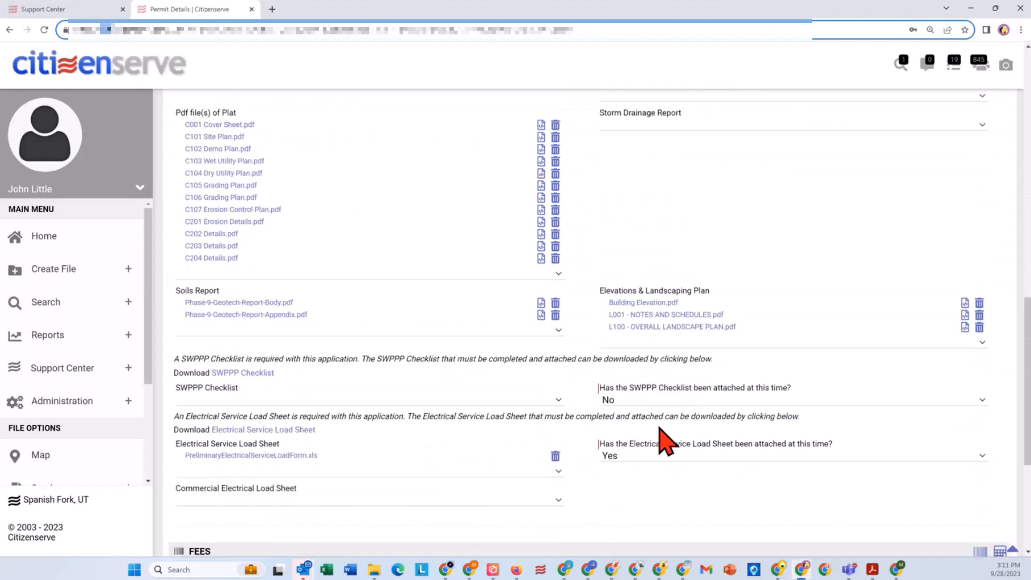
{"action": "scroll", "coordinate": [682, 408], "scroll_direction": "down", "scroll_amount": 3}
{"action": "scroll", "coordinate": [678, 413], "scroll_direction": "down", "scroll_amount": 2}
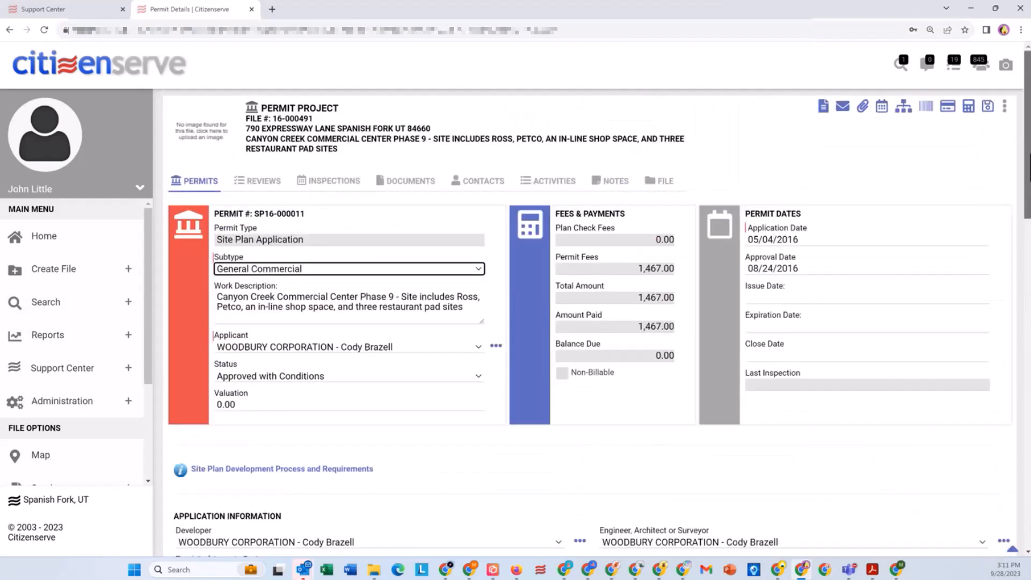
Step: Show the project's reviews and collapse the first three Site Plan Resubmittal routes
{"action": "left_click", "coordinate": [271, 185]}
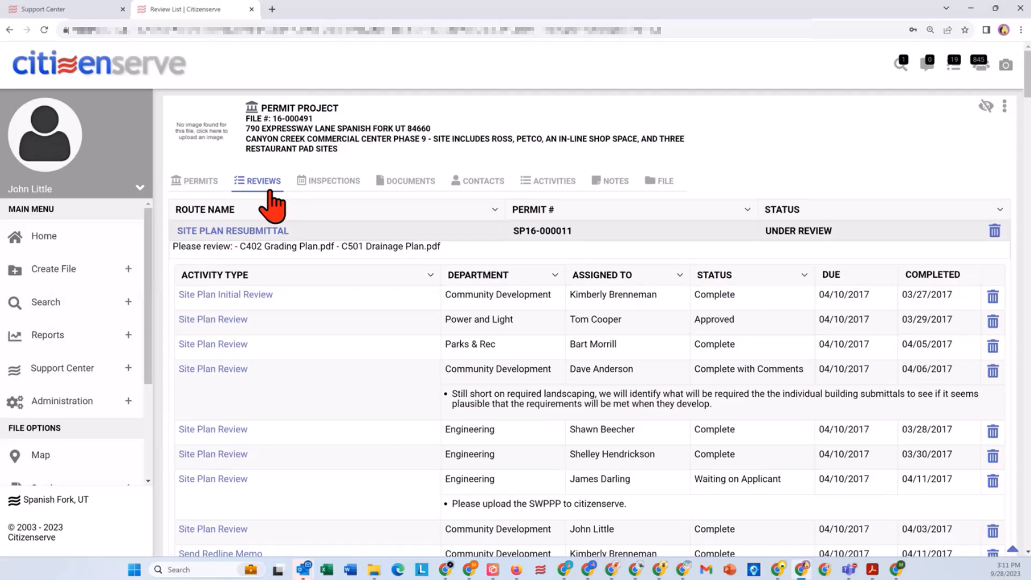
{"action": "left_click", "coordinate": [368, 236]}
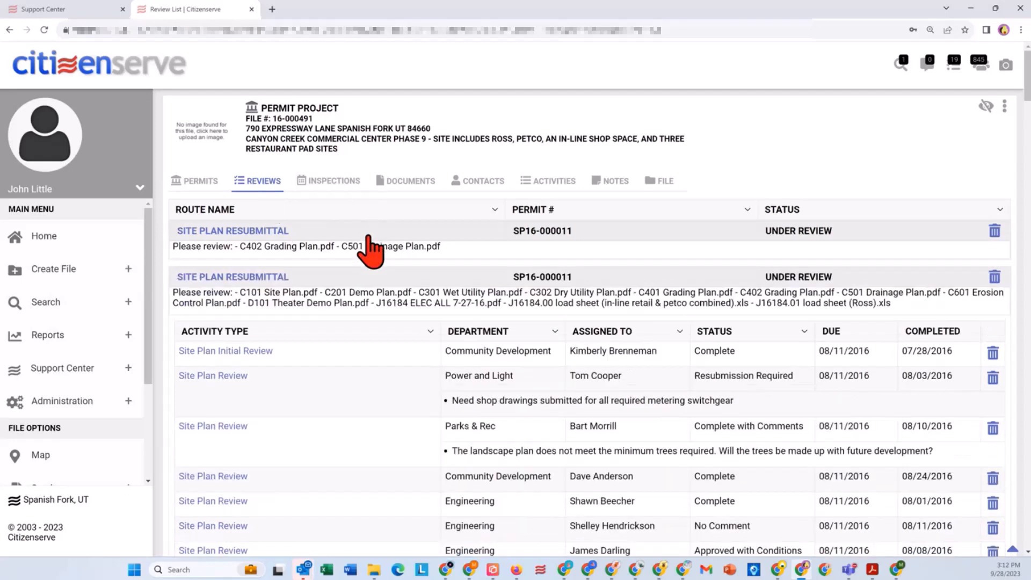
{"action": "left_click", "coordinate": [357, 277]}
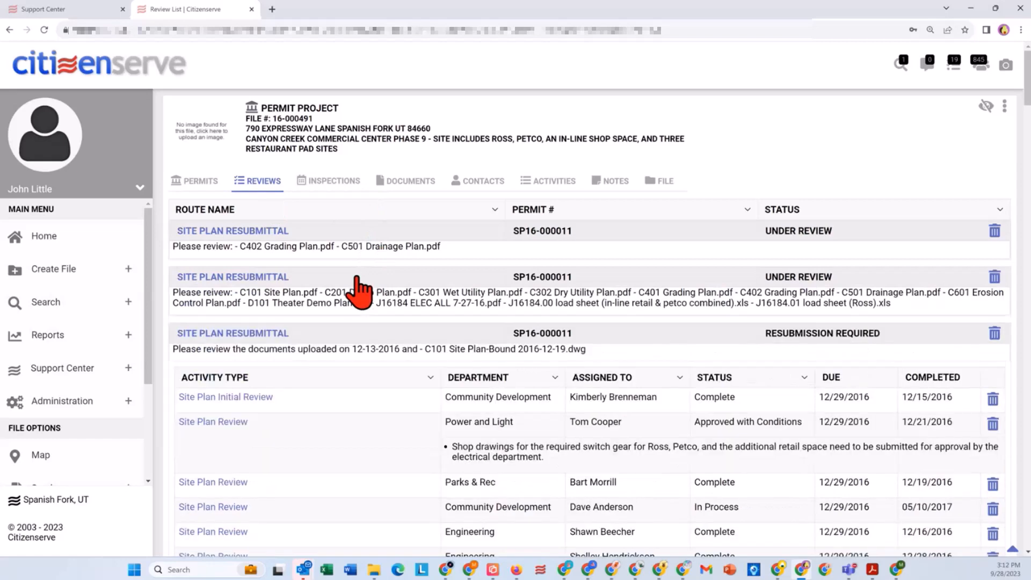
{"action": "left_click", "coordinate": [352, 348]}
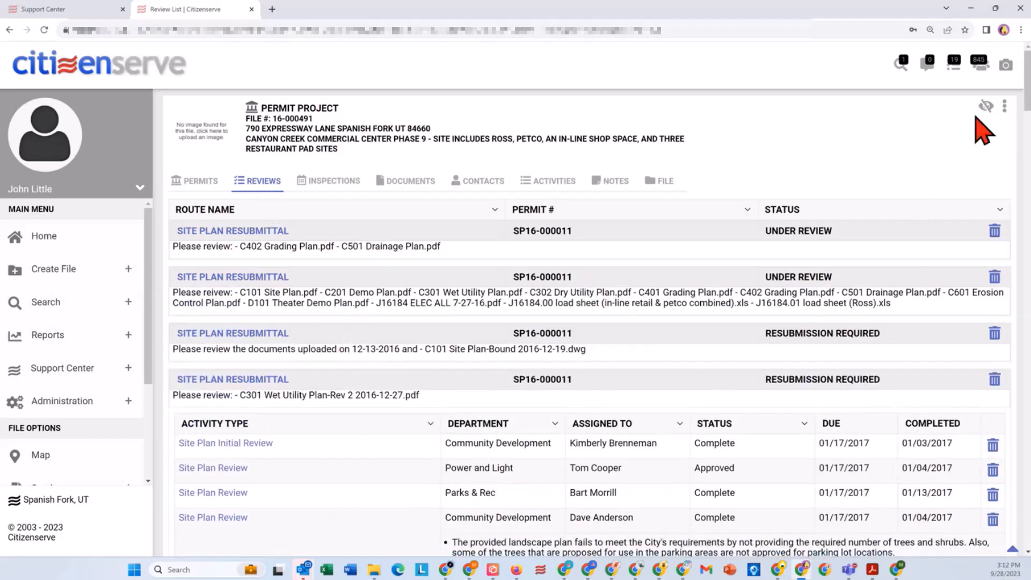
Step: Look through the review routes and open the Development Review Committee review of the site plan application
{"action": "scroll", "coordinate": [1028, 117], "scroll_direction": "down", "scroll_amount": 3}
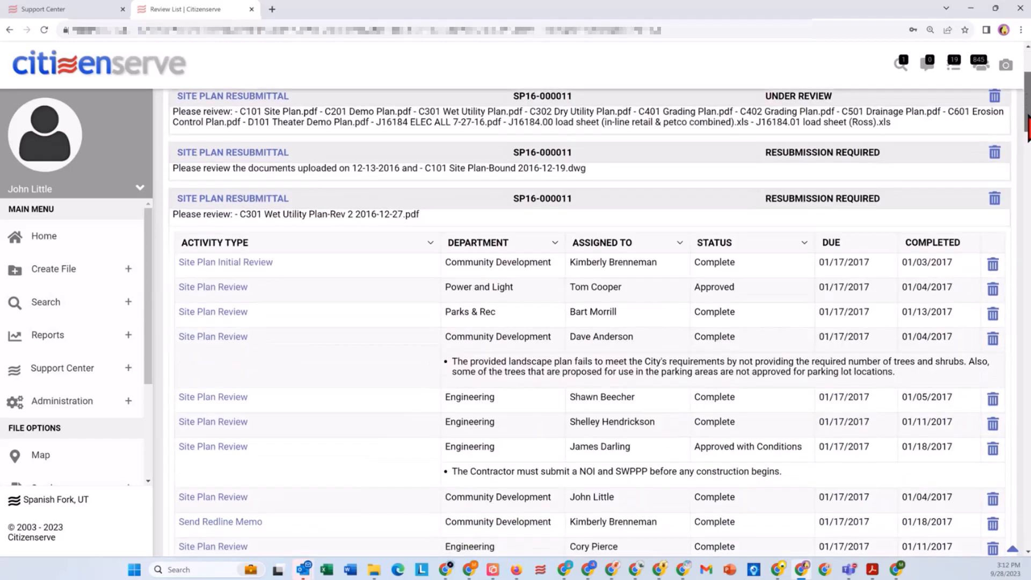
{"action": "left_click_drag", "start_coordinate": [1029, 115], "coordinate": [1028, 118]}
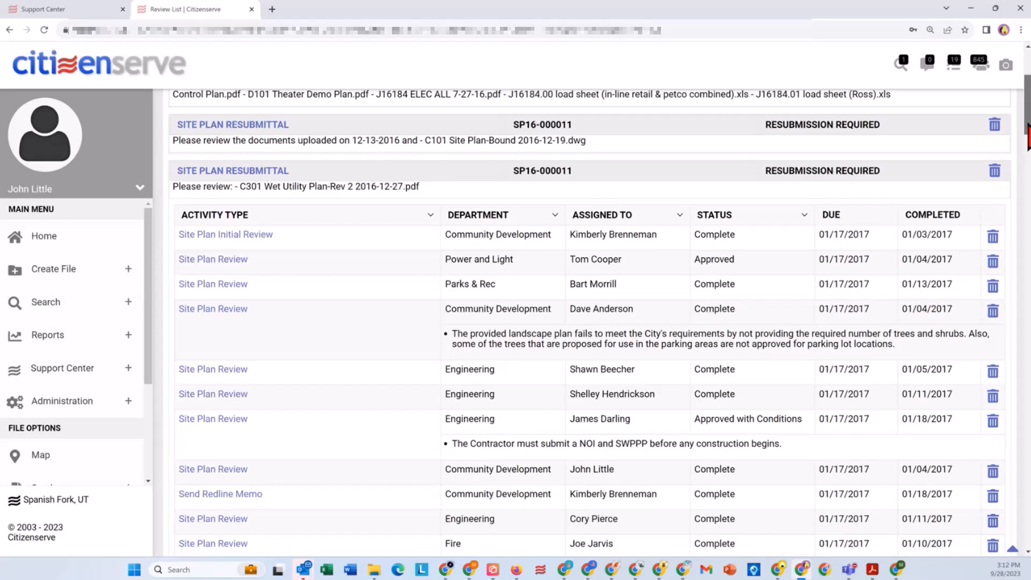
{"action": "scroll", "coordinate": [1027, 134], "scroll_direction": "up", "scroll_amount": 3}
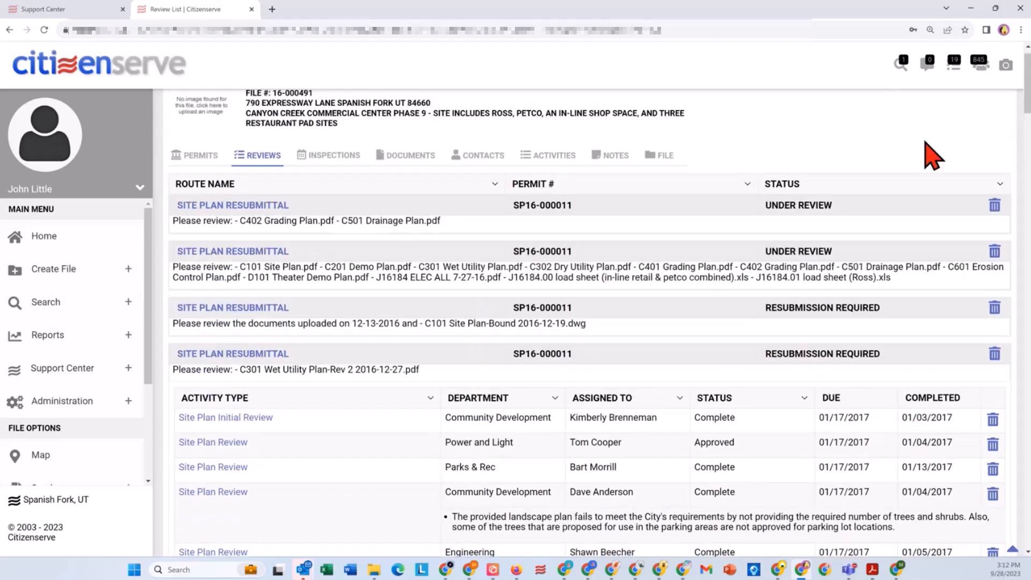
{"action": "scroll", "coordinate": [591, 322], "scroll_direction": "down", "scroll_amount": 15}
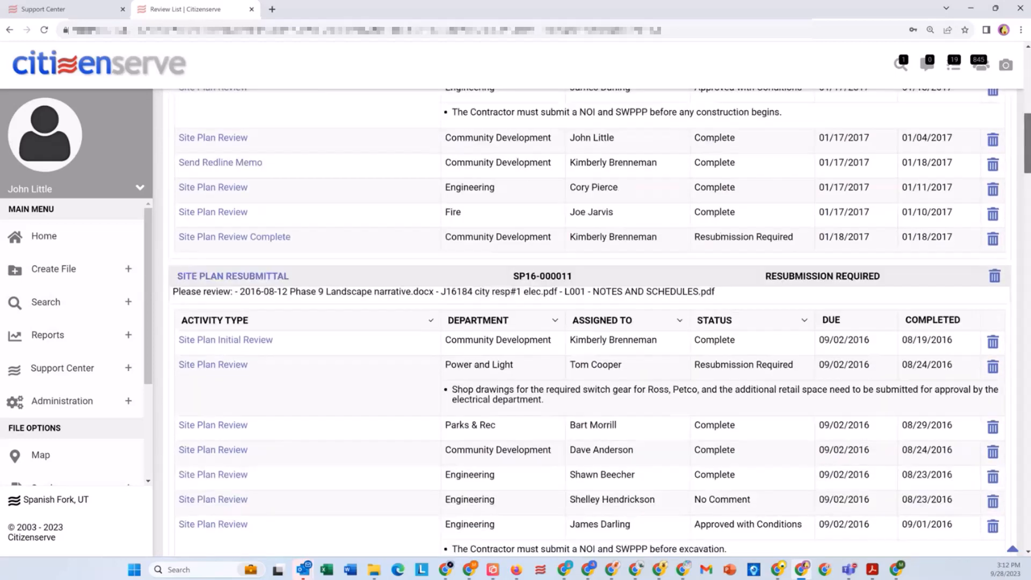
{"action": "scroll", "coordinate": [1028, 215], "scroll_direction": "down", "scroll_amount": 6}
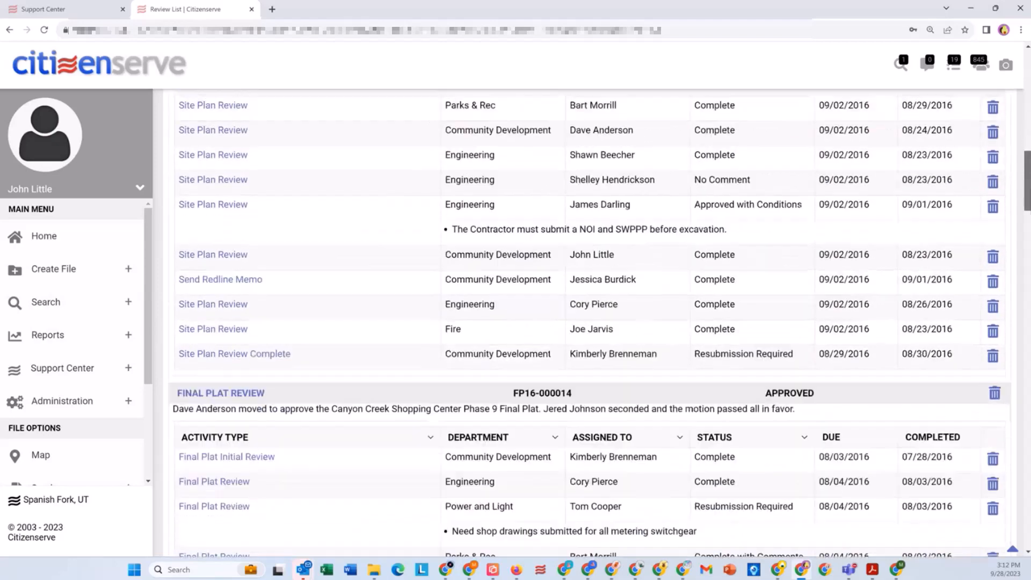
{"action": "left_click_drag", "start_coordinate": [1027, 215], "coordinate": [1028, 335]}
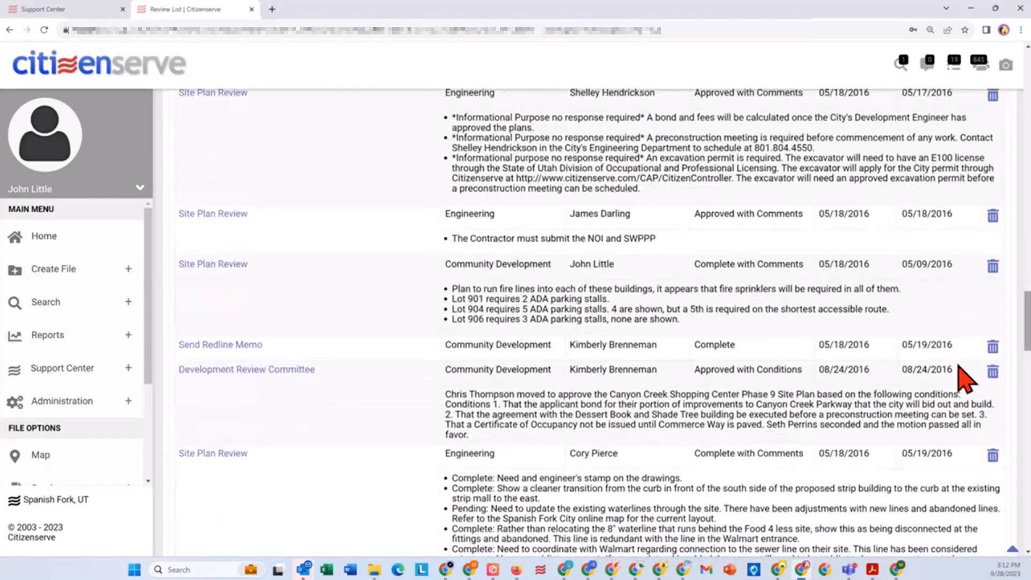
{"action": "left_click", "coordinate": [252, 372]}
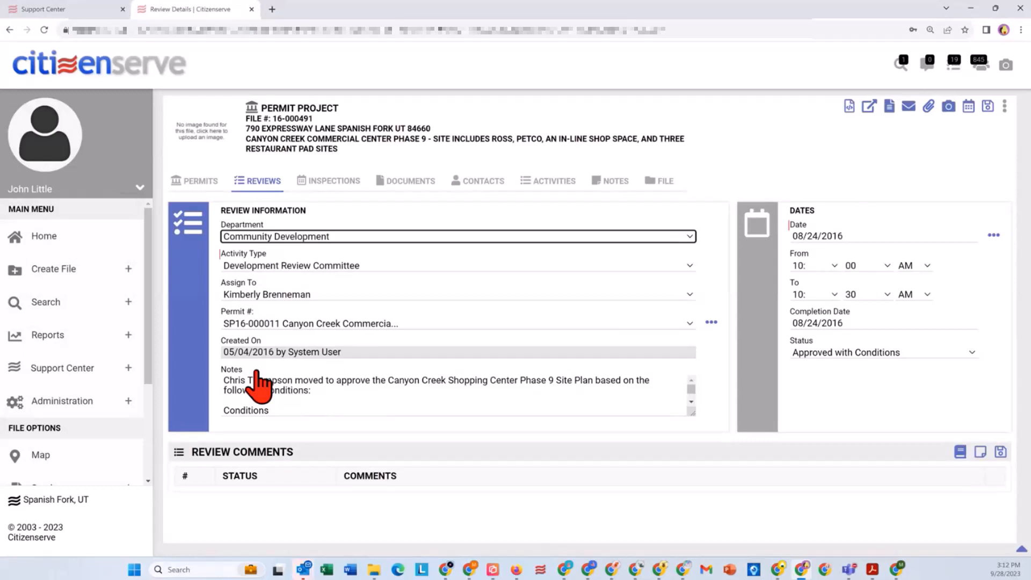
Step: Enlarge the review's Notes field and highlight condition 3 about withholding the Certificate of Occupancy until Commerce Way is paved
{"action": "left_click_drag", "start_coordinate": [692, 413], "coordinate": [699, 482]}
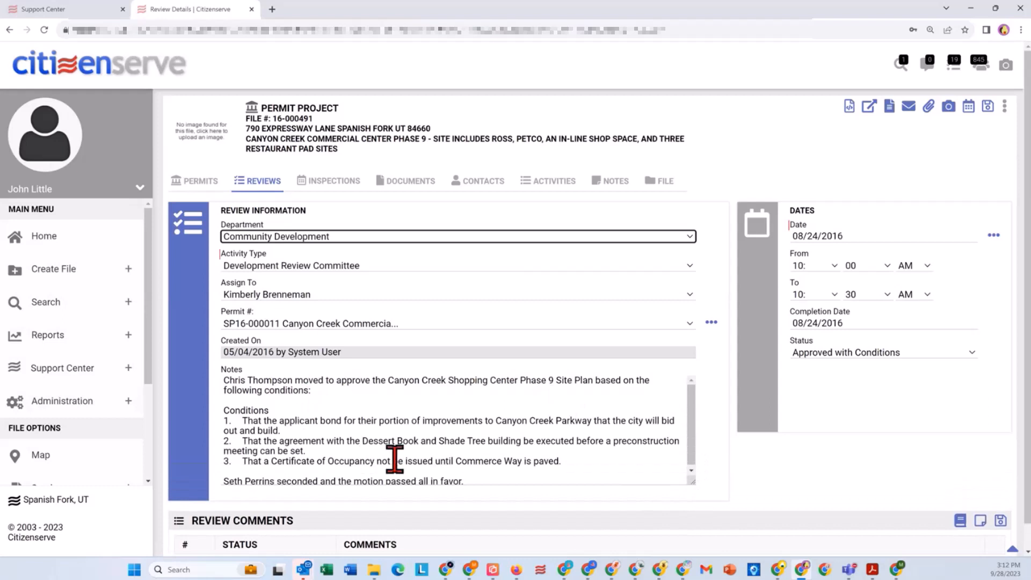
{"action": "left_click", "coordinate": [570, 461]}
{"action": "left_click_drag", "start_coordinate": [570, 462], "coordinate": [263, 461]}
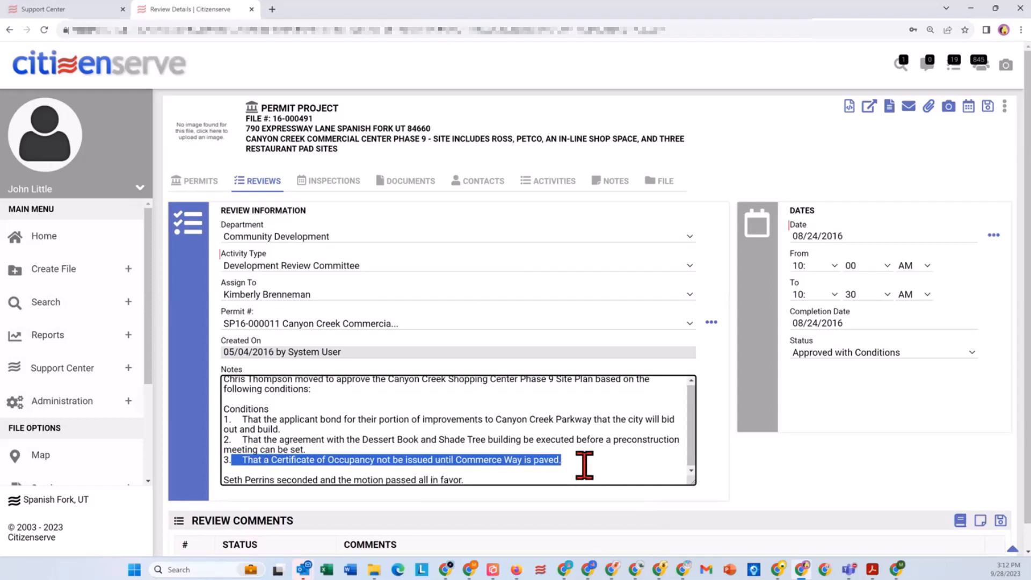
{"action": "scroll", "coordinate": [587, 457], "scroll_direction": "down", "scroll_amount": 1}
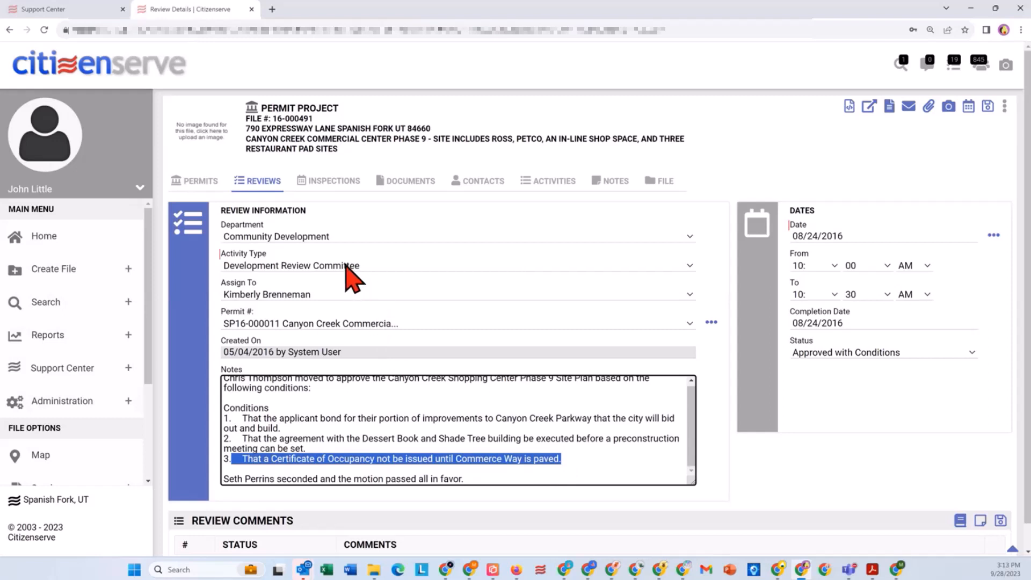
Step: Show the project's documents and filter them by the Email source
{"action": "left_click", "coordinate": [395, 183]}
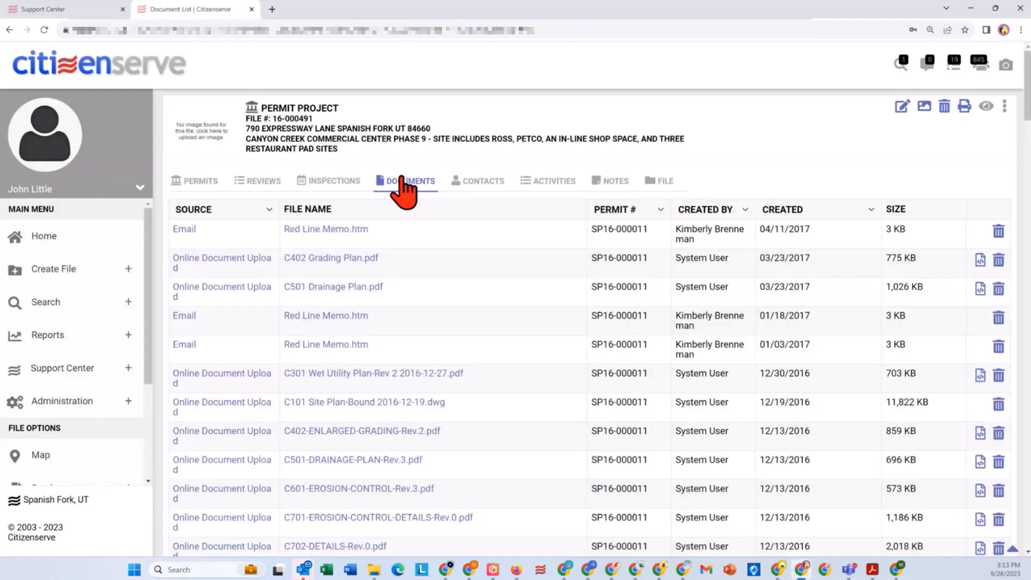
{"action": "left_click", "coordinate": [268, 211]}
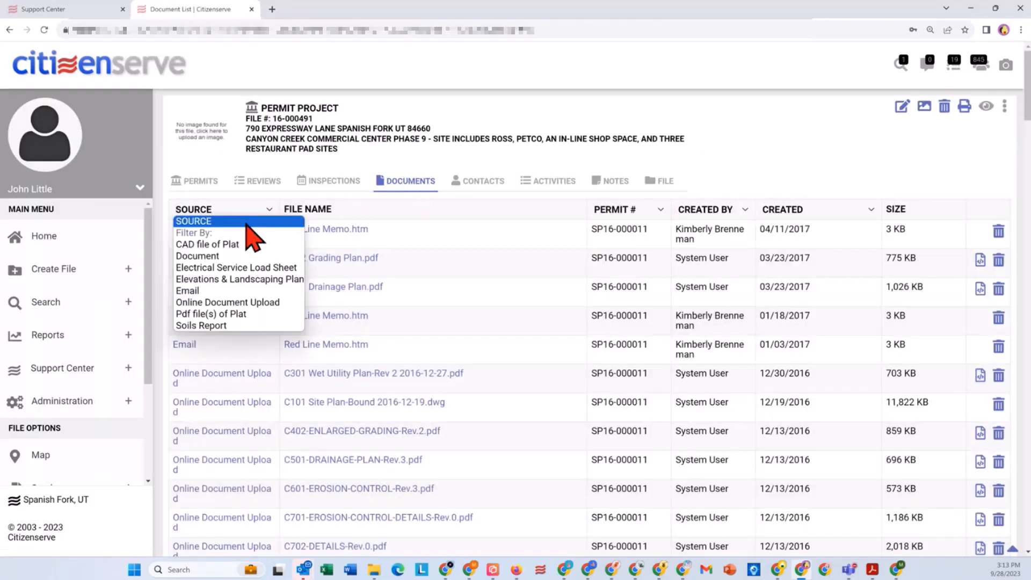
{"action": "left_click", "coordinate": [200, 290]}
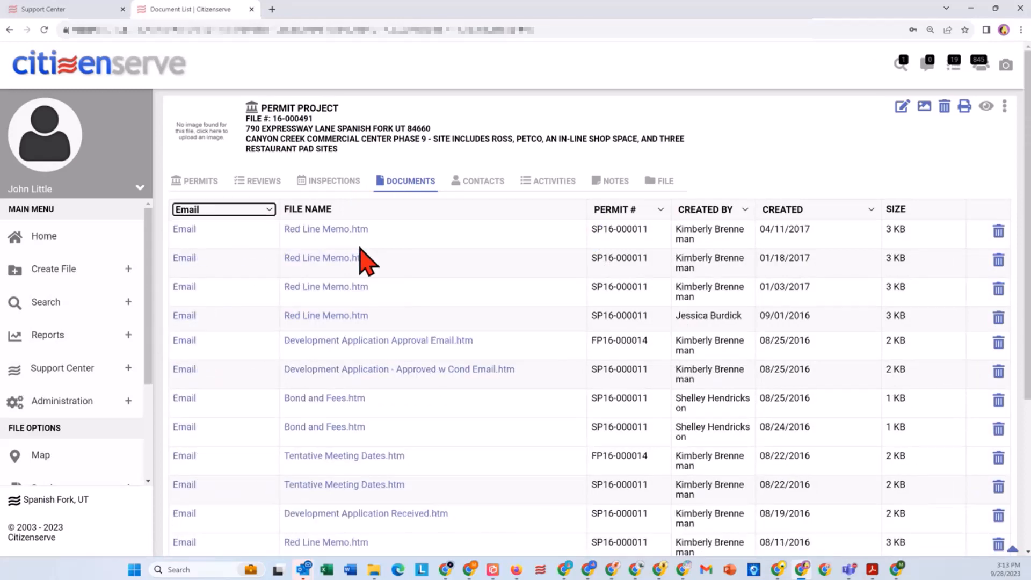
Step: Download and open the 7 KB Red Line Memo.htm created 05/19/2016 at the end of the email list
{"action": "scroll", "coordinate": [350, 315], "scroll_direction": "down", "scroll_amount": 3}
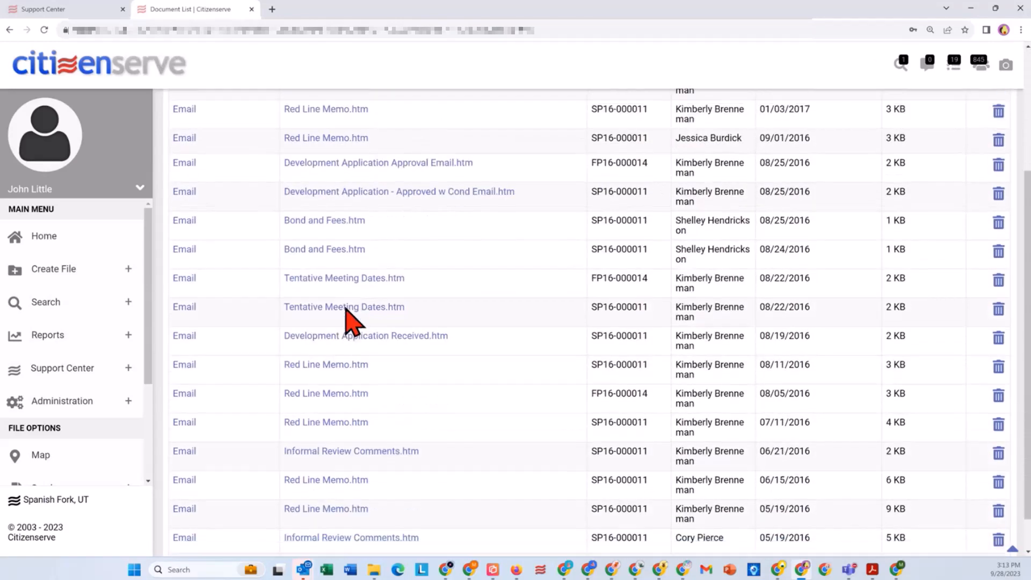
{"action": "scroll", "coordinate": [350, 315], "scroll_direction": "down", "scroll_amount": 1}
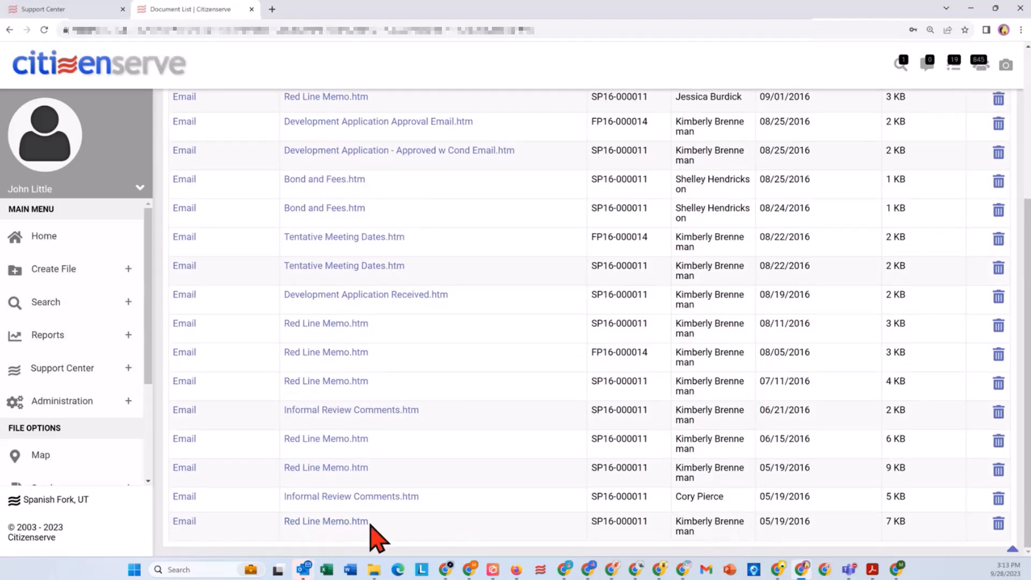
{"action": "left_click", "coordinate": [331, 522]}
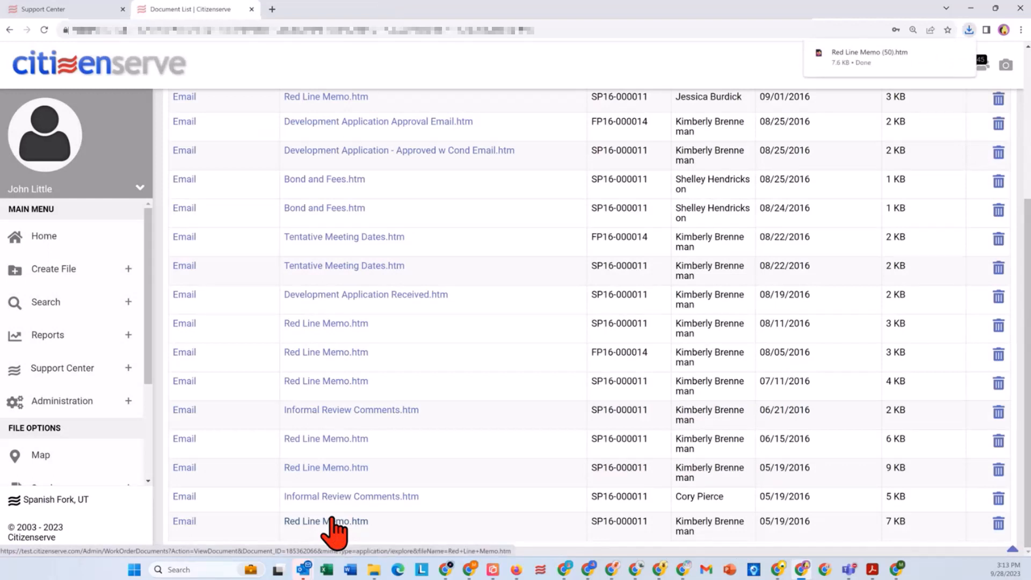
{"action": "left_click", "coordinate": [880, 52]}
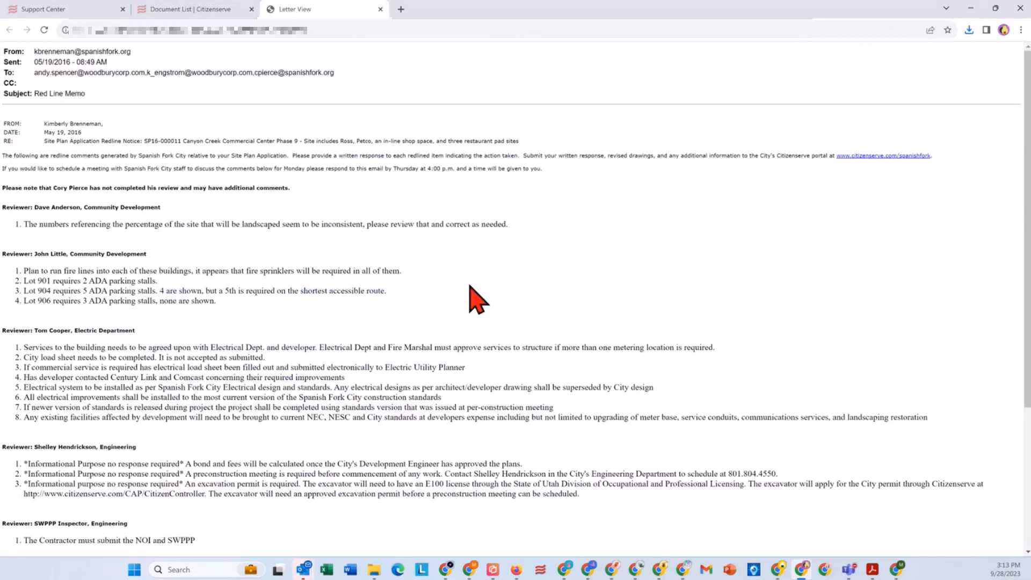
Step: Magnify the Red Line Memo and read through the reviewers' comments by department
{"action": "key", "text": "ctrl+plus"}
{"action": "key", "text": "ctrl+plus"}
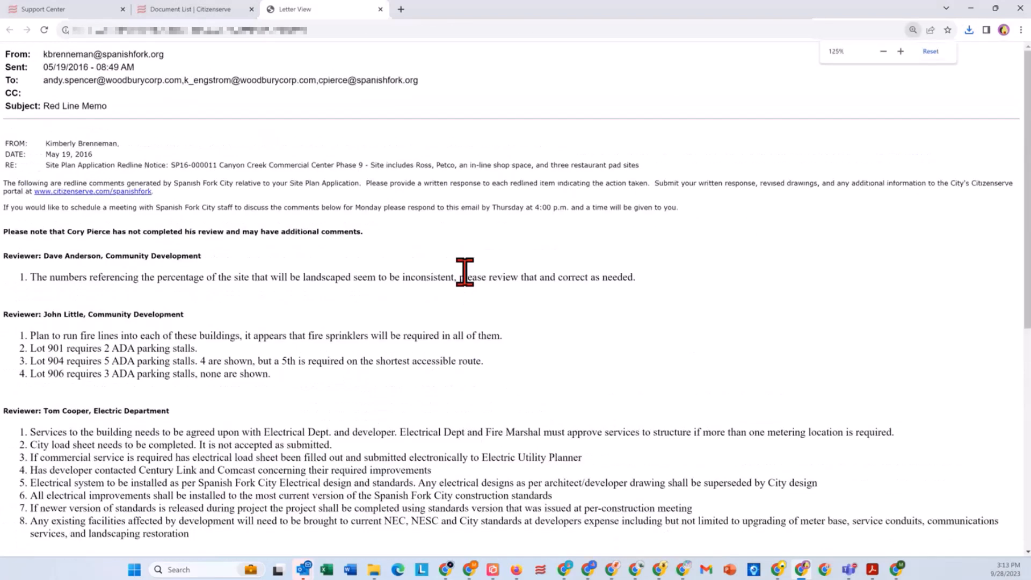
{"action": "key", "text": "ctrl+plus"}
{"action": "scroll", "coordinate": [459, 269], "scroll_direction": "down", "scroll_amount": 2}
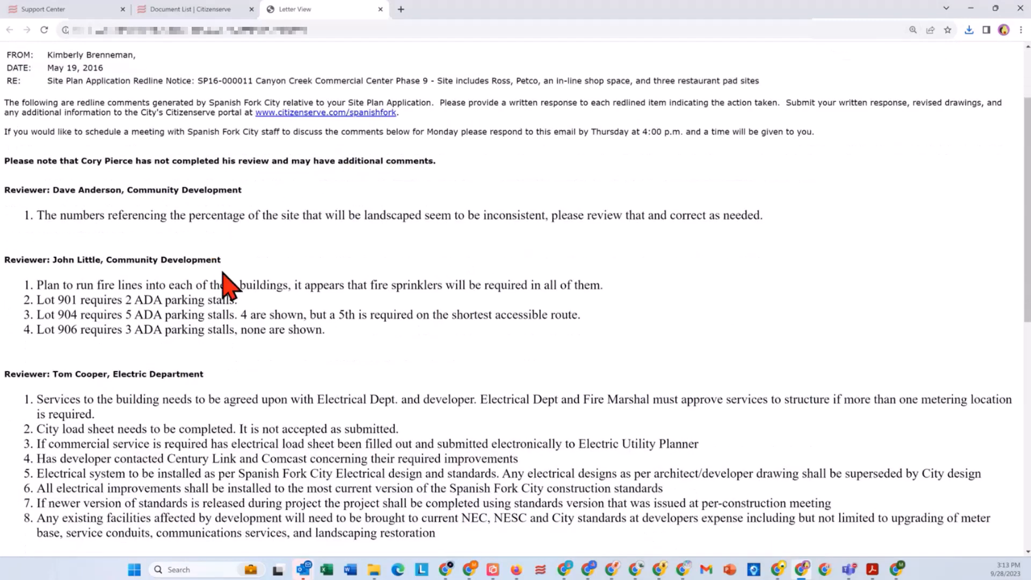
{"action": "scroll", "coordinate": [222, 272], "scroll_direction": "down", "scroll_amount": 3}
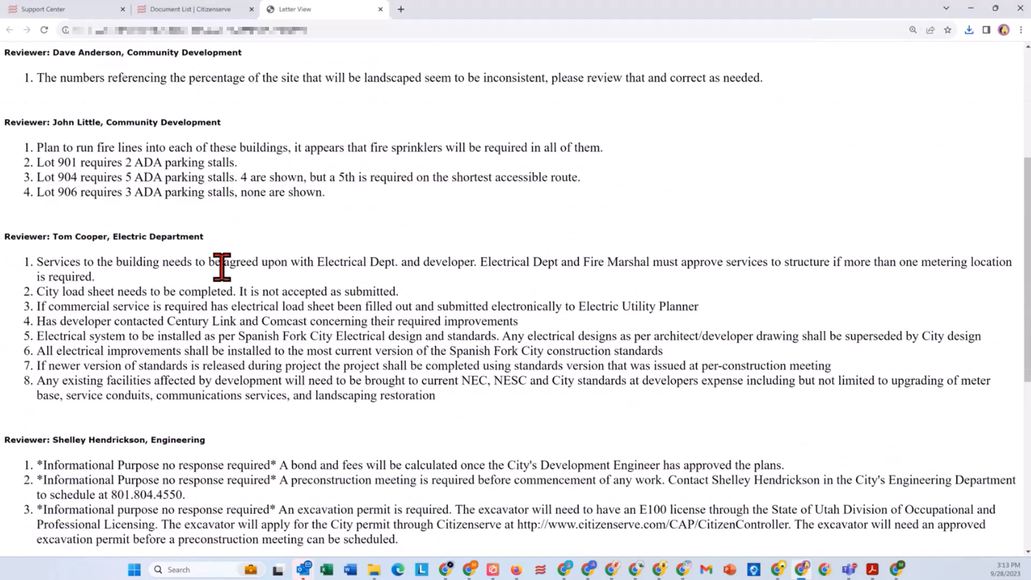
Step: Finish reading the Red Line Memo, and open Development Application - Approved w Cond Email.htm from the document list
{"action": "scroll", "coordinate": [222, 248], "scroll_direction": "down", "scroll_amount": 3}
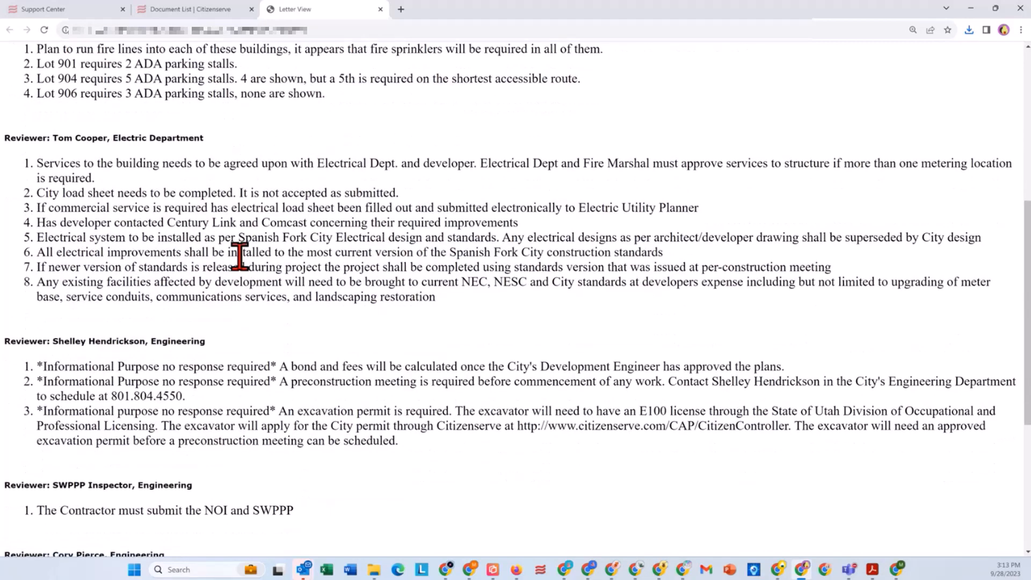
{"action": "scroll", "coordinate": [240, 255], "scroll_direction": "down", "scroll_amount": 4}
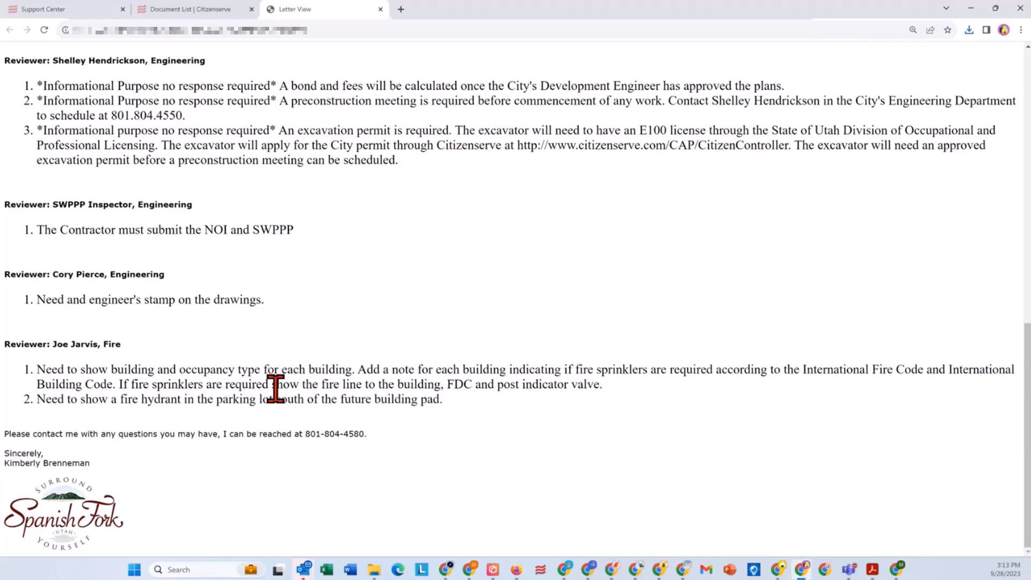
{"action": "left_click", "coordinate": [210, 11]}
{"action": "scroll", "coordinate": [417, 204], "scroll_direction": "up", "scroll_amount": 1}
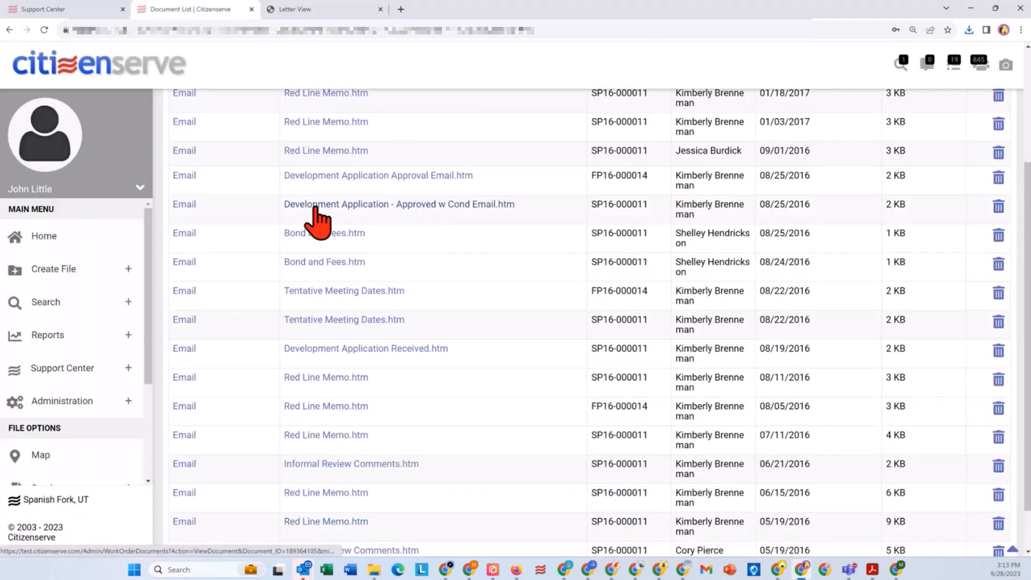
{"action": "left_click", "coordinate": [391, 208]}
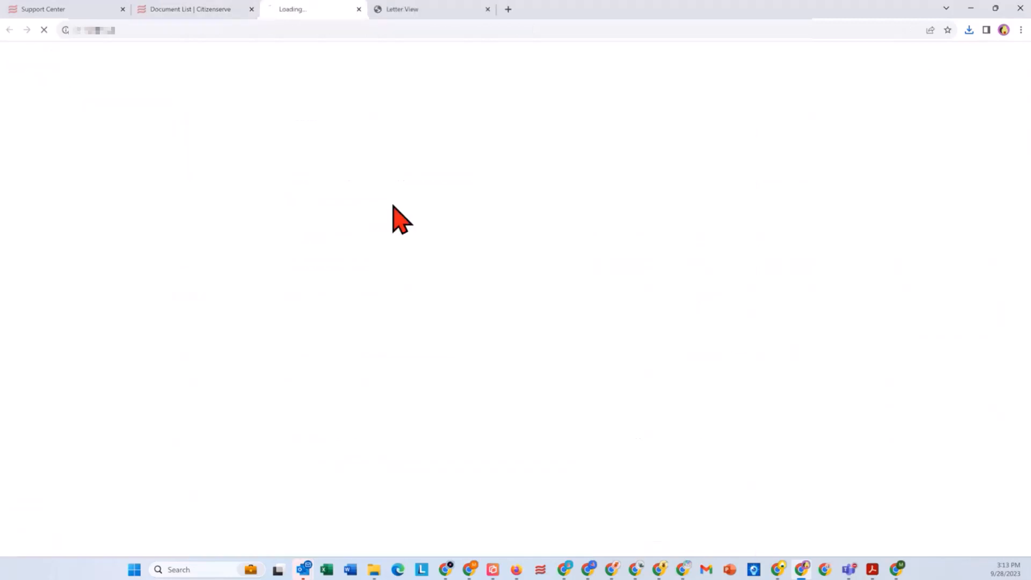
{"action": "left_click", "coordinate": [970, 29]}
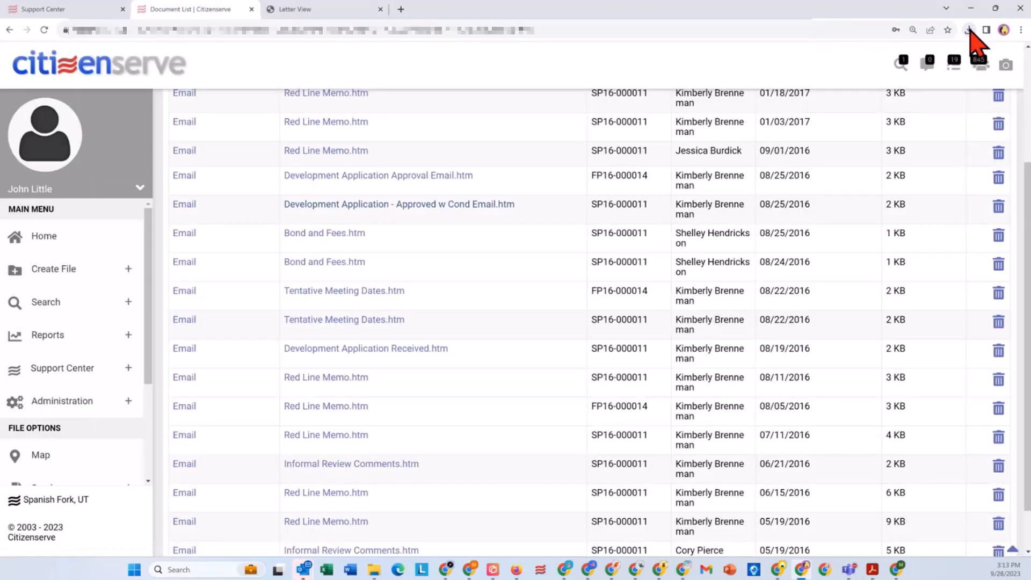
{"action": "left_click", "coordinate": [970, 29]}
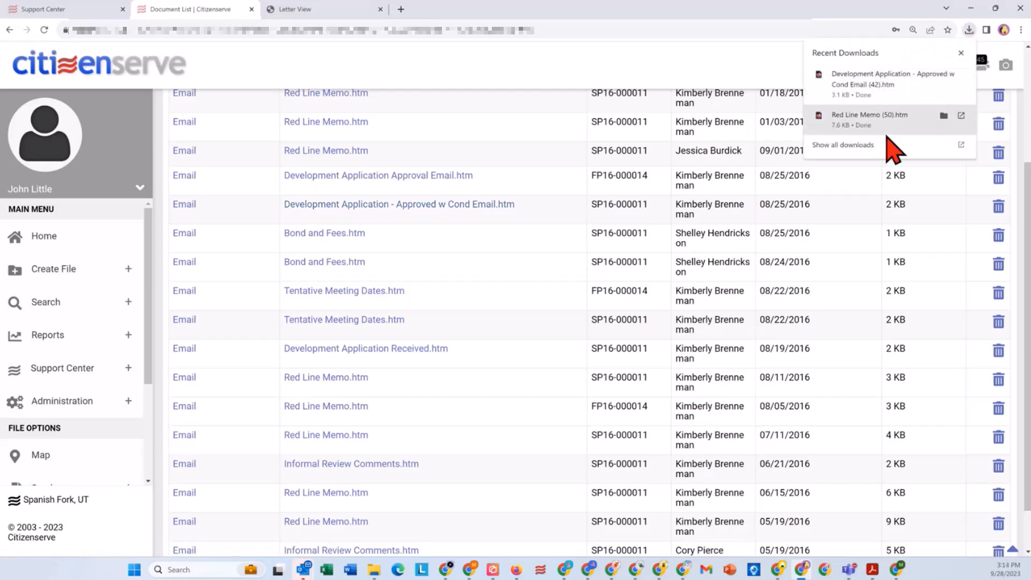
{"action": "left_click", "coordinate": [873, 84]}
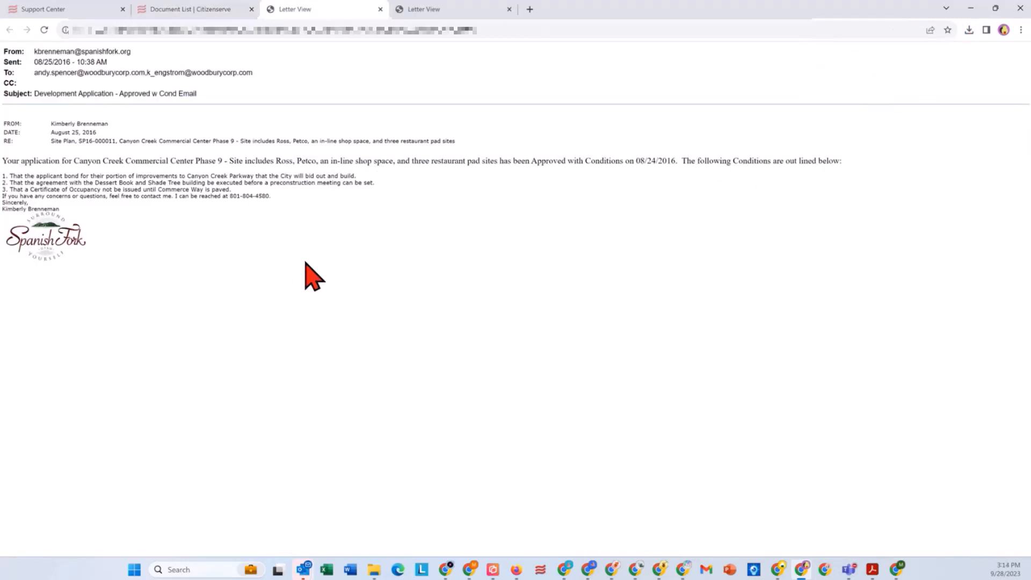
Step: Enlarge the approval email and highlight condition 3 about the Certificate of Occupancy and the paving of Commerce Way
{"action": "key", "text": "ctrl+plus"}
{"action": "key", "text": "ctrl+plus"}
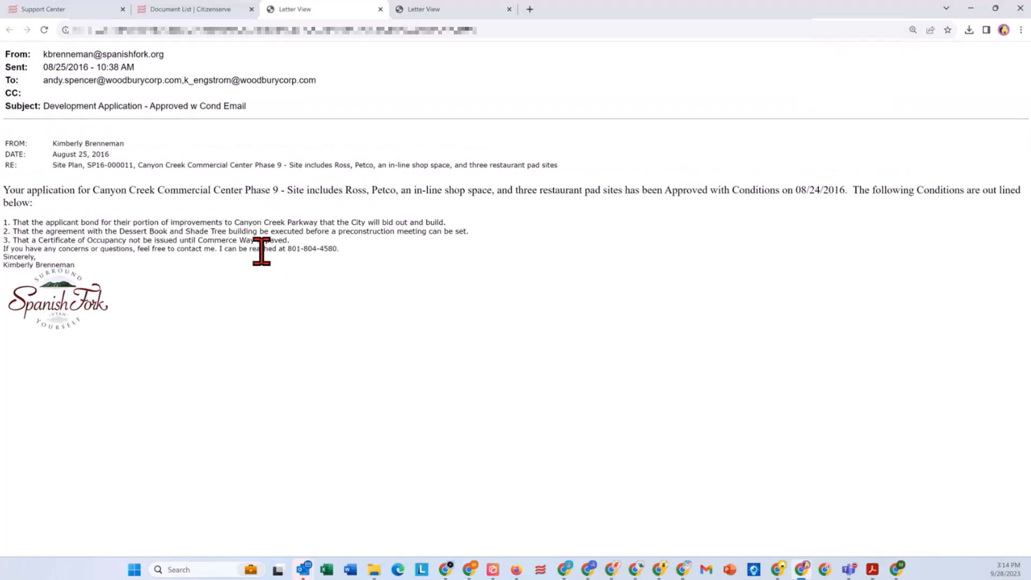
{"action": "left_click_drag", "start_coordinate": [304, 240], "coordinate": [17, 240]}
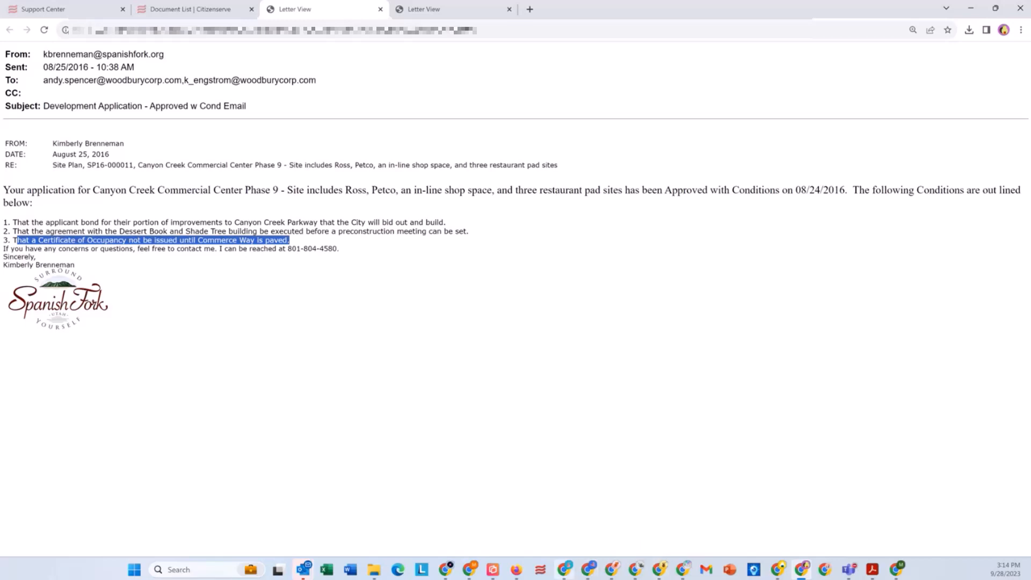
Step: Switch to the New Buena Vista standard reports window, close the Completed Activities report and open the Proximity Search
{"action": "left_click", "coordinate": [612, 571]}
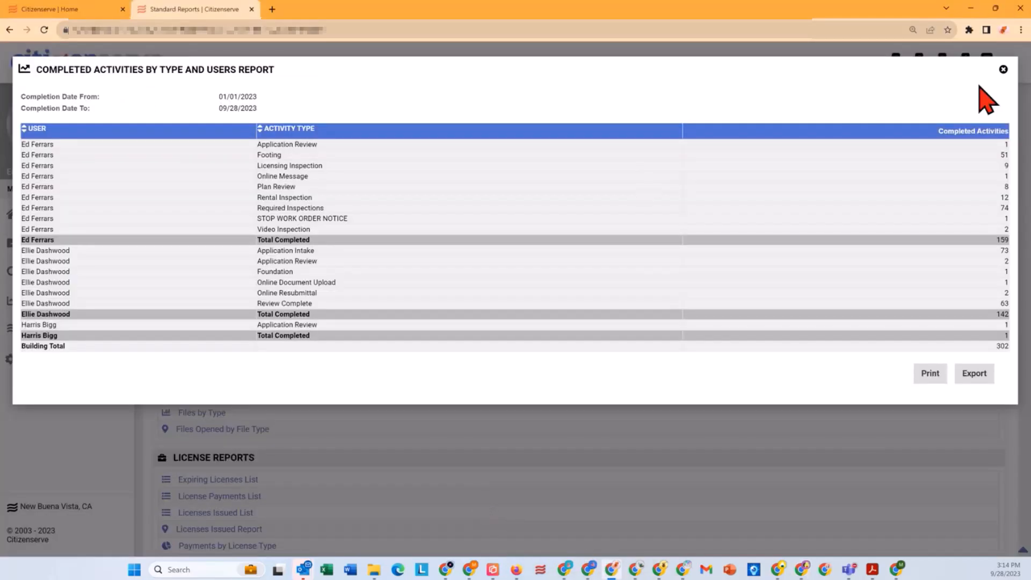
{"action": "left_click", "coordinate": [1003, 70]}
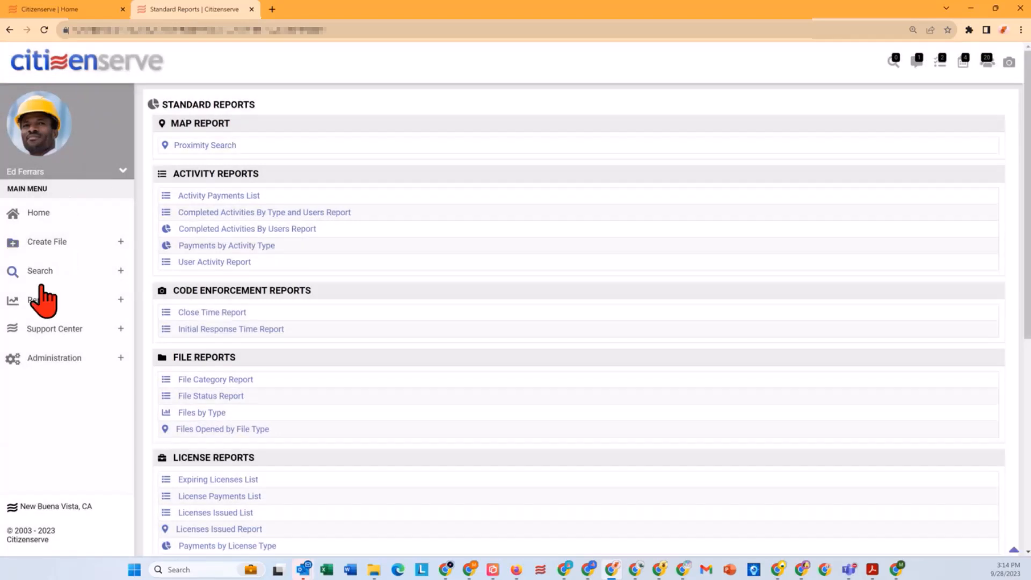
{"action": "left_click", "coordinate": [193, 145]}
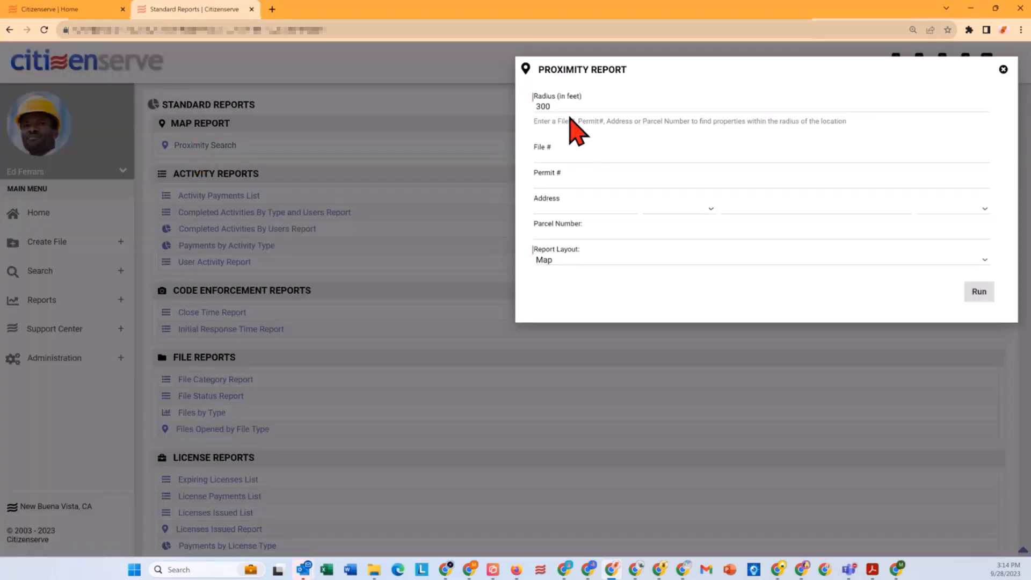
Step: Enter the subject property's house number and street name as the location for the proximity report
{"action": "left_click", "coordinate": [548, 204]}
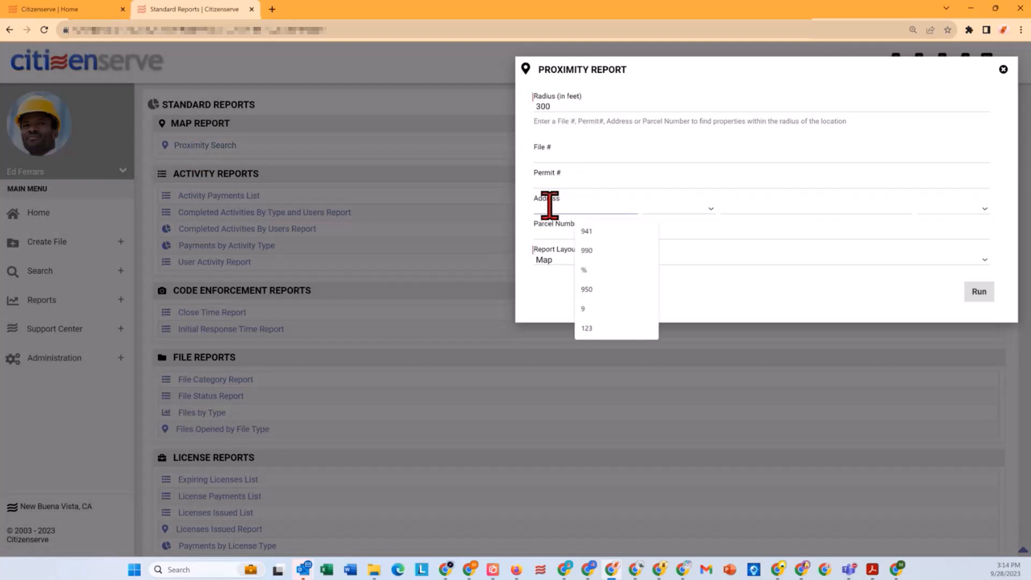
{"action": "type", "text": "9"}
{"action": "key", "text": "Tab"}
{"action": "key", "text": "Tab"}
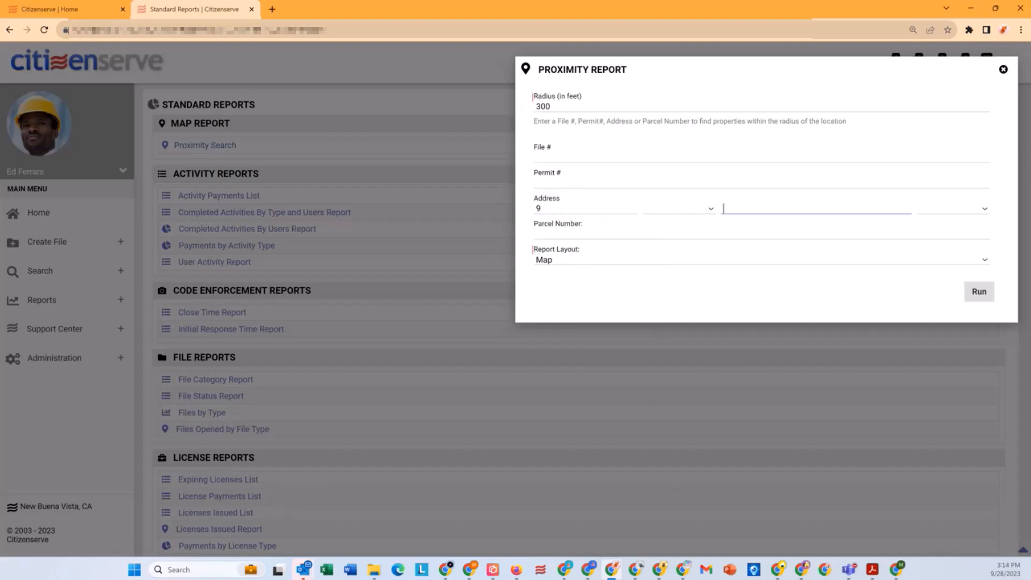
{"action": "left_click", "coordinate": [571, 209]}
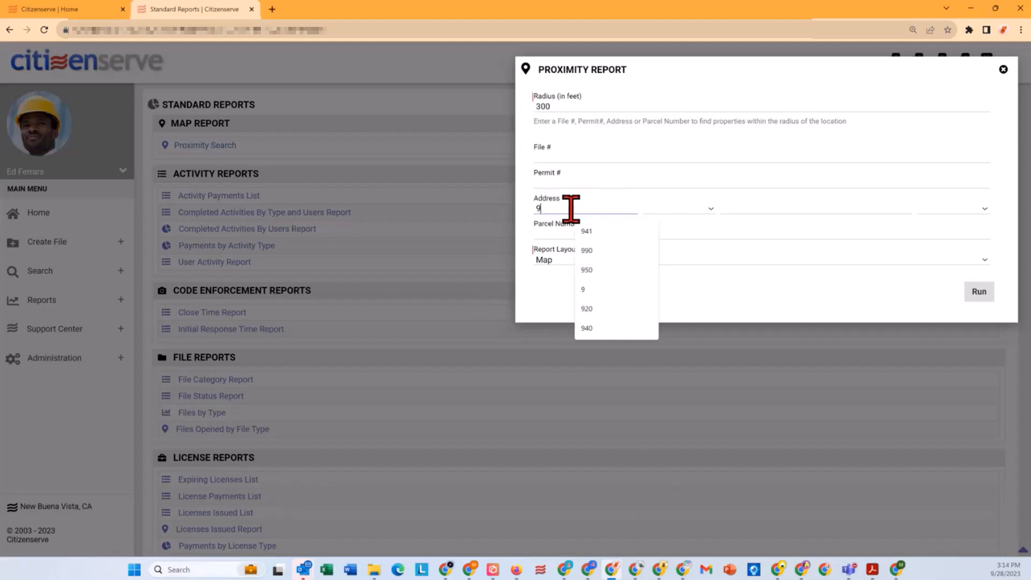
{"action": "key", "text": "Tab"}
{"action": "key", "text": "Tab"}
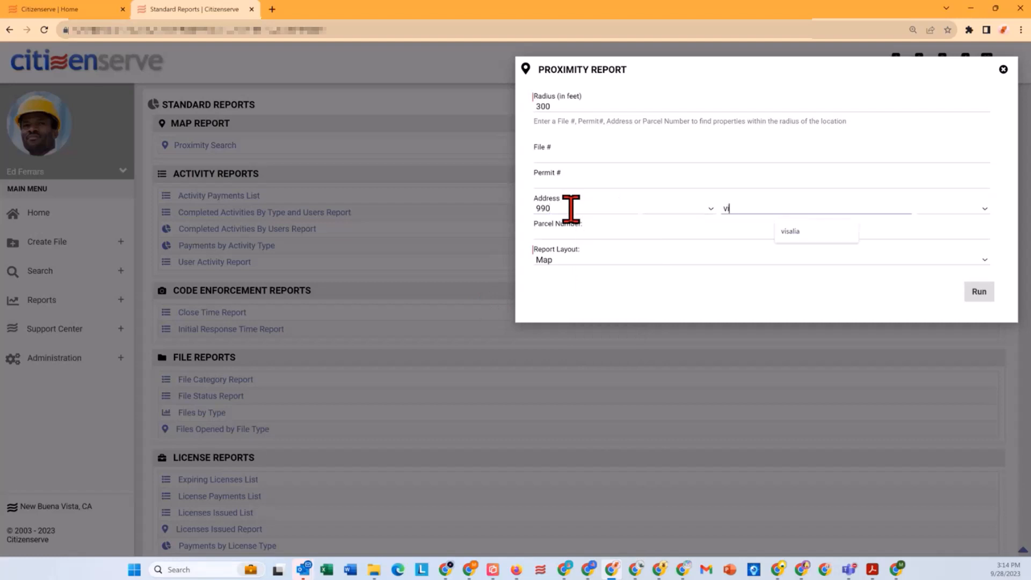
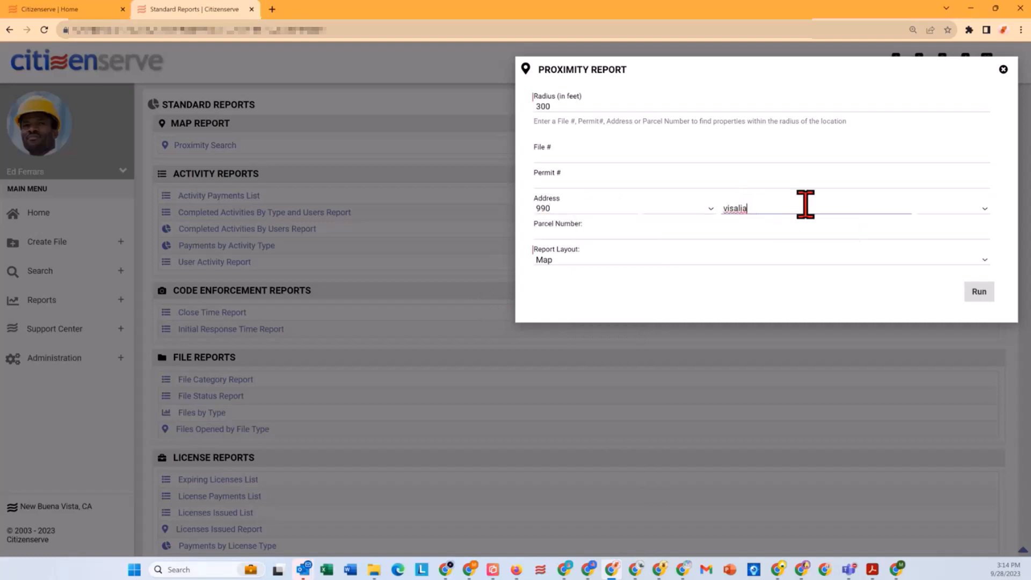
Step: Run the 300-foot proximity report in the Map layout, view three nearby pins' addresses and close the map
{"action": "left_click", "coordinate": [564, 262]}
{"action": "left_click", "coordinate": [563, 261]}
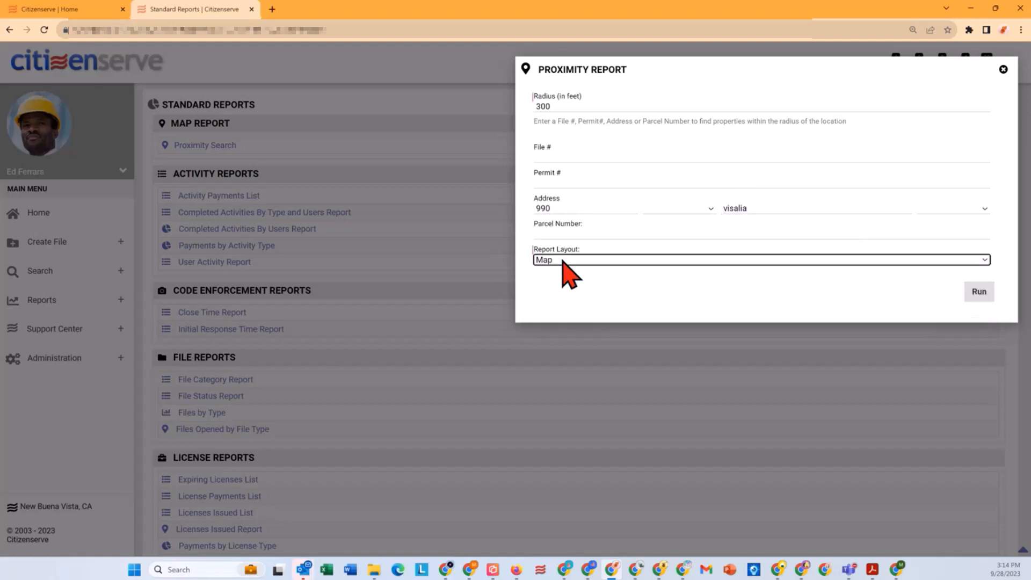
{"action": "left_click", "coordinate": [975, 292]}
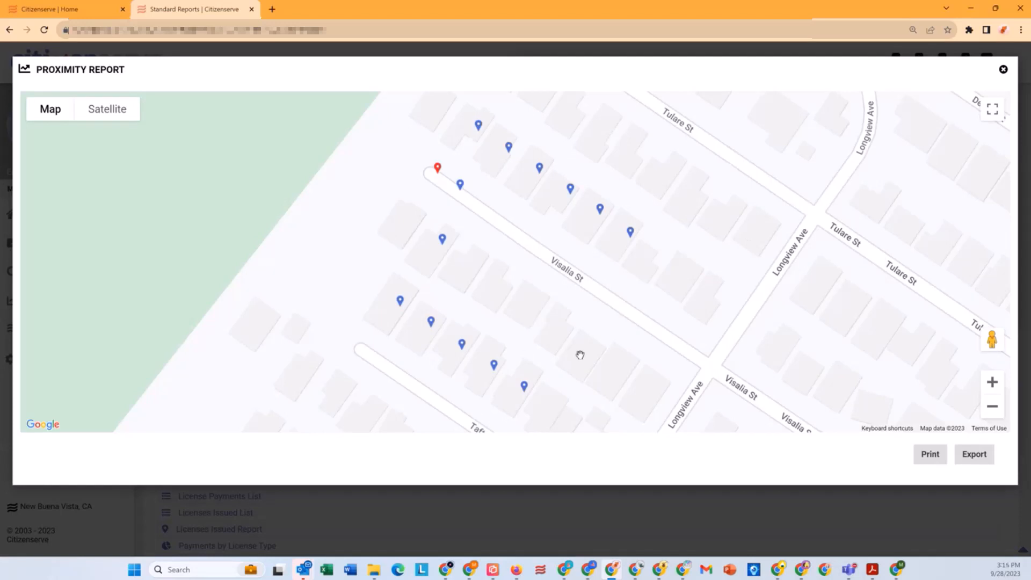
{"action": "left_click", "coordinate": [442, 239]}
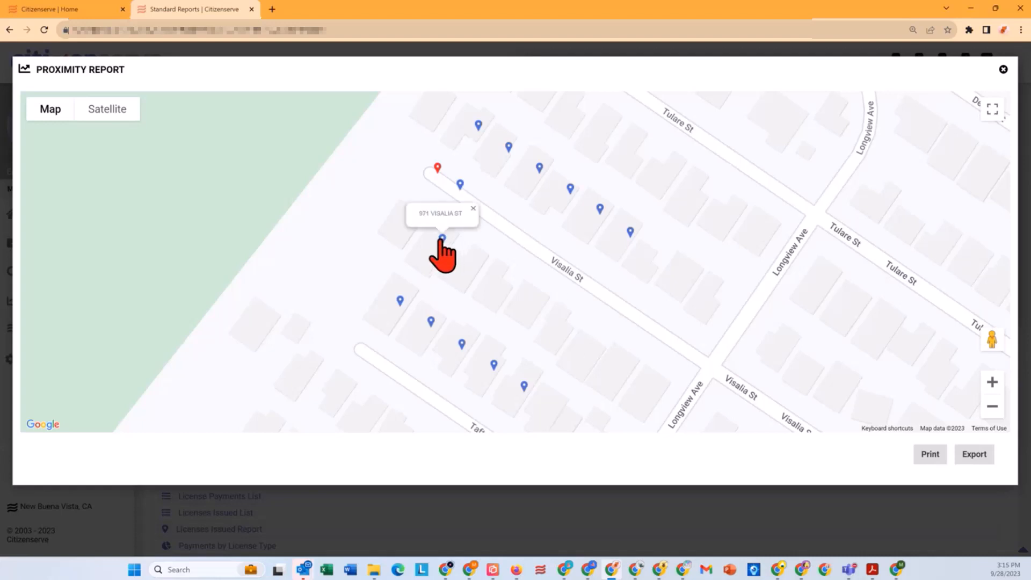
{"action": "left_click", "coordinate": [479, 127]}
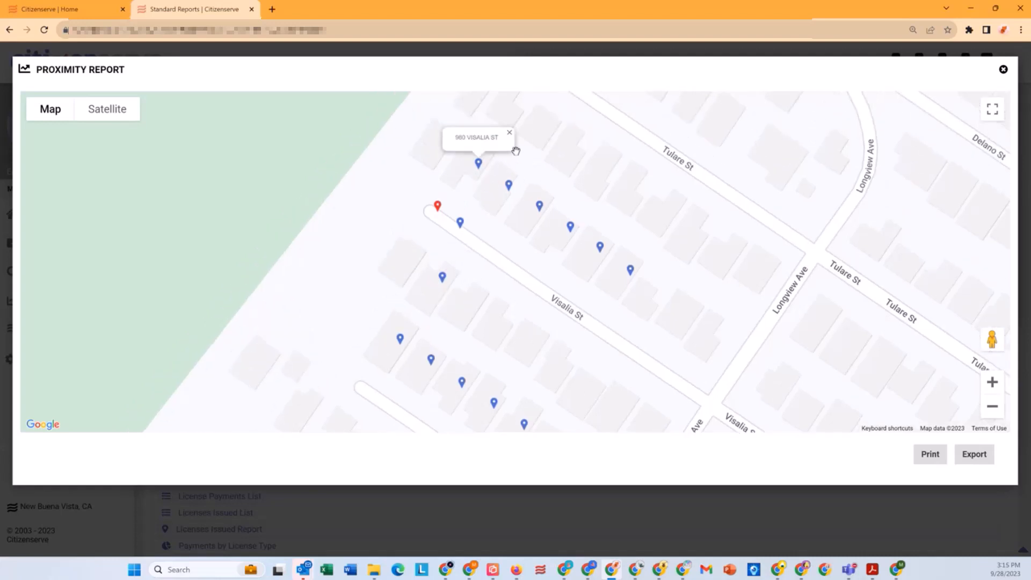
{"action": "left_click", "coordinate": [509, 185]}
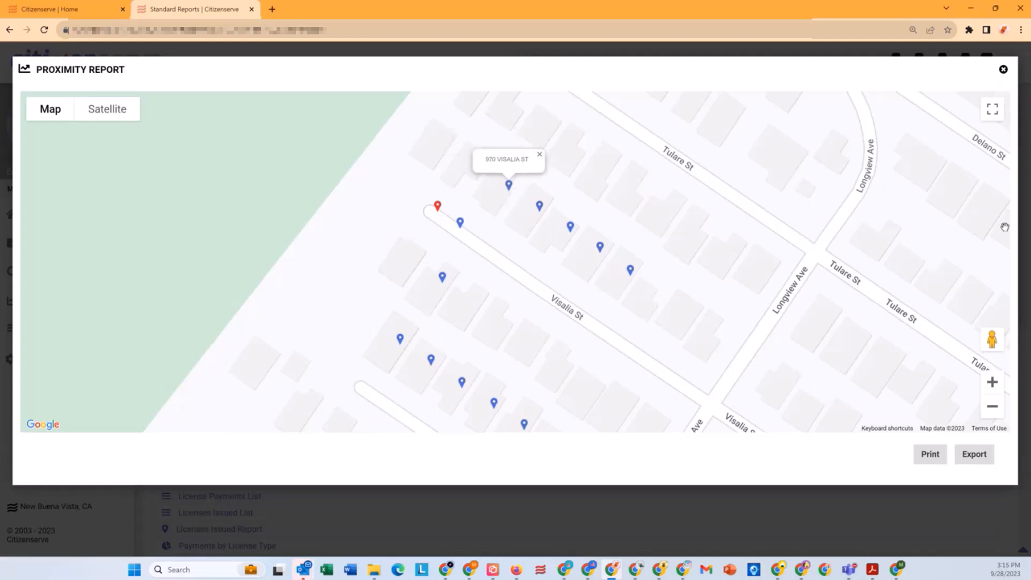
{"action": "left_click", "coordinate": [1003, 69]}
Step: Run the proximity report in the Report Viewer layout to list the surrounding property owners, and close it
{"action": "left_click", "coordinate": [564, 261]}
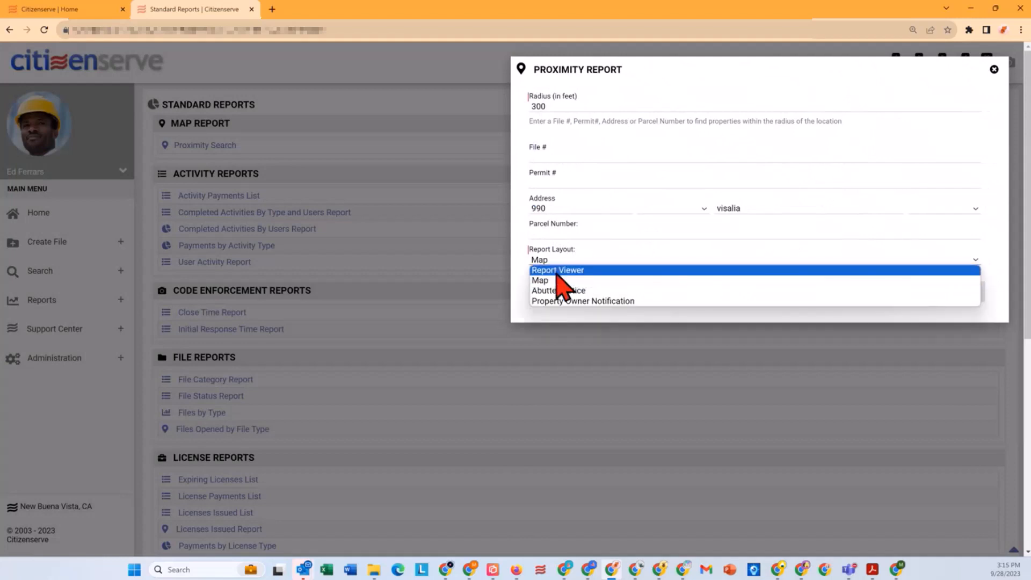
{"action": "left_click", "coordinate": [557, 272]}
{"action": "left_click", "coordinate": [966, 293]}
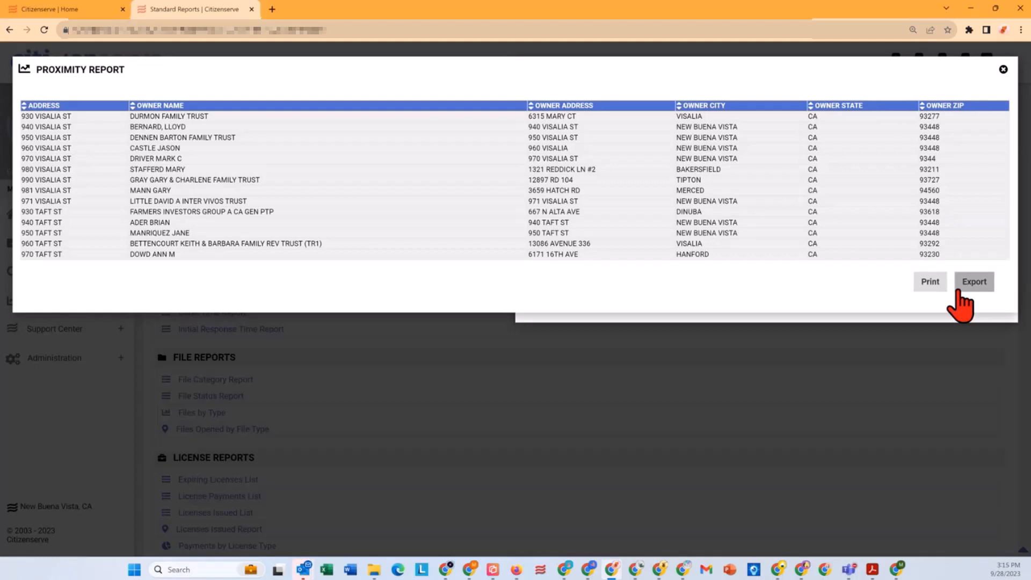
{"action": "left_click", "coordinate": [1003, 69]}
Step: Generate the proximity report as Abutter Notice letters to the owners, and close the letters and the report dialog
{"action": "left_click", "coordinate": [579, 262]}
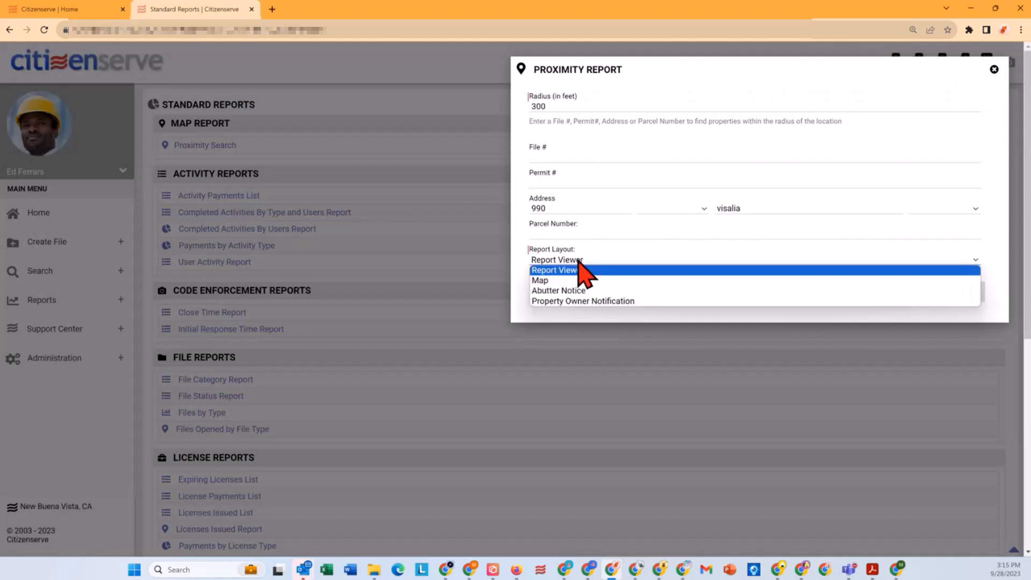
{"action": "left_click", "coordinate": [558, 294]}
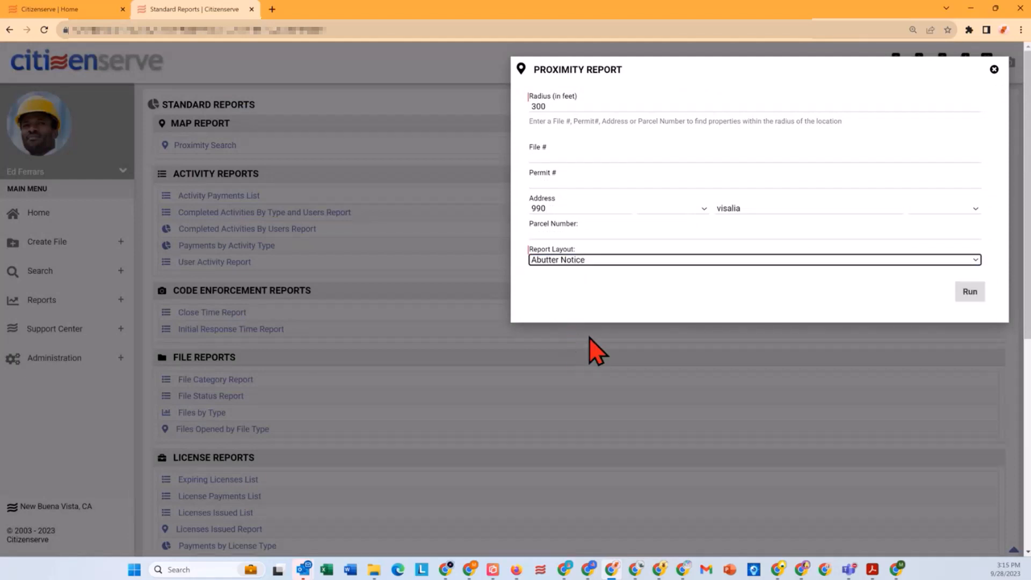
{"action": "left_click", "coordinate": [979, 292]}
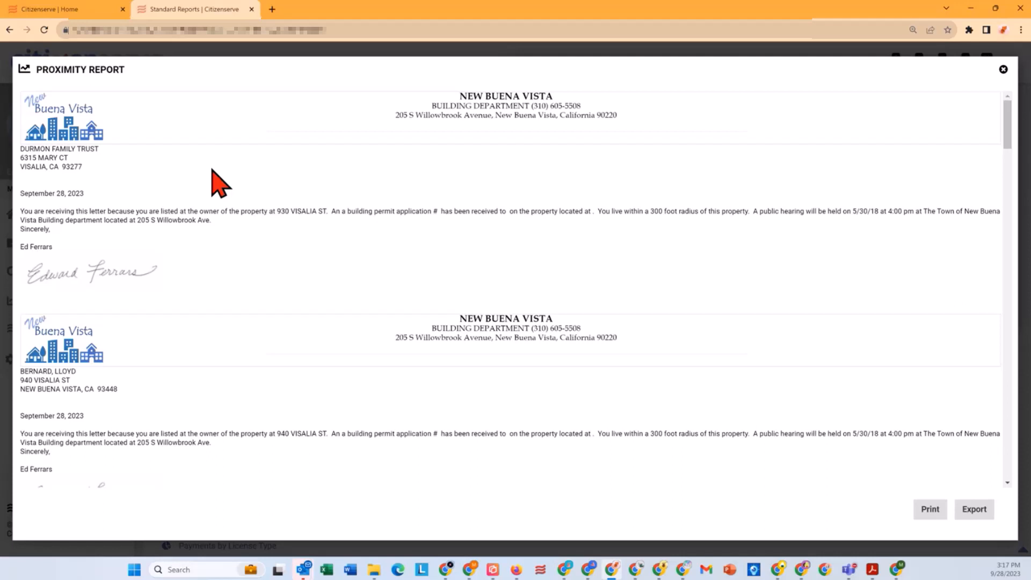
{"action": "left_click", "coordinate": [1003, 70]}
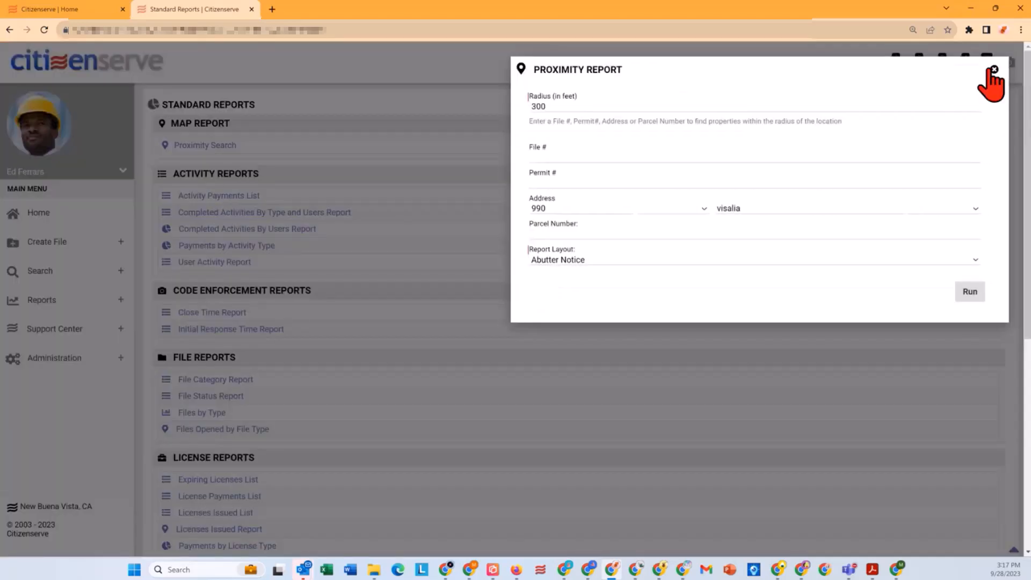
{"action": "left_click", "coordinate": [994, 69]}
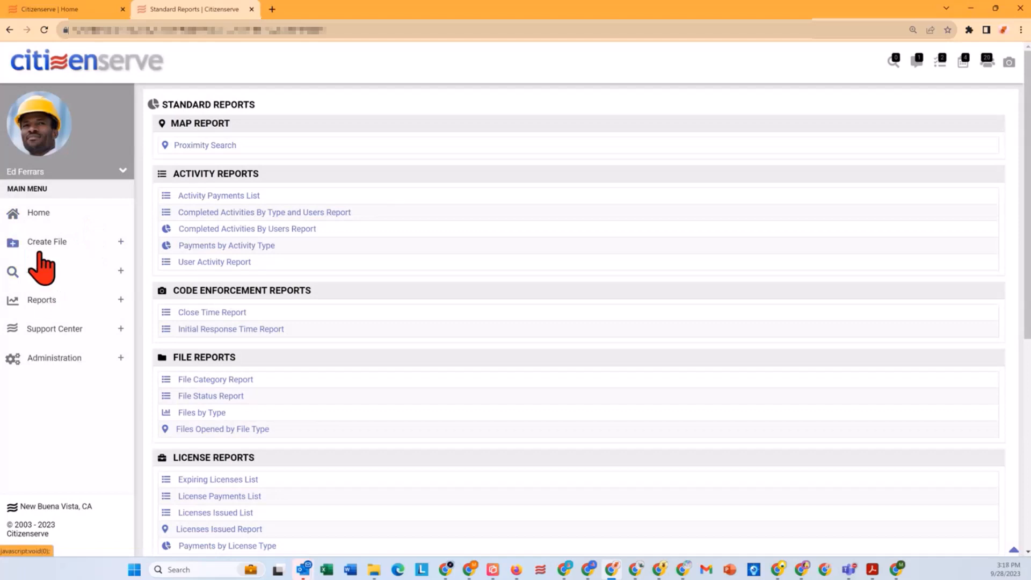
Step: Switch to the other staff member's Citizenserve window and open My Reports
{"action": "left_click", "coordinate": [51, 301]}
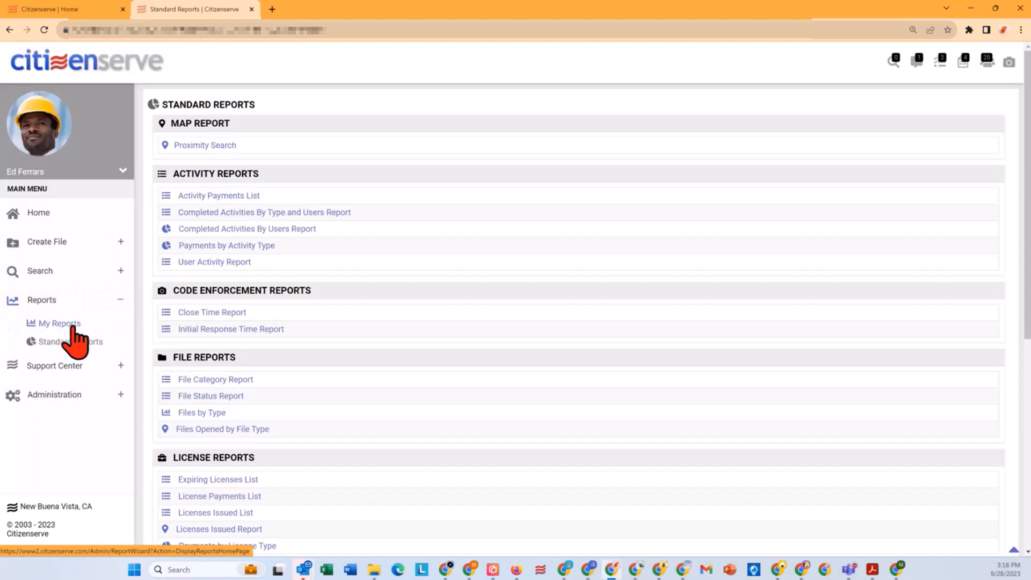
{"action": "left_click", "coordinate": [589, 569]}
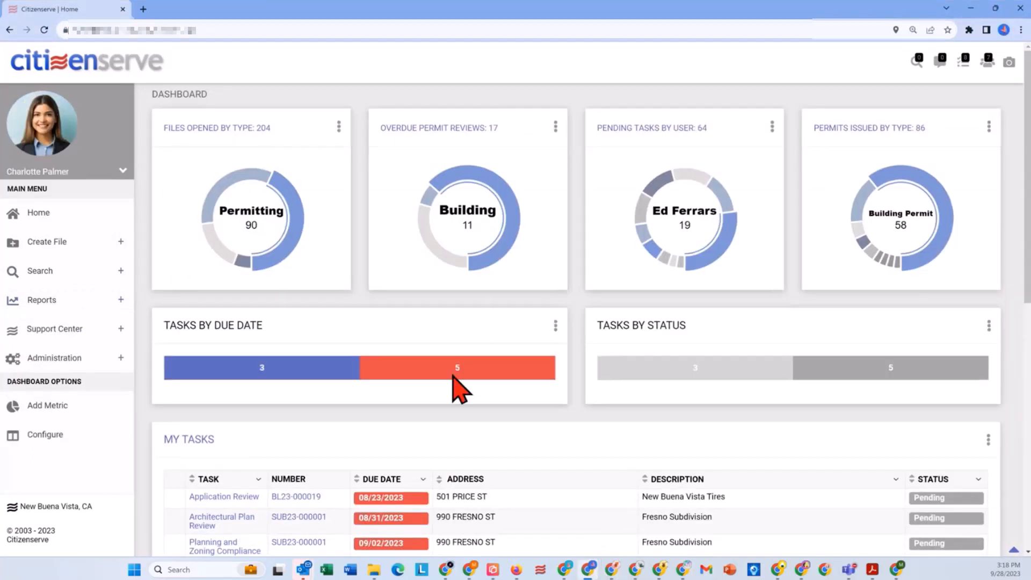
{"action": "left_click", "coordinate": [46, 301]}
{"action": "left_click", "coordinate": [77, 324]}
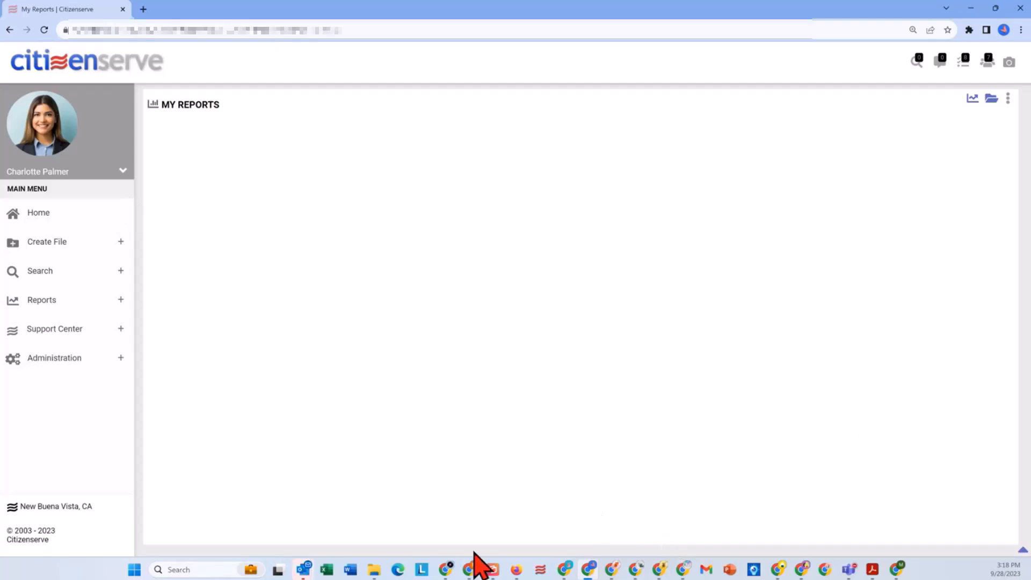
Step: Return to the home dashboard and show the My Tasks list with its zoning permit tasks
{"action": "left_click", "coordinate": [448, 570]}
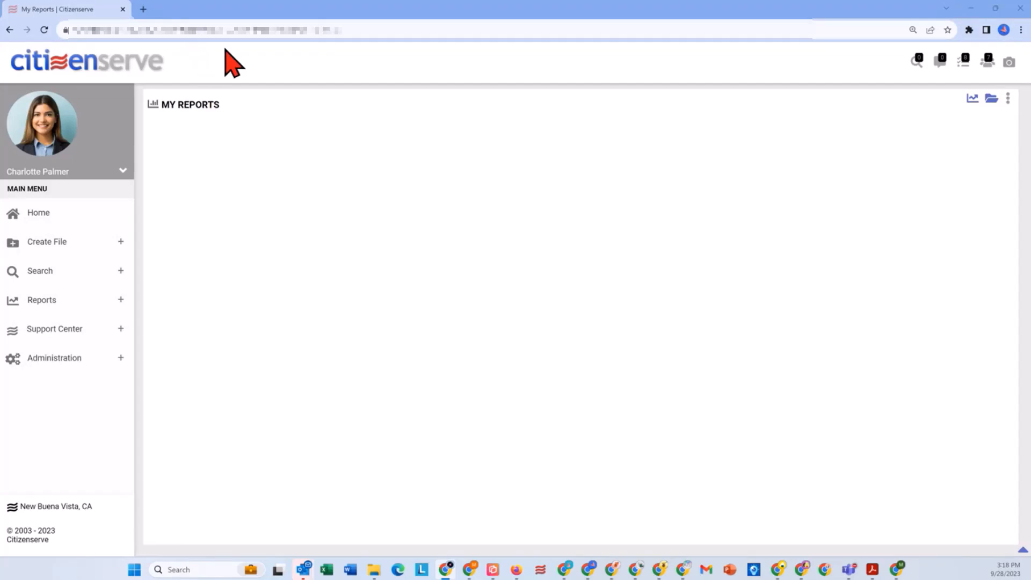
{"action": "left_click", "coordinate": [41, 214]}
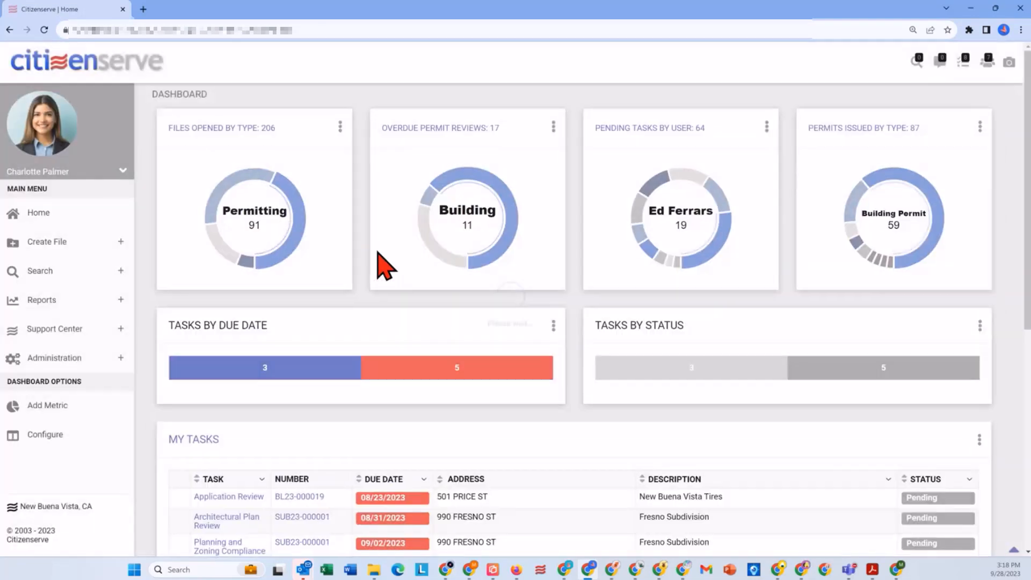
{"action": "scroll", "coordinate": [458, 260], "scroll_direction": "down", "scroll_amount": 4}
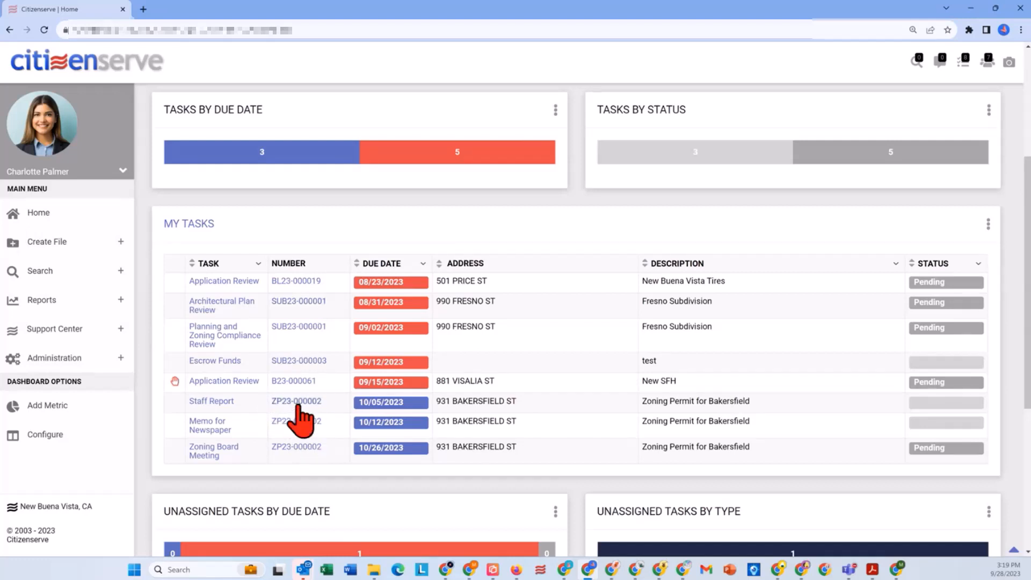
Step: Open the Zoning Permit for Bakersfield's reviews from the task list and start adding a Board Meeting Steps route to the file
{"action": "left_click", "coordinate": [297, 404]}
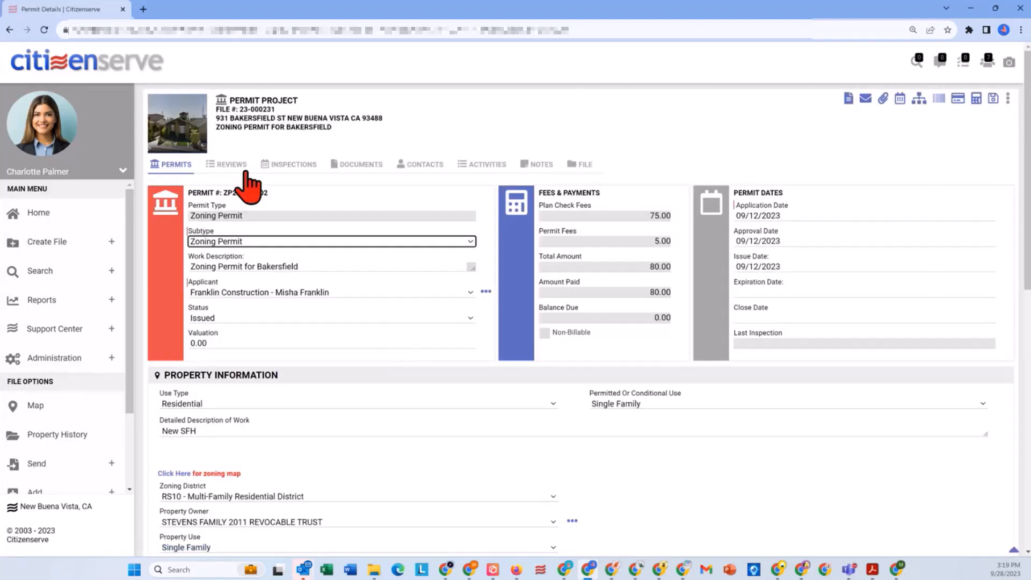
{"action": "left_click", "coordinate": [233, 165]}
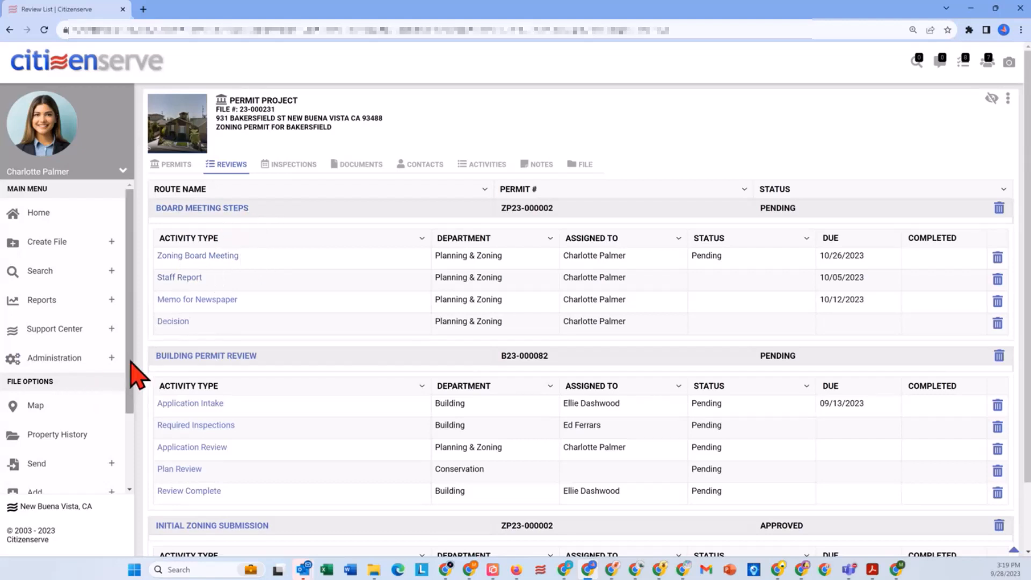
{"action": "scroll", "coordinate": [126, 370], "scroll_direction": "down", "scroll_amount": 2}
{"action": "left_click", "coordinate": [37, 395]}
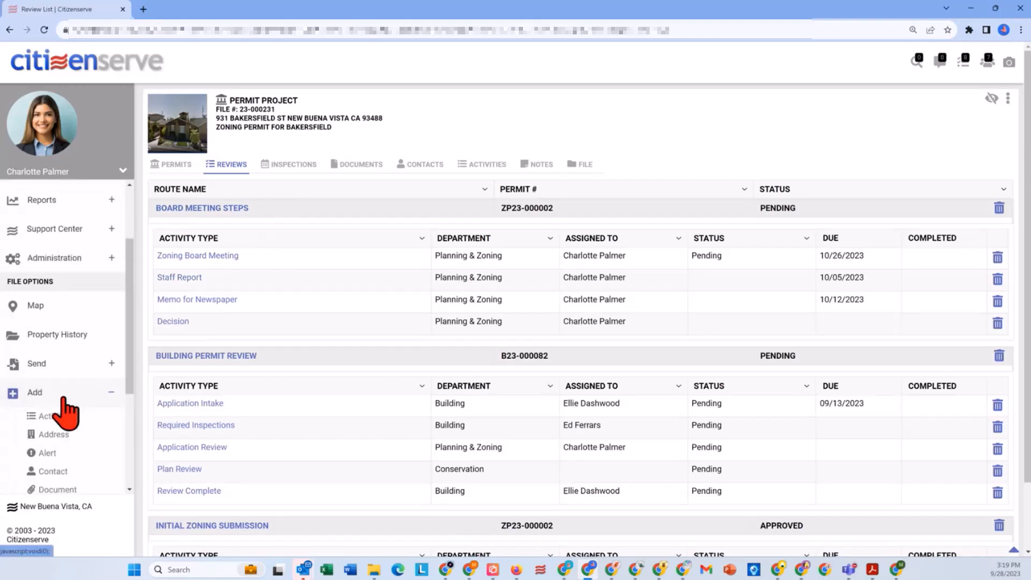
{"action": "scroll", "coordinate": [65, 413], "scroll_direction": "down", "scroll_amount": 2}
{"action": "scroll", "coordinate": [68, 441], "scroll_direction": "down", "scroll_amount": 1}
{"action": "left_click", "coordinate": [49, 420]}
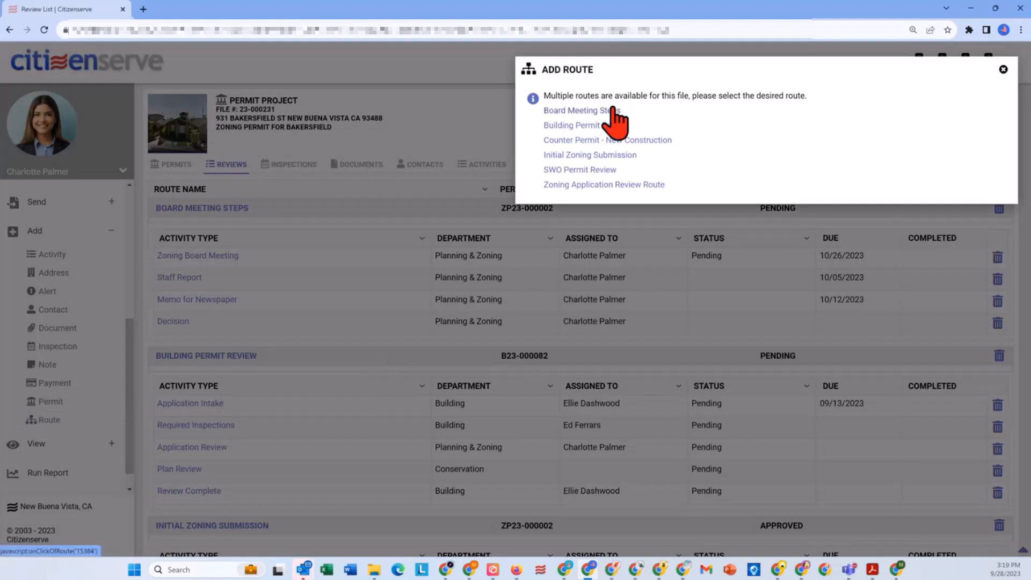
{"action": "left_click", "coordinate": [612, 110]}
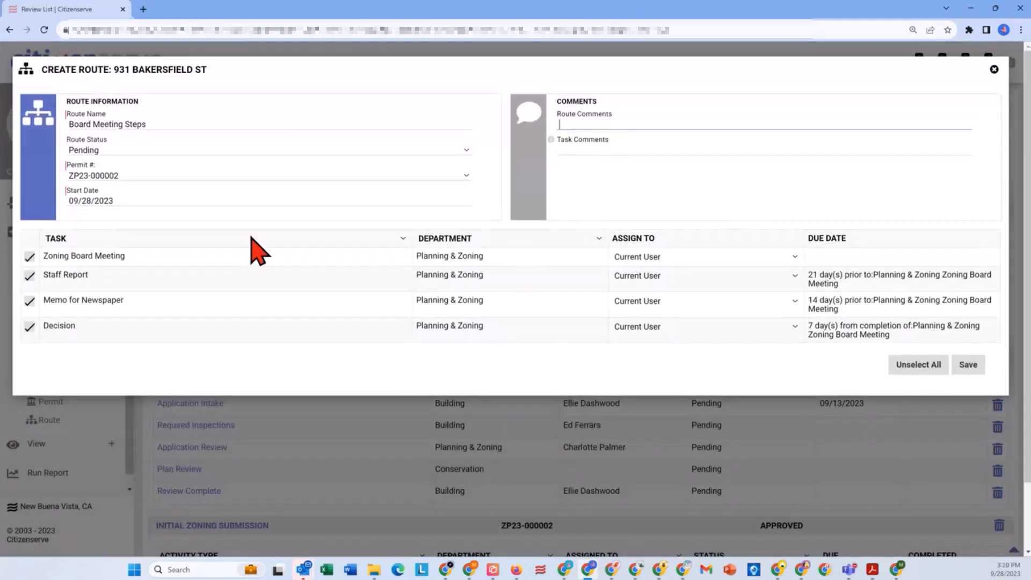
Step: Set the Zoning Board Meeting task's due date to 10/19/2023 and save the new route
{"action": "left_click", "coordinate": [833, 256]}
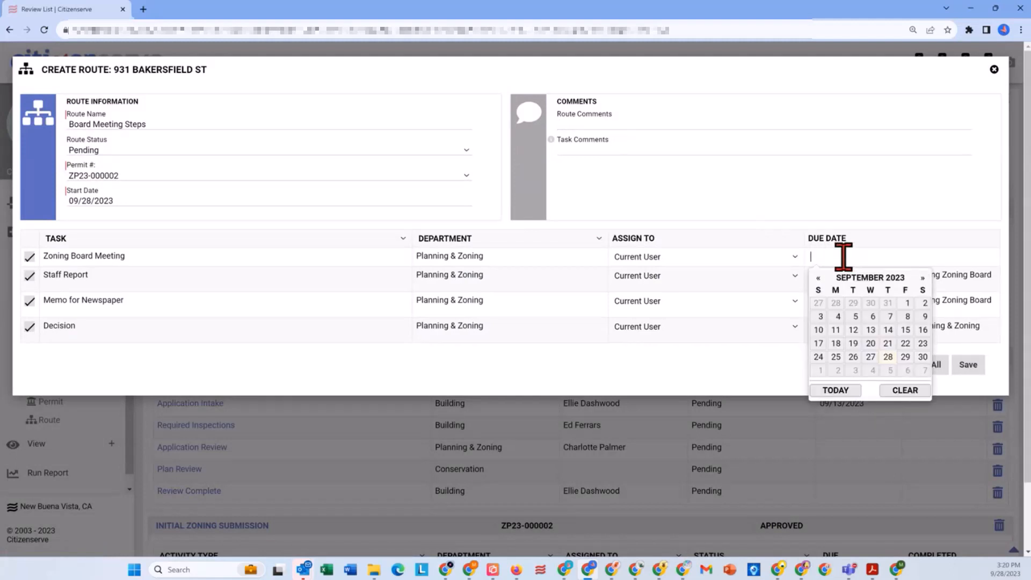
{"action": "left_click", "coordinate": [923, 277]}
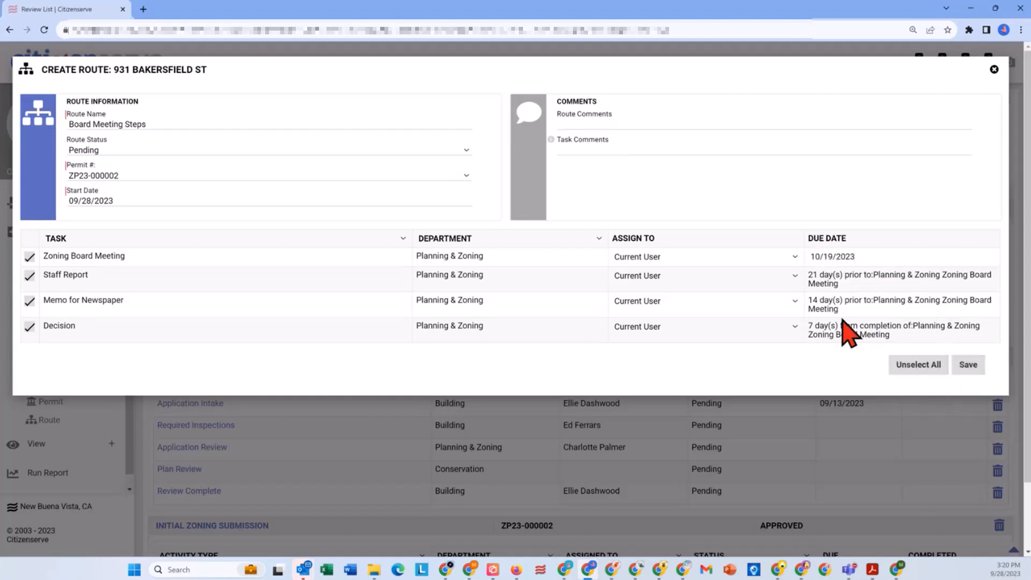
{"action": "left_click", "coordinate": [971, 365]}
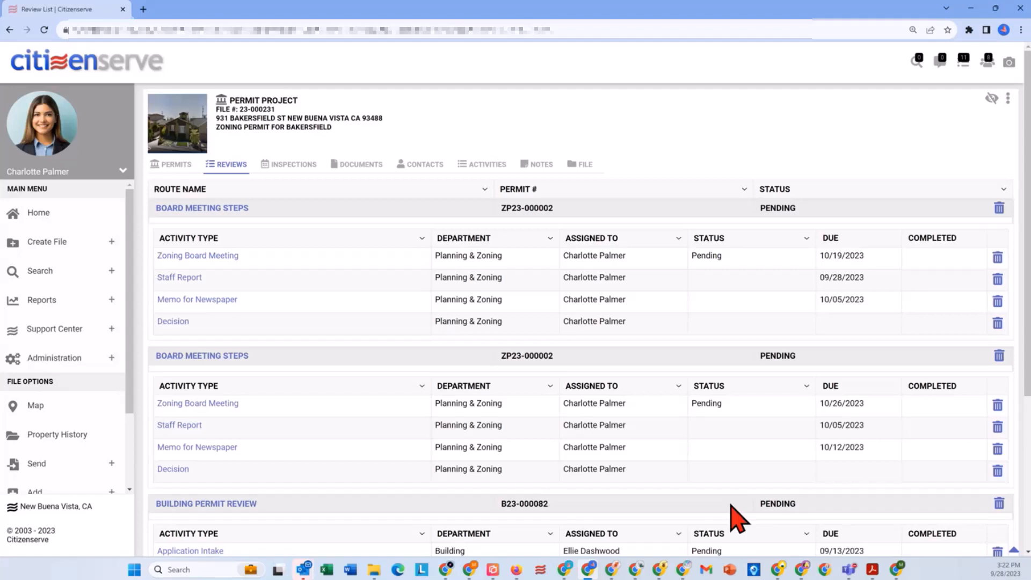
Step: Switch to the licensing staff member's Citizenserve dashboard and view the completed and notice-sent rental renewals and the submitted license renewals
{"action": "left_click", "coordinate": [639, 571]}
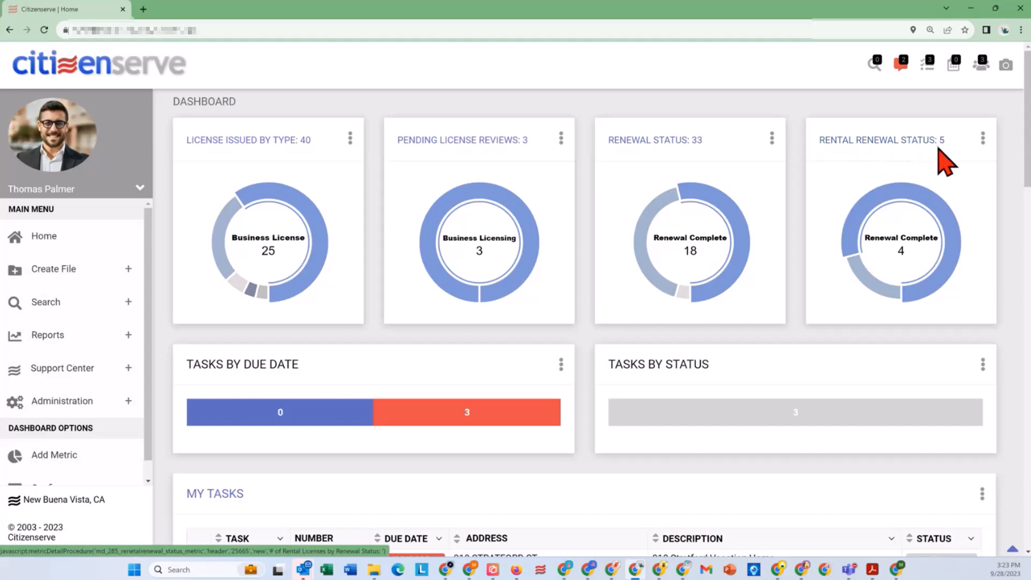
{"action": "left_click", "coordinate": [934, 207]}
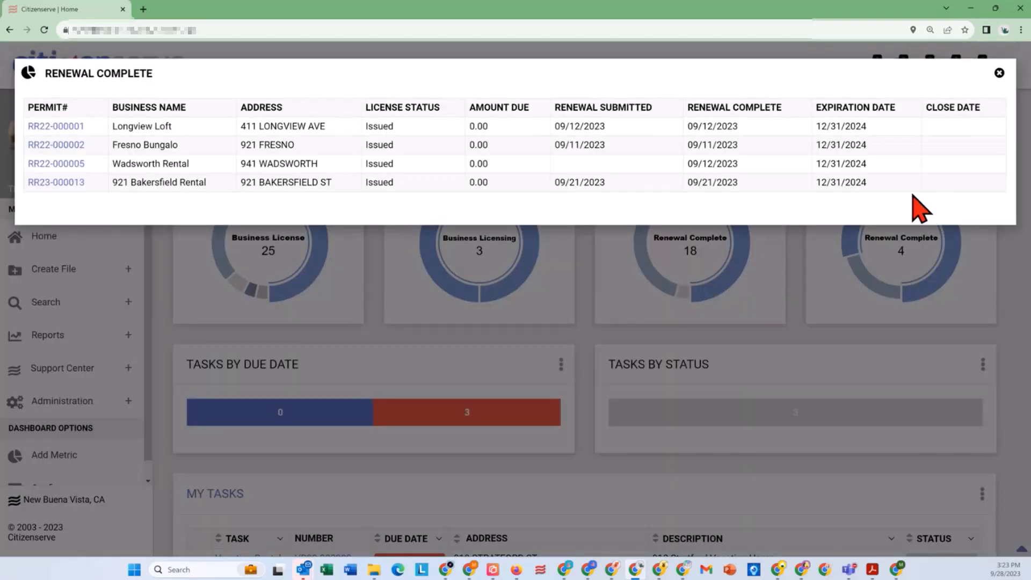
{"action": "left_click", "coordinate": [999, 73]}
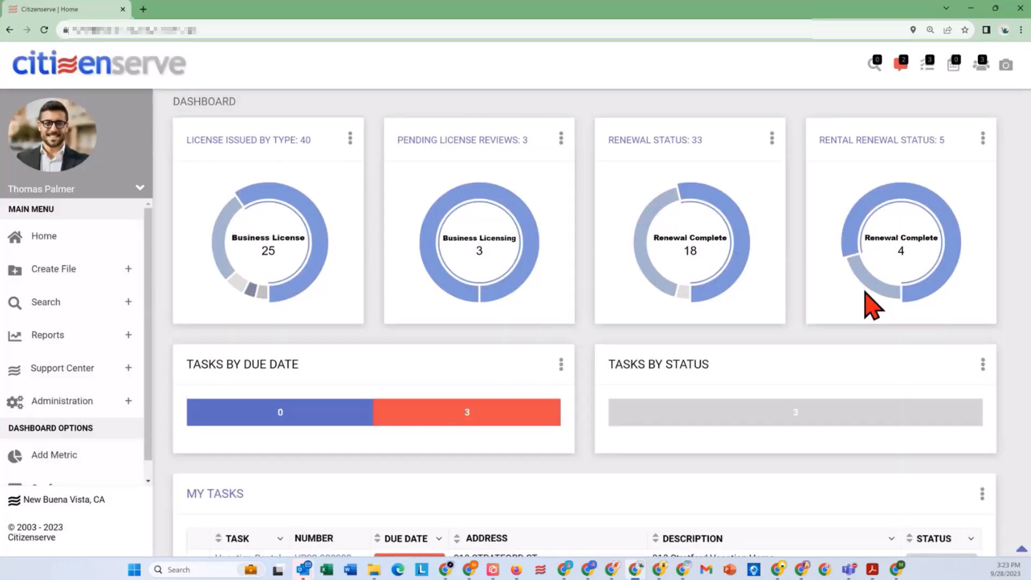
{"action": "left_click", "coordinate": [881, 296]}
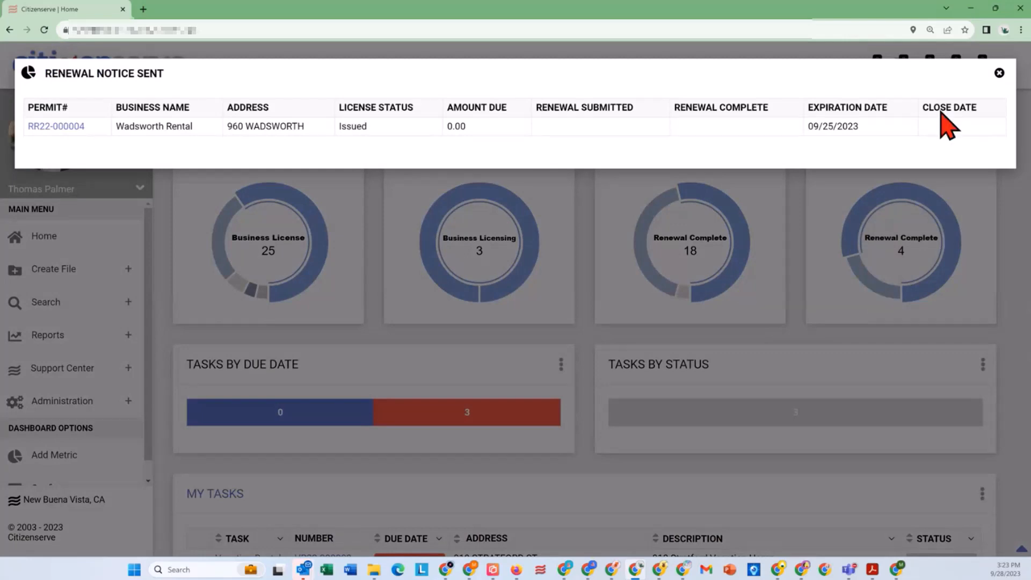
{"action": "left_click", "coordinate": [999, 74]}
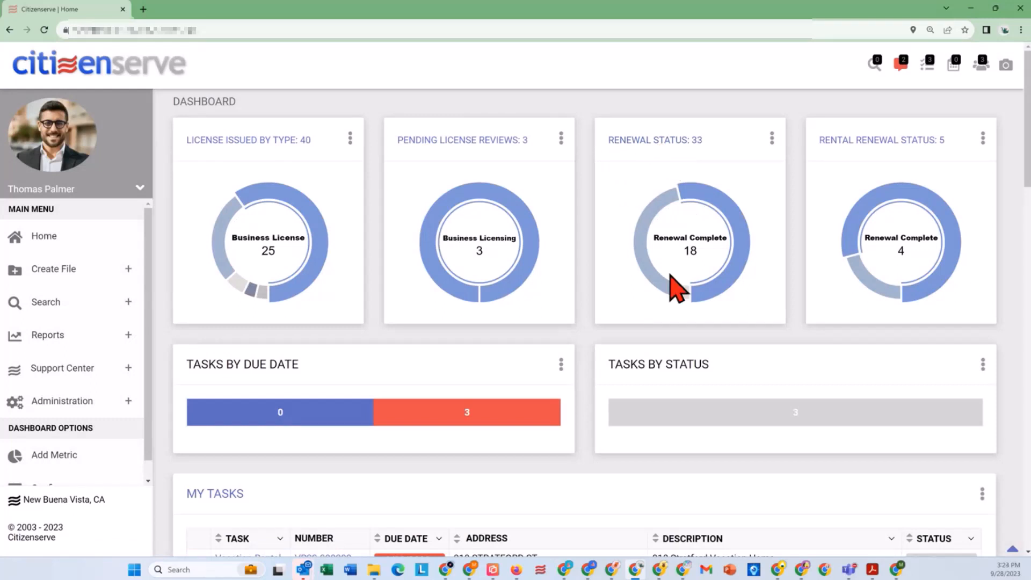
{"action": "left_click", "coordinate": [685, 294]}
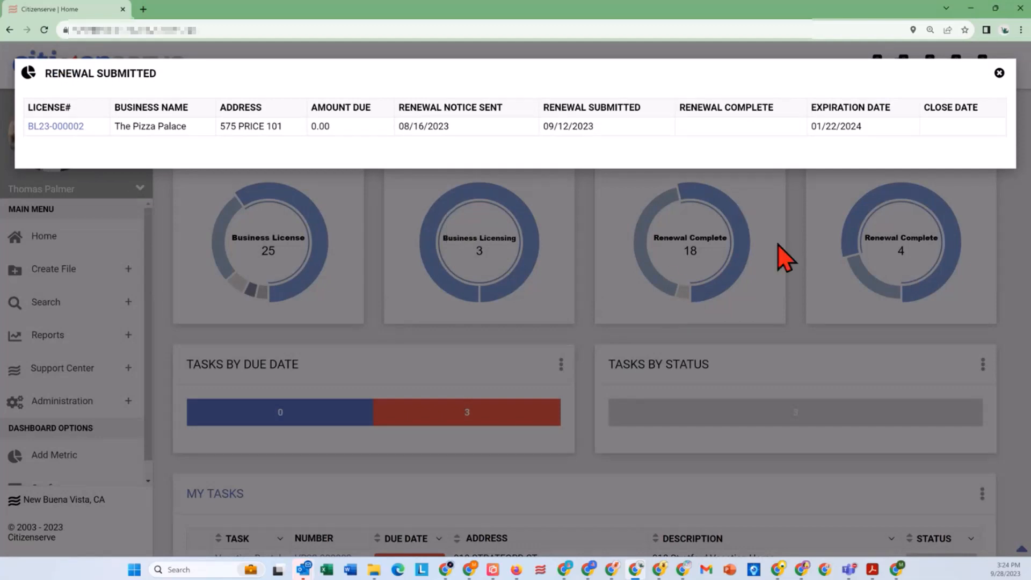
{"action": "left_click", "coordinate": [1000, 73]}
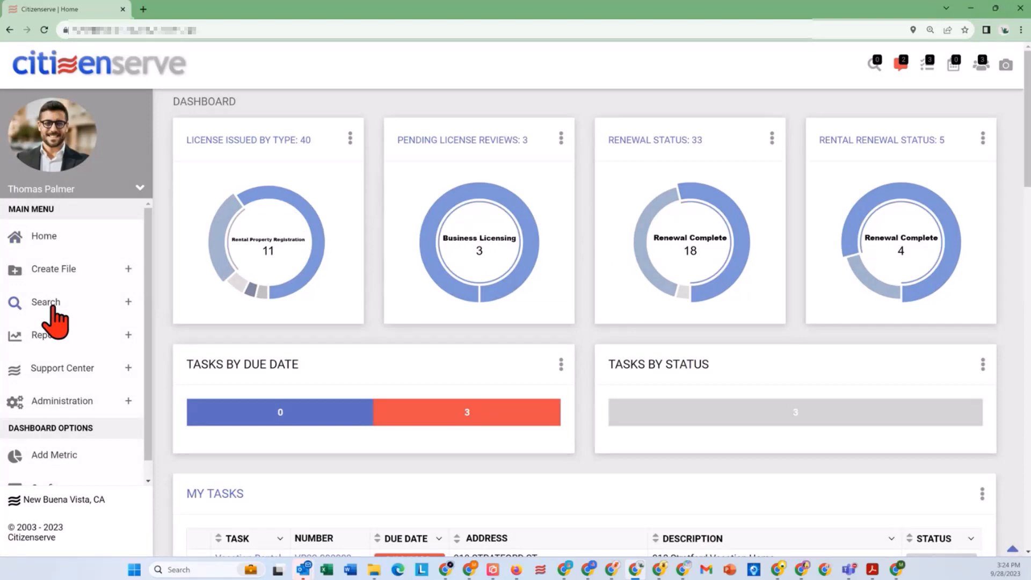
Step: From My Reports, run the Business License Renewal Report for licenses expiring in 2023 as a mail notification with Preview on
{"action": "left_click", "coordinate": [128, 335]}
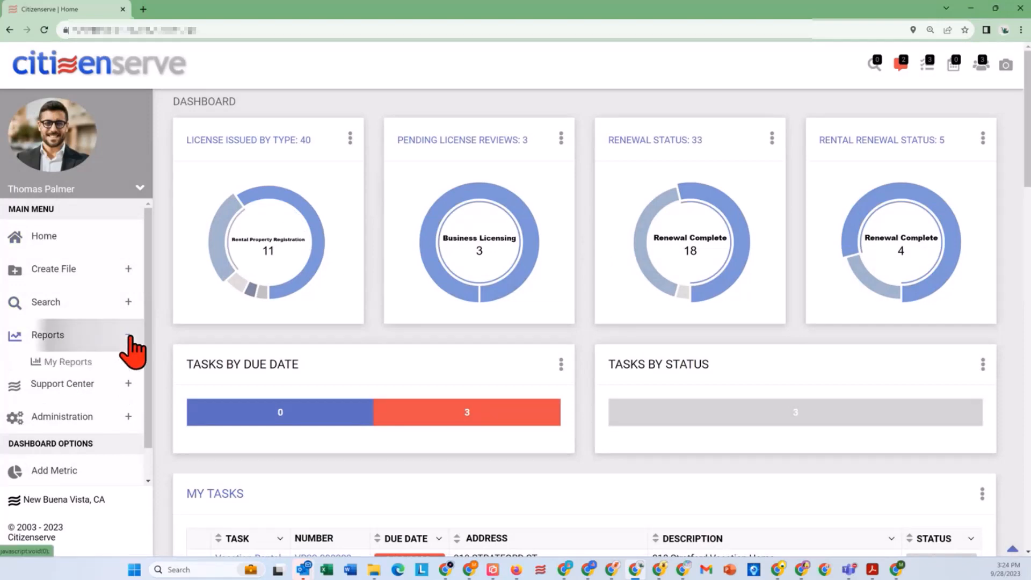
{"action": "left_click", "coordinate": [48, 362]}
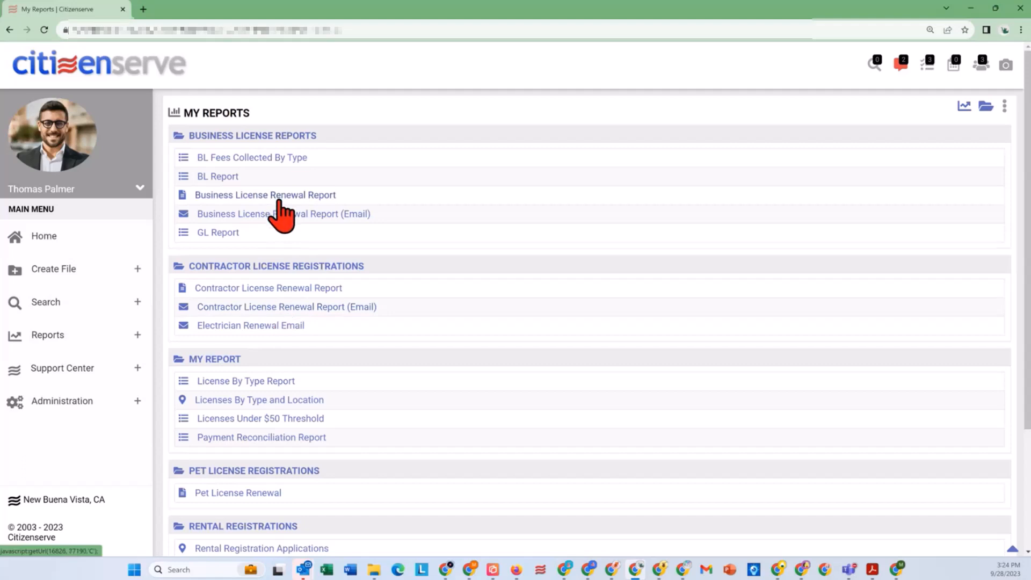
{"action": "scroll", "coordinate": [378, 418], "scroll_direction": "down", "scroll_amount": 1}
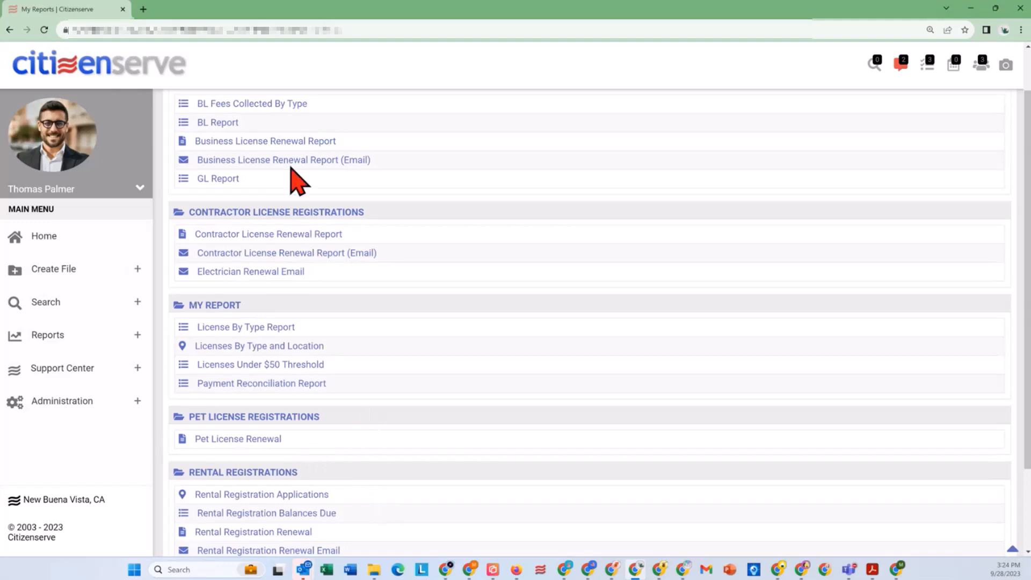
{"action": "left_click", "coordinate": [288, 140]}
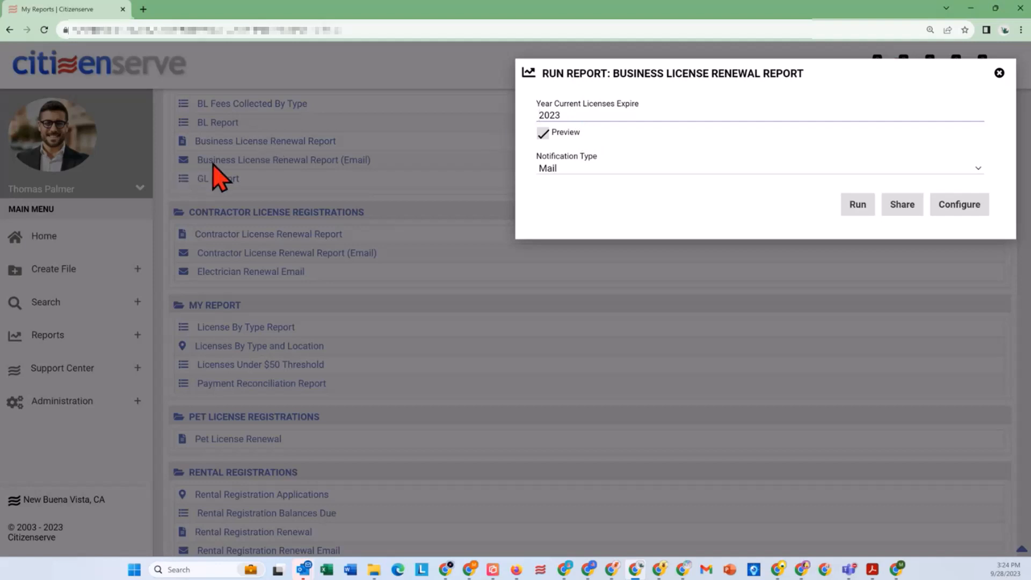
{"action": "left_click", "coordinate": [858, 205]}
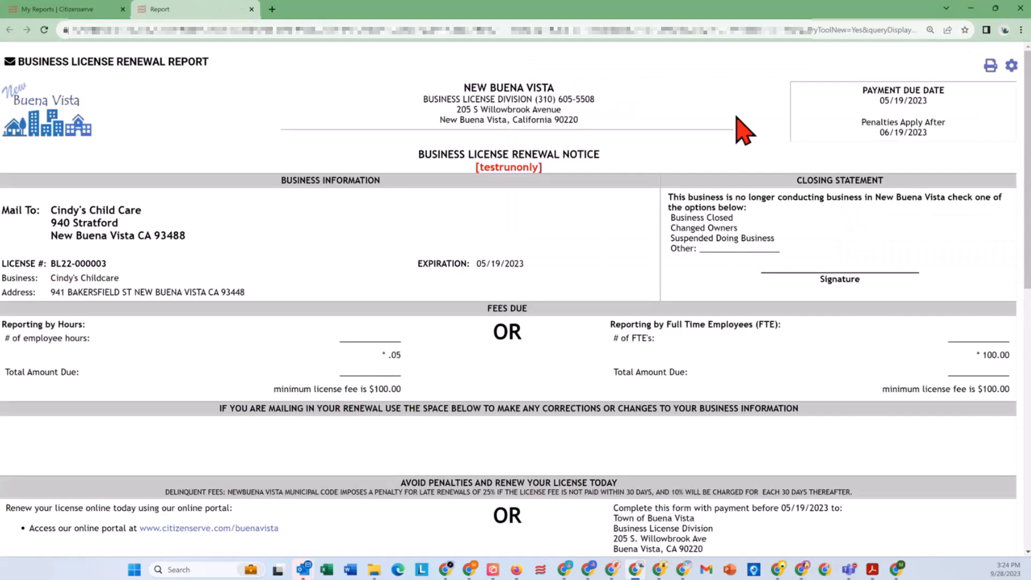
Step: View the print preview of the business license renewal notice, cancel printing and close the report
{"action": "right_click", "coordinate": [656, 75]}
{"action": "left_click", "coordinate": [694, 141]}
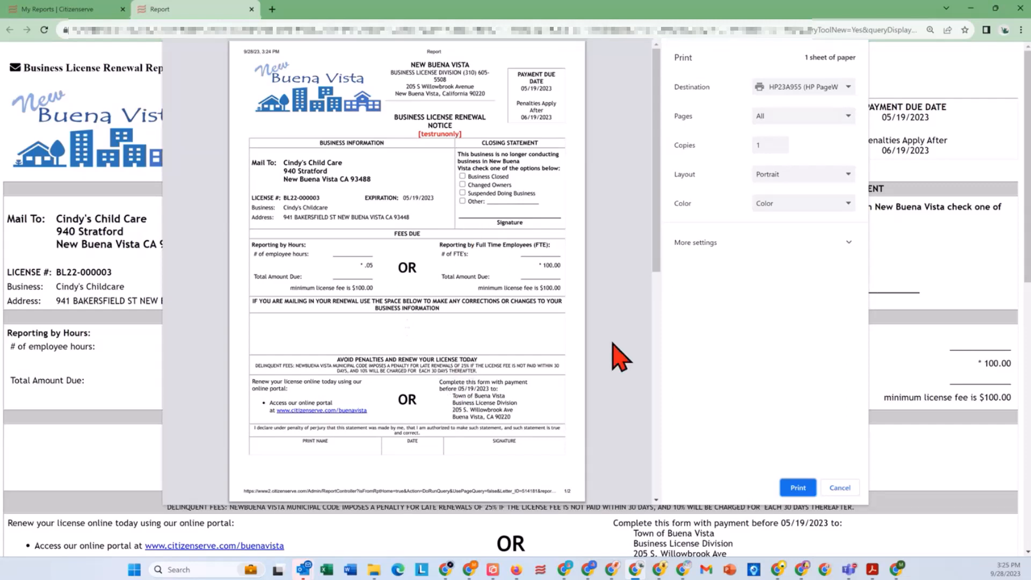
{"action": "left_click", "coordinate": [839, 488]}
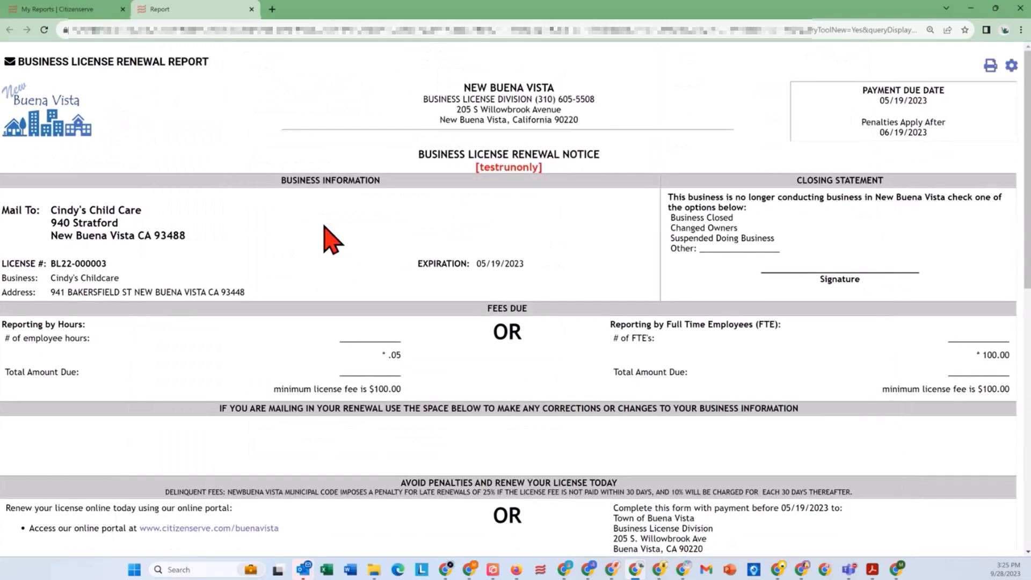
{"action": "left_click", "coordinate": [251, 9]}
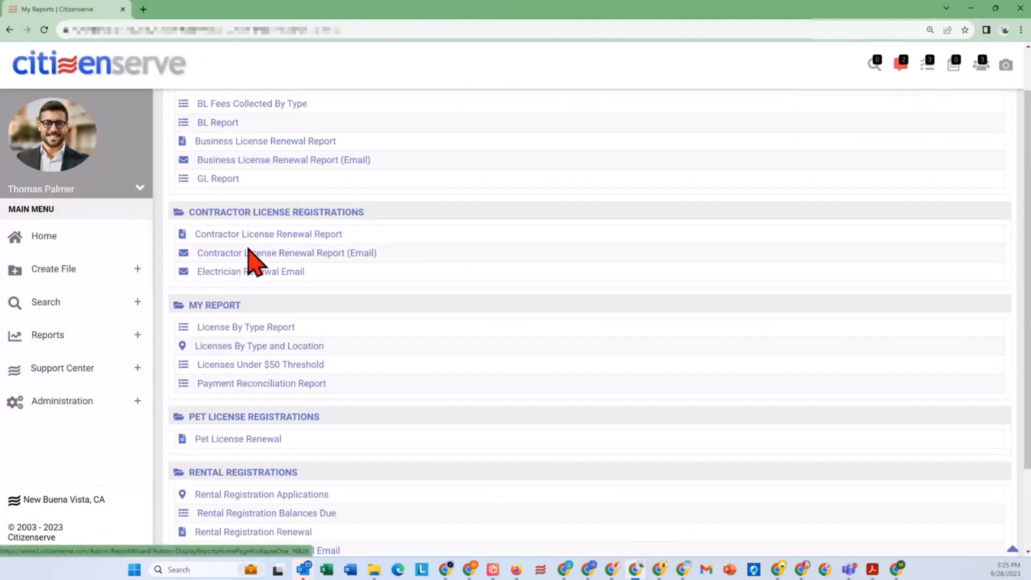
Step: Try to run the Business License Renewal Report (Email) in preview for licenses expiring in 2023, and close the result page
{"action": "left_click", "coordinate": [239, 160]}
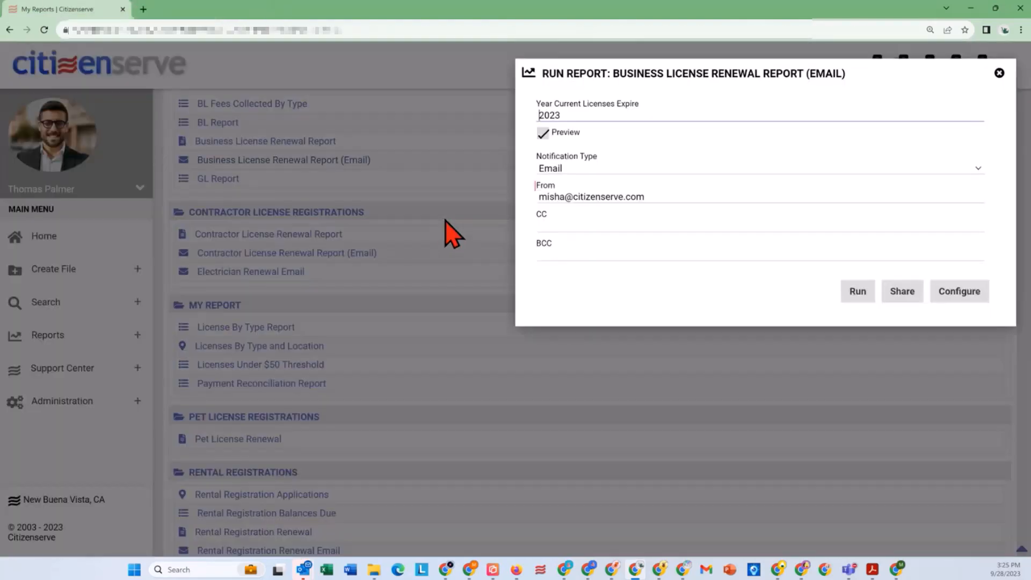
{"action": "left_click", "coordinate": [851, 293]}
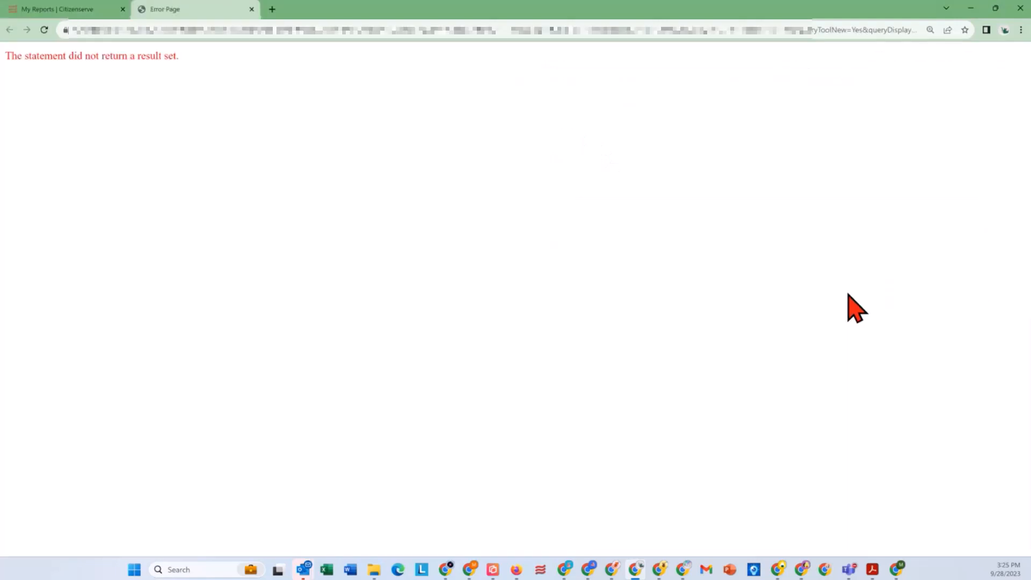
{"action": "left_click", "coordinate": [233, 9]}
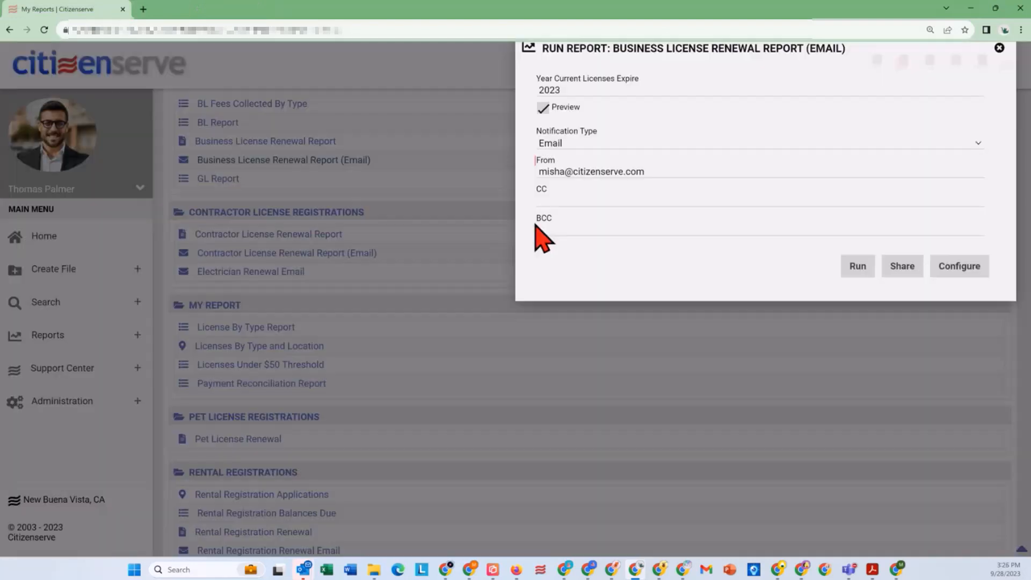
Step: Set the year current licenses expire to 2024, run the emailed renewal report and review the notices
{"action": "left_click", "coordinate": [583, 115]}
{"action": "key", "text": "BackSpace"}
{"action": "type", "text": "4"}
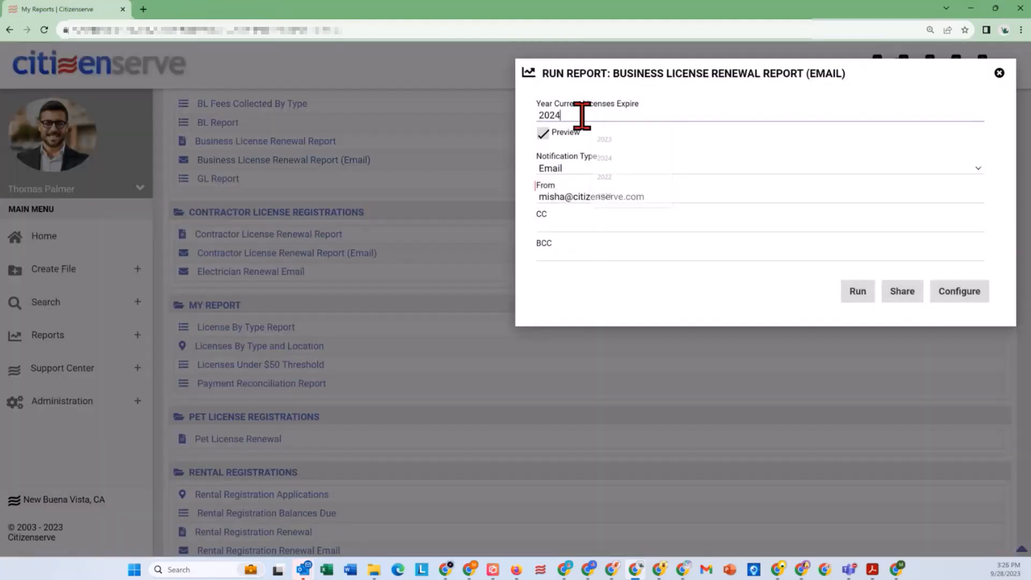
{"action": "left_click", "coordinate": [863, 293]}
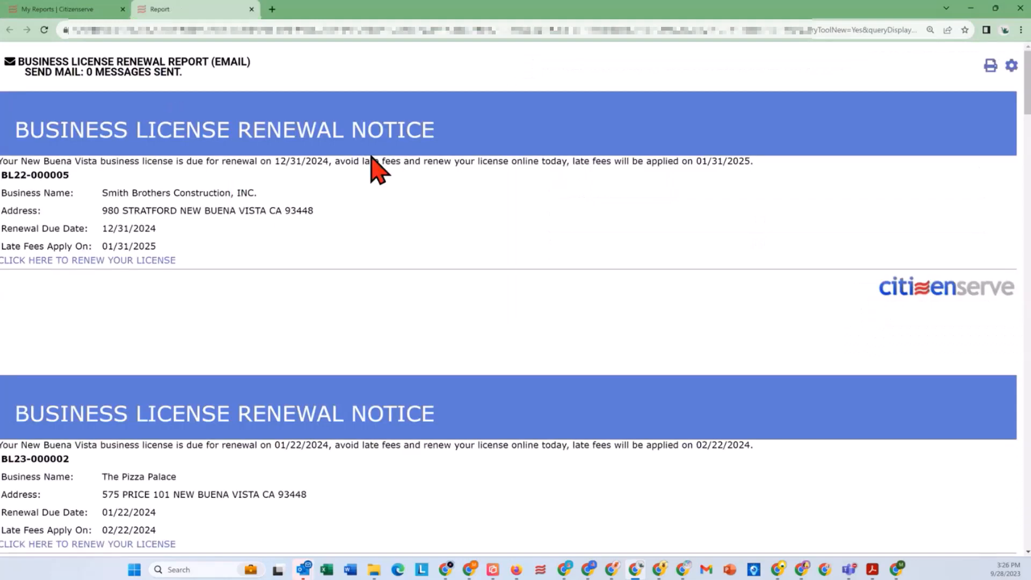
{"action": "scroll", "coordinate": [394, 215], "scroll_direction": "down", "scroll_amount": 1}
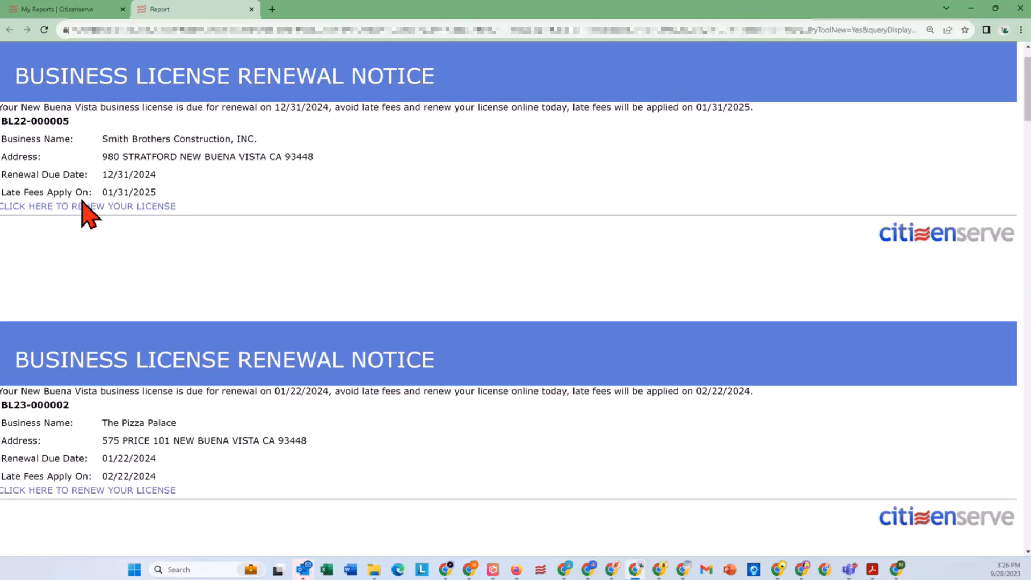
Step: Switch to the Citizenserve Online Portal and open the renewal form for the Mediterranean Palace business license from the account's licensing services
{"action": "left_click", "coordinate": [516, 570]}
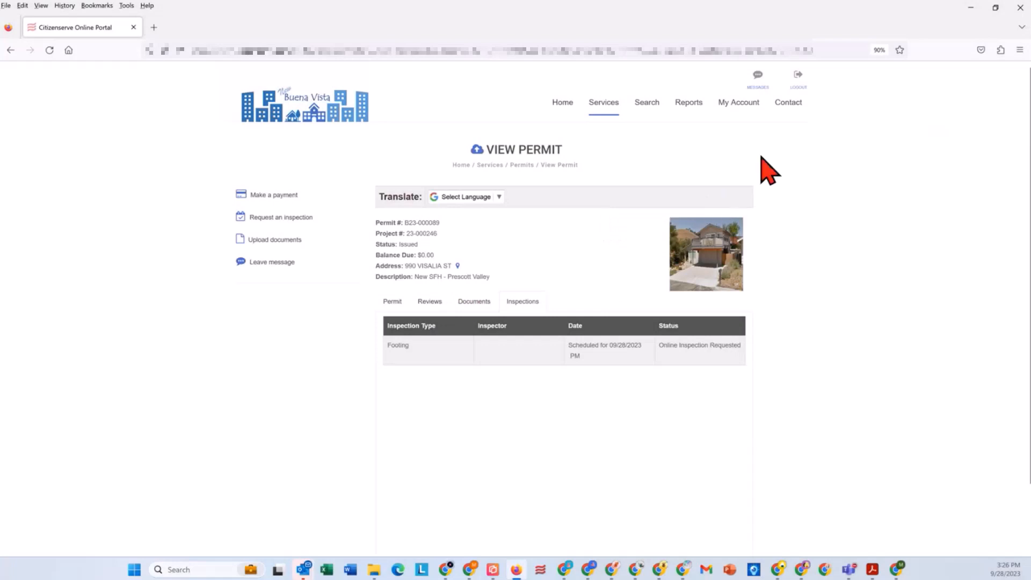
{"action": "left_click", "coordinate": [742, 104]}
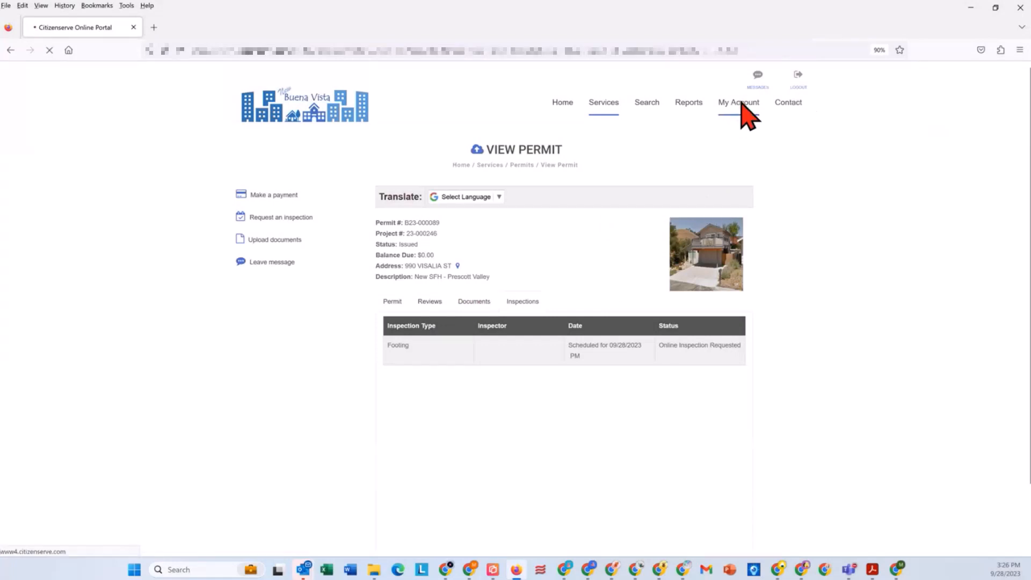
{"action": "scroll", "coordinate": [556, 456], "scroll_direction": "down", "scroll_amount": 2}
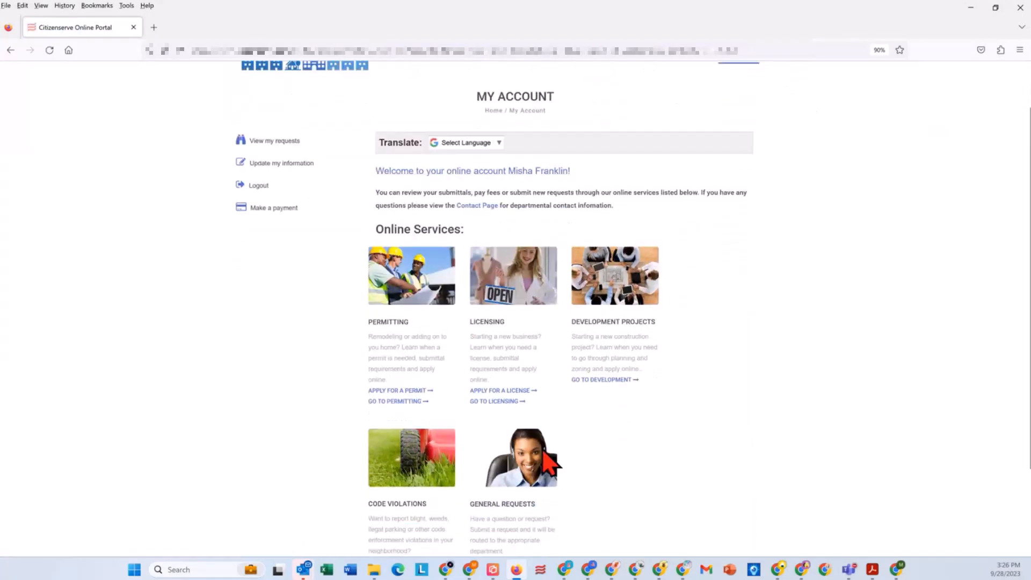
{"action": "left_click", "coordinate": [482, 403]}
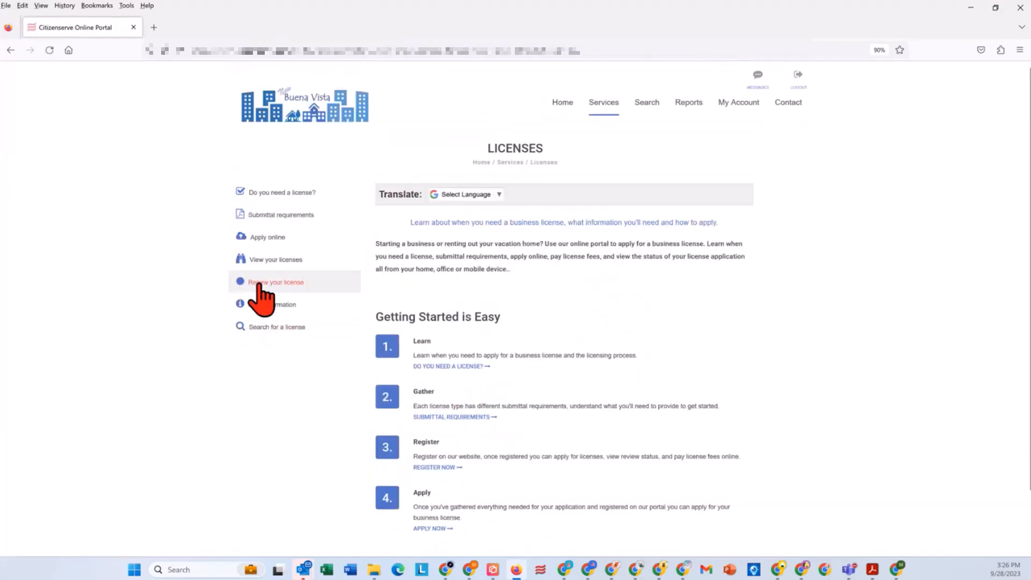
{"action": "left_click", "coordinate": [259, 283]}
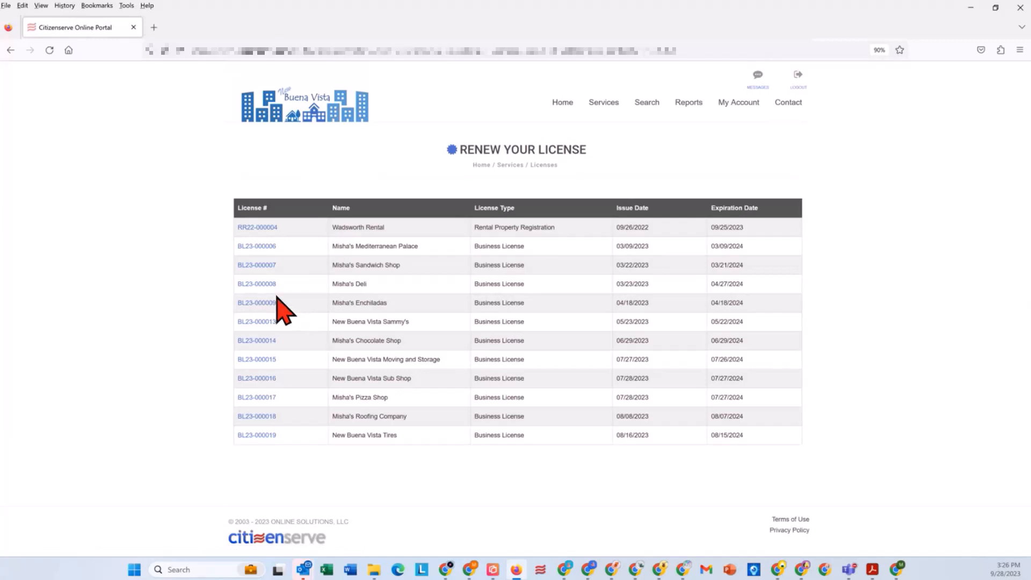
{"action": "left_click", "coordinate": [256, 246]}
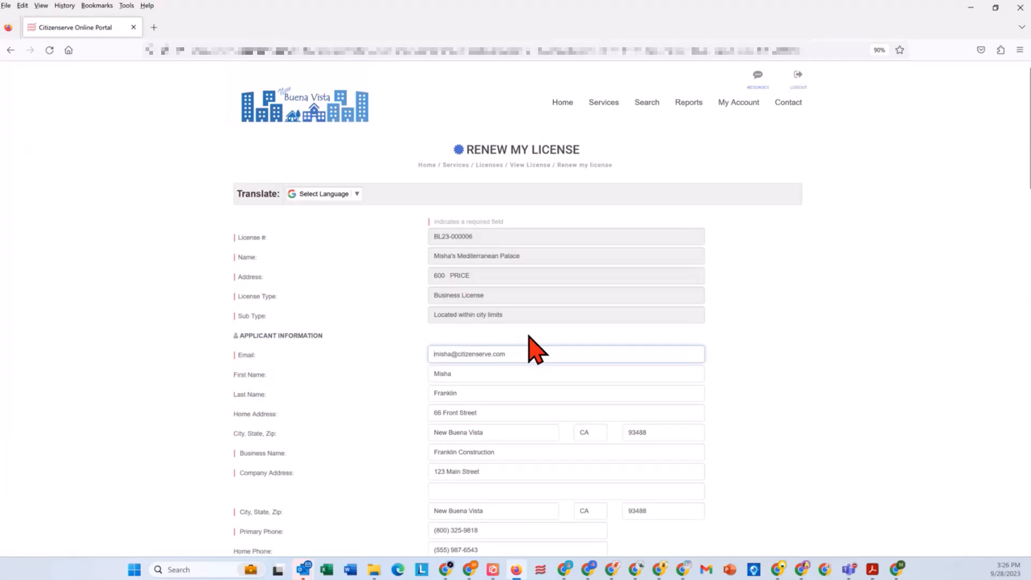
Step: Review the prefilled license renewal form from the applicant information through to the submittal section
{"action": "scroll", "coordinate": [511, 327], "scroll_direction": "down", "scroll_amount": 3}
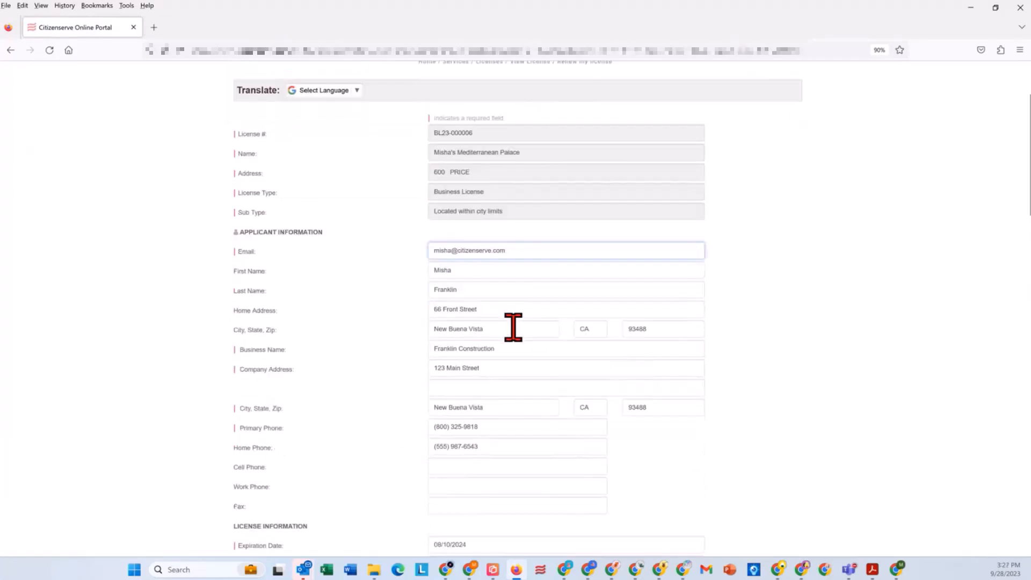
{"action": "scroll", "coordinate": [513, 327], "scroll_direction": "down", "scroll_amount": 3}
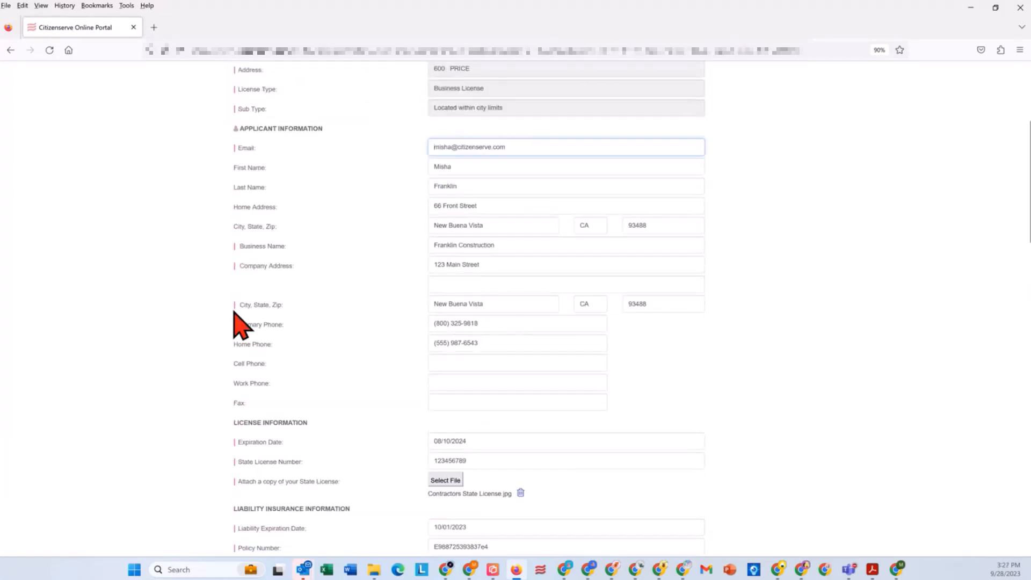
{"action": "scroll", "coordinate": [352, 373], "scroll_direction": "down", "scroll_amount": 5}
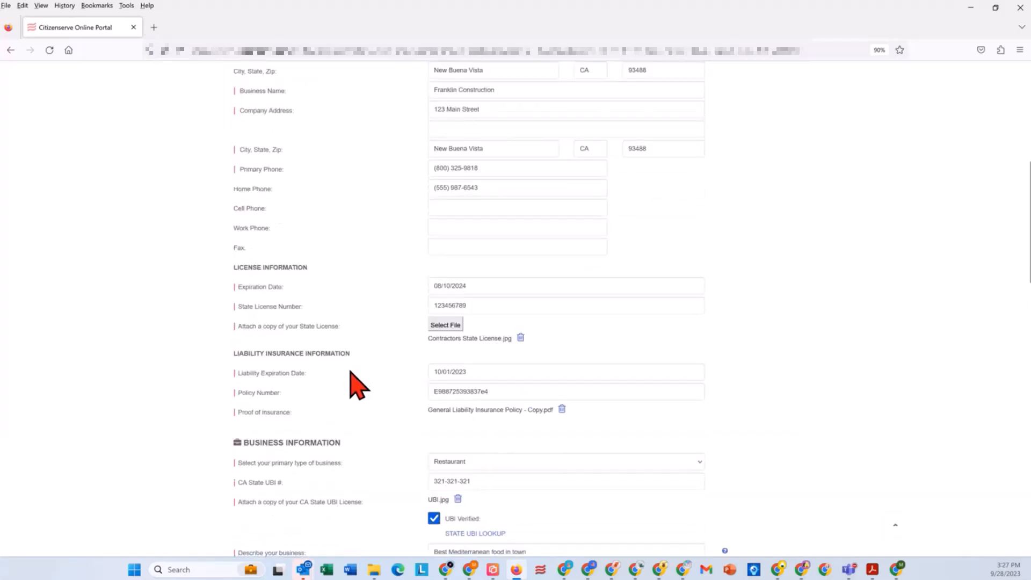
{"action": "scroll", "coordinate": [350, 371], "scroll_direction": "down", "scroll_amount": 6}
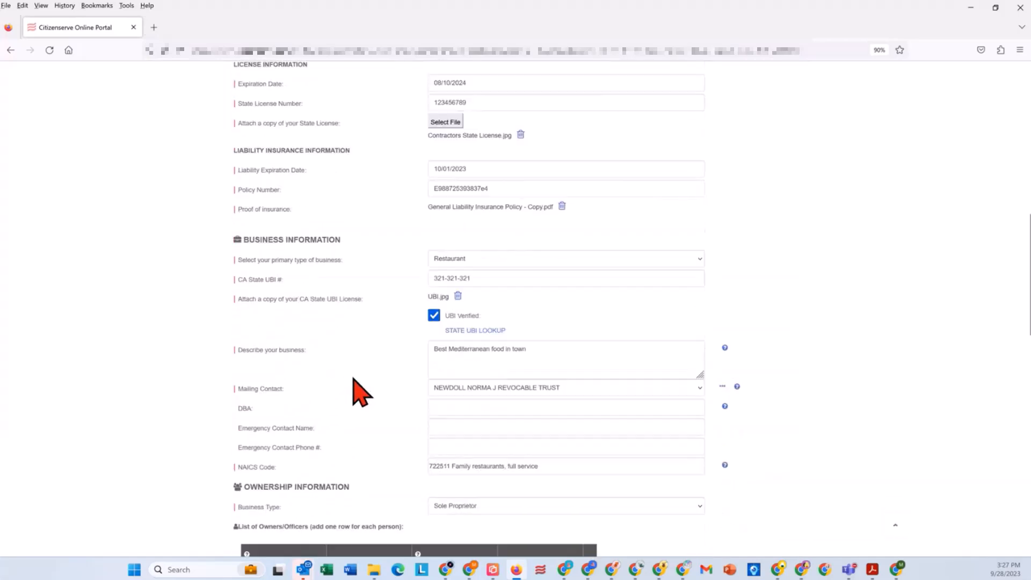
{"action": "scroll", "coordinate": [354, 380], "scroll_direction": "down", "scroll_amount": 11}
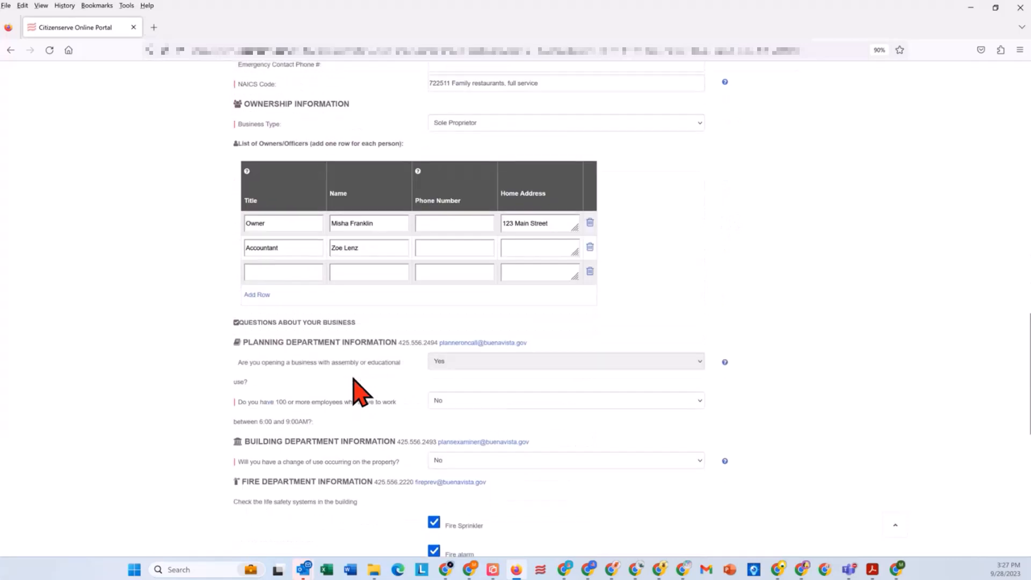
{"action": "scroll", "coordinate": [353, 379], "scroll_direction": "down", "scroll_amount": 10}
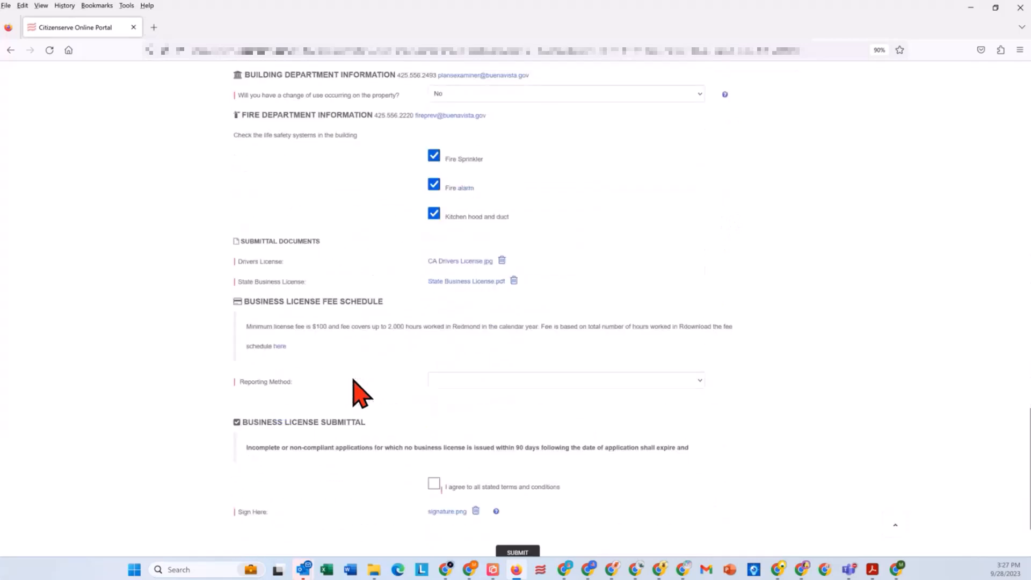
{"action": "scroll", "coordinate": [353, 380], "scroll_direction": "down", "scroll_amount": 2}
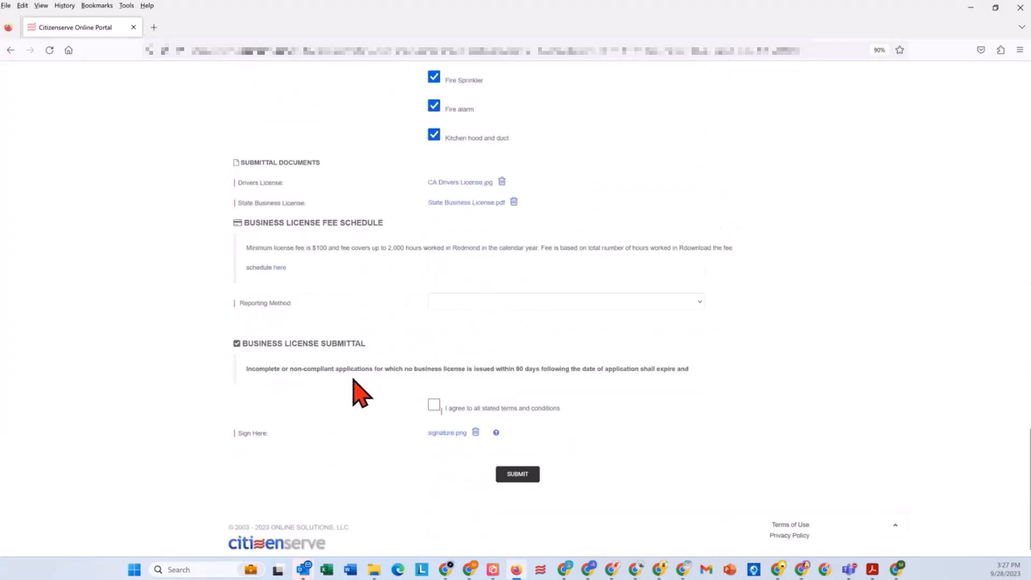
Step: Agree to the terms, set the reporting method to Reporting by FTE with 10 full-time equivalent employees, and submit the renewal form
{"action": "left_click", "coordinate": [434, 406]}
{"action": "left_click", "coordinate": [444, 303]}
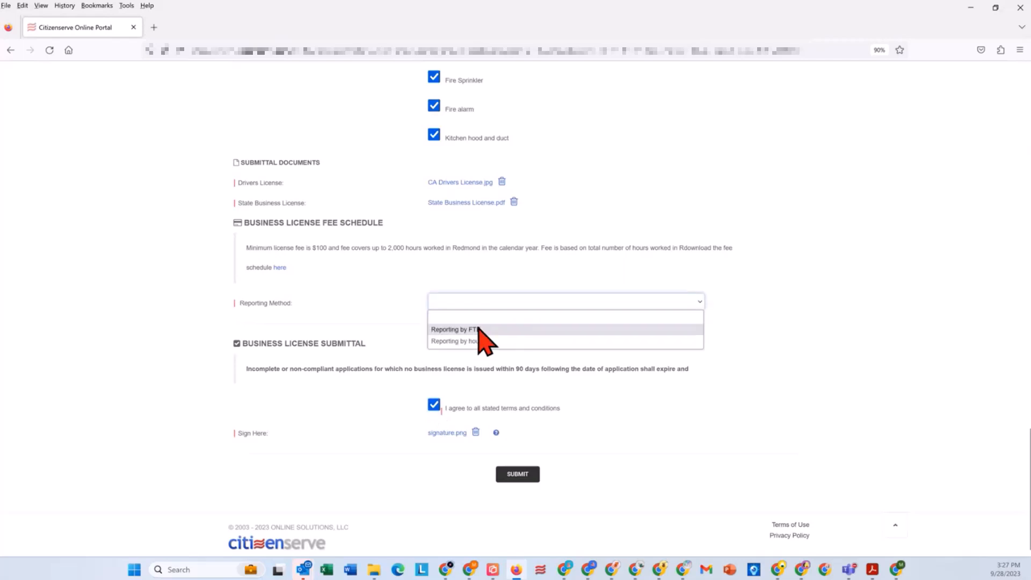
{"action": "left_click", "coordinate": [478, 330]}
{"action": "left_click", "coordinate": [476, 322]}
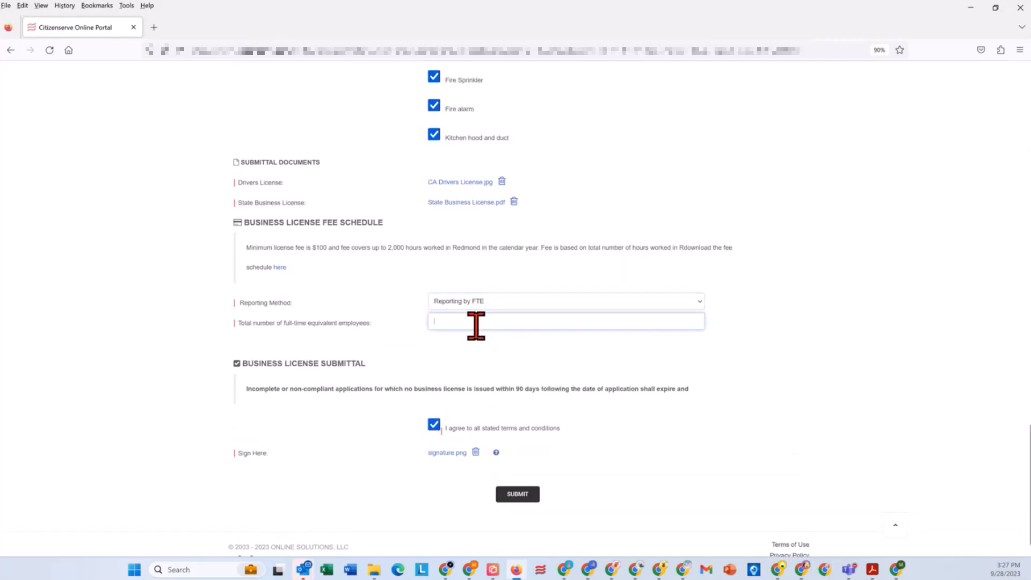
{"action": "type", "text": "10"}
{"action": "left_click", "coordinate": [529, 494]}
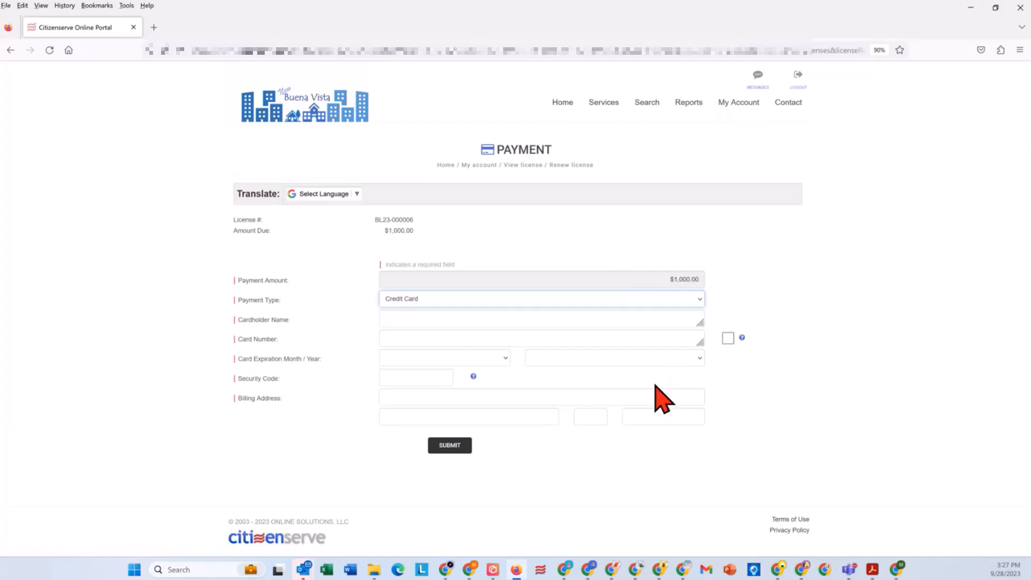
Step: Enter the cardholder's name and the credit card number for the renewal payment
{"action": "left_click", "coordinate": [421, 320]}
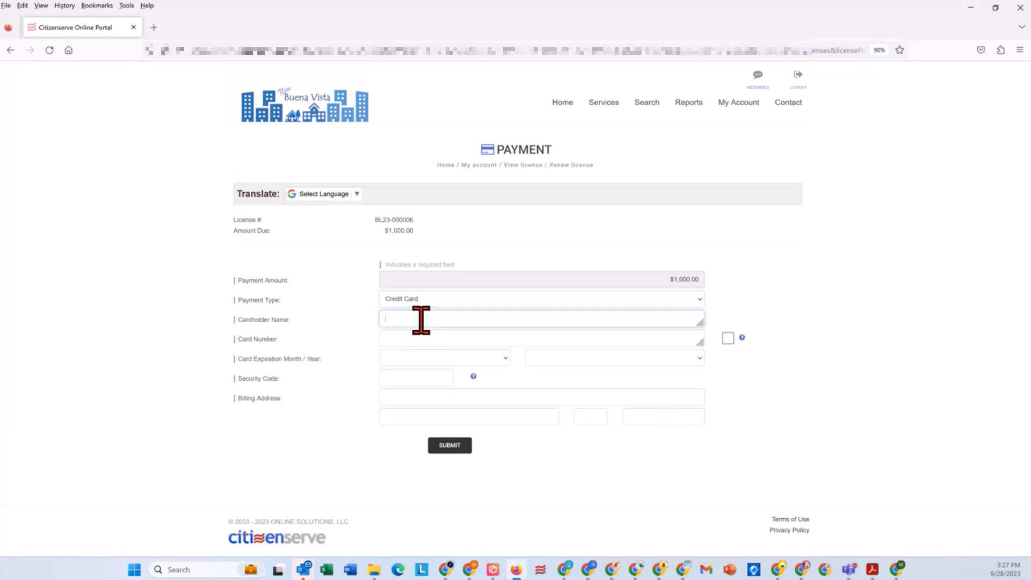
{"action": "type", "text": "Misha"}
{"action": "key", "text": "Tab"}
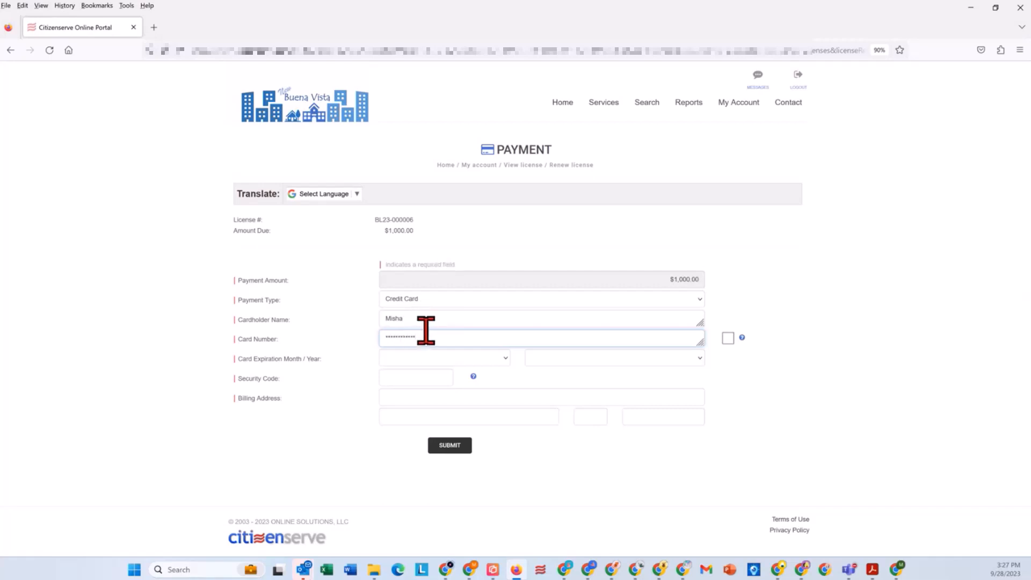
{"action": "left_click_drag", "start_coordinate": [426, 329], "coordinate": [336, 338]}
{"action": "type", "text": "41"}
{"action": "key", "text": "Tab"}
Step: Set the card expiration to February 2024 and enter the card's security code
{"action": "left_click", "coordinate": [477, 359]}
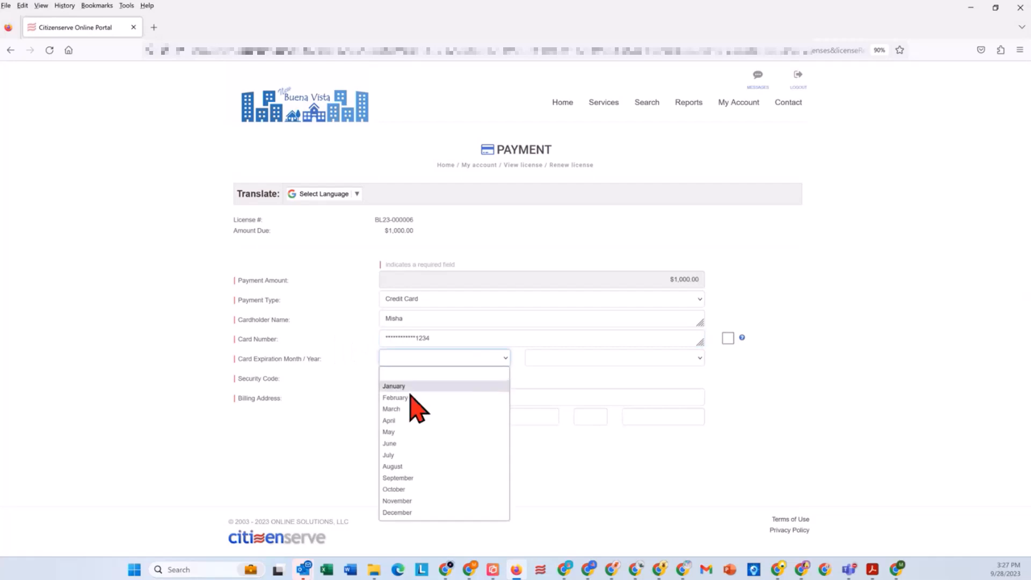
{"action": "left_click", "coordinate": [410, 397]}
{"action": "left_click", "coordinate": [580, 358]}
{"action": "left_click", "coordinate": [543, 396]}
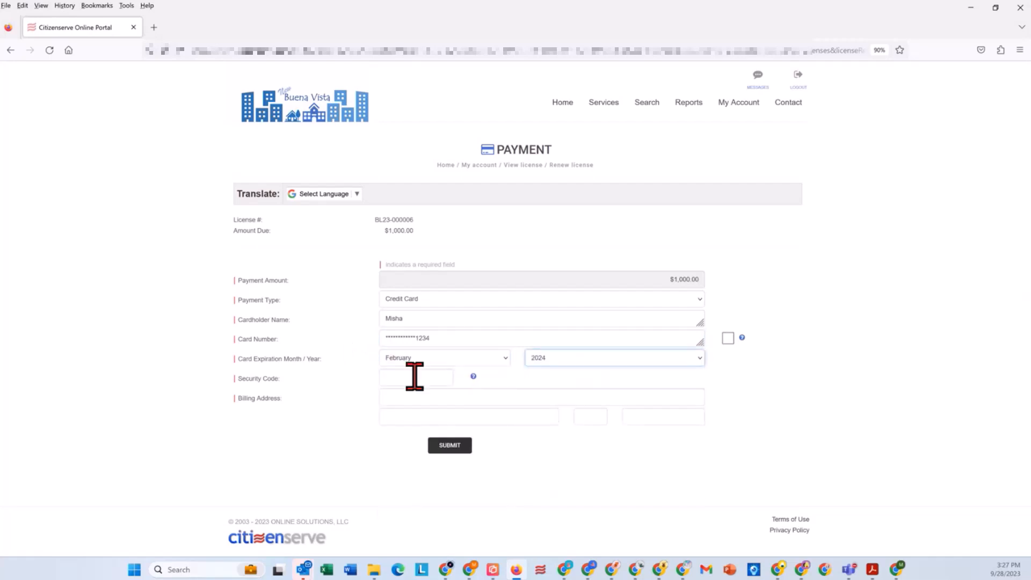
{"action": "left_click", "coordinate": [414, 377]}
{"action": "type", "text": "123"}
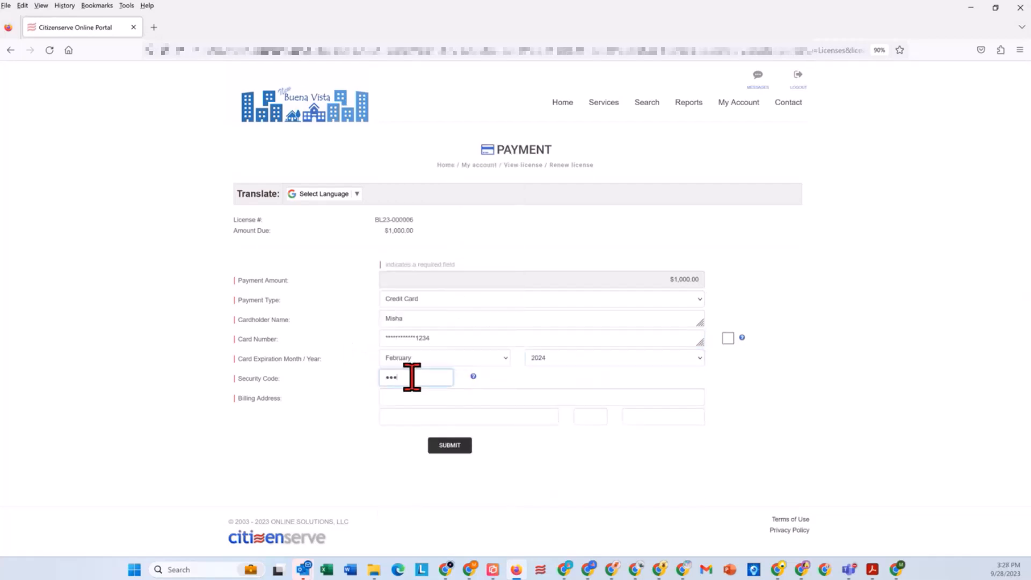
Step: Fill in the complete billing address and submit the renewal payment, declining to save the login
{"action": "key", "text": "Tab"}
{"action": "type", "text": "123"}
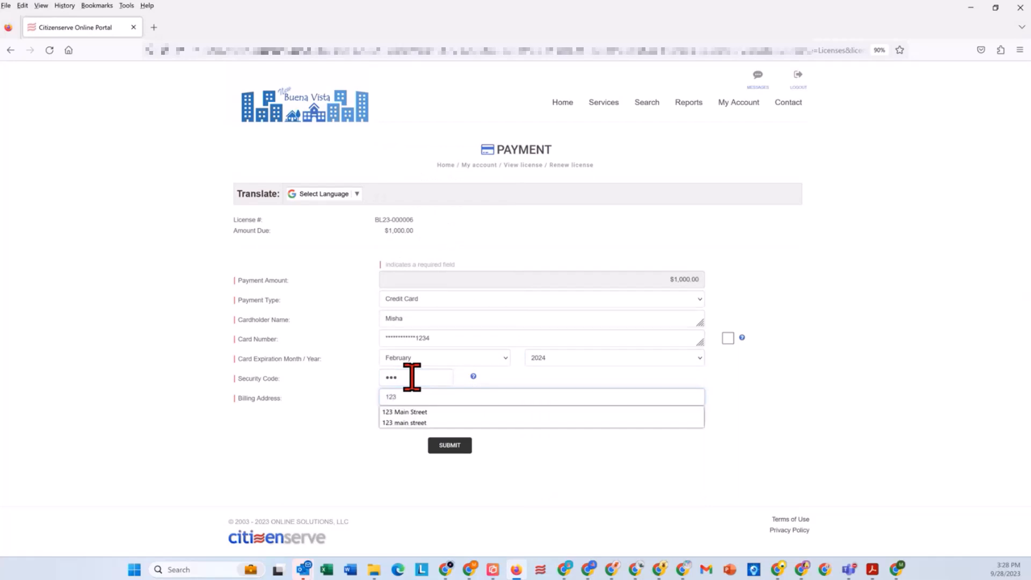
{"action": "key", "text": "Down"}
{"action": "key", "text": "Return"}
{"action": "key", "text": "Tab"}
{"action": "type", "text": "New"}
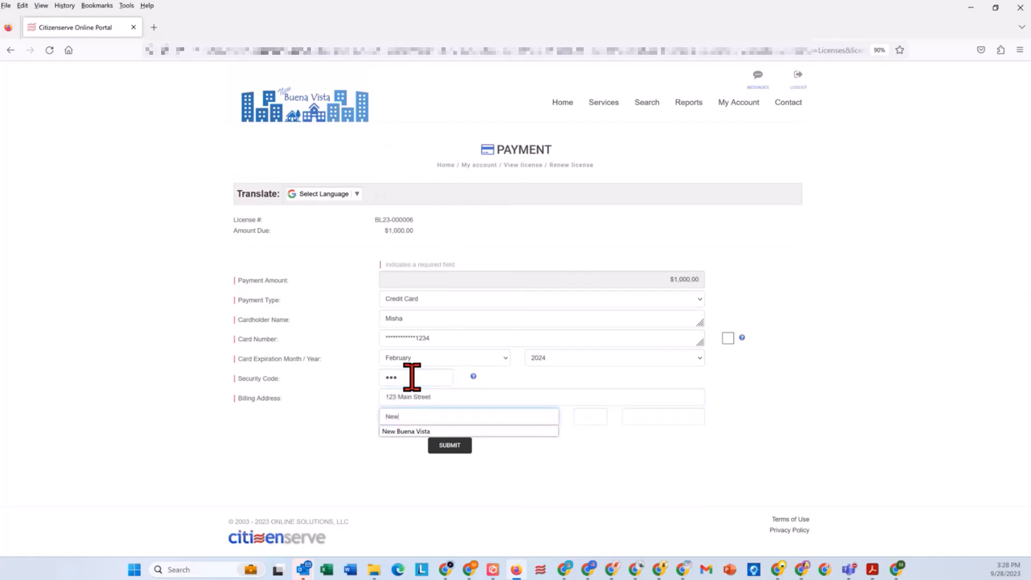
{"action": "key", "text": "Down"}
{"action": "key", "text": "Return"}
{"action": "key", "text": "Tab"}
{"action": "type", "text": "CA"}
{"action": "key", "text": "Tab"}
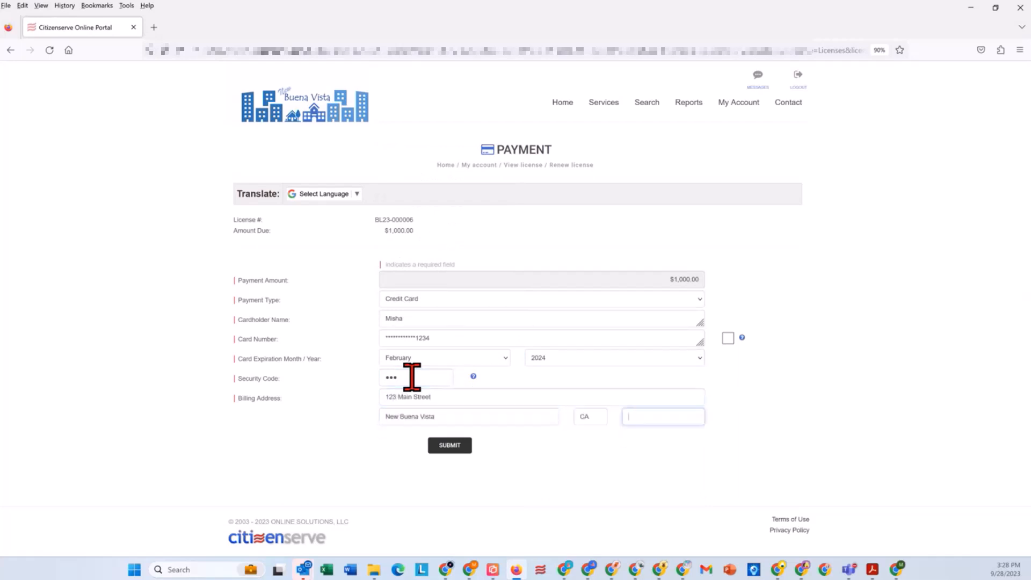
{"action": "type", "text": "93448"}
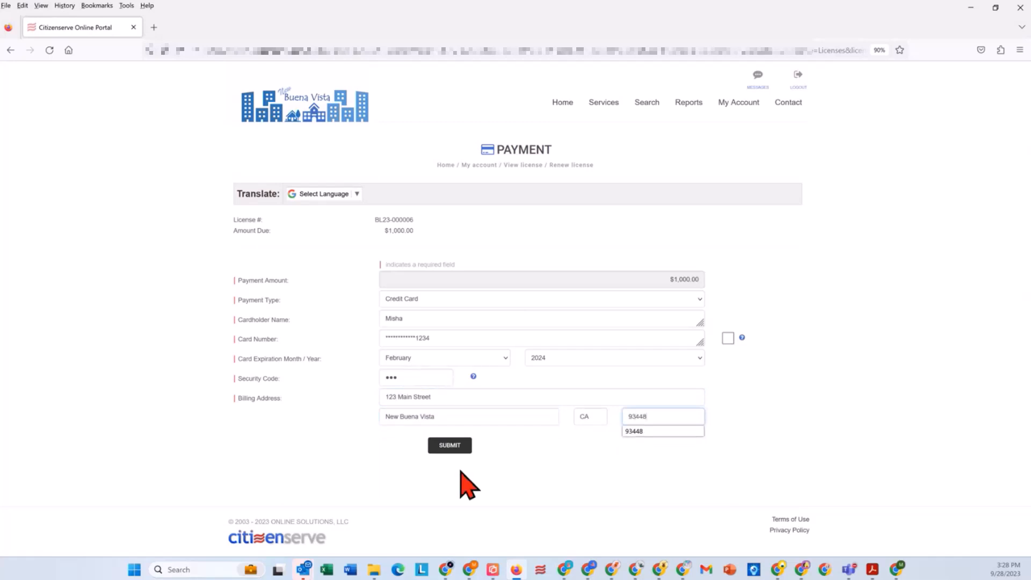
{"action": "left_click", "coordinate": [450, 445]}
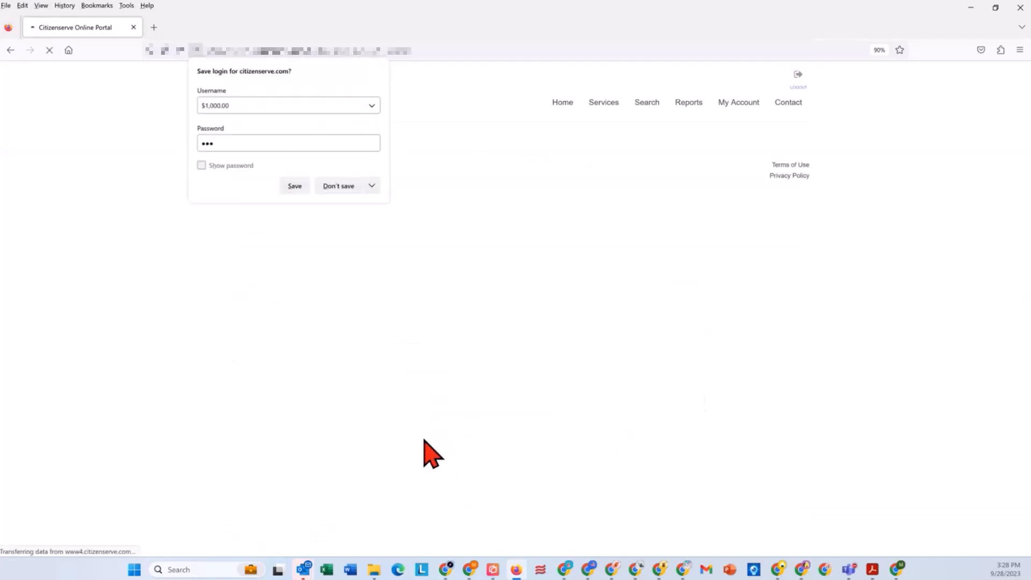
{"action": "left_click", "coordinate": [338, 186]}
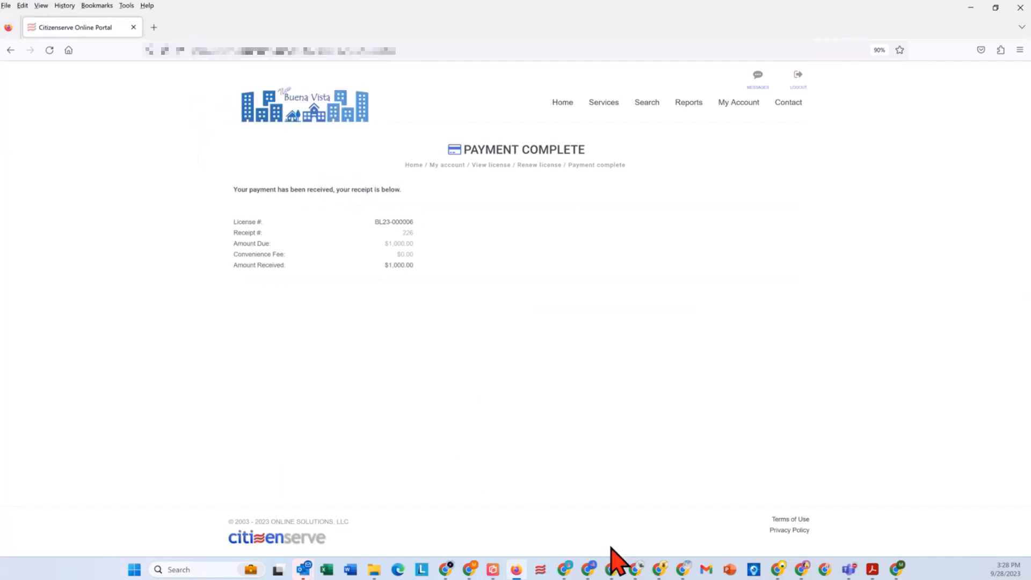
Step: Switch back to Citizenserve, close the renewal report and open the Mediterranean Palace license from the dashboard's Renewal Submitted list
{"action": "left_click", "coordinate": [635, 572]}
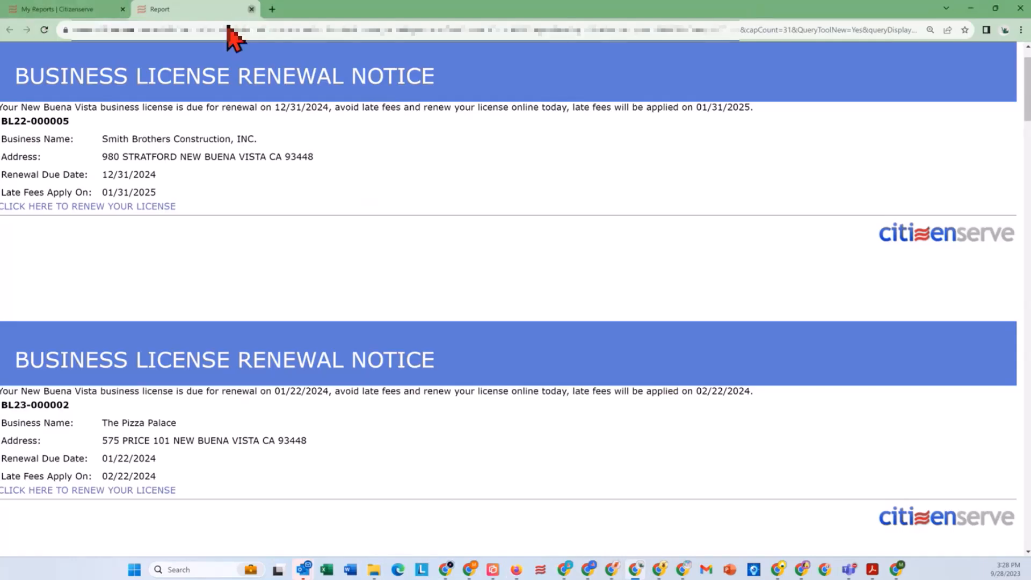
{"action": "left_click", "coordinate": [251, 9]}
{"action": "left_click", "coordinate": [50, 235]}
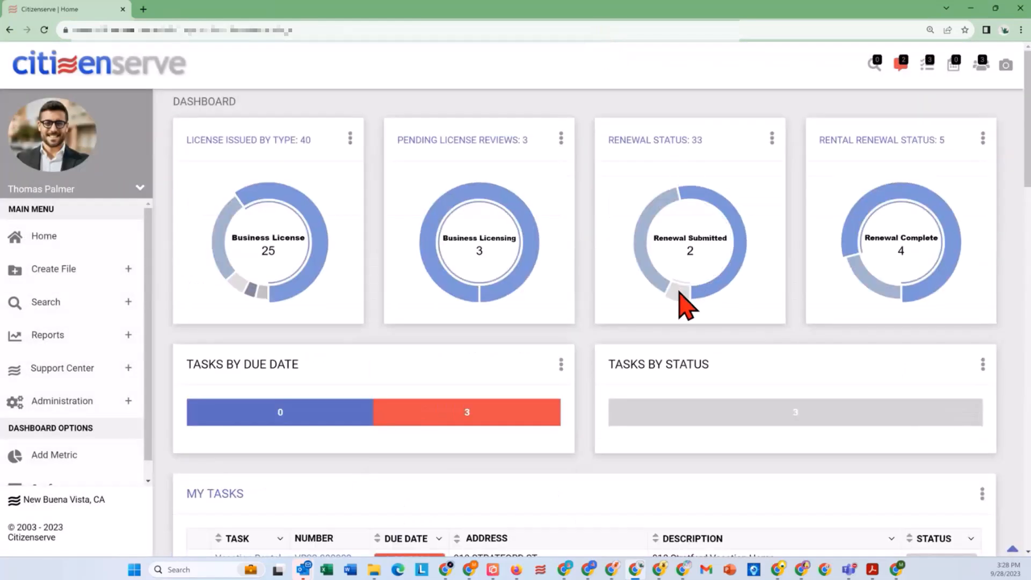
{"action": "left_click", "coordinate": [680, 293]}
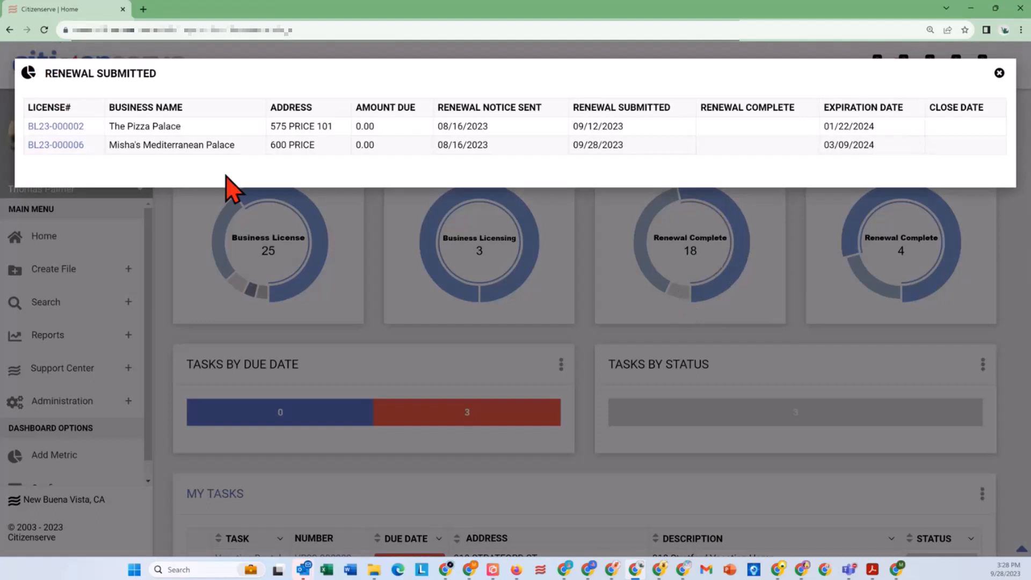
{"action": "left_click_drag", "start_coordinate": [108, 145], "coordinate": [248, 146]}
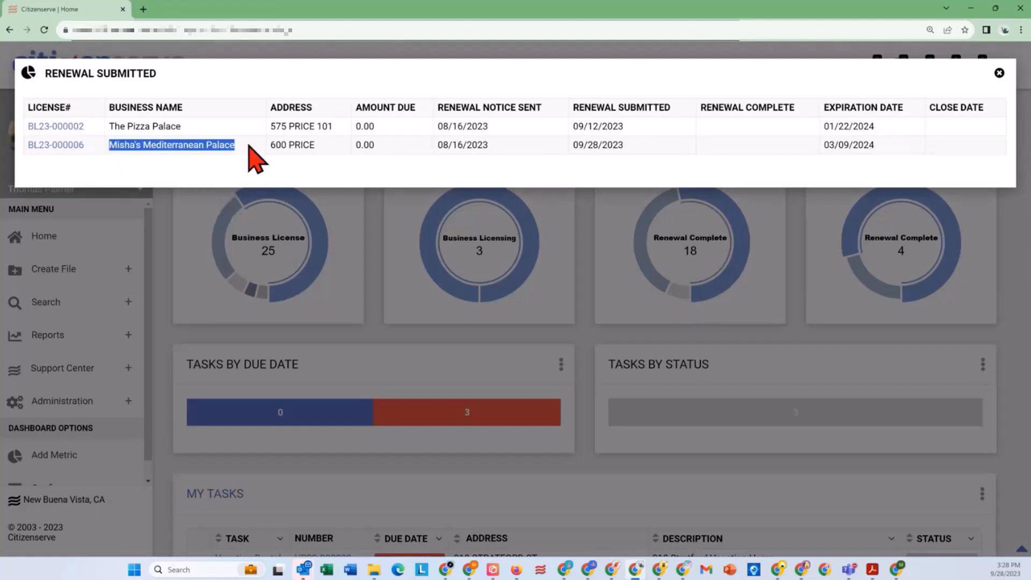
{"action": "left_click", "coordinate": [58, 145]}
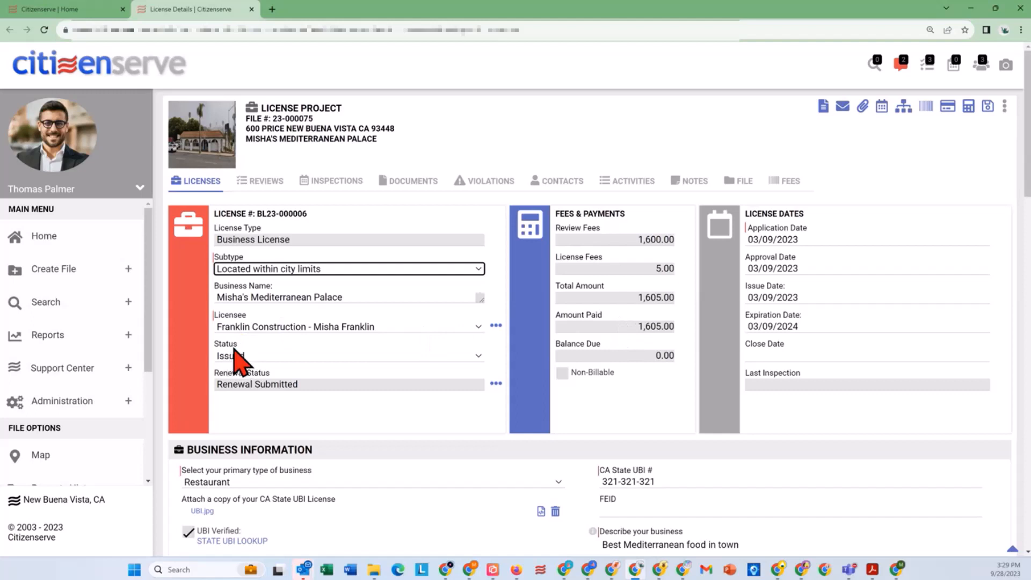
Step: Examine the license's renewal status details, including the notice sent and renewal submitted dates, and close them without changes
{"action": "left_click_drag", "start_coordinate": [215, 372], "coordinate": [281, 376]}
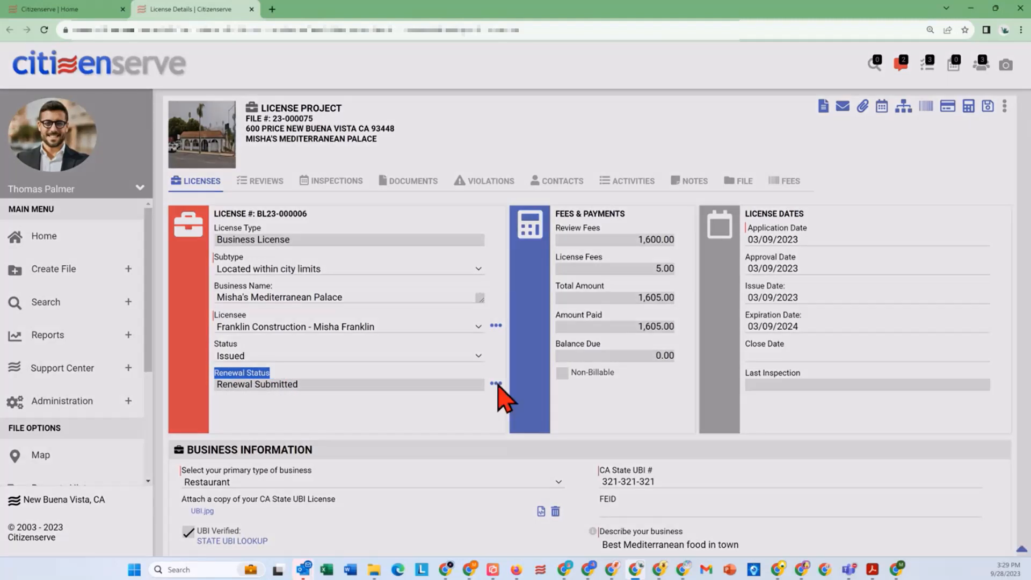
{"action": "left_click", "coordinate": [496, 384]}
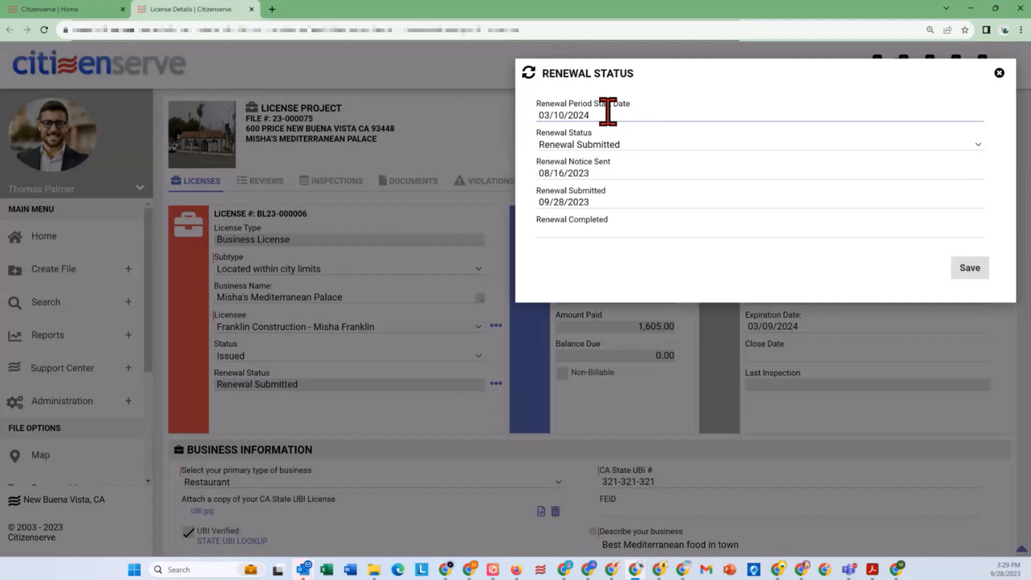
{"action": "left_click_drag", "start_coordinate": [608, 171], "coordinate": [536, 170]}
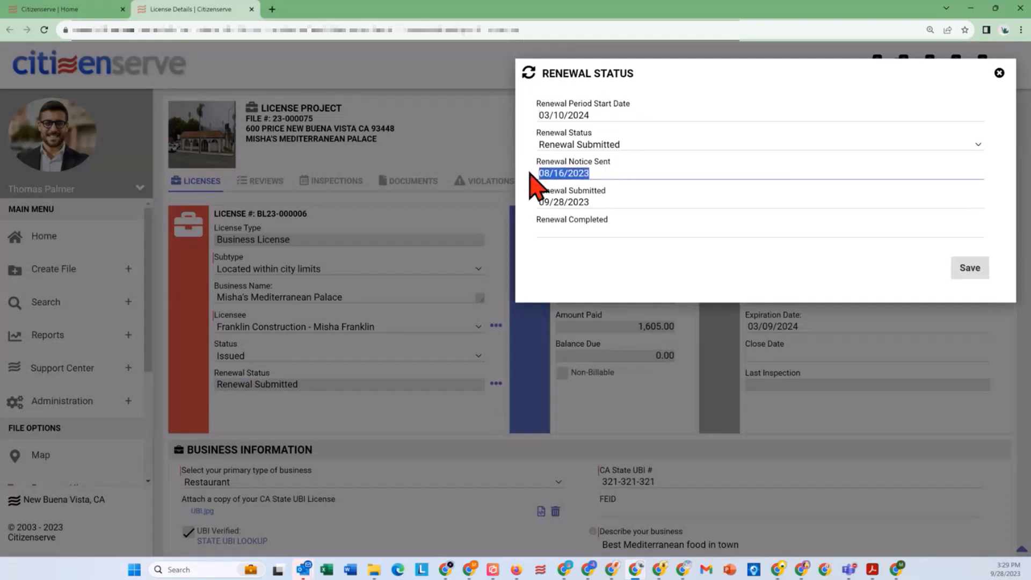
{"action": "left_click_drag", "start_coordinate": [605, 199], "coordinate": [536, 207]}
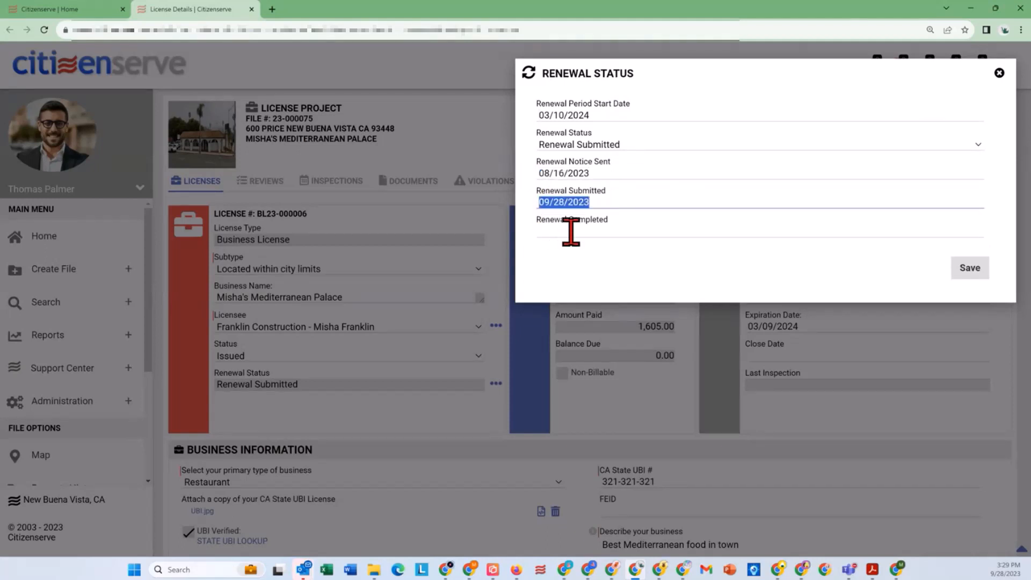
{"action": "left_click", "coordinate": [999, 73]}
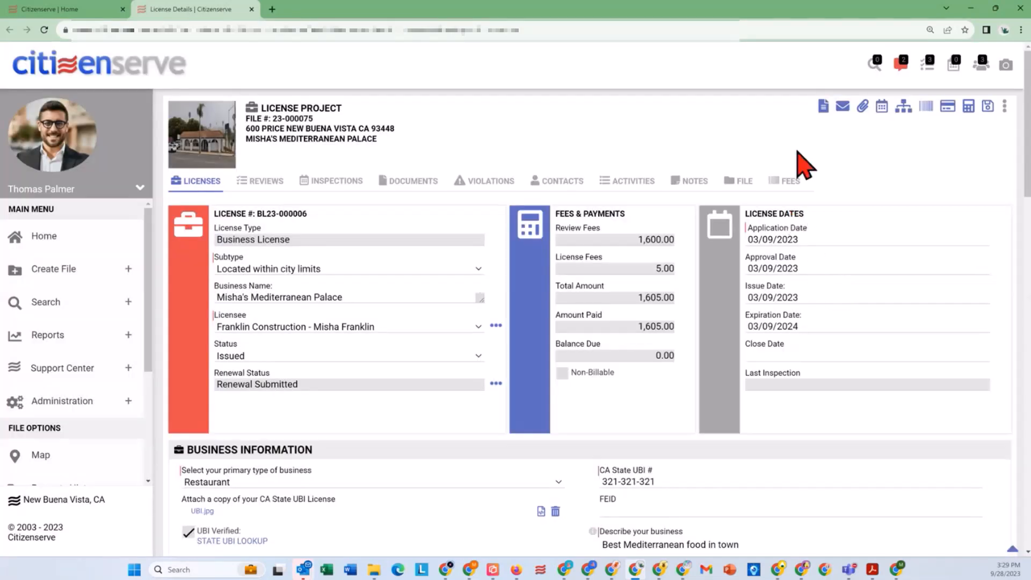
Step: Generate a Business License Certificate letter for the Mediterranean Palace license
{"action": "left_click", "coordinate": [823, 107]}
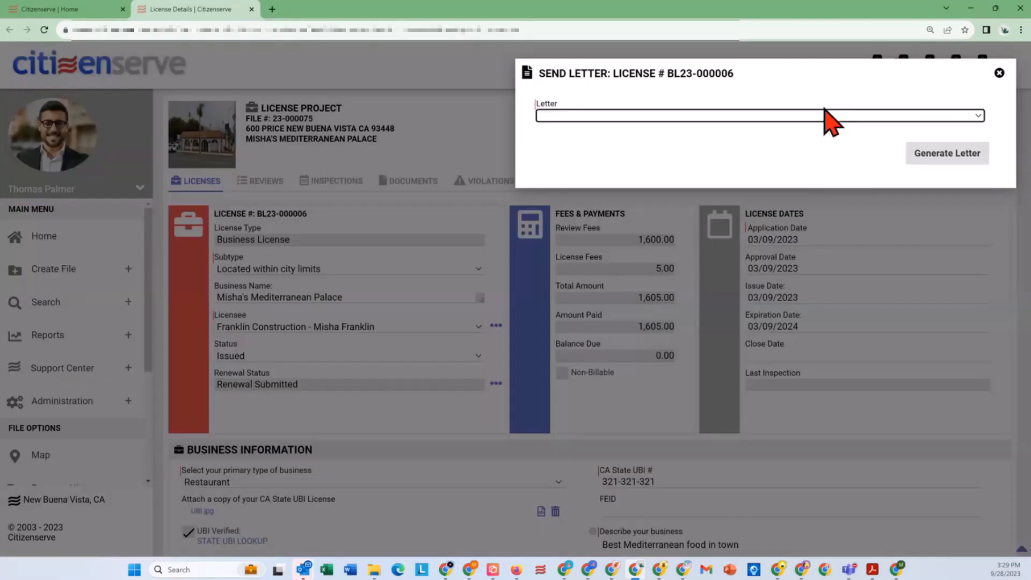
{"action": "left_click", "coordinate": [759, 119]}
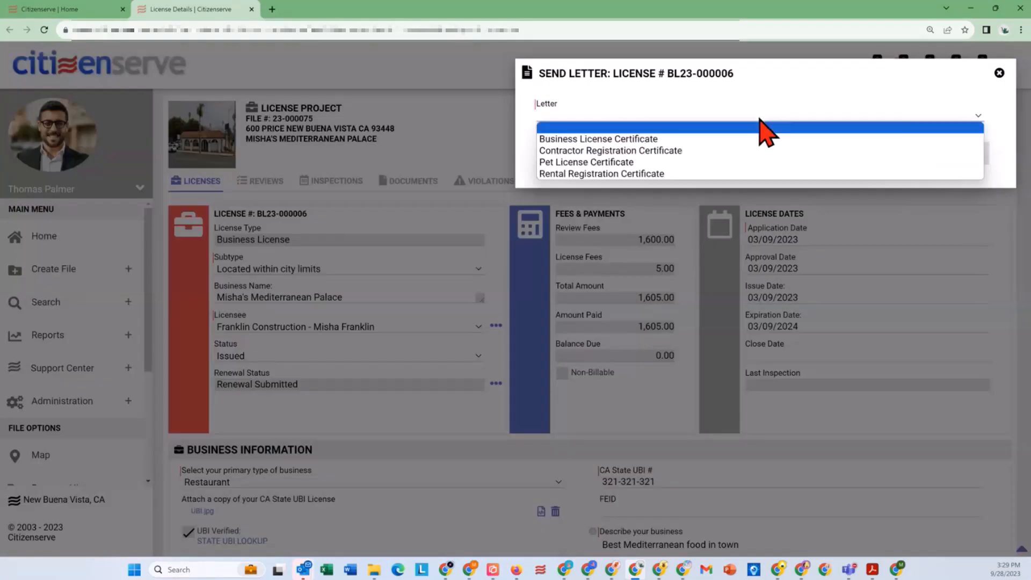
{"action": "left_click", "coordinate": [659, 138]}
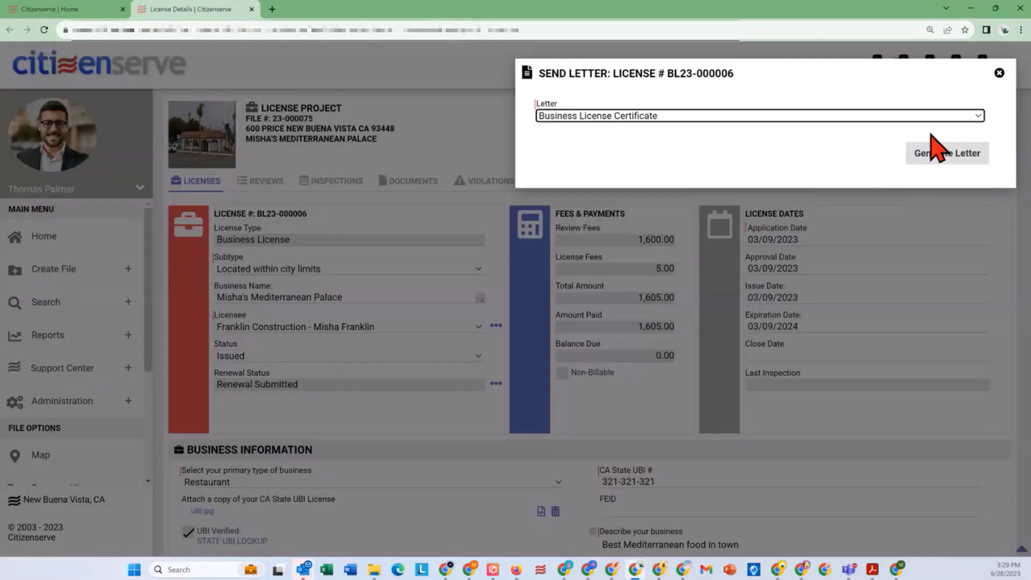
{"action": "left_click", "coordinate": [944, 156]}
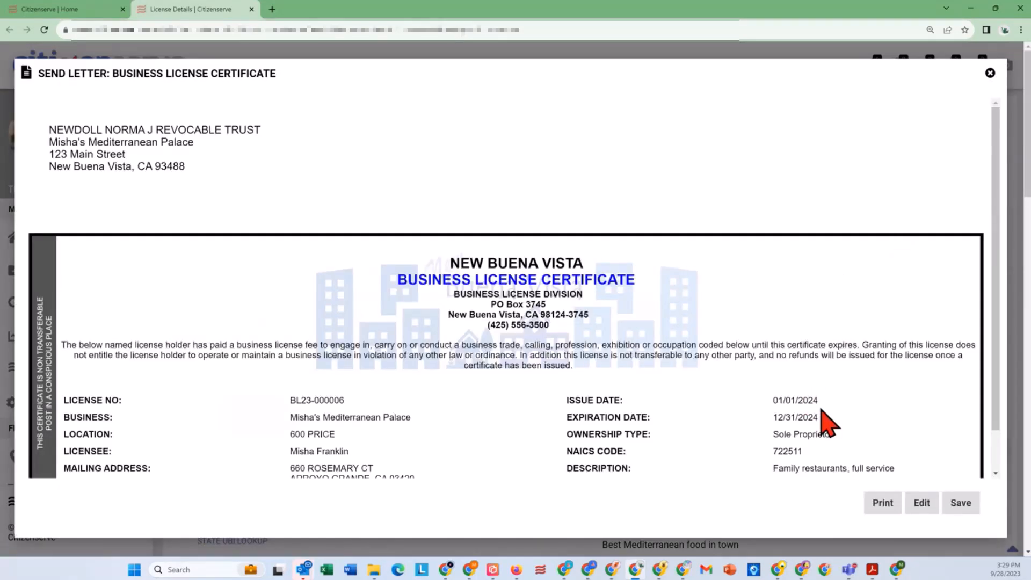
Step: Review the generated Business License Certificate down to its restrictions line and save it to the license project's documents
{"action": "scroll", "coordinate": [553, 463], "scroll_direction": "down", "scroll_amount": 1}
{"action": "scroll", "coordinate": [554, 463], "scroll_direction": "down", "scroll_amount": 1}
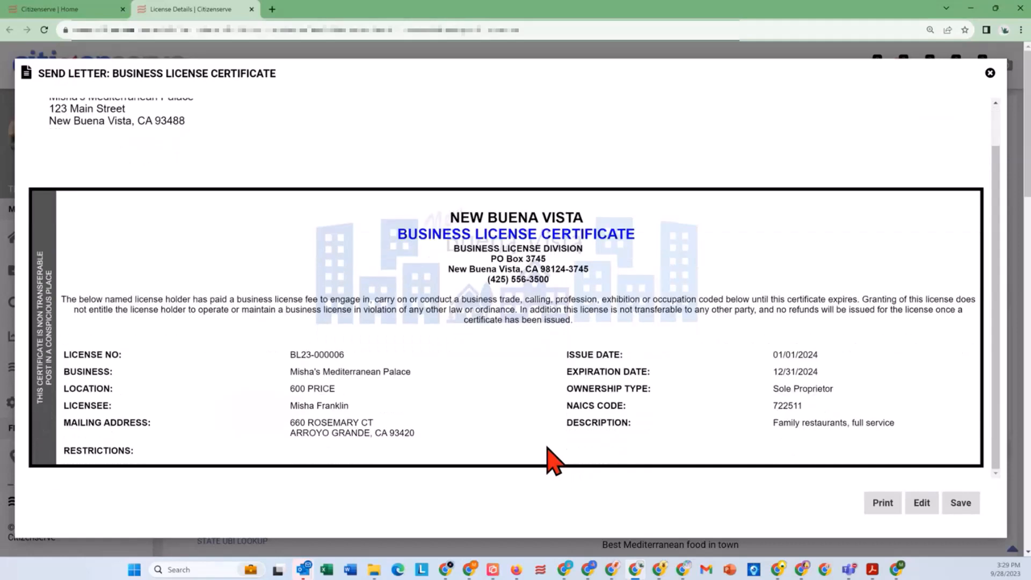
{"action": "left_click", "coordinate": [964, 505]}
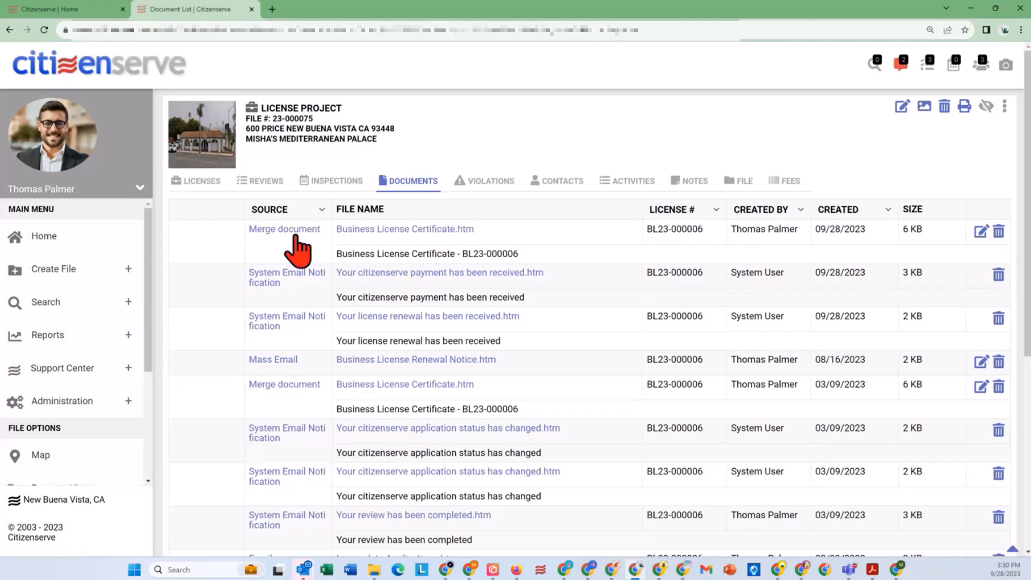
Step: Return to the project's license list and view the letter templates available for the Mediterranean Palace license without choosing one
{"action": "left_click", "coordinate": [196, 183]}
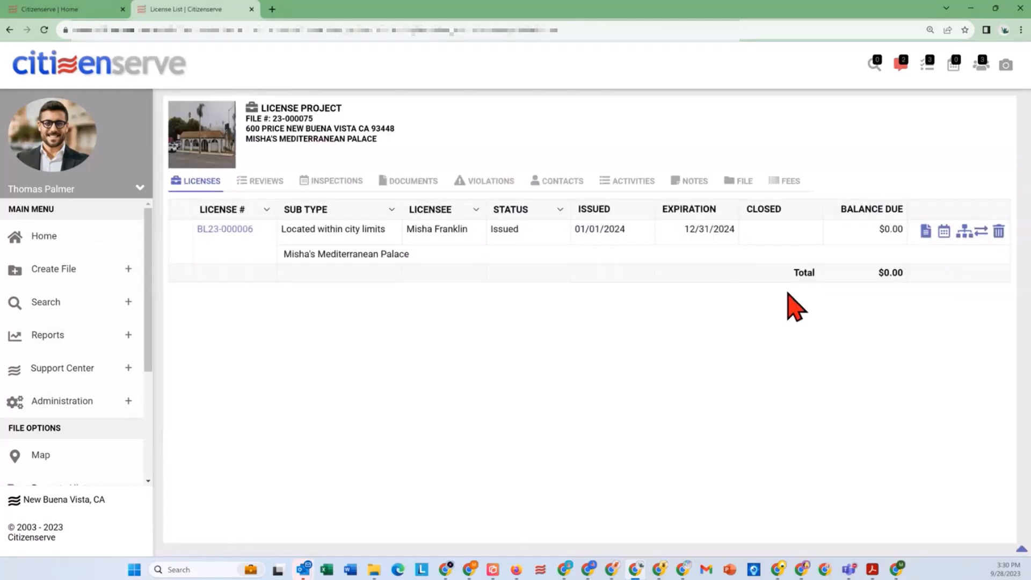
{"action": "left_click", "coordinate": [908, 236]}
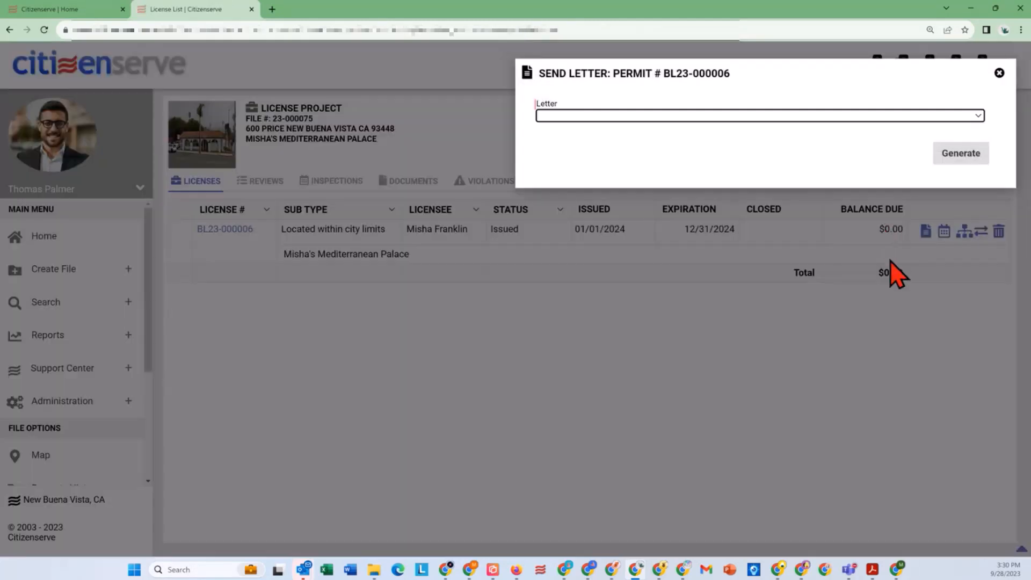
{"action": "left_click", "coordinate": [717, 125]}
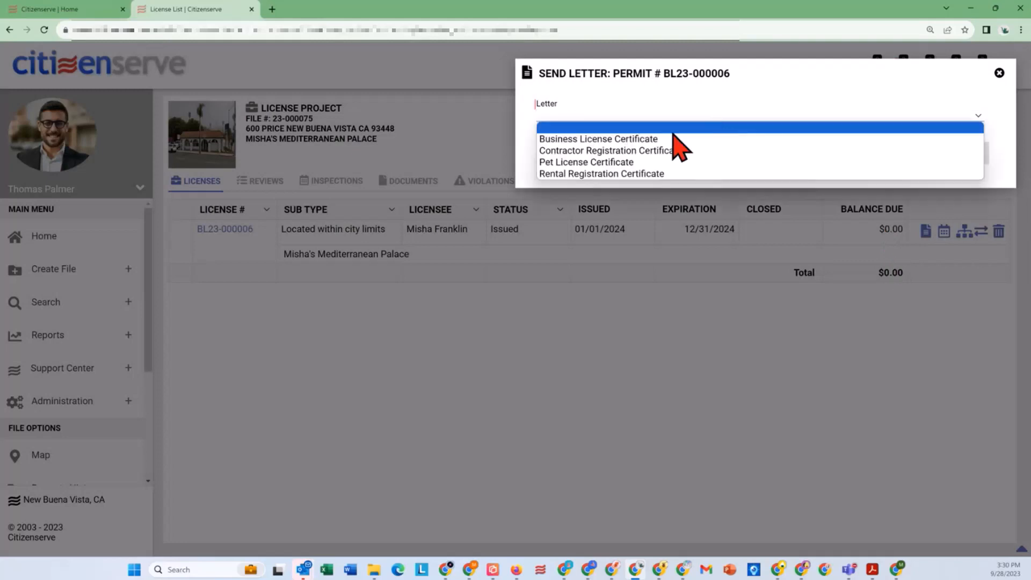
{"action": "left_click", "coordinate": [652, 415]}
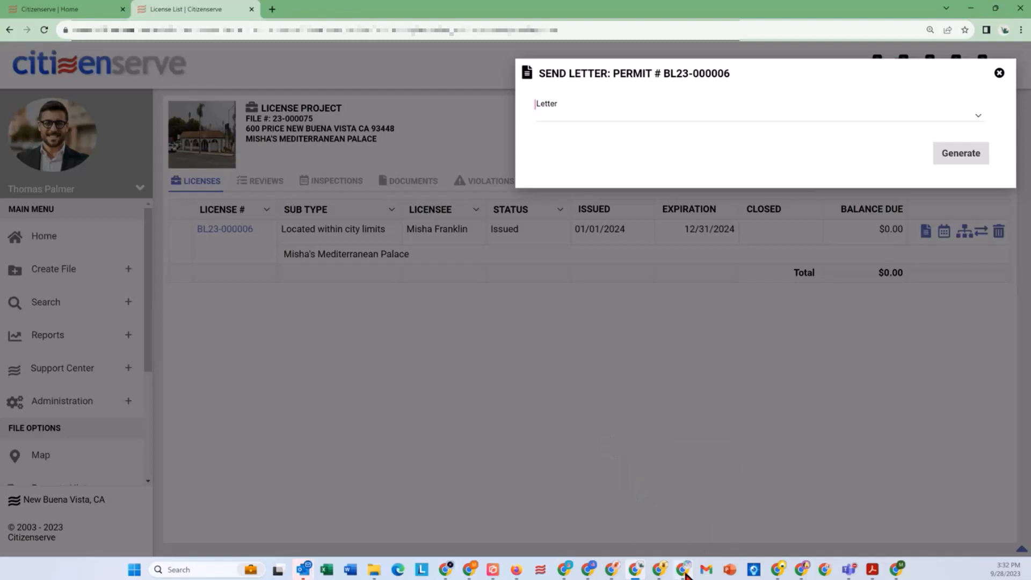
Step: Switch to the citizen portal in Firefox and start a new code enforcement complaint from its home page
{"action": "mouse_move", "coordinate": [685, 573]}
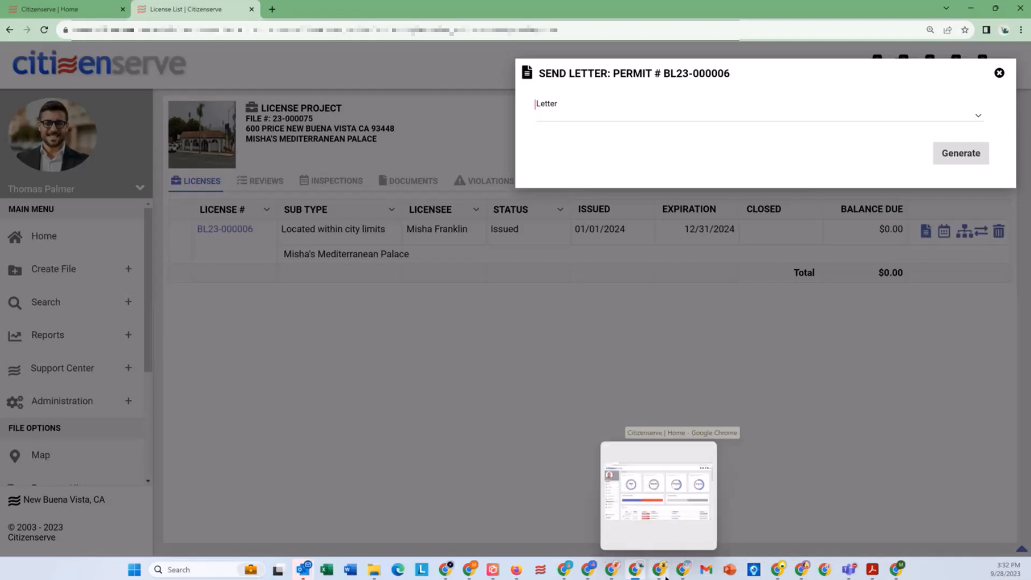
{"action": "left_click", "coordinate": [661, 571]}
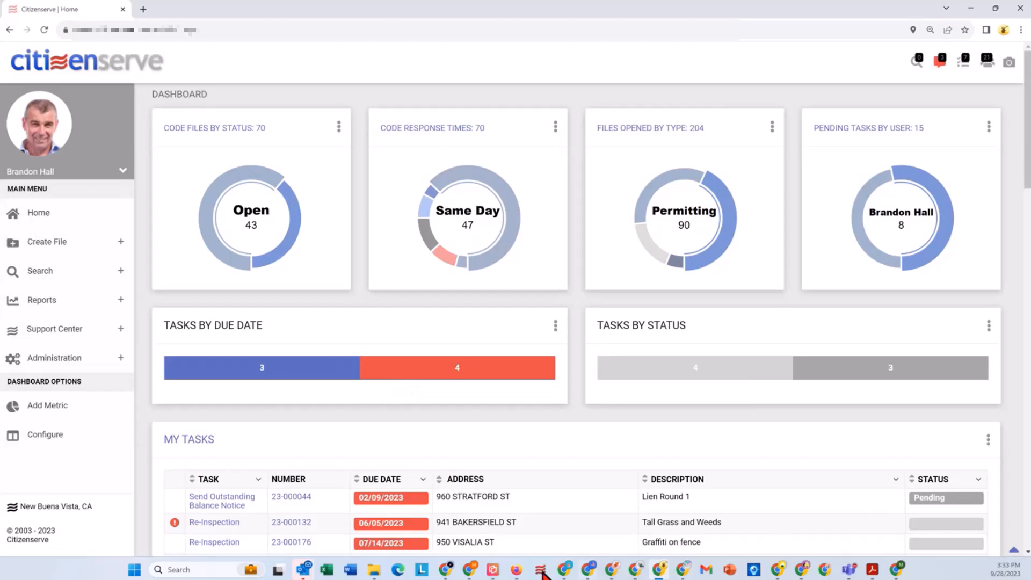
{"action": "left_click", "coordinate": [517, 571]}
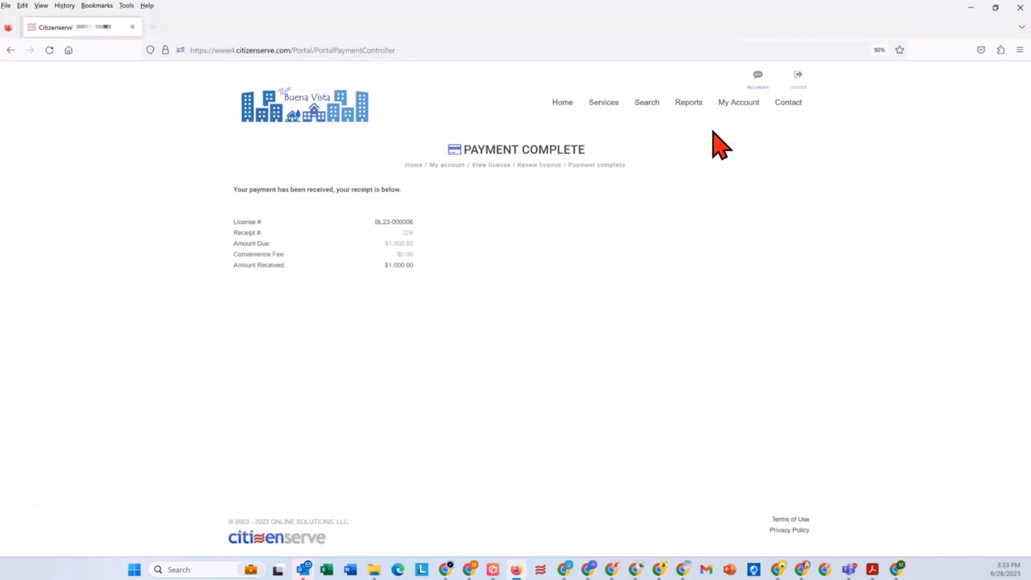
{"action": "mouse_move", "coordinate": [603, 103]}
{"action": "left_click", "coordinate": [562, 105]}
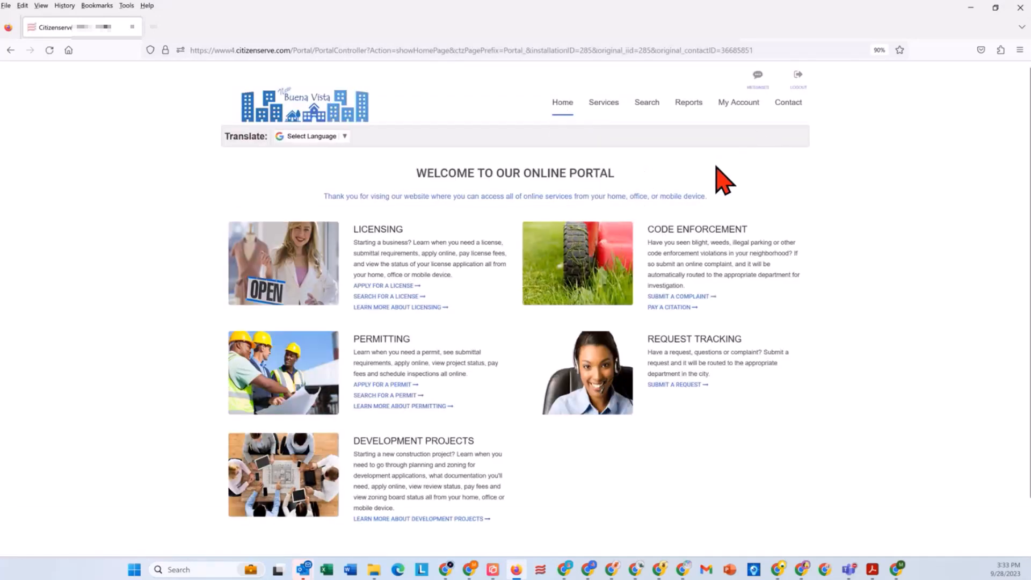
{"action": "left_click", "coordinate": [691, 297]}
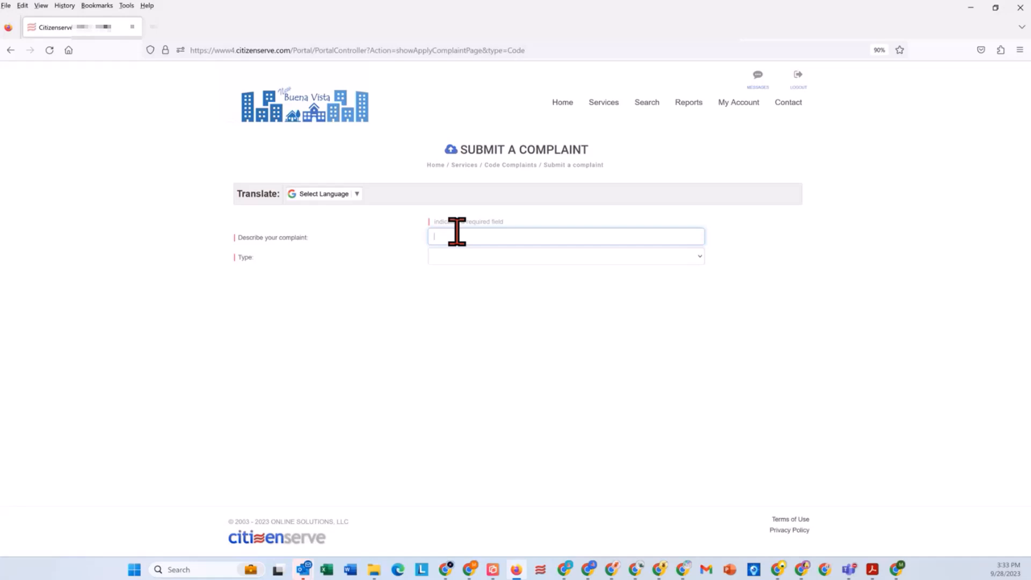
Step: Describe the complaint as "Graffiti on fence in neighborhood" and set its type to Code Enforcement
{"action": "type", "text": "Graffiti on fence in neighborhood"}
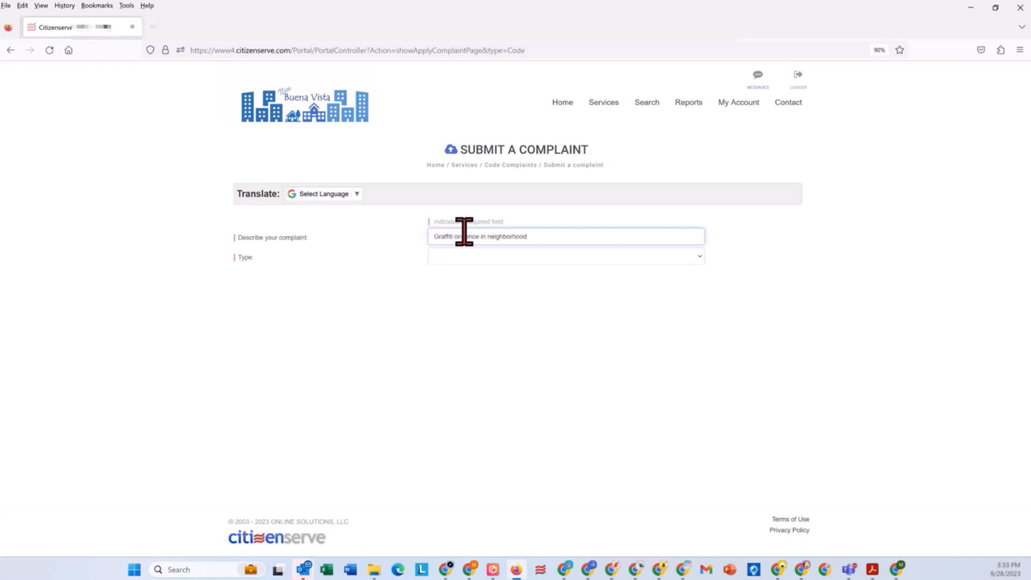
{"action": "left_click", "coordinate": [466, 257]}
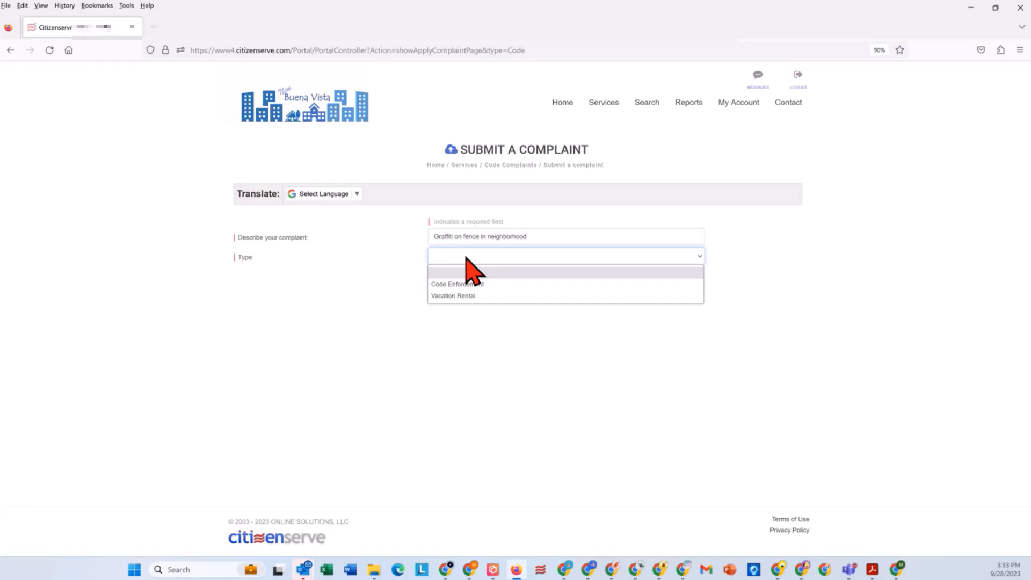
{"action": "left_click", "coordinate": [472, 283]}
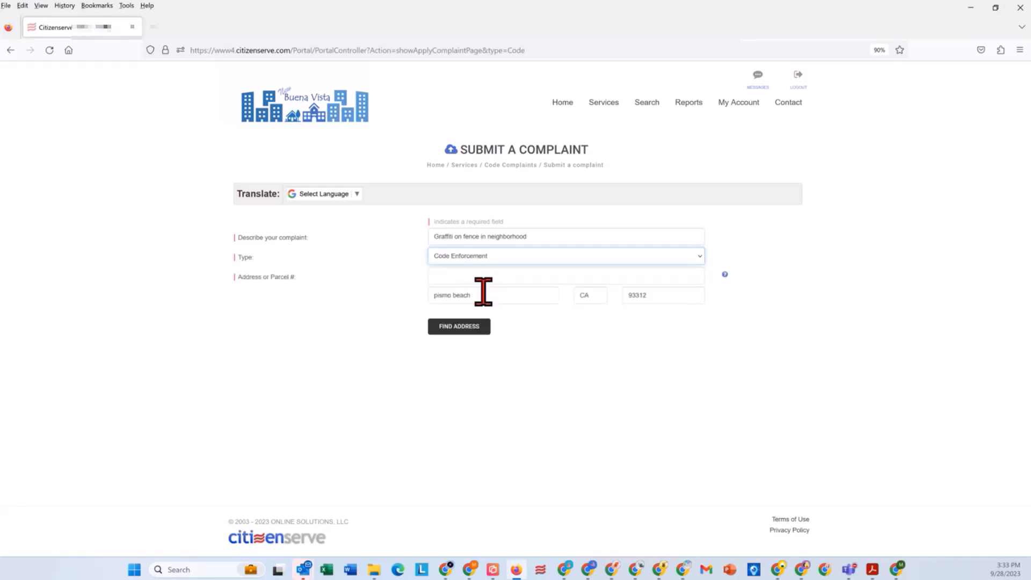
Step: Look up the complaint's property by a partial street address and select the matching property
{"action": "left_click", "coordinate": [497, 276]}
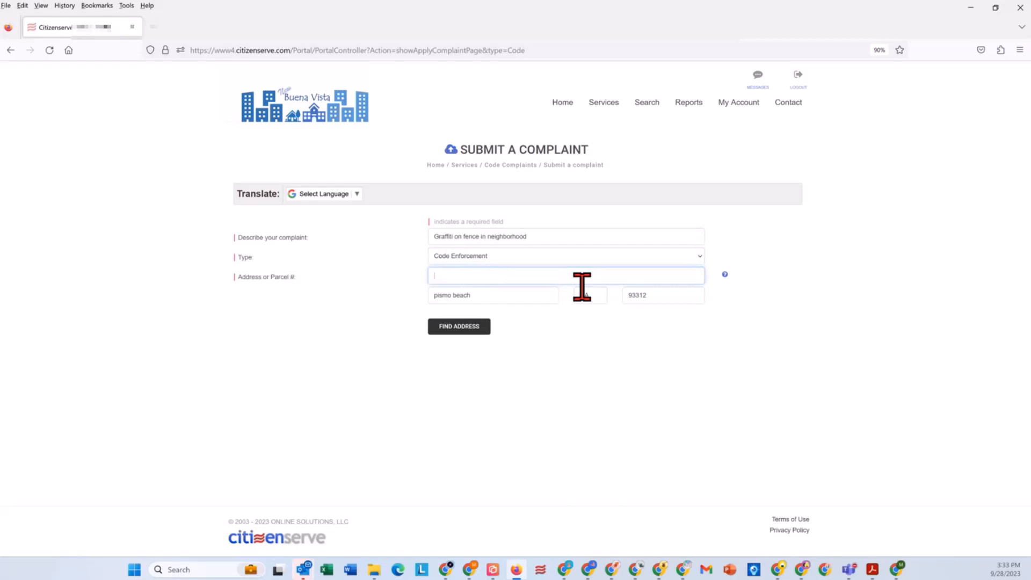
{"action": "left_click", "coordinate": [455, 332]}
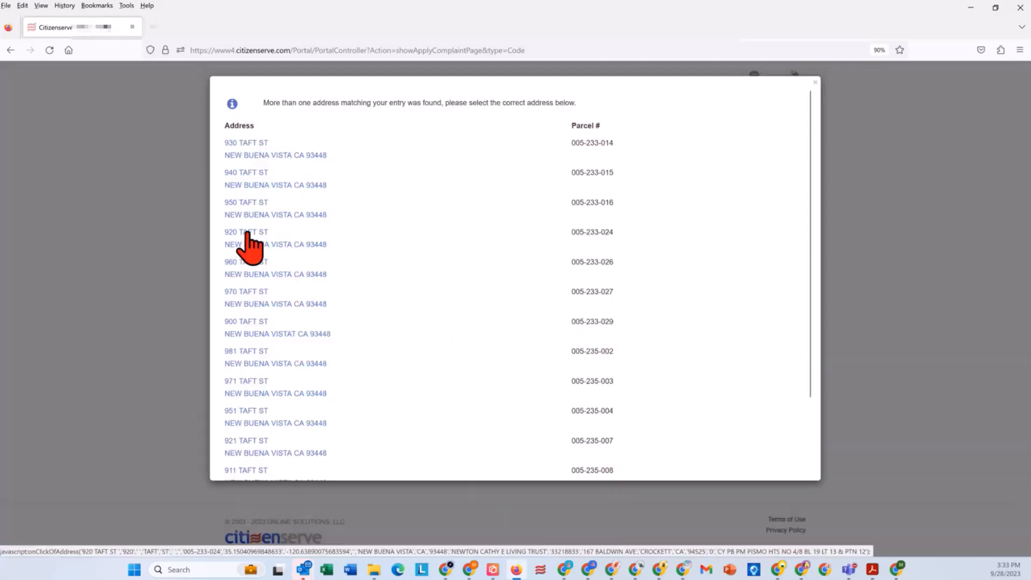
{"action": "left_click", "coordinate": [248, 244]}
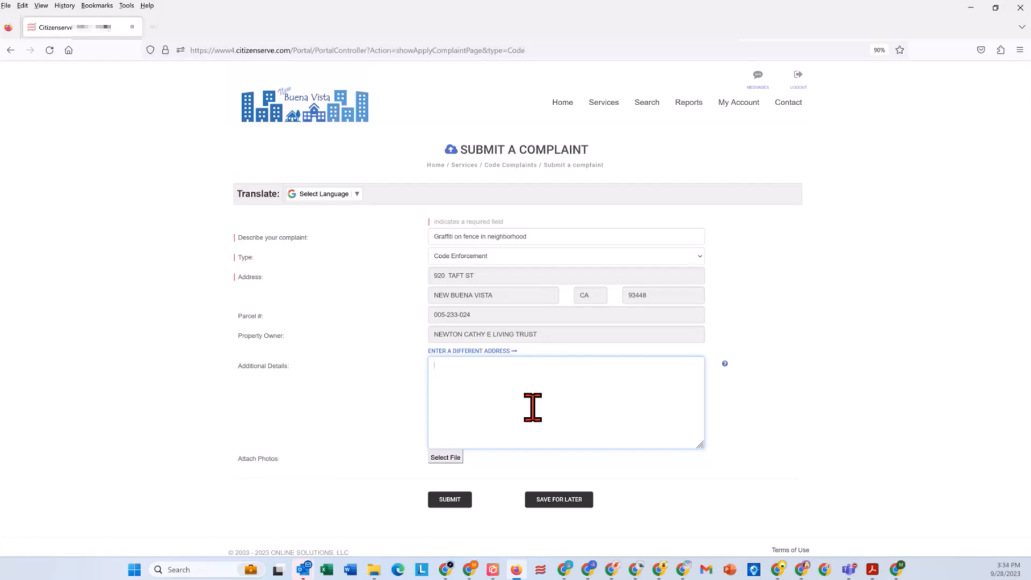
Step: Enter "It's a real mess and showed up overnight." as the complaint's additional details
{"action": "type", "text": "It's a real mess and hwo"}
{"action": "key", "text": "BackSpace"}
{"action": "key", "text": "BackSpace"}
{"action": "type", "text": "showed up overnight."}
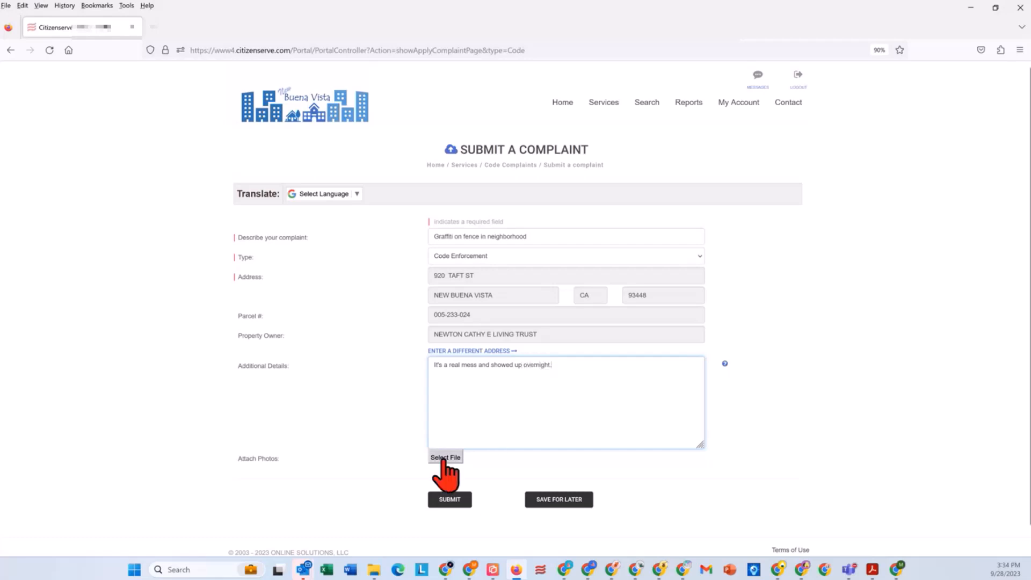
Step: Attach the photo Graffiti on Fence.jpg from the Code Enforcement folder and submit the complaint
{"action": "left_click", "coordinate": [445, 457]}
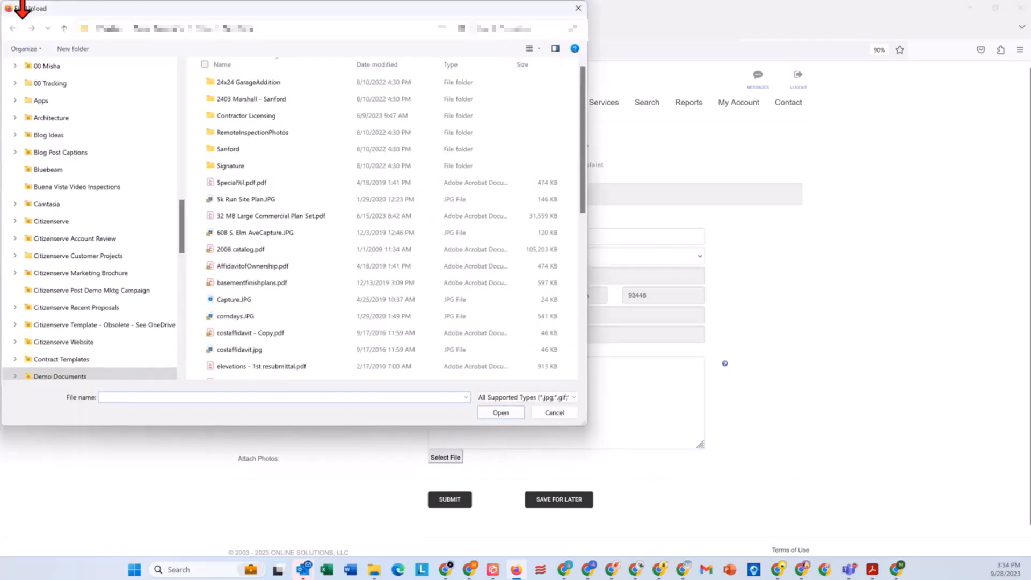
{"action": "left_click", "coordinate": [64, 28]}
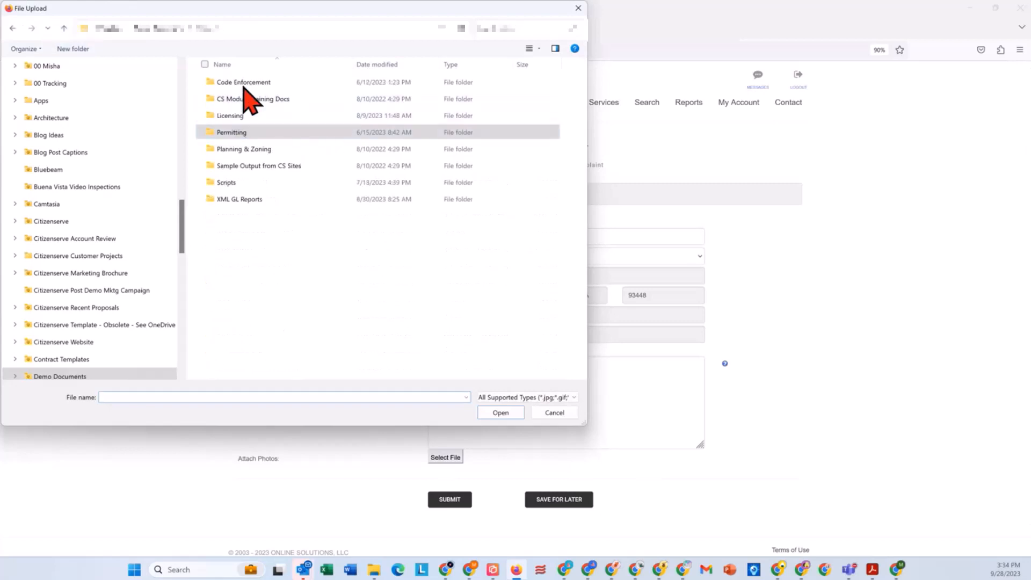
{"action": "left_click", "coordinate": [217, 82]}
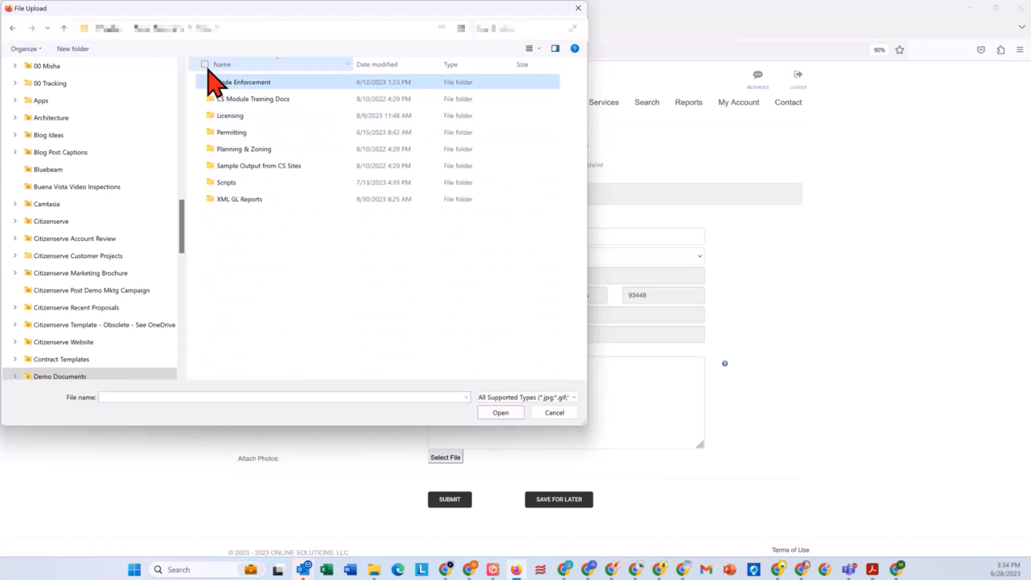
{"action": "double_click", "coordinate": [231, 84]}
{"action": "left_click", "coordinate": [351, 166]}
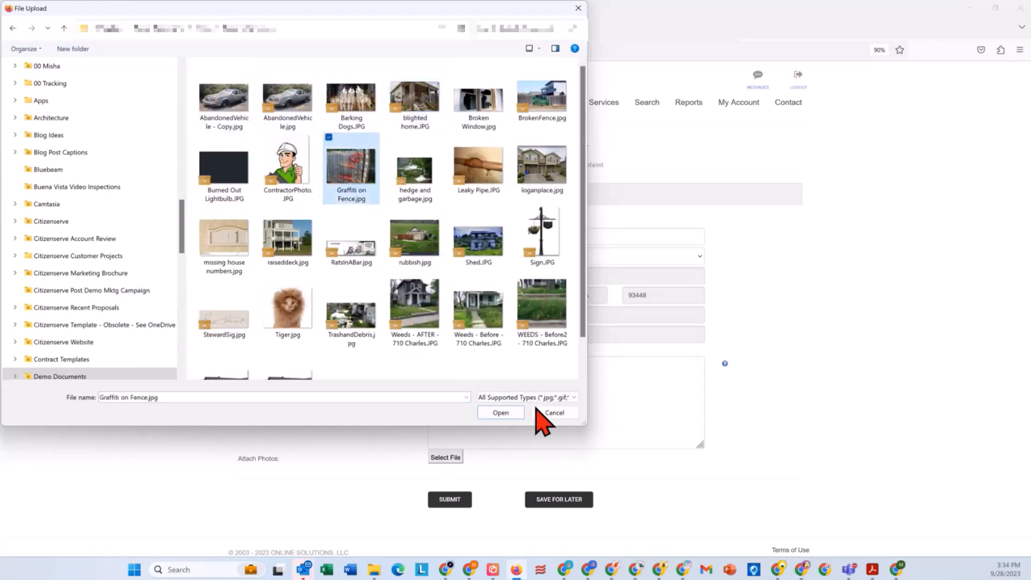
{"action": "left_click", "coordinate": [507, 413]}
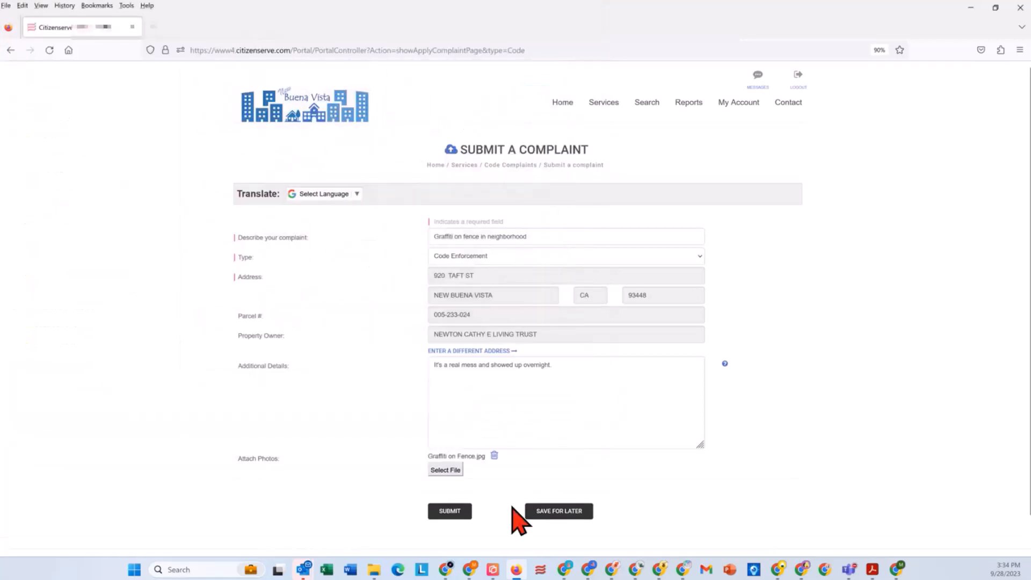
{"action": "left_click", "coordinate": [450, 511]}
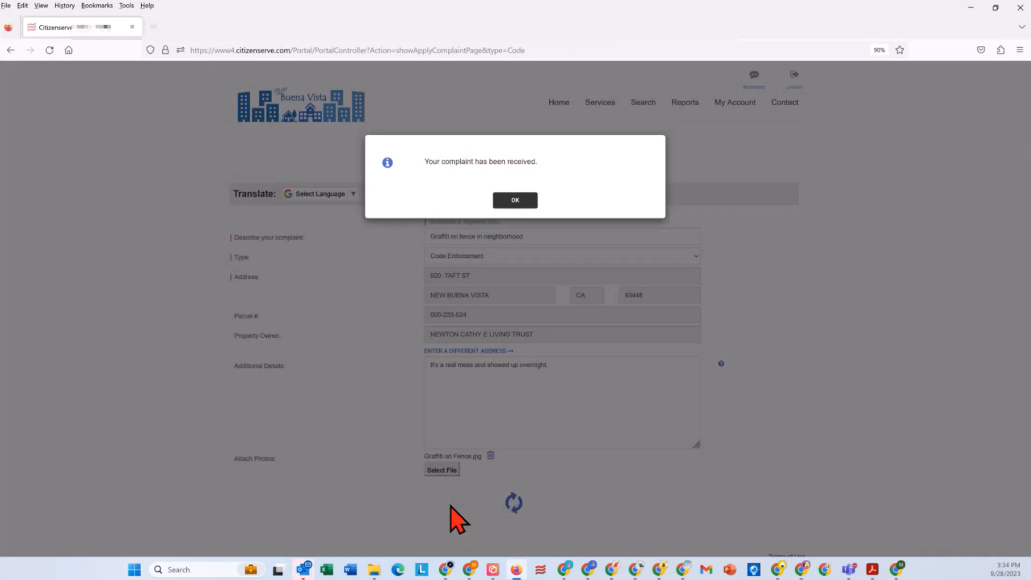
{"action": "left_click", "coordinate": [512, 200]}
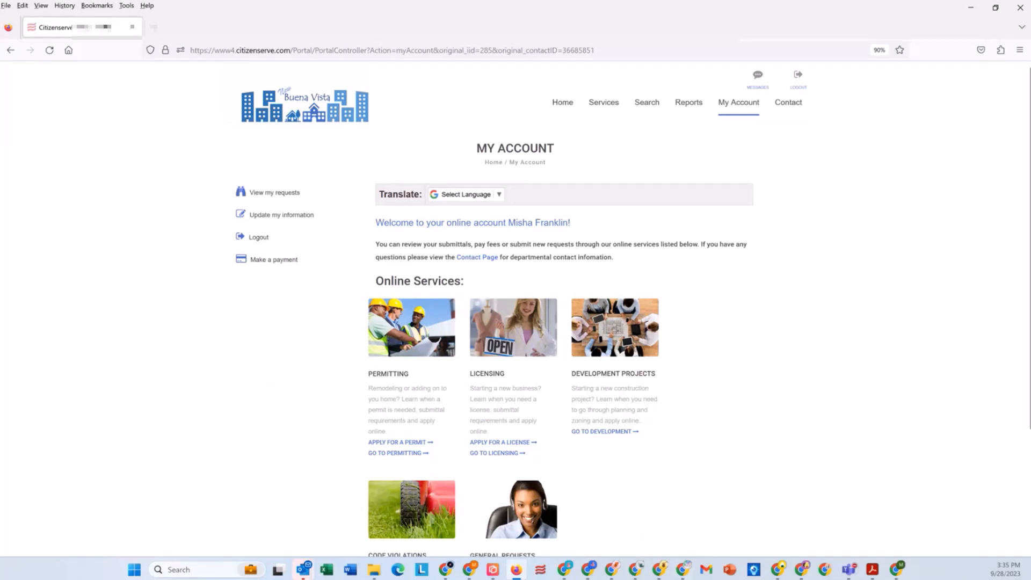
Step: Switch to the code enforcement officer's Citizenserve dashboard in Chrome and reload it with the form resubmission confirmed
{"action": "left_click", "coordinate": [661, 571]}
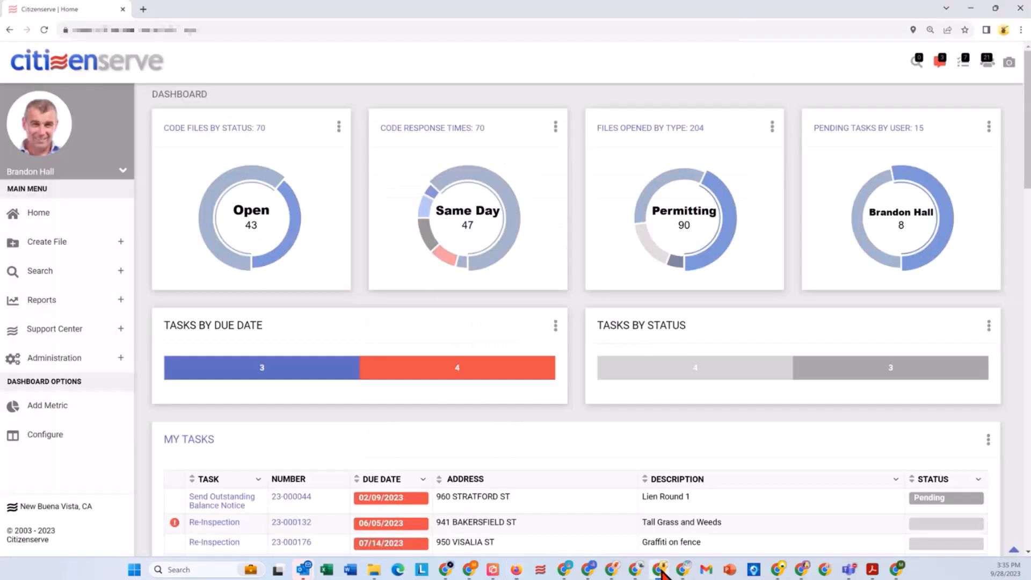
{"action": "left_click", "coordinate": [44, 30]}
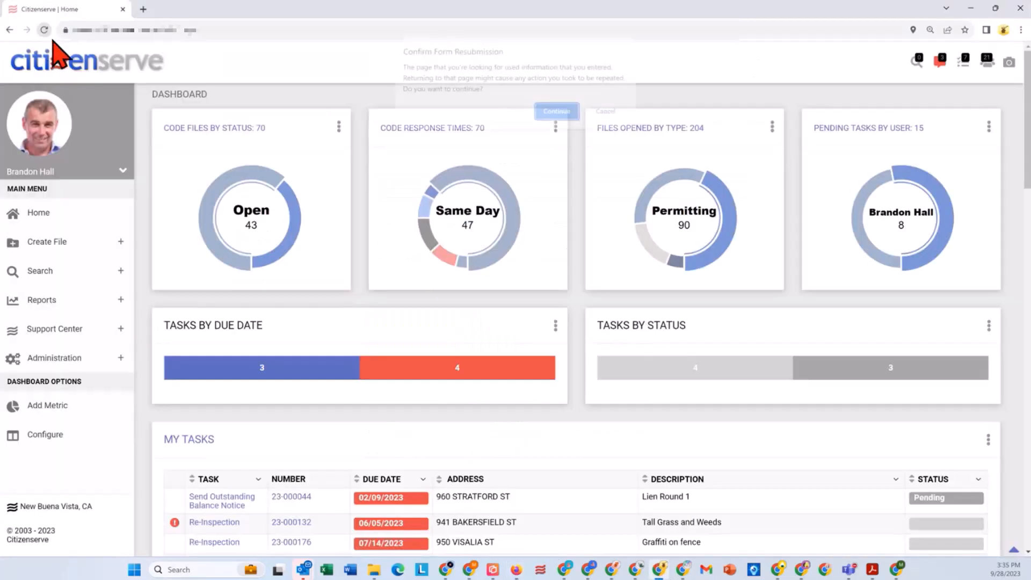
{"action": "left_click", "coordinate": [557, 114]}
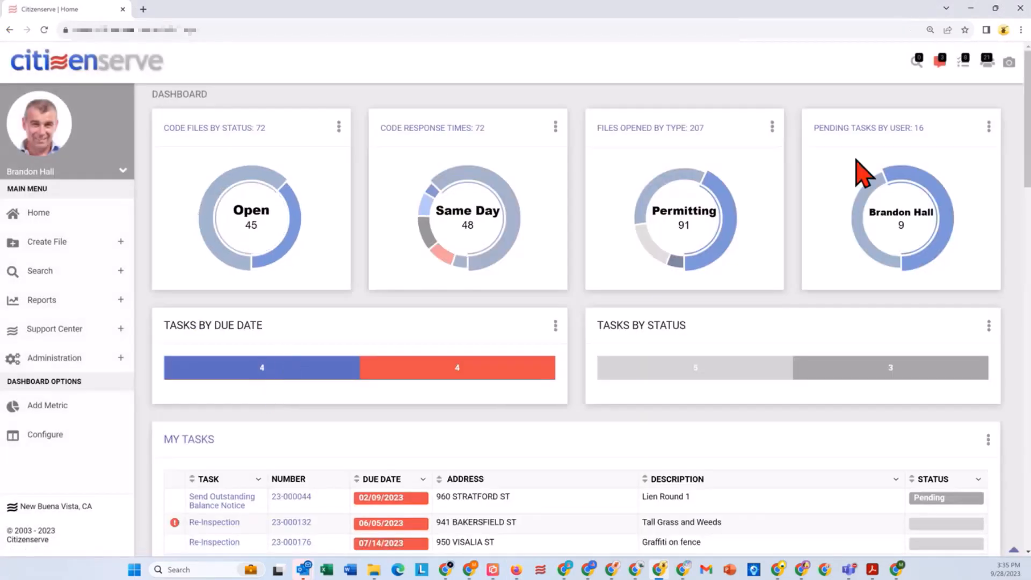
Step: Move Chart metrics below My tasks in the dashboard's display order, save it, and highlight the new complaint's description among the tasks
{"action": "left_click", "coordinate": [43, 436]}
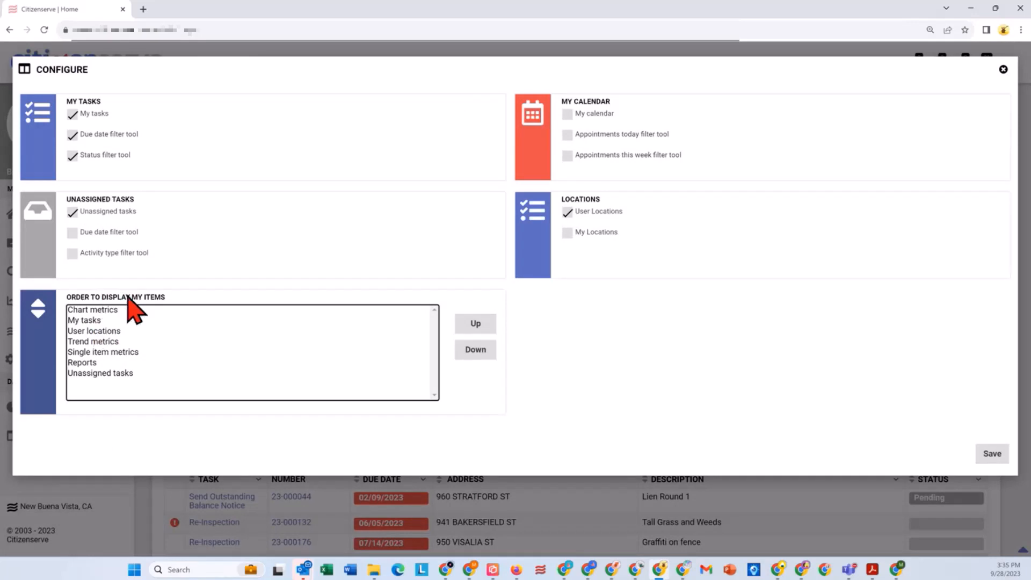
{"action": "left_click", "coordinate": [106, 310]}
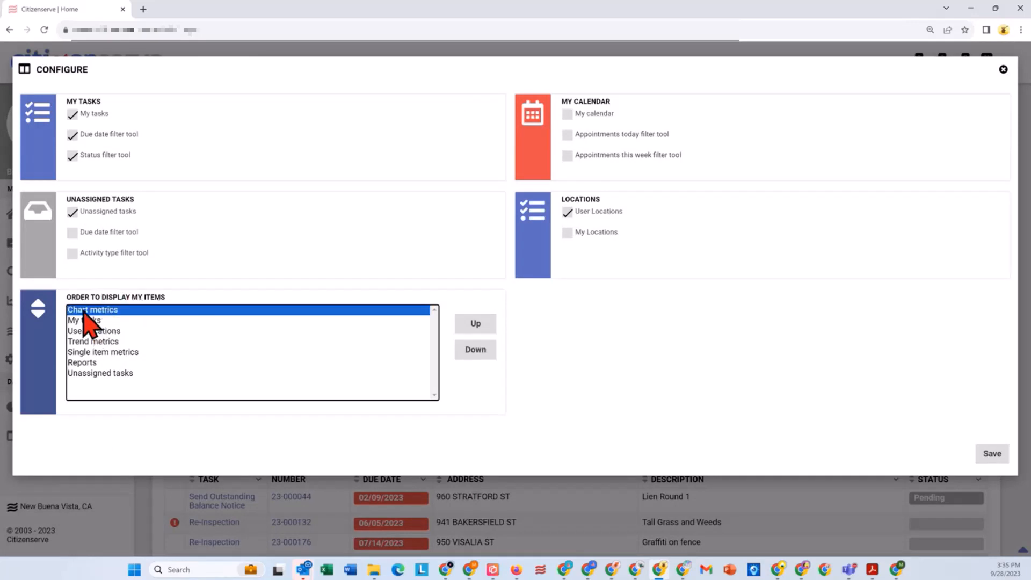
{"action": "left_click", "coordinate": [477, 351]}
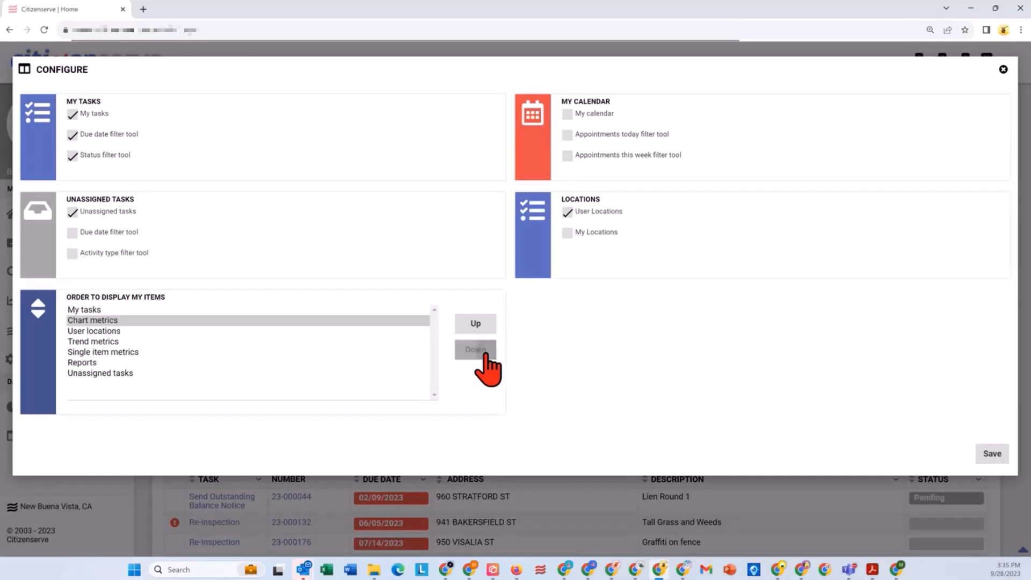
{"action": "left_click", "coordinate": [991, 454]}
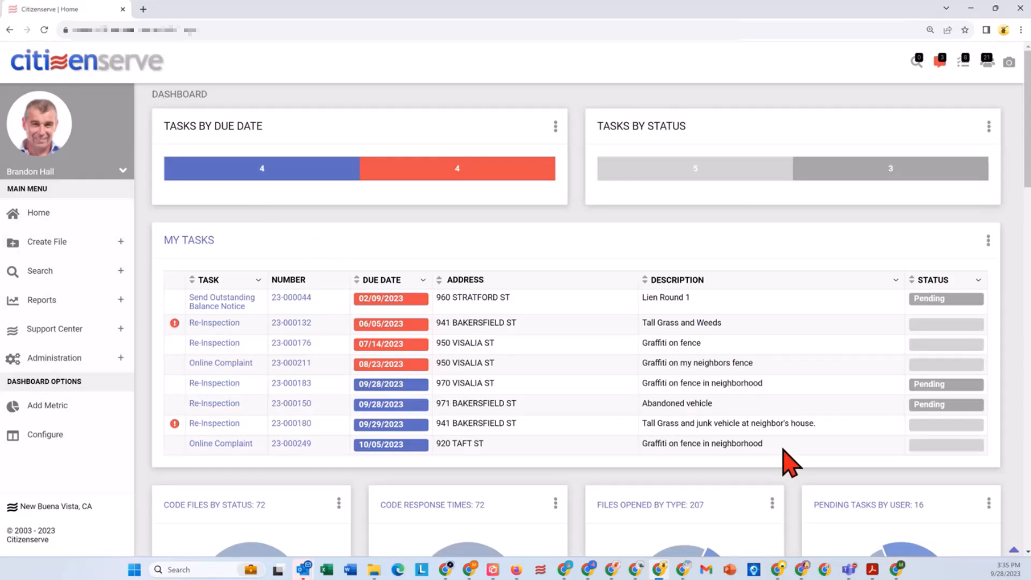
{"action": "left_click_drag", "start_coordinate": [783, 444], "coordinate": [644, 443]}
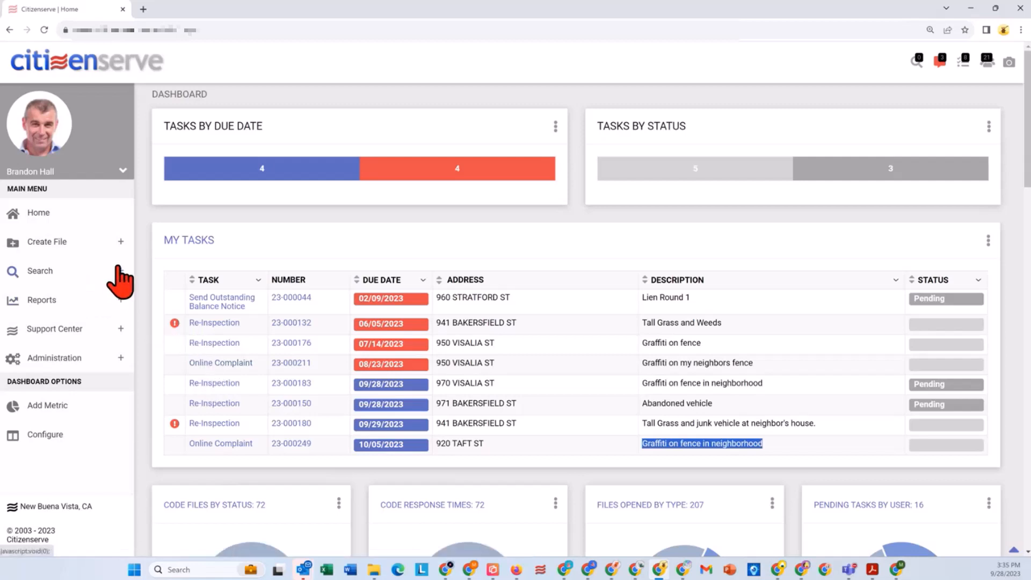
Step: Create a new code case with the complaint description "Neighbor has junk vehicle parked out front and yard is overgrown"
{"action": "left_click", "coordinate": [120, 241]}
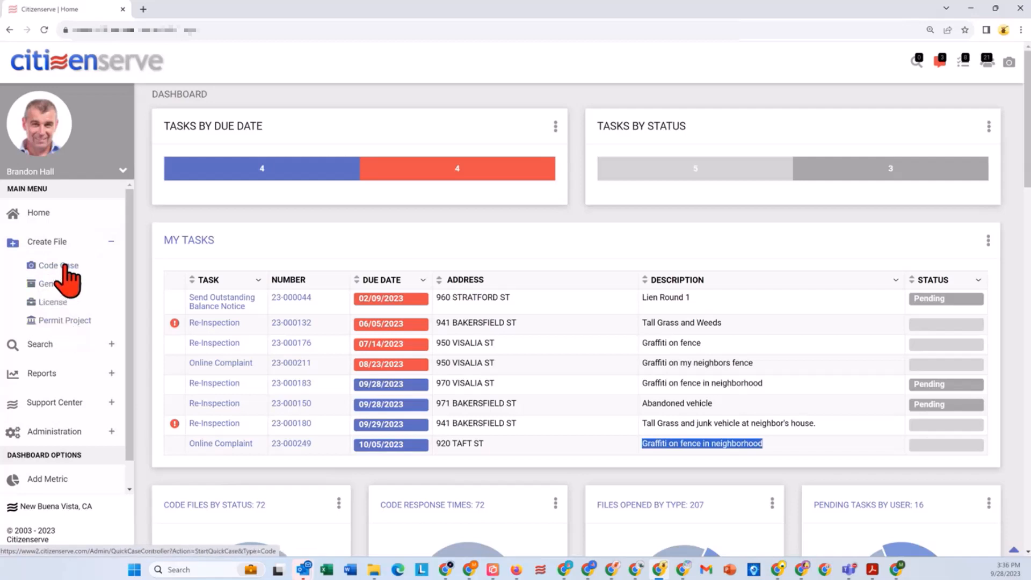
{"action": "left_click", "coordinate": [63, 266]}
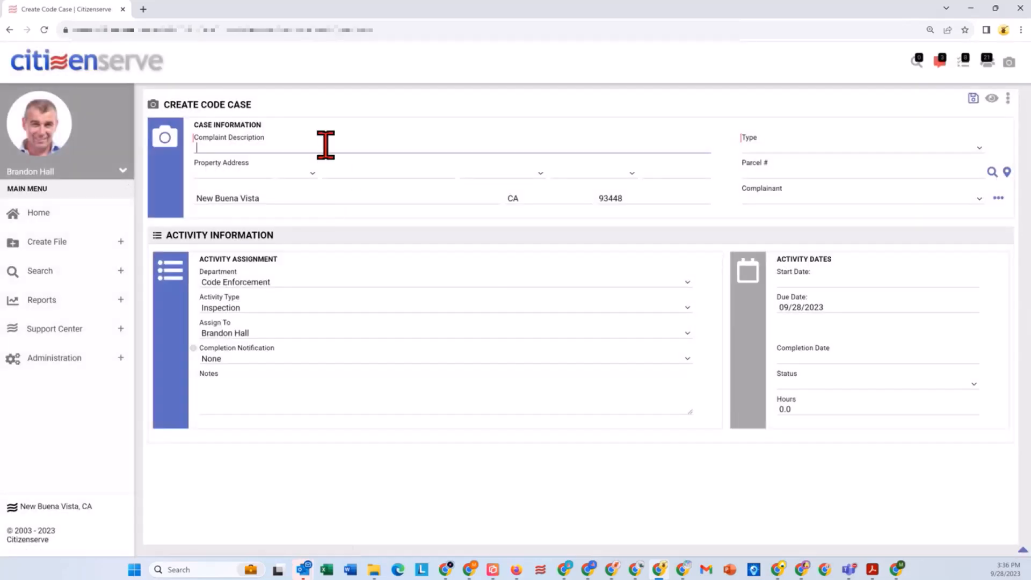
{"action": "left_click", "coordinate": [326, 145]}
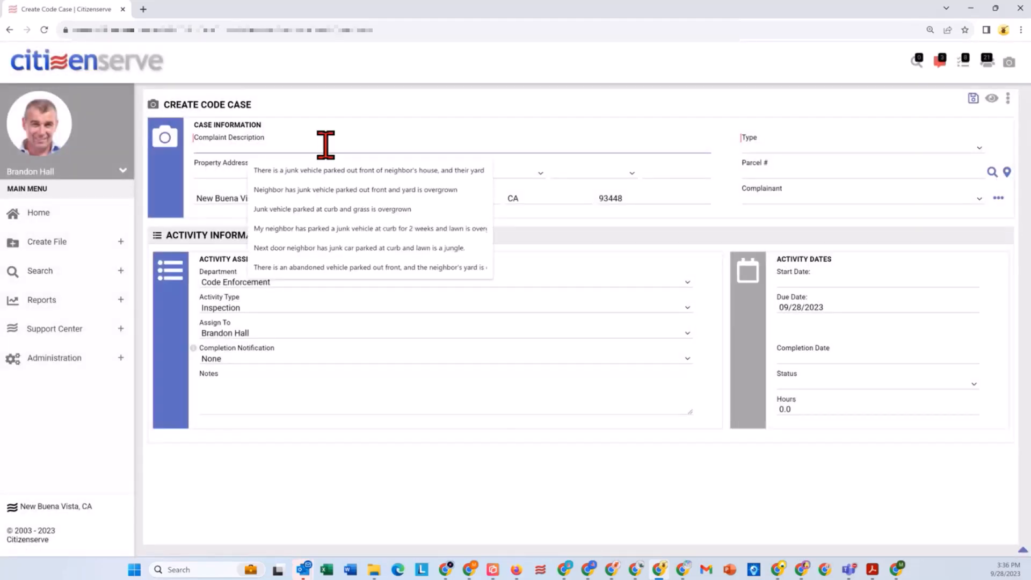
{"action": "type", "text": "Neighbo"}
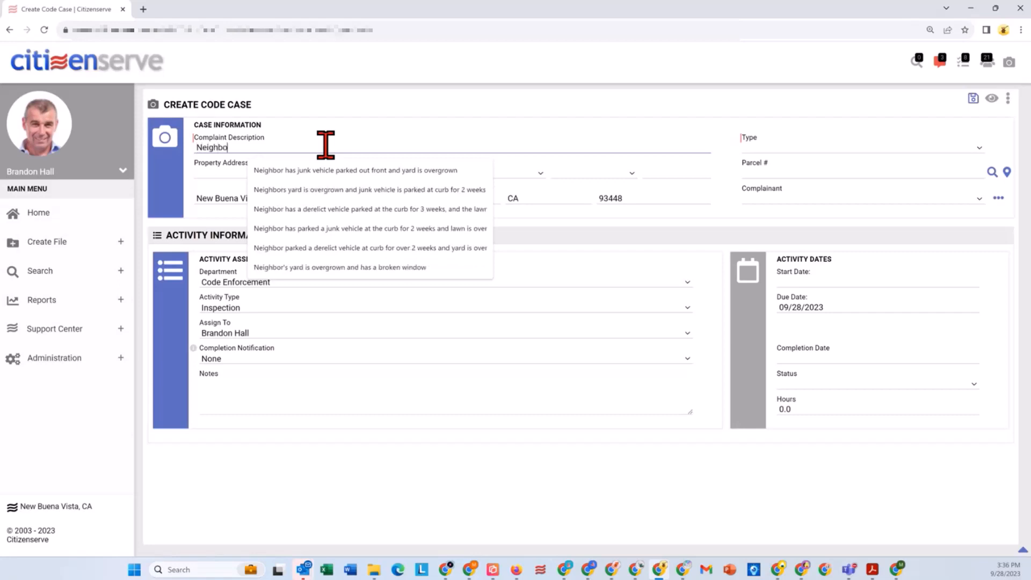
{"action": "type", "text": "r has"}
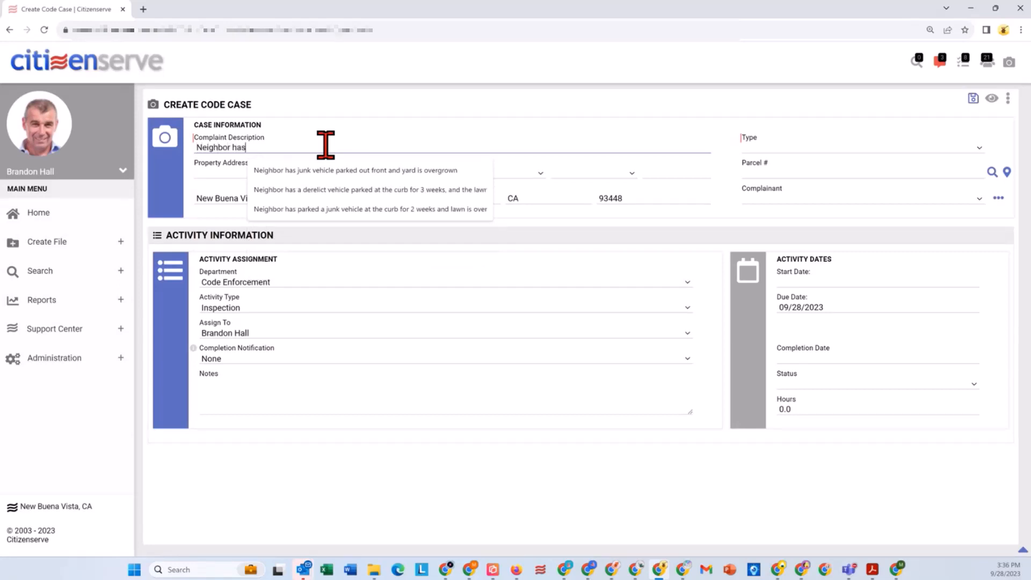
{"action": "left_click", "coordinate": [320, 169]}
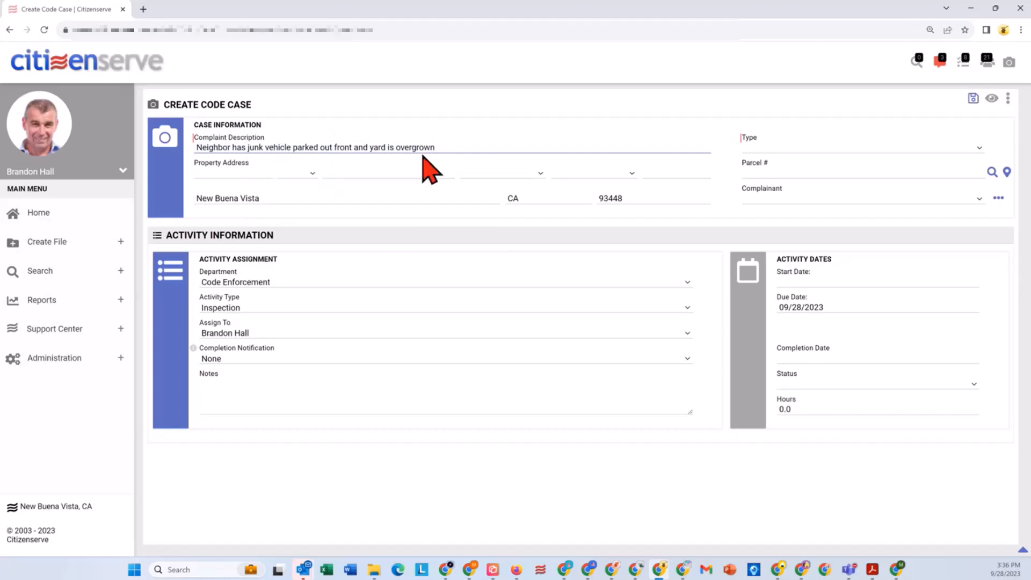
Step: Set the case type to Code Enforcement and fill in the property by looking up the caller's house number and street
{"action": "left_click", "coordinate": [758, 149]}
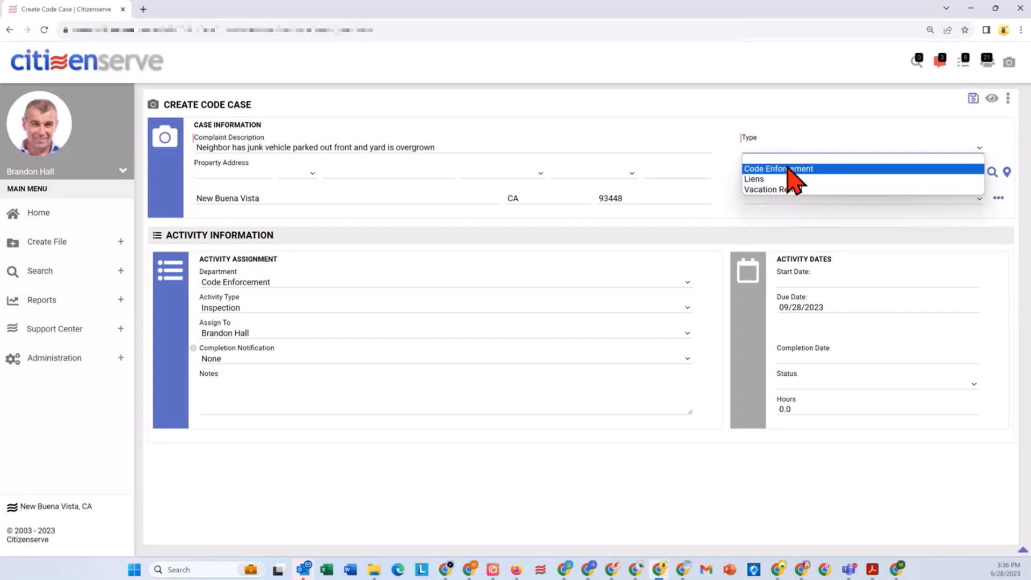
{"action": "left_click", "coordinate": [788, 168]}
{"action": "left_click", "coordinate": [261, 173]}
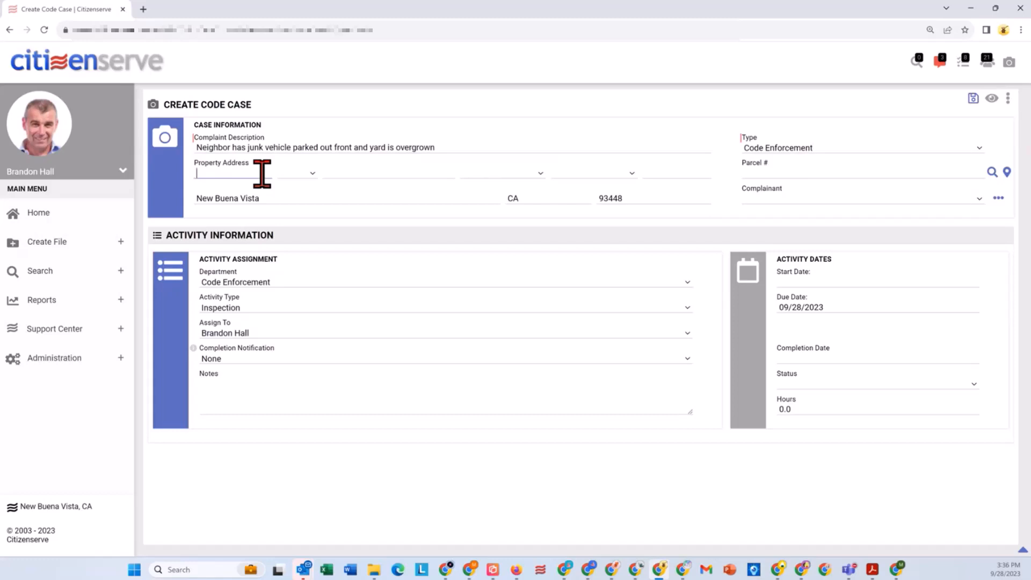
{"action": "key", "text": "Tab"}
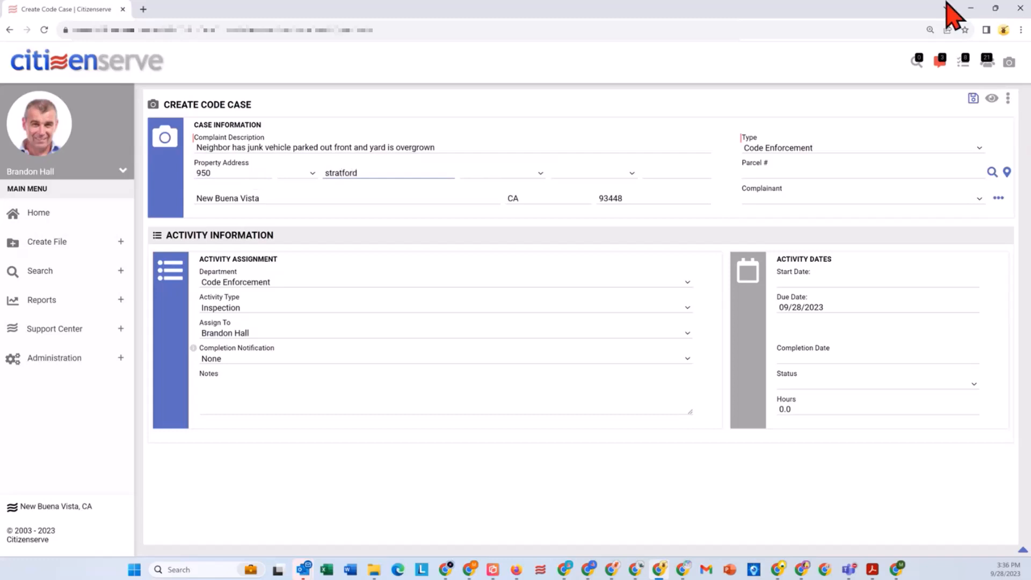
{"action": "left_click", "coordinate": [992, 172]}
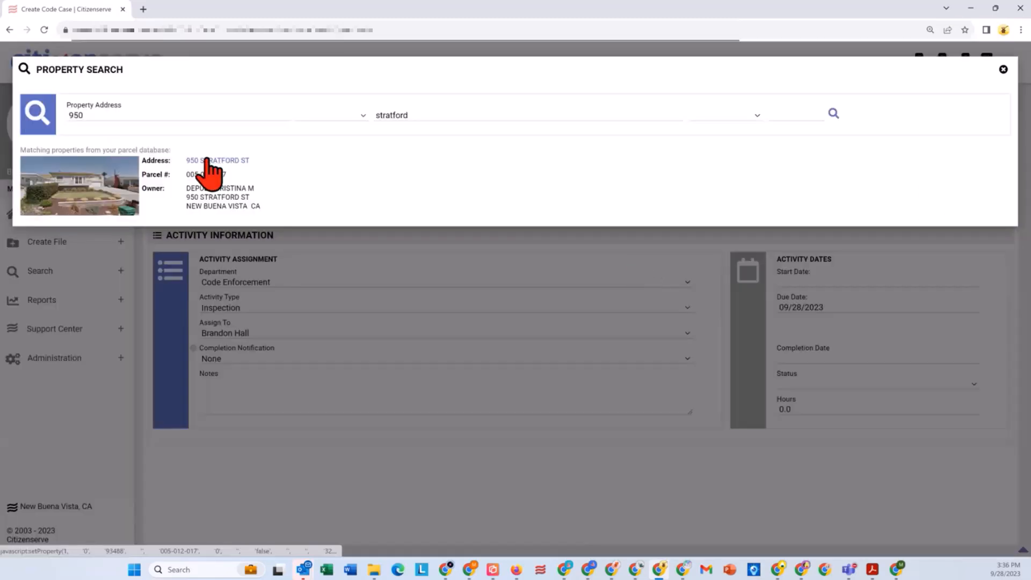
{"action": "left_click", "coordinate": [209, 161]}
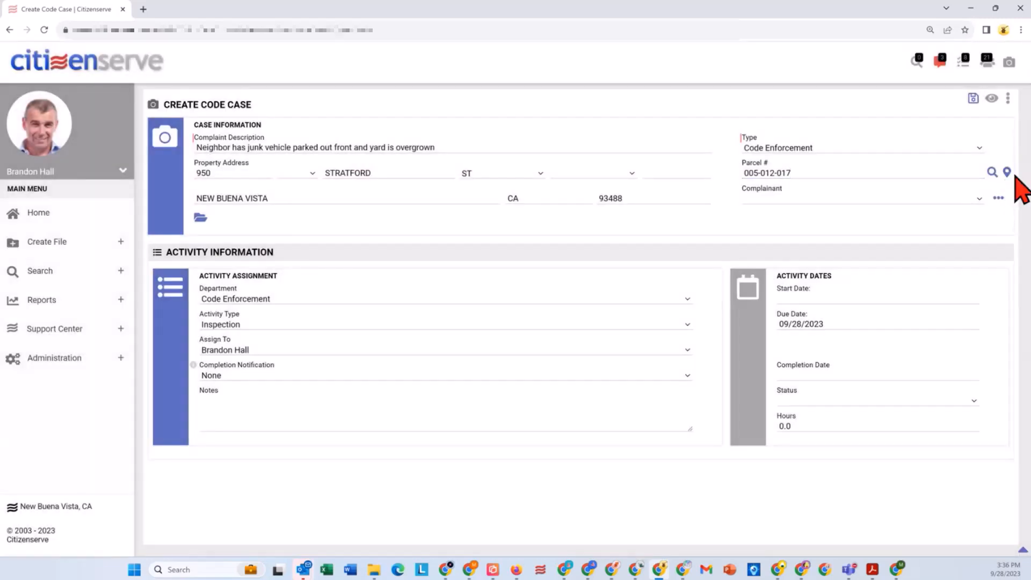
Step: Move the property's map marker to the neighboring house up Stratford St and save that location to the case
{"action": "left_click", "coordinate": [1006, 172]}
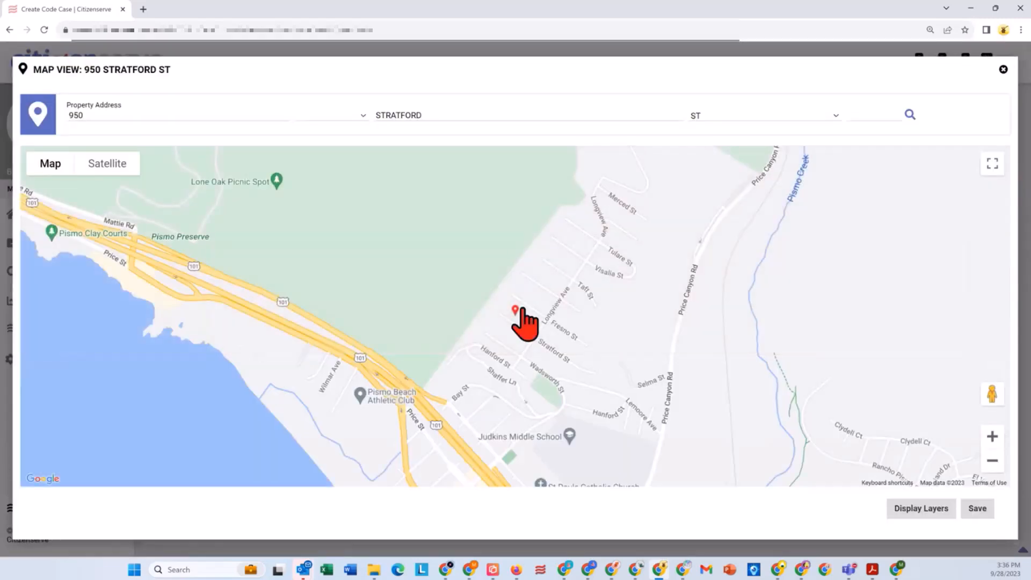
{"action": "left_click", "coordinate": [999, 440]}
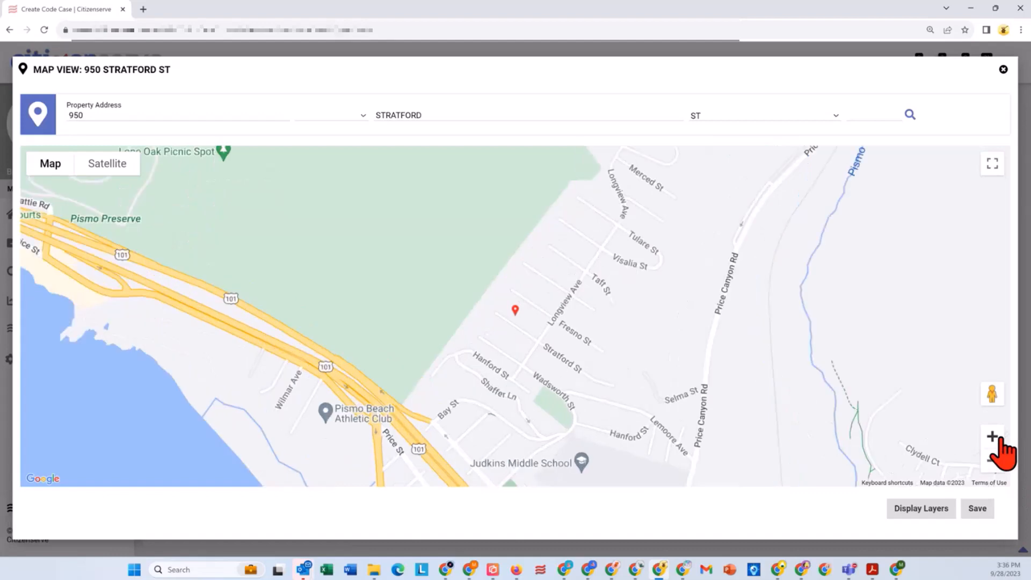
{"action": "left_click", "coordinate": [999, 440]}
{"action": "left_click", "coordinate": [998, 439]}
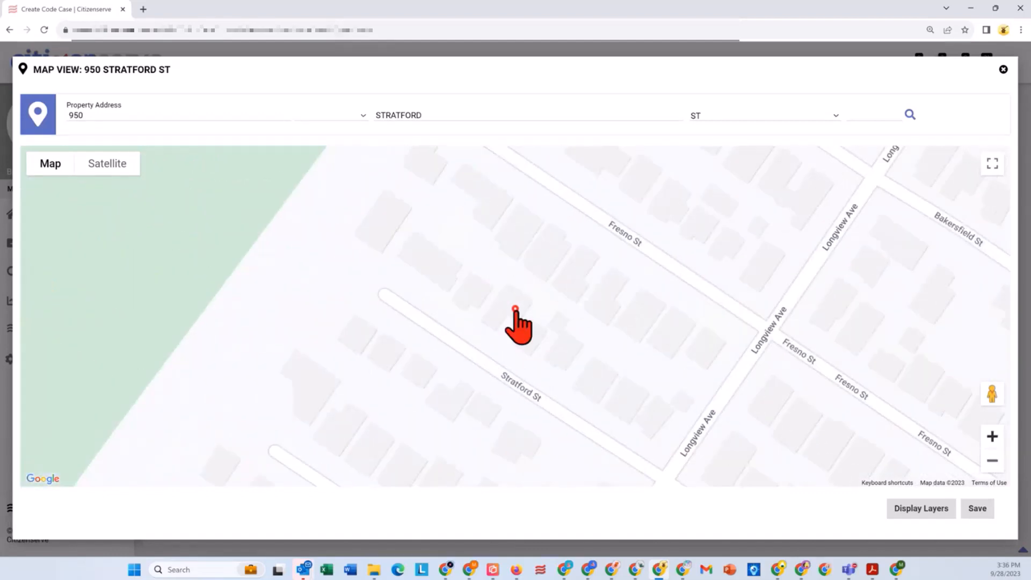
{"action": "left_click_drag", "start_coordinate": [515, 312], "coordinate": [465, 293]}
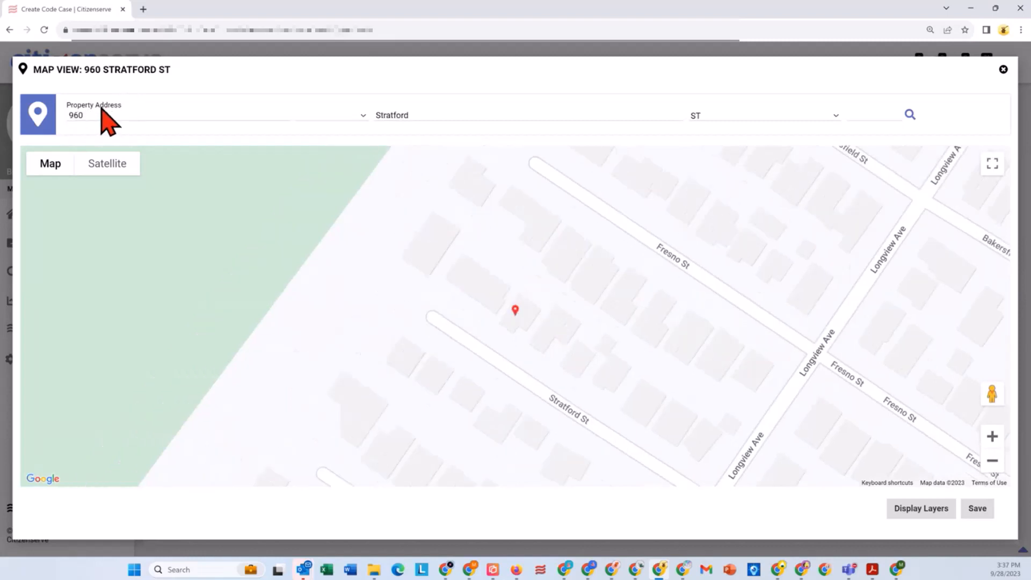
{"action": "left_click", "coordinate": [977, 508]}
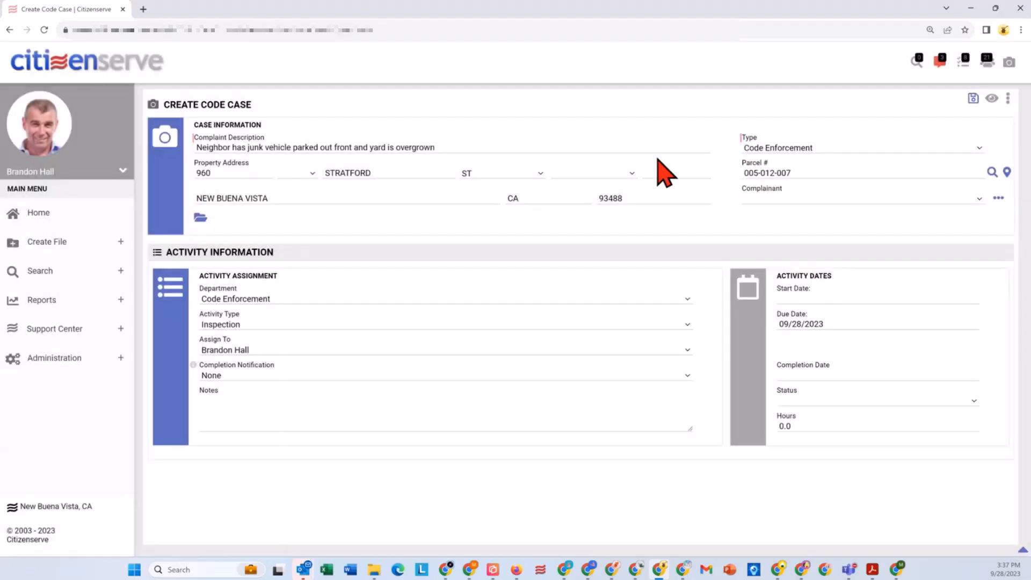
Step: Show the case's full file information and set How Received to Phone and Category to Weeds
{"action": "left_click", "coordinate": [991, 98]}
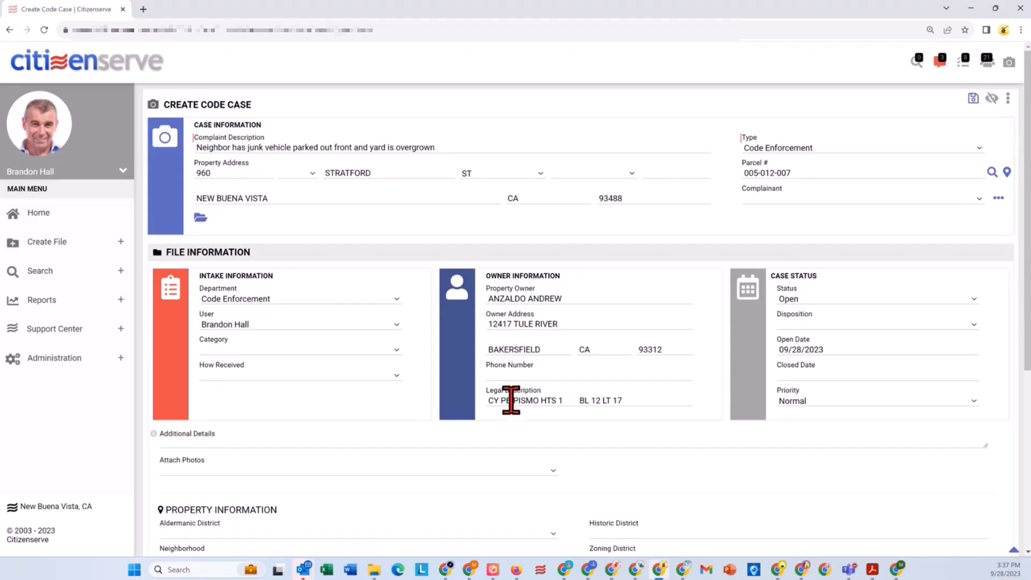
{"action": "left_click", "coordinate": [225, 375]}
{"action": "left_click", "coordinate": [232, 427]}
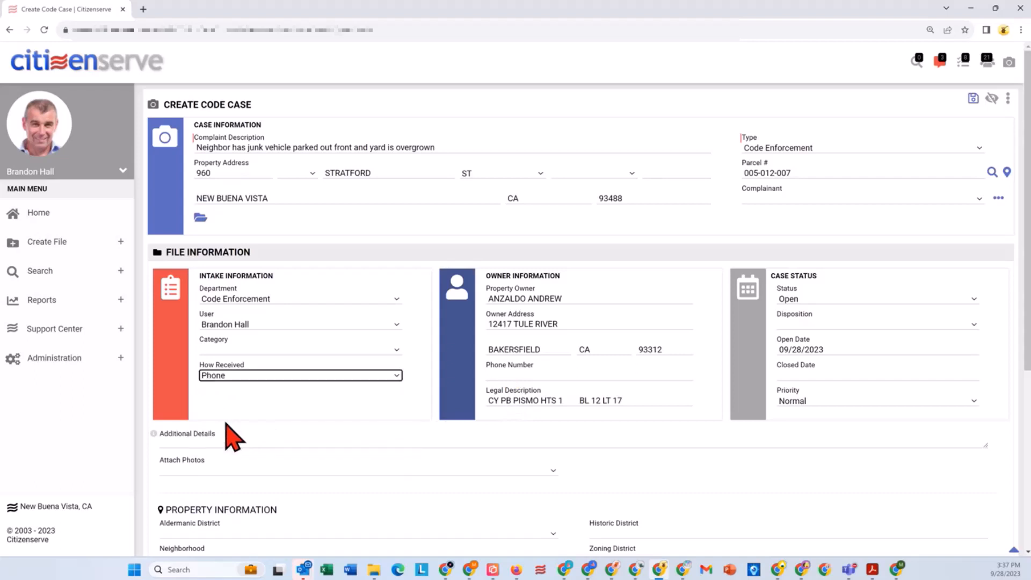
{"action": "left_click", "coordinate": [241, 350]}
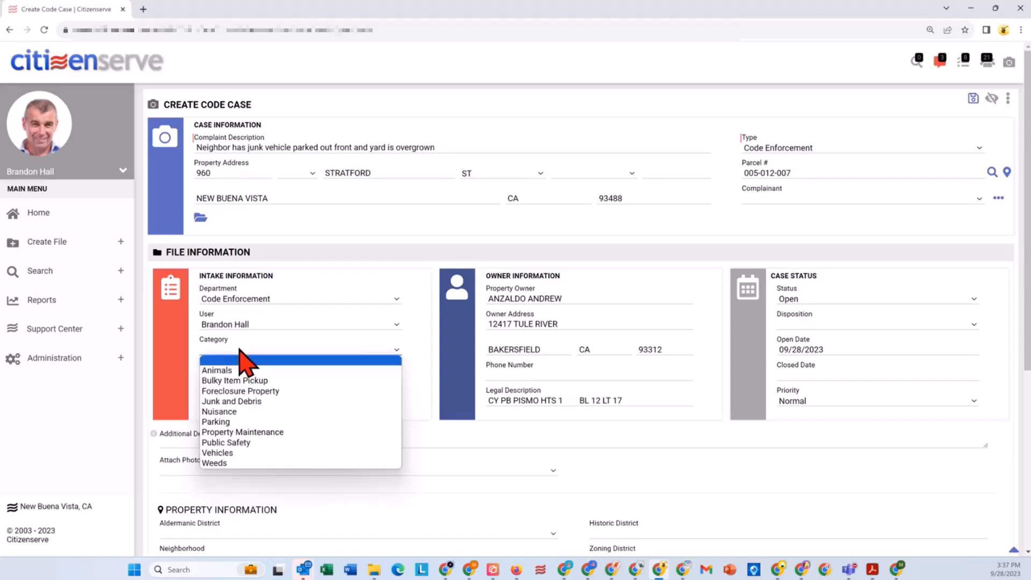
{"action": "left_click", "coordinate": [215, 463]}
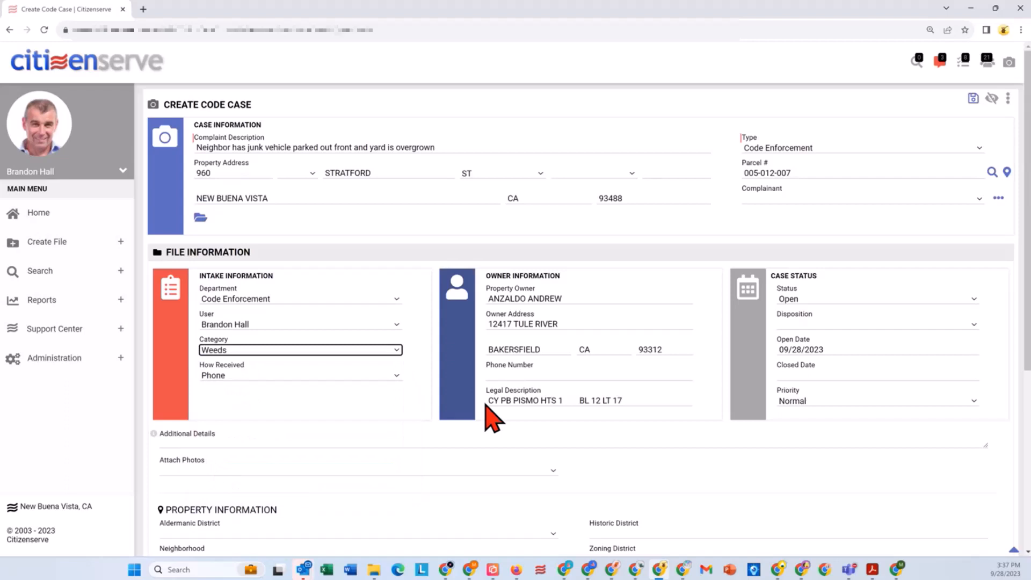
Step: Add the complainant to the case by searching existing contacts by first name and choosing the matching citizen
{"action": "left_click", "coordinate": [792, 200]}
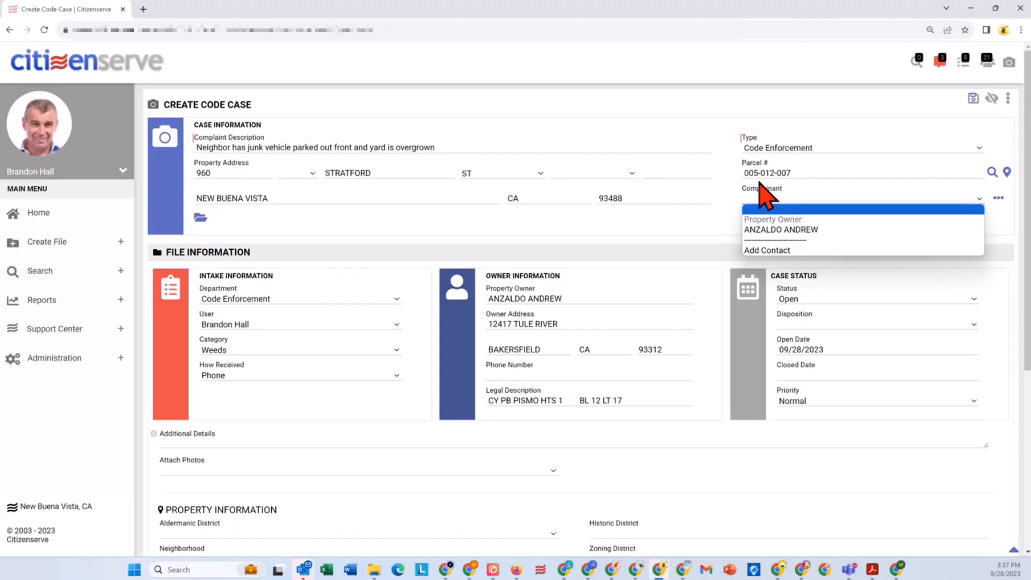
{"action": "left_click", "coordinate": [785, 250]}
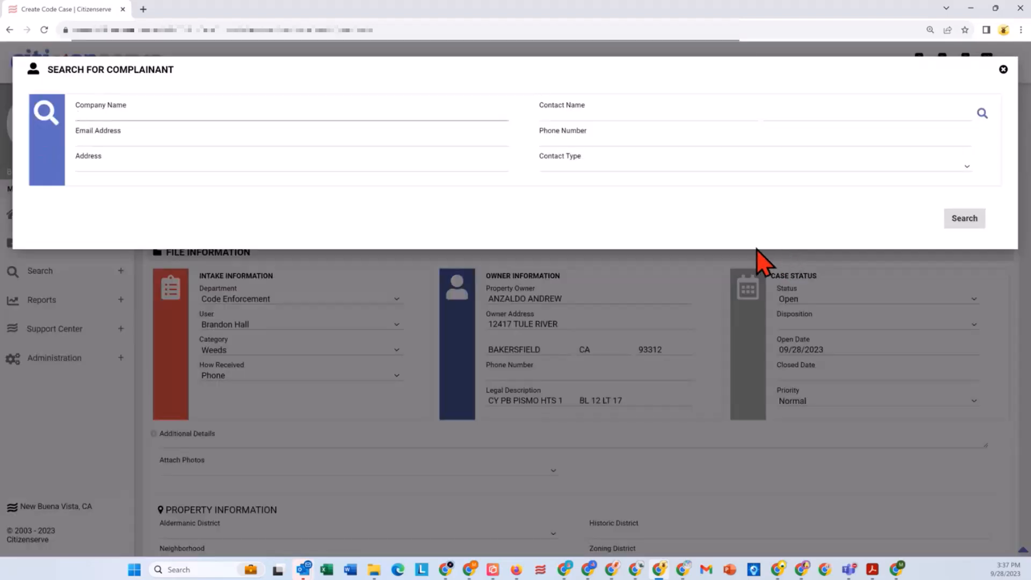
{"action": "left_click", "coordinate": [625, 116]}
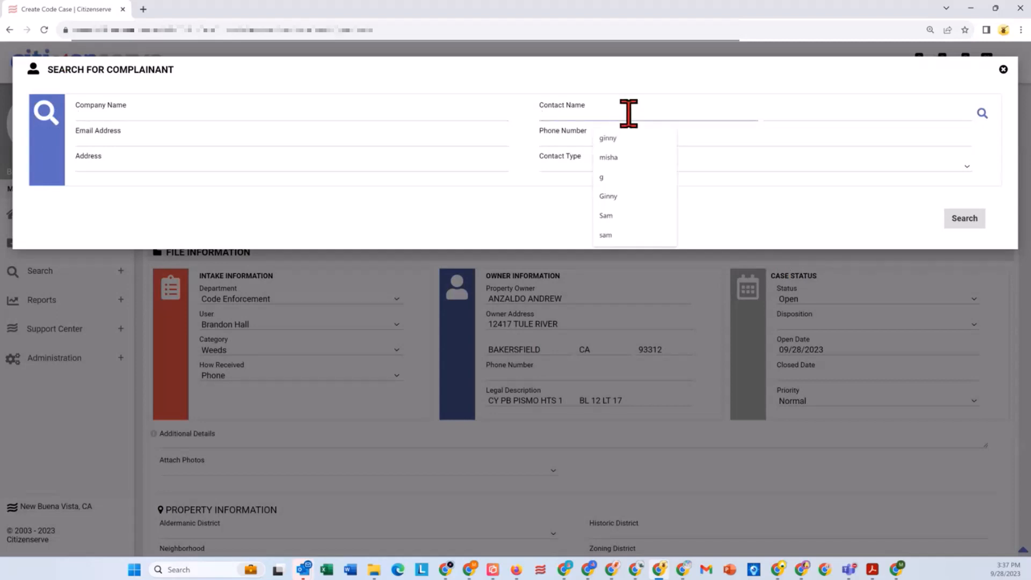
{"action": "type", "text": "ginny"}
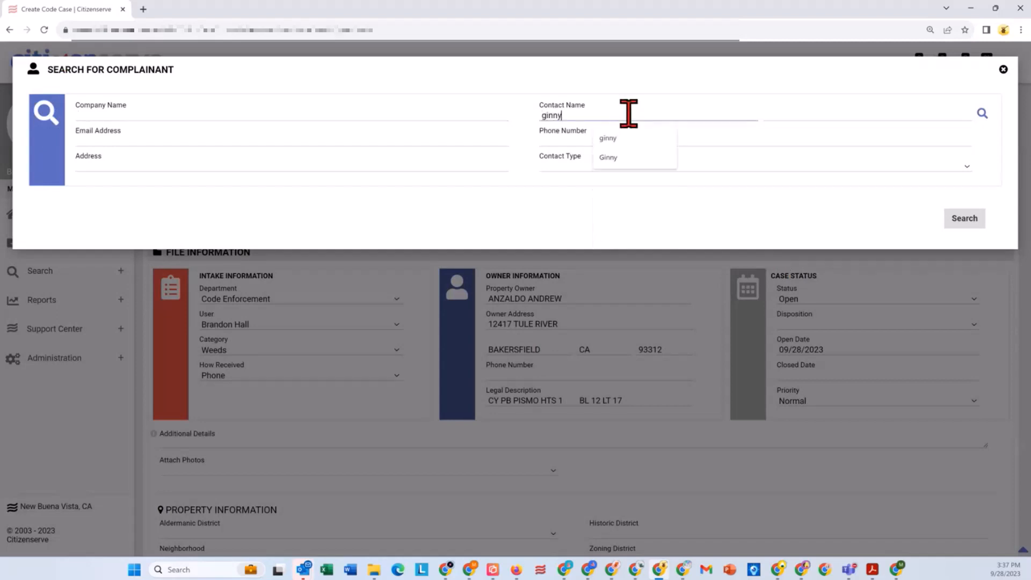
{"action": "left_click", "coordinate": [962, 220]}
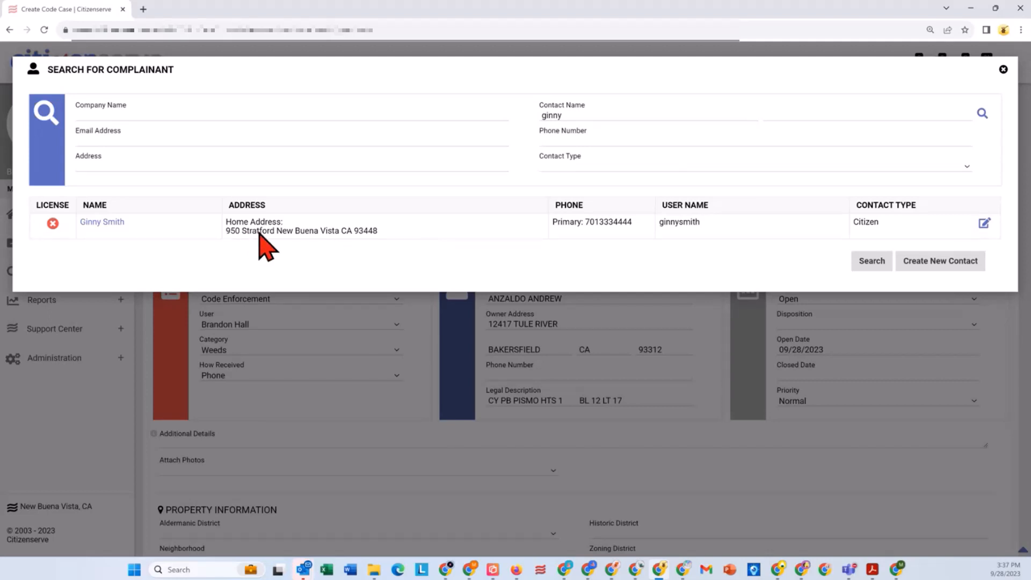
{"action": "left_click", "coordinate": [102, 224]}
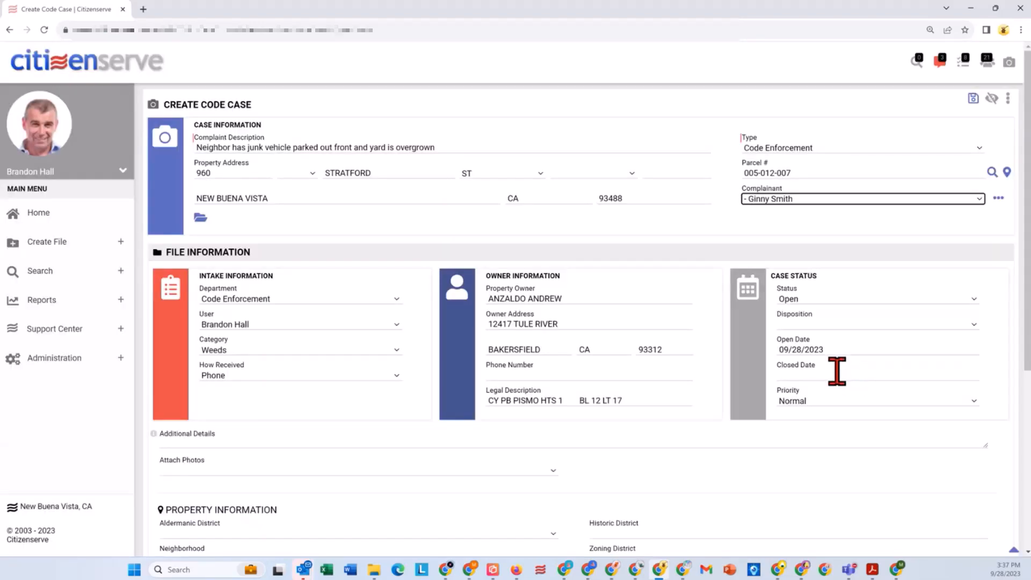
Step: Set the inspection activity's start date to 09/28/2023 and save the new code case
{"action": "scroll", "coordinate": [869, 442], "scroll_direction": "down", "scroll_amount": 4}
{"action": "scroll", "coordinate": [869, 442], "scroll_direction": "down", "scroll_amount": 2}
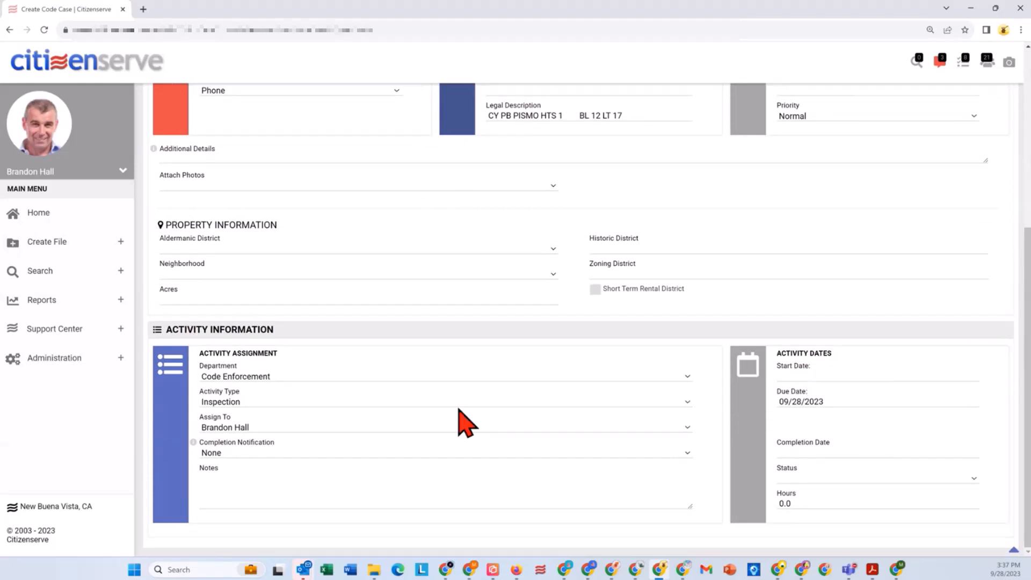
{"action": "left_click", "coordinate": [791, 374]}
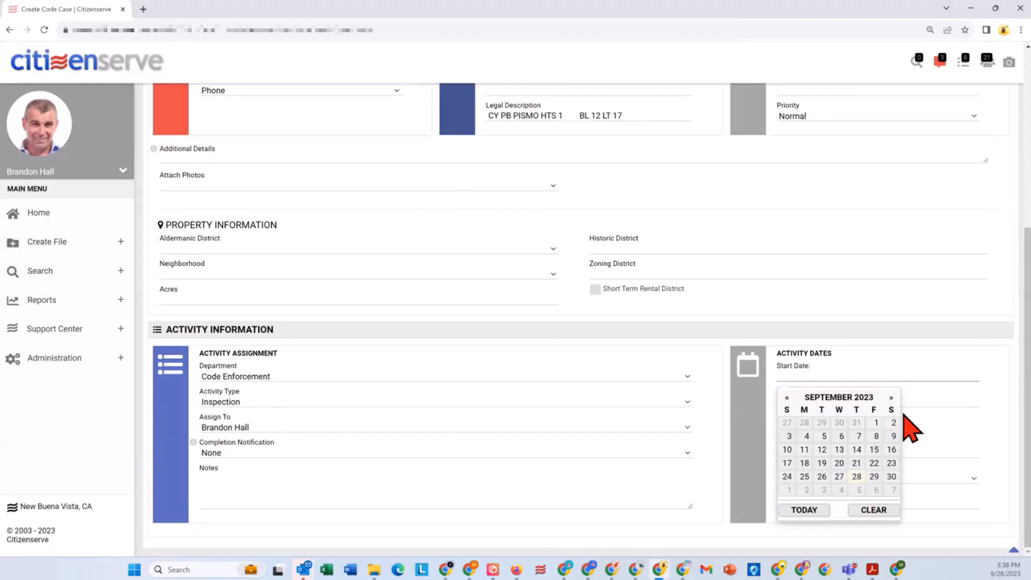
{"action": "left_click", "coordinate": [854, 476]}
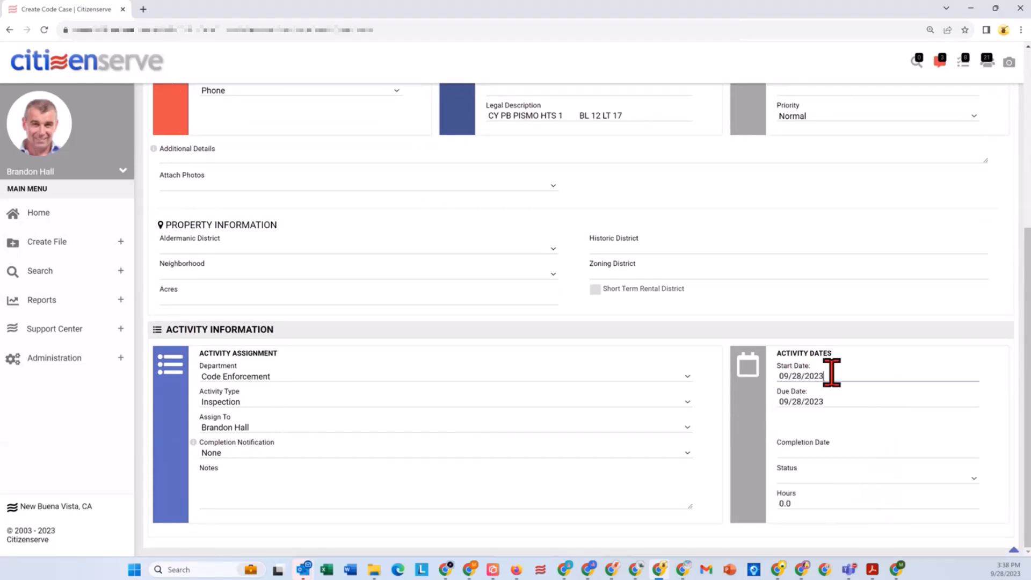
{"action": "scroll", "coordinate": [893, 433], "scroll_direction": "up", "scroll_amount": 5}
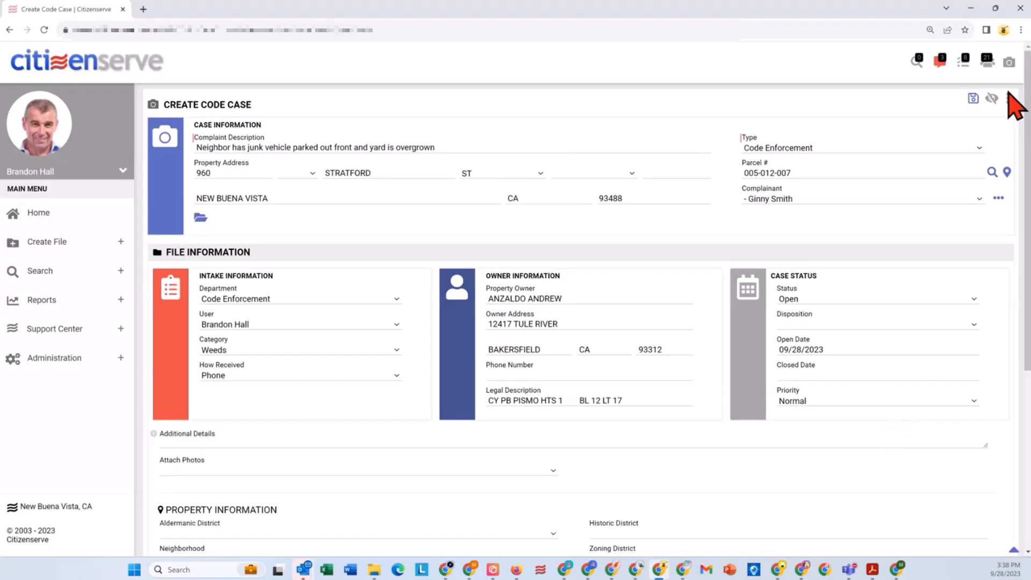
{"action": "left_click", "coordinate": [973, 98]}
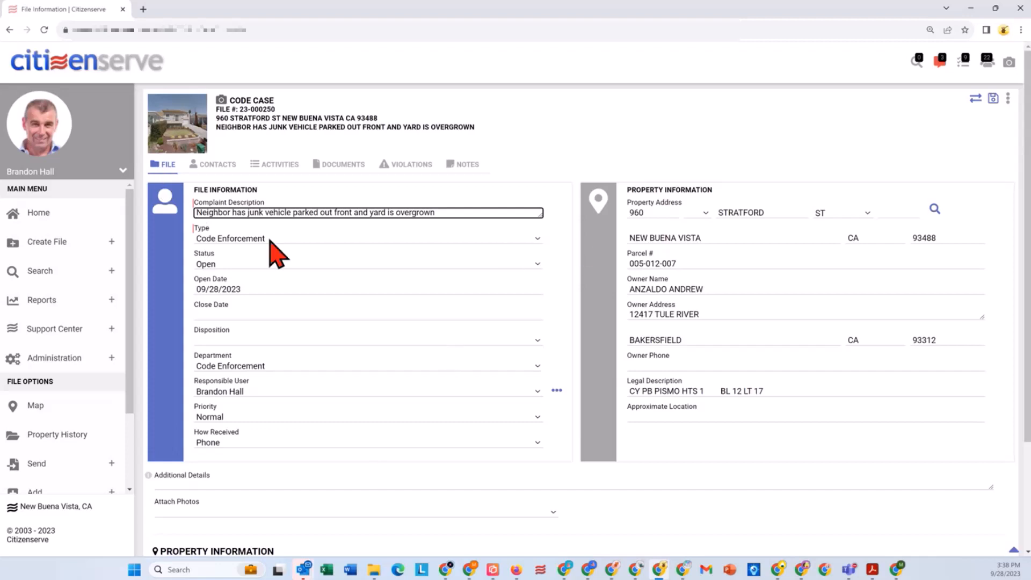
Step: Review the other files linked to the complainant from the case's contacts, and close the list
{"action": "left_click", "coordinate": [218, 165]}
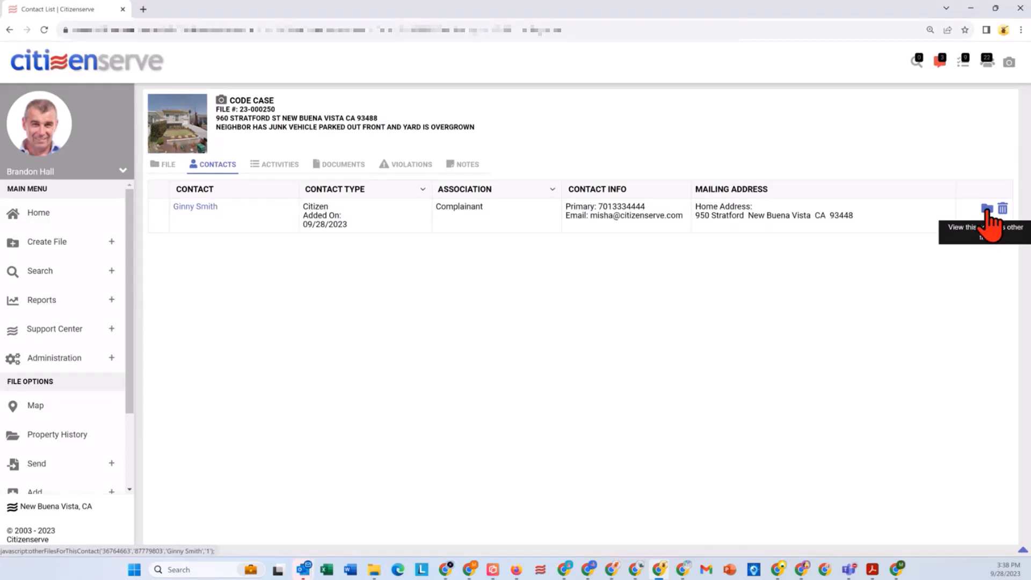
{"action": "left_click", "coordinate": [987, 210]}
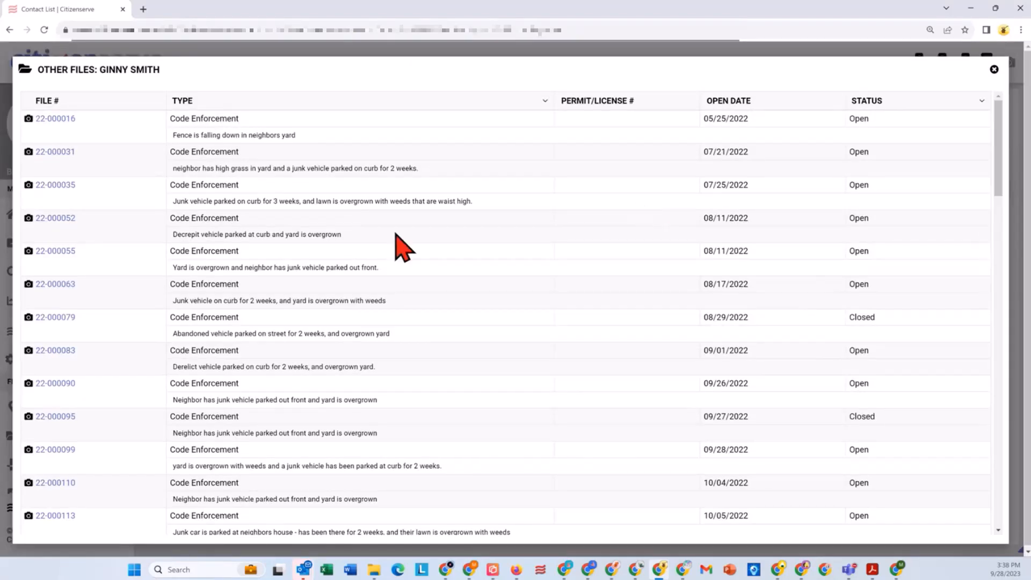
{"action": "scroll", "coordinate": [361, 269], "scroll_direction": "down", "scroll_amount": 4}
{"action": "scroll", "coordinate": [358, 265], "scroll_direction": "down", "scroll_amount": 8}
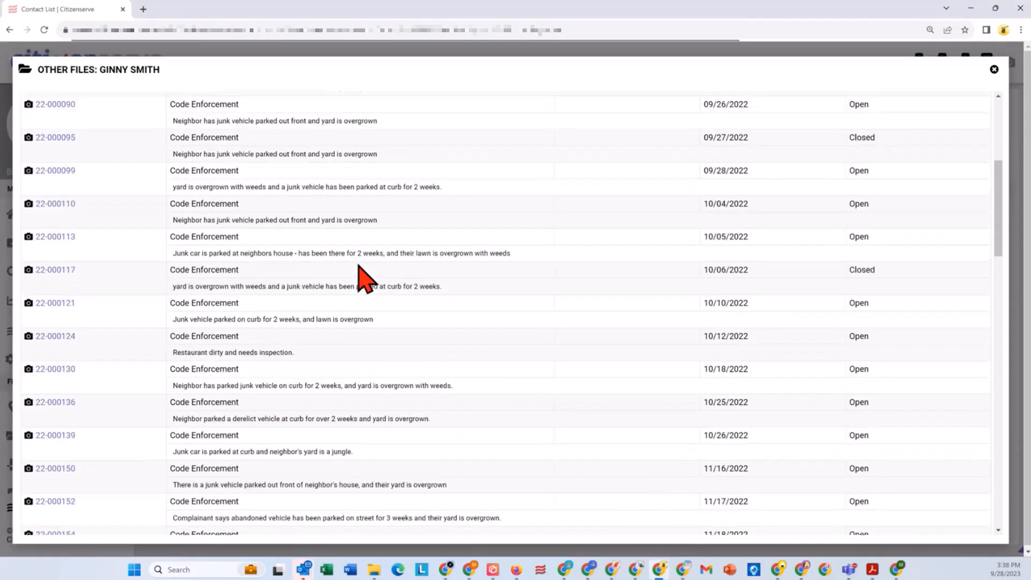
{"action": "scroll", "coordinate": [358, 265], "scroll_direction": "down", "scroll_amount": 12}
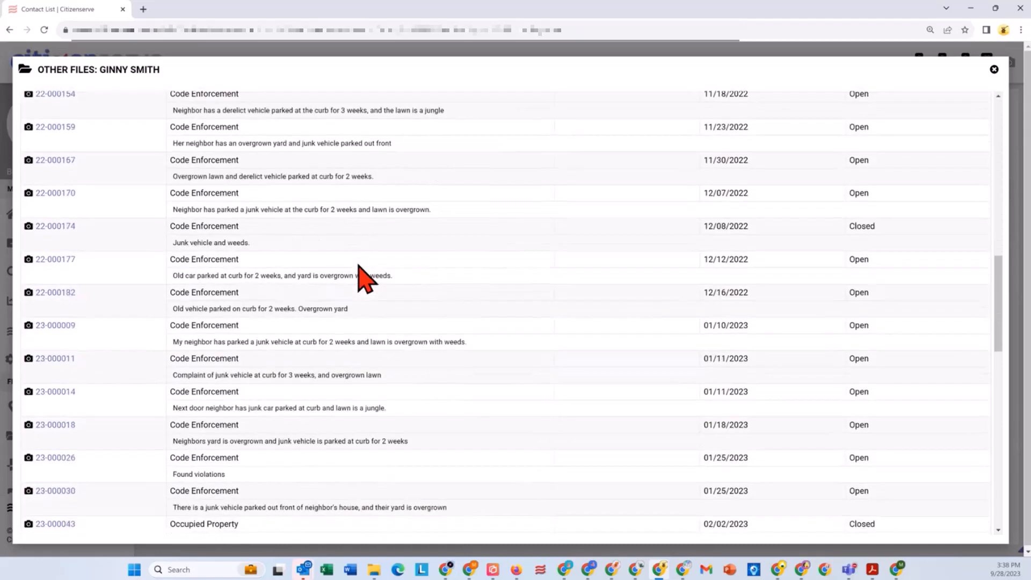
{"action": "scroll", "coordinate": [370, 279], "scroll_direction": "down", "scroll_amount": 5}
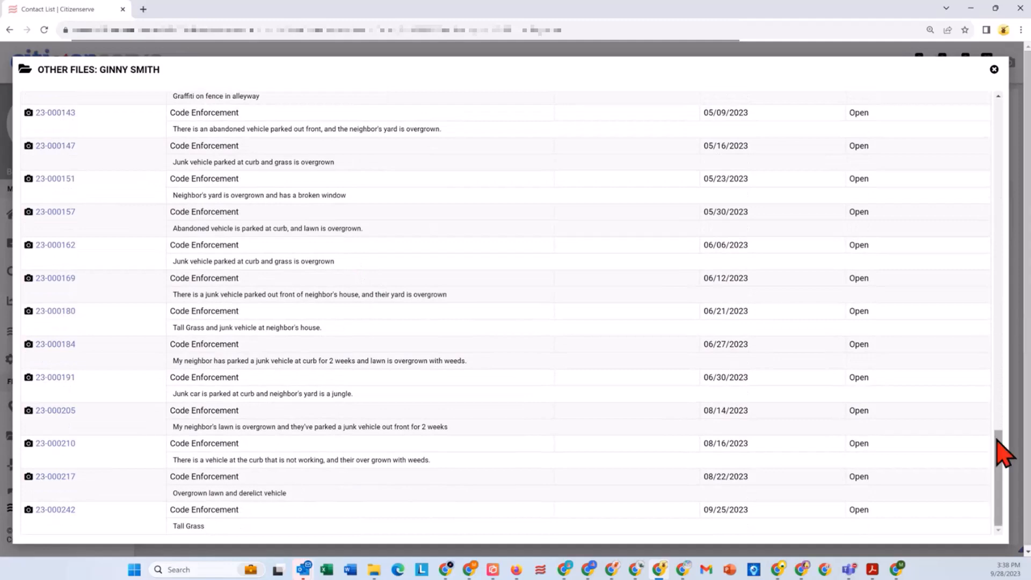
{"action": "left_click_drag", "start_coordinate": [1006, 460], "coordinate": [1006, 81]}
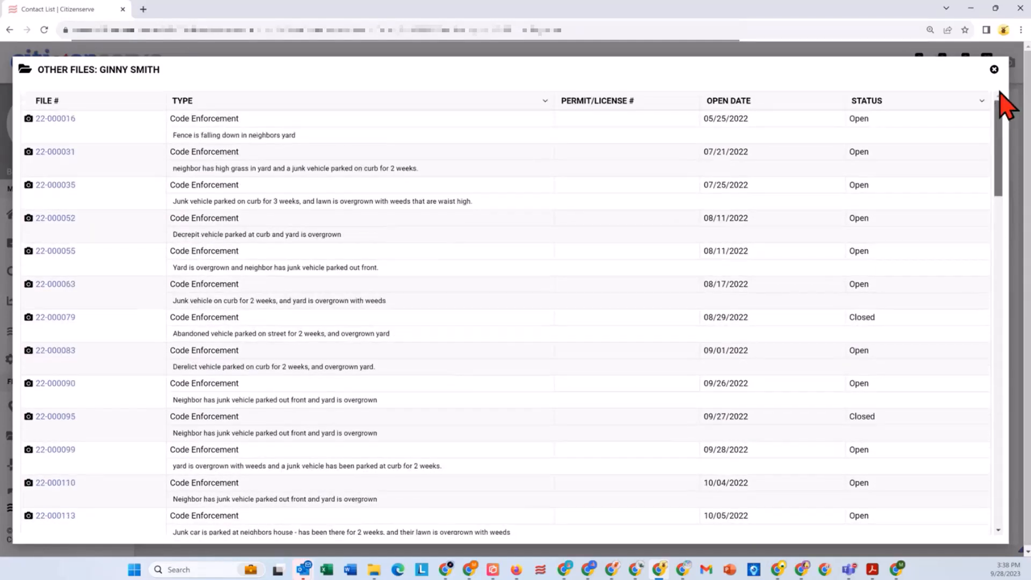
{"action": "left_click", "coordinate": [994, 70]}
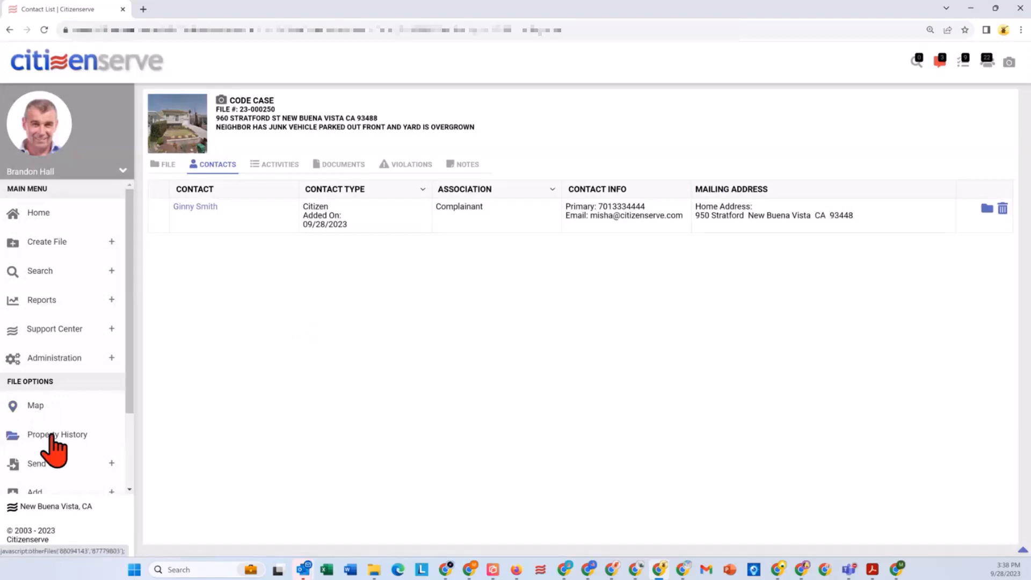
Step: View the property history for the case address, close it, and return to the home dashboard
{"action": "left_click", "coordinate": [52, 435]}
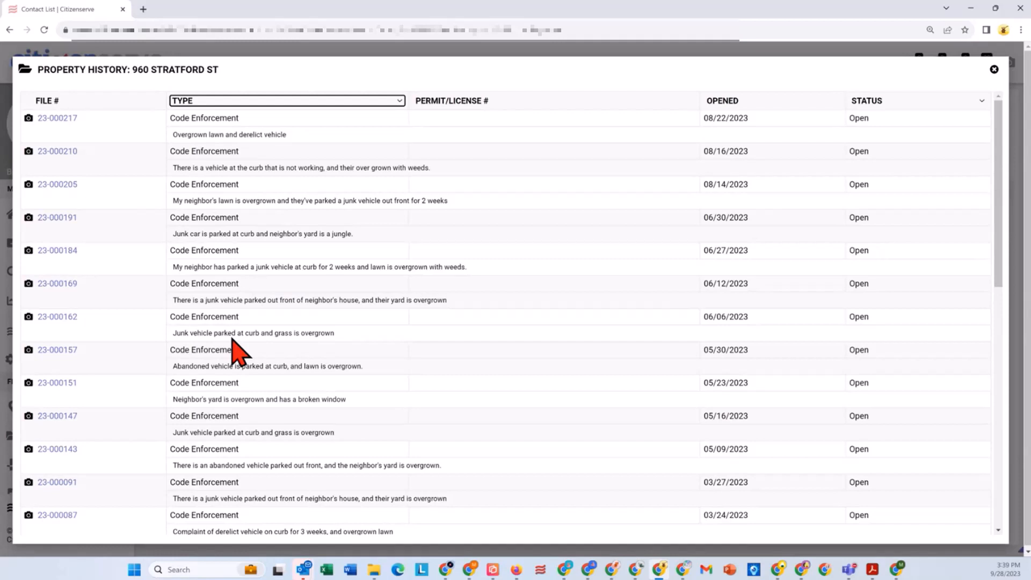
{"action": "left_click", "coordinate": [994, 69]}
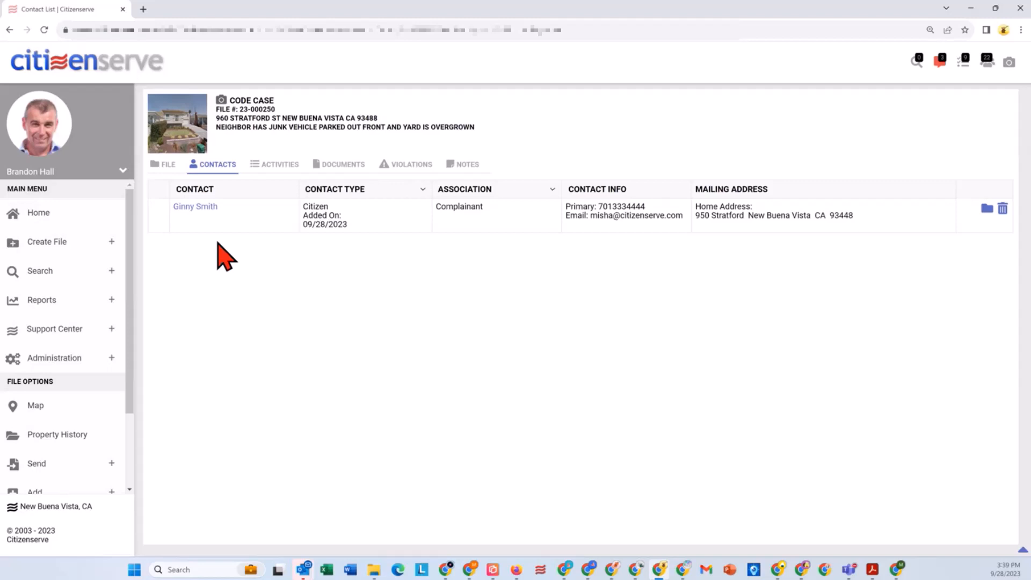
{"action": "left_click", "coordinate": [31, 213]}
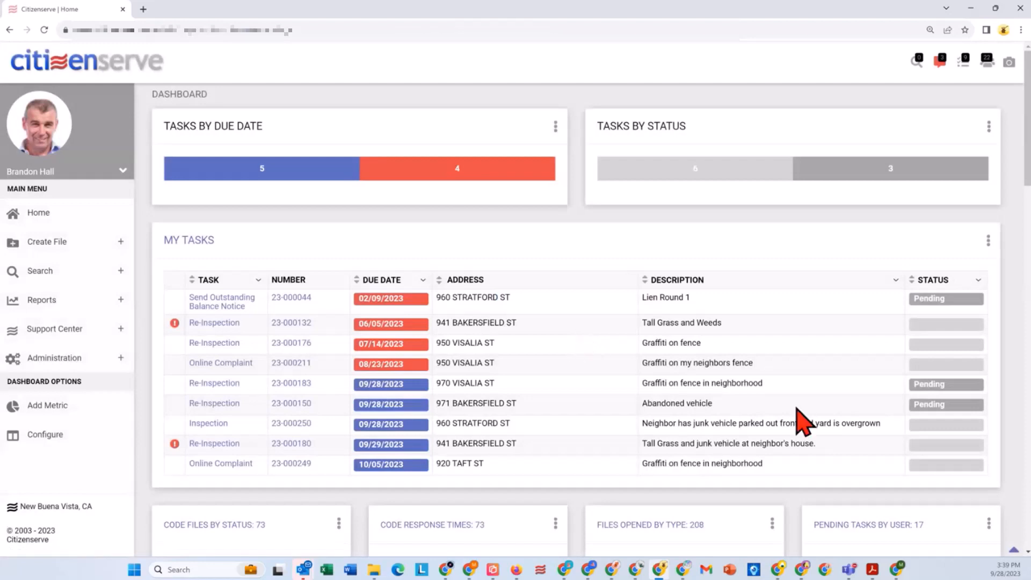
Step: Open the inspection task for the junk vehicle and overgrown yard, and start a violation described as Abandoned, Wrecked, Dismantled Or Inoperable Vehicles
{"action": "left_click_drag", "start_coordinate": [872, 422], "coordinate": [642, 424]}
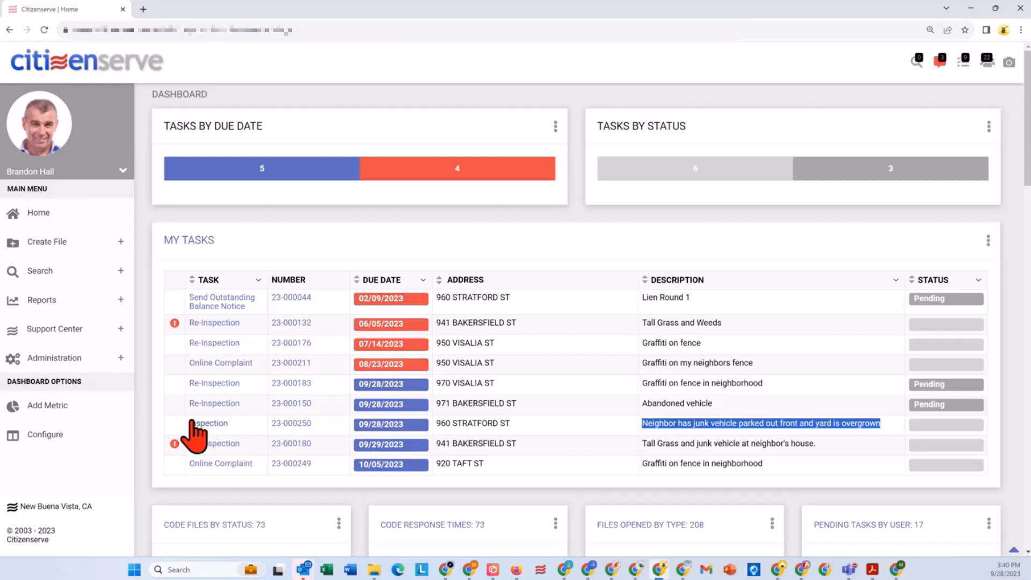
{"action": "left_click", "coordinate": [203, 425]}
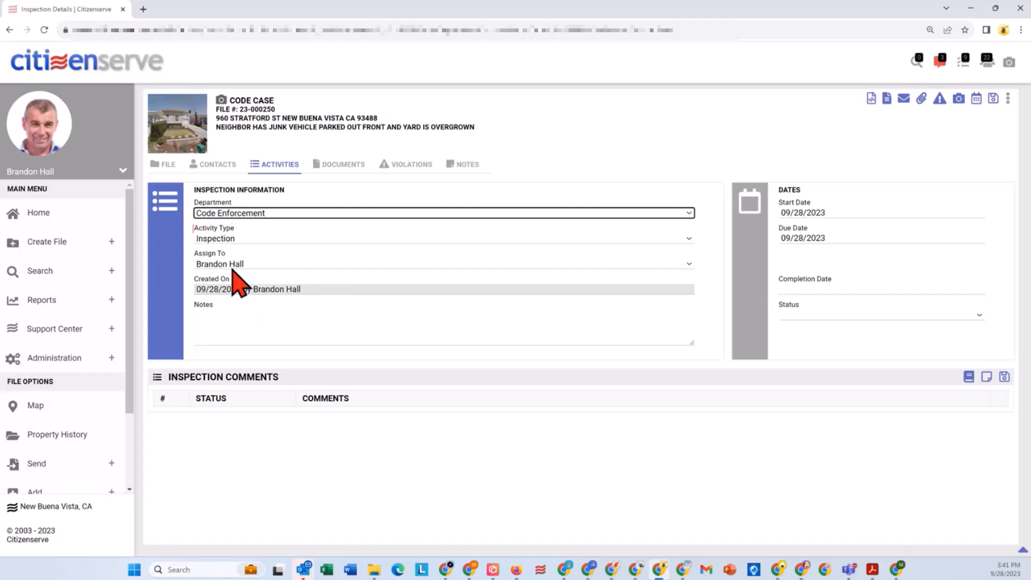
{"action": "left_click", "coordinate": [939, 99]}
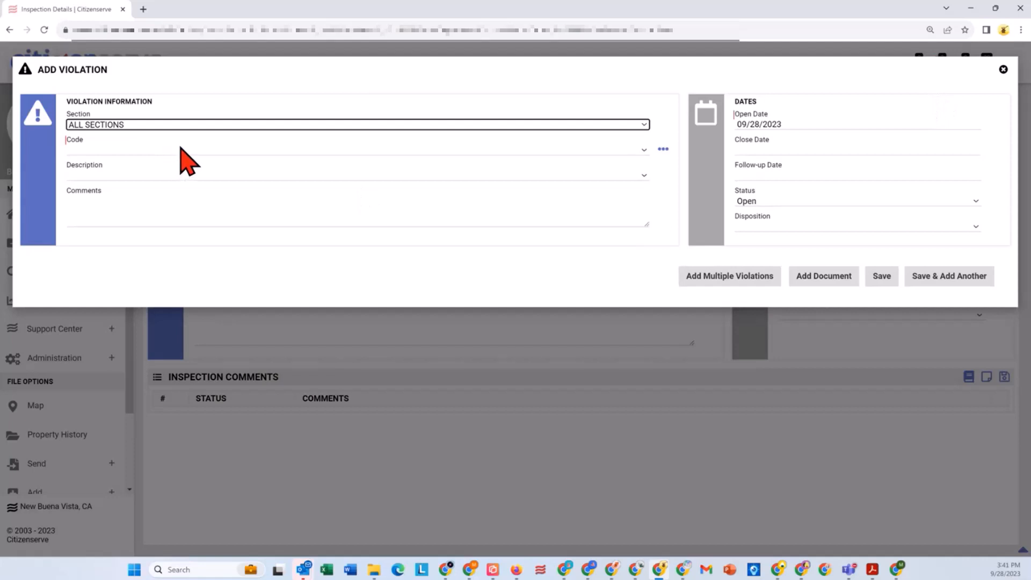
{"action": "left_click", "coordinate": [187, 173]}
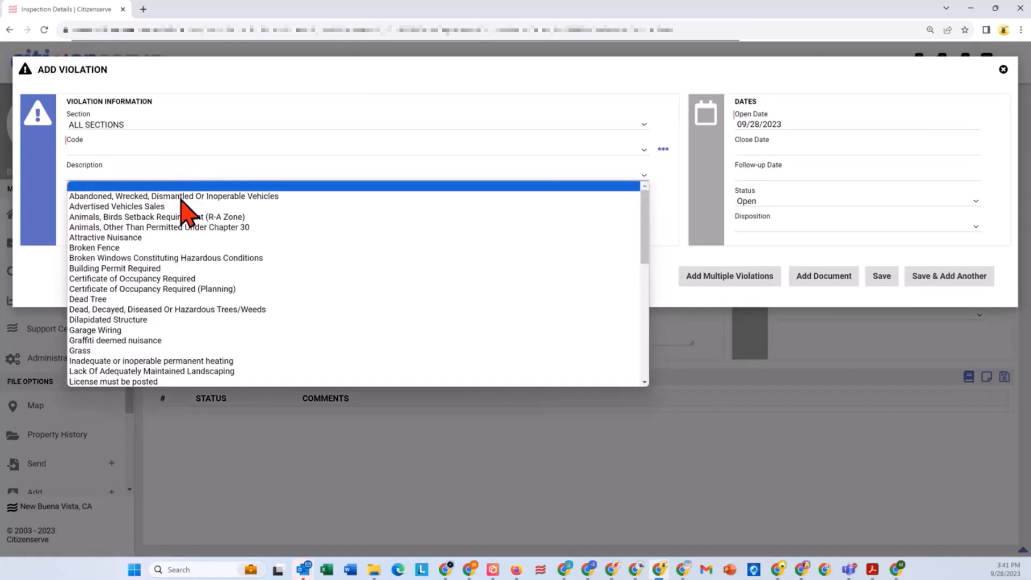
{"action": "left_click", "coordinate": [188, 197]}
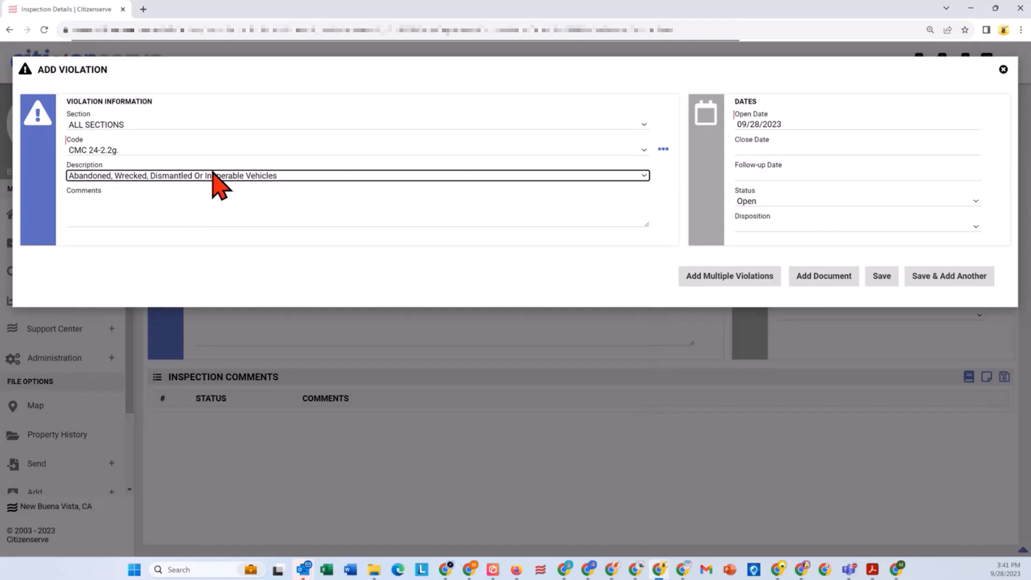
Step: Enter the violation comment "Must remove vehicle from street by return visit." and view the selected code's full description
{"action": "left_click", "coordinate": [139, 213]}
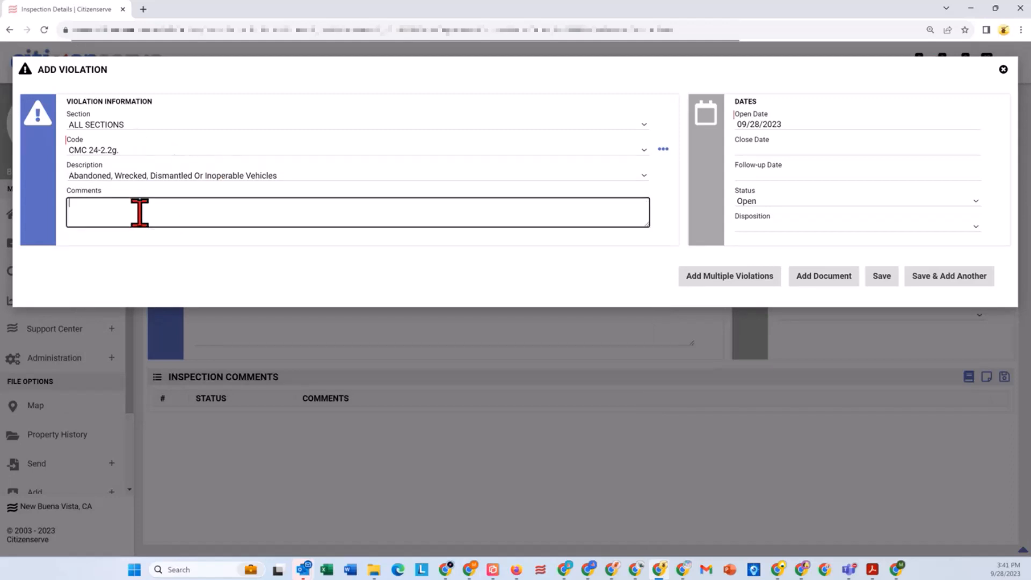
{"action": "type", "text": "Must remove vehicle from street by return visit."}
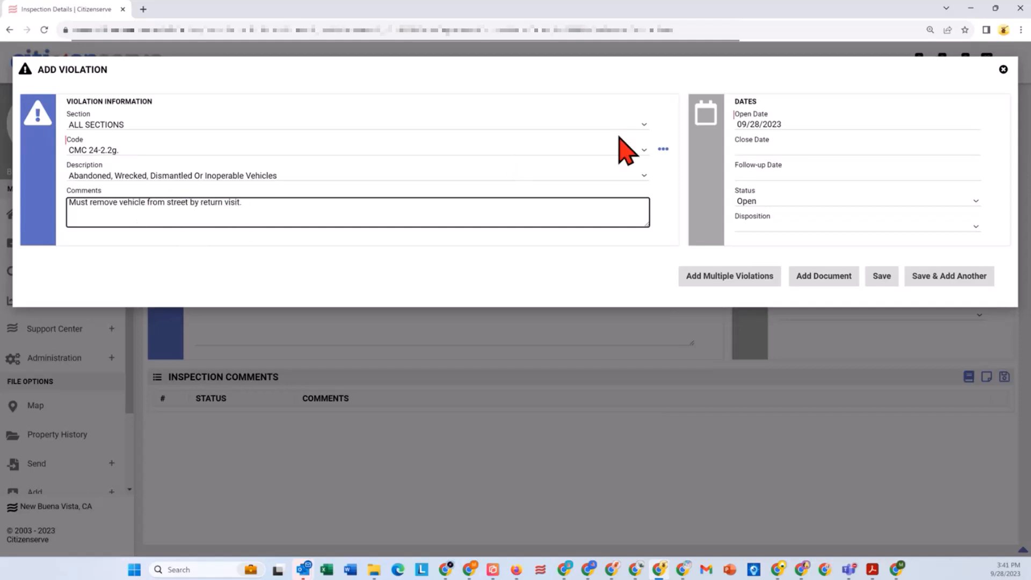
{"action": "left_click", "coordinate": [662, 149]}
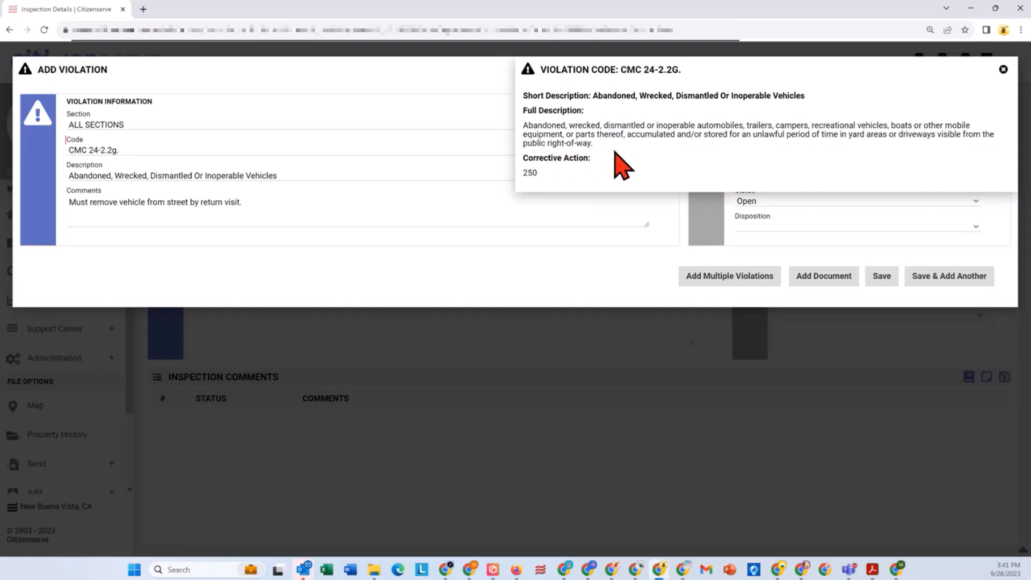
{"action": "left_click", "coordinate": [1003, 70]}
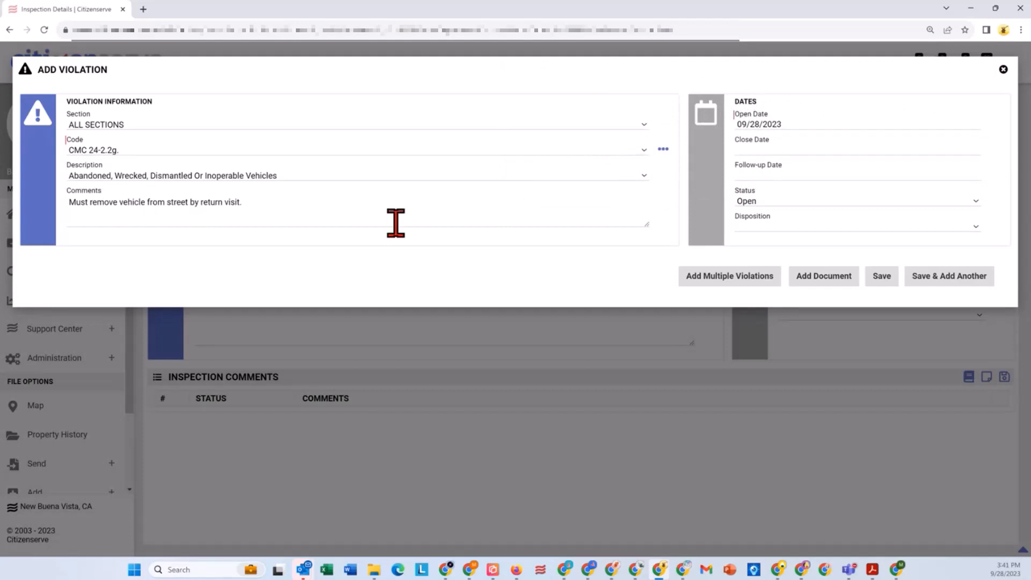
Step: Set the vehicle violation's follow-up date to 10/09/2023, save it to add another violation, and schedule the follow-up re-inspection
{"action": "left_click", "coordinate": [797, 176]}
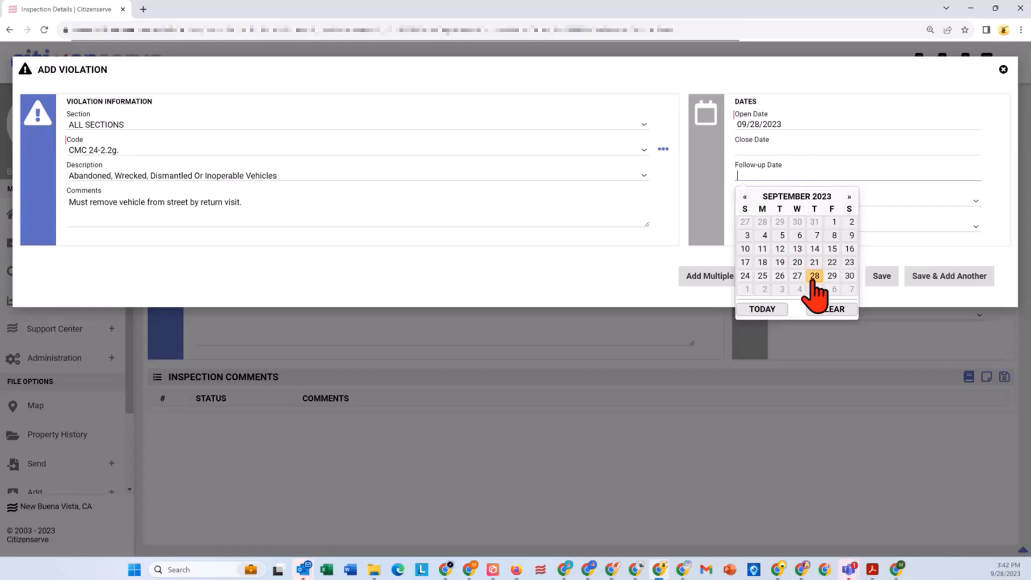
{"action": "left_click", "coordinate": [848, 197]}
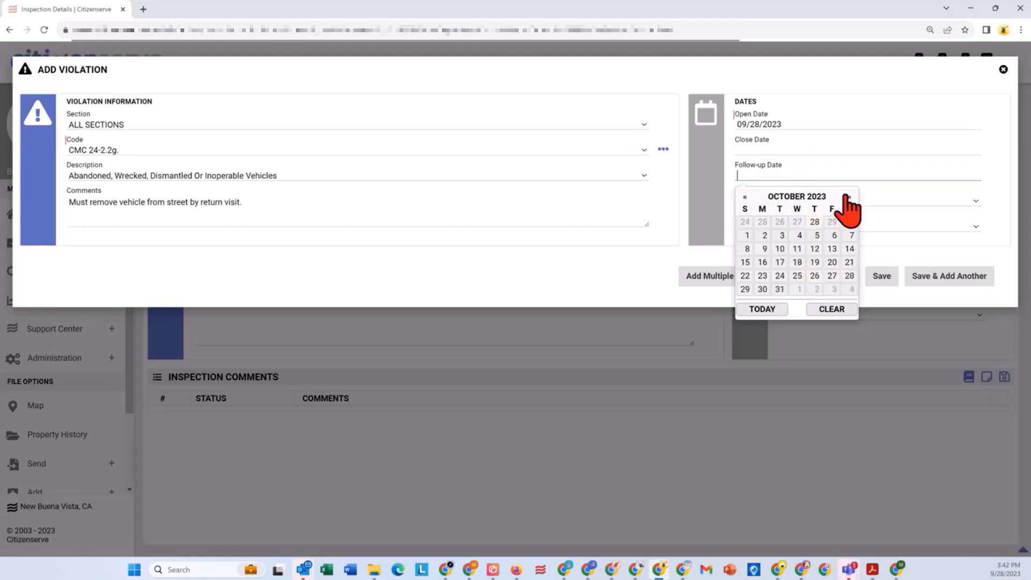
{"action": "left_click", "coordinate": [766, 249]}
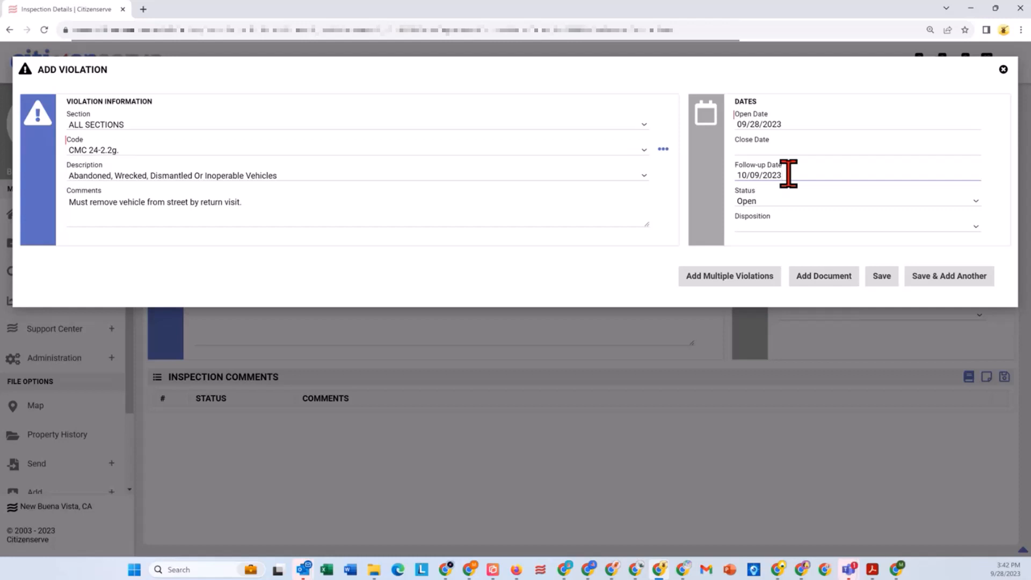
{"action": "left_click", "coordinate": [928, 279]}
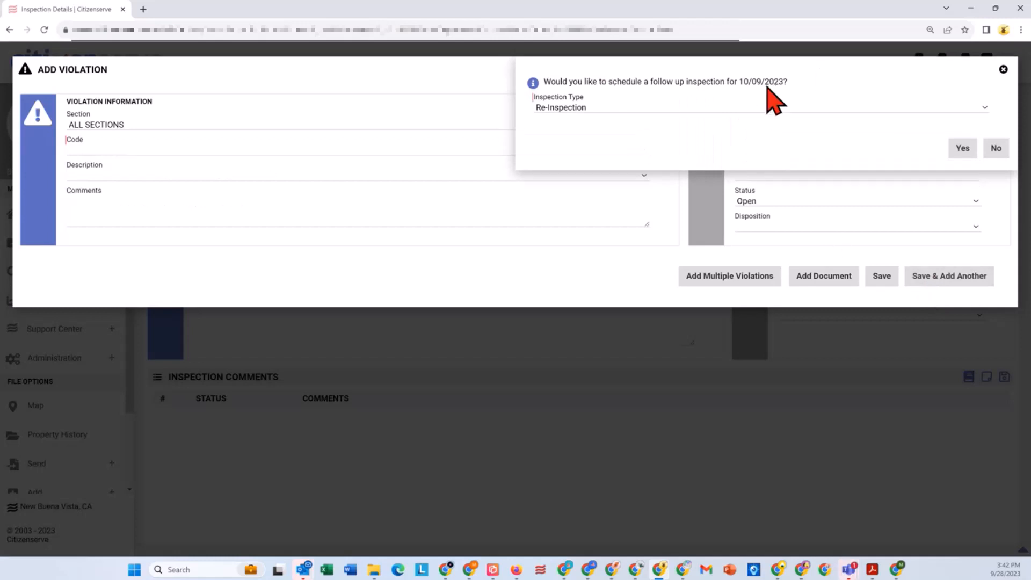
{"action": "left_click", "coordinate": [952, 150]}
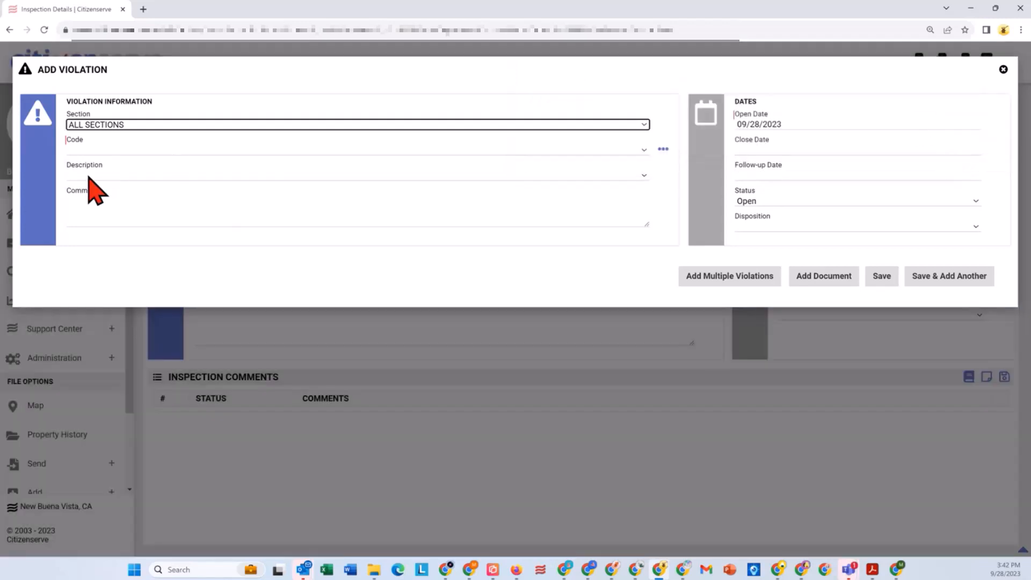
Step: Fill in a second violation described as Grass with the comment "Must mow grass to less than 6 inches by return visit."
{"action": "left_click", "coordinate": [85, 176]}
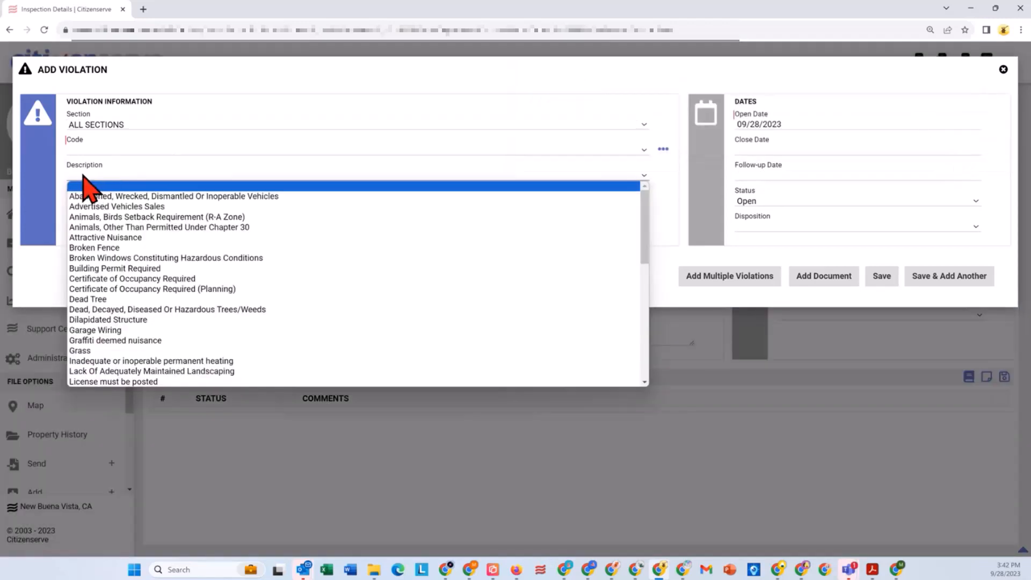
{"action": "left_click", "coordinate": [168, 351]}
{"action": "left_click", "coordinate": [124, 203]}
{"action": "type", "text": "Mus"}
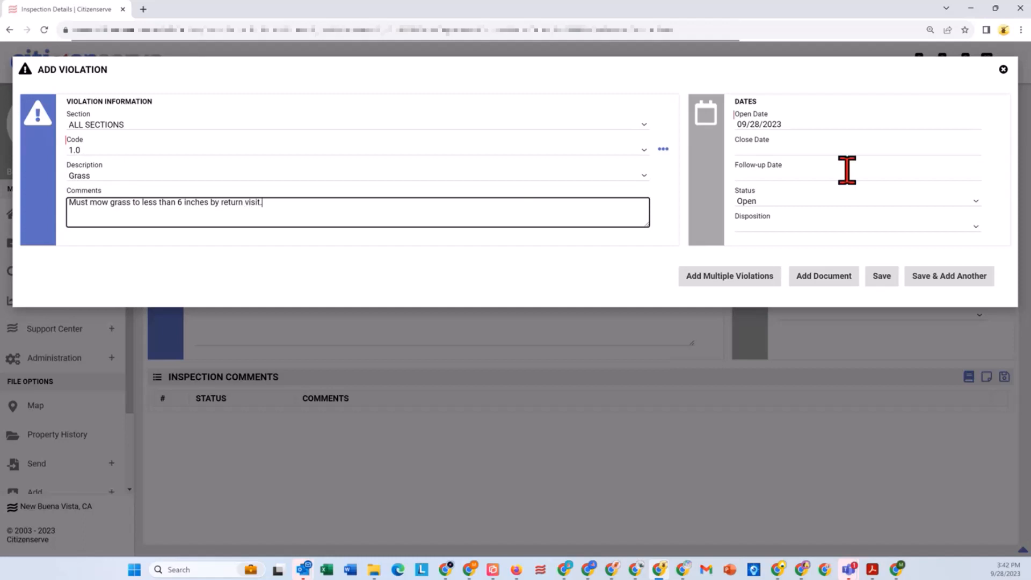
Step: Set the grass violation's follow-up date to 10/02/2023, save it, and schedule the follow-up re-inspection
{"action": "left_click", "coordinate": [810, 177]}
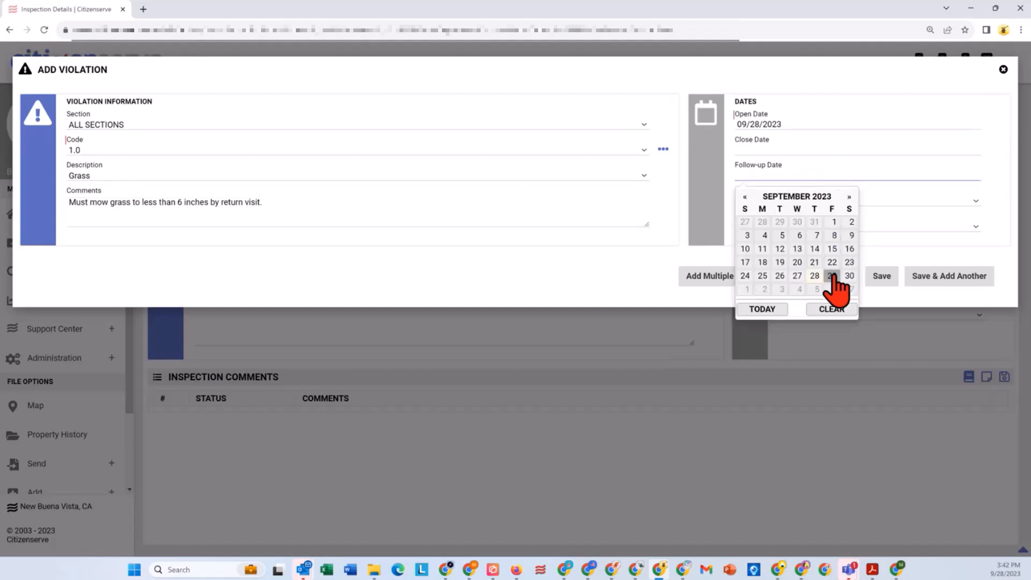
{"action": "left_click", "coordinate": [849, 197]}
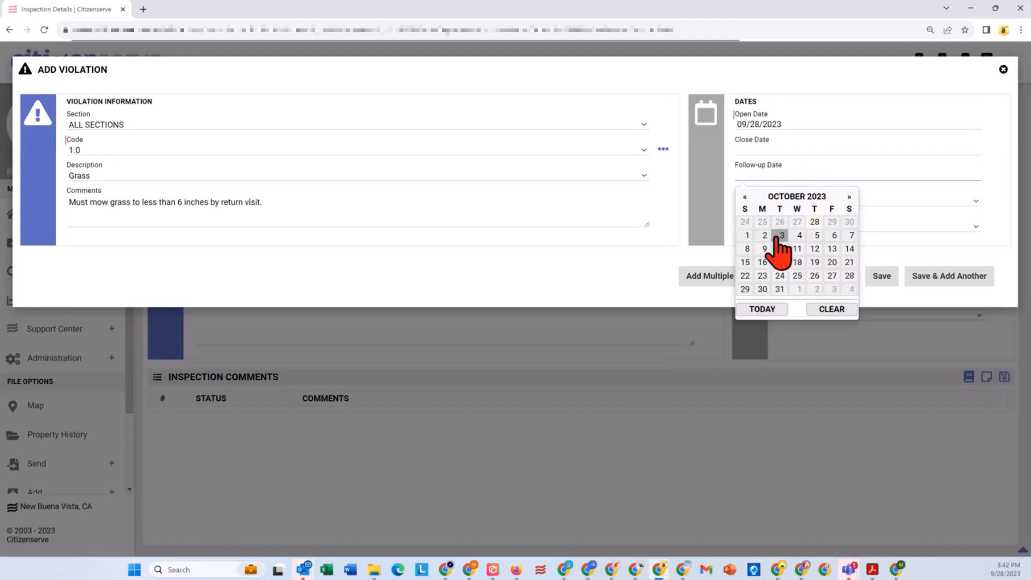
{"action": "left_click", "coordinate": [764, 237]}
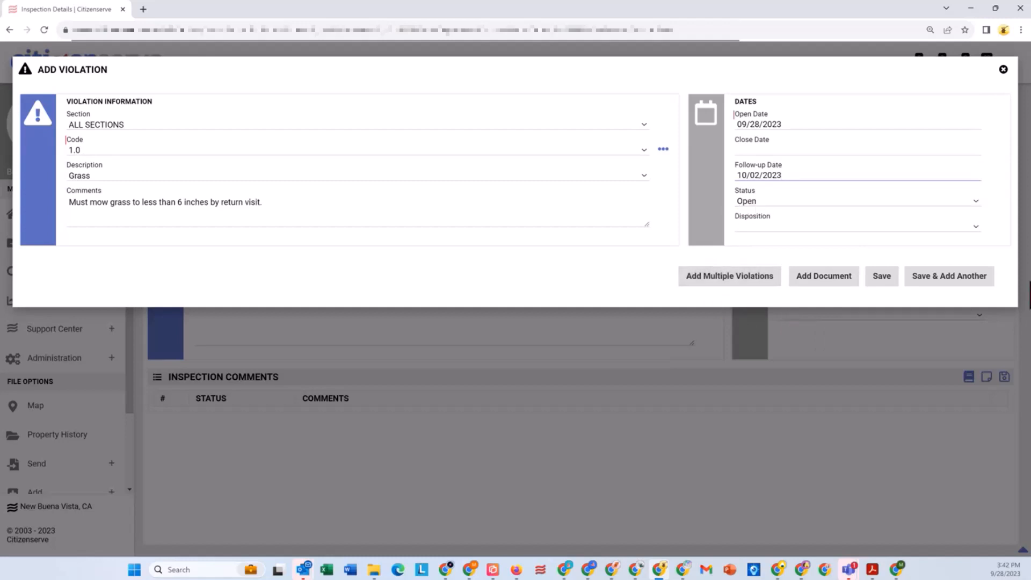
{"action": "left_click", "coordinate": [882, 276]}
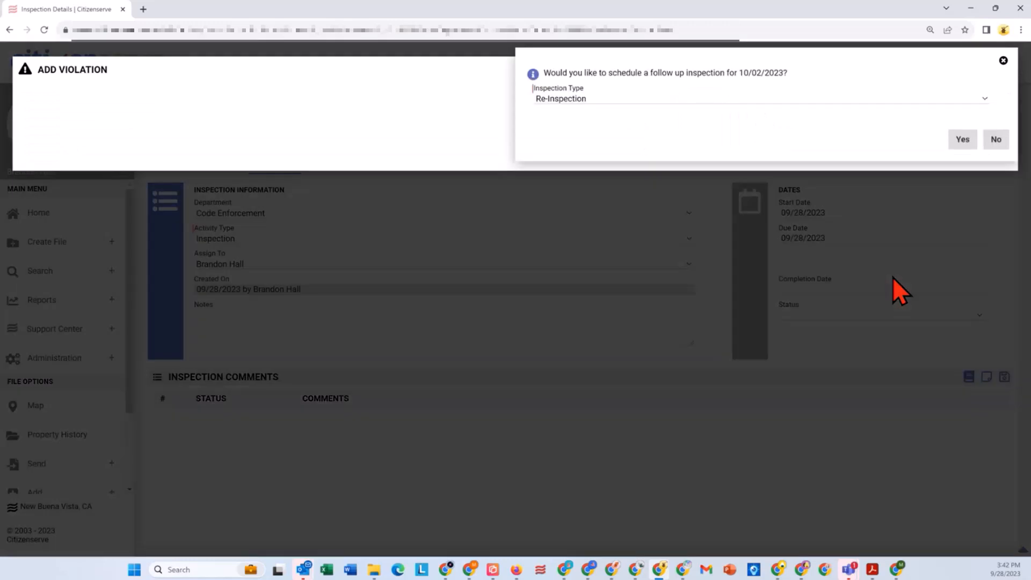
{"action": "left_click", "coordinate": [962, 150]}
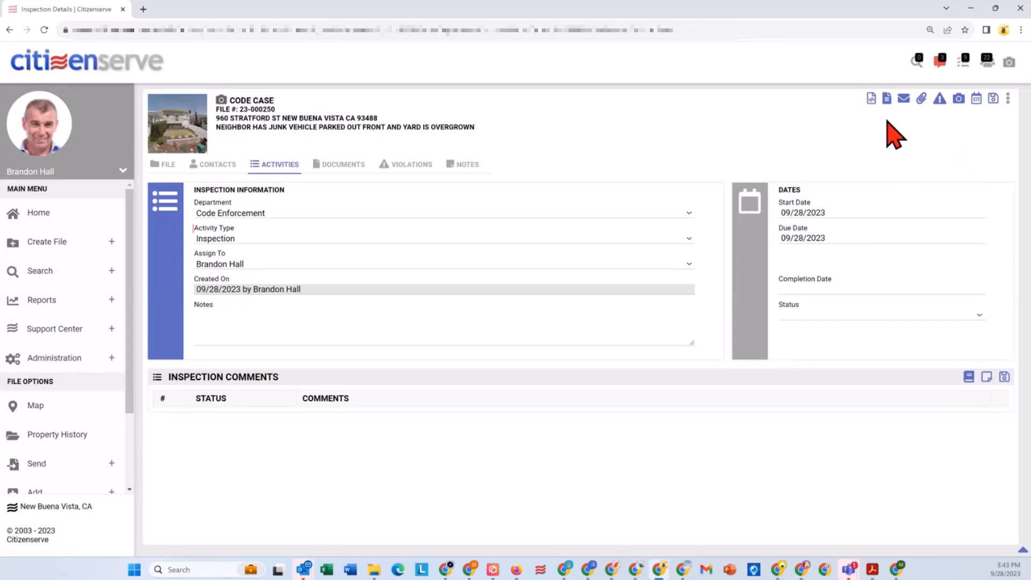
Step: Set the inspection's status to Follow Up Required
{"action": "left_click", "coordinate": [825, 312]}
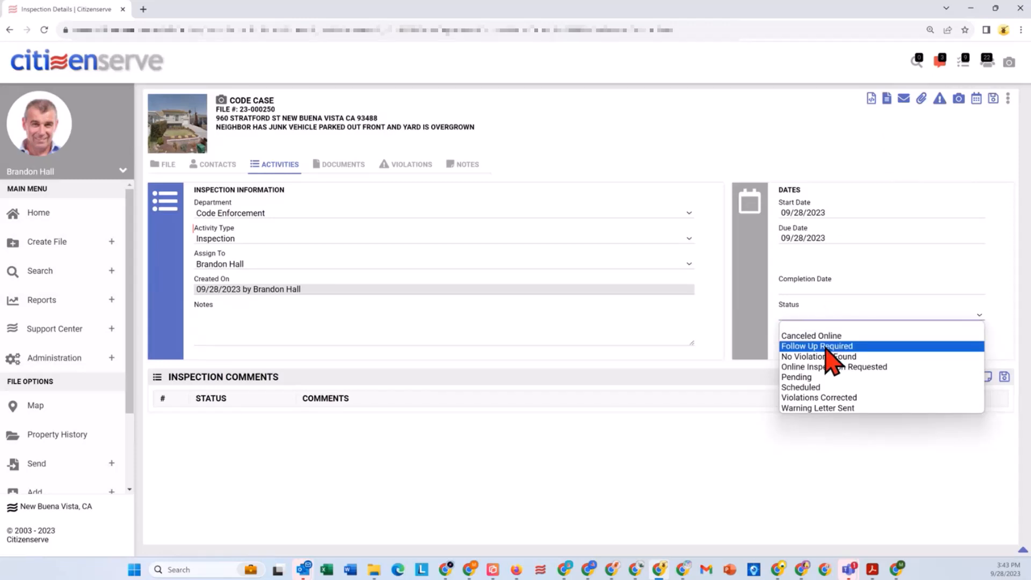
{"action": "left_click", "coordinate": [826, 347]}
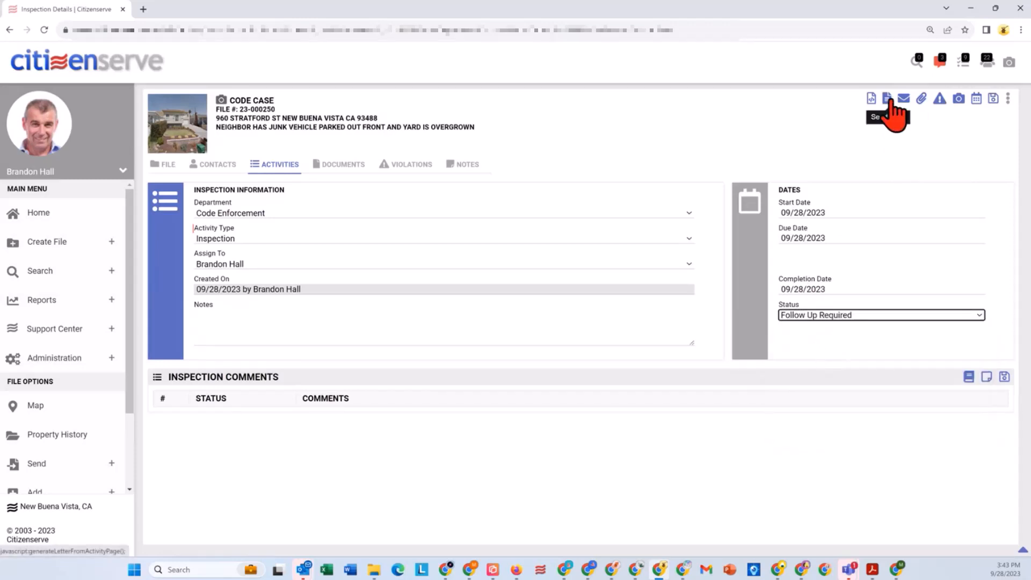
{"action": "left_click", "coordinate": [888, 100]}
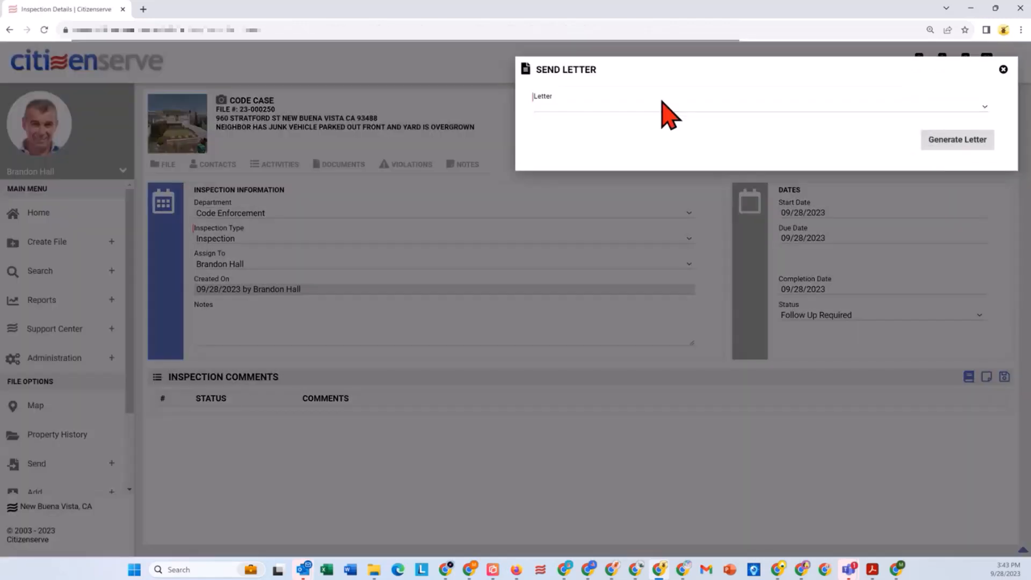
{"action": "left_click", "coordinate": [661, 107]}
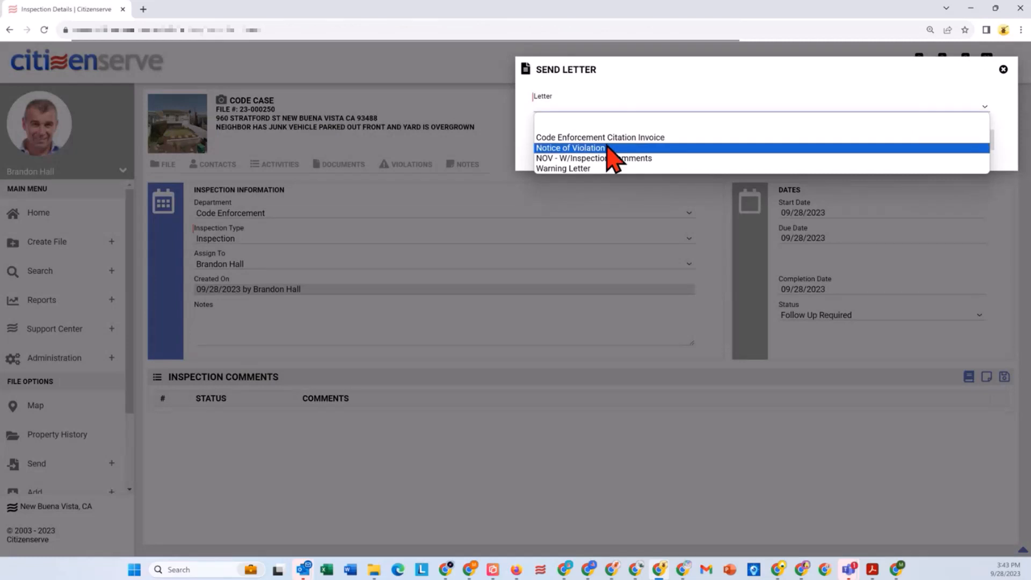
{"action": "left_click", "coordinate": [607, 148]}
{"action": "left_click", "coordinate": [783, 131]}
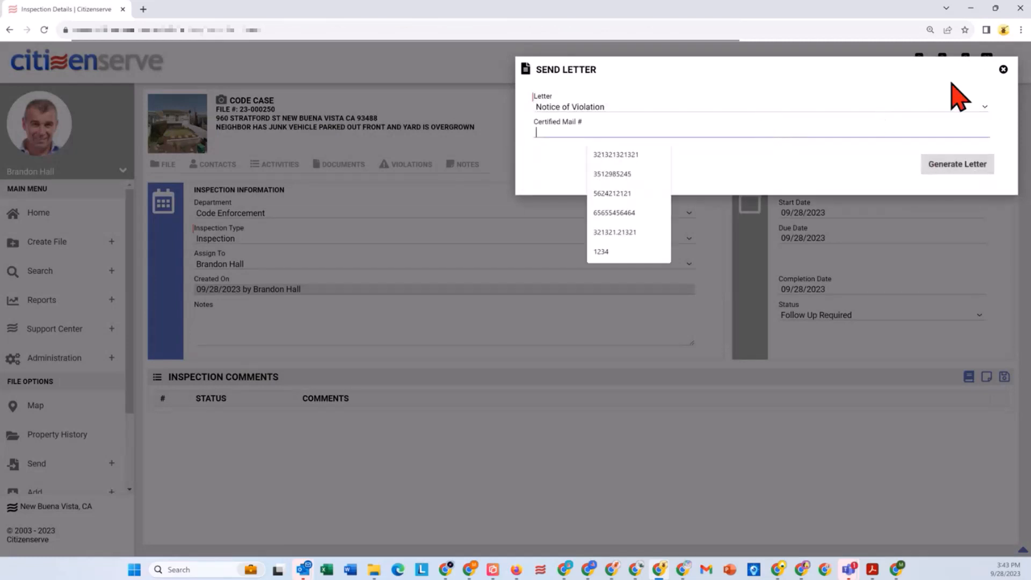
{"action": "left_click", "coordinate": [1003, 69]}
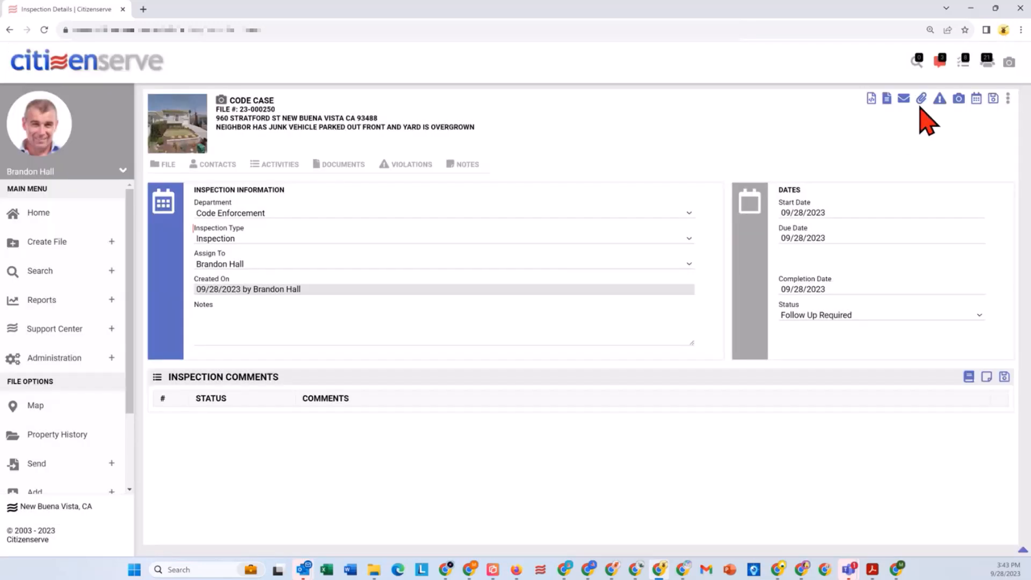
Step: Add the photos "AbandonedVehicle - Copy.jpg" and "Weeds - Copy.jpg" as documents for the inspection
{"action": "left_click", "coordinate": [917, 100]}
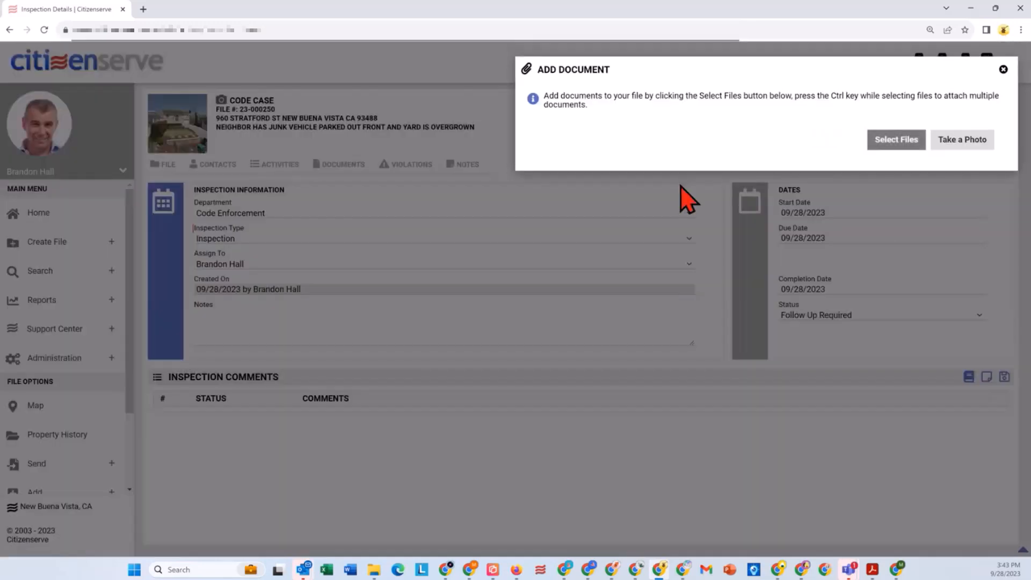
{"action": "left_click", "coordinate": [888, 146]}
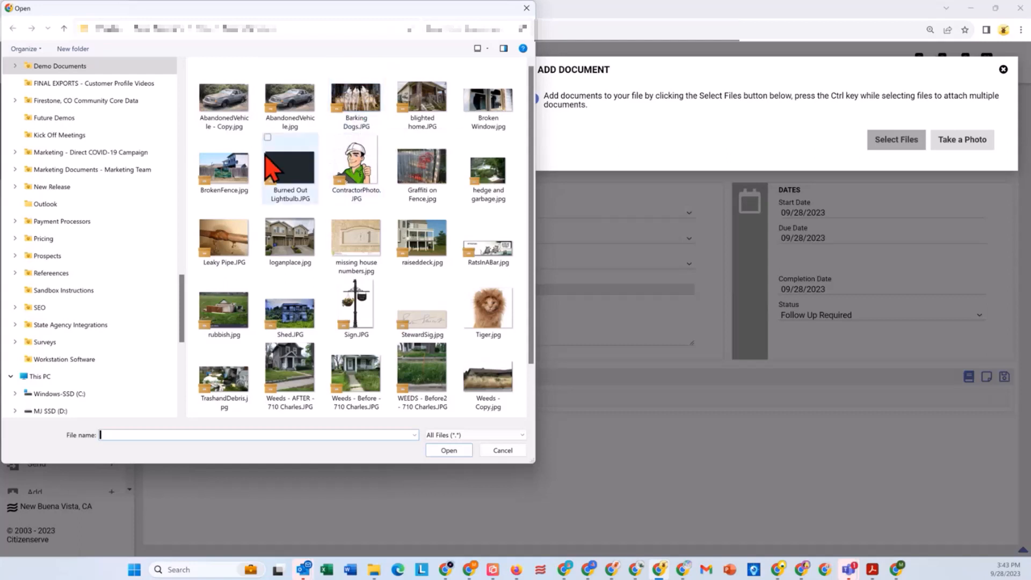
{"action": "left_click", "coordinate": [219, 113]}
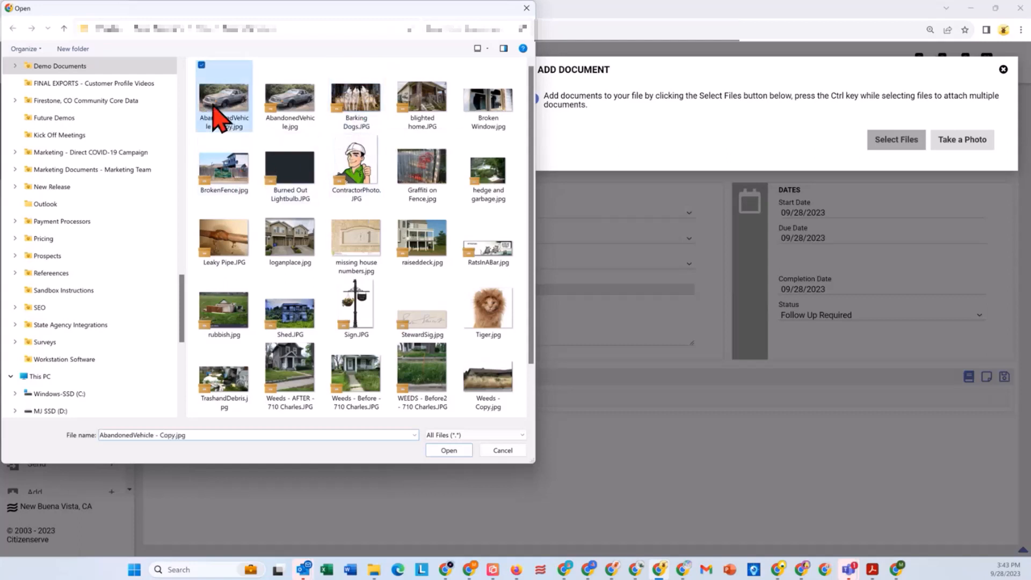
{"action": "left_click", "coordinate": [477, 377], "text": "ctrl"}
{"action": "left_click", "coordinate": [449, 451]}
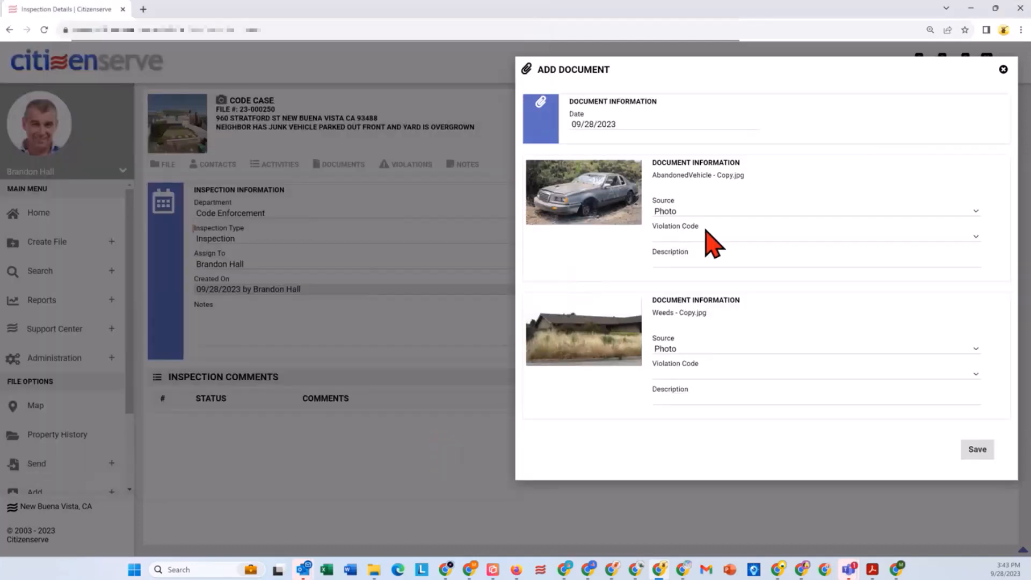
Step: Link the abandoned vehicle photo to violation CMC 24-2.2g. and the weeds photo to 1.0 - Grass, and save the documents
{"action": "left_click", "coordinate": [699, 238]}
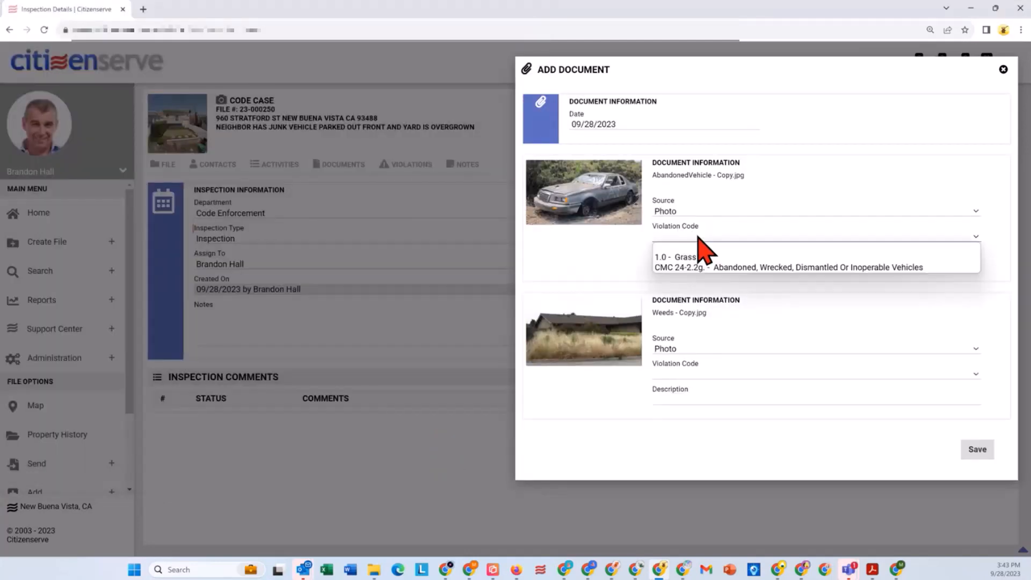
{"action": "left_click", "coordinate": [725, 268]}
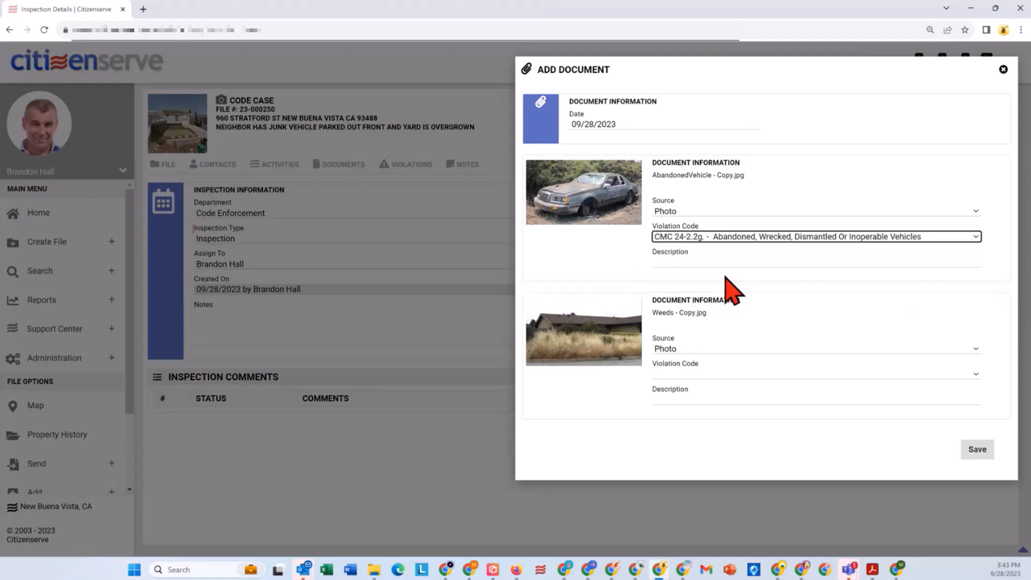
{"action": "left_click", "coordinate": [706, 375]}
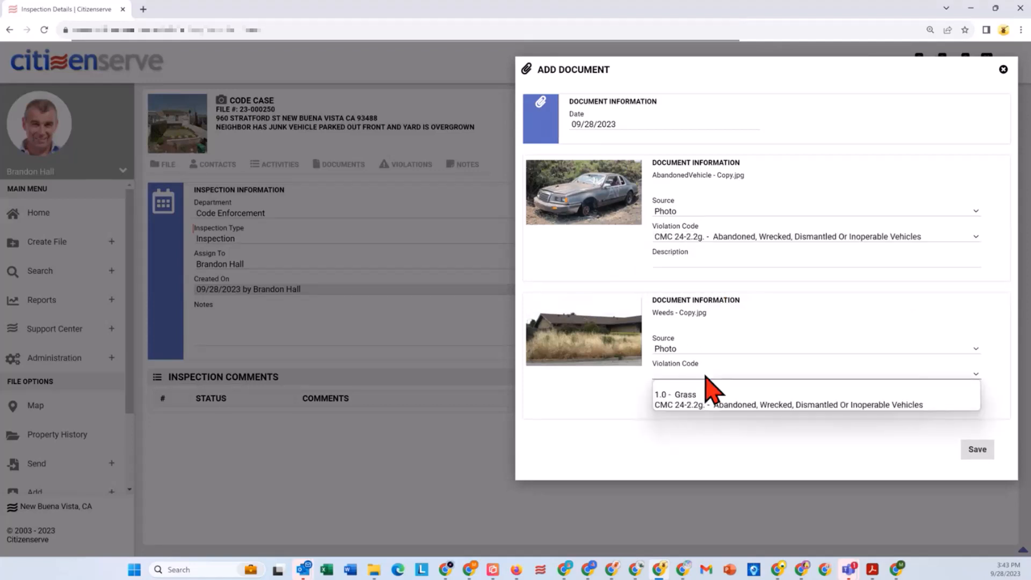
{"action": "left_click", "coordinate": [705, 391]}
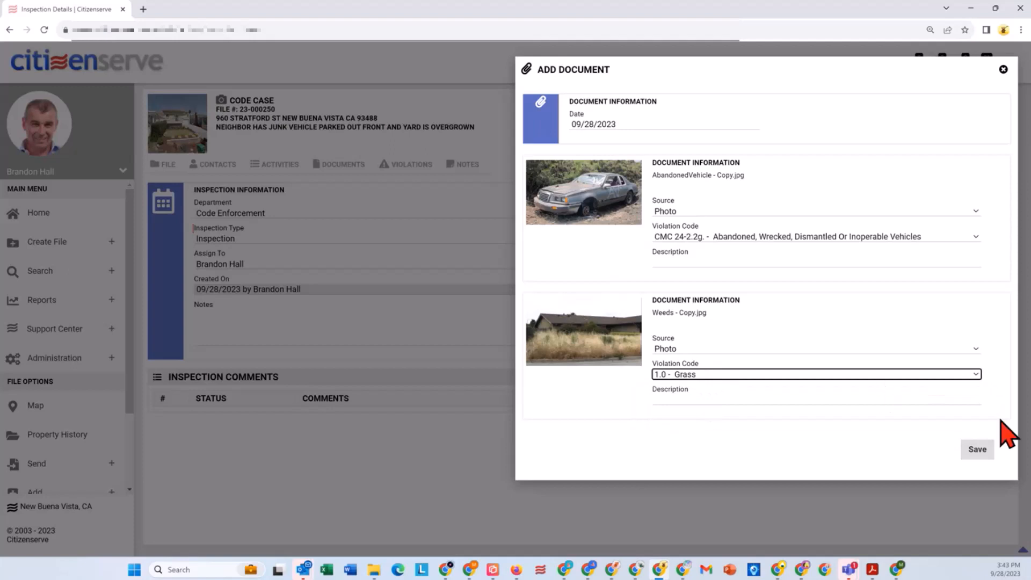
{"action": "left_click", "coordinate": [977, 450]}
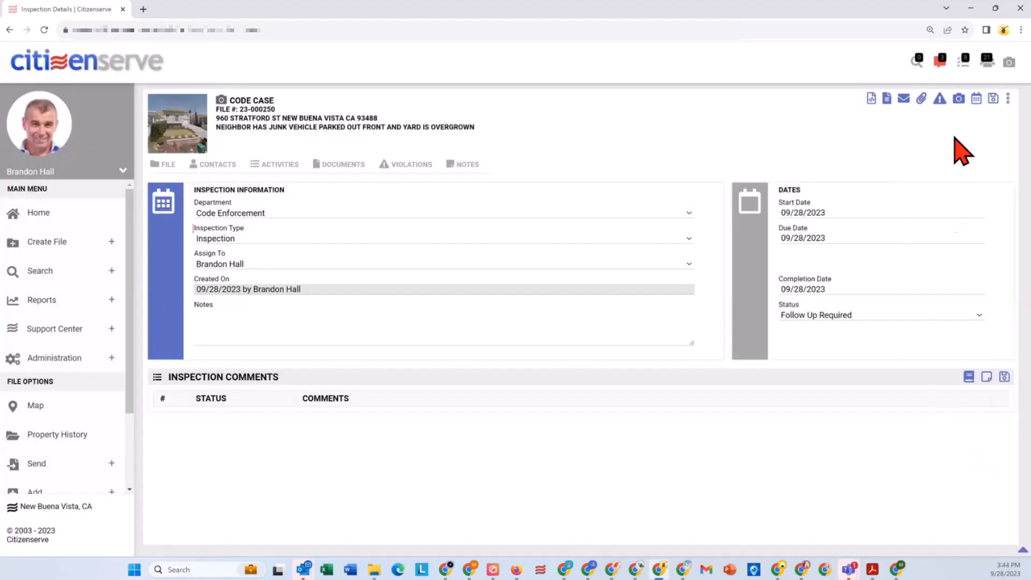
Step: Set up a Notice of Violation letter for the inspection that includes both the abandoned vehicle and weeds photos
{"action": "left_click", "coordinate": [887, 98]}
{"action": "left_click", "coordinate": [596, 106]}
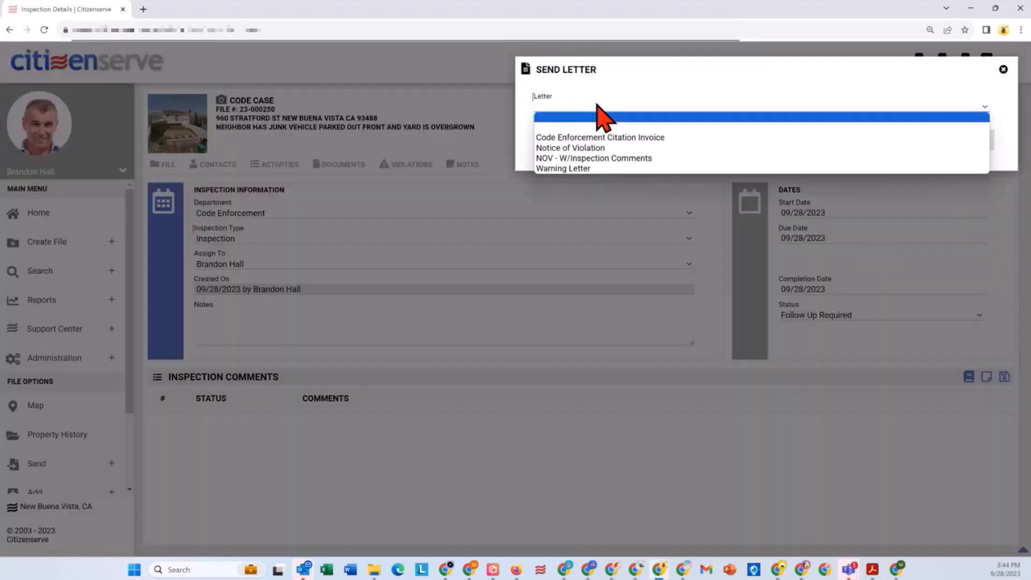
{"action": "left_click", "coordinate": [635, 150]}
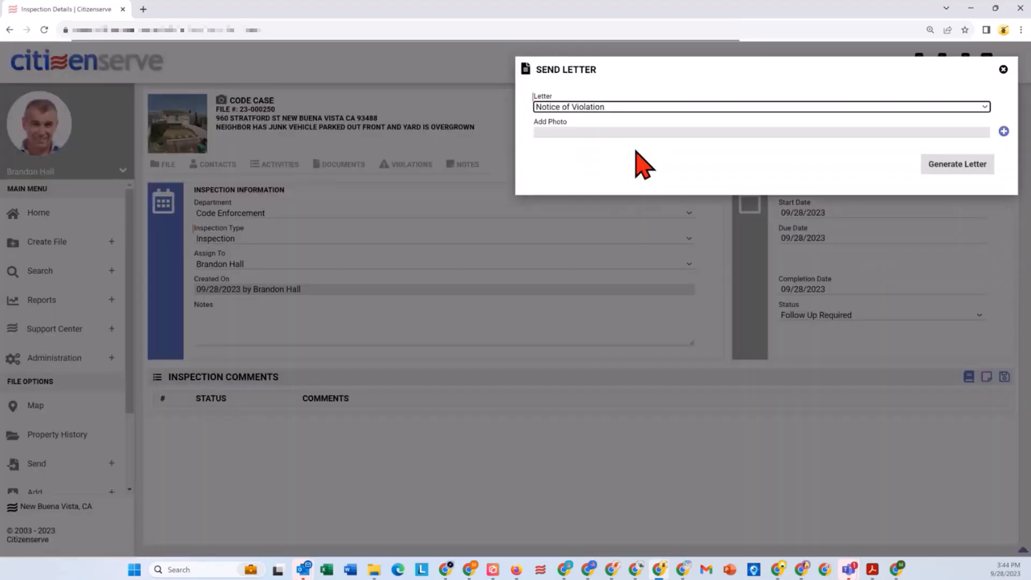
{"action": "left_click", "coordinate": [1003, 131]}
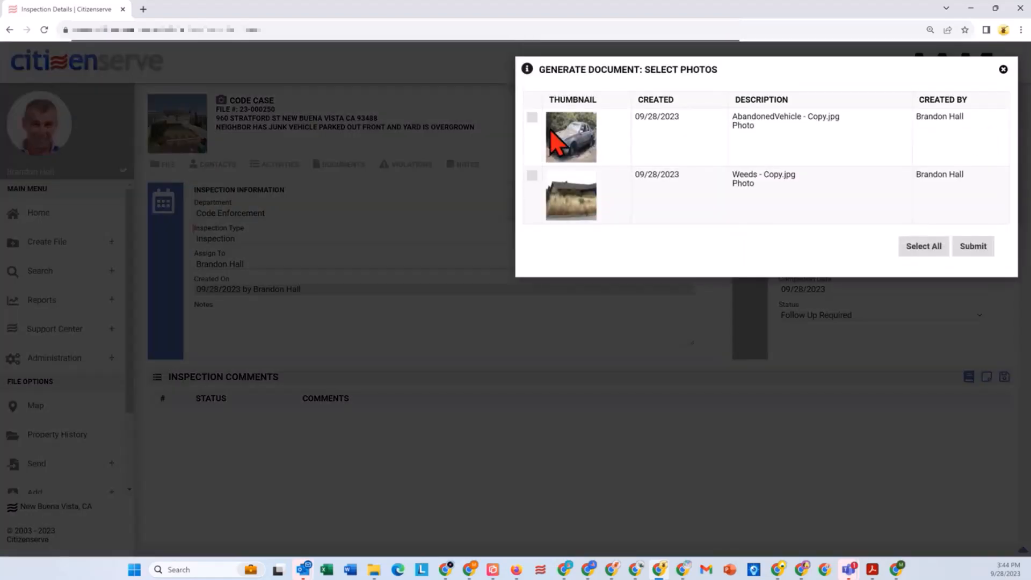
{"action": "left_click", "coordinate": [924, 246]}
{"action": "left_click", "coordinate": [975, 247]}
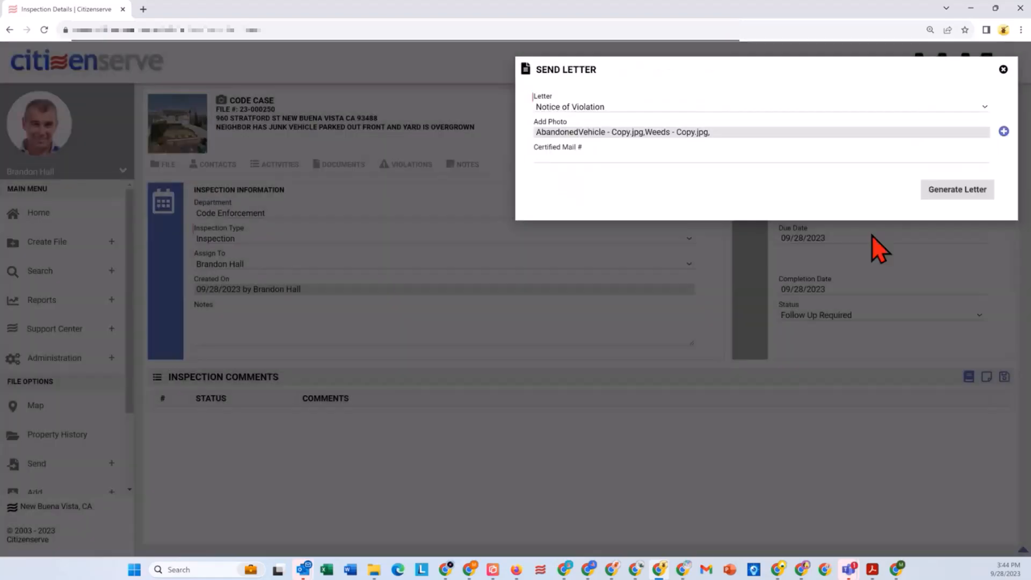
Step: Enter the certified mail number for the Notice of Violation and generate the letter
{"action": "left_click", "coordinate": [695, 158]}
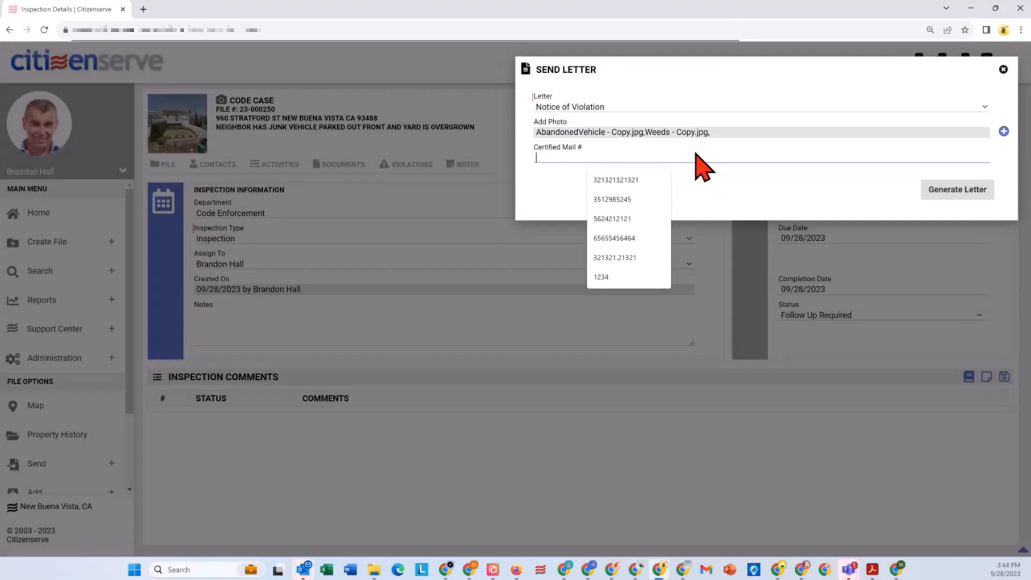
{"action": "type", "text": "321321321"}
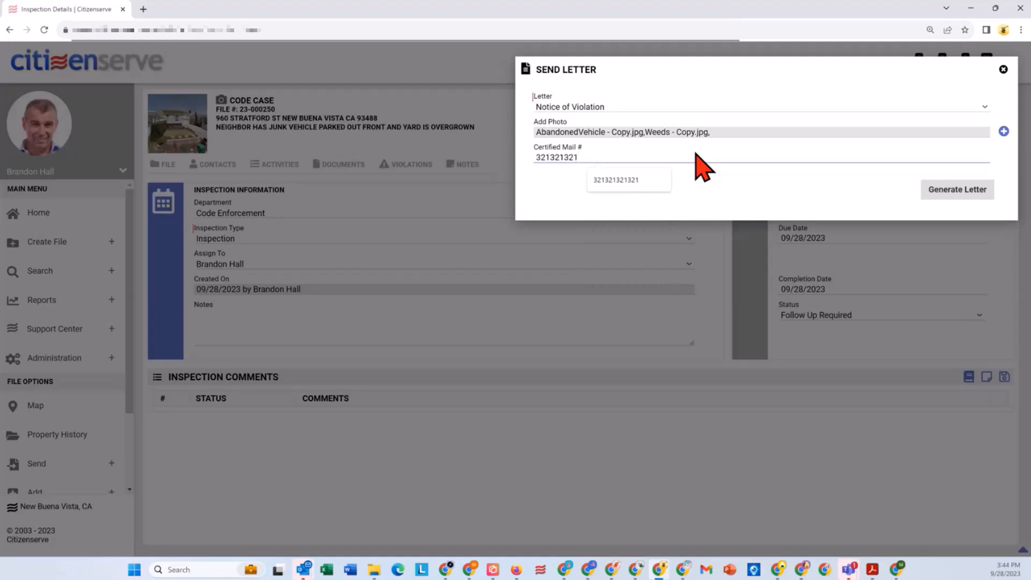
{"action": "left_click", "coordinate": [956, 191]}
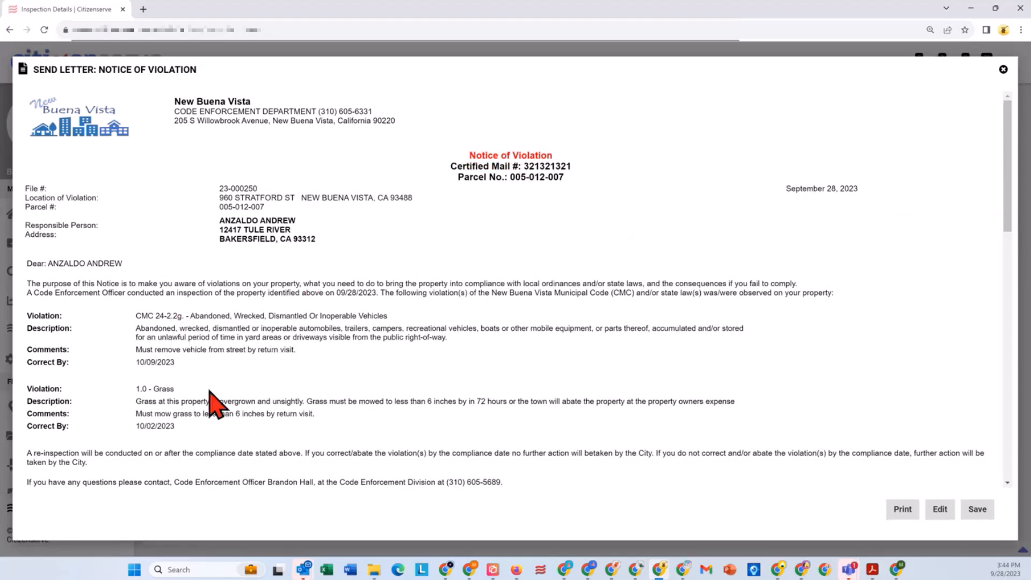
Step: Review the Notice of Violation letter down to its case photos and save it to the case
{"action": "scroll", "coordinate": [229, 413], "scroll_direction": "down", "scroll_amount": 1}
{"action": "scroll", "coordinate": [231, 415], "scroll_direction": "down", "scroll_amount": 4}
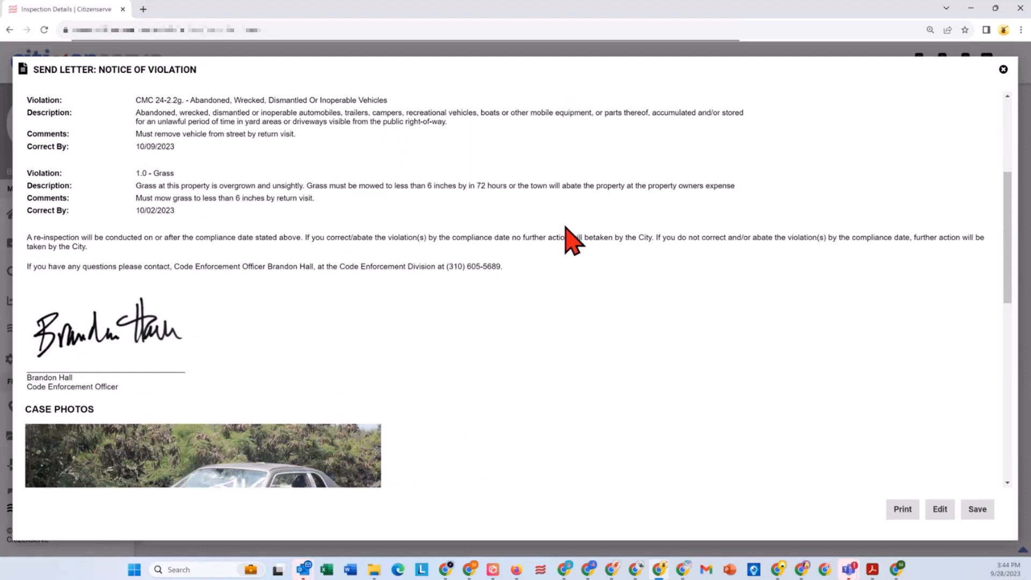
{"action": "scroll", "coordinate": [545, 240], "scroll_direction": "down", "scroll_amount": 3}
{"action": "scroll", "coordinate": [18, 224], "scroll_direction": "down", "scroll_amount": 3}
{"action": "scroll", "coordinate": [292, 334], "scroll_direction": "down", "scroll_amount": 3}
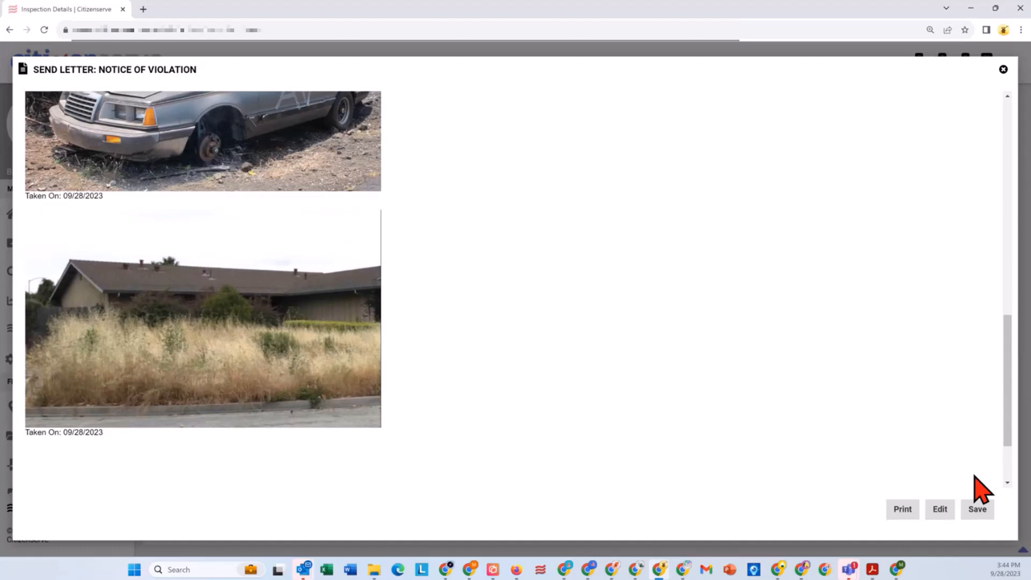
{"action": "left_click", "coordinate": [978, 510]}
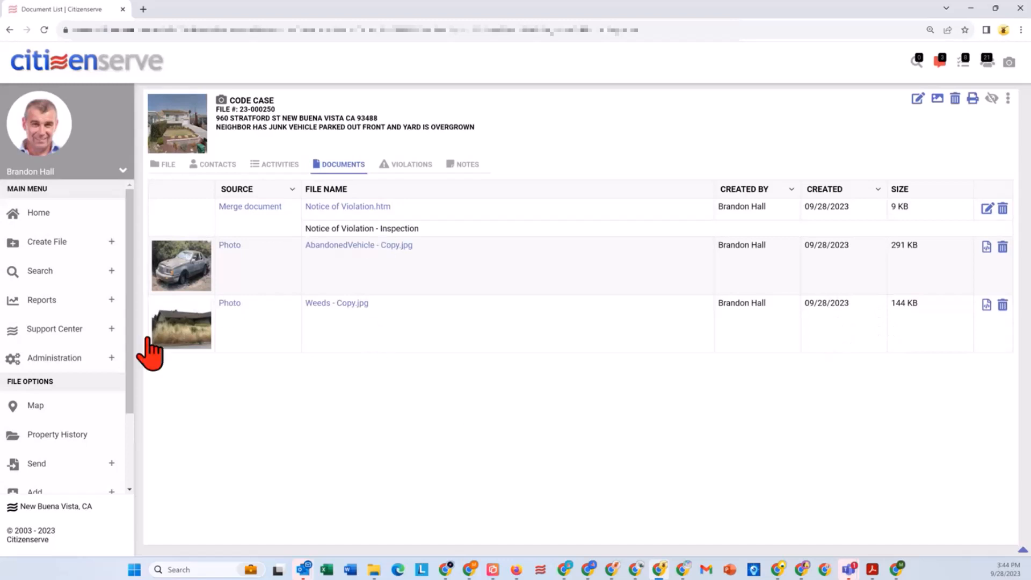
Step: Add the Notice of Order and Abatement route to the case with all five tasks selected, and save it
{"action": "left_click_drag", "start_coordinate": [129, 376], "coordinate": [127, 472]}
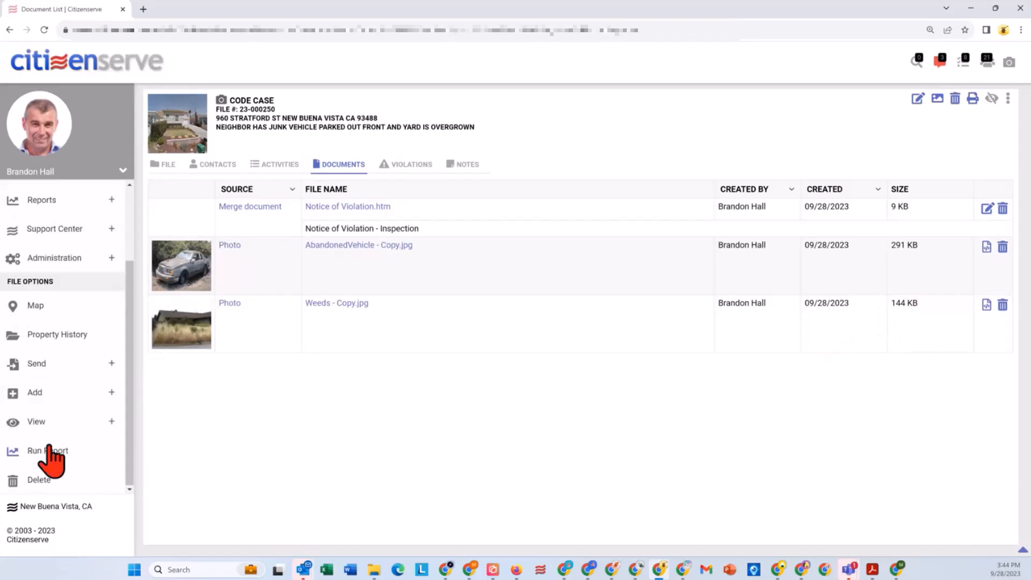
{"action": "left_click", "coordinate": [110, 392]}
{"action": "scroll", "coordinate": [80, 430], "scroll_direction": "down", "scroll_amount": 3}
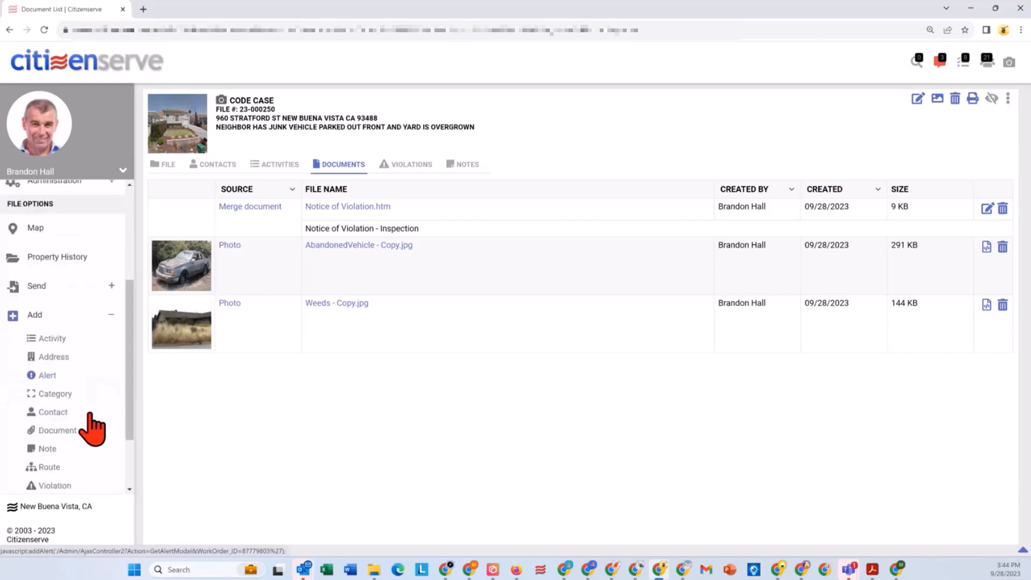
{"action": "left_click", "coordinate": [49, 379]}
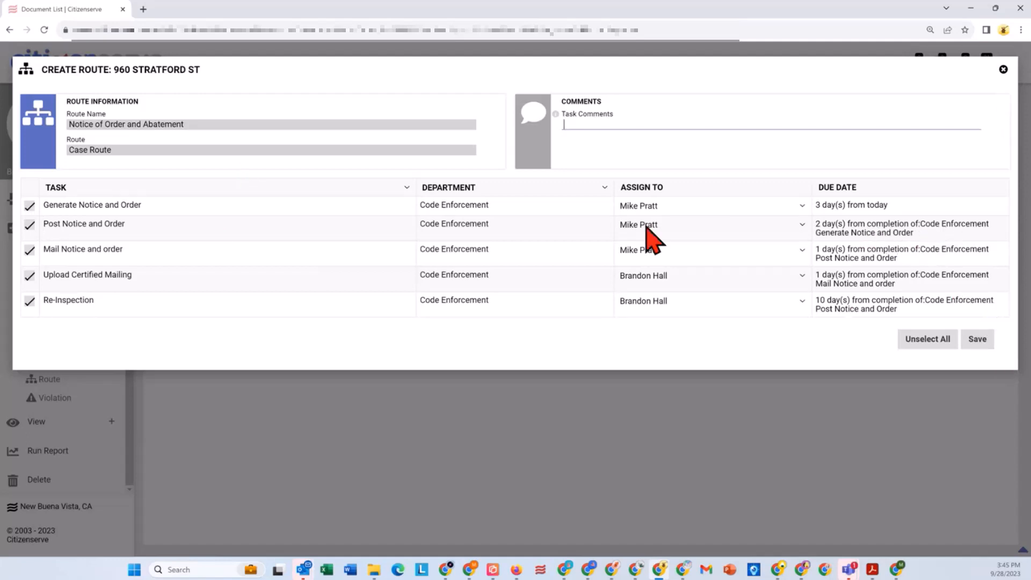
{"action": "left_click", "coordinate": [976, 340]}
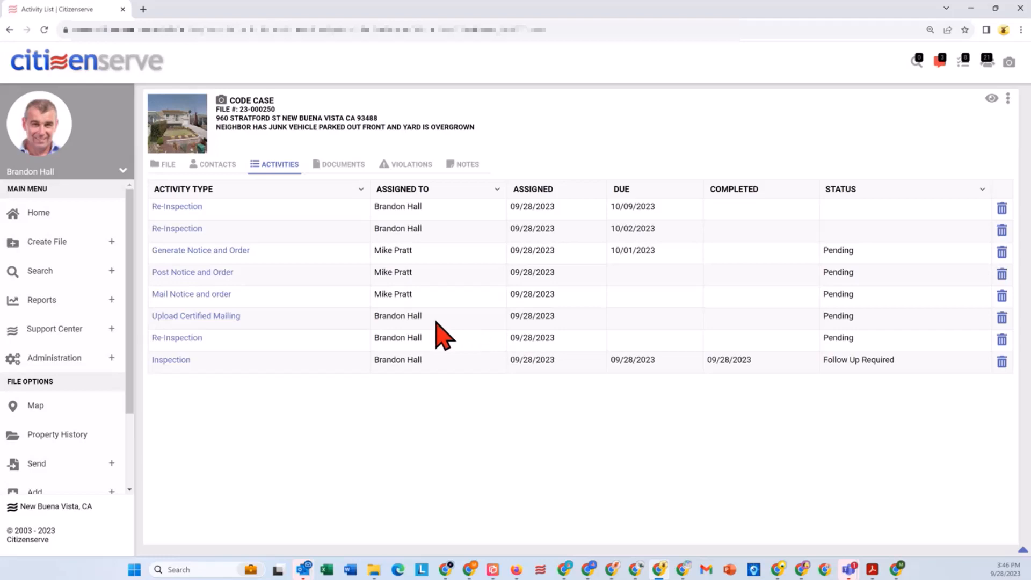
Step: Run the File Summary Report for the case with both photos included
{"action": "scroll", "coordinate": [127, 403], "scroll_direction": "down", "scroll_amount": 2}
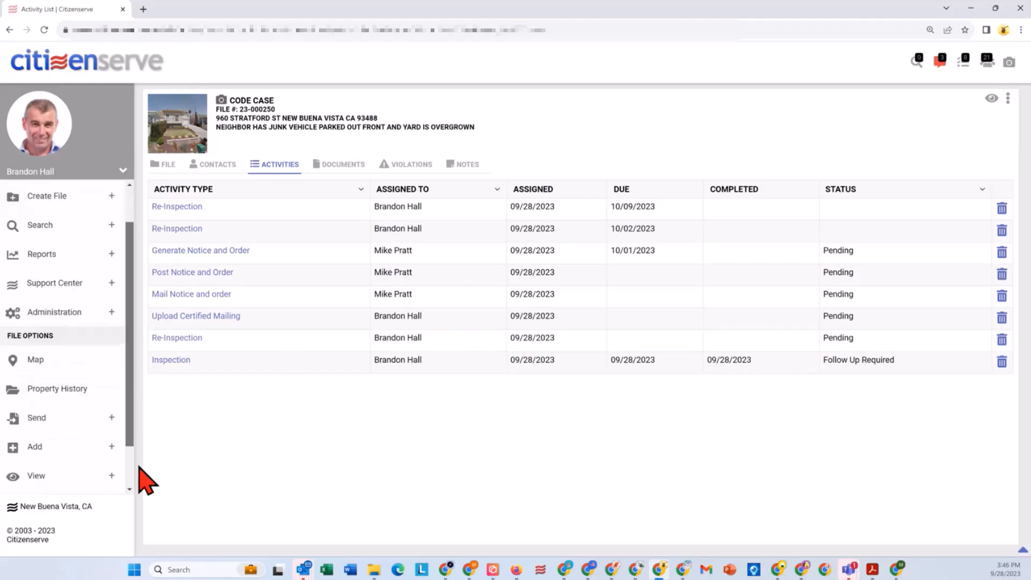
{"action": "left_click_drag", "start_coordinate": [139, 466], "coordinate": [135, 514]}
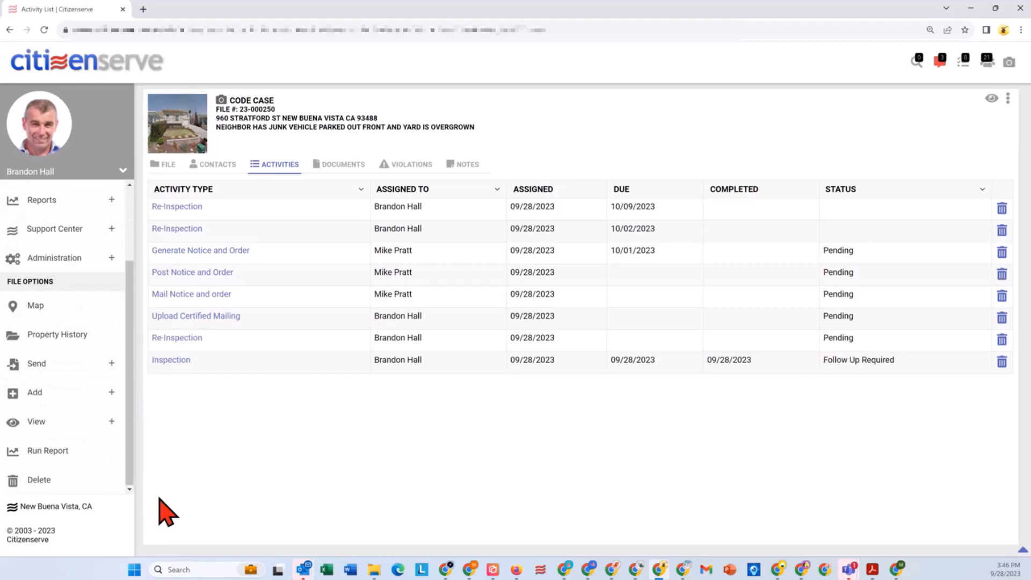
{"action": "left_click", "coordinate": [50, 450]}
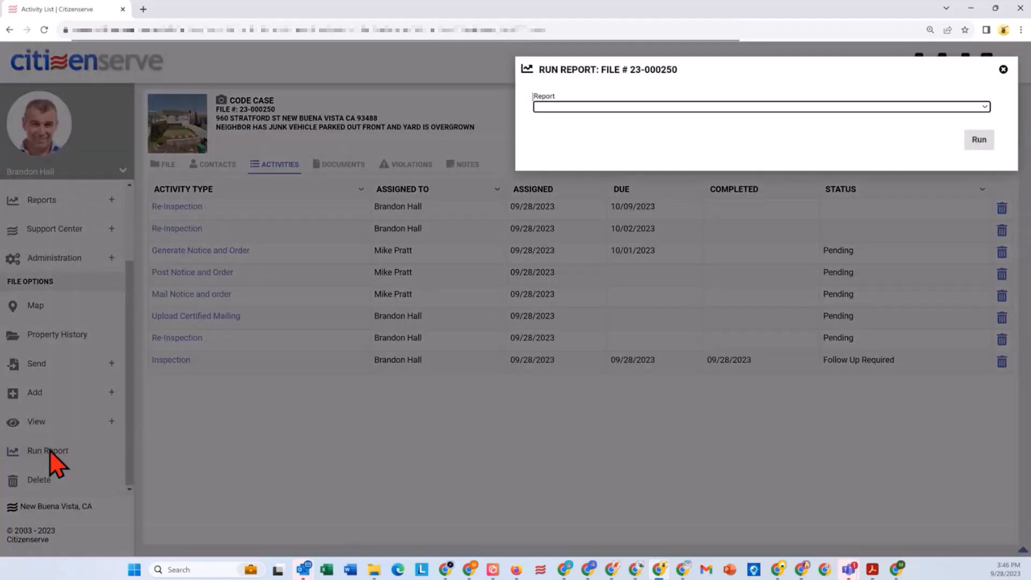
{"action": "left_click", "coordinate": [587, 106]}
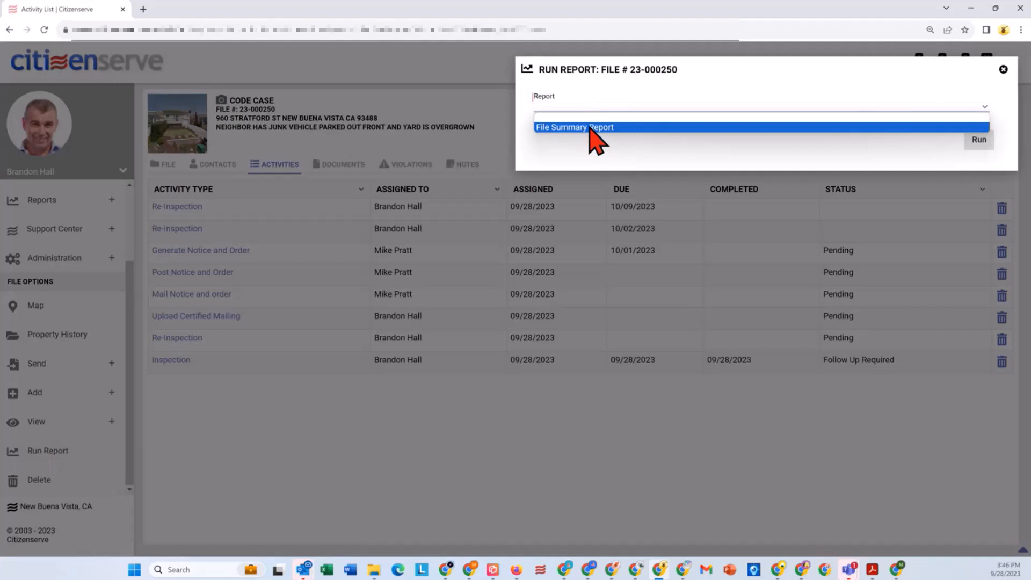
{"action": "left_click", "coordinate": [590, 128]}
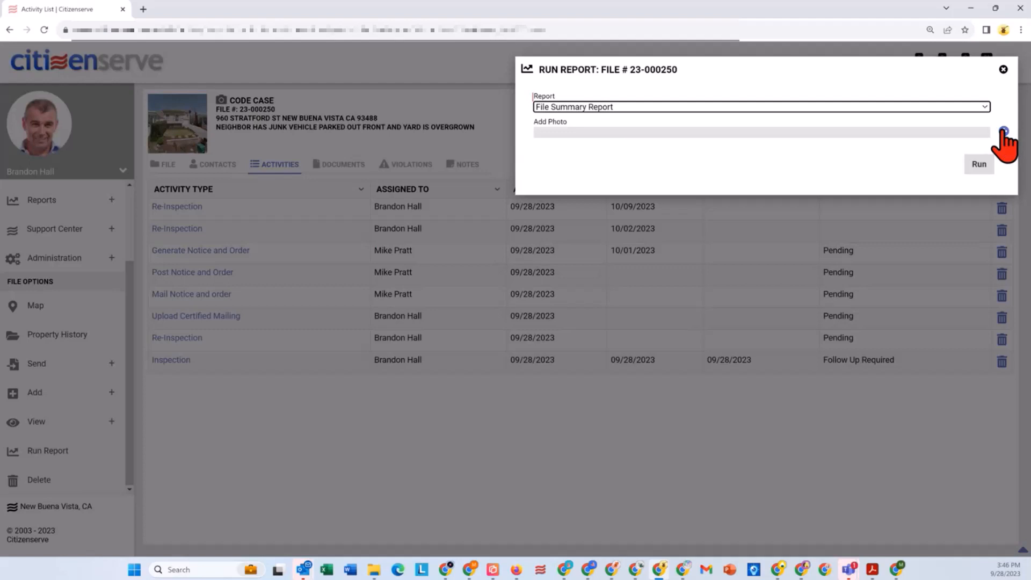
{"action": "left_click", "coordinate": [1003, 132]}
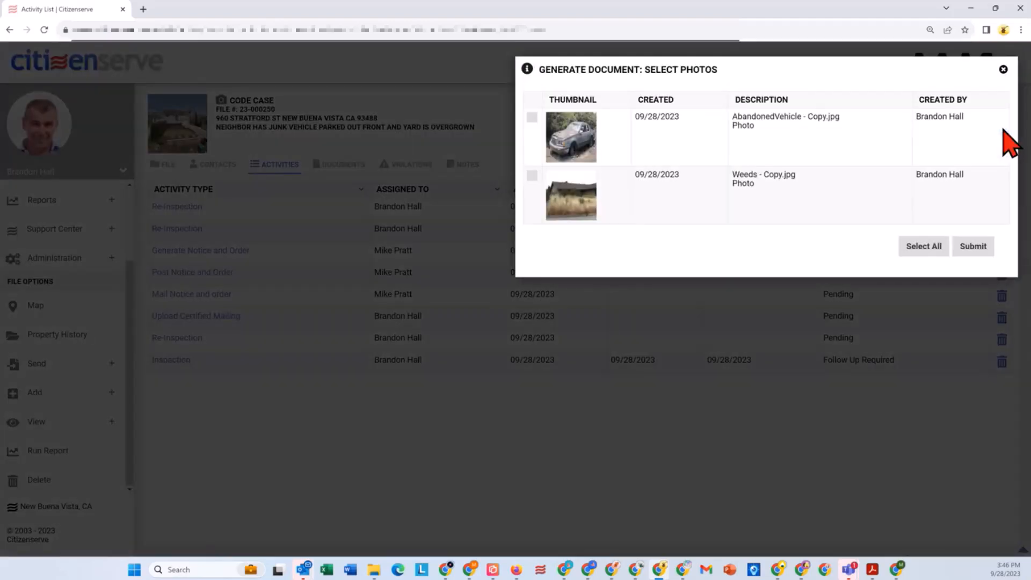
{"action": "left_click", "coordinate": [922, 247]}
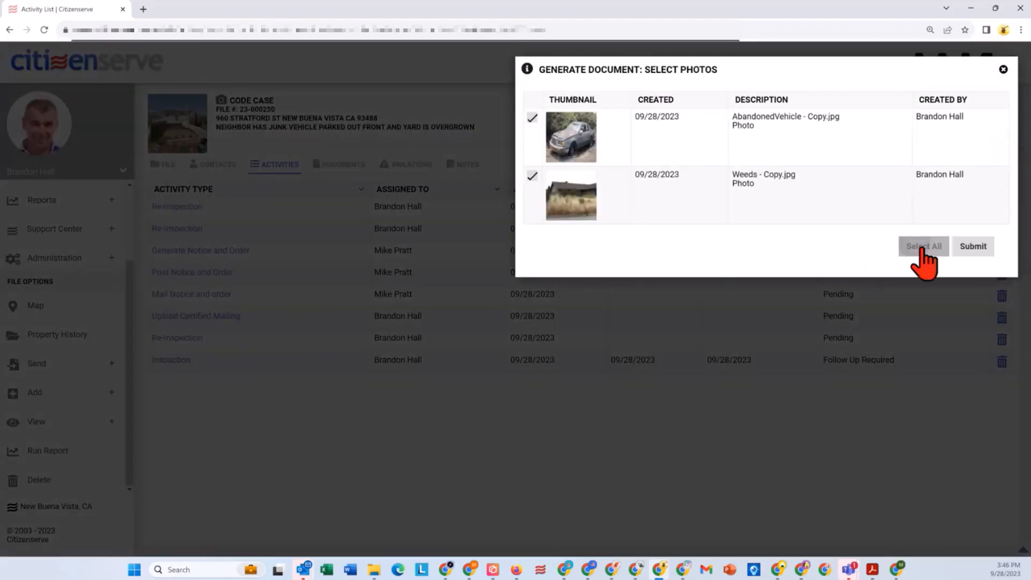
{"action": "left_click", "coordinate": [974, 247]}
{"action": "left_click", "coordinate": [982, 167]}
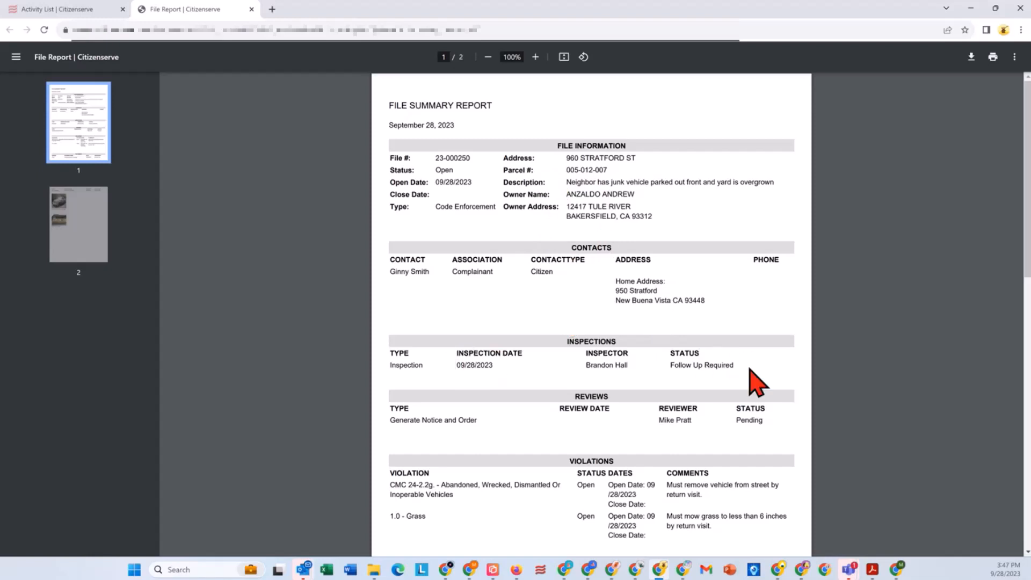
Step: Examine the contacts, inspections, reviews, violations, documents and photos in the file summary report
{"action": "scroll", "coordinate": [785, 376], "scroll_direction": "down", "scroll_amount": 3}
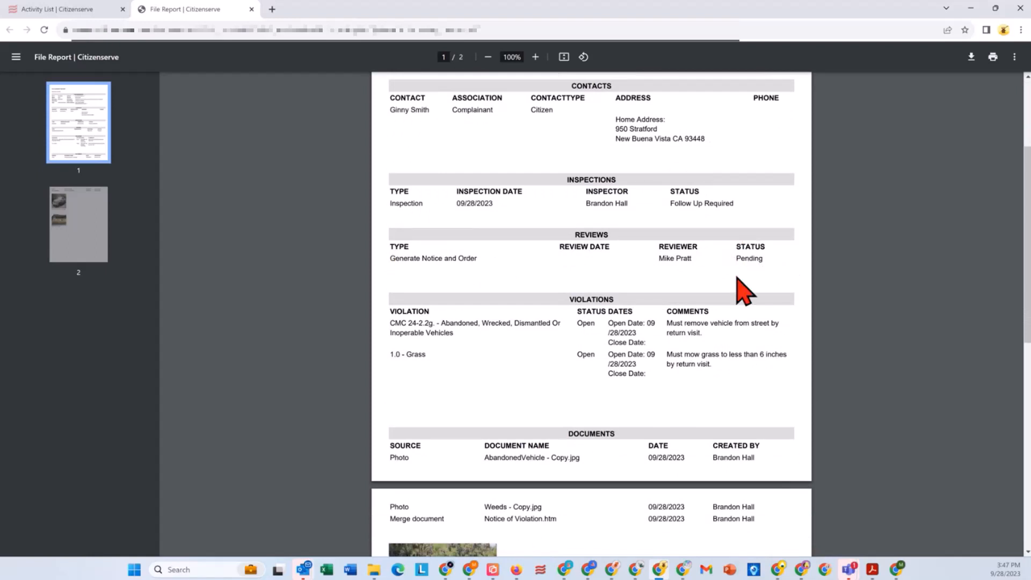
{"action": "scroll", "coordinate": [720, 301], "scroll_direction": "down", "scroll_amount": 1}
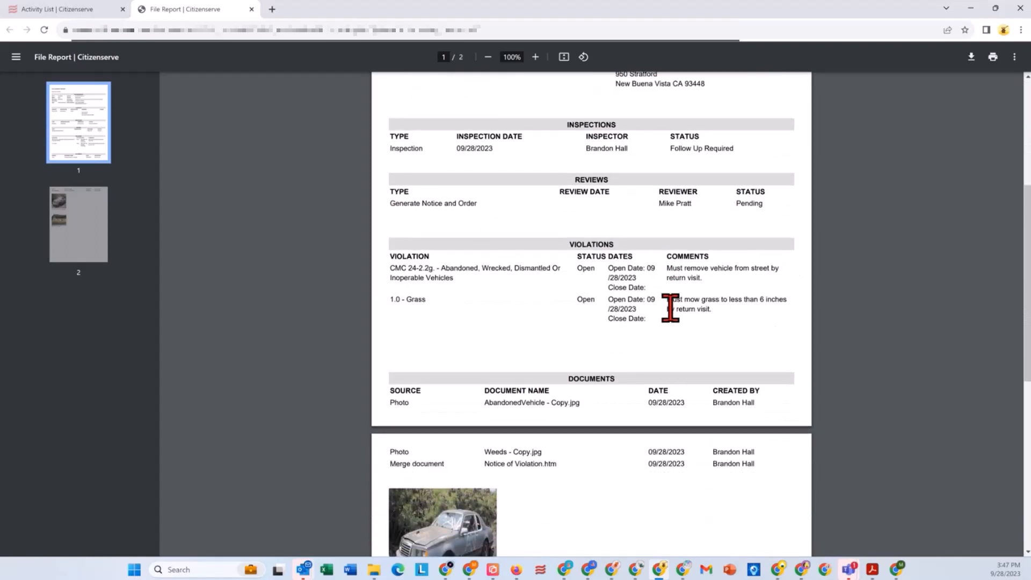
{"action": "scroll", "coordinate": [670, 306], "scroll_direction": "down", "scroll_amount": 2}
{"action": "scroll", "coordinate": [671, 308], "scroll_direction": "down", "scroll_amount": 1}
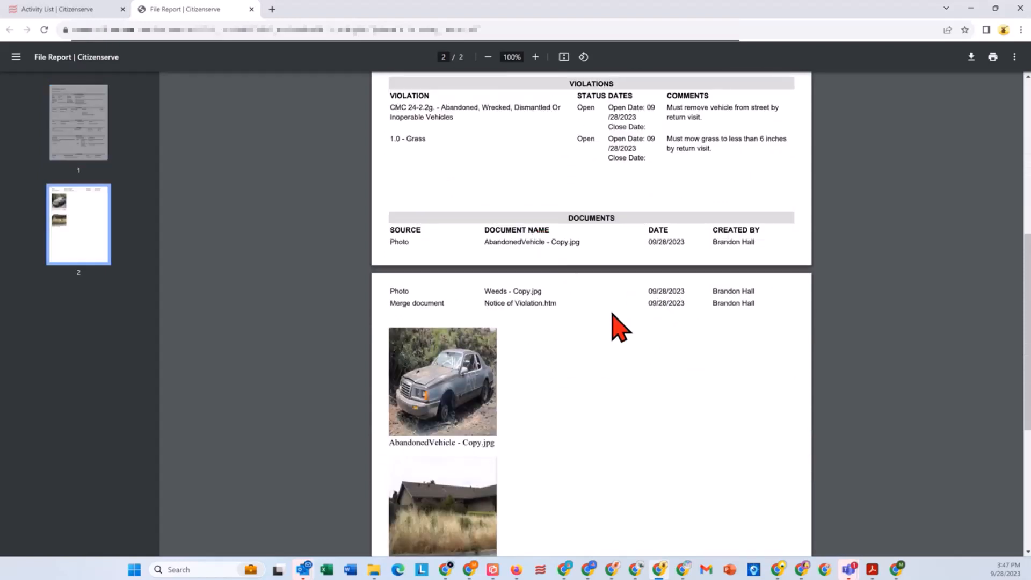
{"action": "scroll", "coordinate": [451, 424], "scroll_direction": "down", "scroll_amount": 3}
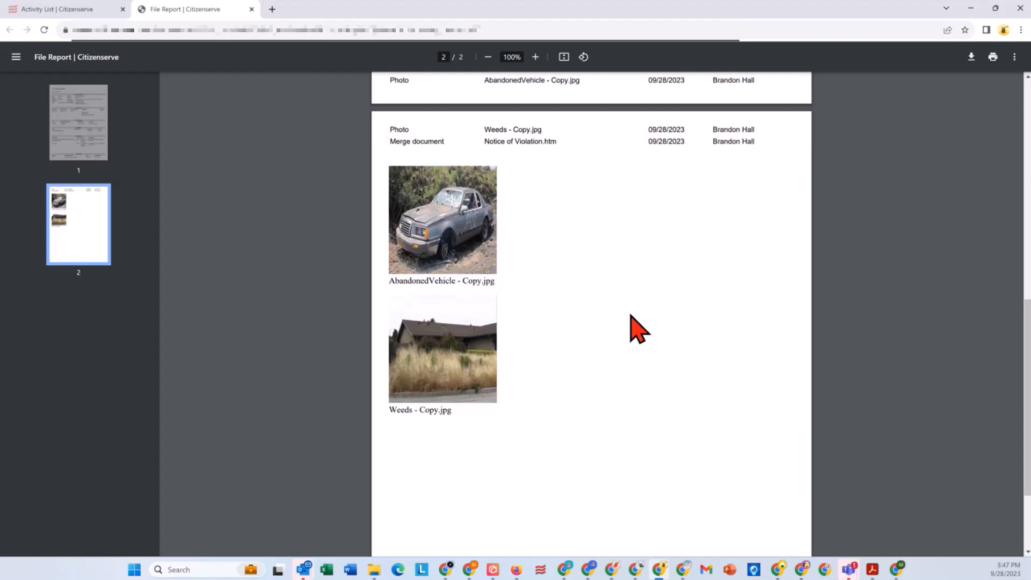
Step: Leave the file report for the case's browser tab and open the home dashboard
{"action": "left_click", "coordinate": [62, 10]}
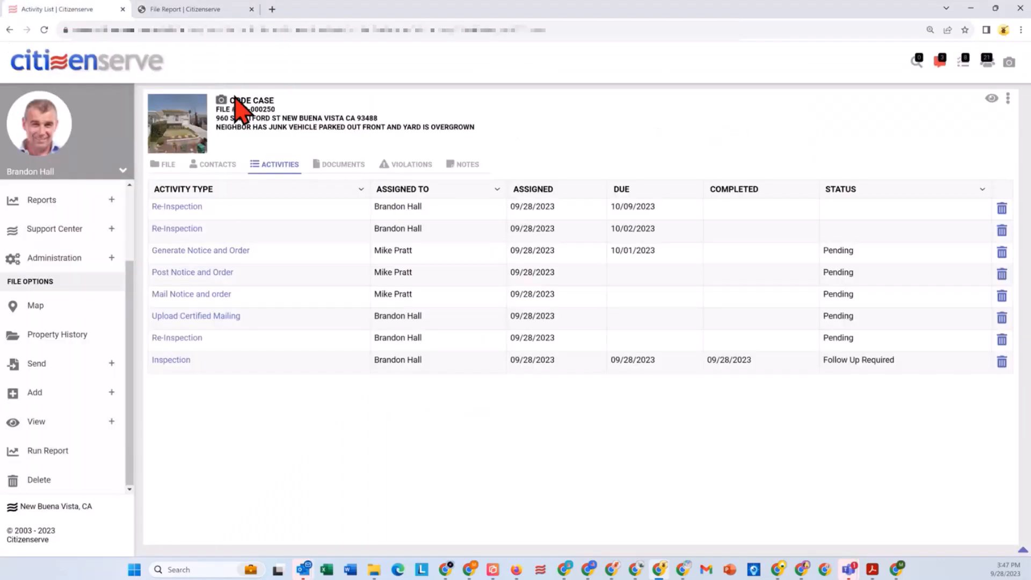
{"action": "left_click_drag", "start_coordinate": [130, 303], "coordinate": [122, 209]}
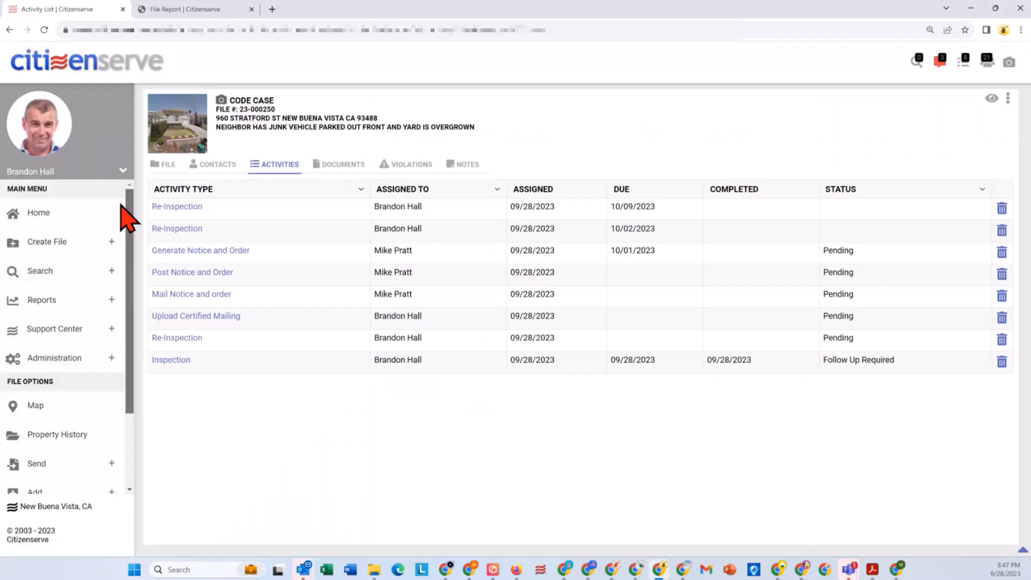
{"action": "left_click", "coordinate": [33, 214]}
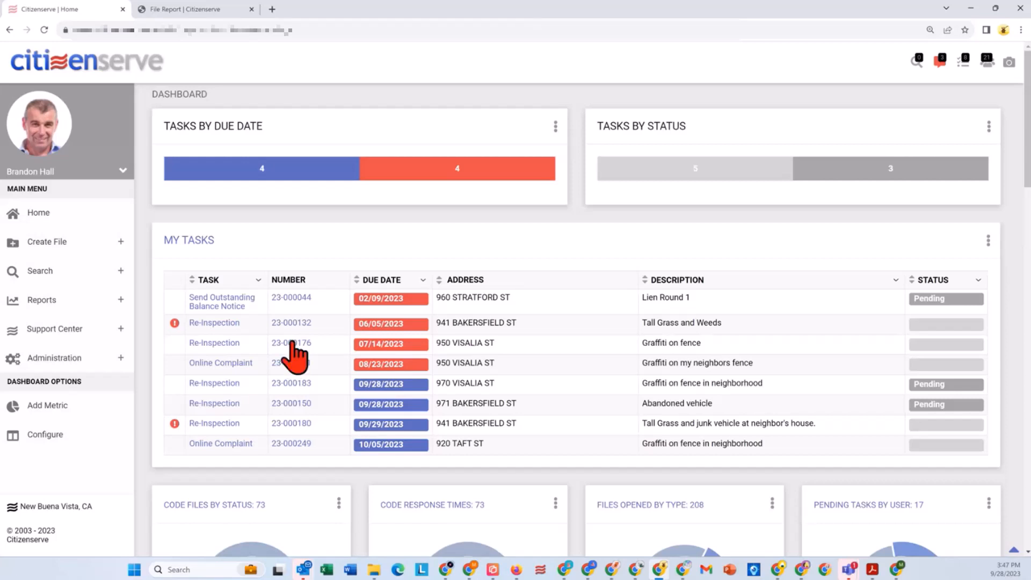
Step: View My Tasks on the map, close it, and look over the dashboard's code file and pending task charts
{"action": "left_click", "coordinate": [988, 239]}
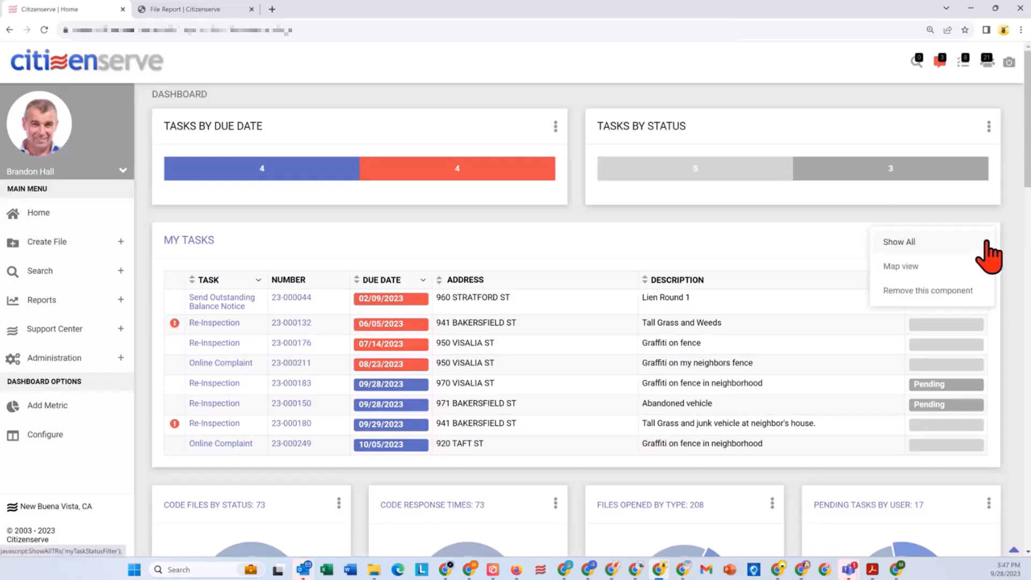
{"action": "left_click", "coordinate": [905, 266]}
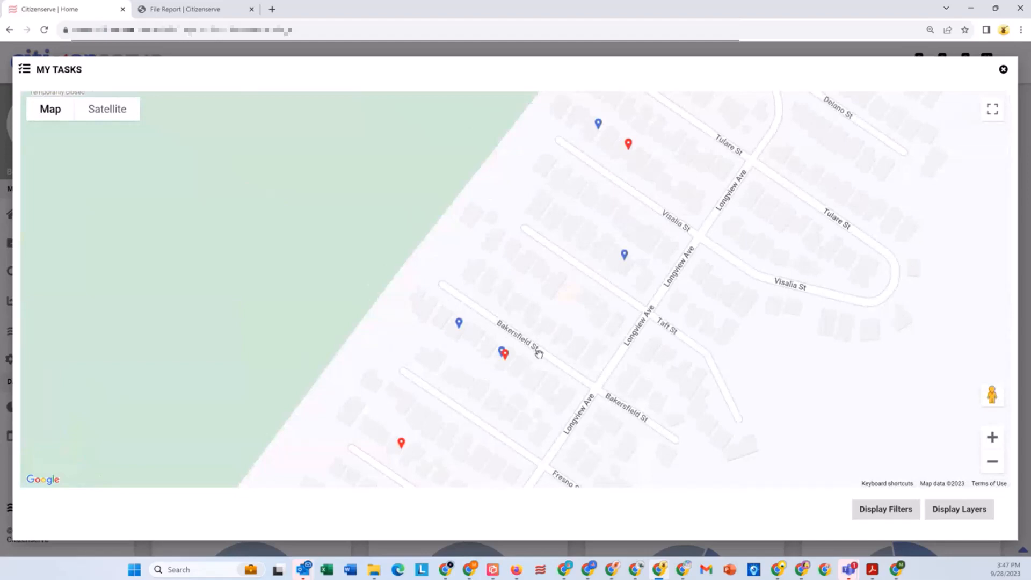
{"action": "left_click", "coordinate": [1003, 69]}
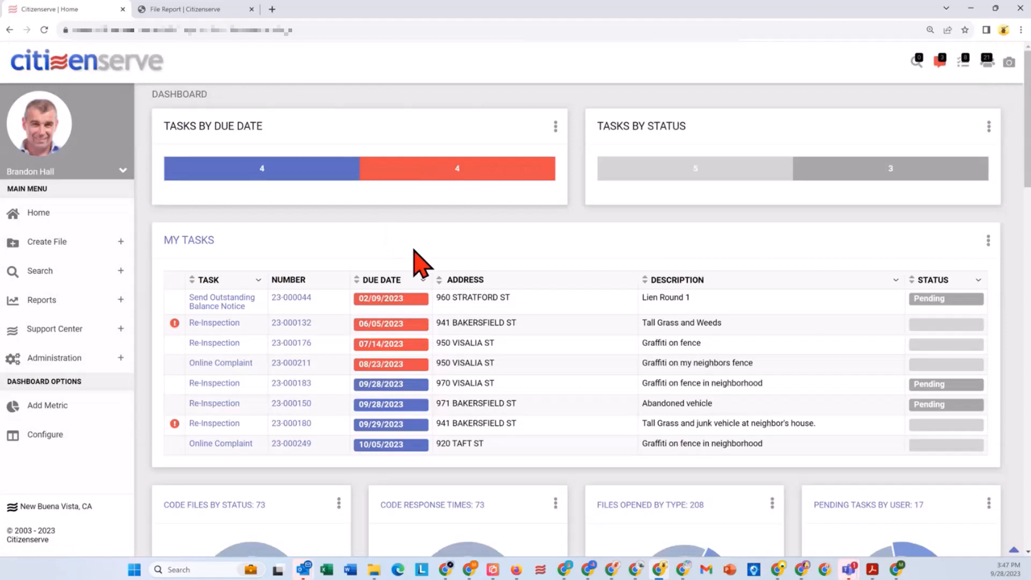
{"action": "scroll", "coordinate": [414, 251], "scroll_direction": "down", "scroll_amount": 6}
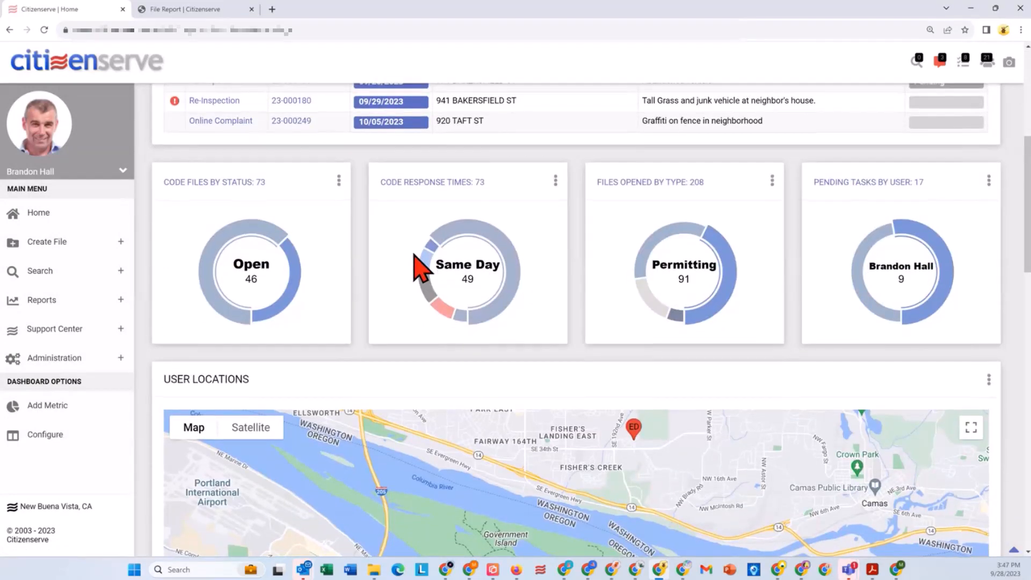
{"action": "scroll", "coordinate": [414, 263], "scroll_direction": "up", "scroll_amount": 3}
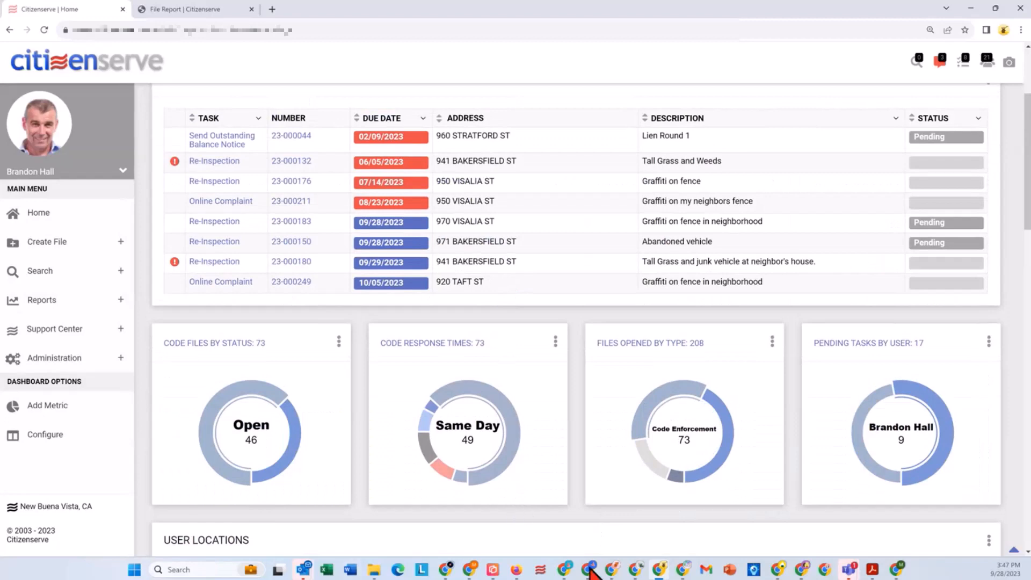
Step: Switch to the other inspector's browser window and bring up the Today's Inspections report shortcut on the home dashboard
{"action": "left_click", "coordinate": [612, 569]}
{"action": "left_click", "coordinate": [56, 217]}
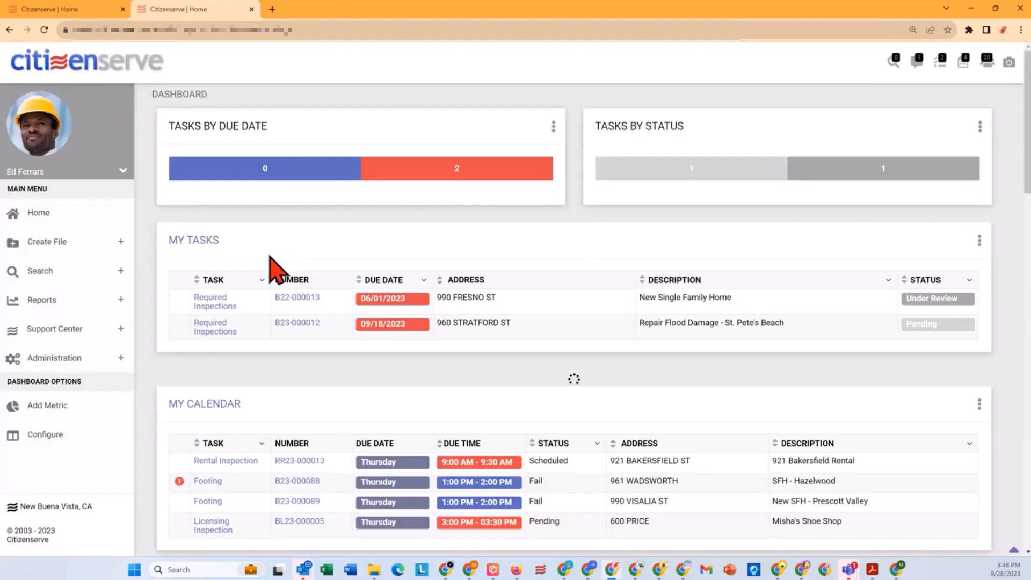
{"action": "scroll", "coordinate": [298, 322], "scroll_direction": "down", "scroll_amount": 1}
{"action": "scroll", "coordinate": [298, 328], "scroll_direction": "down", "scroll_amount": 5}
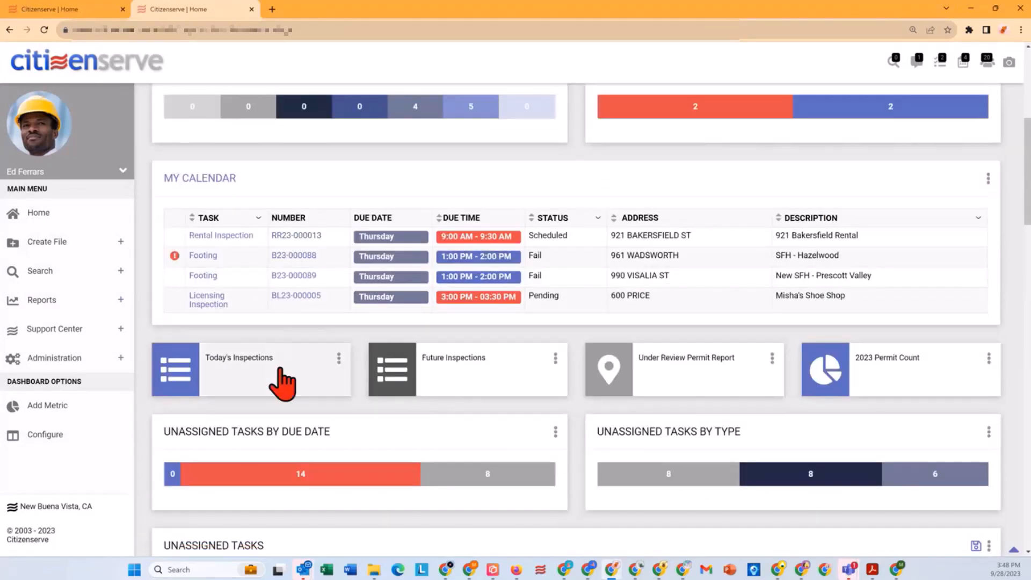
Step: Run the Today's Inspections report with the inspection date set to 09/28/2023
{"action": "left_click", "coordinate": [279, 370]}
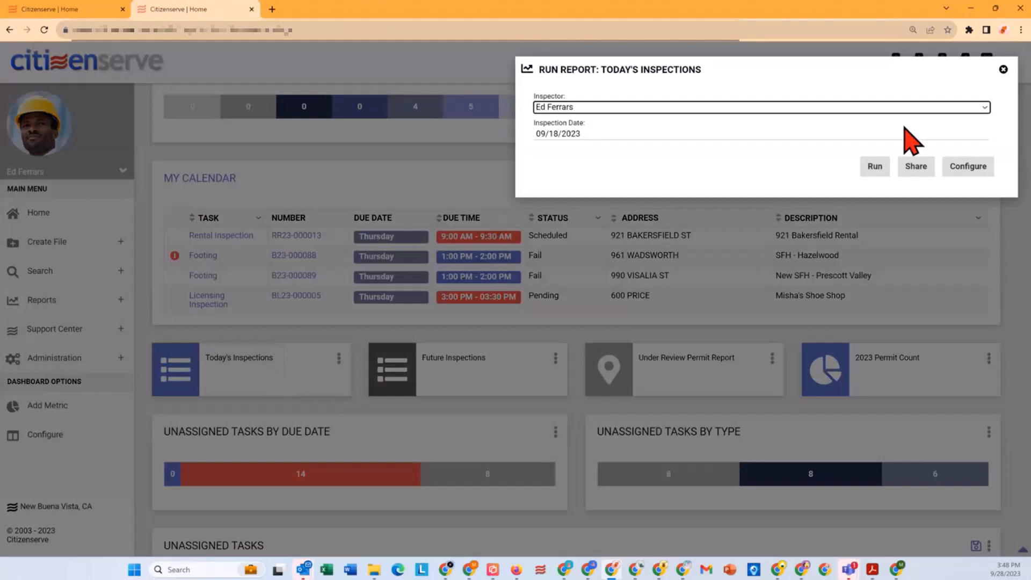
{"action": "left_click", "coordinate": [589, 134]}
{"action": "left_click", "coordinate": [575, 268]}
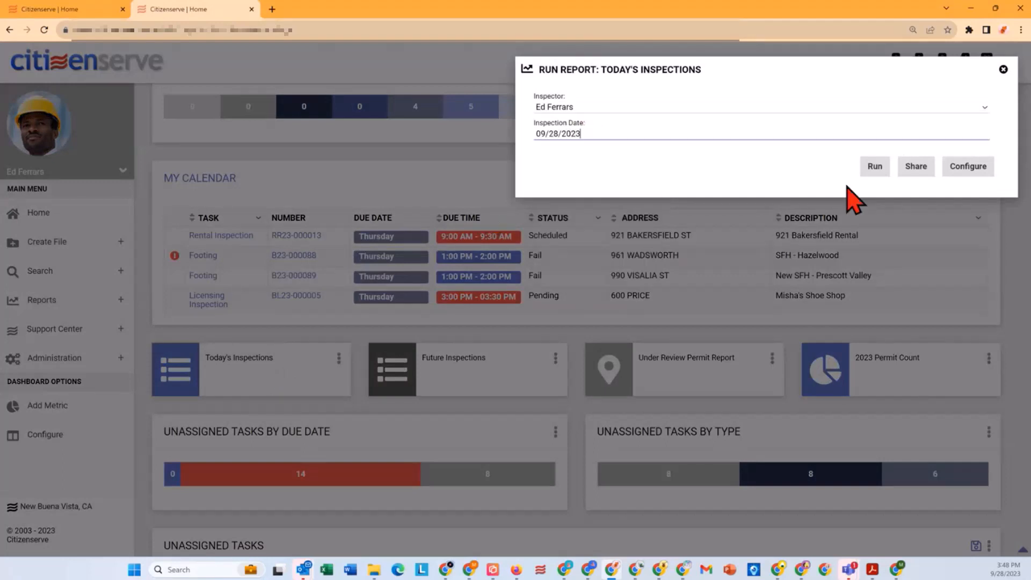
{"action": "left_click", "coordinate": [874, 168]}
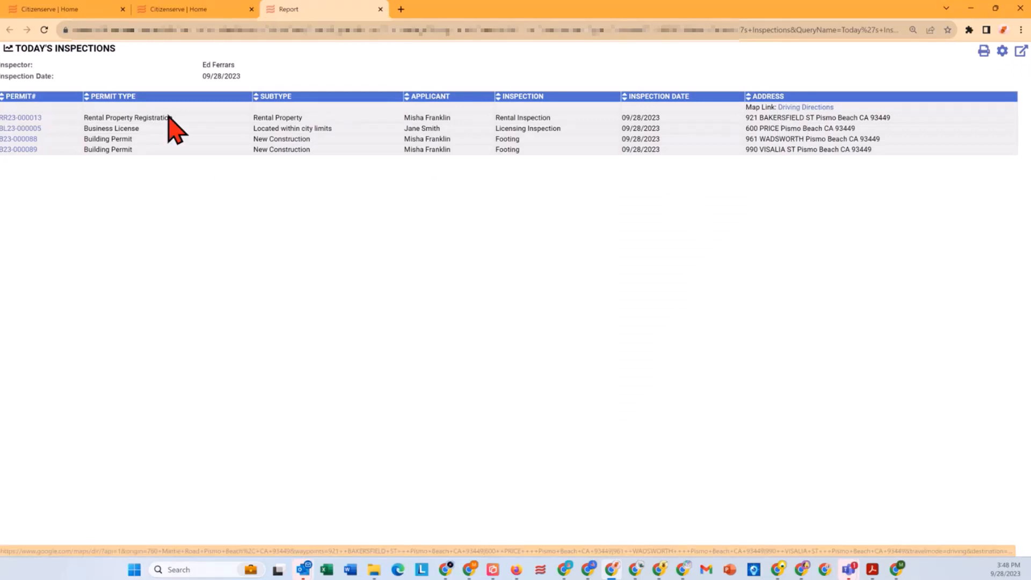
Step: Open driving directions for the day's inspections in Google Maps and remove the final return stop from the route
{"action": "left_click", "coordinate": [806, 107]}
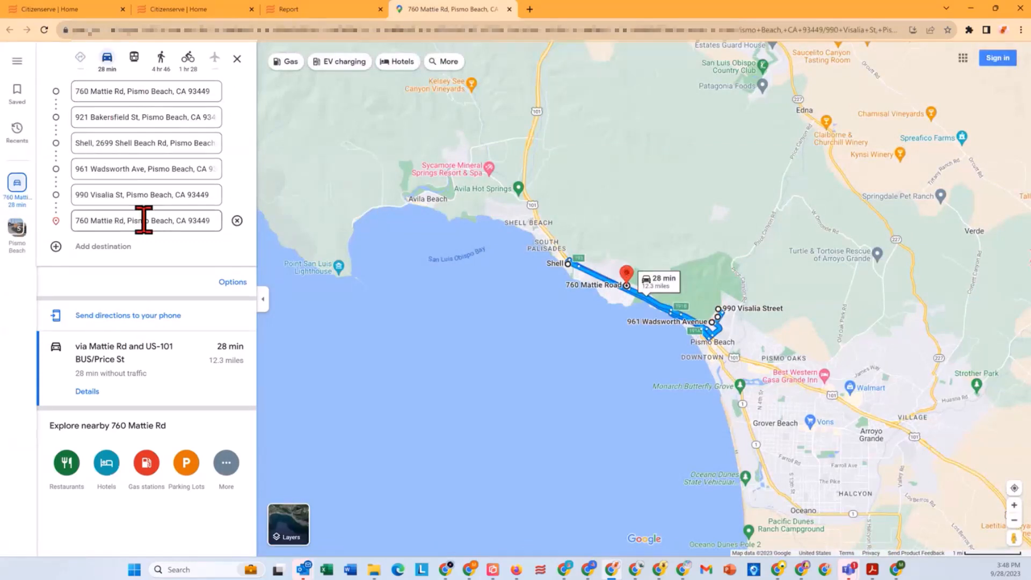
{"action": "left_click", "coordinate": [236, 220]}
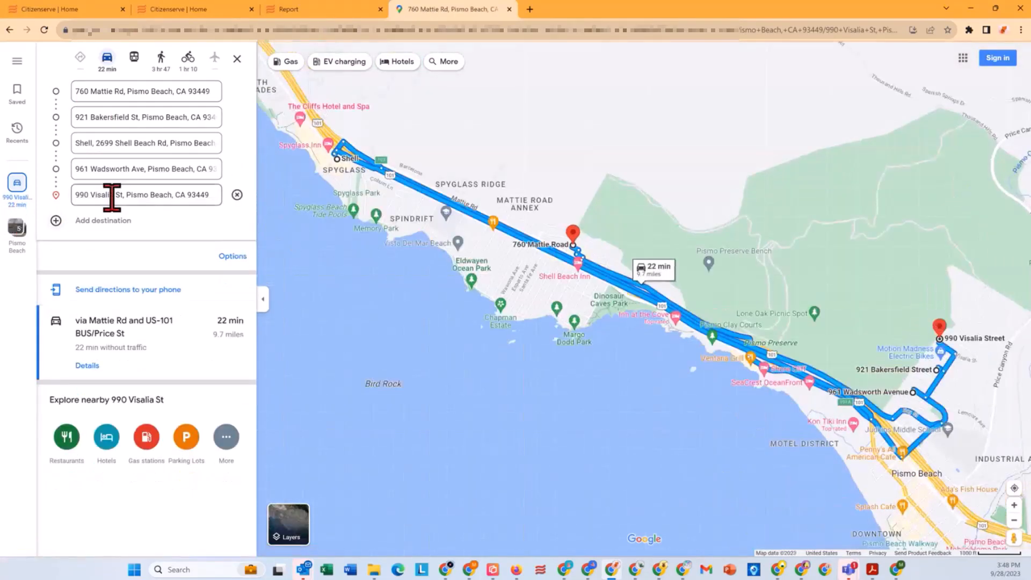
Step: Try adding a new final stop by searching for mcdonalds, and clear the entry
{"action": "left_click", "coordinate": [58, 221]}
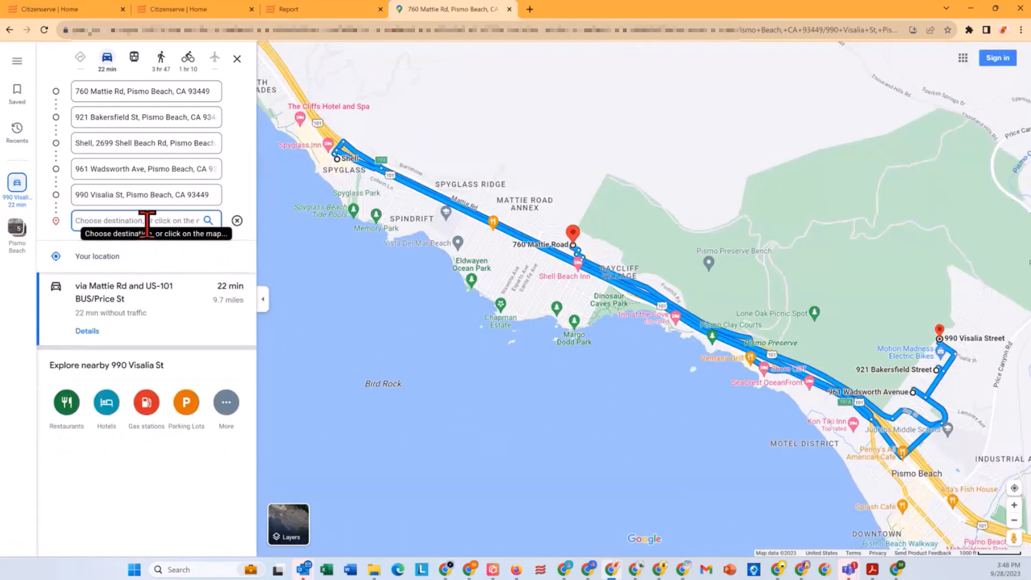
{"action": "type", "text": "mcdonalds"}
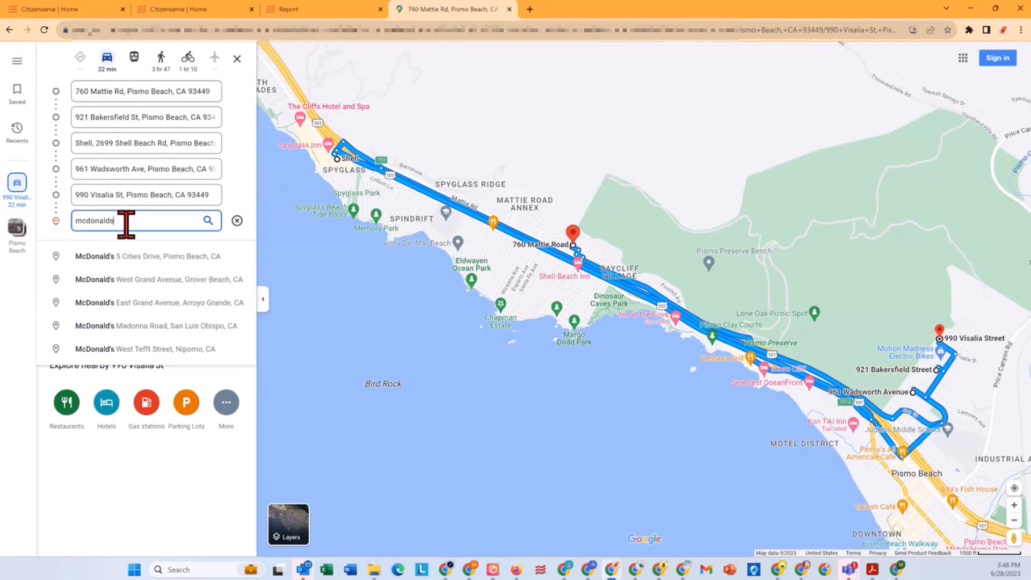
{"action": "key", "text": "ctrl+a"}
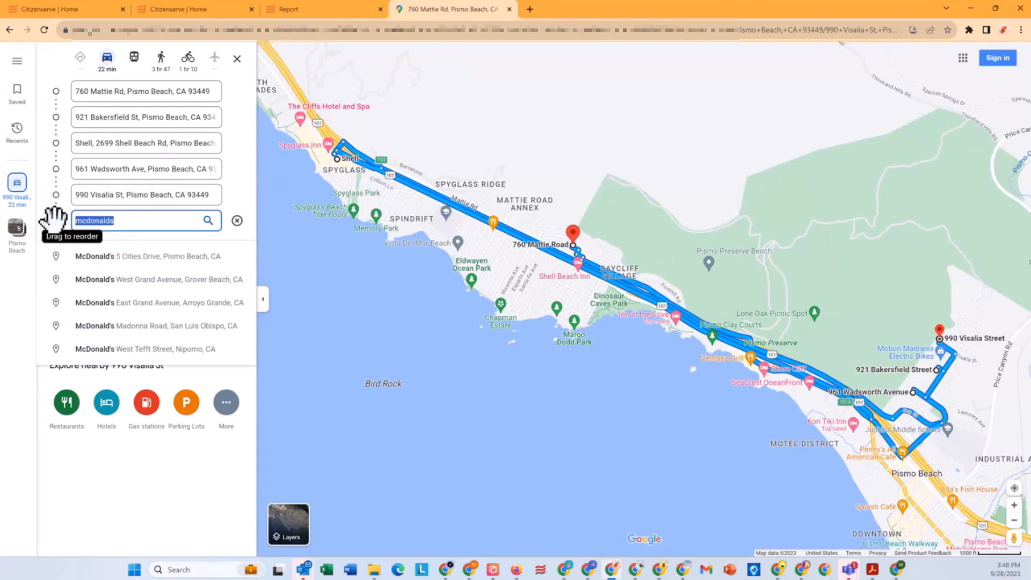
{"action": "key", "text": "BackSpace"}
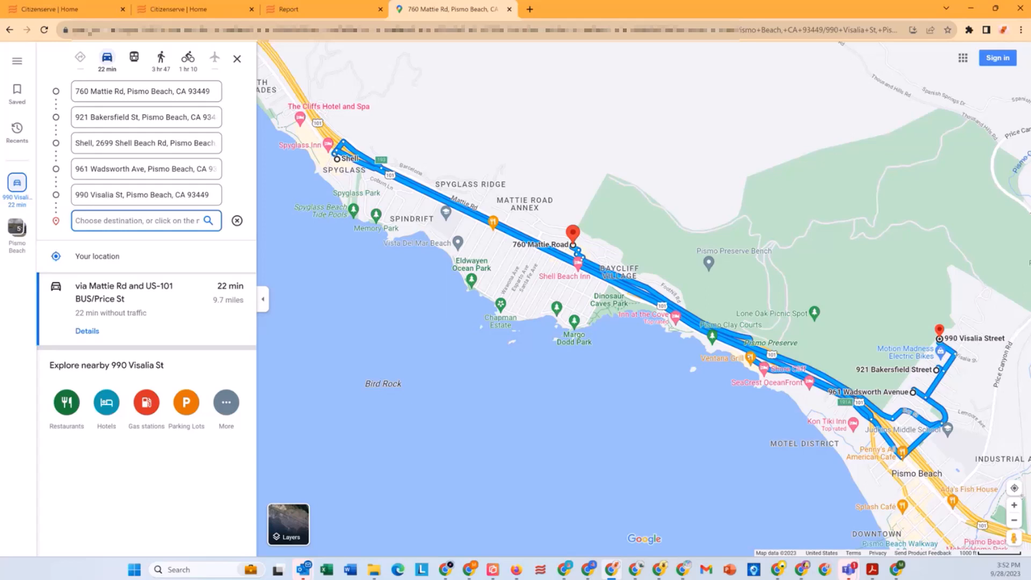
{"action": "key", "text": "alt+Tab"}
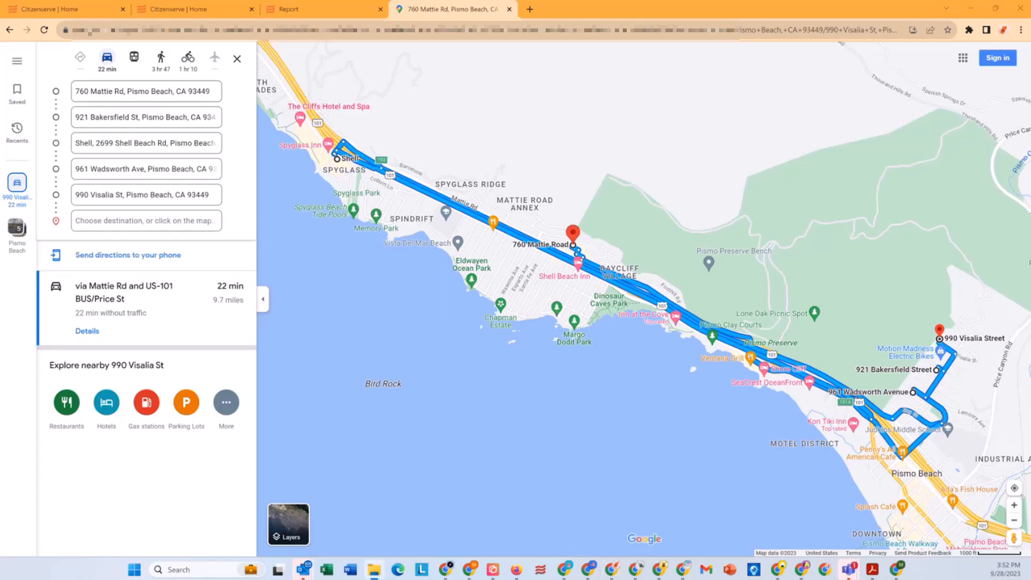